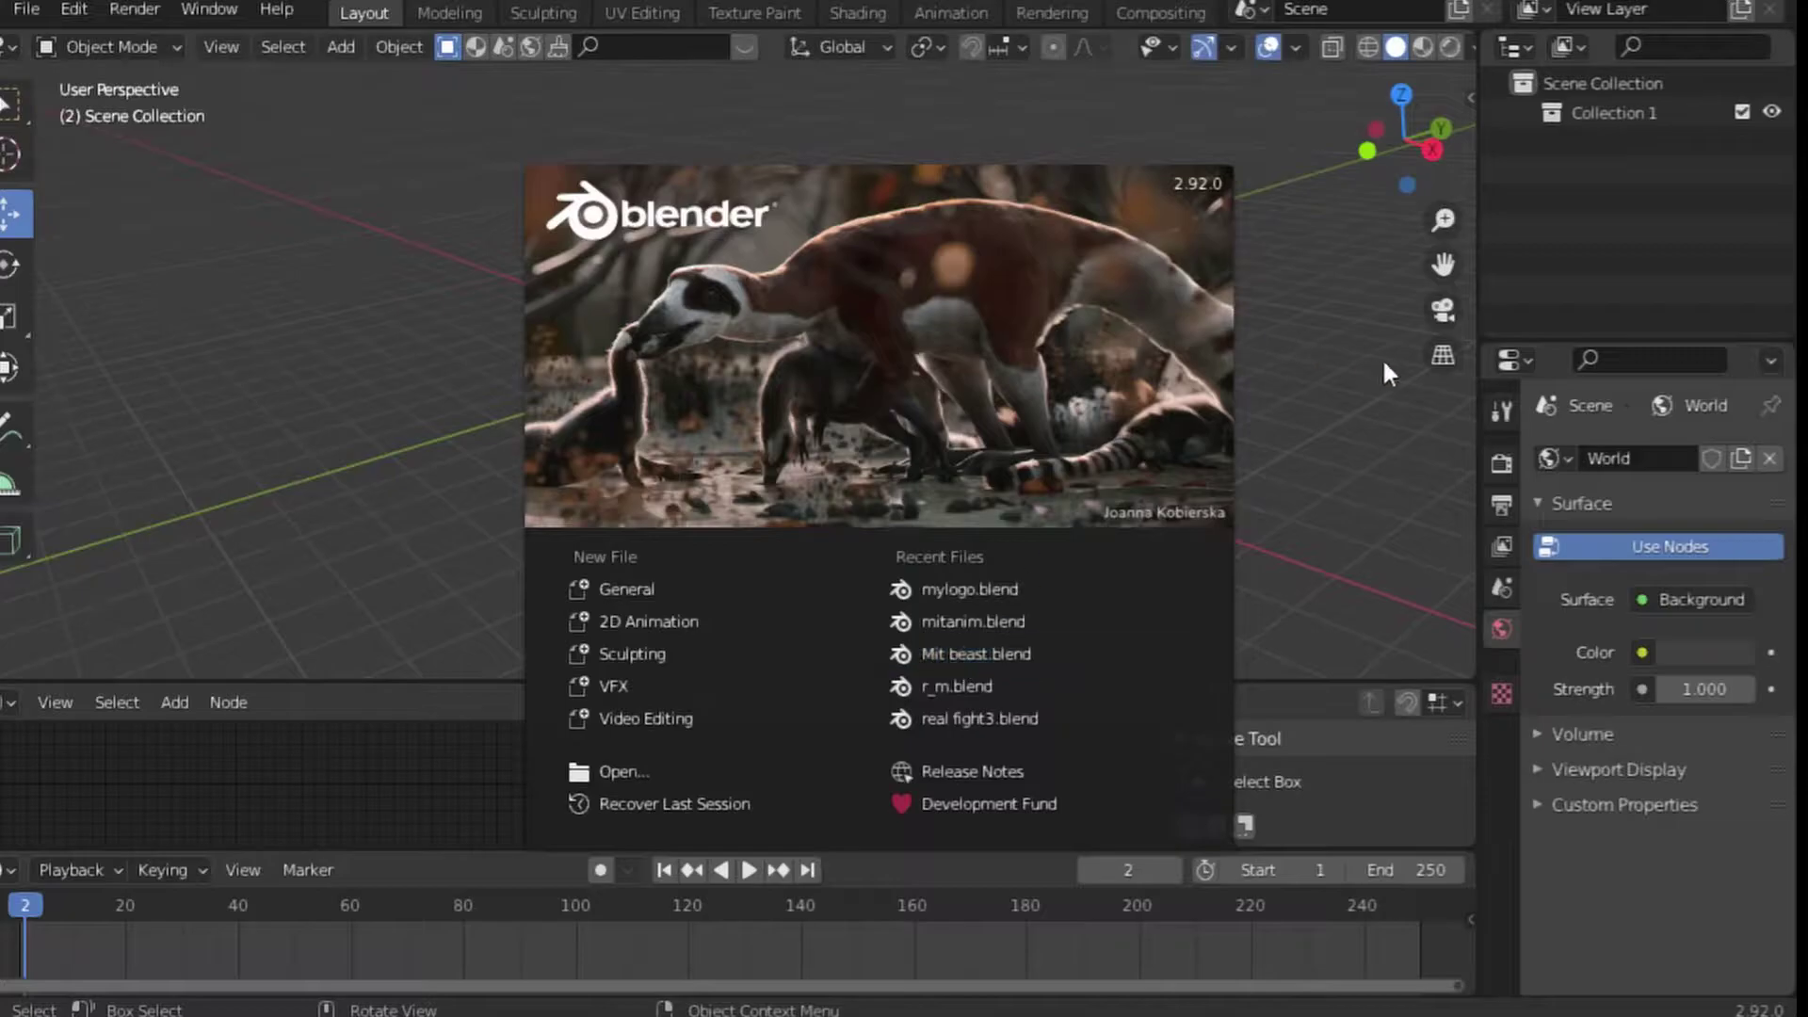
Close the splash screen and orbit around the empty default scene
{"action": "left_click", "coordinate": [1337, 405]}
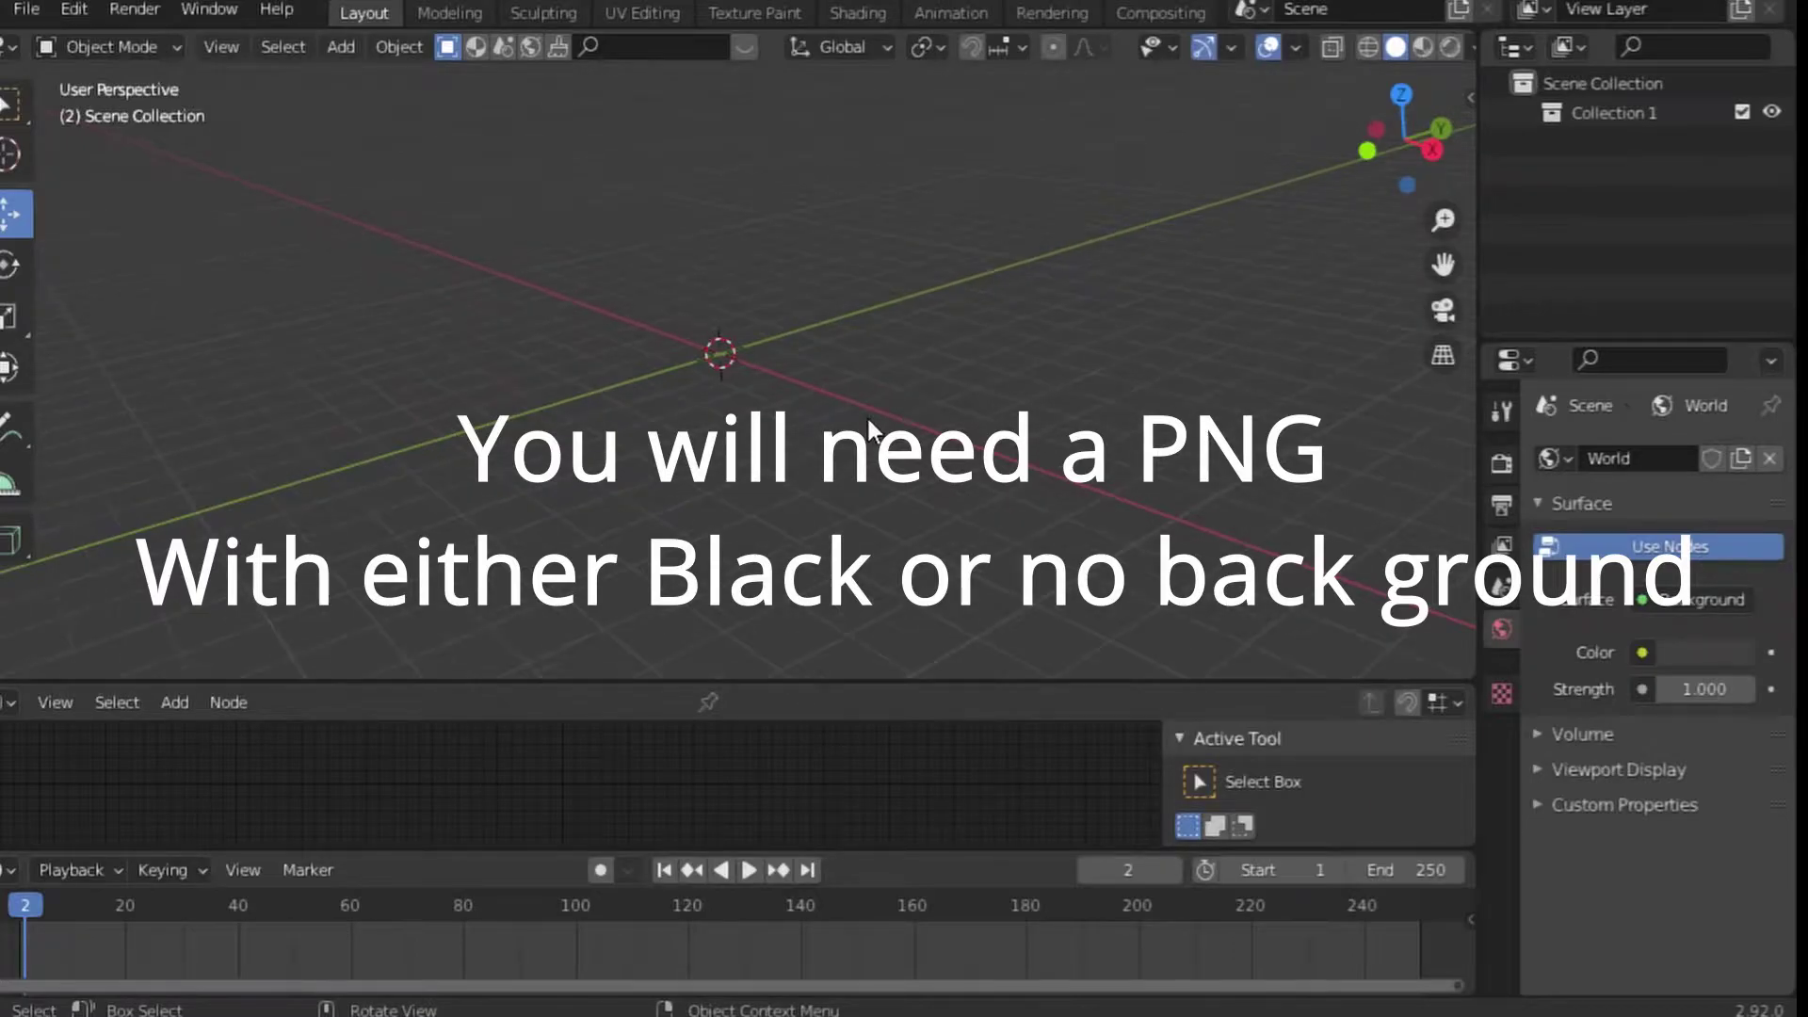
{"action": "mouse_move", "coordinate": [868, 431]}
{"action": "middle_mouse_down"}
{"action": "mouse_move", "coordinate": [941, 391]}
{"action": "mouse_move", "coordinate": [946, 414]}
{"action": "middle_mouse_up"}
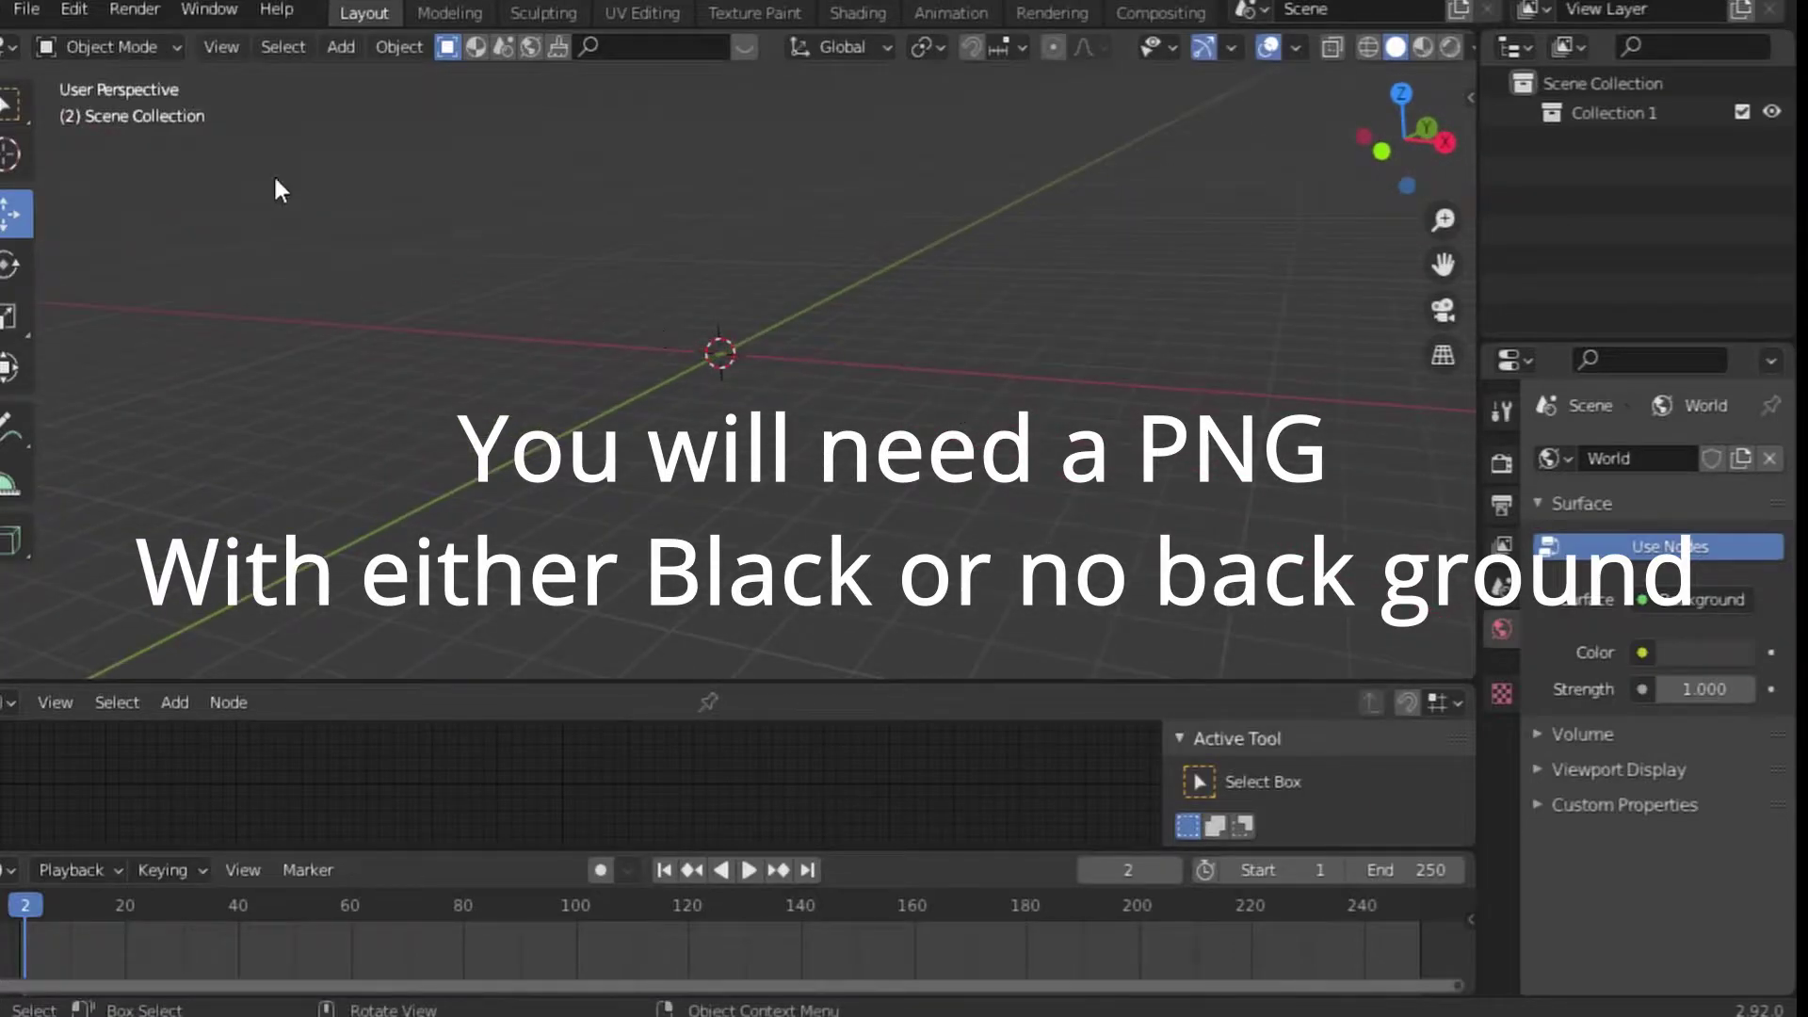
Add a cylinder mesh and view it from the front
{"action": "left_click", "coordinate": [338, 49]}
{"action": "mouse_move", "coordinate": [379, 81]}
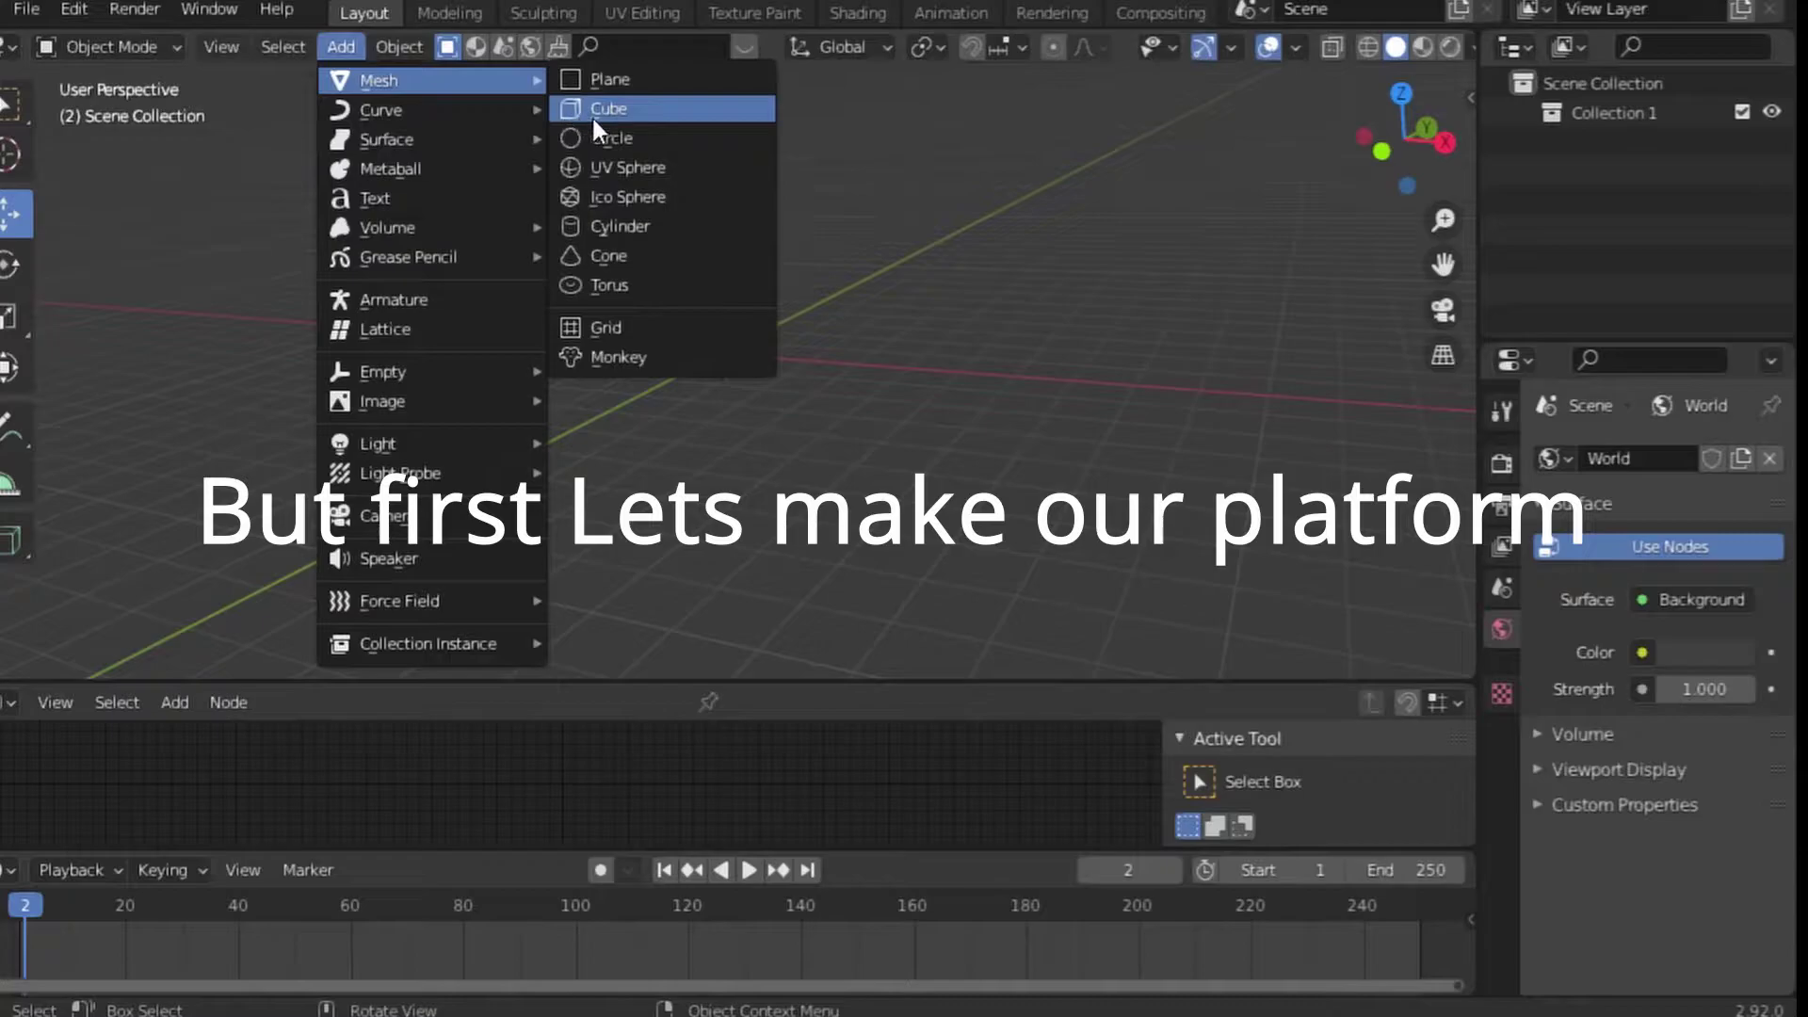
{"action": "left_click", "coordinate": [664, 226]}
{"action": "scroll", "coordinate": [816, 326], "scroll_direction": "up", "scroll_amount": 3}
{"action": "scroll", "coordinate": [796, 316], "scroll_direction": "up", "scroll_amount": 1}
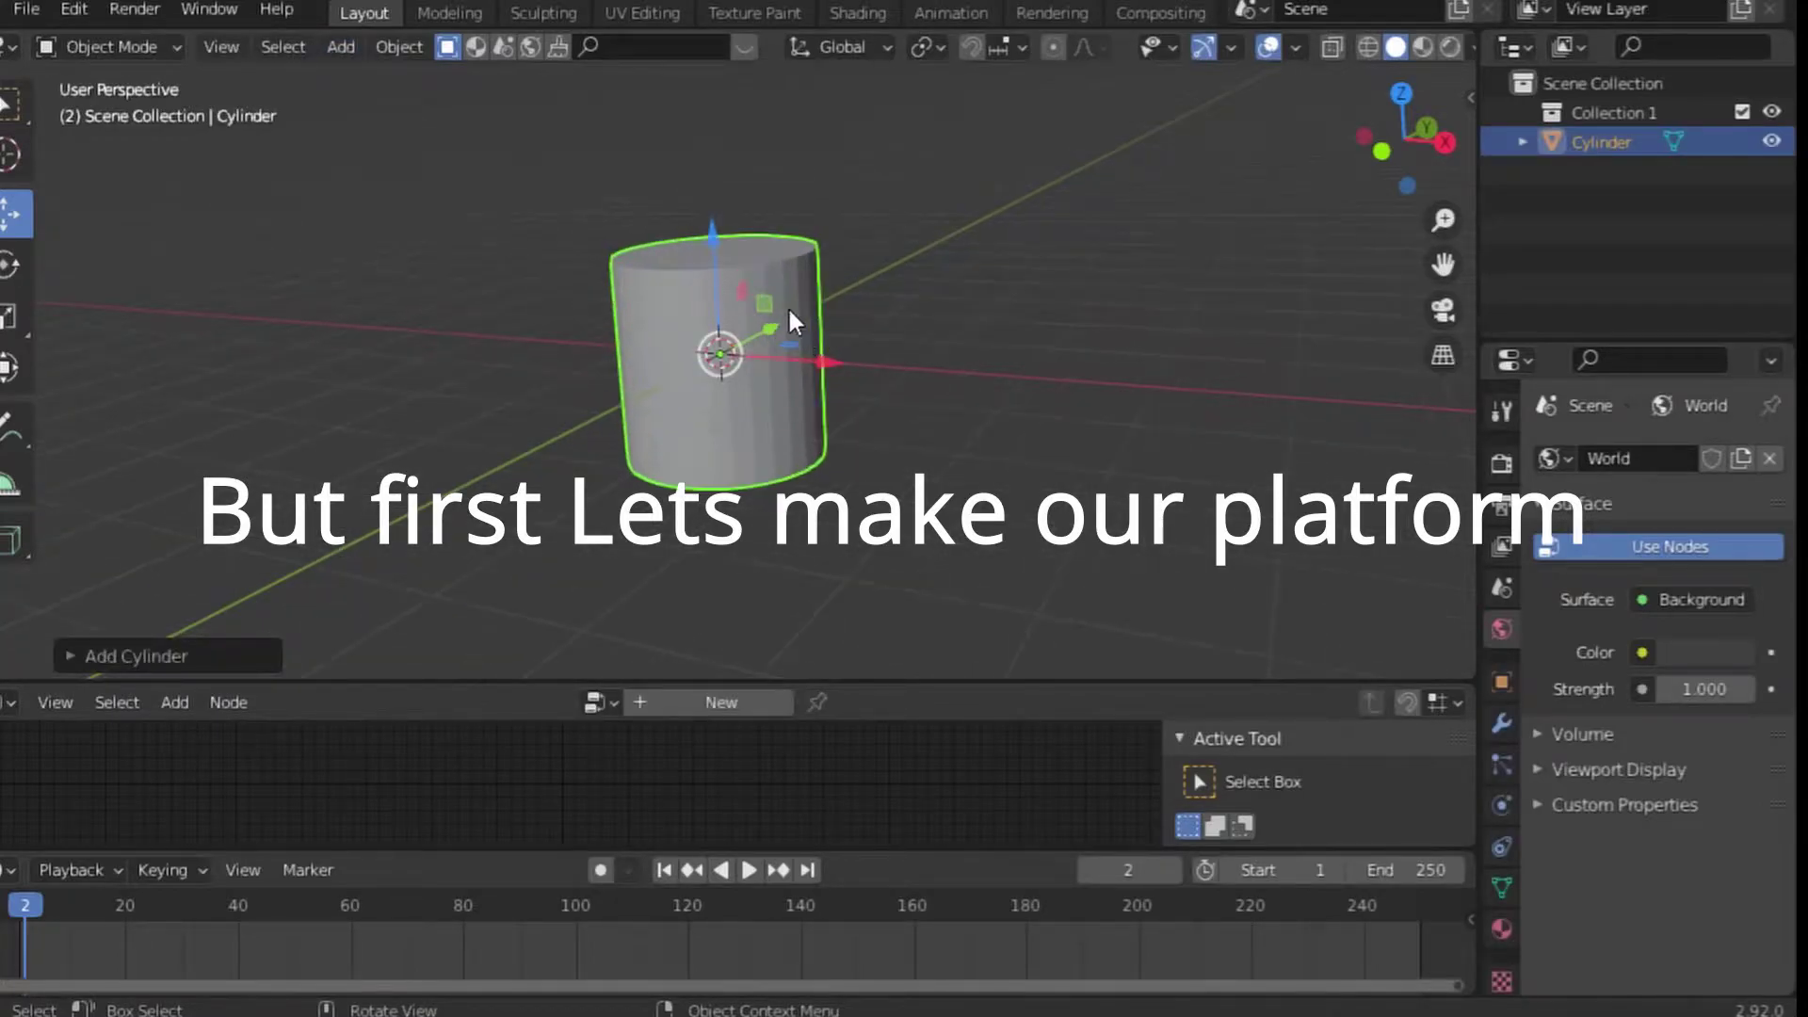
{"action": "key", "text": "KP_1"}
Squash the cylinder along Z, rest it on the ground, and enter Edit Mode with nothing selected
{"action": "left_click_drag", "start_coordinate": [732, 274], "coordinate": [723, 158]}
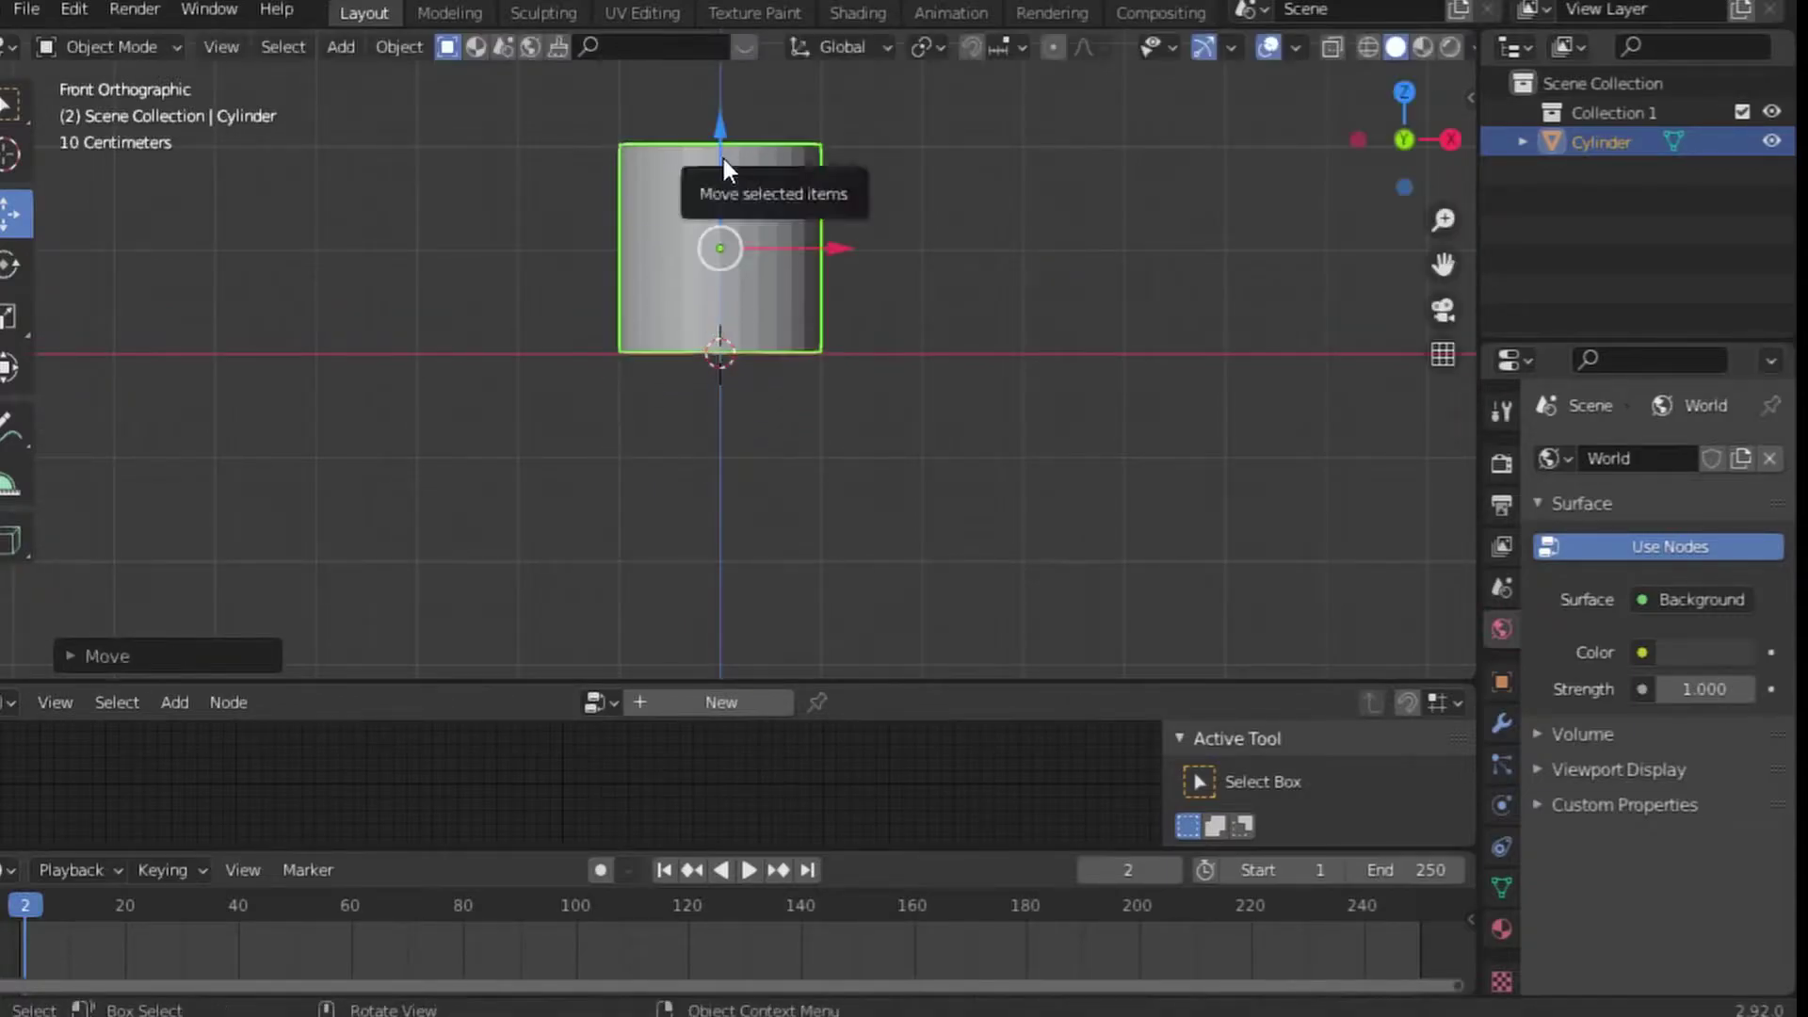
{"action": "key", "text": "s"}
{"action": "key", "text": "z"}
{"action": "left_click", "coordinate": [734, 169]}
{"action": "key", "text": "g"}
{"action": "key", "text": "z"}
{"action": "left_click", "coordinate": [866, 186]}
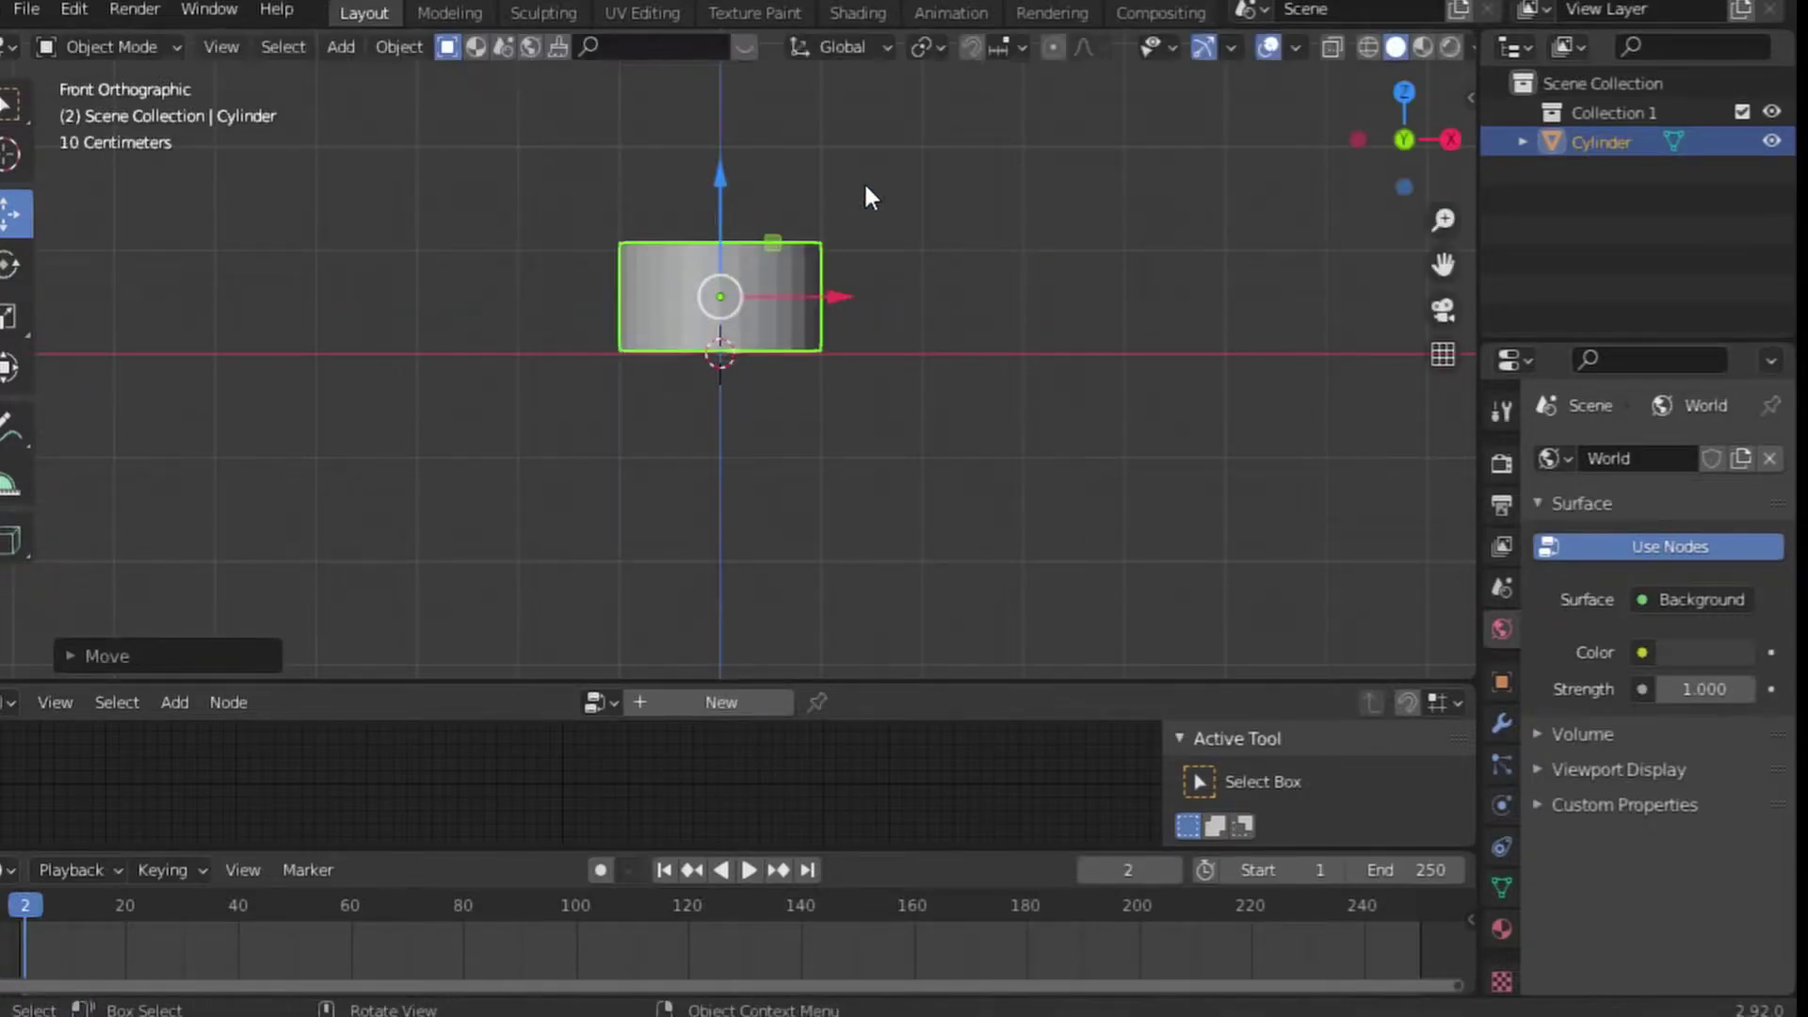
{"action": "middle_click_drag", "start_coordinate": [866, 197], "coordinate": [613, 242]}
{"action": "key", "text": "Tab"}
{"action": "key", "text": "alt+a"}
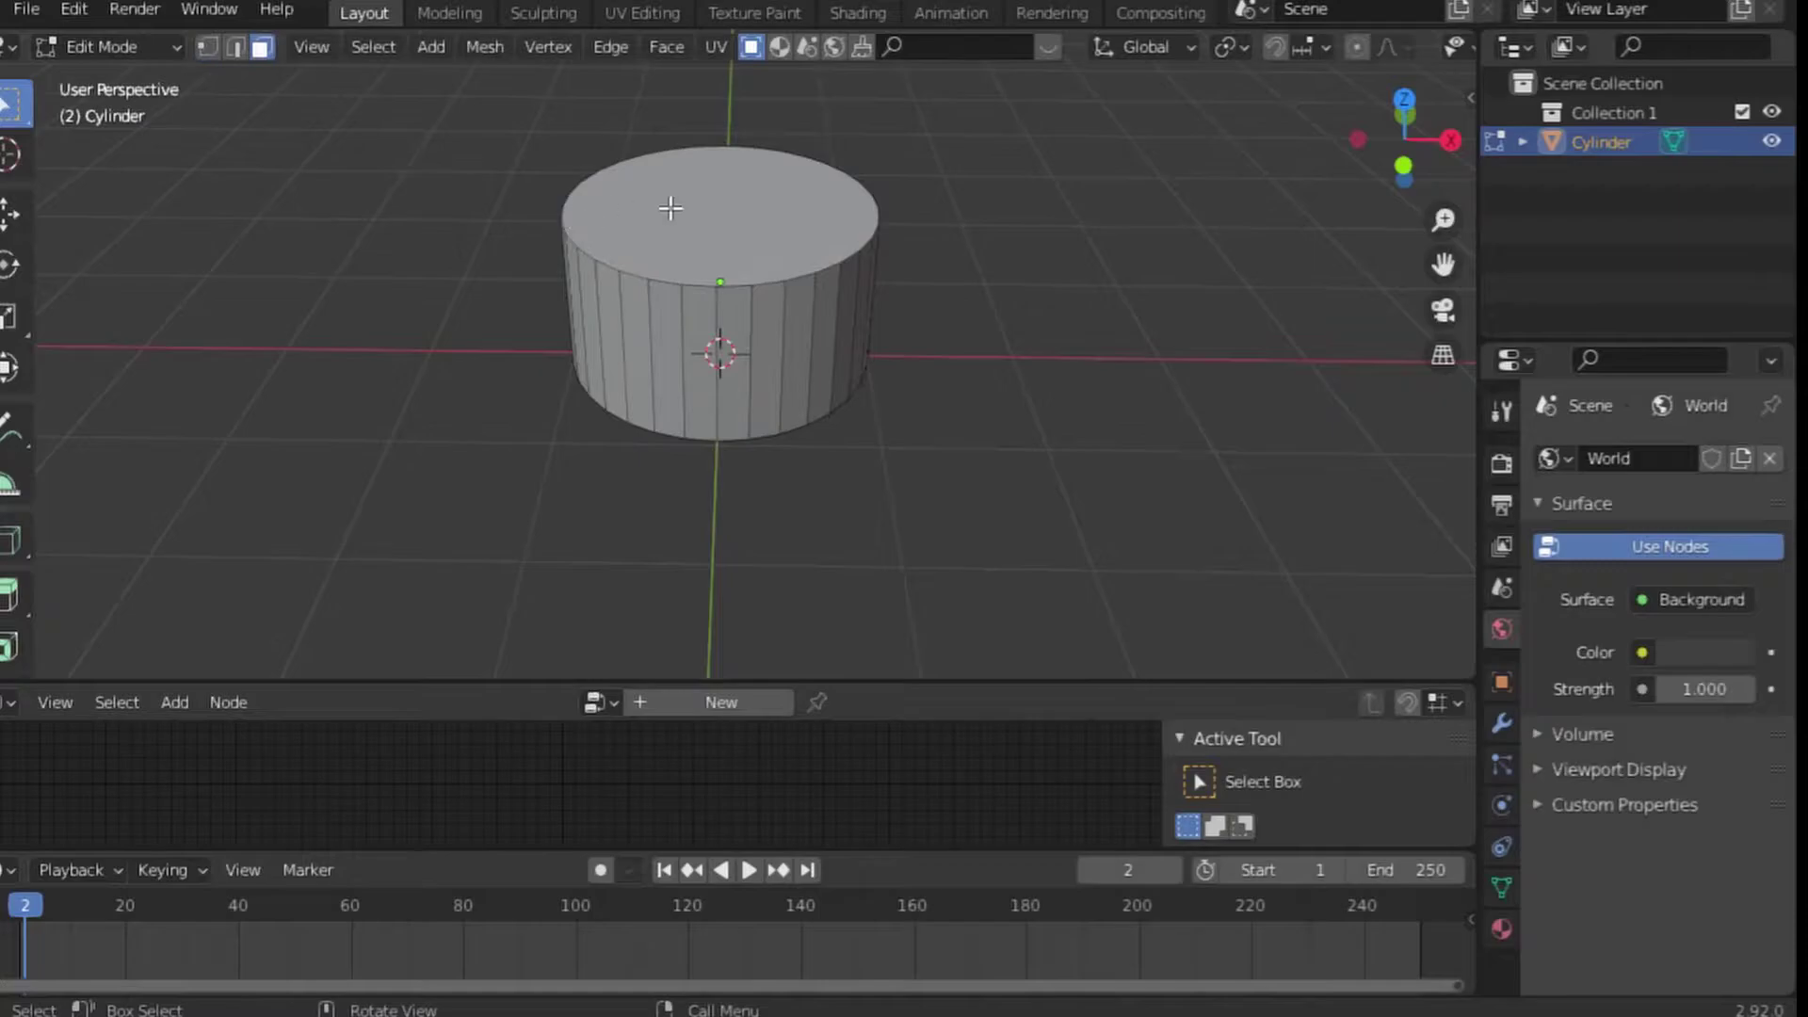
Lower the cylinder's top face and scale it down to taper the sides
{"action": "left_click", "coordinate": [670, 208]}
{"action": "left_click", "coordinate": [10, 215]}
{"action": "left_click_drag", "start_coordinate": [721, 94], "coordinate": [732, 232]}
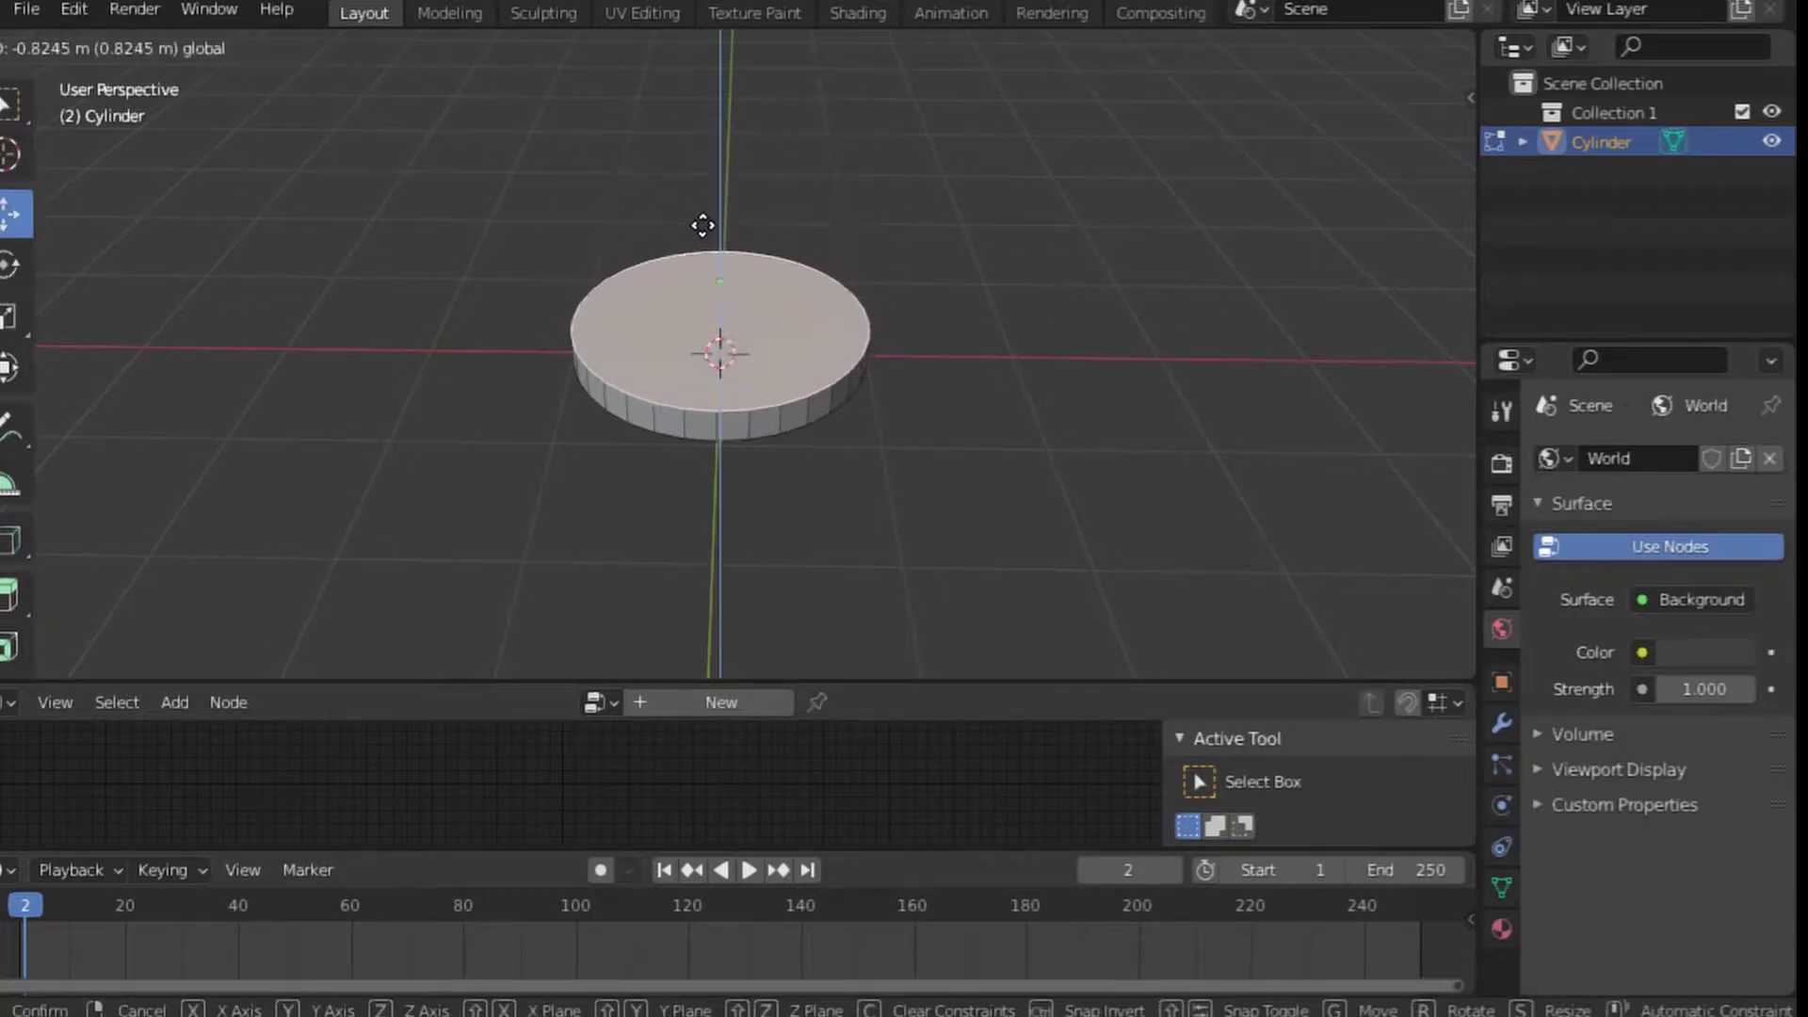
{"action": "key", "text": "s"}
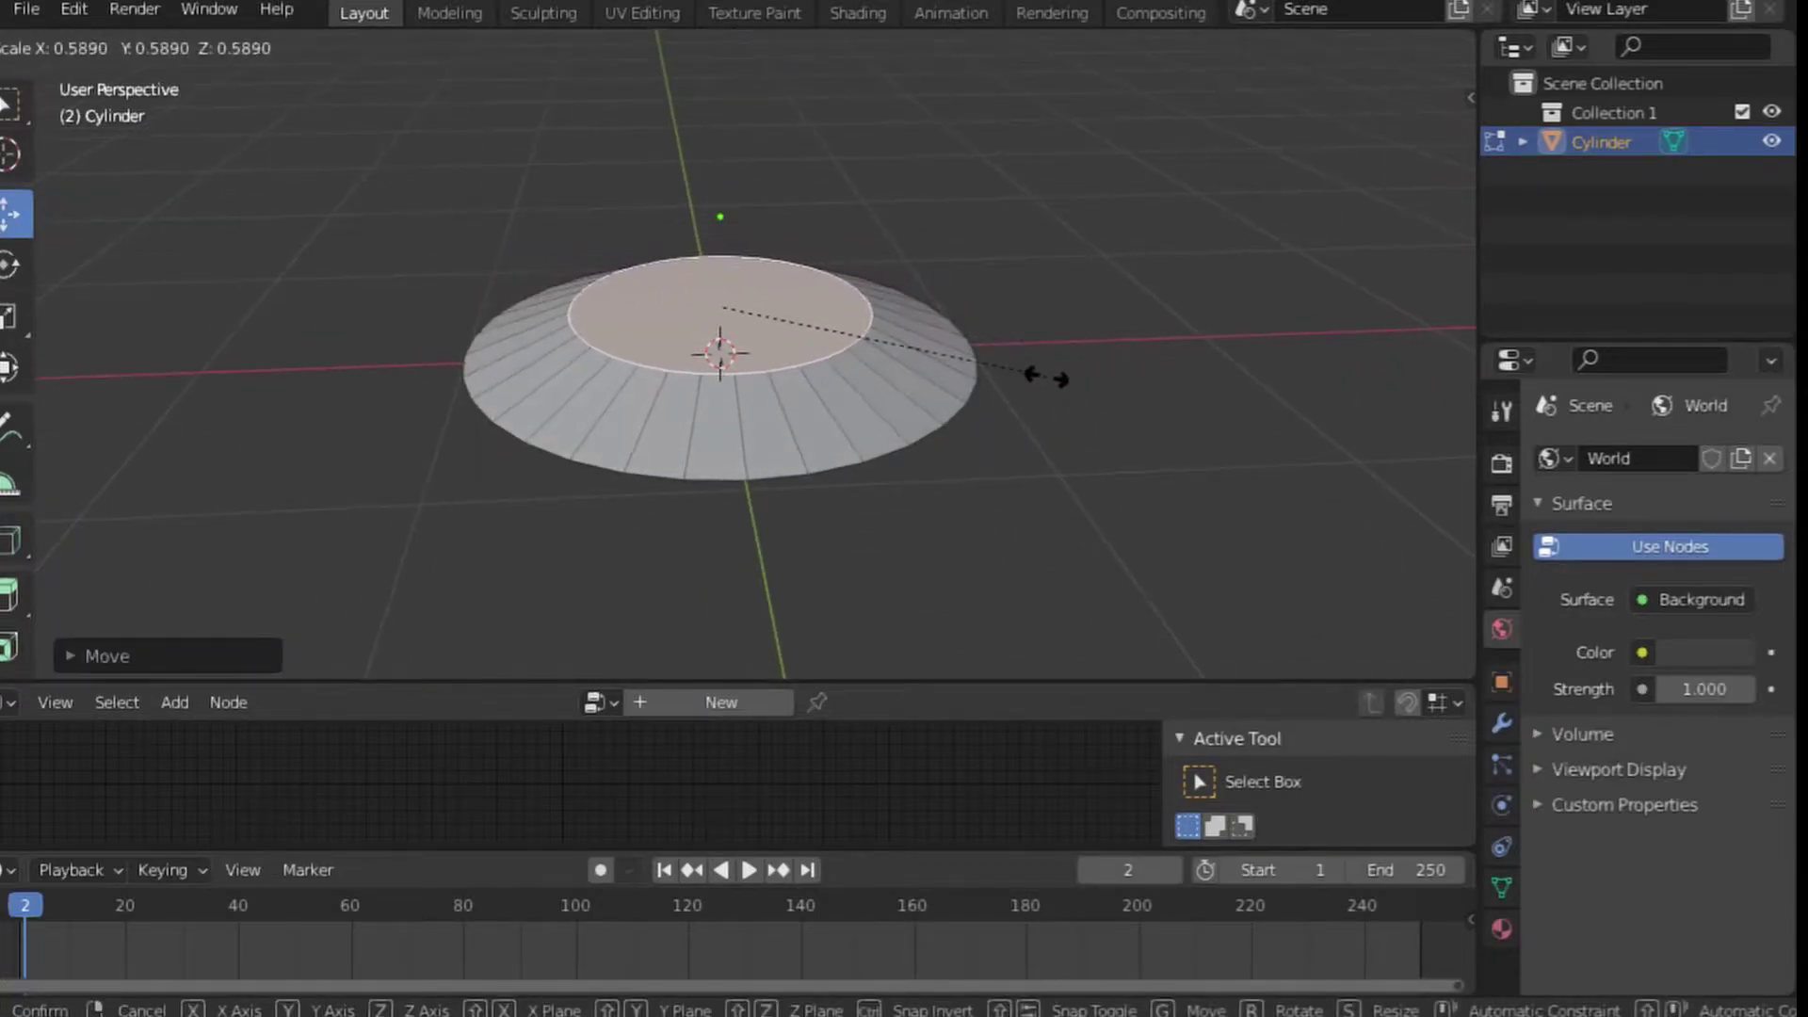
{"action": "left_click", "coordinate": [1064, 377]}
{"action": "key", "text": "s"}
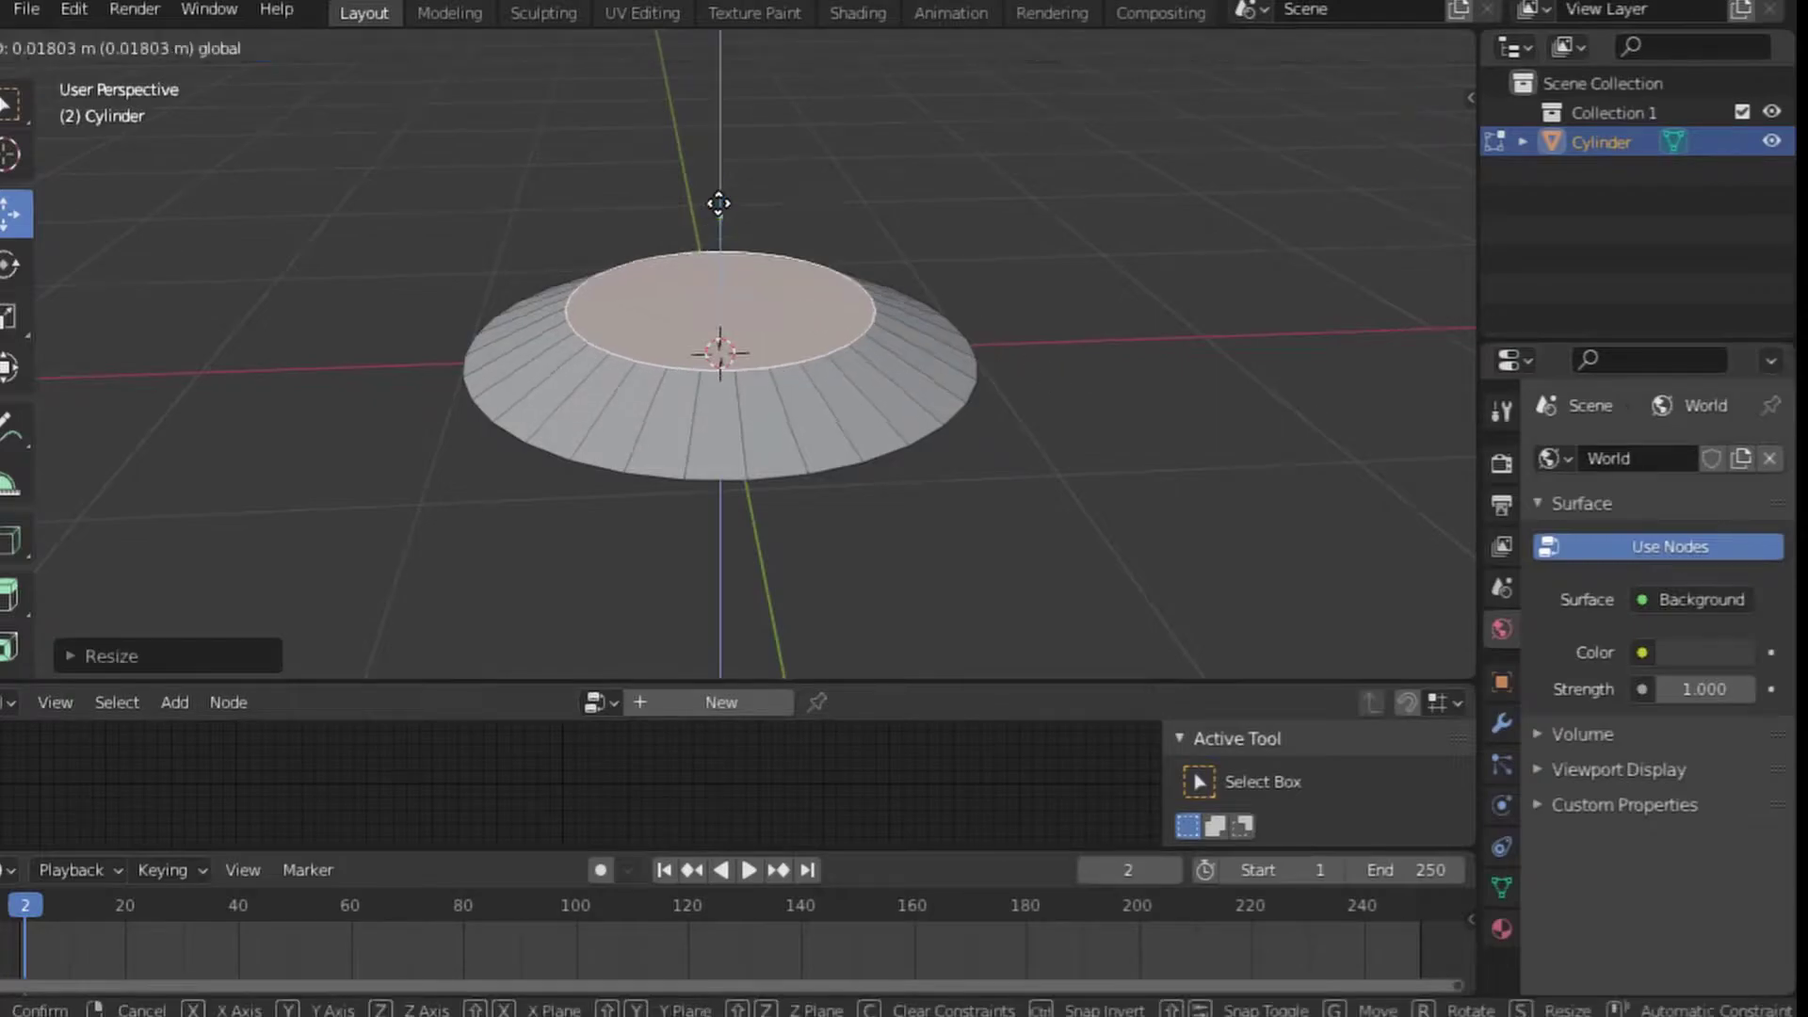
{"action": "left_click", "coordinate": [1012, 250]}
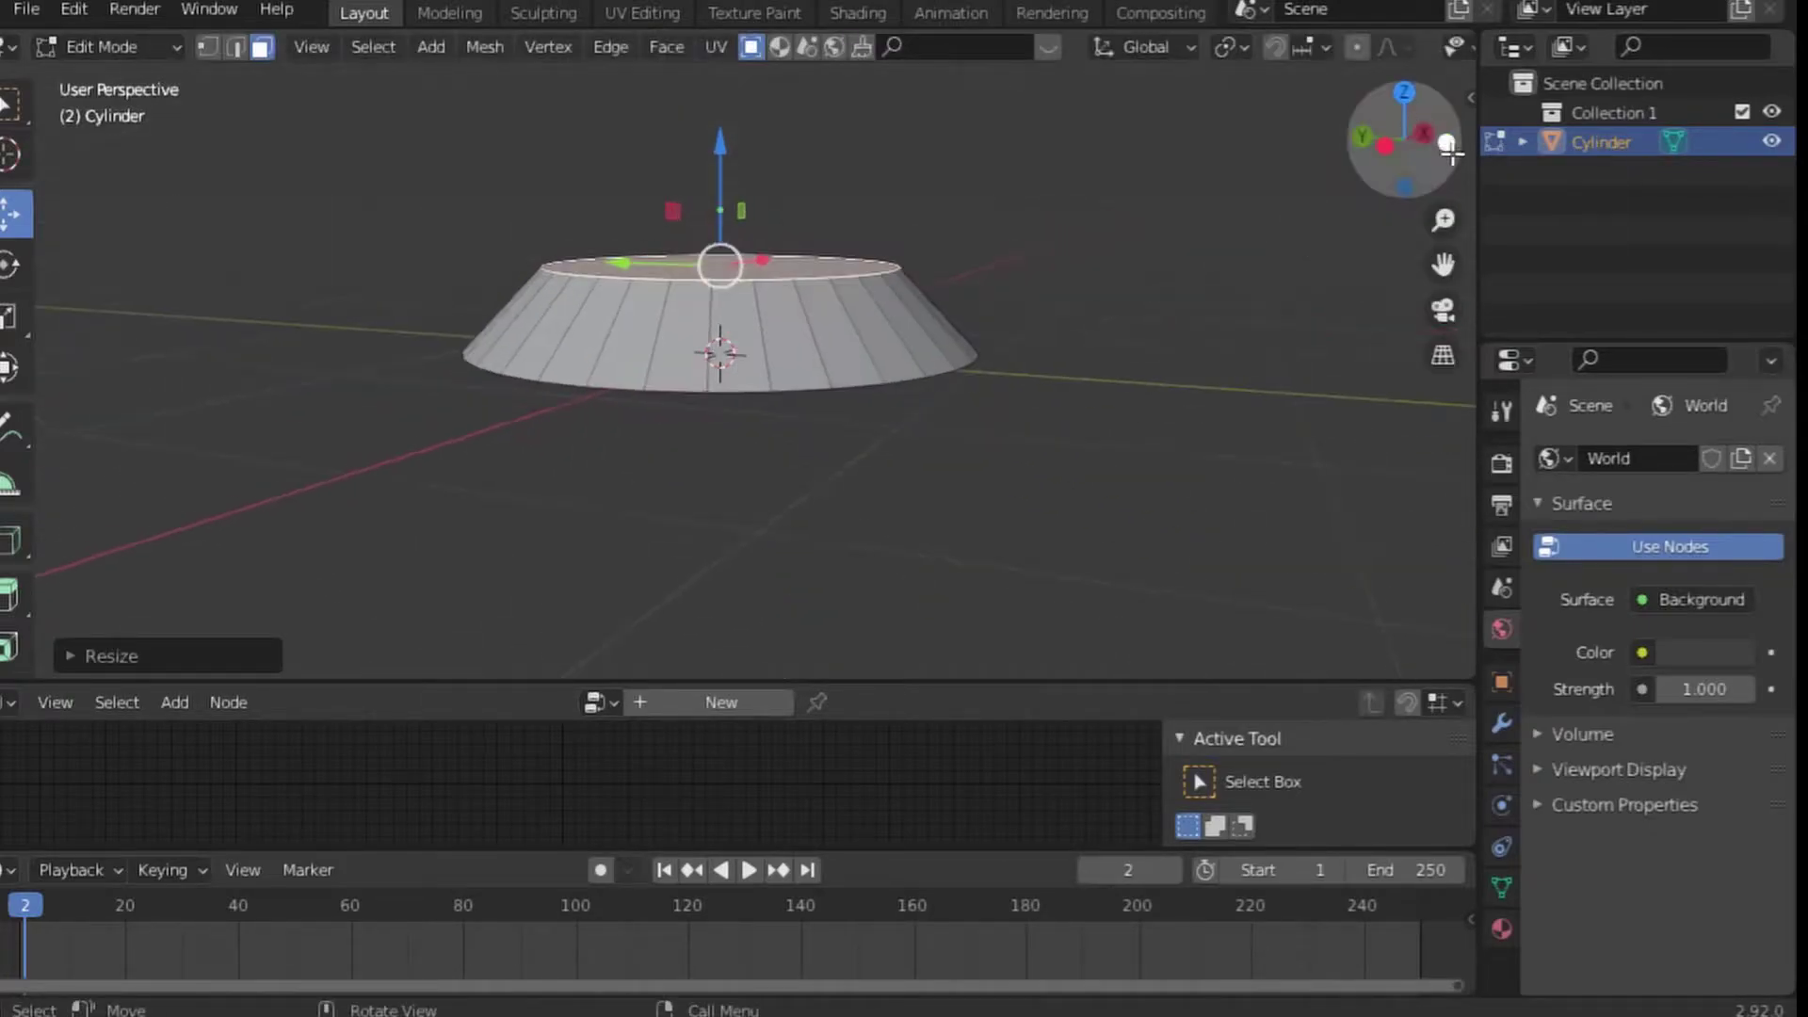
Raise the top face and inset it into a ring around a central disc
{"action": "key", "text": "KP_1"}
{"action": "middle_click_drag", "start_coordinate": [735, 156], "coordinate": [1070, 170]}
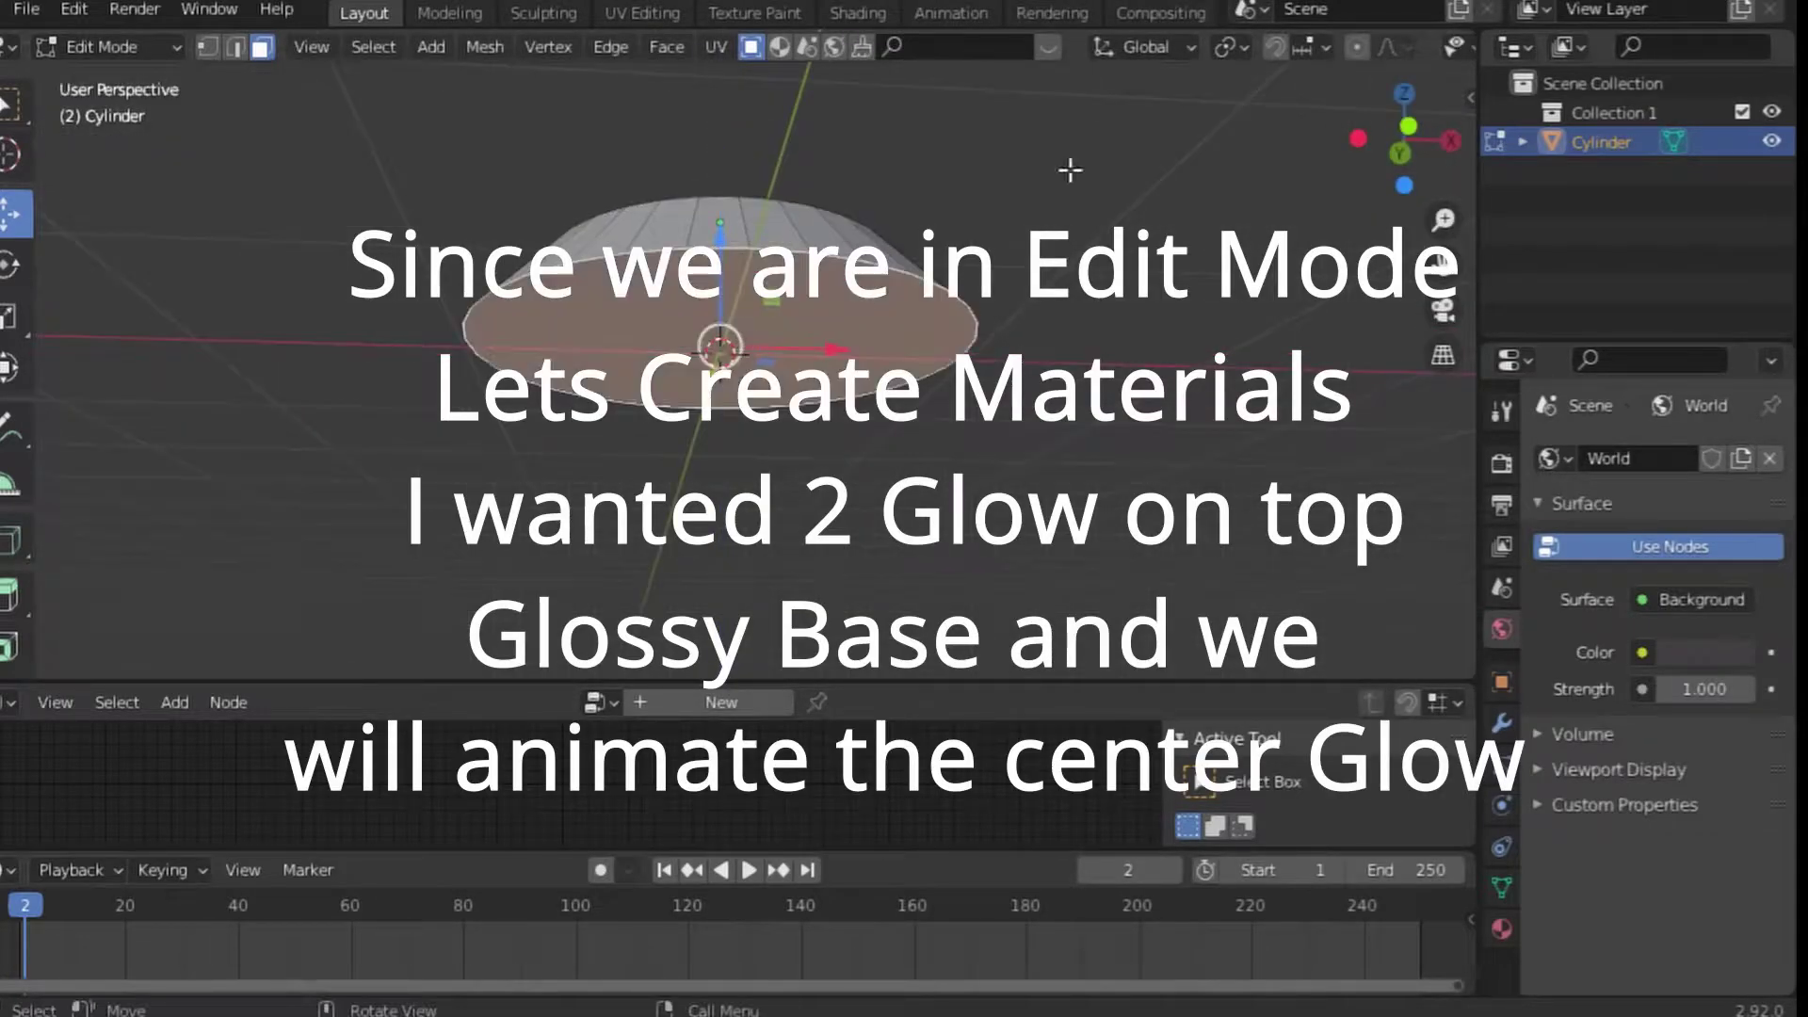
{"action": "left_click", "coordinate": [1403, 123]}
{"action": "left_click_drag", "start_coordinate": [720, 249], "coordinate": [721, 231]}
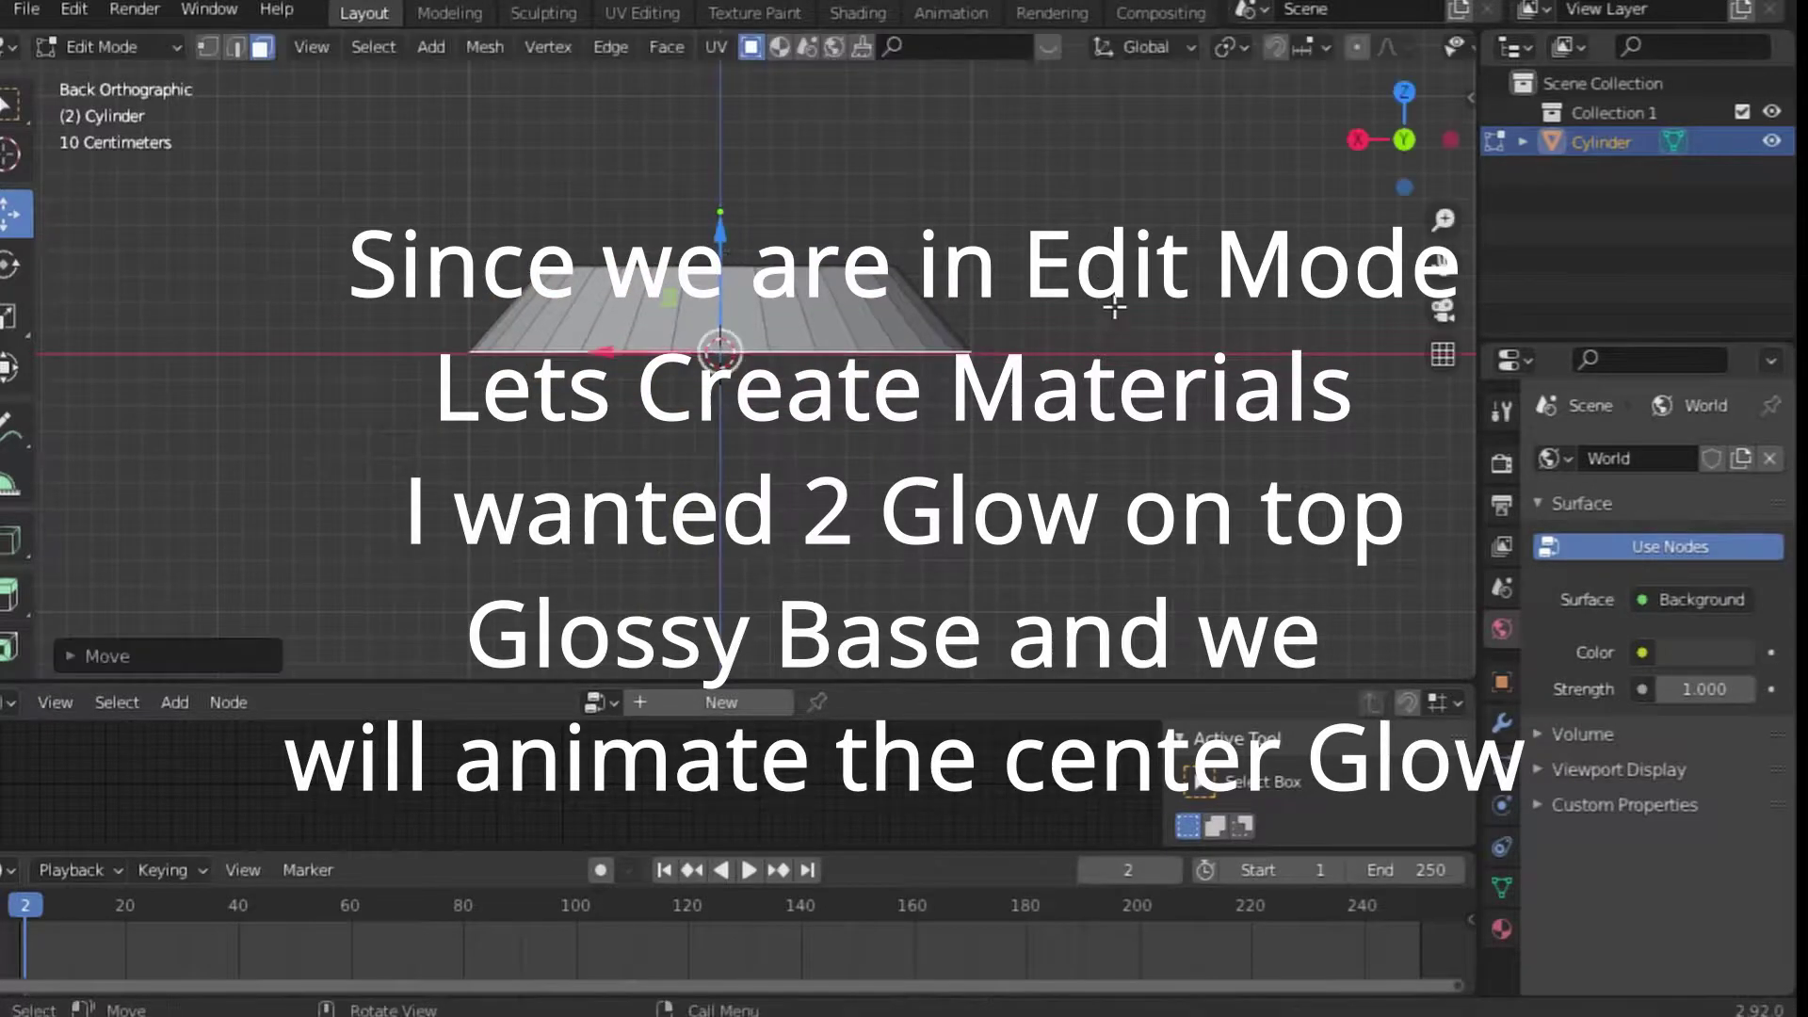
{"action": "middle_click_drag", "start_coordinate": [720, 231], "coordinate": [659, 170]}
{"action": "key", "text": "2"}
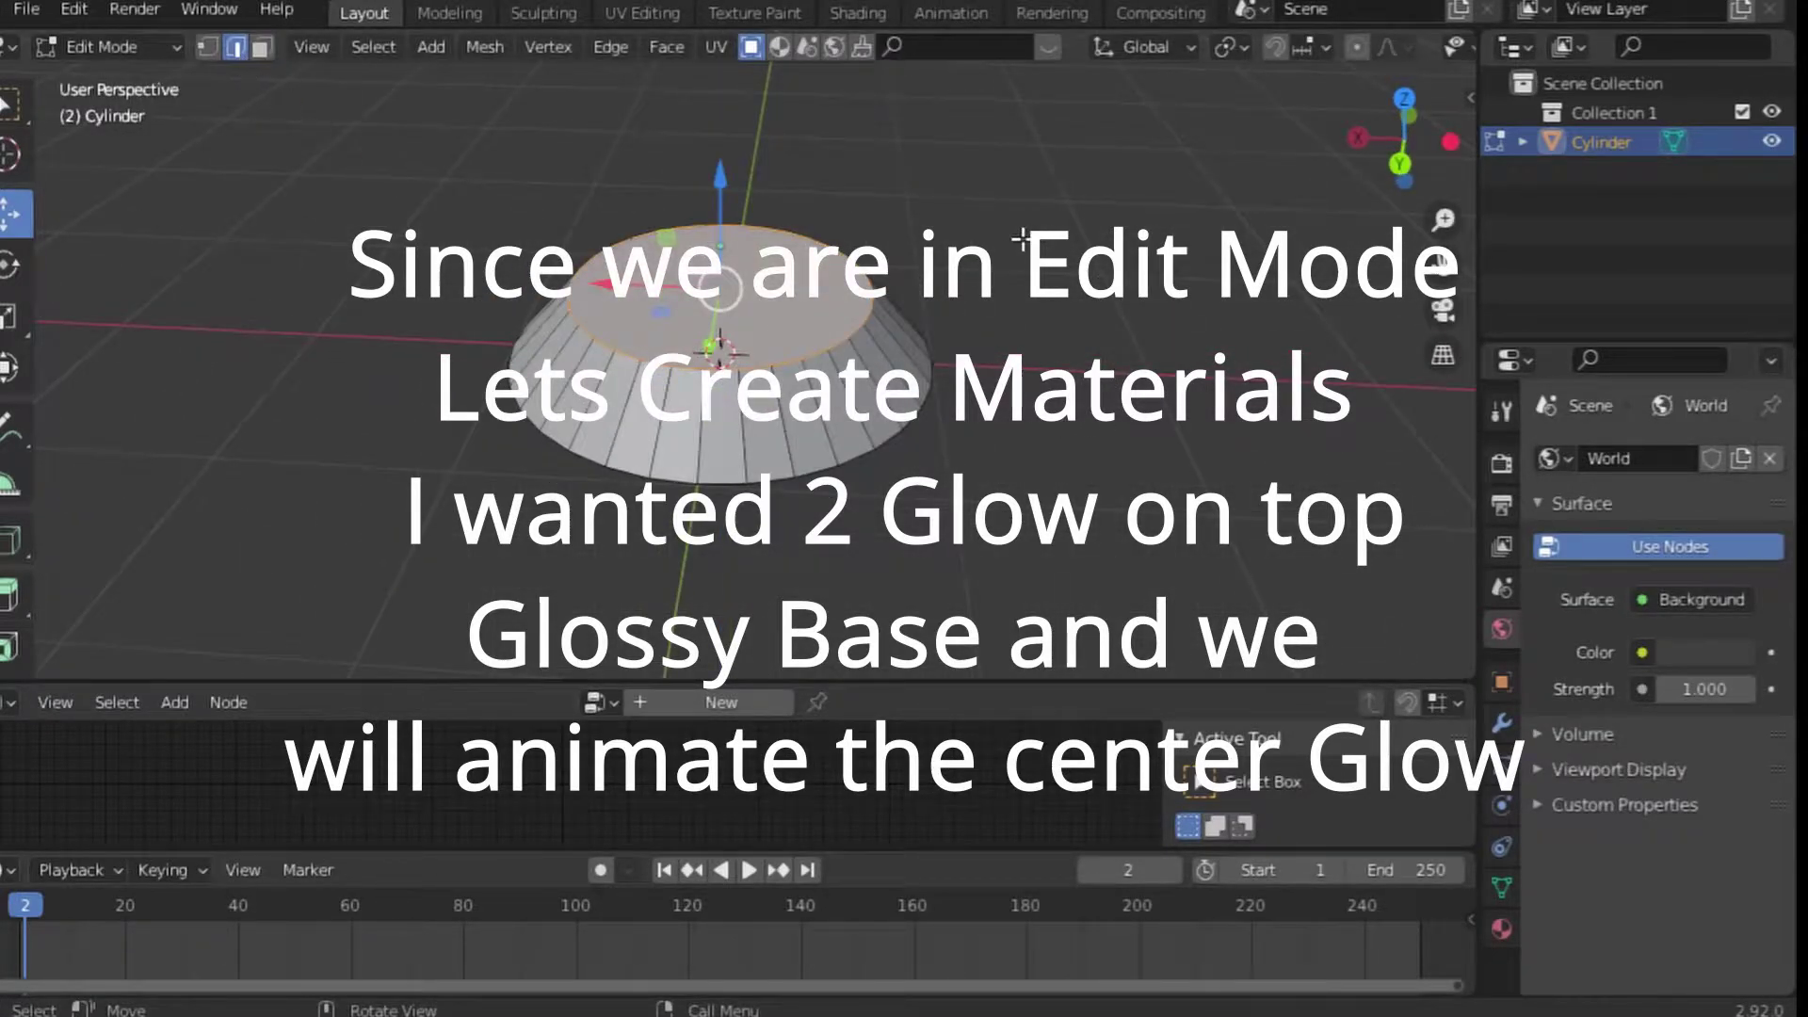
{"action": "key", "text": "i"}
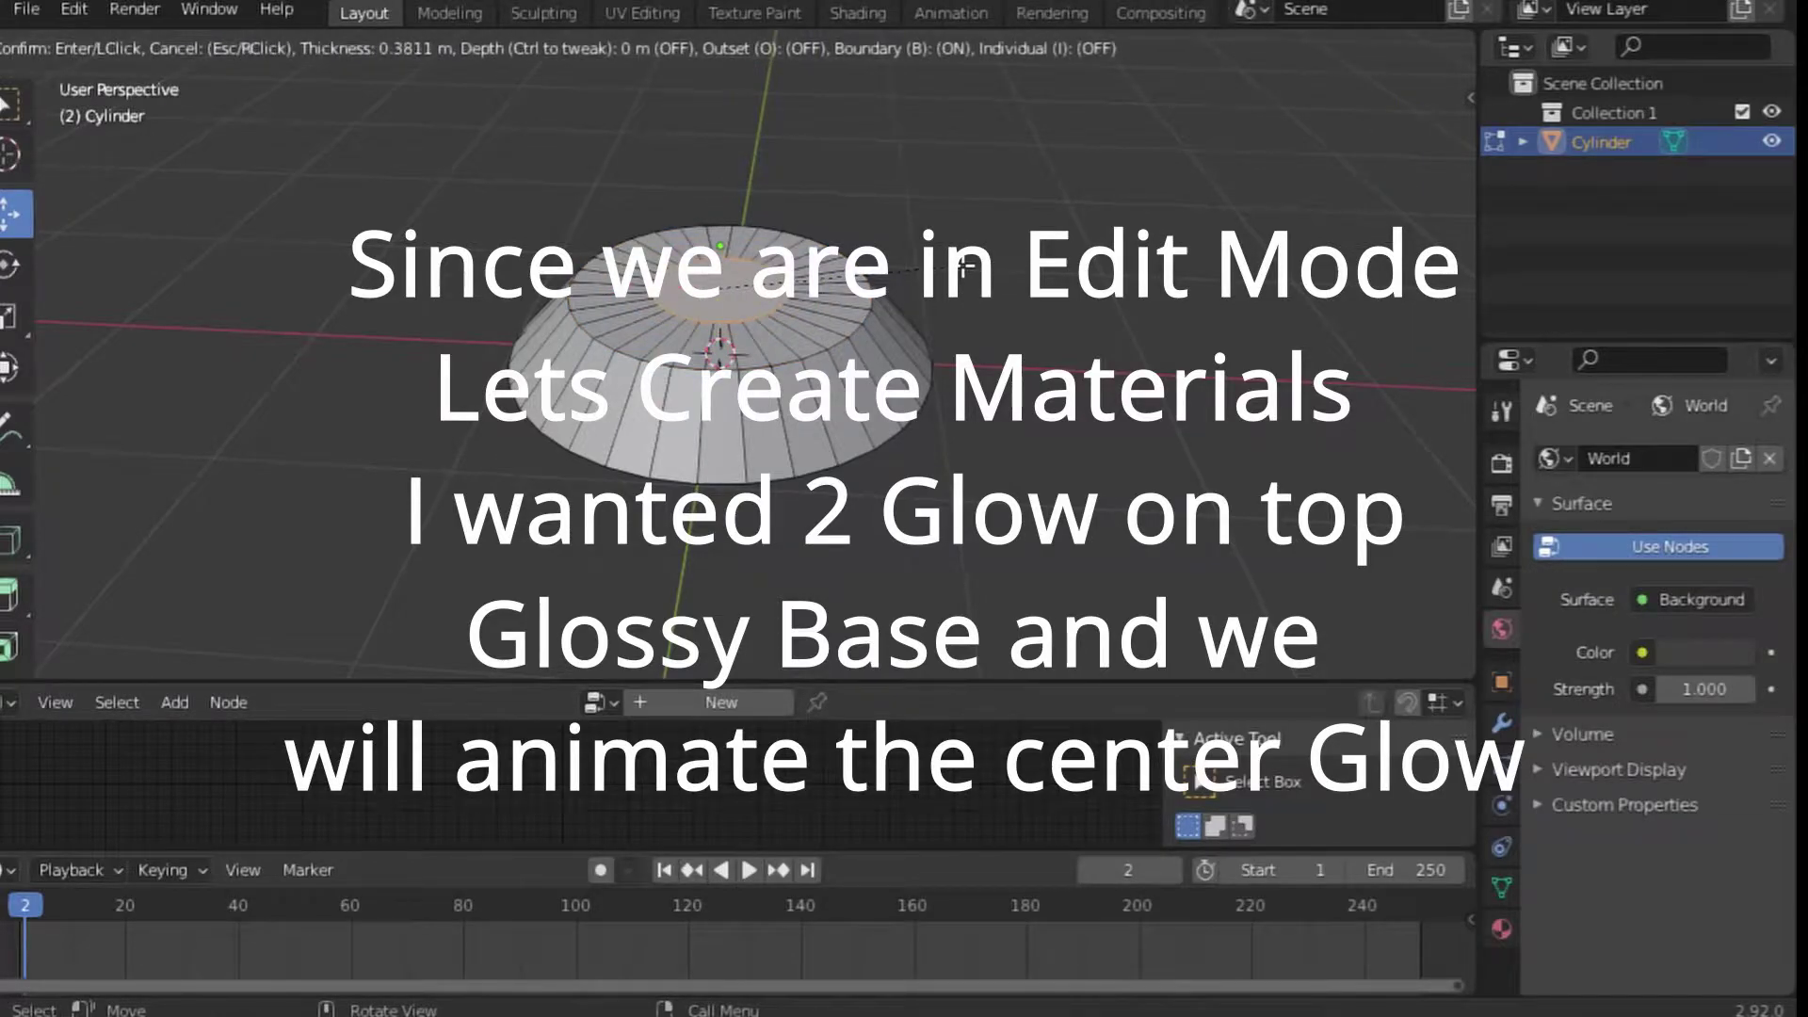
{"action": "left_click", "coordinate": [962, 267]}
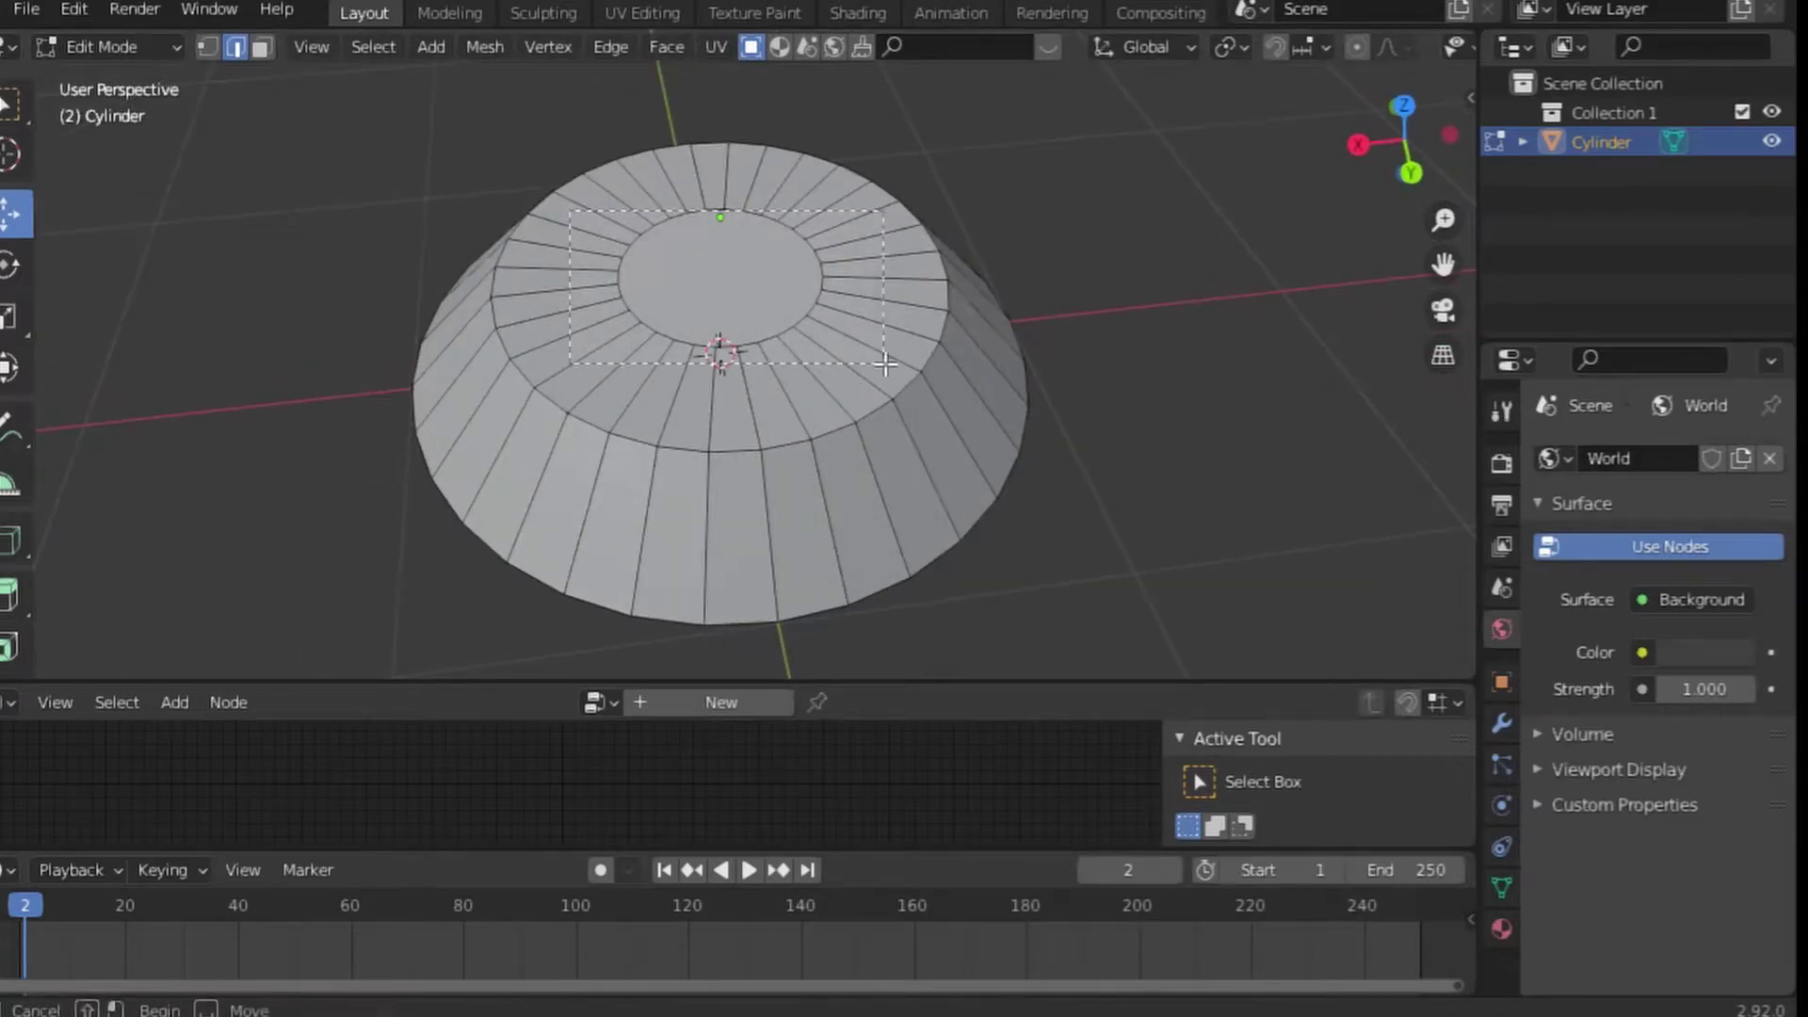
Select the top ring of faces and assign them a new material
{"action": "left_click_drag", "start_coordinate": [569, 210], "coordinate": [878, 364]}
{"action": "key", "text": "3"}
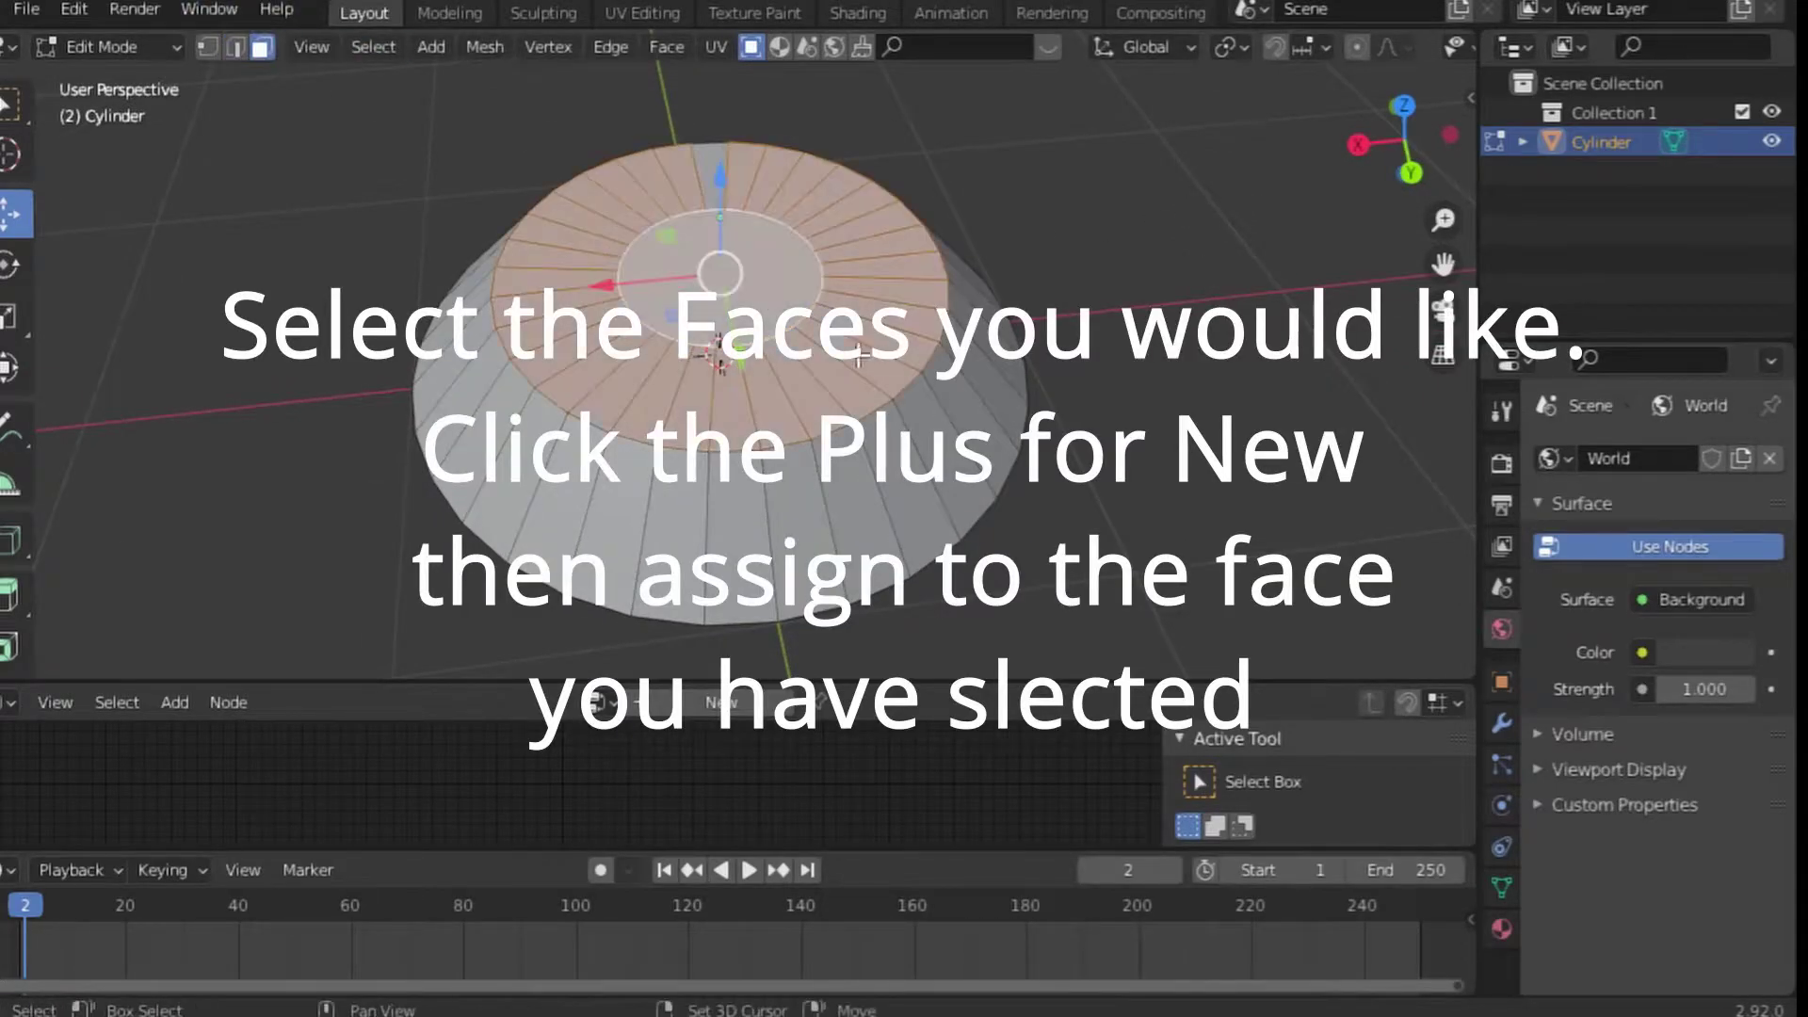
{"action": "left_click", "coordinate": [637, 224], "text": "alt+shift"}
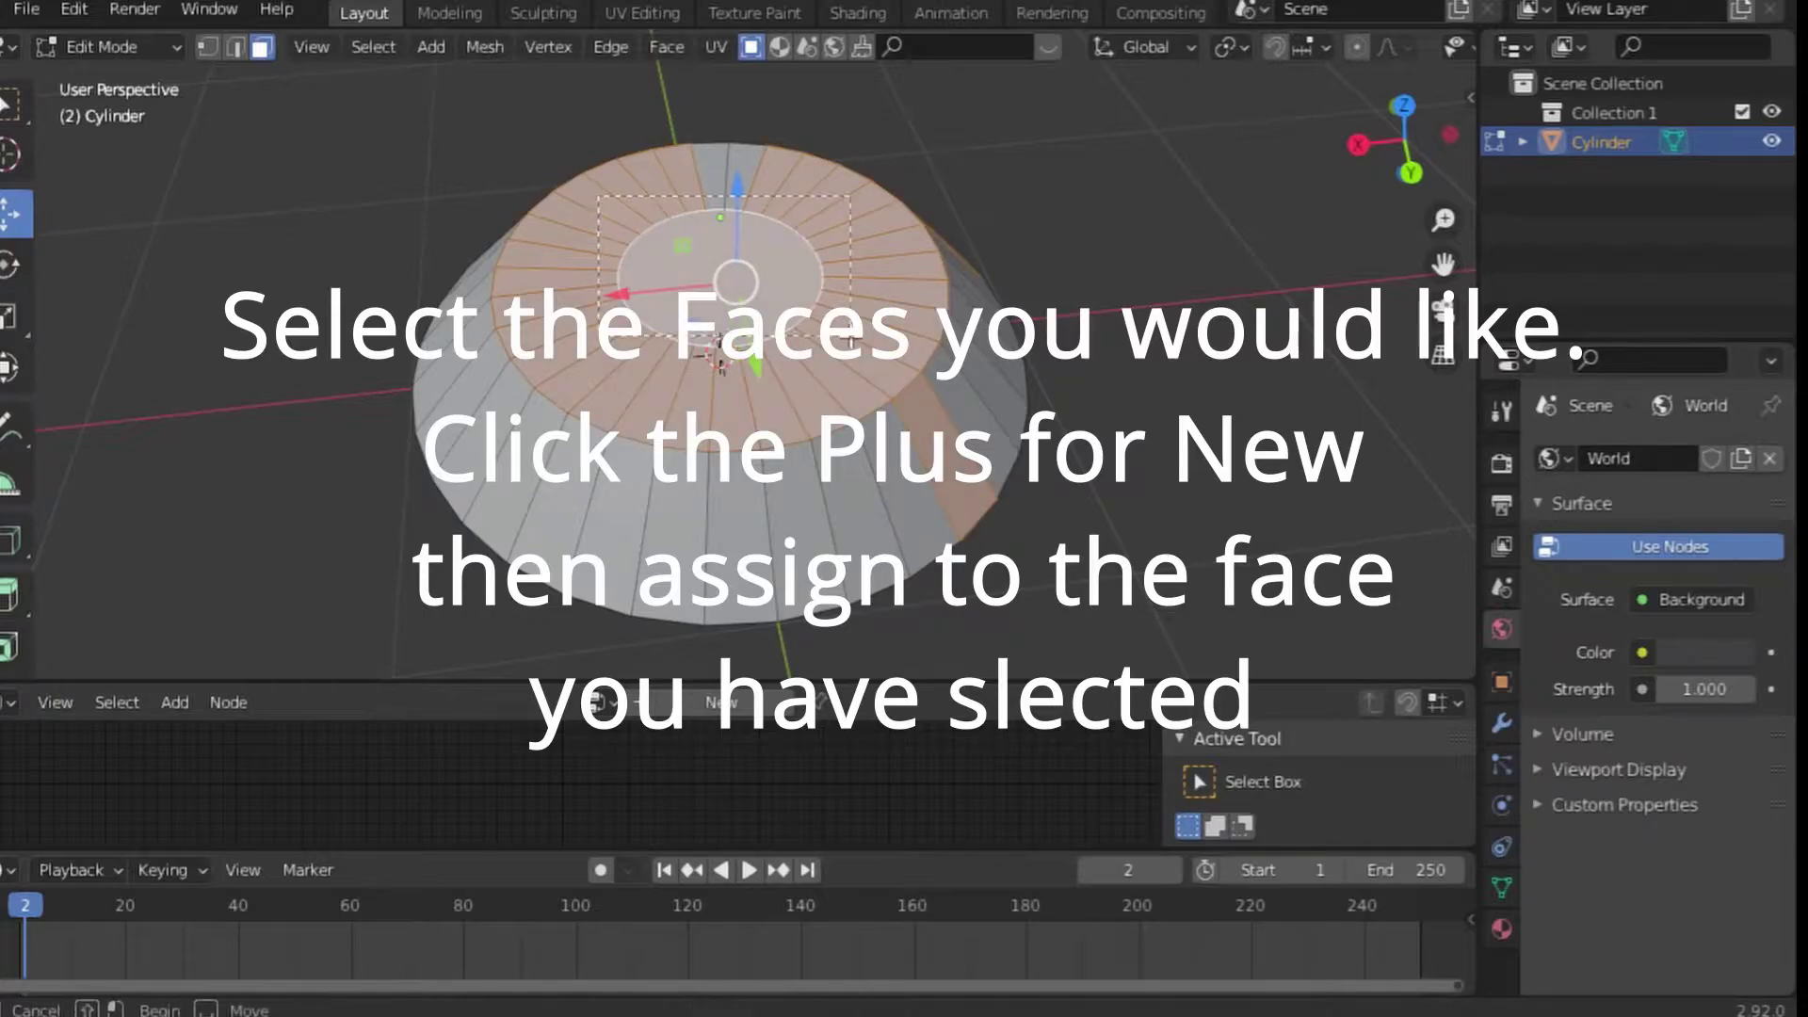
{"action": "left_click", "coordinate": [796, 291], "text": "shift"}
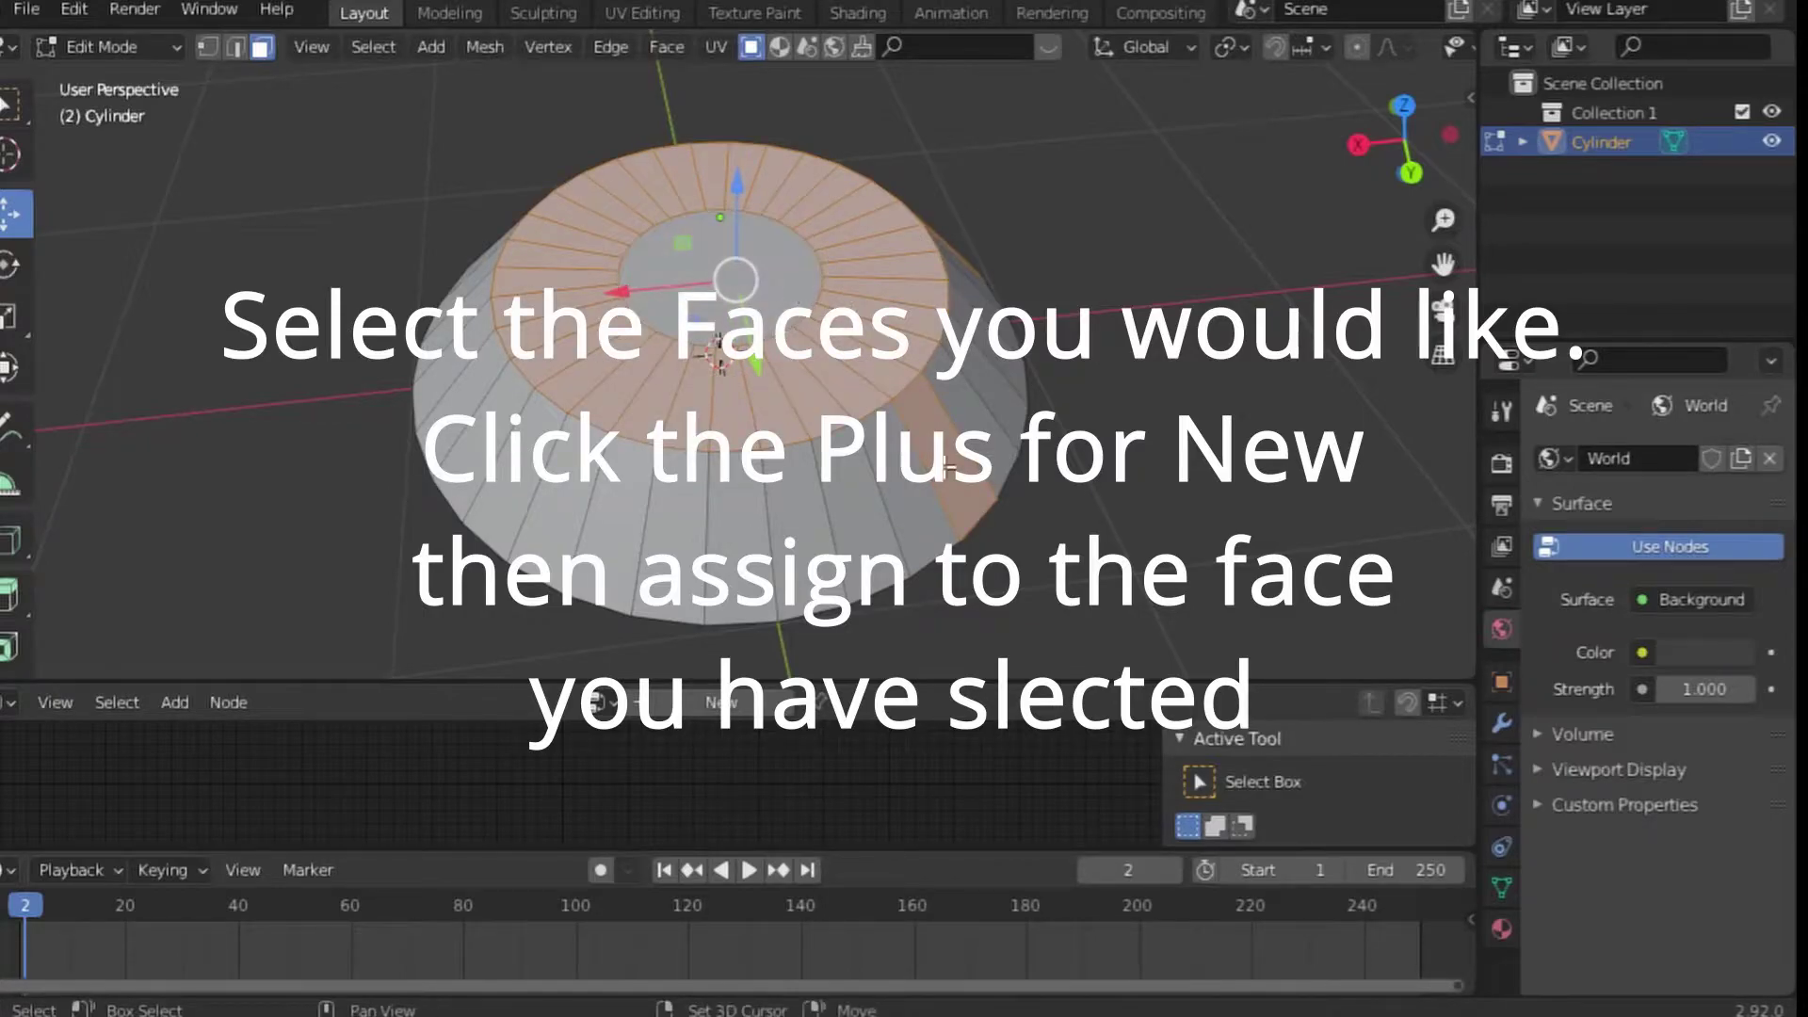
{"action": "left_click", "coordinate": [1497, 939]}
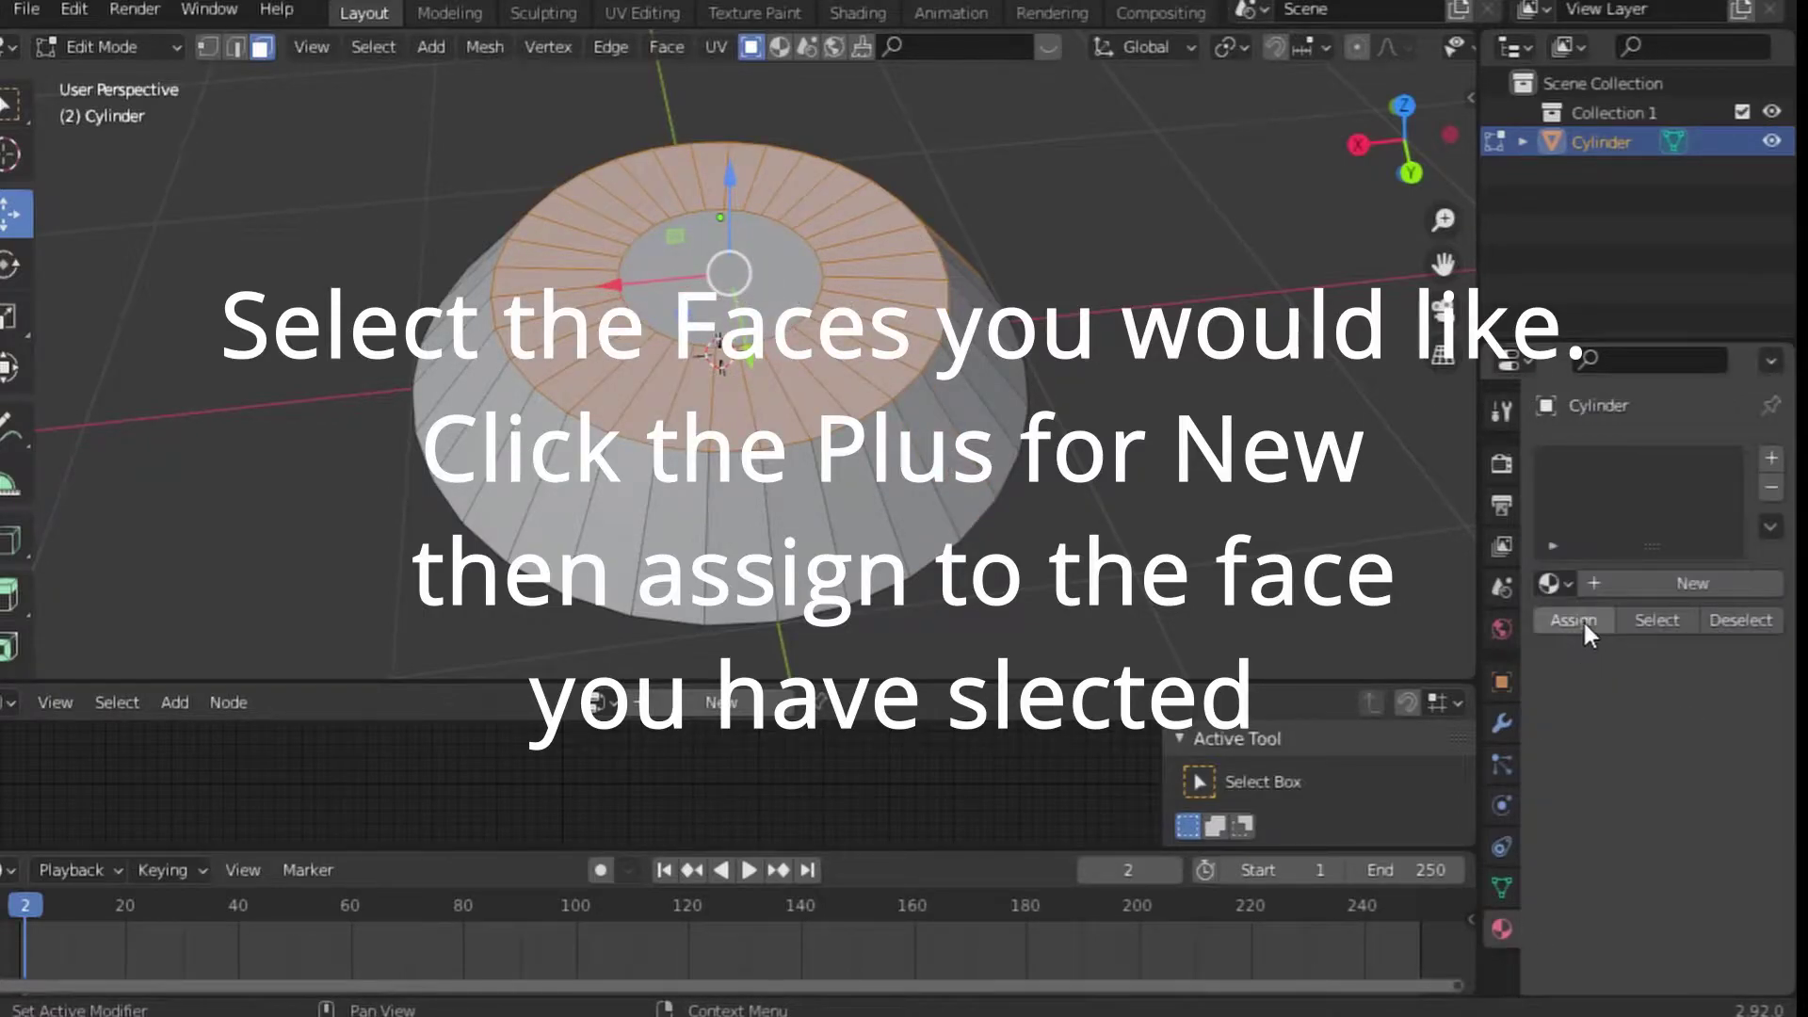
{"action": "left_click", "coordinate": [1639, 589]}
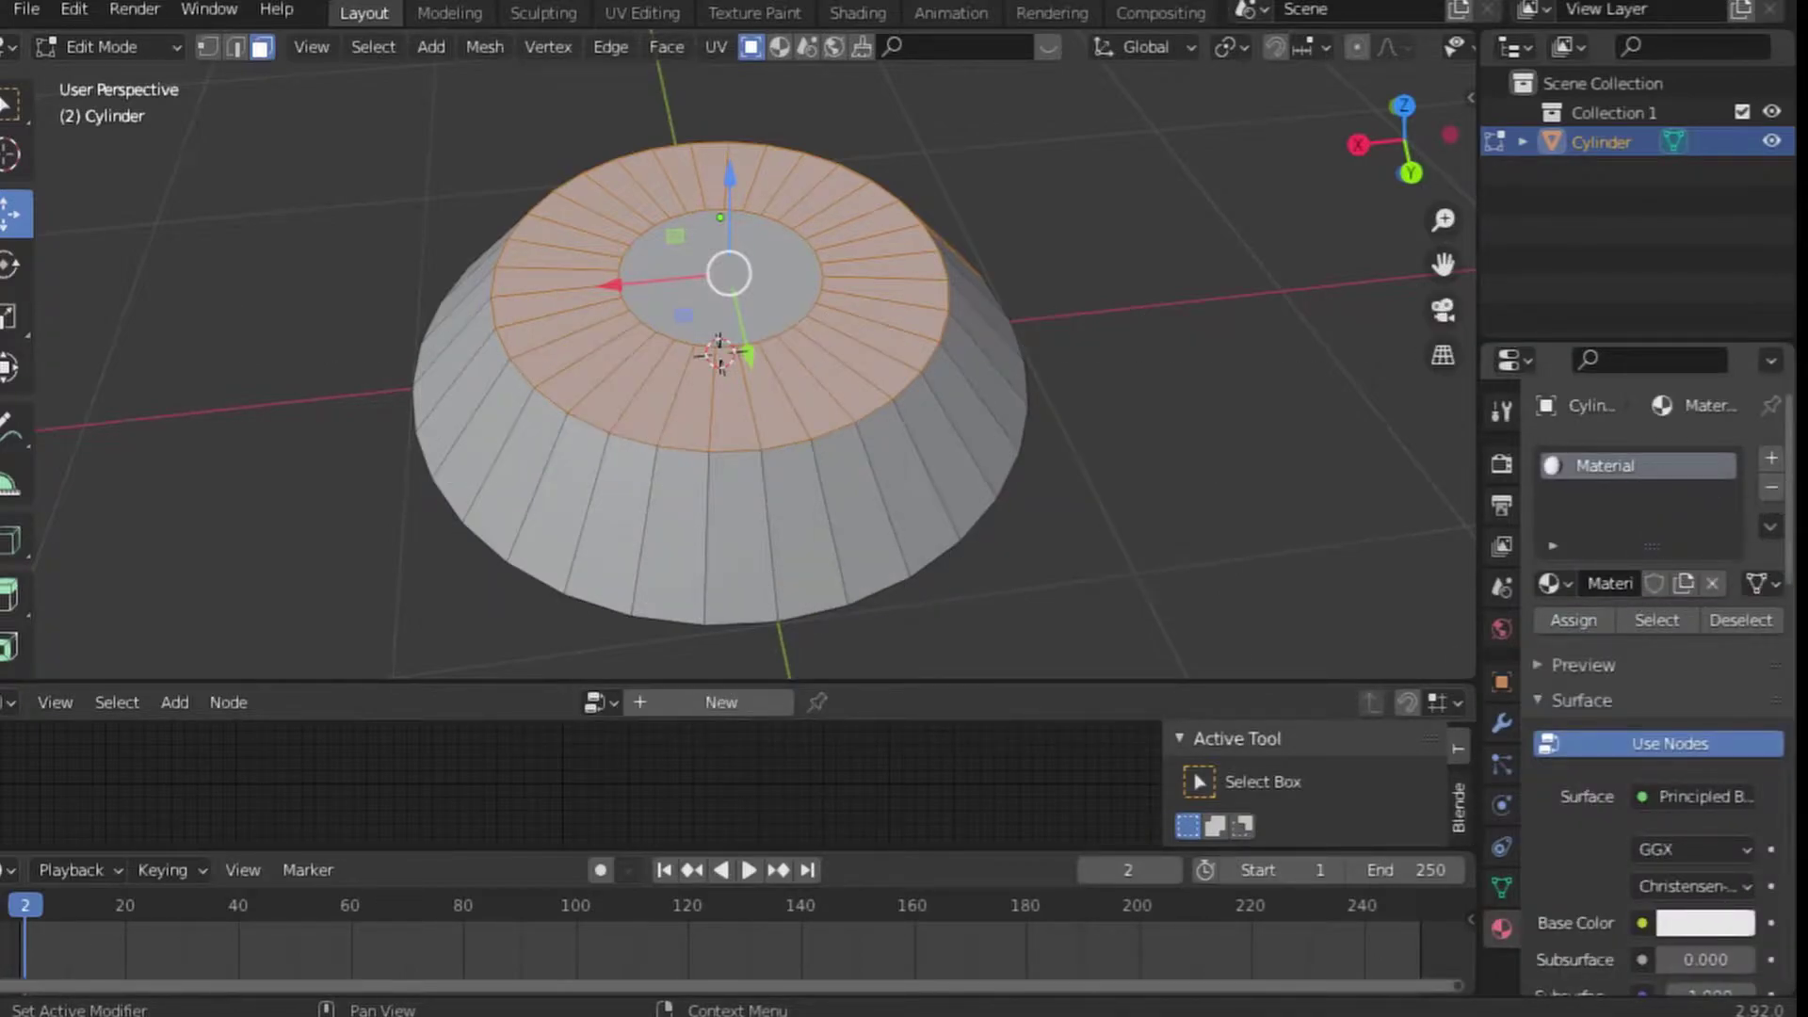
{"action": "left_click", "coordinate": [1584, 625]}
Give the centre disc a second material, Material.001, set to Emission at strength 55
{"action": "left_click", "coordinate": [773, 306]}
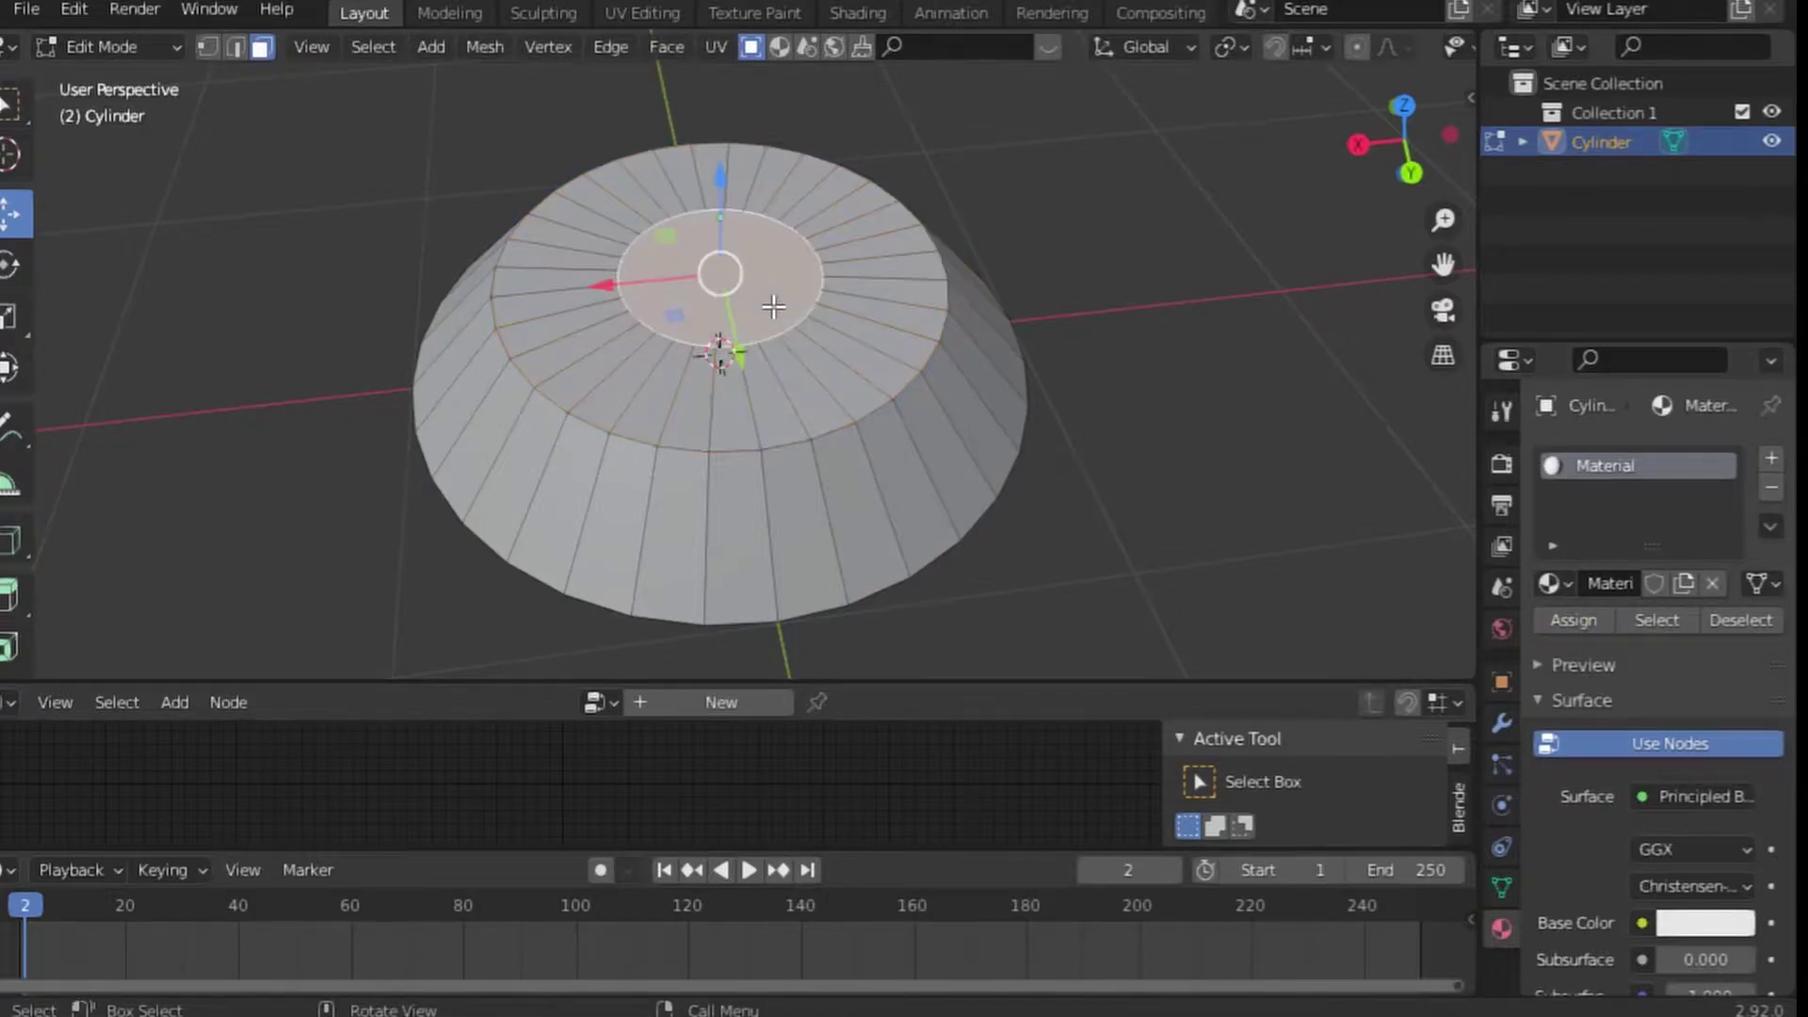
{"action": "left_click", "coordinate": [1769, 460]}
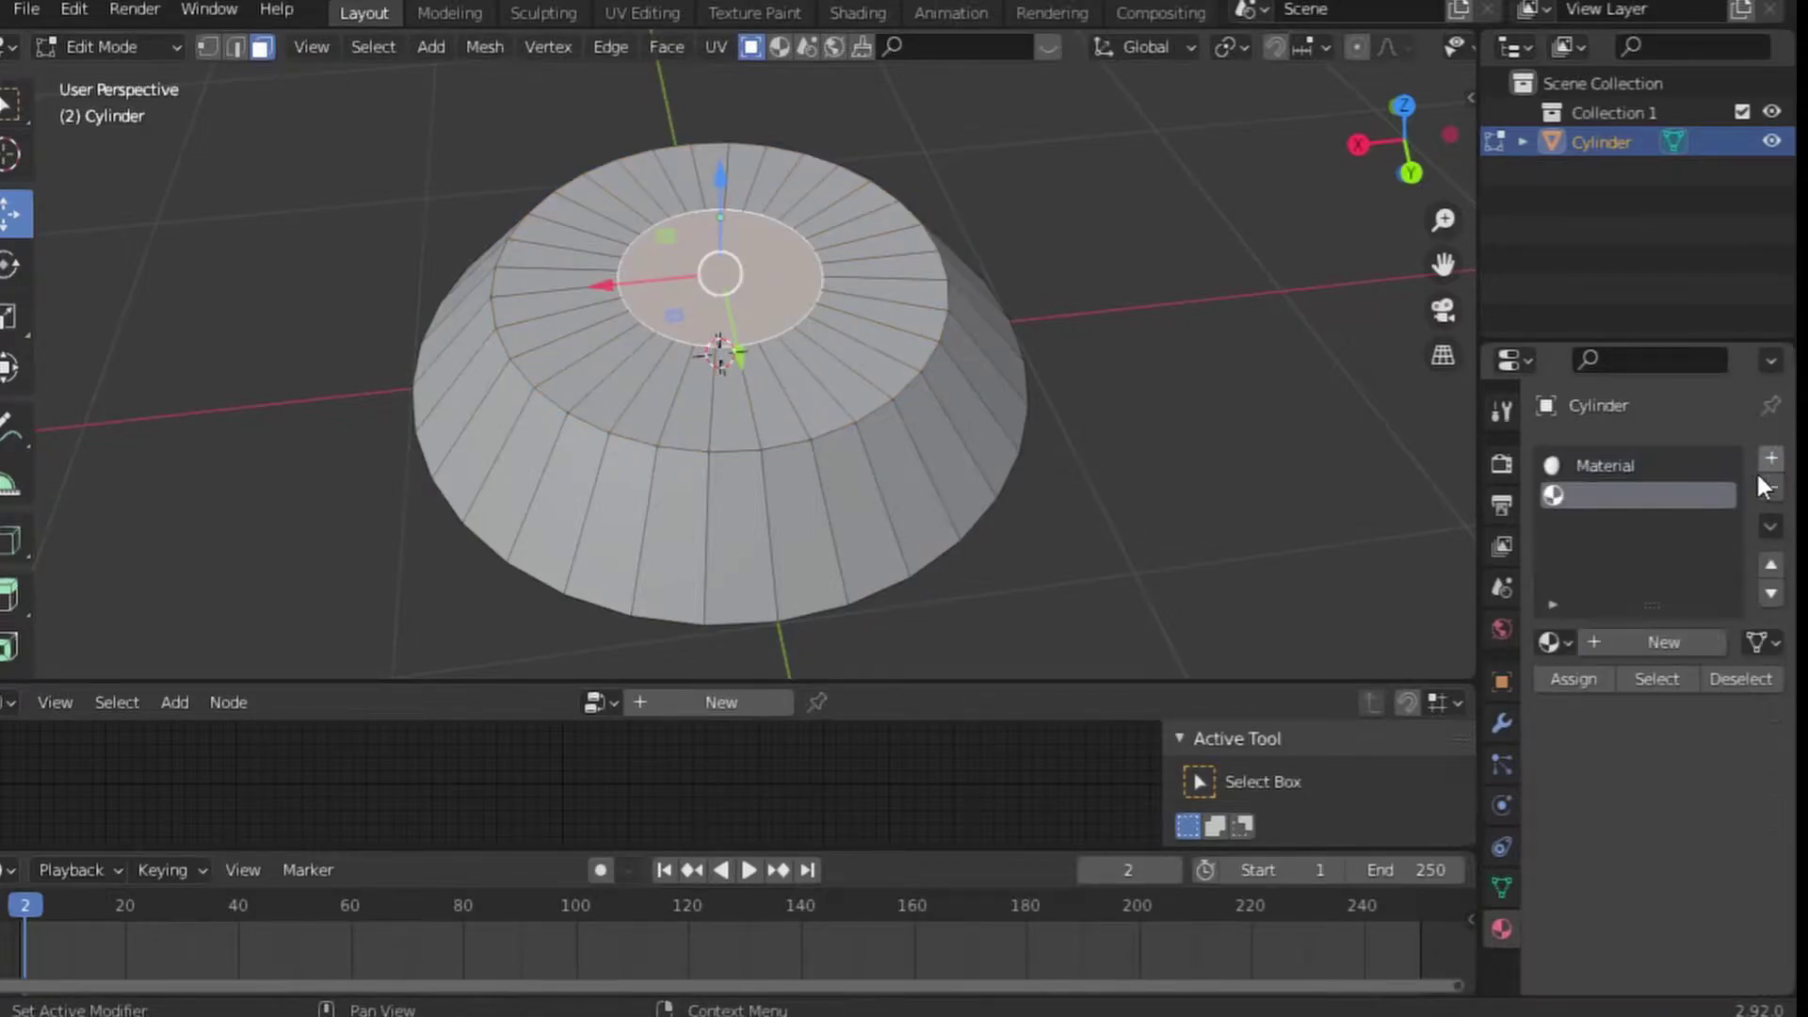
{"action": "left_click", "coordinate": [1634, 630]}
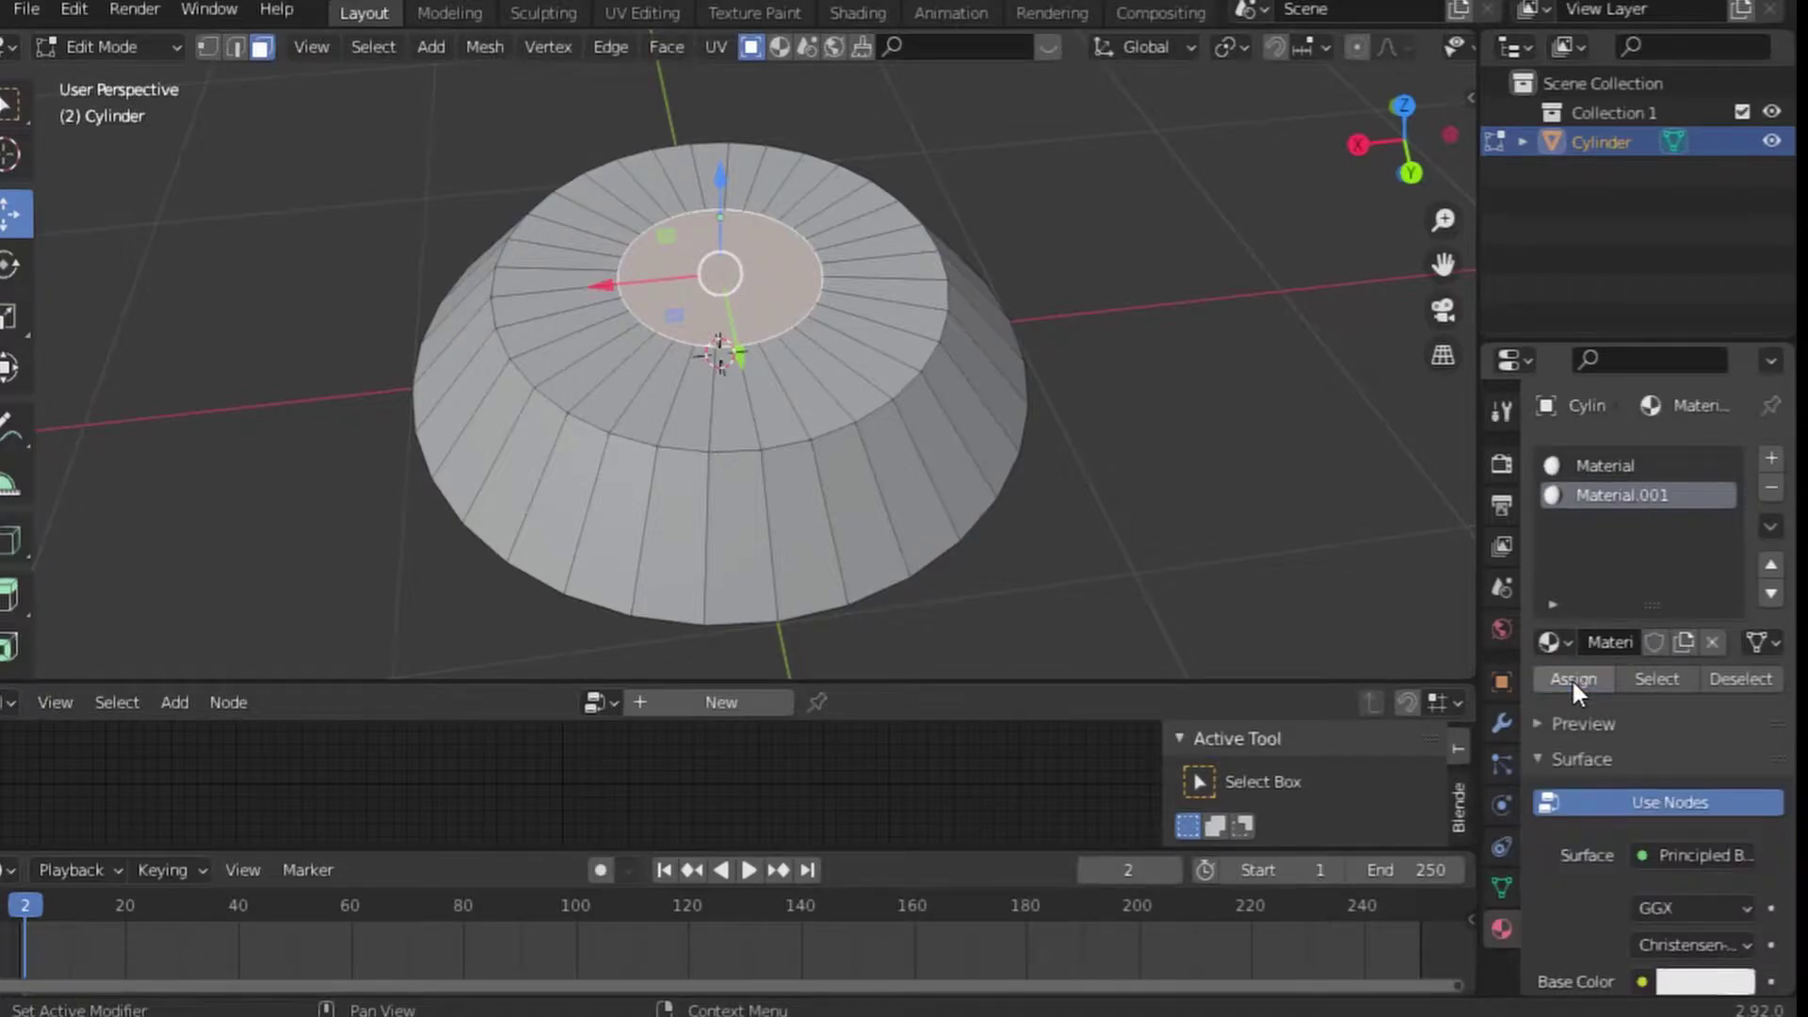
{"action": "scroll", "coordinate": [1672, 885], "scroll_direction": "down", "scroll_amount": 2}
{"action": "scroll", "coordinate": [1670, 872], "scroll_direction": "down", "scroll_amount": 4}
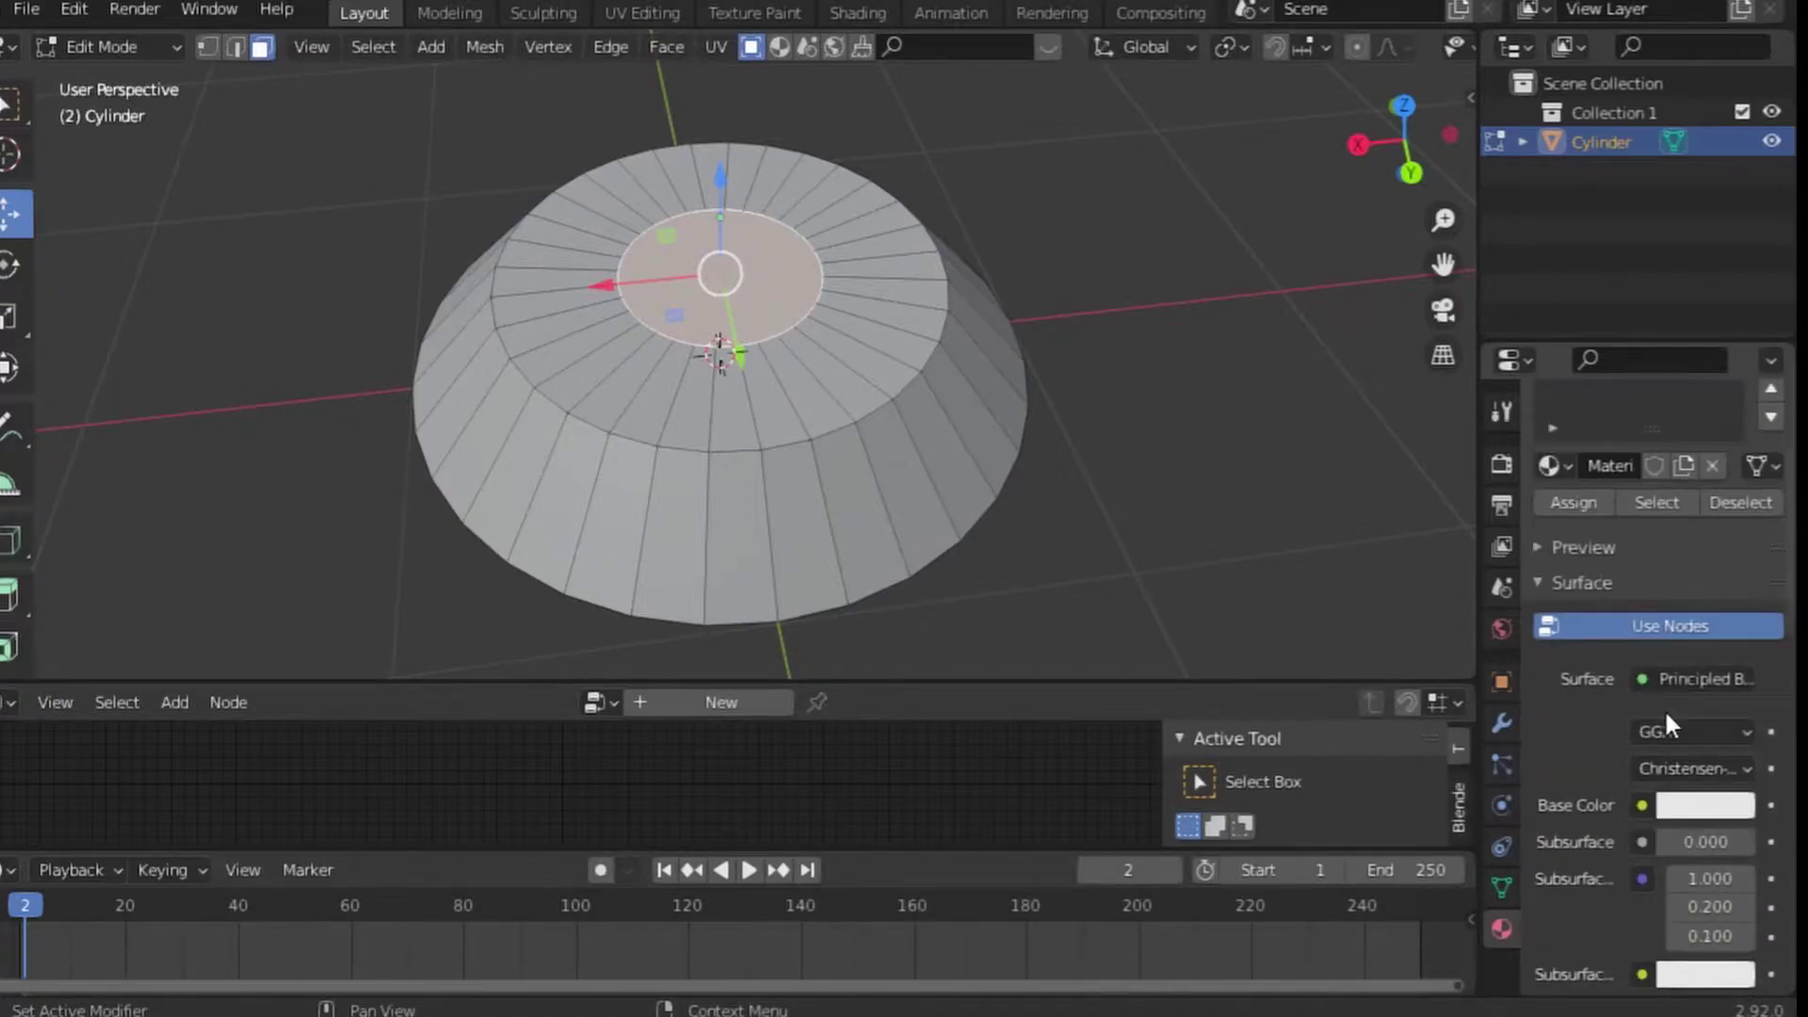
{"action": "scroll", "coordinate": [1664, 708], "scroll_direction": "down", "scroll_amount": 5}
{"action": "left_click", "coordinate": [1680, 505]}
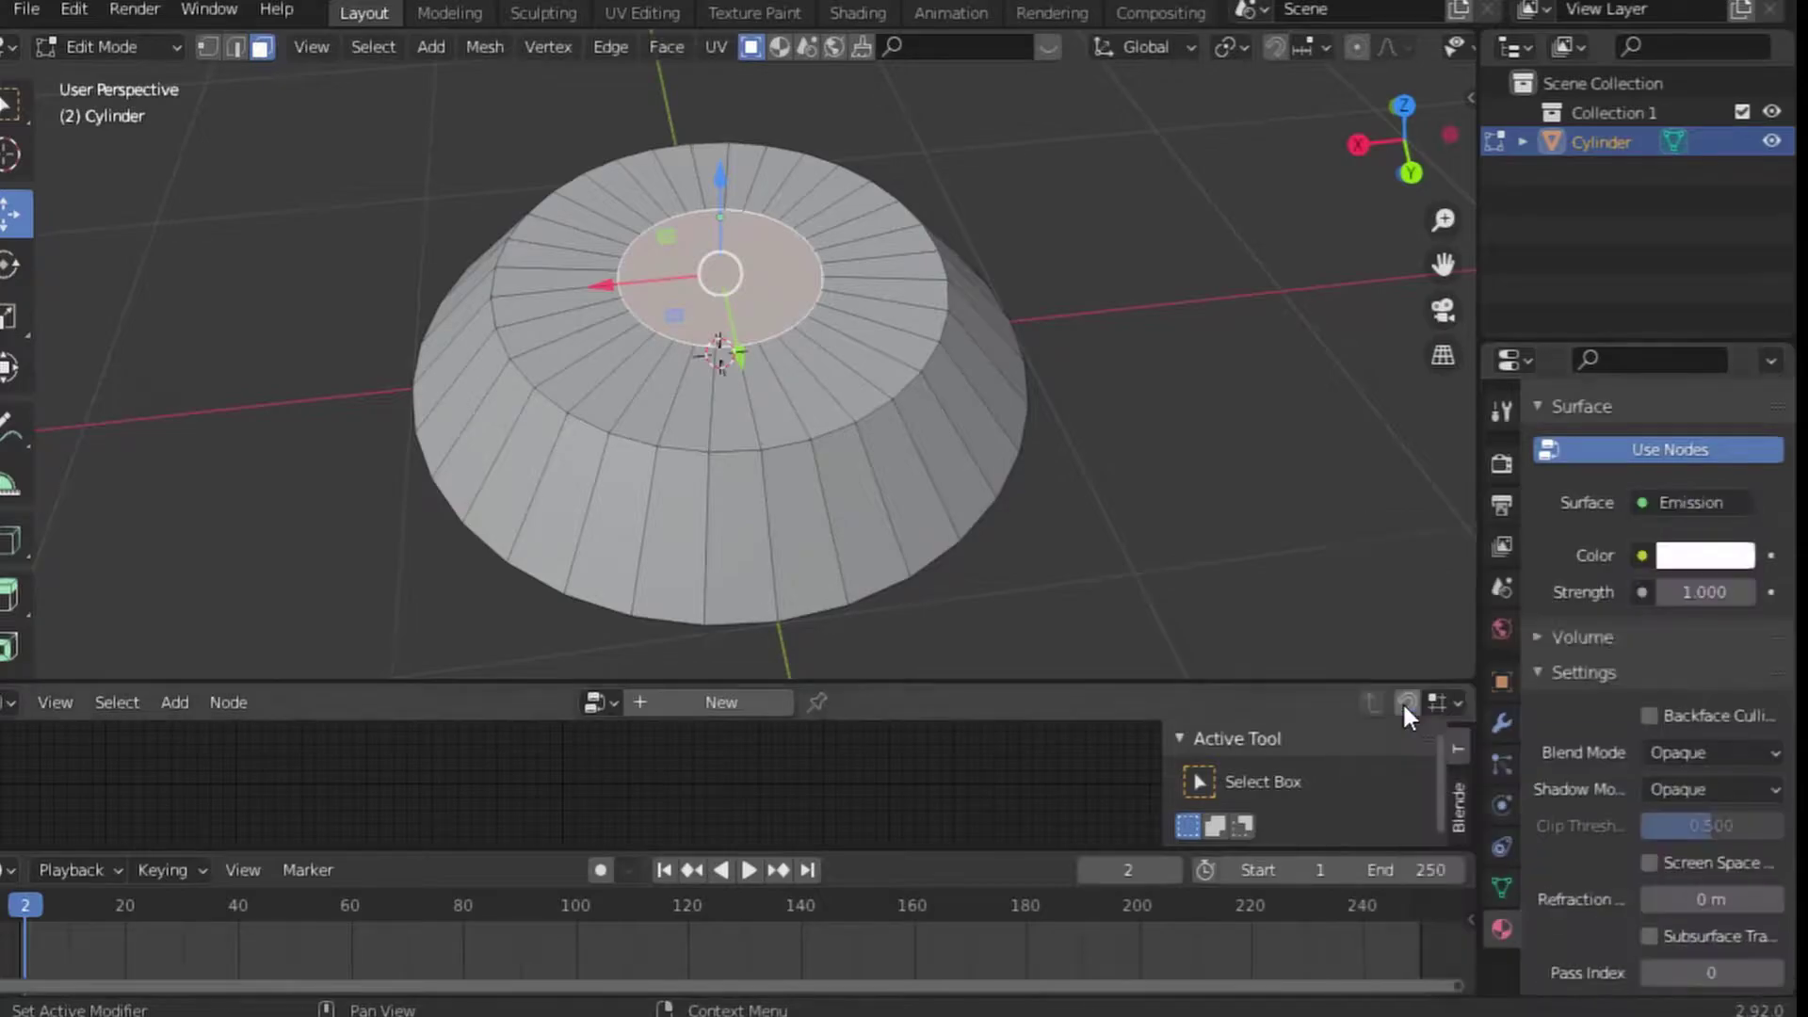
{"action": "left_click", "coordinate": [1403, 701]}
{"action": "scroll", "coordinate": [1037, 525], "scroll_direction": "up", "scroll_amount": 1}
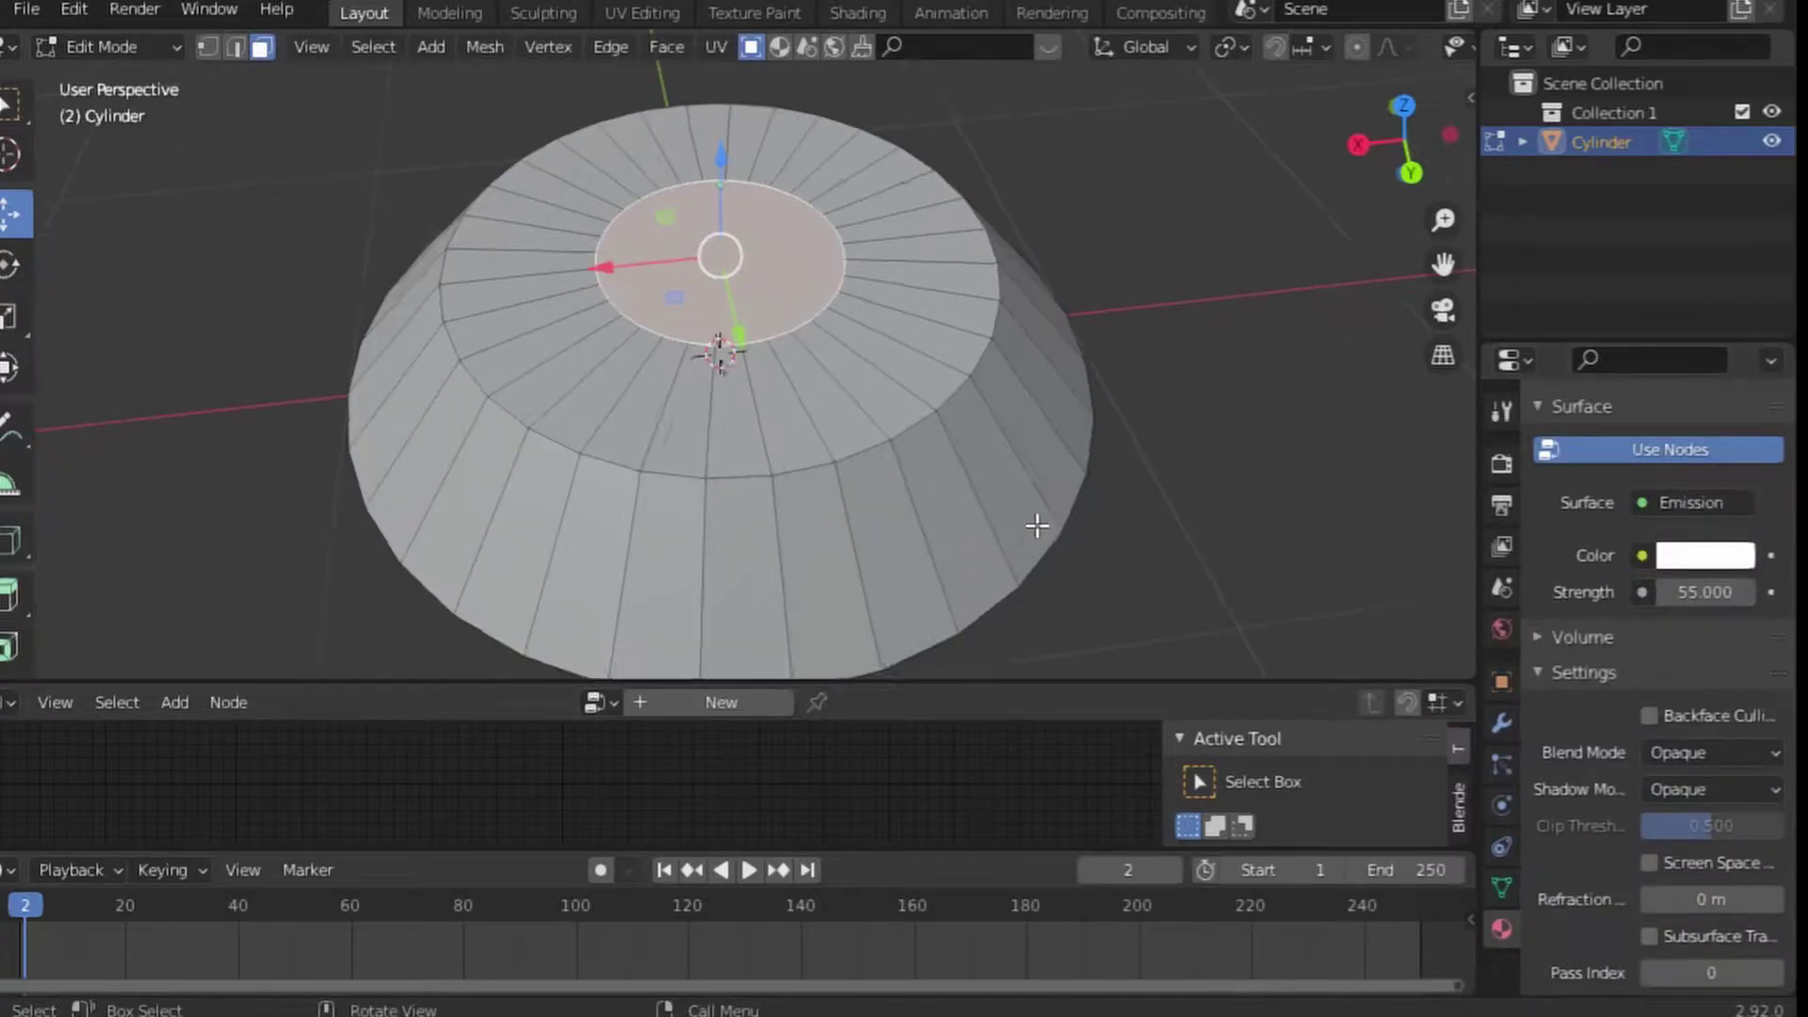
{"action": "middle_click_drag", "start_coordinate": [1038, 524], "coordinate": [1089, 436]}
{"action": "scroll", "coordinate": [1062, 485], "scroll_direction": "down", "scroll_amount": 3}
{"action": "scroll", "coordinate": [1042, 446], "scroll_direction": "down", "scroll_amount": 2}
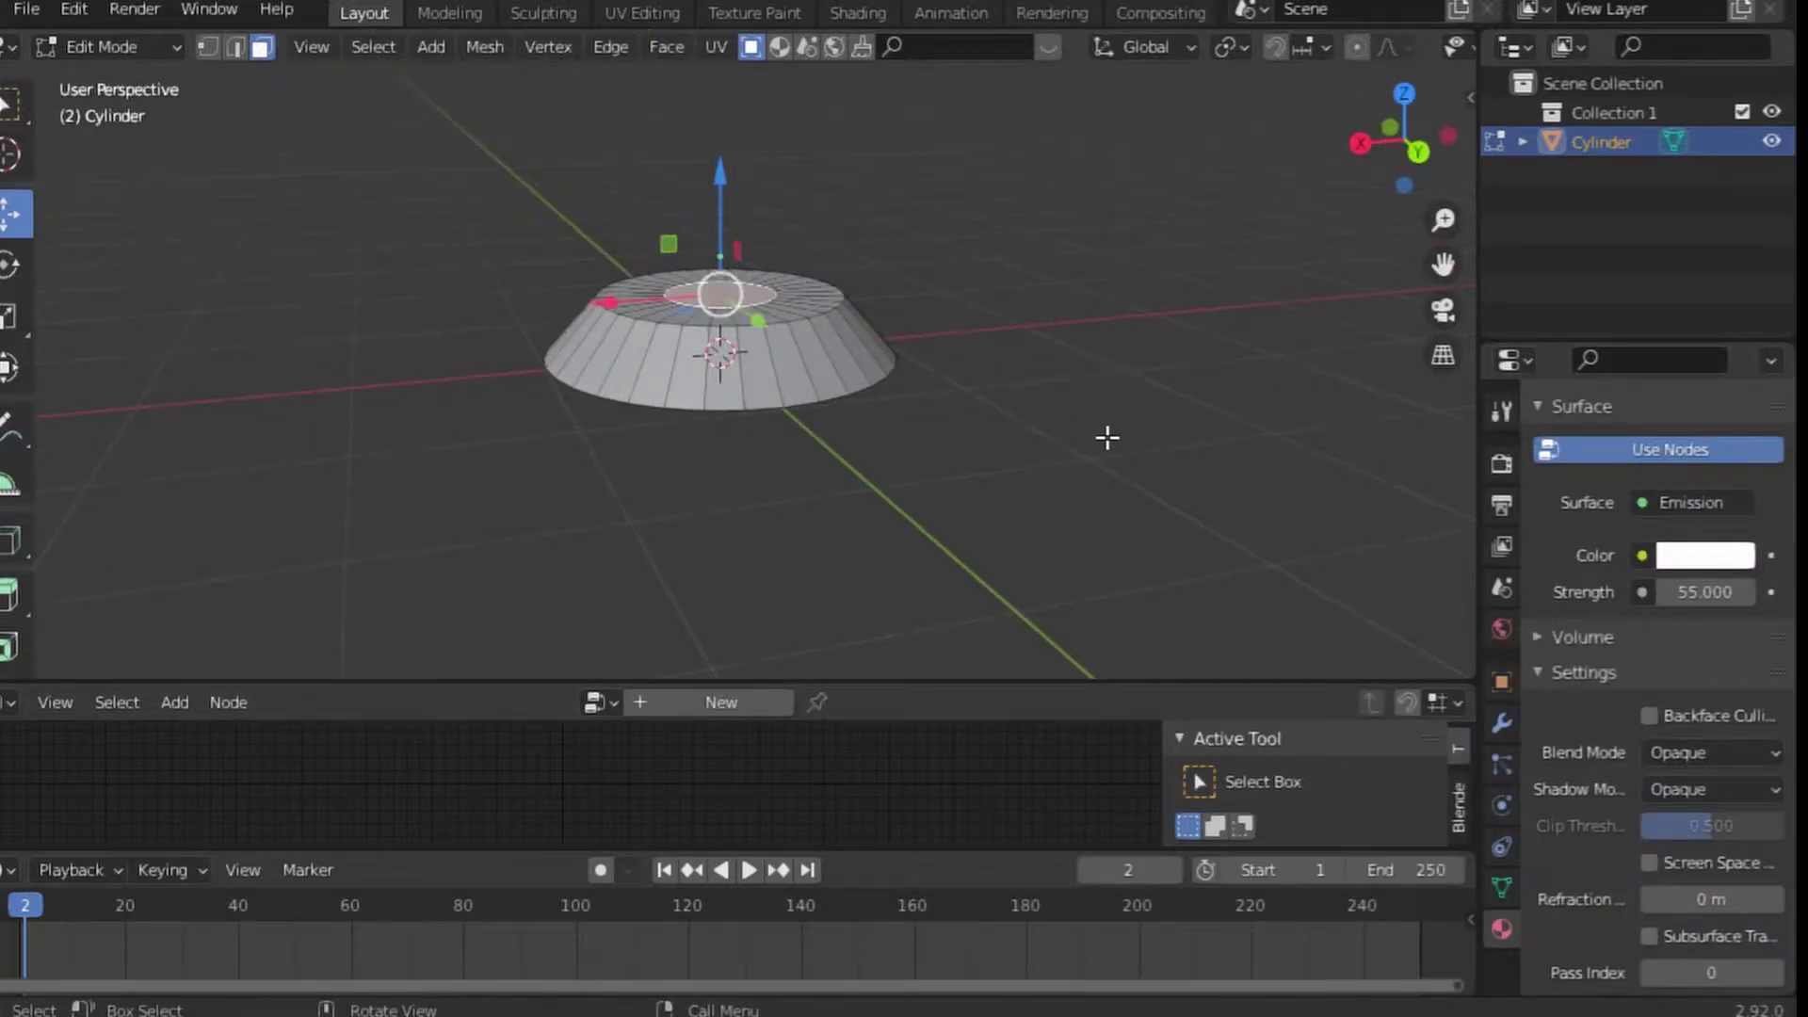
Box-select the platform's sloped side faces
{"action": "mouse_move", "coordinate": [1108, 437]}
{"action": "left_mouse_down"}
{"action": "mouse_move", "coordinate": [646, 432]}
{"action": "mouse_move", "coordinate": [468, 367]}
{"action": "left_mouse_up"}
{"action": "middle_click_drag", "start_coordinate": [468, 367], "coordinate": [1146, 395]}
{"action": "left_click_drag", "start_coordinate": [1138, 606], "coordinate": [446, 348]}
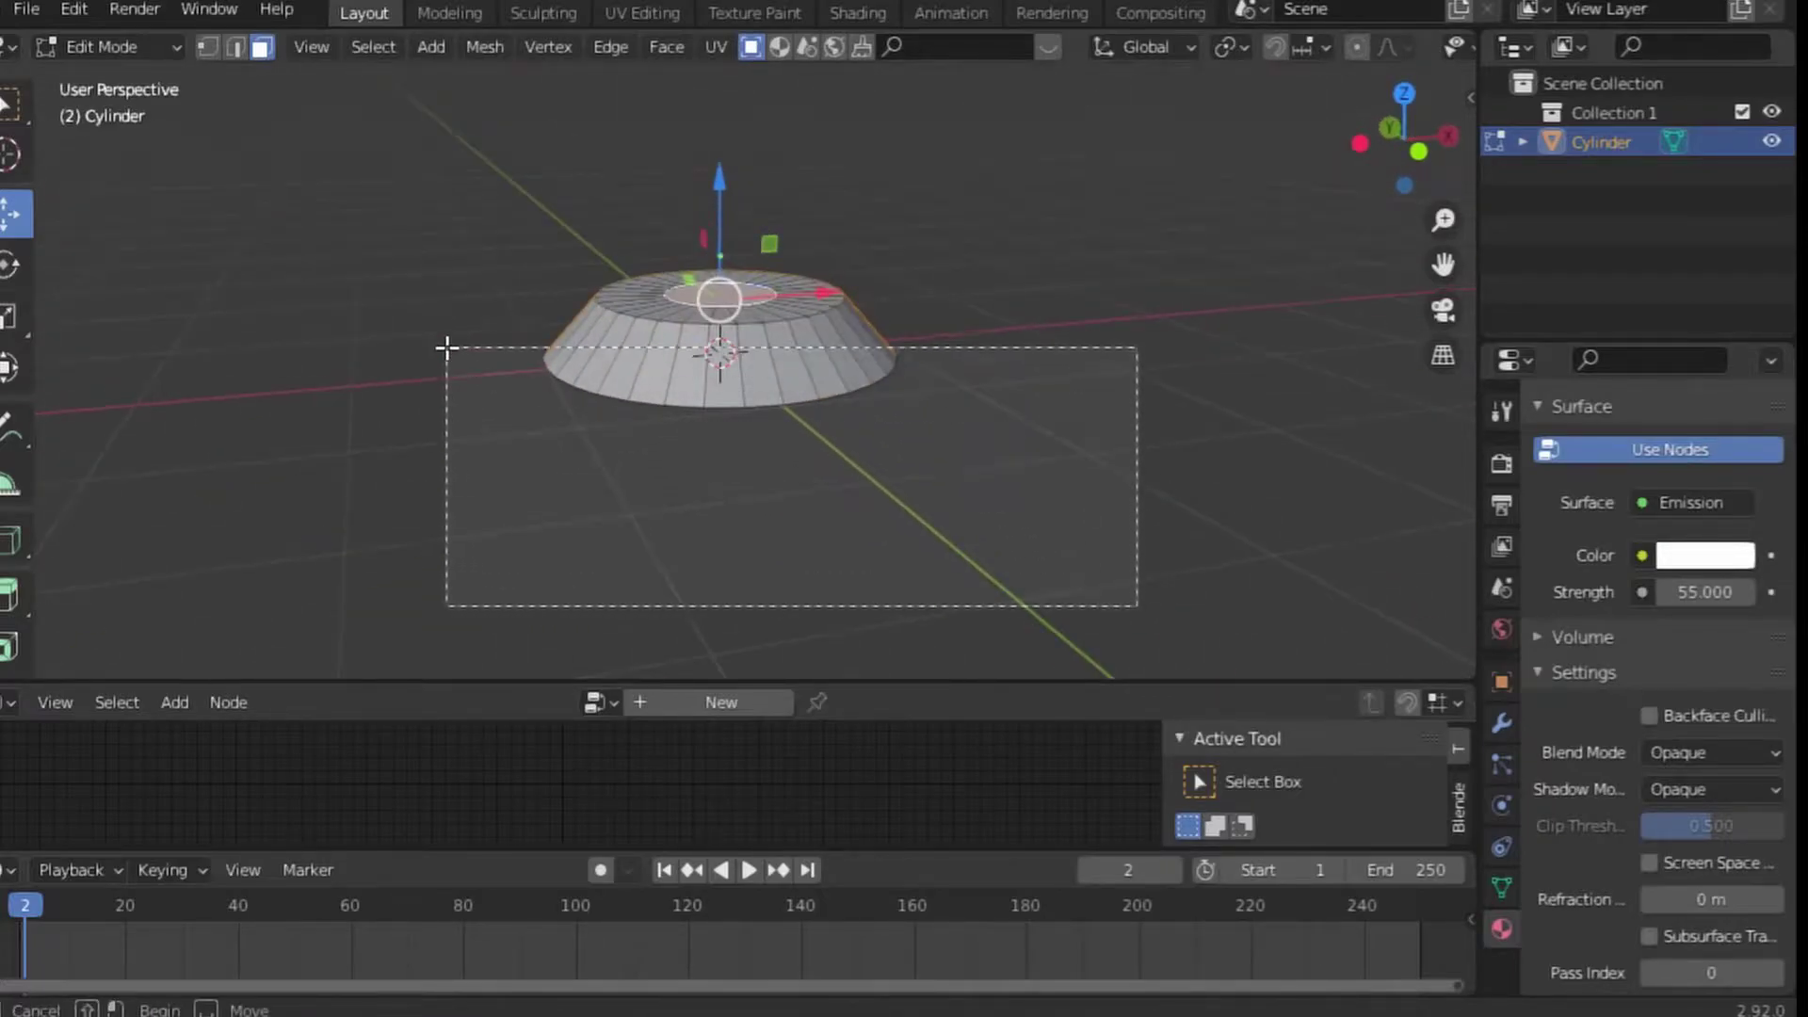
{"action": "mouse_move", "coordinate": [985, 460]}
{"action": "middle_mouse_down"}
{"action": "mouse_move", "coordinate": [1195, 557]}
{"action": "mouse_move", "coordinate": [992, 517]}
{"action": "mouse_move", "coordinate": [992, 473]}
{"action": "middle_mouse_up"}
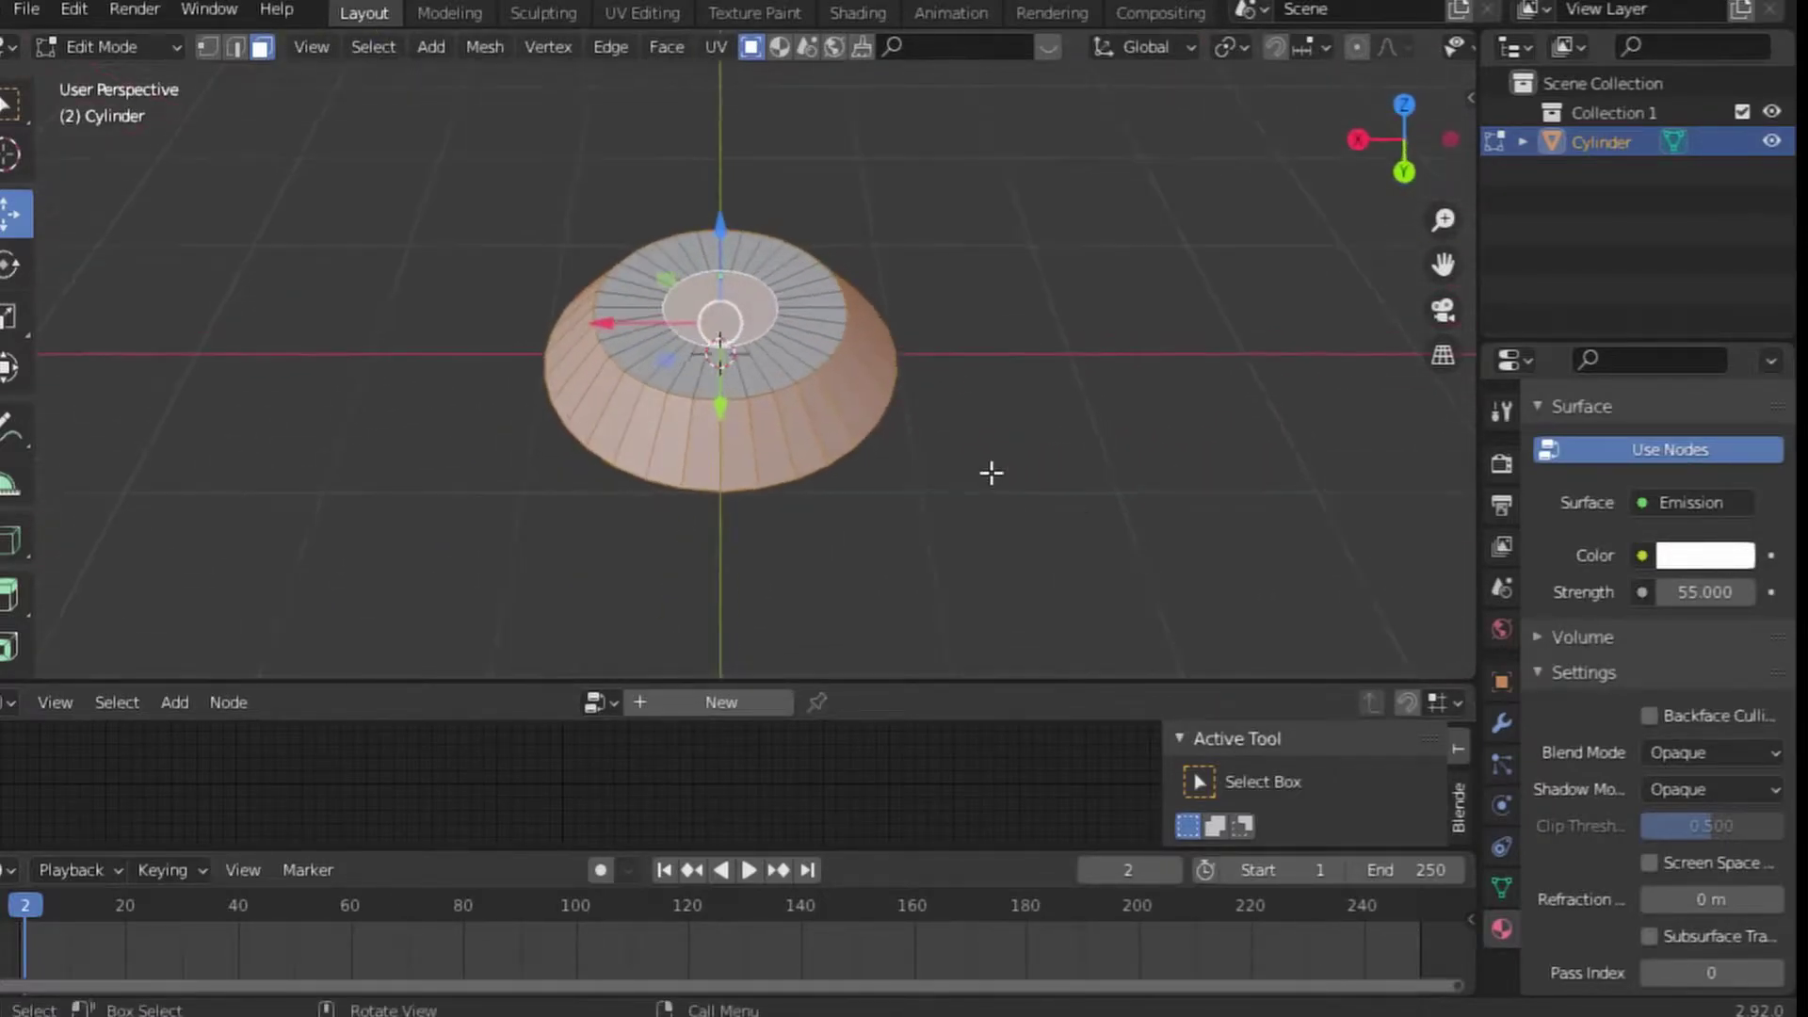
{"action": "scroll", "coordinate": [991, 473], "scroll_direction": "up", "scroll_amount": 5}
{"action": "scroll", "coordinate": [828, 258], "scroll_direction": "down", "scroll_amount": 4}
{"action": "middle_click_drag", "start_coordinate": [1029, 291], "coordinate": [1045, 235]}
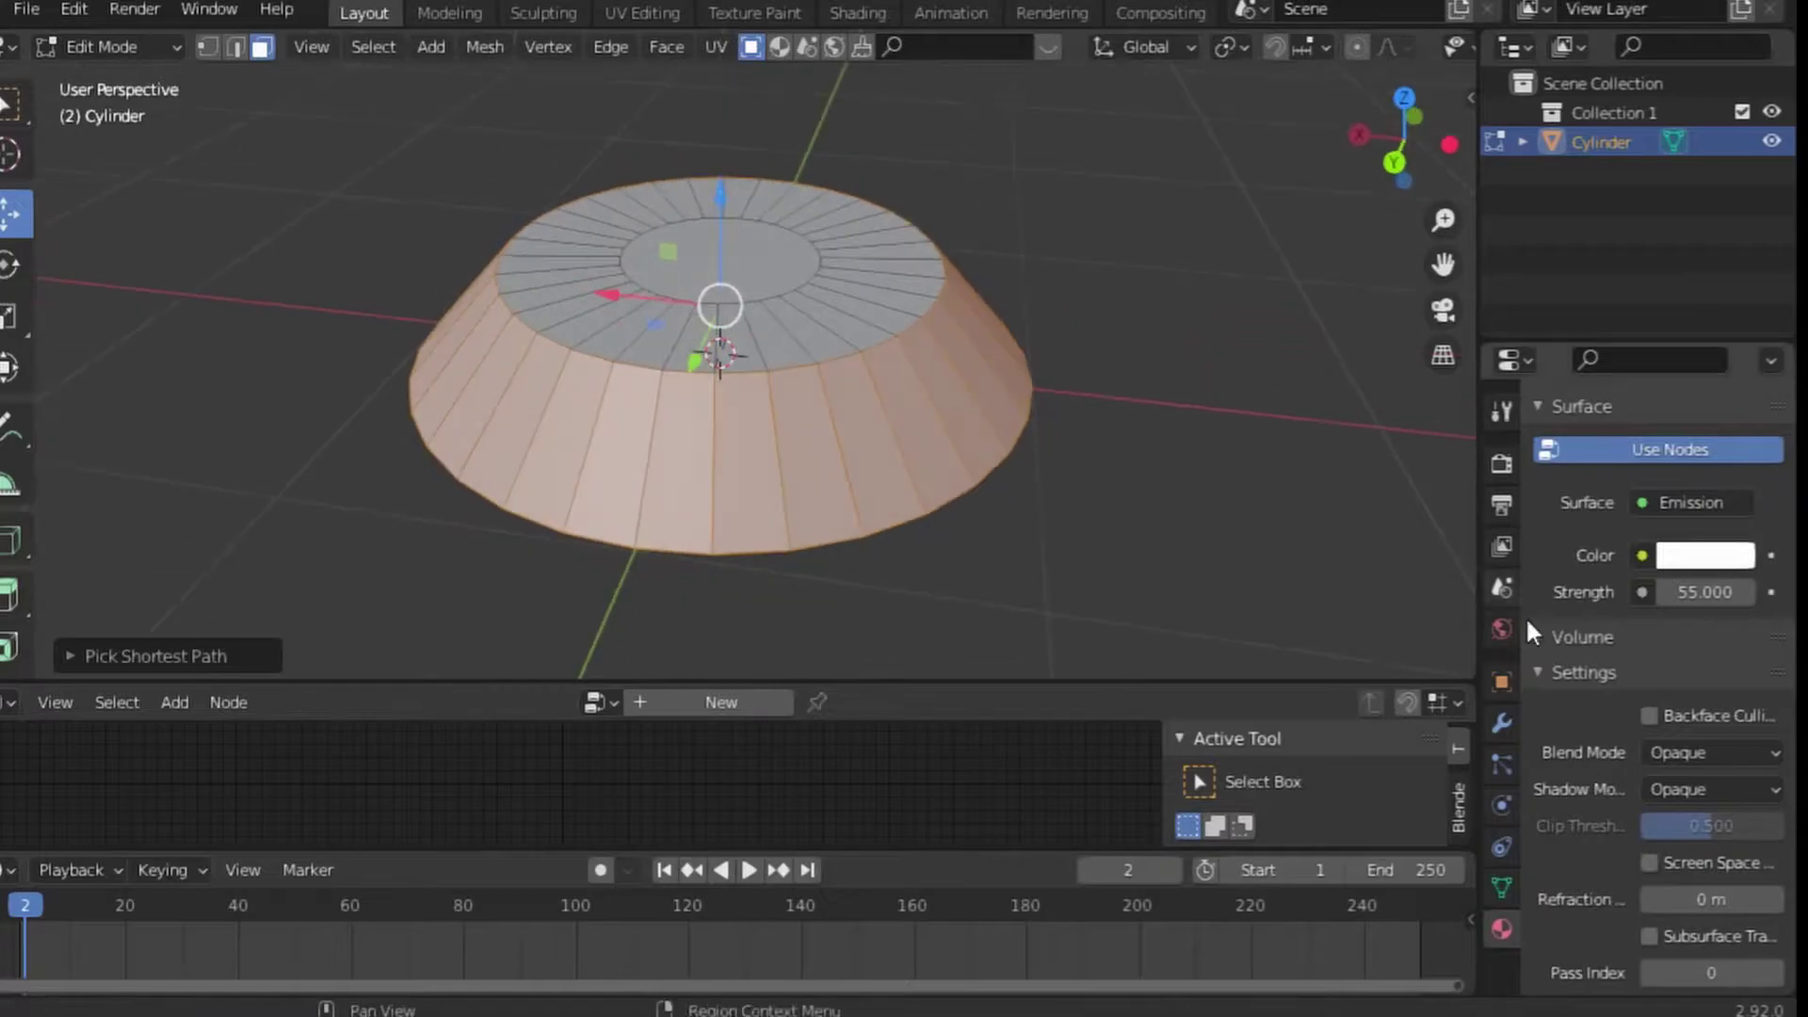
{"action": "scroll", "coordinate": [1648, 584], "scroll_direction": "up", "scroll_amount": 5}
Give the side faces a new Glossy BSDF material and switch to Rendered viewport shading
{"action": "left_click", "coordinate": [1771, 457]}
{"action": "left_click", "coordinate": [1675, 649]}
{"action": "scroll", "coordinate": [1637, 876], "scroll_direction": "down", "scroll_amount": 4}
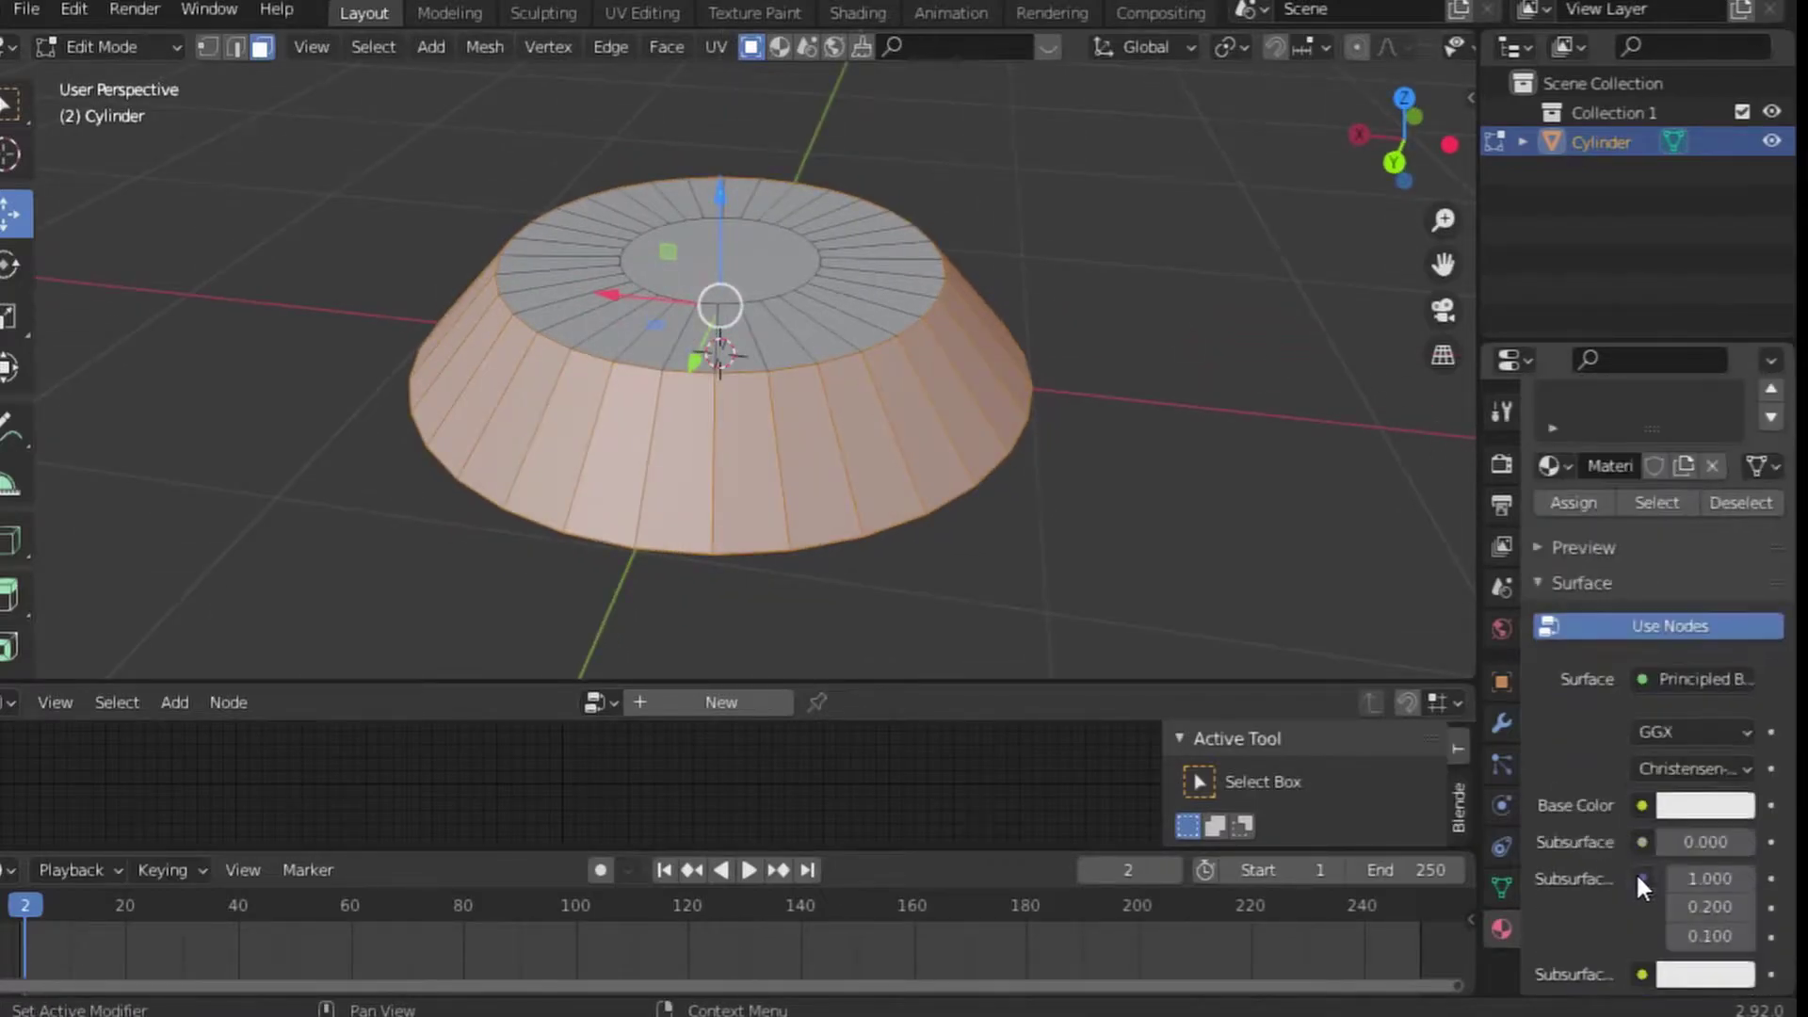
{"action": "scroll", "coordinate": [1638, 796], "scroll_direction": "down", "scroll_amount": 4}
{"action": "scroll", "coordinate": [1674, 641], "scroll_direction": "up", "scroll_amount": 1}
{"action": "left_click", "coordinate": [1674, 559]}
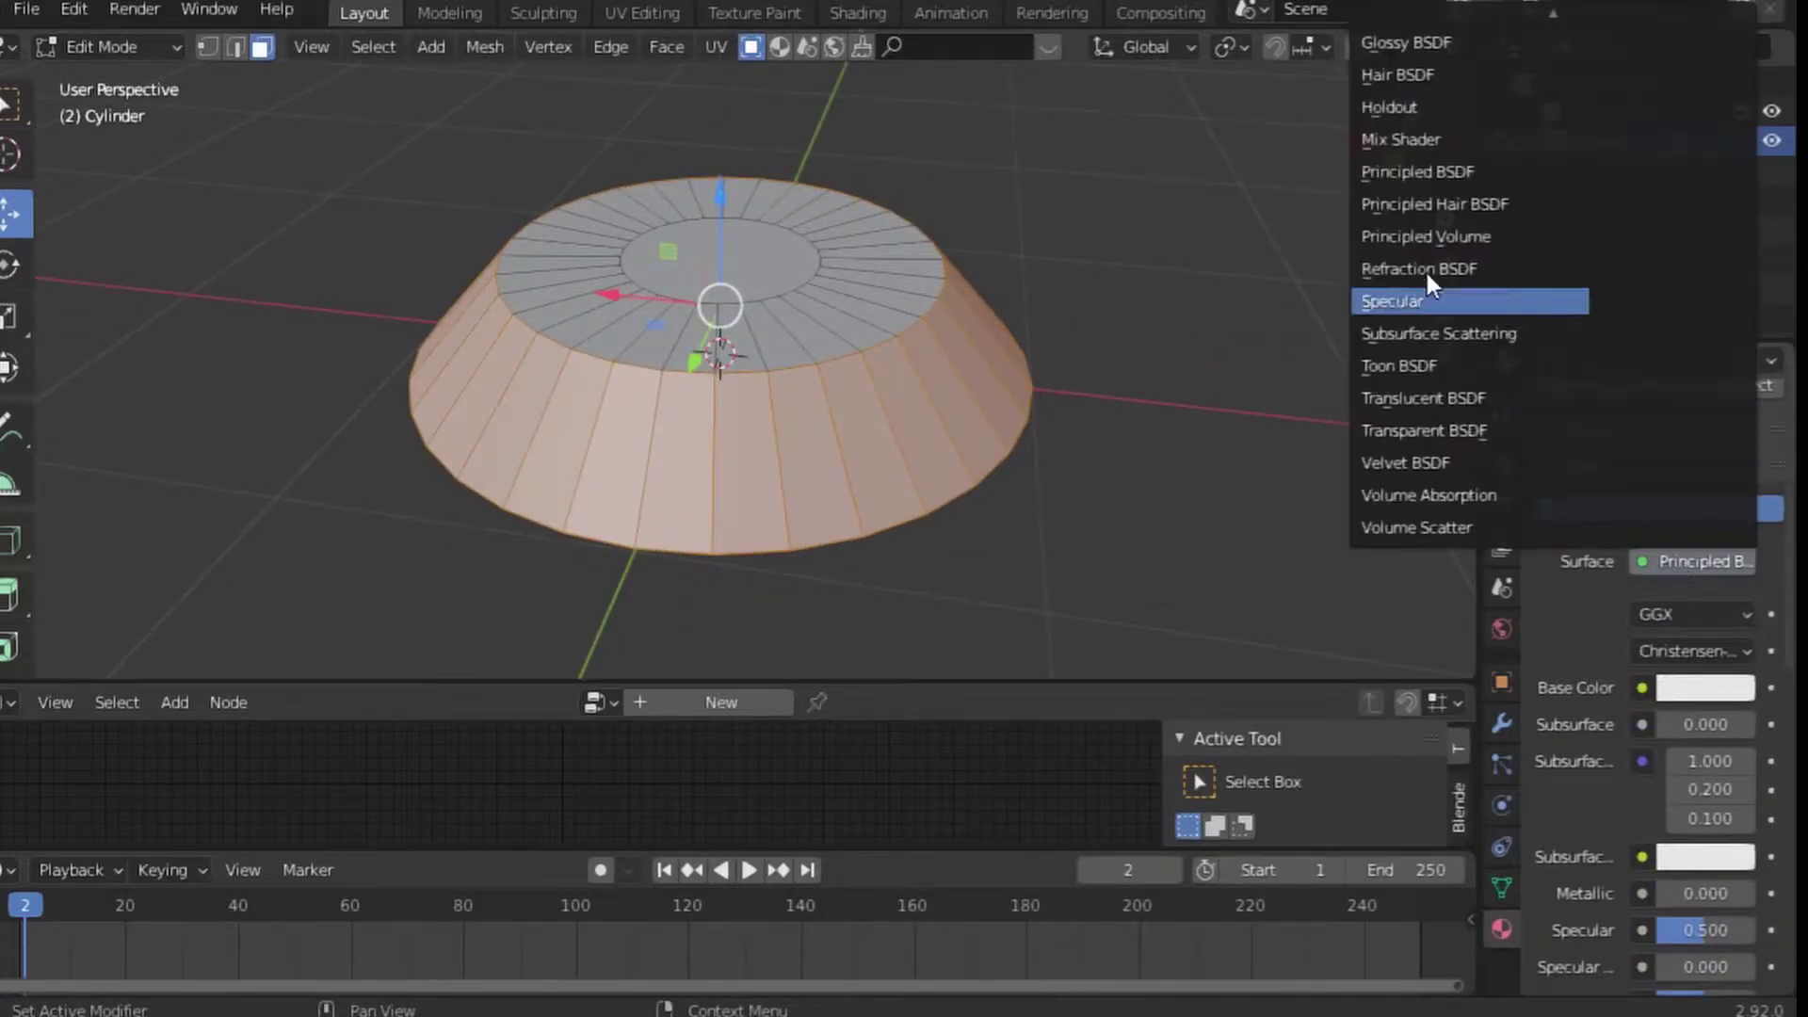
{"action": "left_click", "coordinate": [1407, 42]}
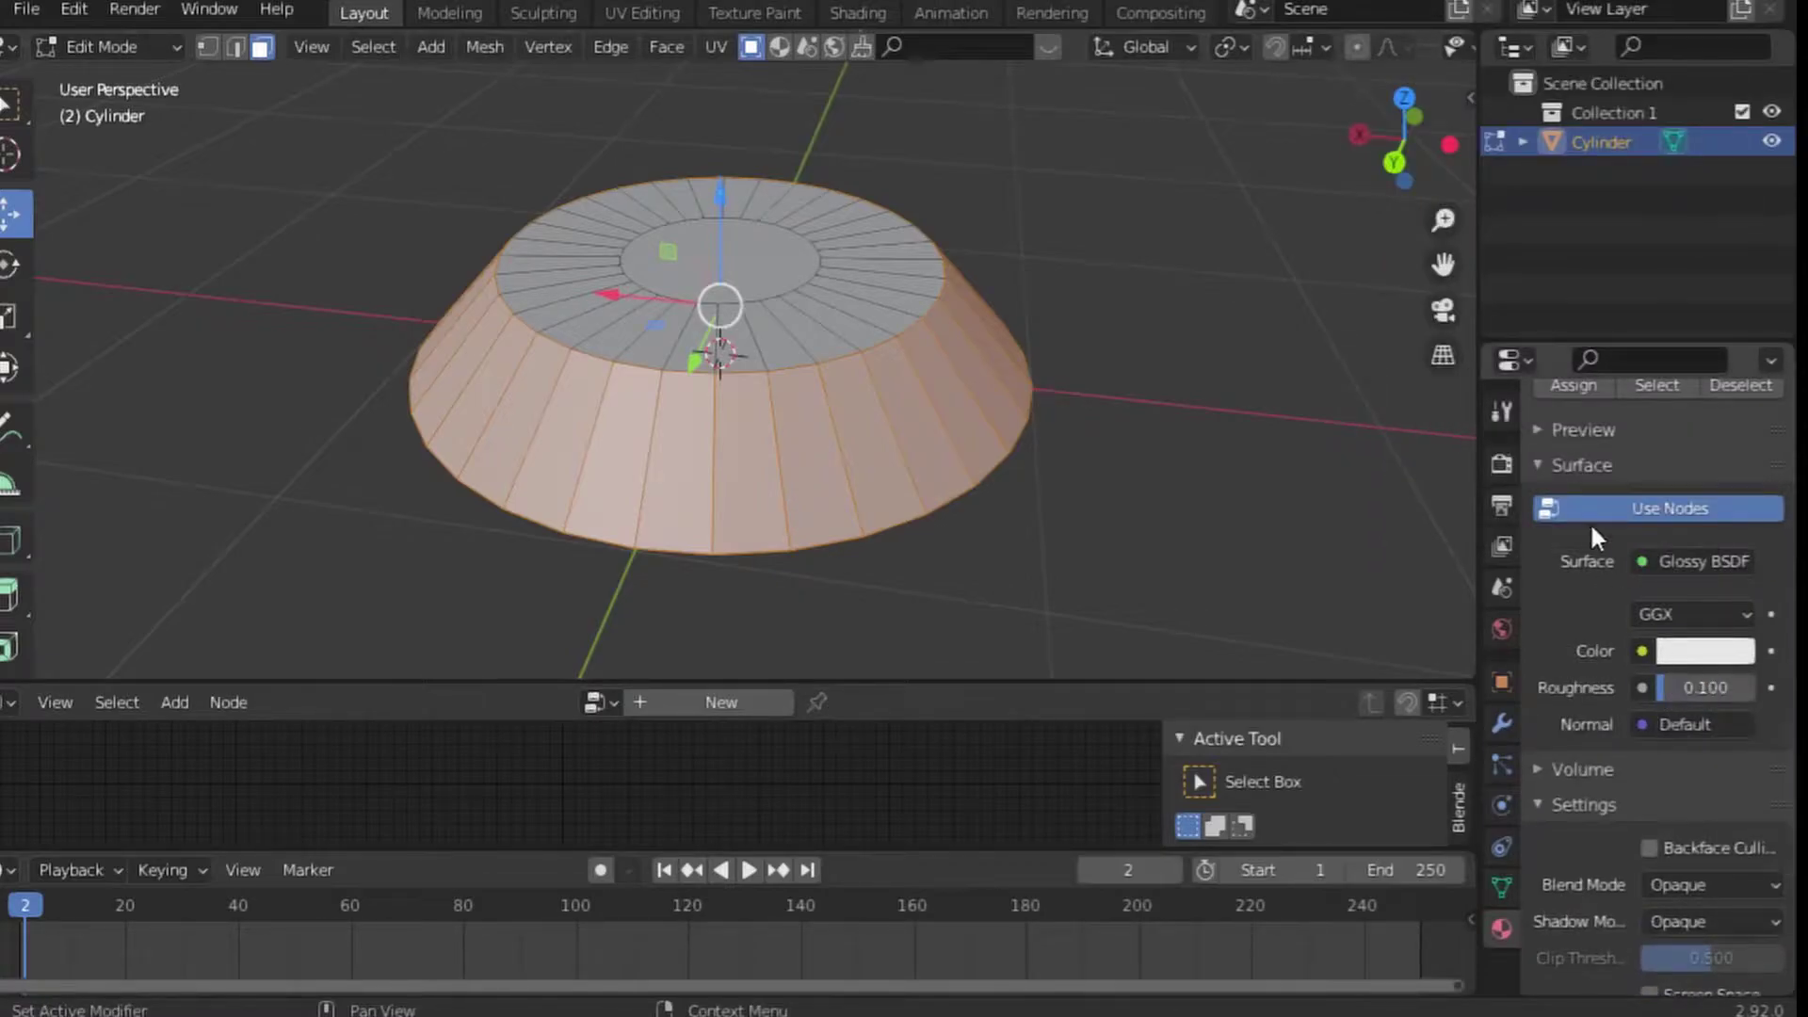
{"action": "scroll", "coordinate": [1592, 529], "scroll_direction": "up", "scroll_amount": 3}
{"action": "middle_click_drag", "start_coordinate": [1020, 556], "coordinate": [1065, 489]}
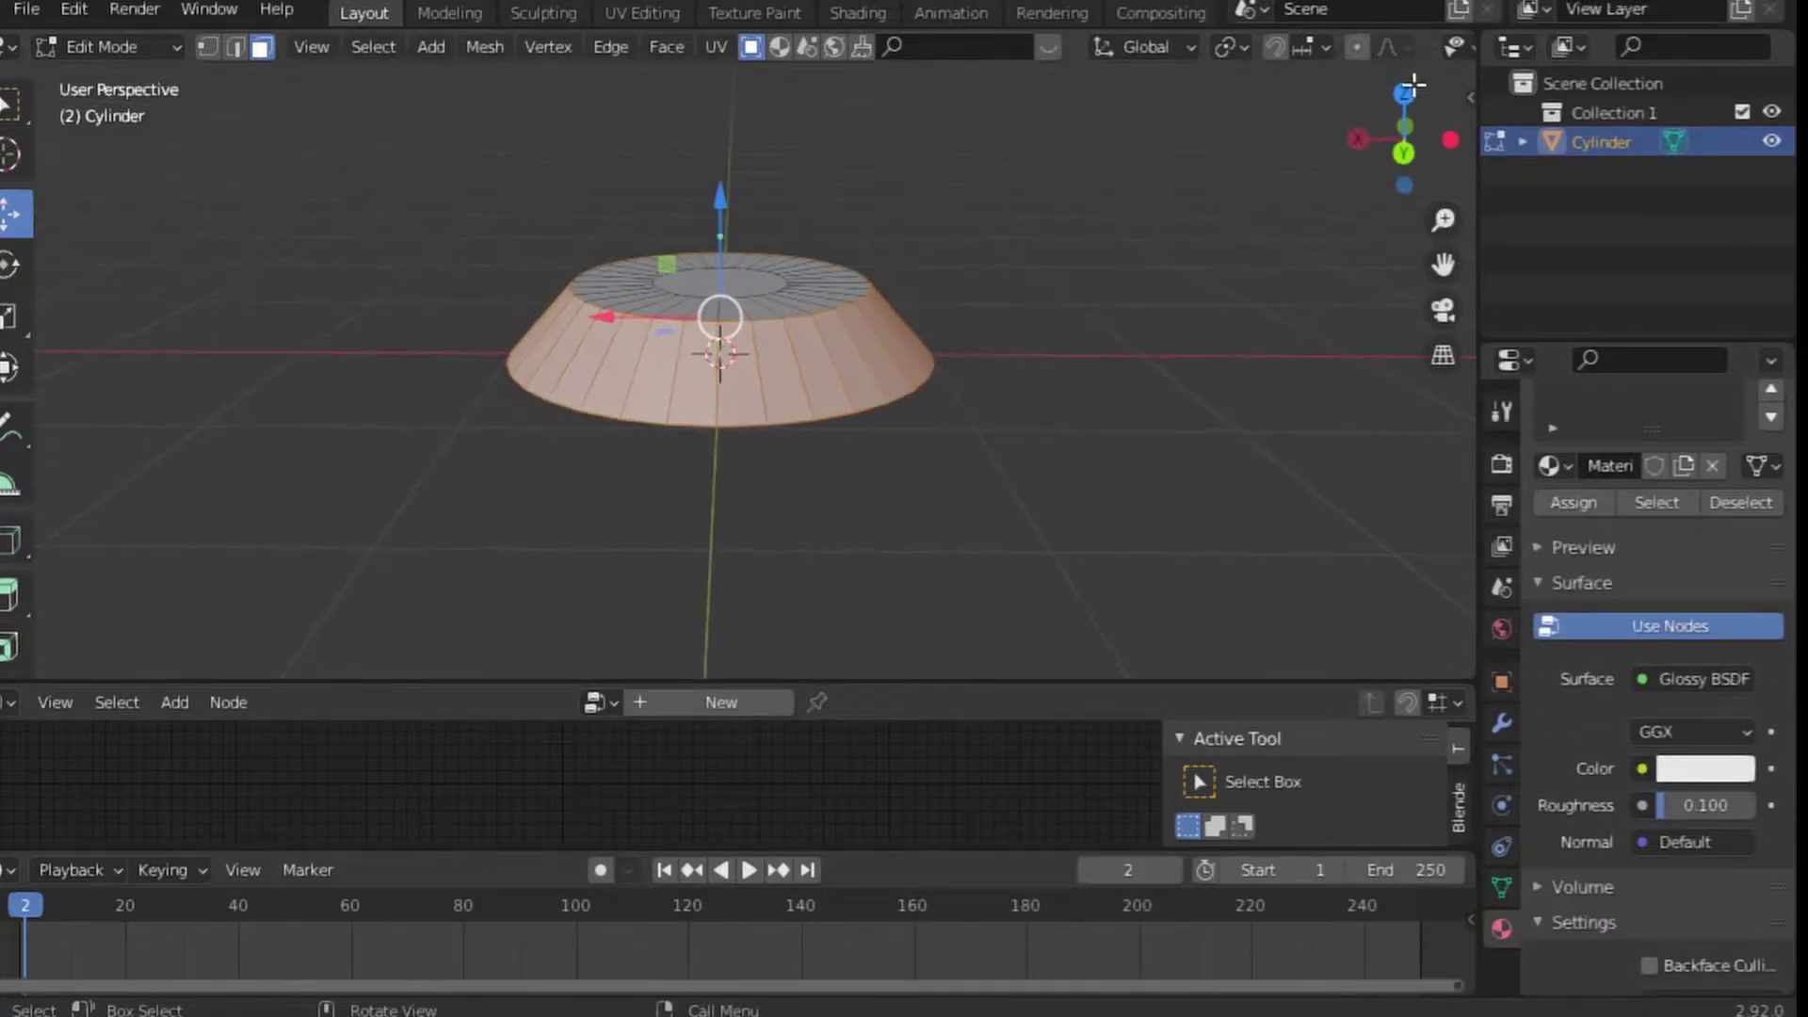
{"action": "scroll", "coordinate": [1353, 44], "scroll_direction": "down", "scroll_amount": 5}
{"action": "left_click", "coordinate": [1423, 47]}
Select the ring's Material slot and clear the mesh selection
{"action": "middle_click_drag", "start_coordinate": [1199, 222], "coordinate": [1127, 339]}
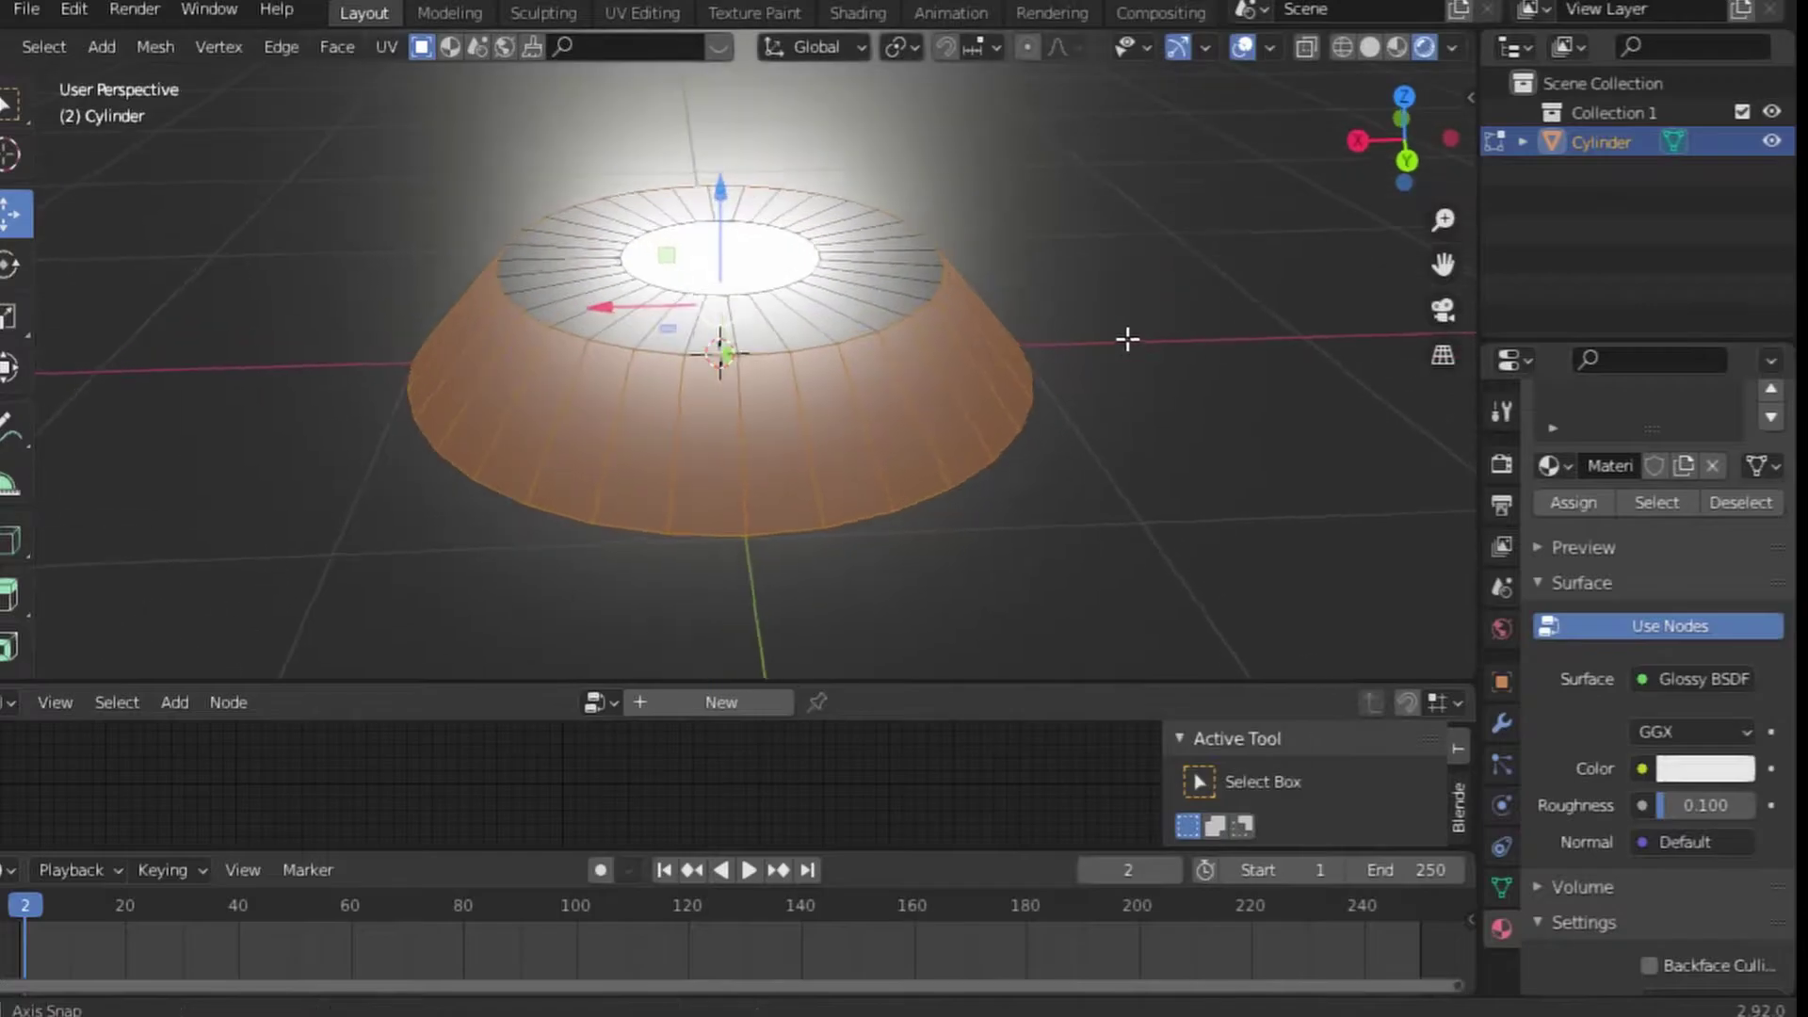
{"action": "scroll", "coordinate": [1591, 488], "scroll_direction": "up", "scroll_amount": 4}
{"action": "left_click", "coordinate": [1601, 495]}
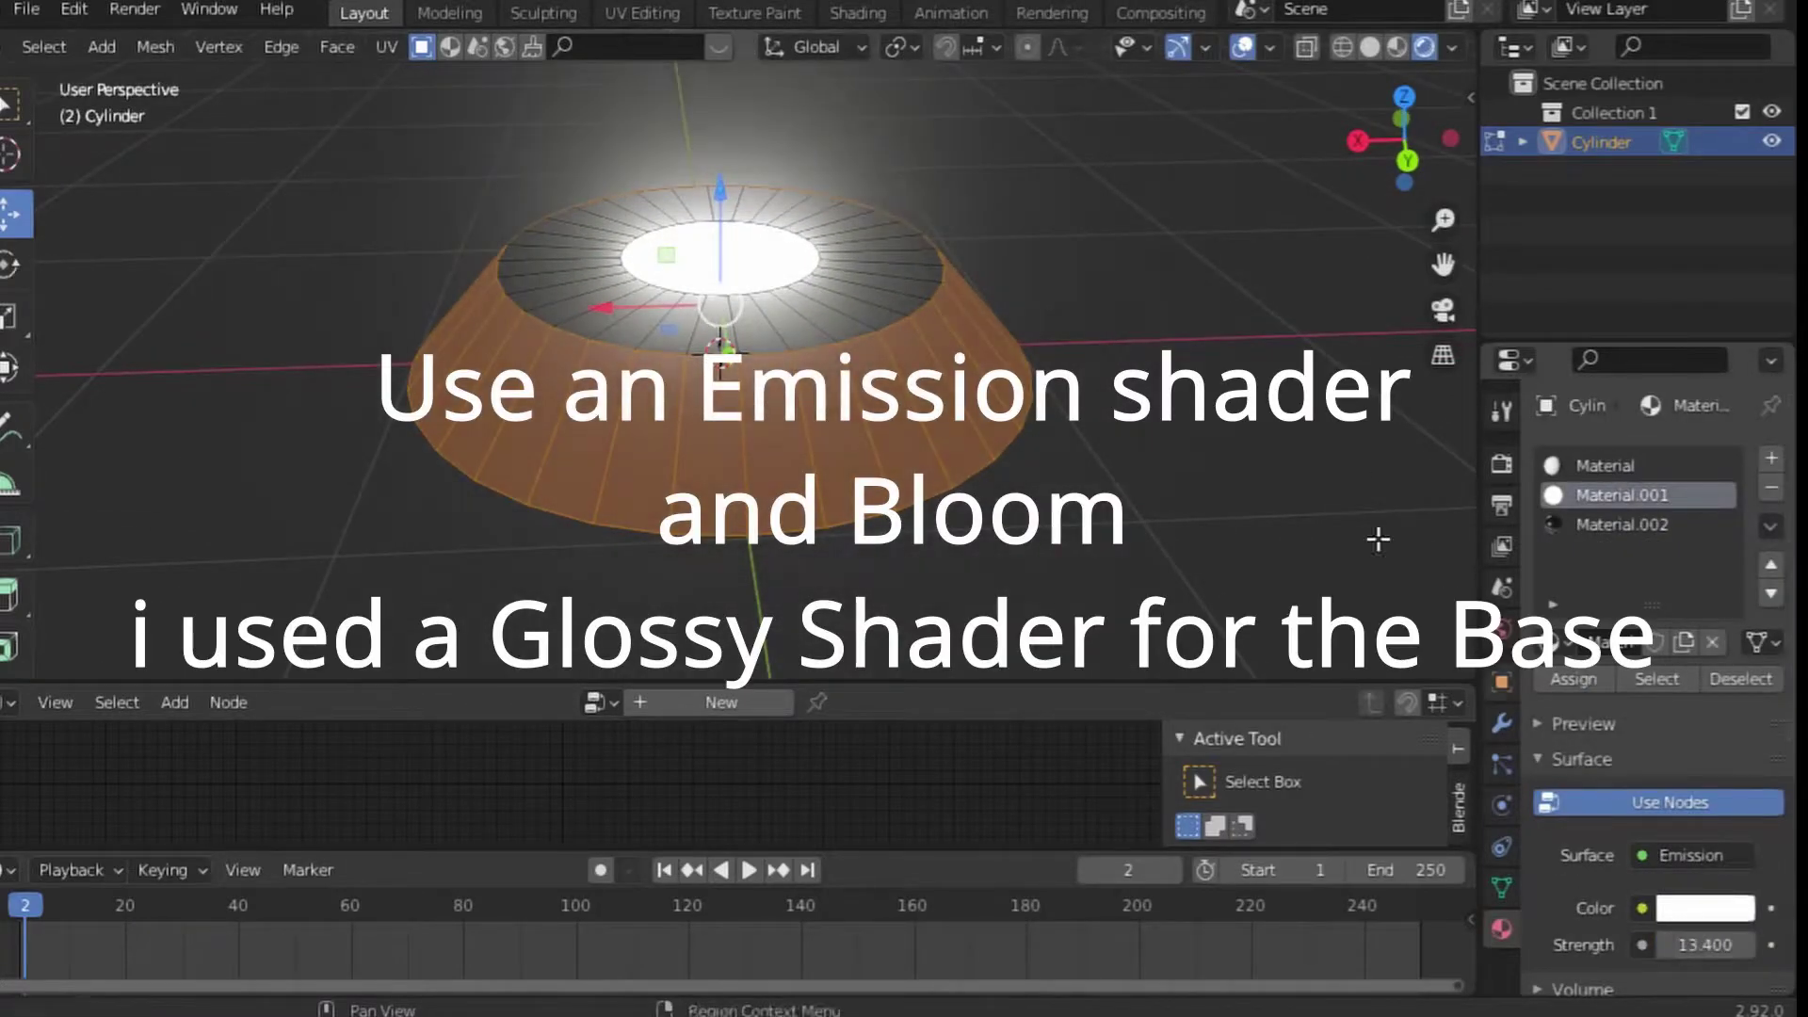
{"action": "left_click", "coordinate": [1377, 539]}
{"action": "left_click", "coordinate": [1601, 465]}
{"action": "scroll", "coordinate": [1601, 471], "scroll_direction": "down", "scroll_amount": 1}
{"action": "middle_click_drag", "start_coordinate": [1182, 476], "coordinate": [1227, 424]}
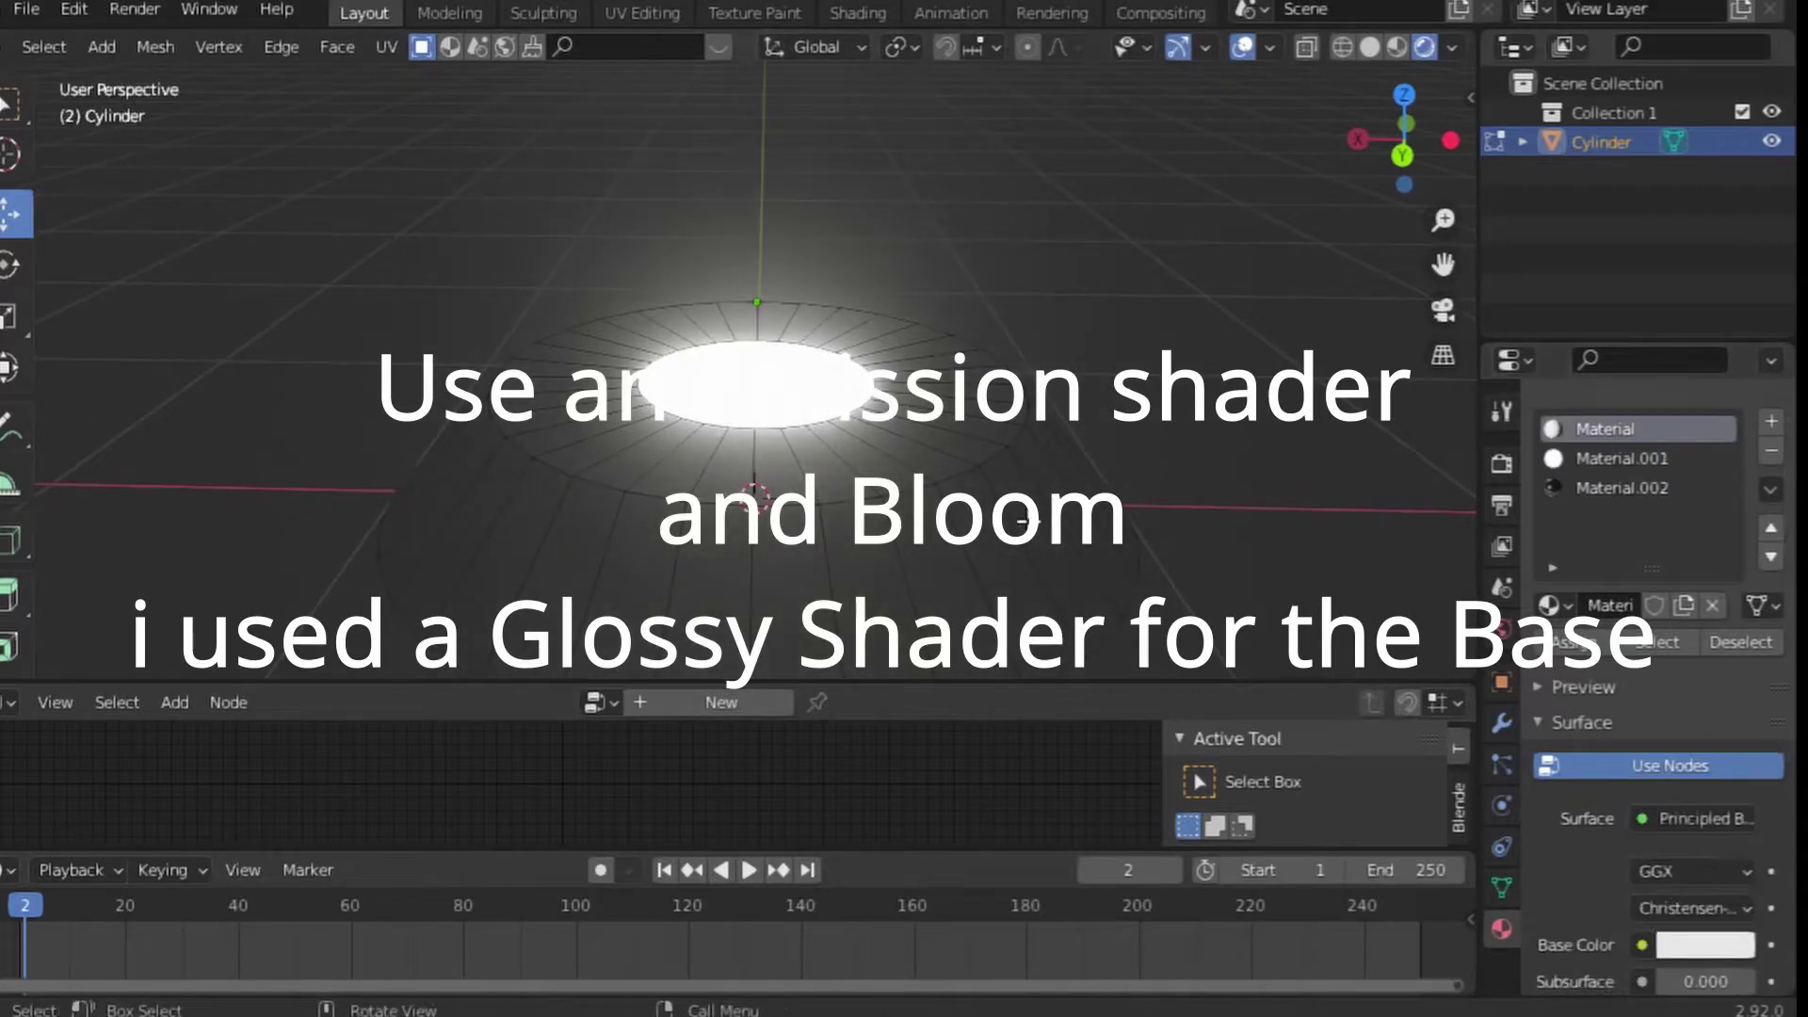
{"action": "middle_click_drag", "start_coordinate": [1089, 424], "coordinate": [829, 343]}
{"action": "key", "text": "a"}
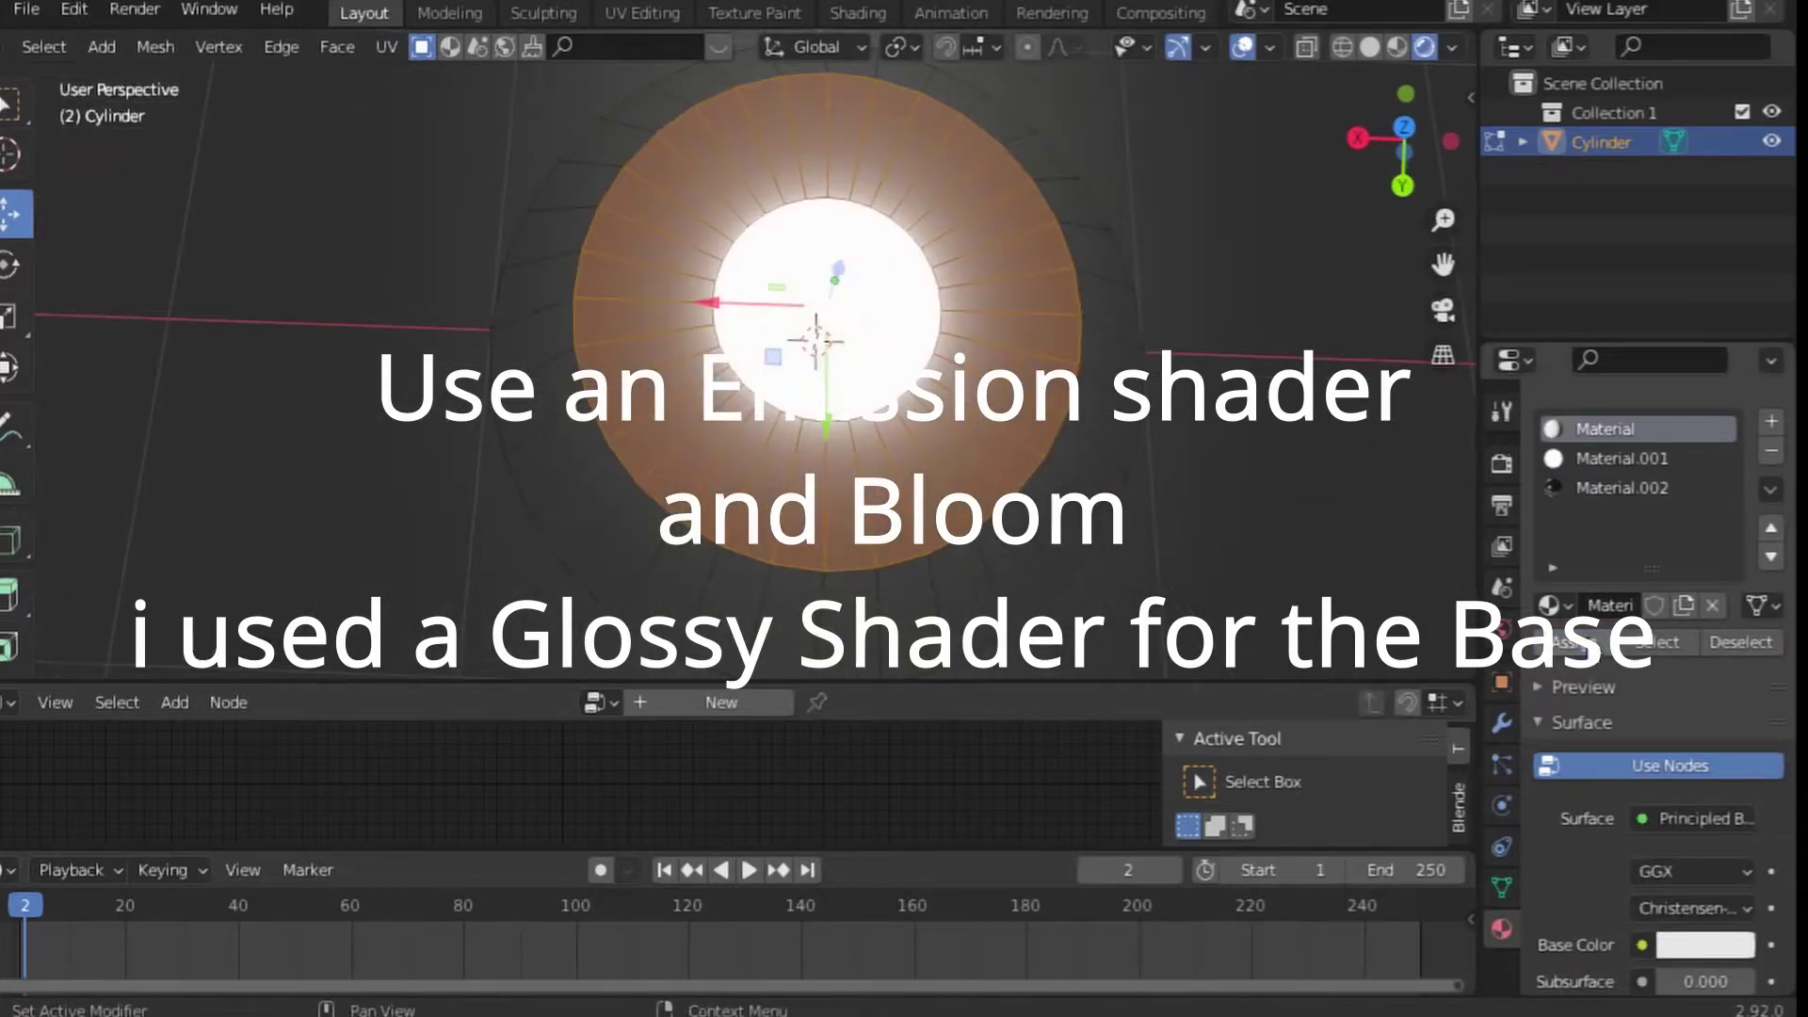
{"action": "middle_click_drag", "start_coordinate": [1262, 351], "coordinate": [1224, 311]}
{"action": "key", "text": "alt+a"}
Turn the ring's Material into a pale pink Emission shader at strength 3.3
{"action": "left_click", "coordinate": [1705, 945]}
{"action": "left_click_drag", "start_coordinate": [1601, 584], "coordinate": [1533, 646]}
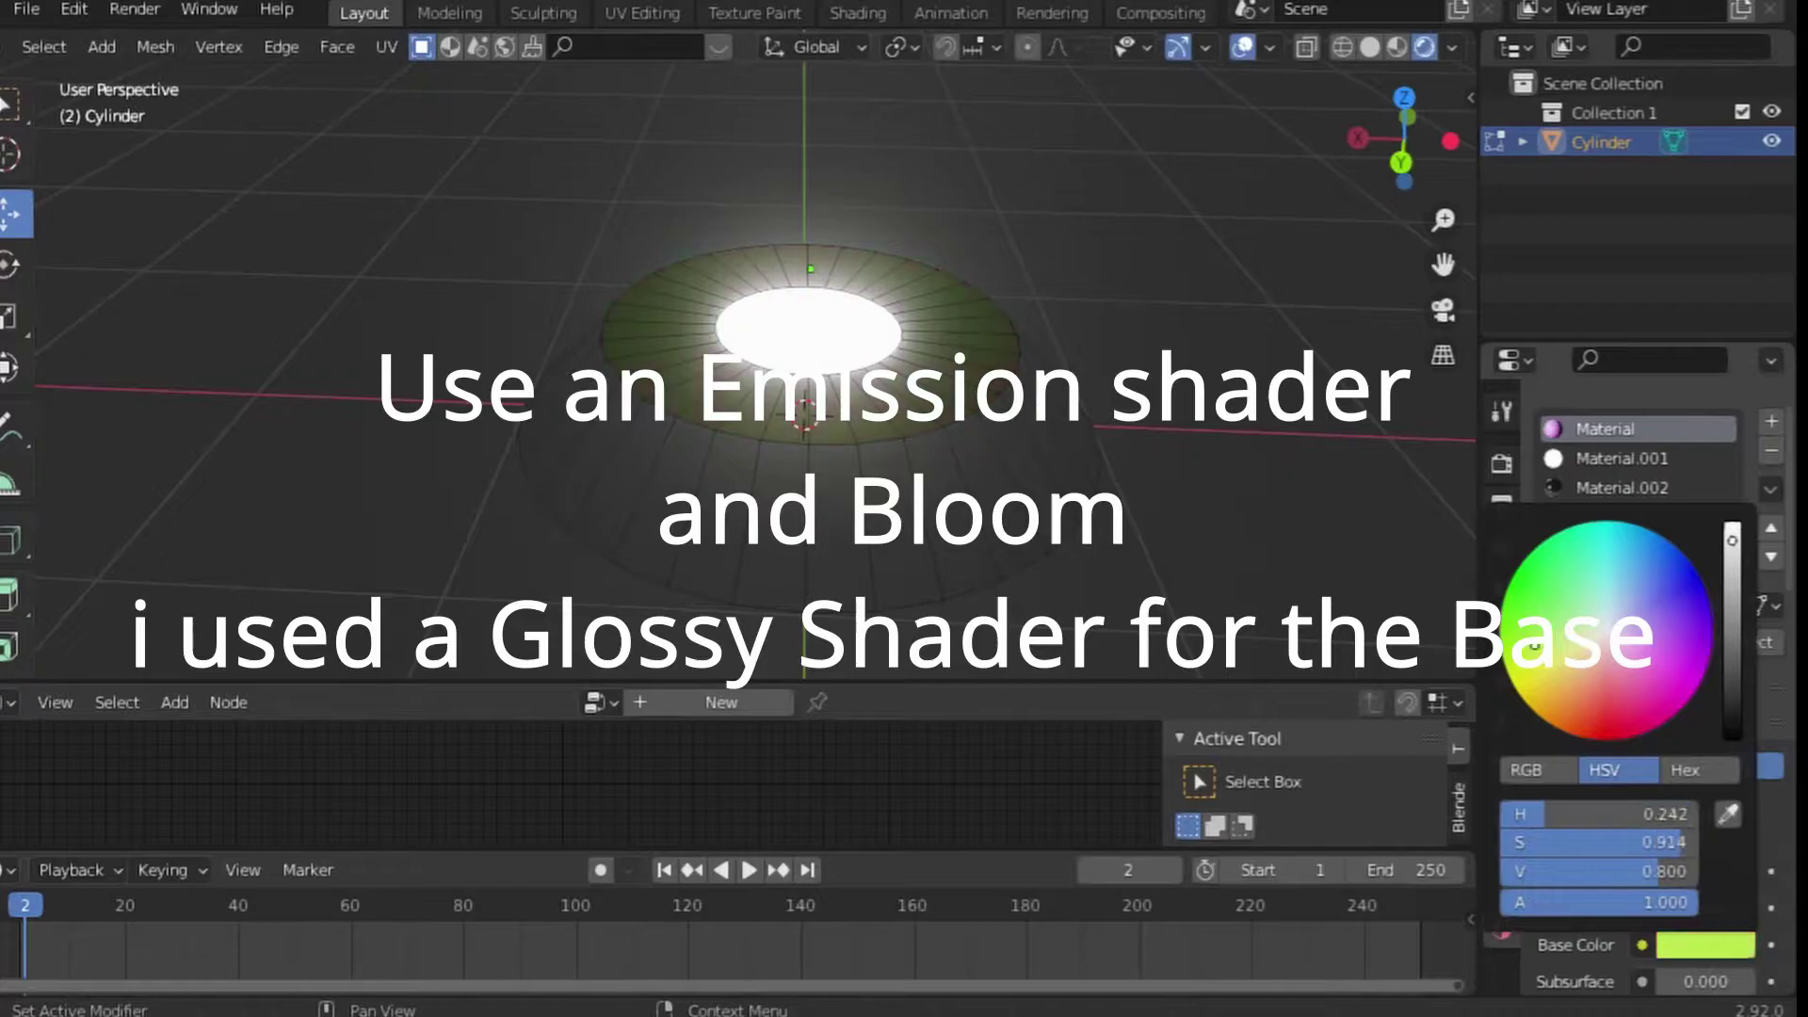
{"action": "left_click", "coordinate": [1685, 803]}
{"action": "left_click", "coordinate": [1394, 240]}
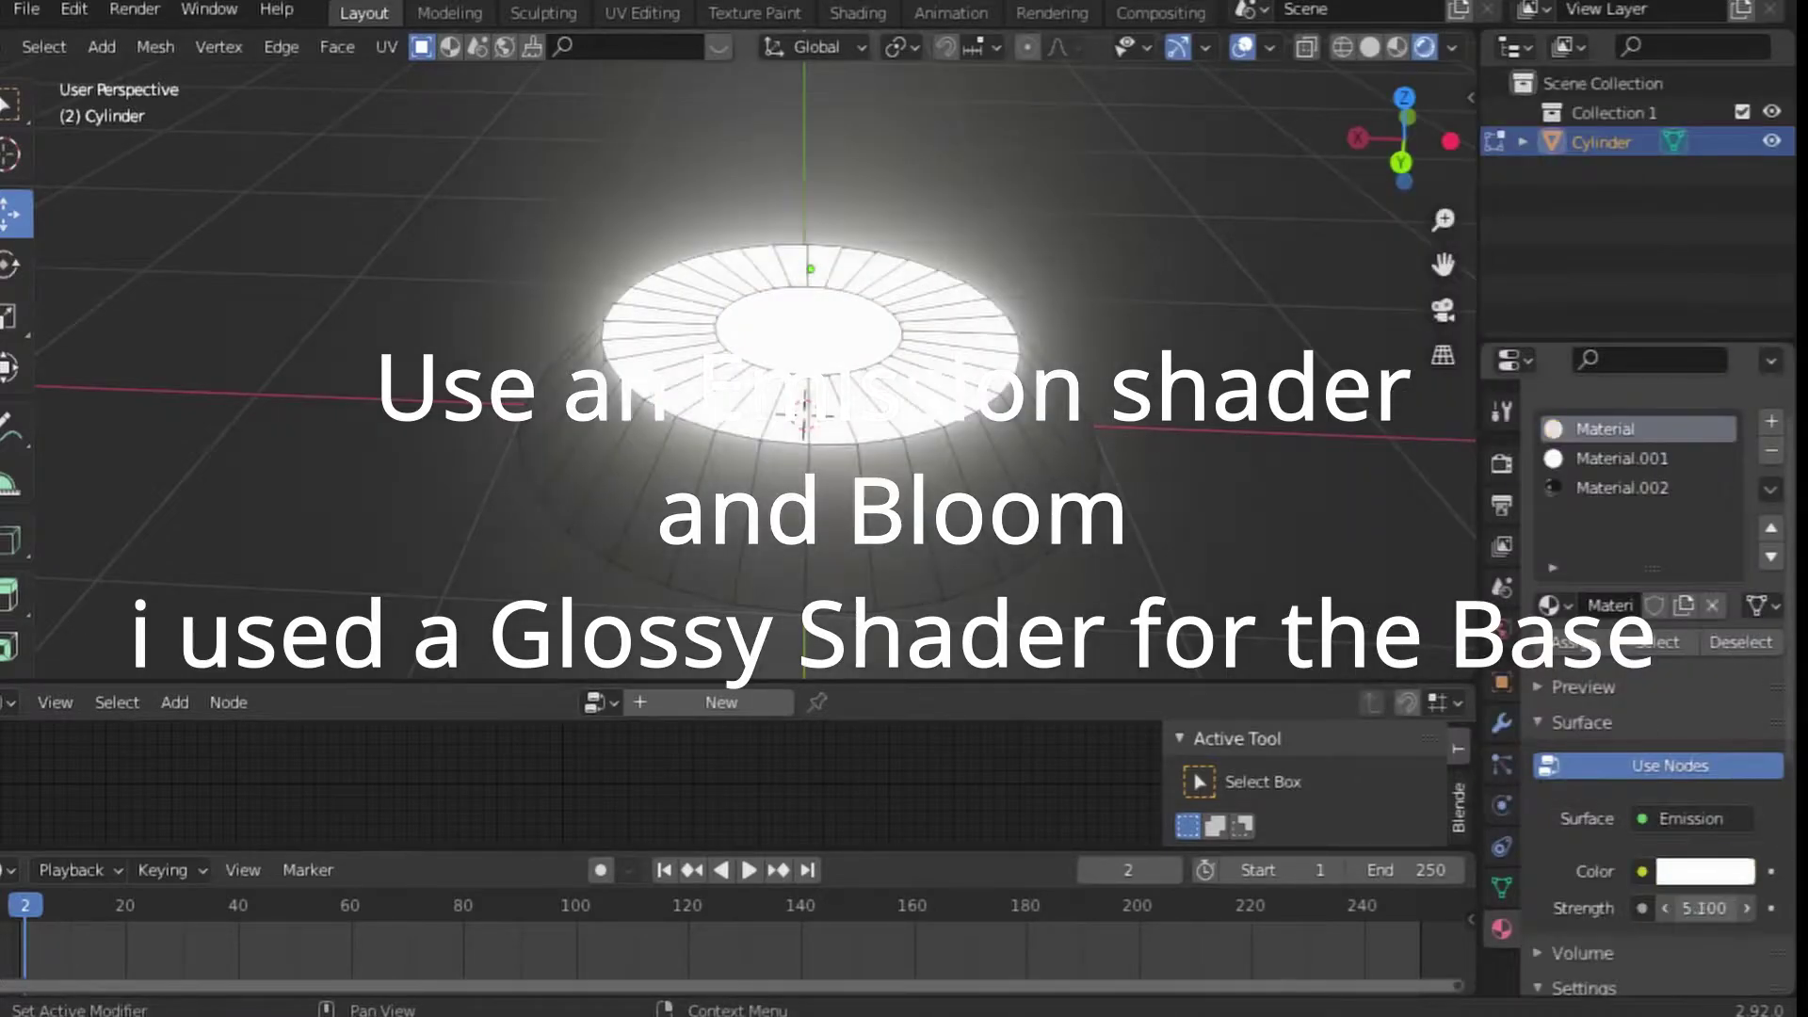
{"action": "left_click", "coordinate": [1705, 871]}
{"action": "left_click", "coordinate": [1667, 556]}
{"action": "scroll", "coordinate": [1232, 504], "scroll_direction": "down", "scroll_amount": 3}
{"action": "middle_click_drag", "start_coordinate": [1231, 505], "coordinate": [1316, 477]}
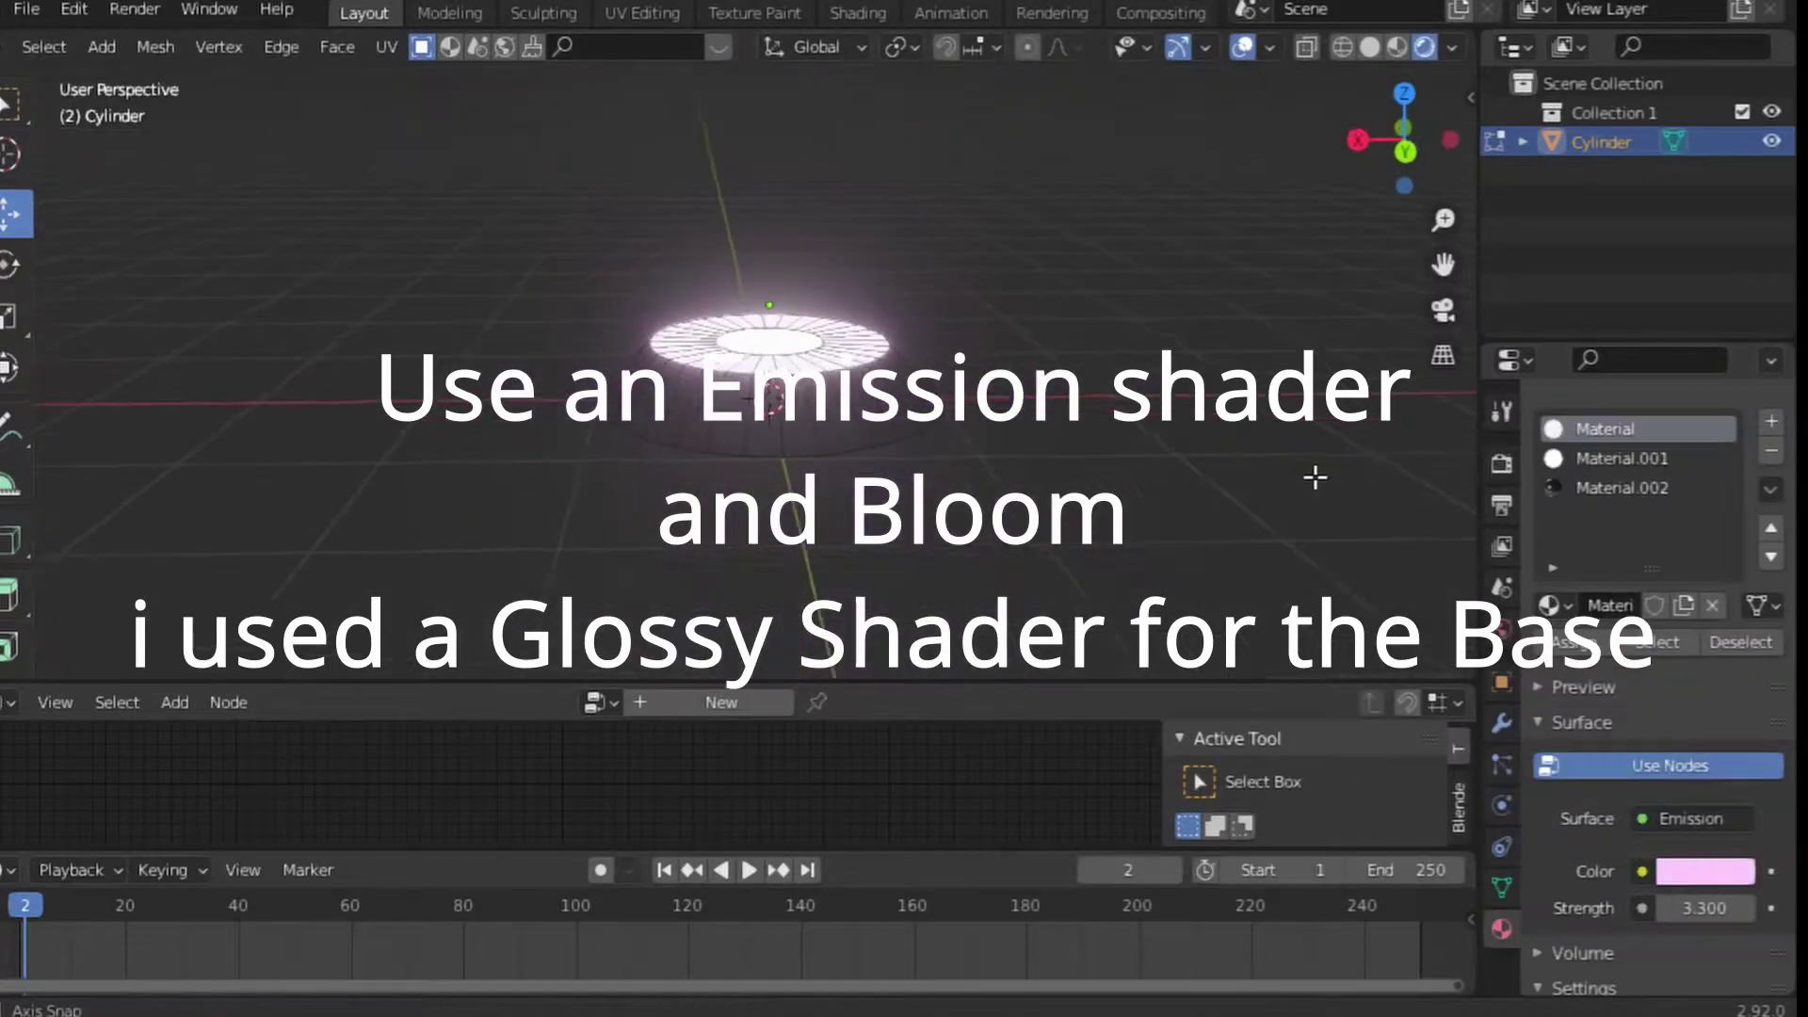
Raise Material.001's emission strength to 6.4 and return to Object Mode
{"action": "left_click", "coordinate": [1623, 459]}
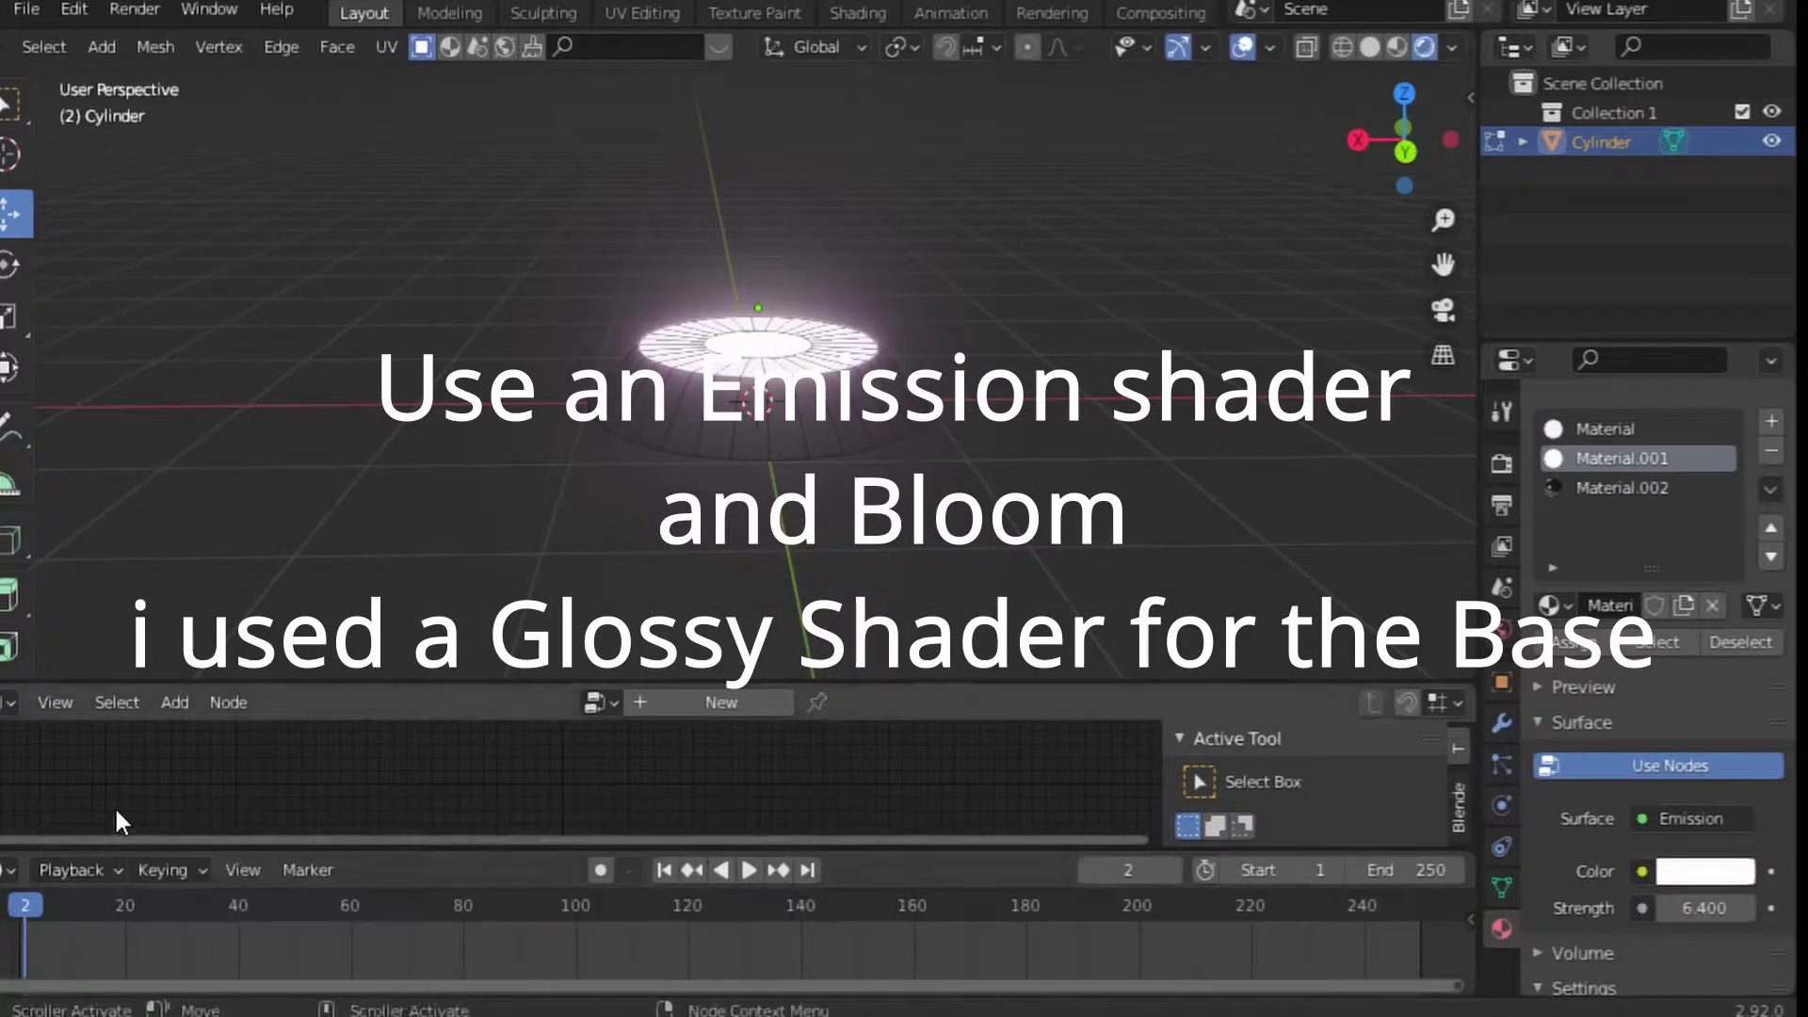
{"action": "scroll", "coordinate": [344, 47], "scroll_direction": "up", "scroll_amount": 5}
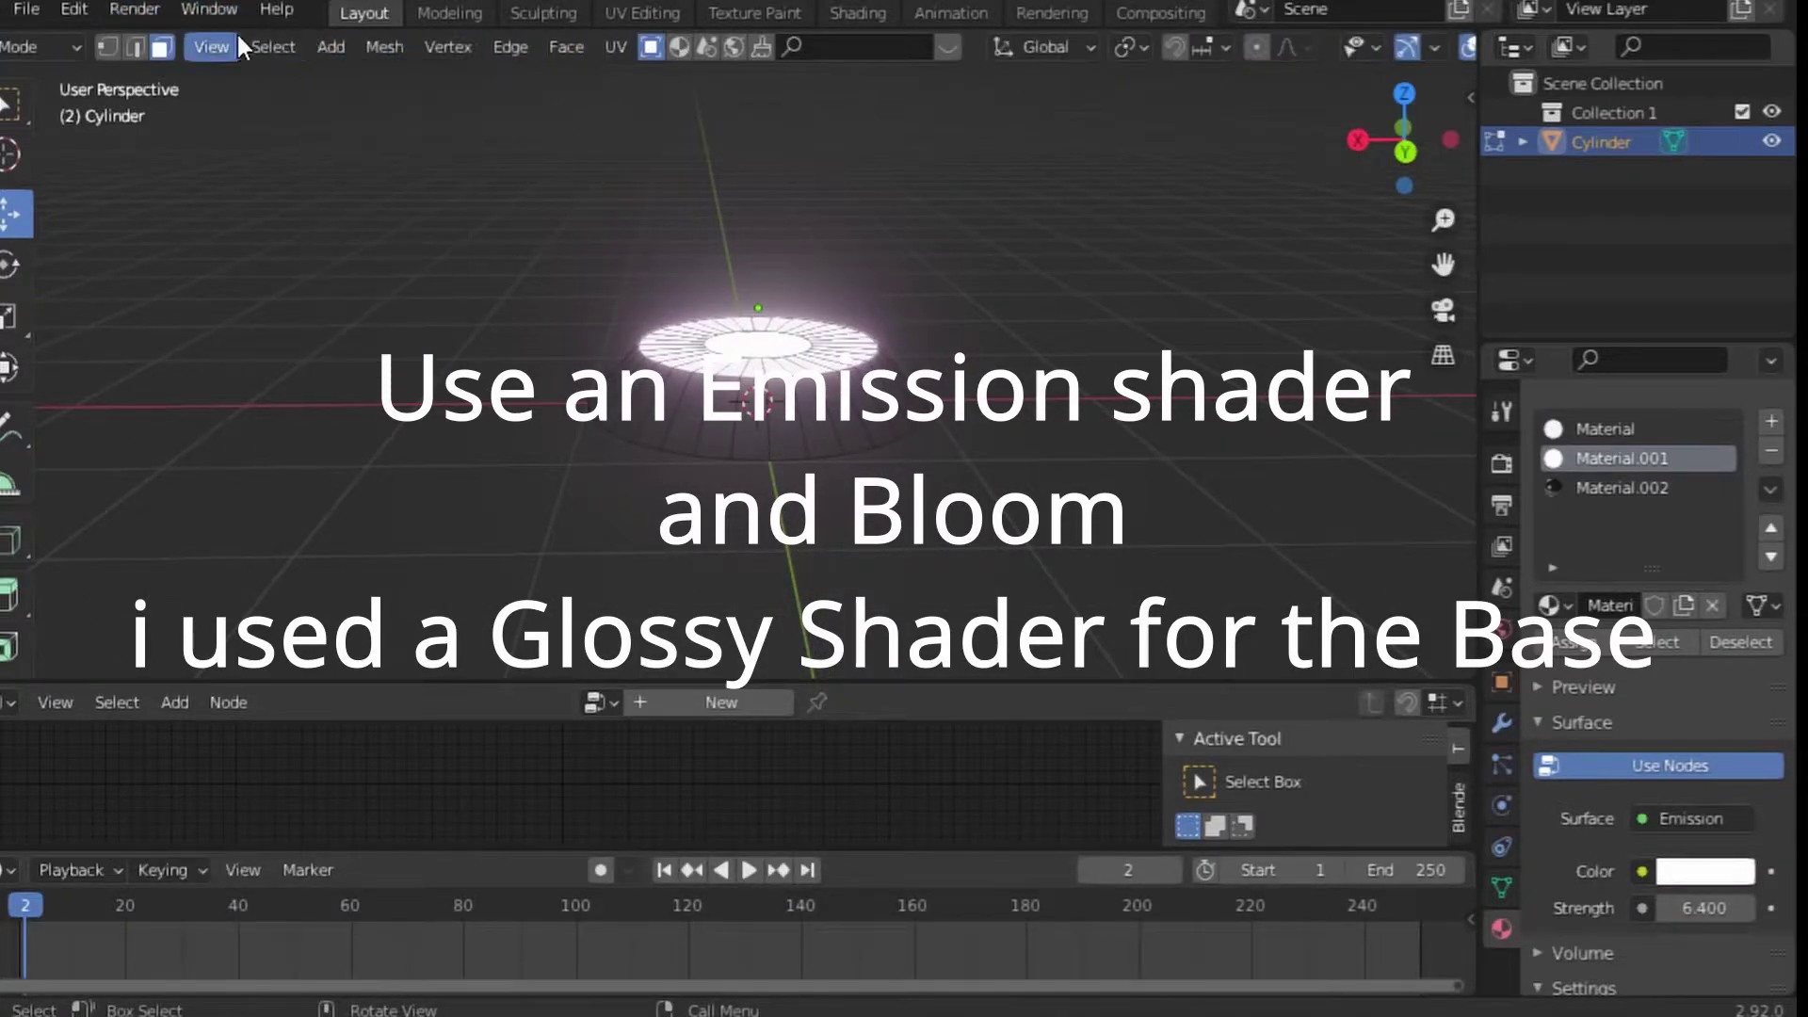
{"action": "scroll", "coordinate": [188, 42], "scroll_direction": "up", "scroll_amount": 2}
{"action": "key", "text": "Tab"}
{"action": "left_click", "coordinate": [171, 49]}
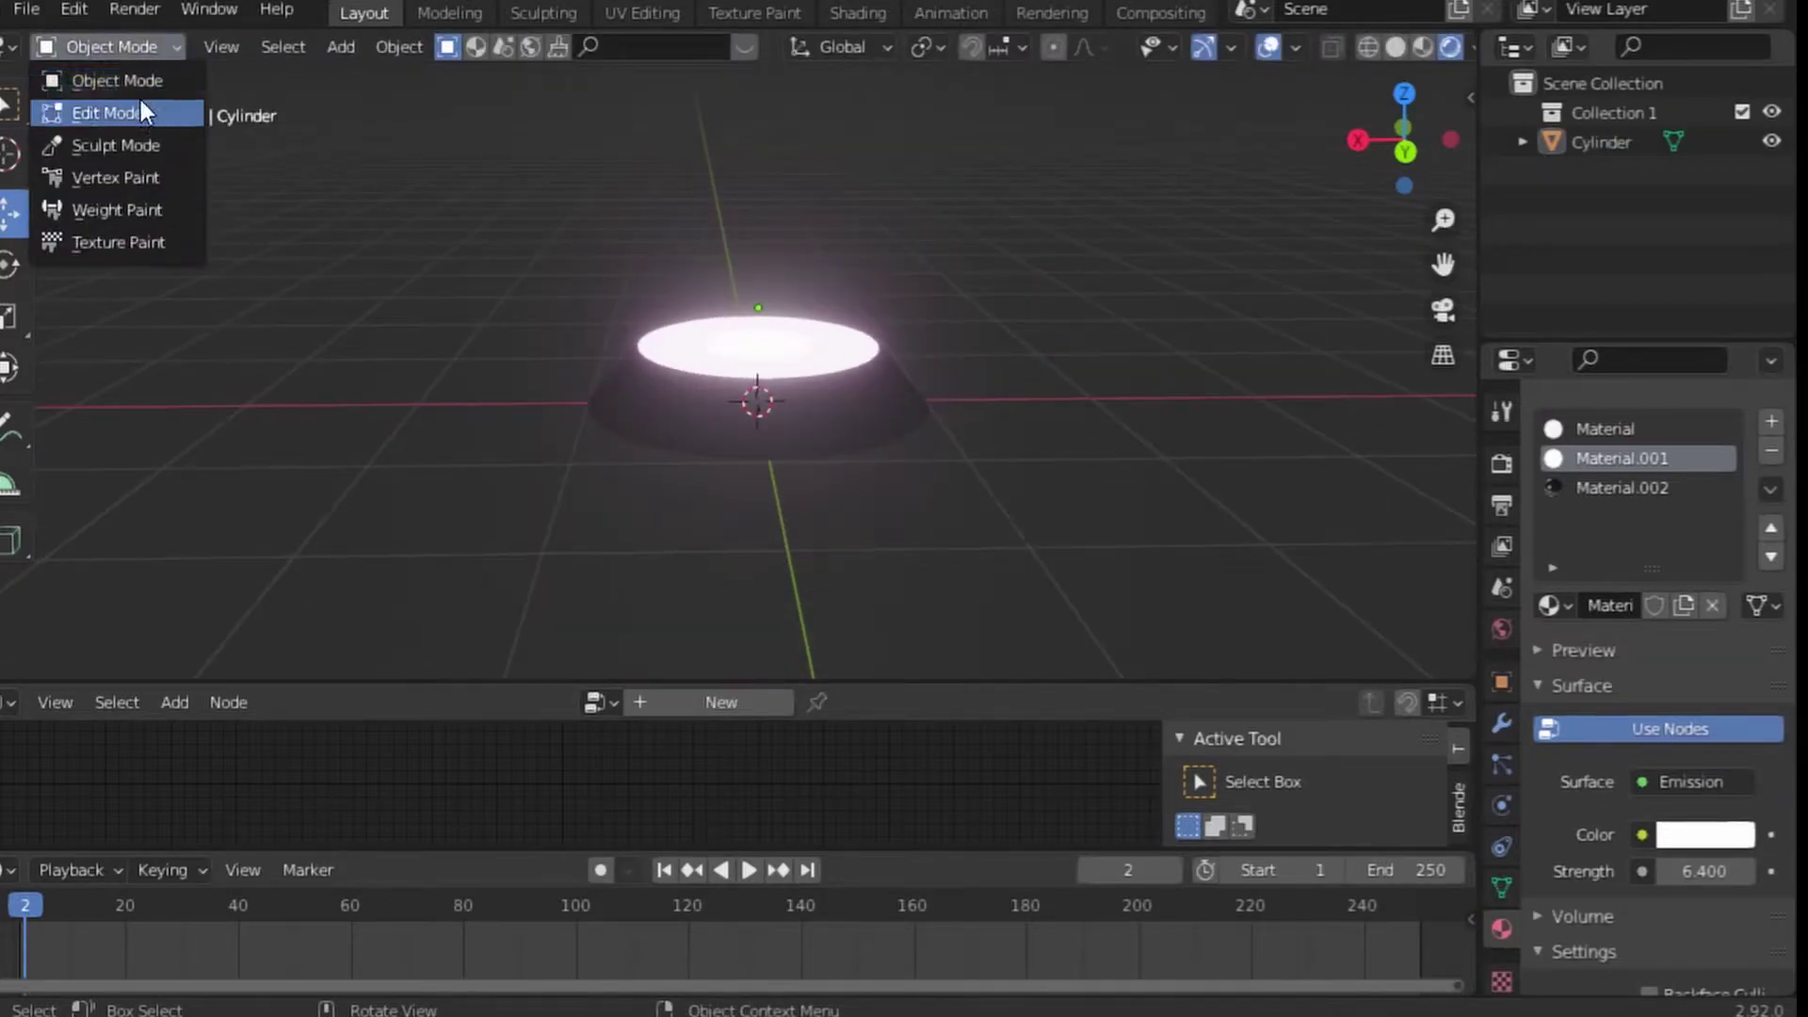
{"action": "left_click", "coordinate": [329, 42]}
{"action": "mouse_move", "coordinate": [381, 401]}
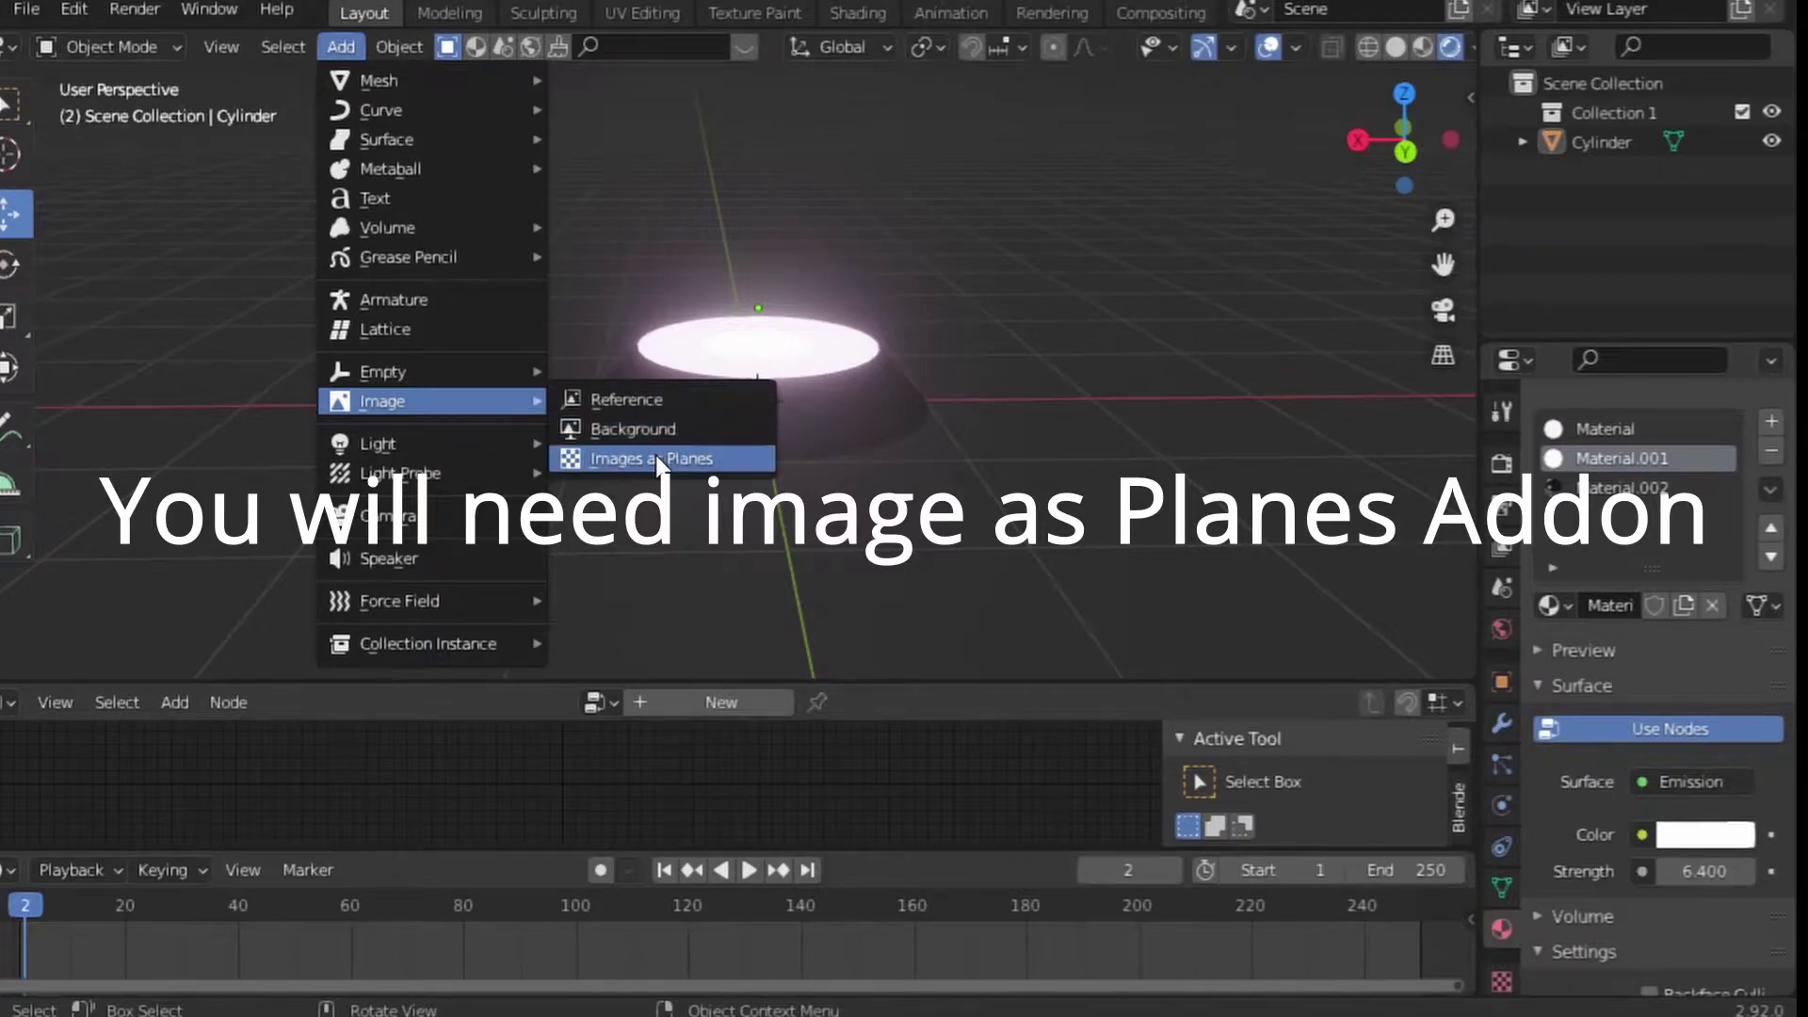
Import the logo as an image plane, stand it upright, and enlarge it above the platform
{"action": "left_click", "coordinate": [19, 265]}
{"action": "mouse_move", "coordinate": [812, 282]}
{"action": "left_mouse_down"}
{"action": "mouse_move", "coordinate": [829, 298]}
{"action": "mouse_move", "coordinate": [811, 290]}
{"action": "left_mouse_up"}
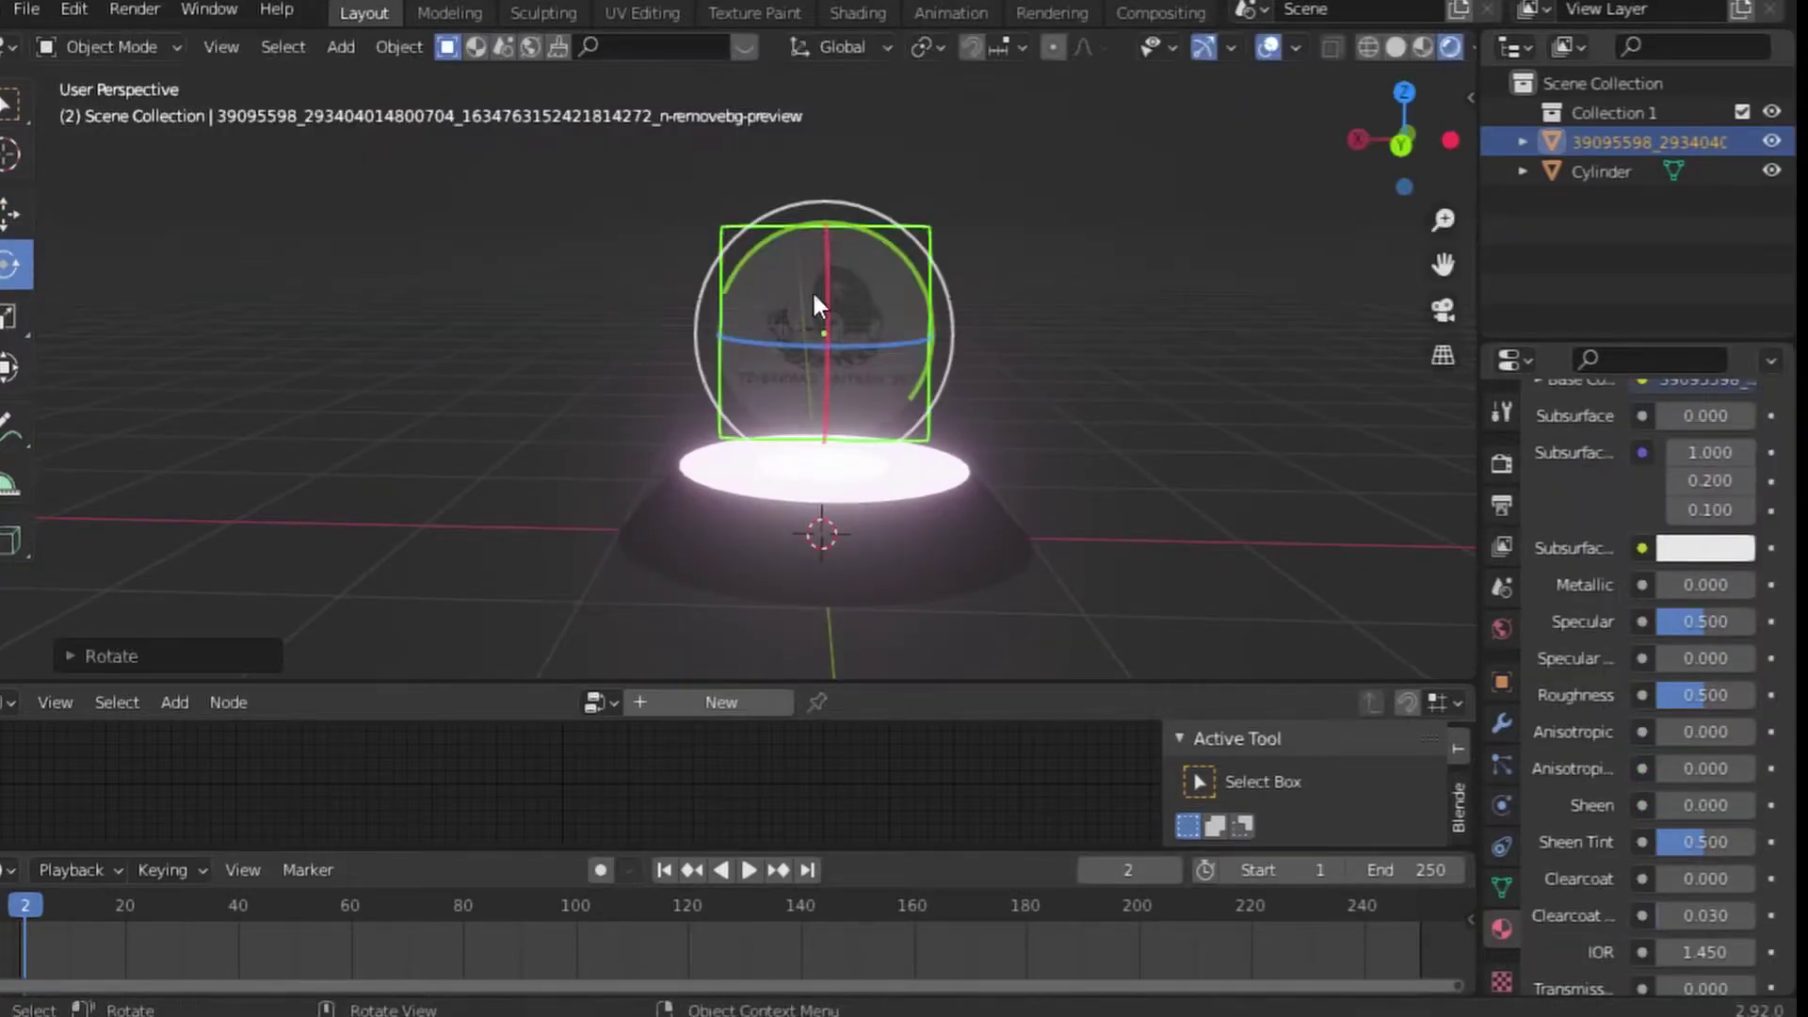
{"action": "left_click", "coordinate": [1446, 141]}
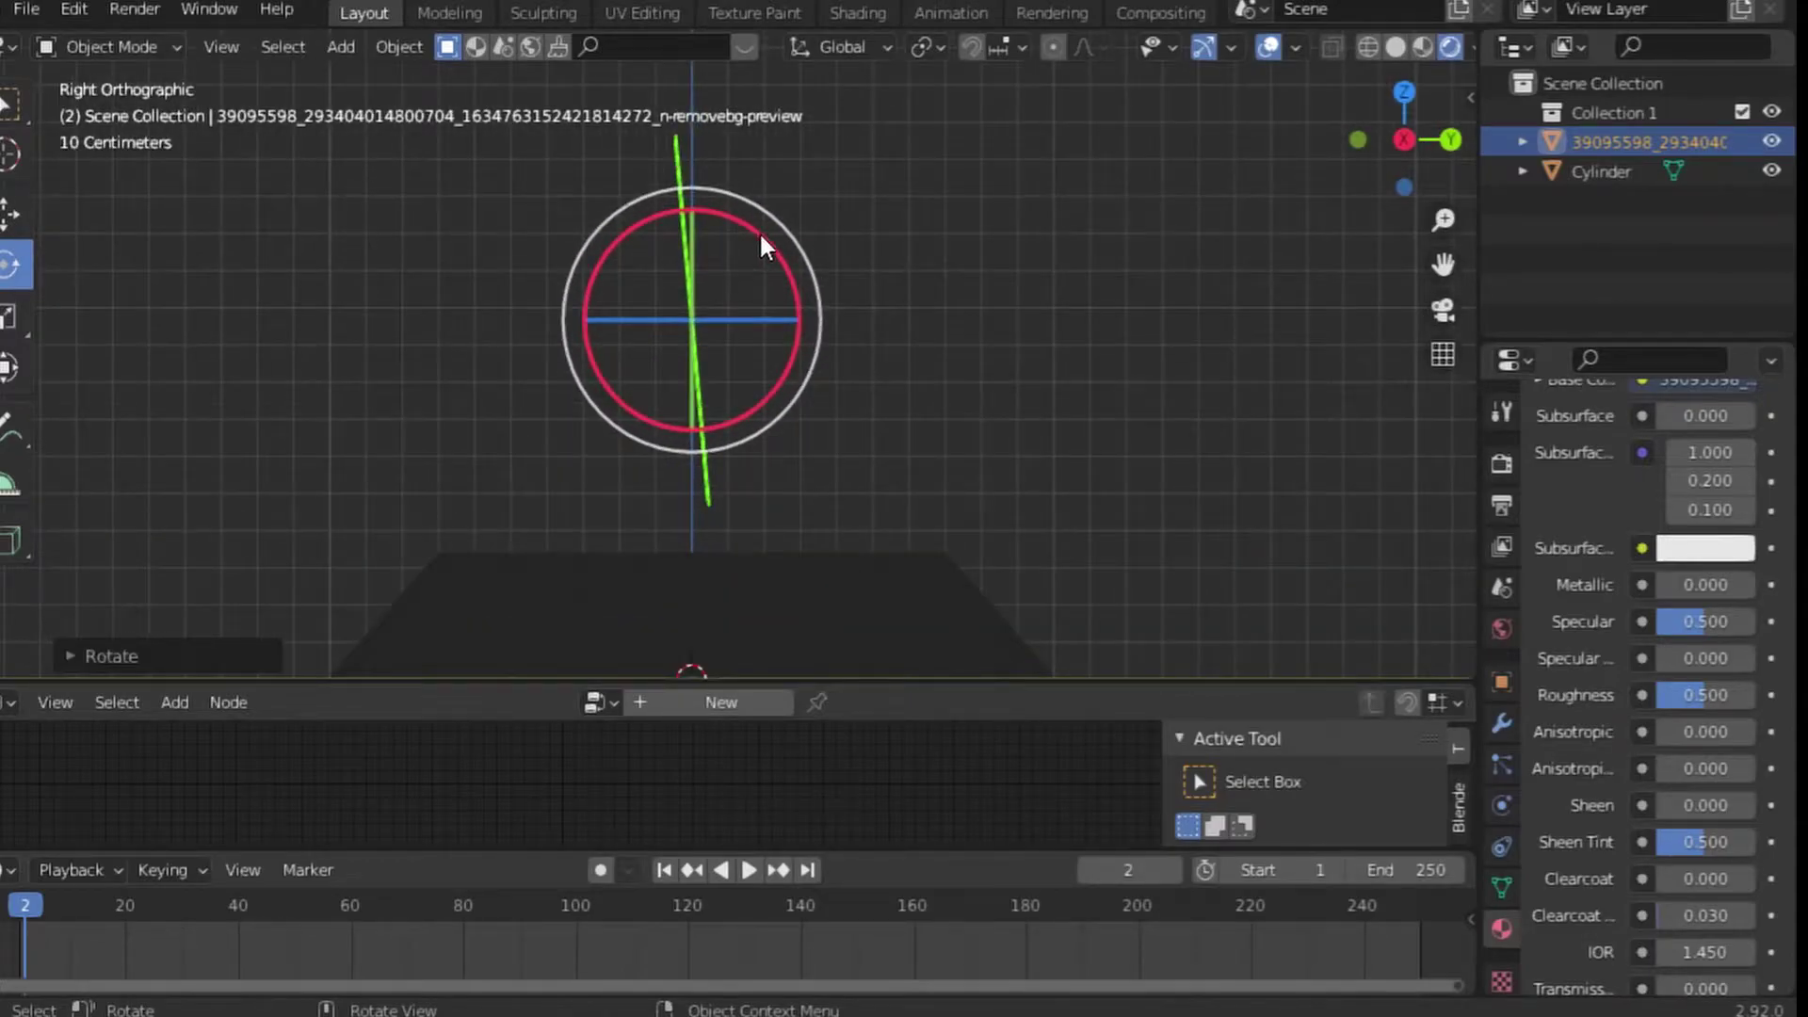
{"action": "left_click_drag", "start_coordinate": [761, 237], "coordinate": [767, 247]}
{"action": "mouse_move", "coordinate": [1402, 151]}
{"action": "left_mouse_down"}
{"action": "mouse_move", "coordinate": [1384, 164]}
{"action": "mouse_move", "coordinate": [1411, 149]}
{"action": "left_mouse_up"}
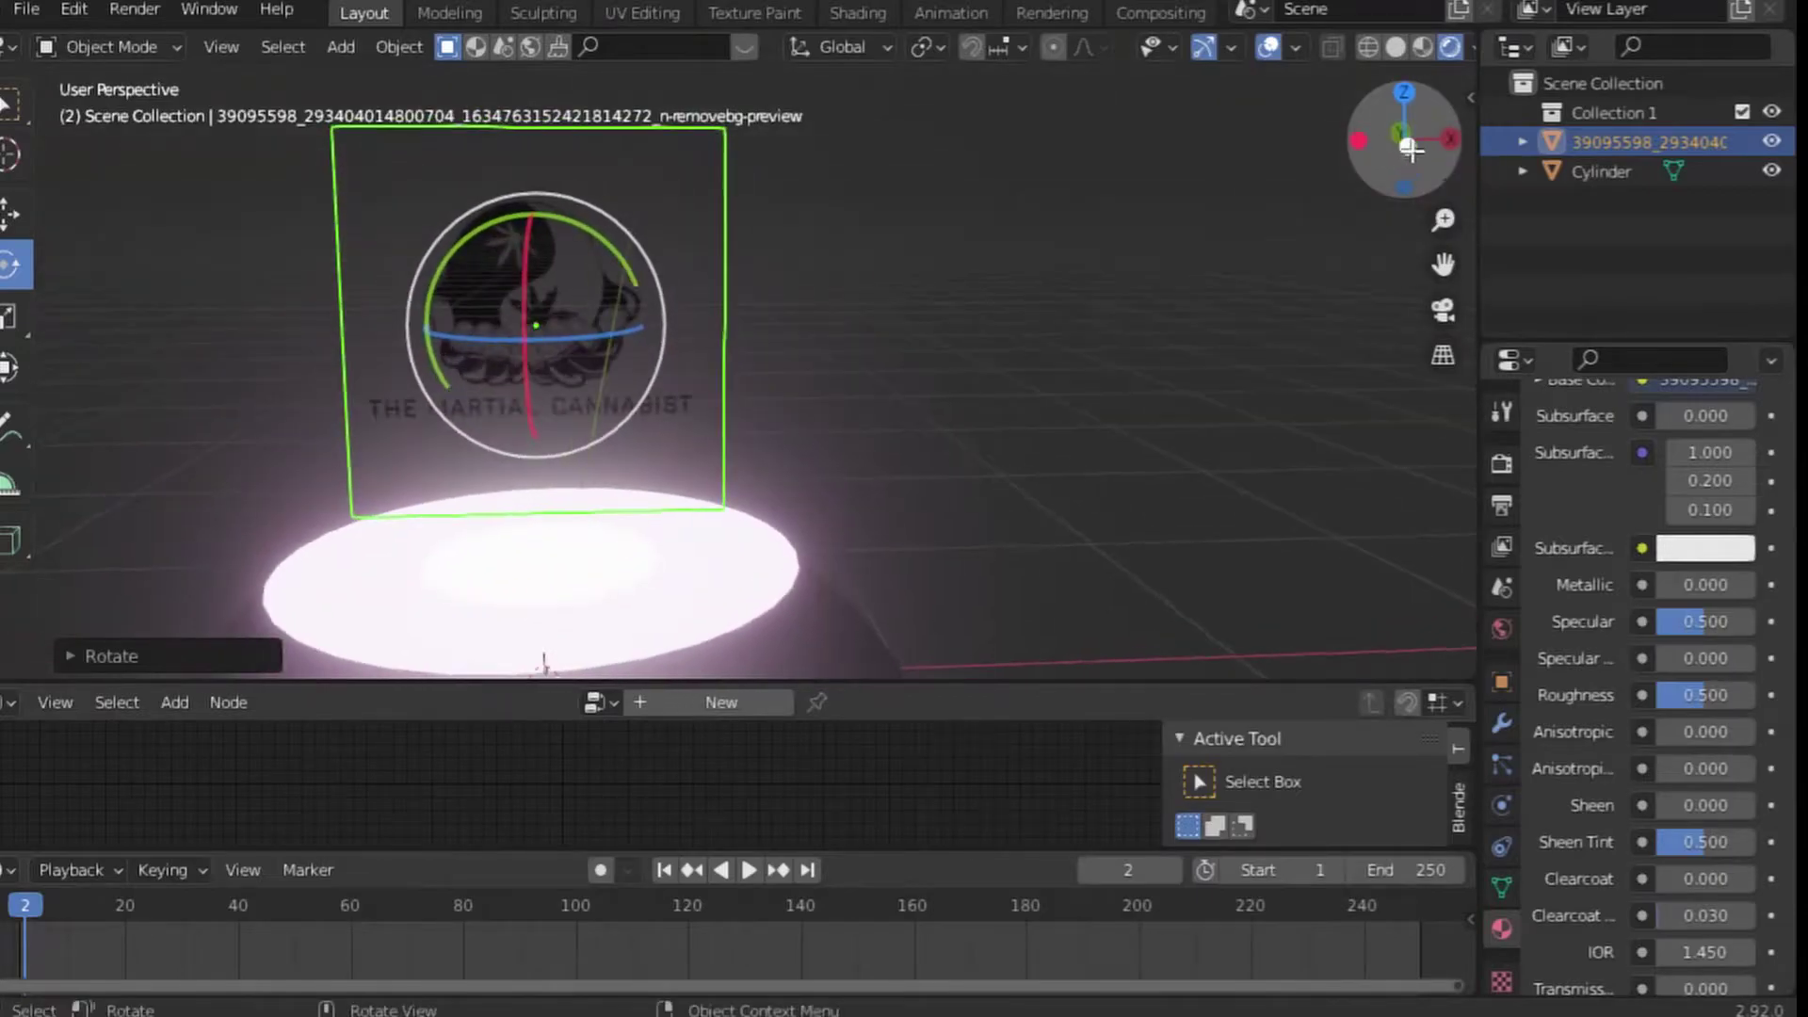
{"action": "left_click", "coordinate": [1411, 149]}
{"action": "key", "text": "s"}
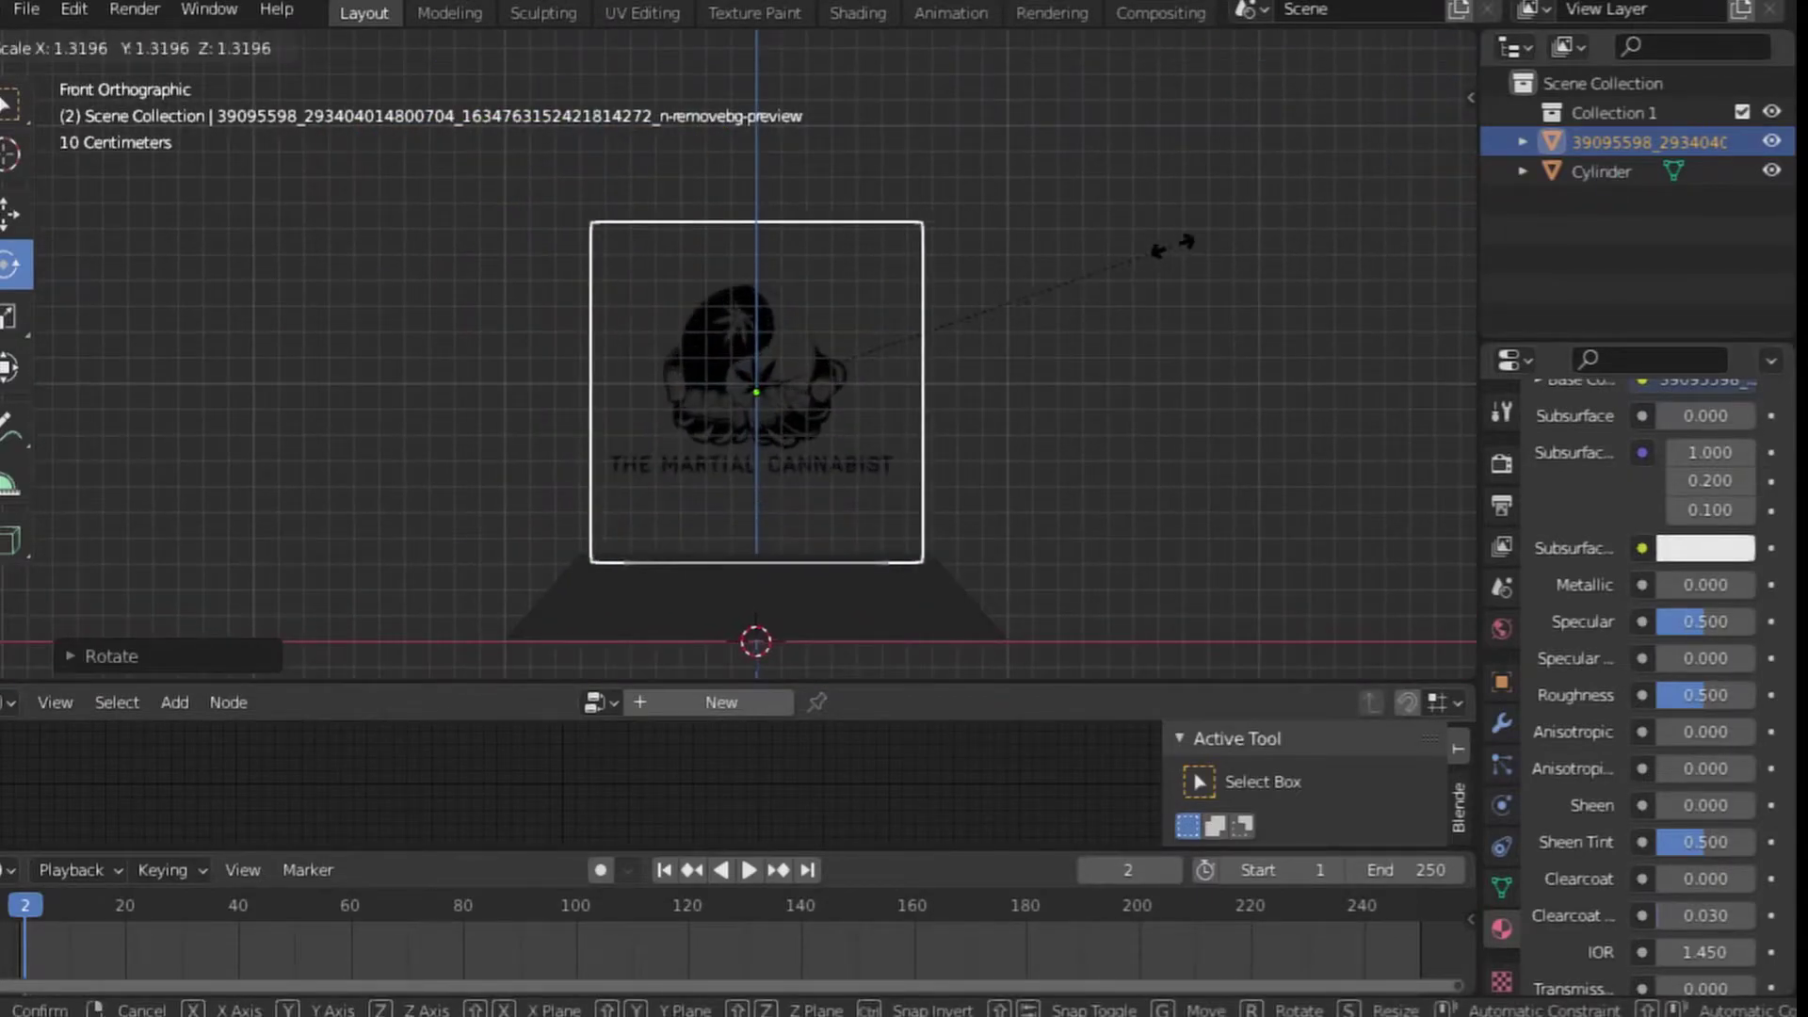
{"action": "left_click", "coordinate": [1173, 246]}
{"action": "middle_click_drag", "start_coordinate": [1147, 373], "coordinate": [1392, 267]}
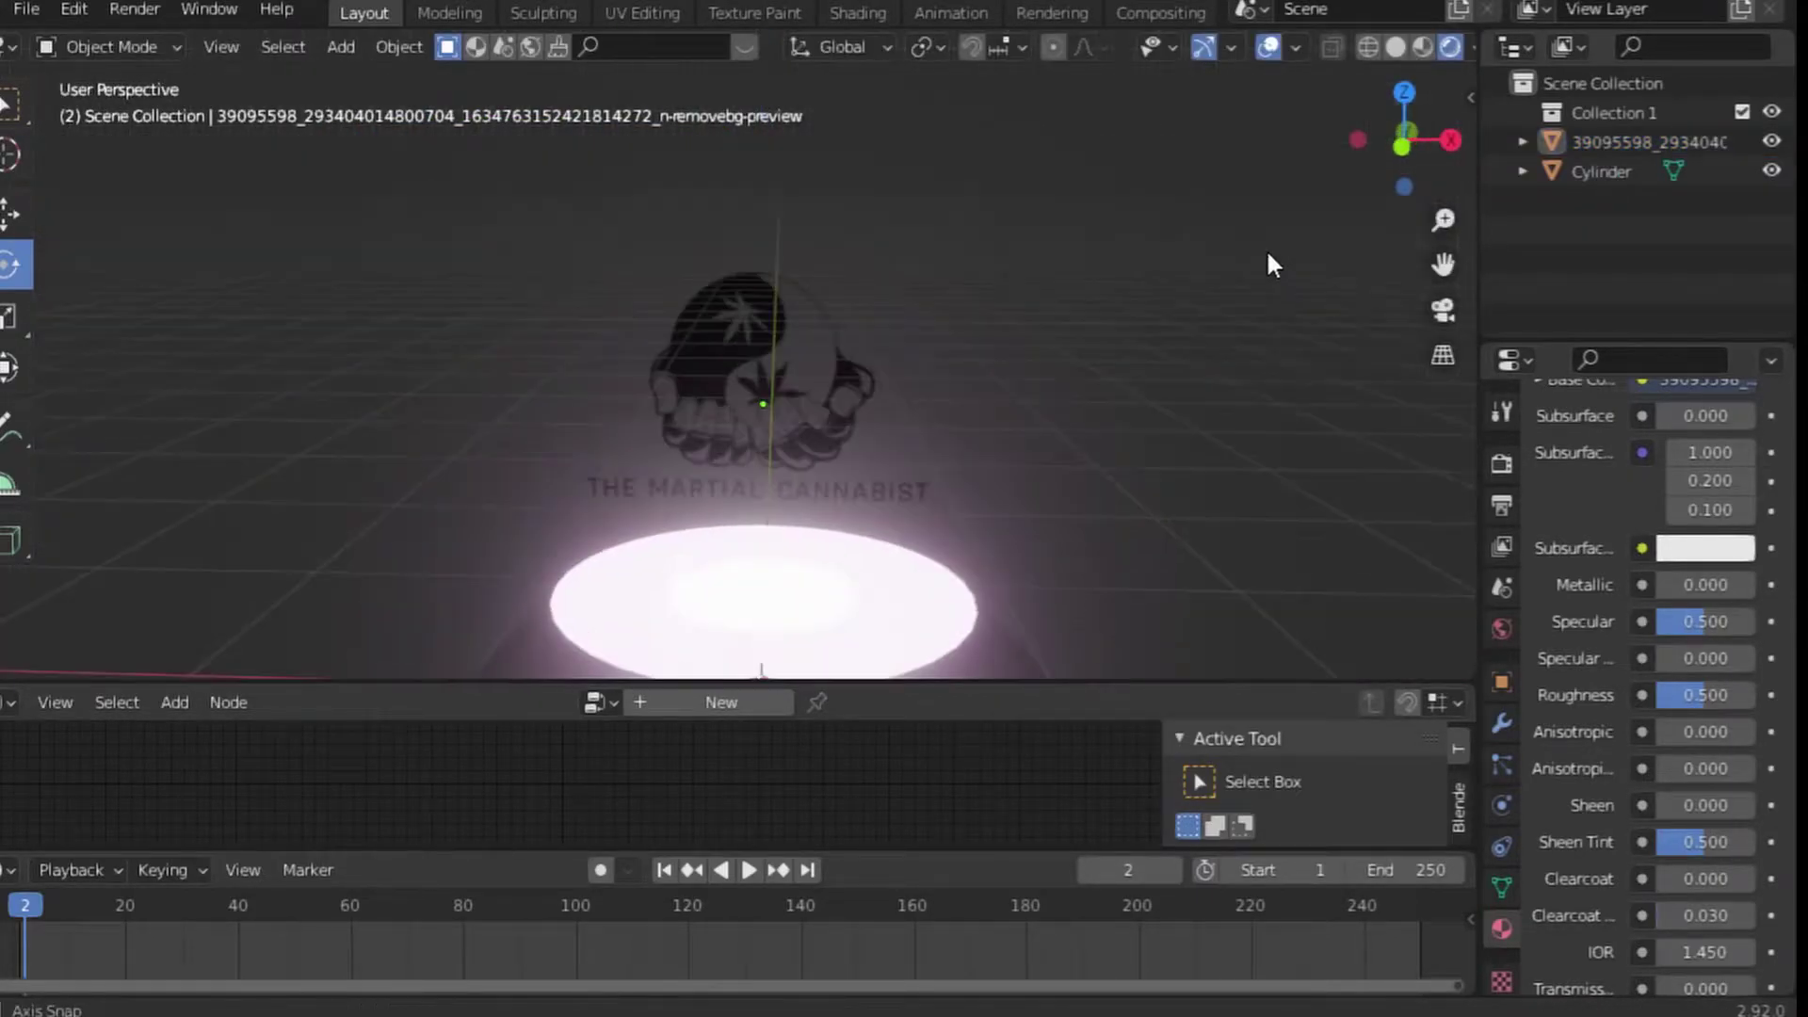
{"action": "mouse_move", "coordinate": [1266, 249]}
{"action": "middle_mouse_down"}
{"action": "mouse_move", "coordinate": [1234, 246]}
{"action": "mouse_move", "coordinate": [1229, 205]}
{"action": "middle_mouse_up"}
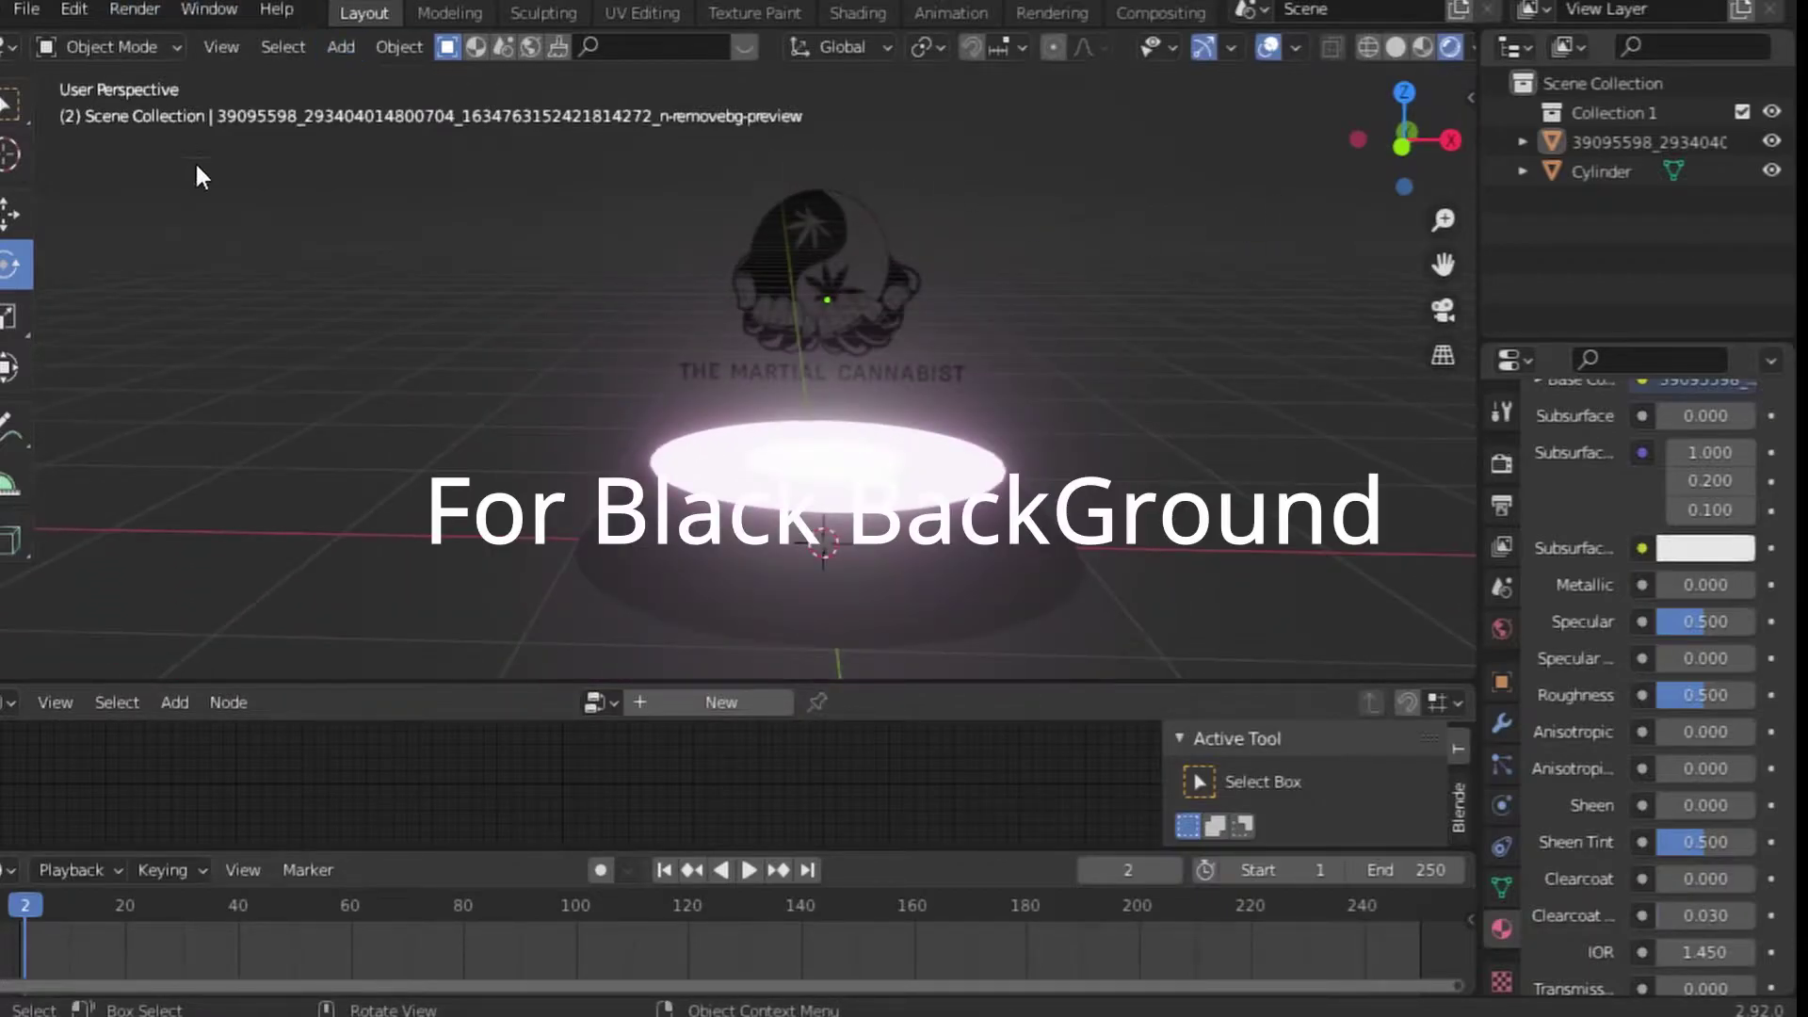
Import NFGMNSR as a second image plane, rotate it, and frame it in view
{"action": "left_click", "coordinate": [364, 53]}
{"action": "key", "text": "r"}
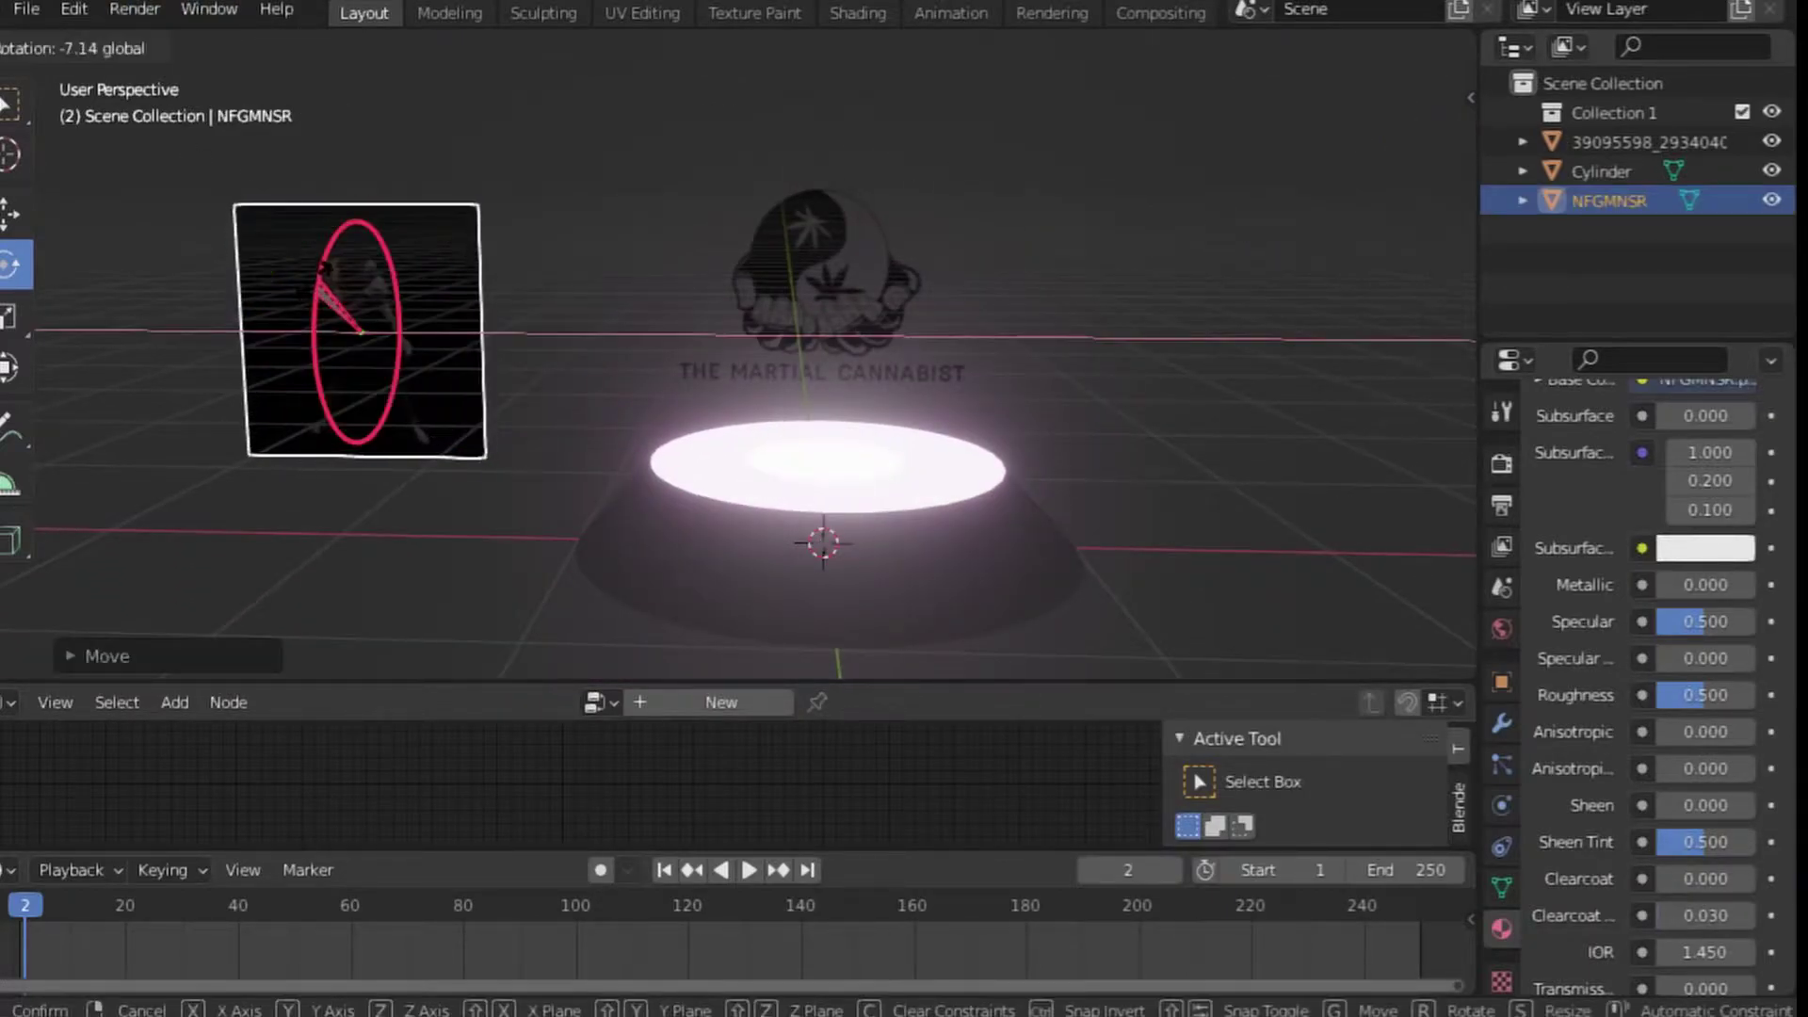
{"action": "left_click", "coordinate": [563, 202]}
{"action": "key", "text": "KP_Decimal"}
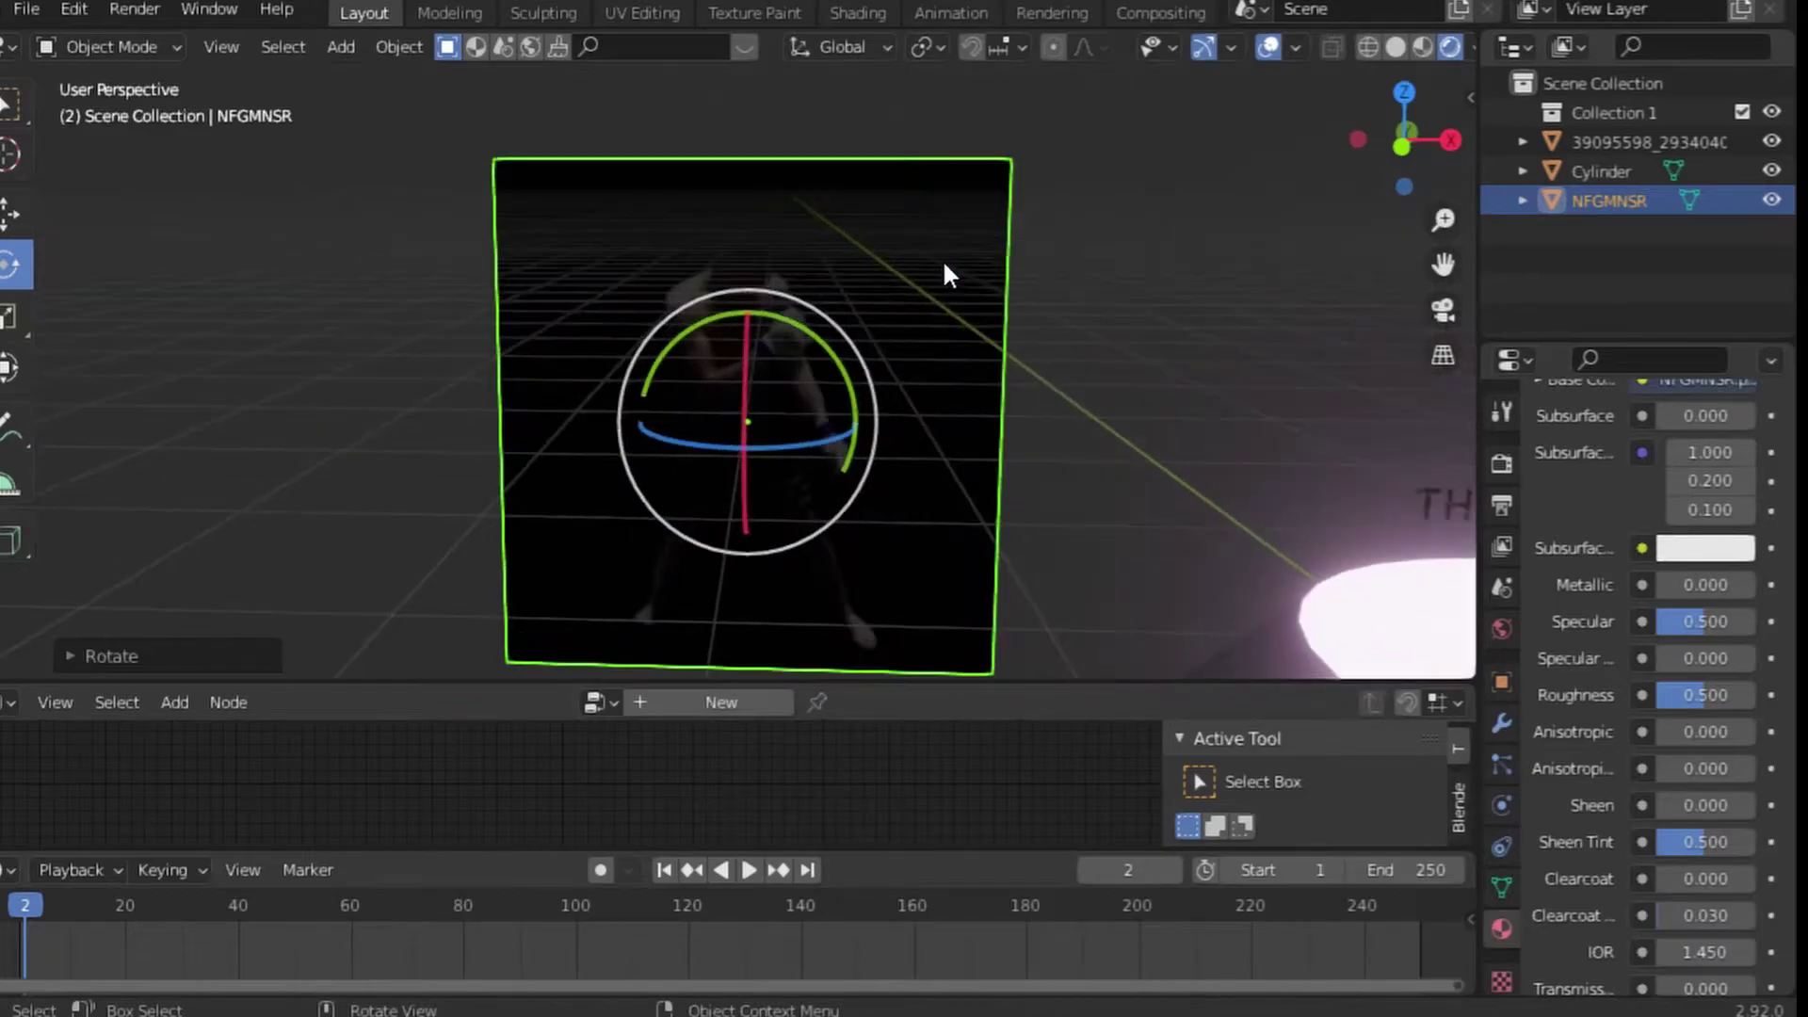
{"action": "left_click", "coordinate": [877, 13]}
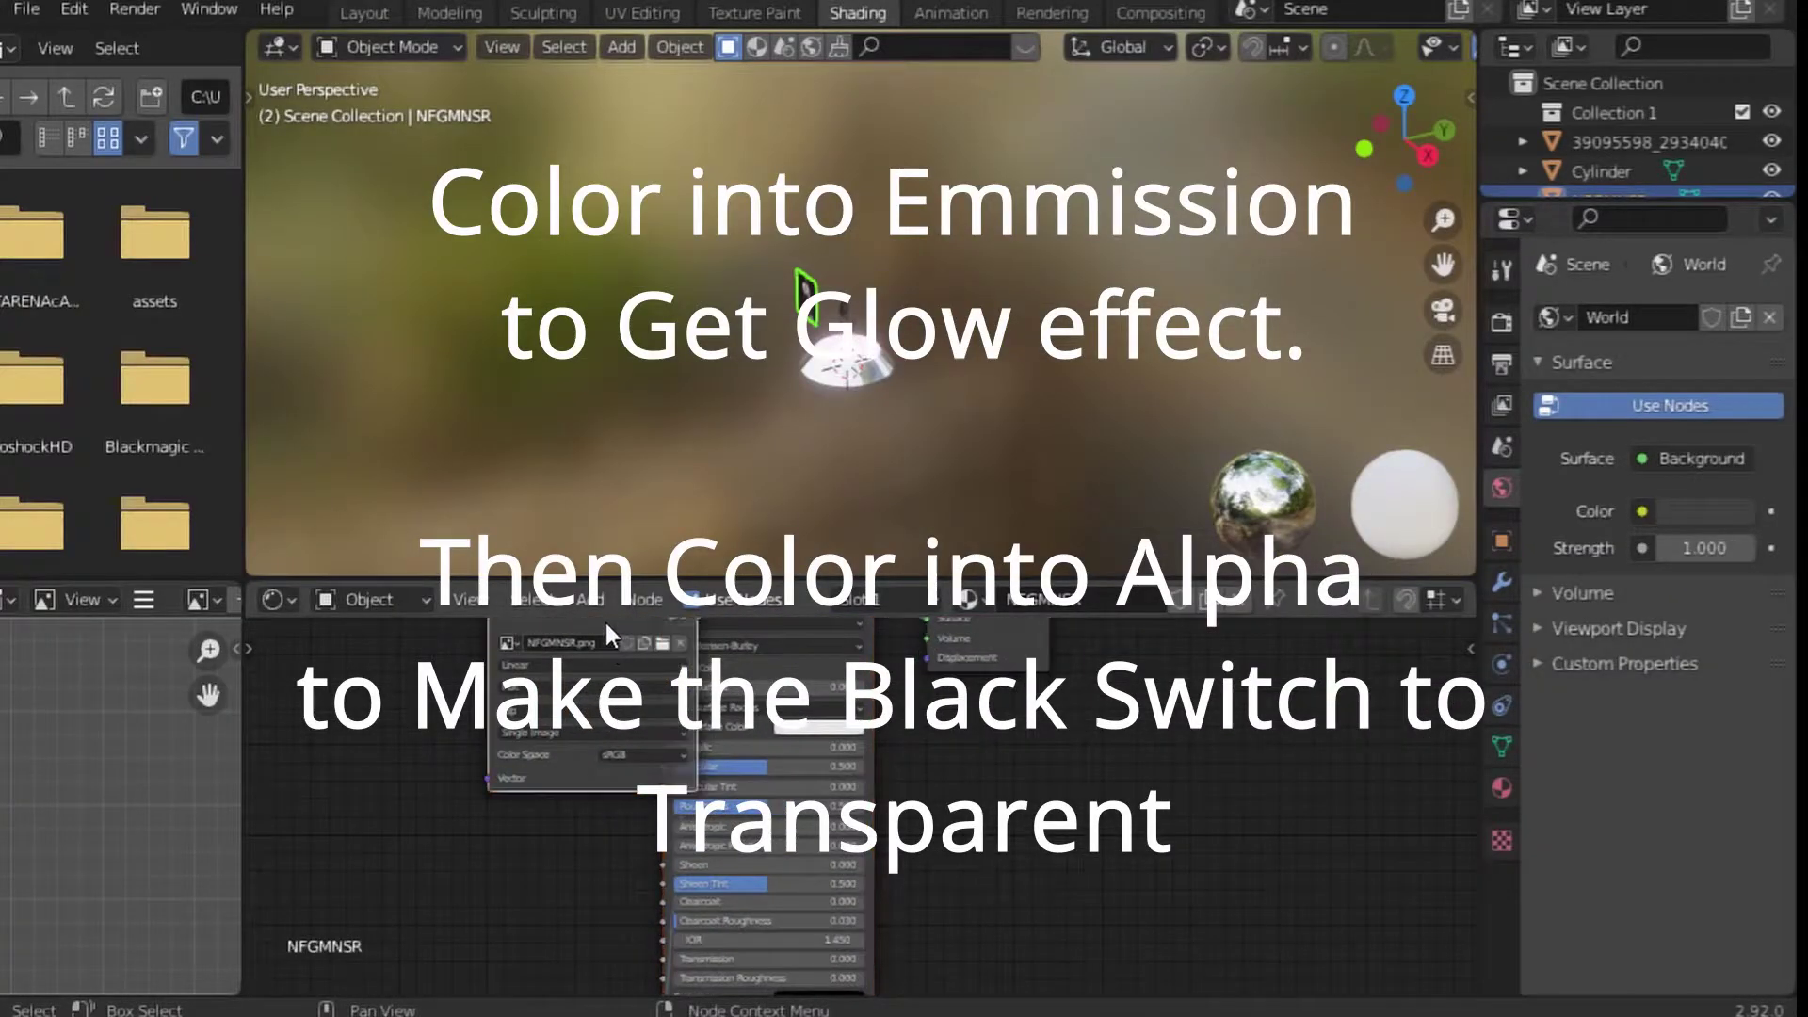
Feed the fighter image into the shader's Alpha for a transparent background
{"action": "mouse_move", "coordinate": [602, 619]}
{"action": "left_mouse_down"}
{"action": "mouse_move", "coordinate": [344, 778]}
{"action": "mouse_move", "coordinate": [633, 952]}
{"action": "mouse_move", "coordinate": [662, 999]}
{"action": "left_mouse_up"}
{"action": "mouse_move", "coordinate": [635, 906]}
{"action": "middle_mouse_down"}
{"action": "mouse_move", "coordinate": [584, 644]}
{"action": "mouse_move", "coordinate": [926, 829]}
{"action": "mouse_move", "coordinate": [959, 888]}
{"action": "middle_mouse_up"}
{"action": "scroll", "coordinate": [583, 644], "scroll_direction": "up", "scroll_amount": 2}
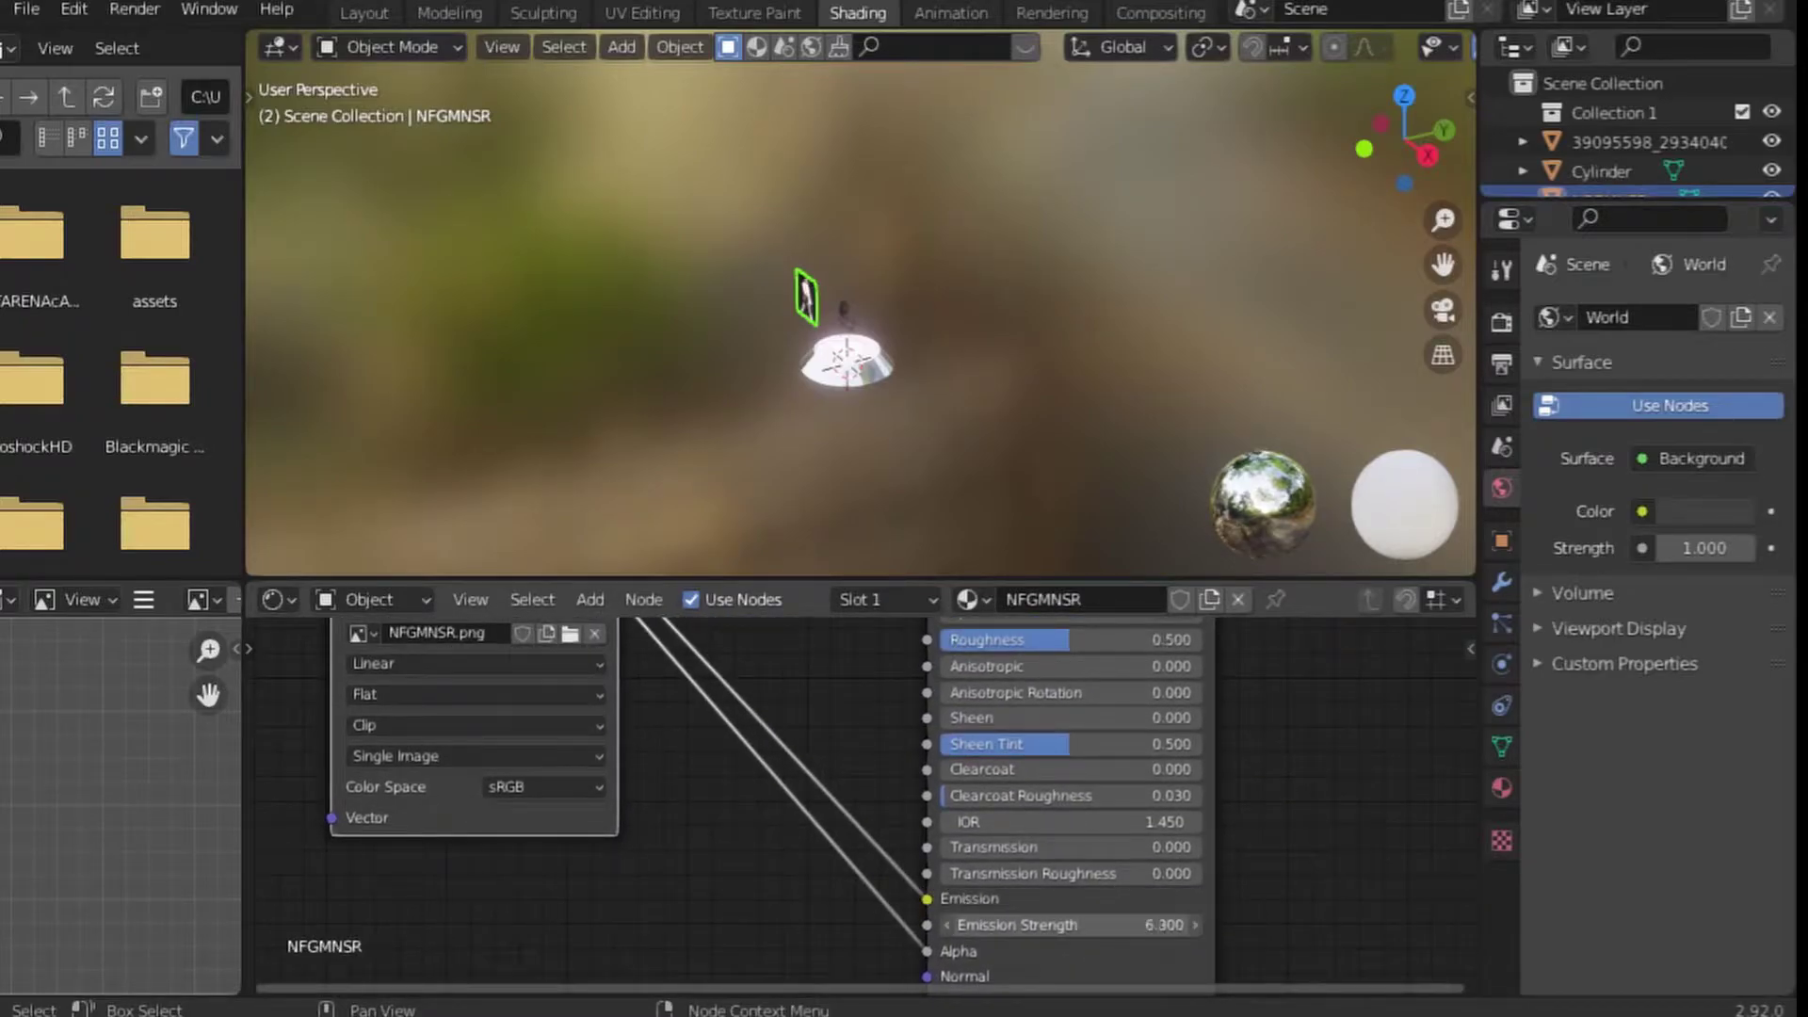
{"action": "left_click_drag", "start_coordinate": [1074, 925], "coordinate": [1036, 925]}
{"action": "scroll", "coordinate": [803, 443], "scroll_direction": "up", "scroll_amount": 5}
{"action": "mouse_move", "coordinate": [806, 420]}
{"action": "middle_mouse_down"}
{"action": "mouse_move", "coordinate": [921, 383]}
{"action": "mouse_move", "coordinate": [848, 404]}
{"action": "mouse_move", "coordinate": [1111, 362]}
{"action": "middle_mouse_up"}
{"action": "scroll", "coordinate": [685, 755], "scroll_direction": "down", "scroll_amount": 2}
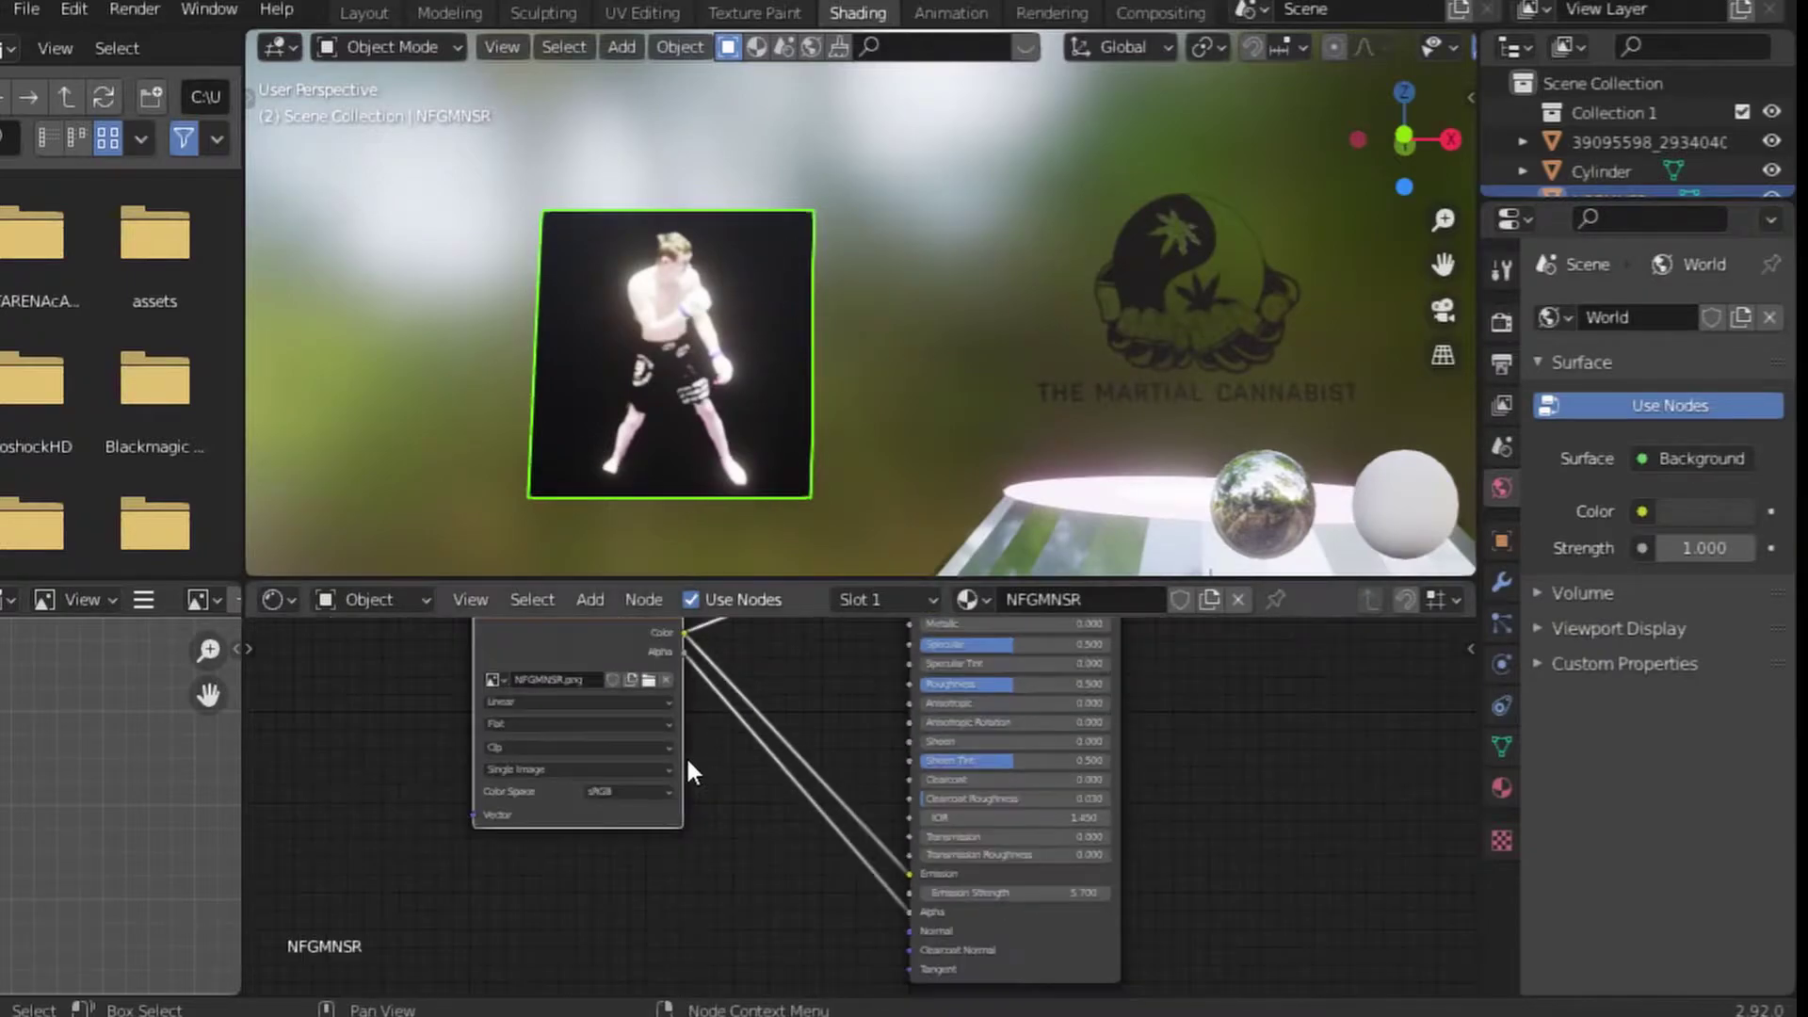
{"action": "scroll", "coordinate": [678, 753], "scroll_direction": "down", "scroll_amount": 2}
{"action": "scroll", "coordinate": [656, 748], "scroll_direction": "down", "scroll_amount": 1}
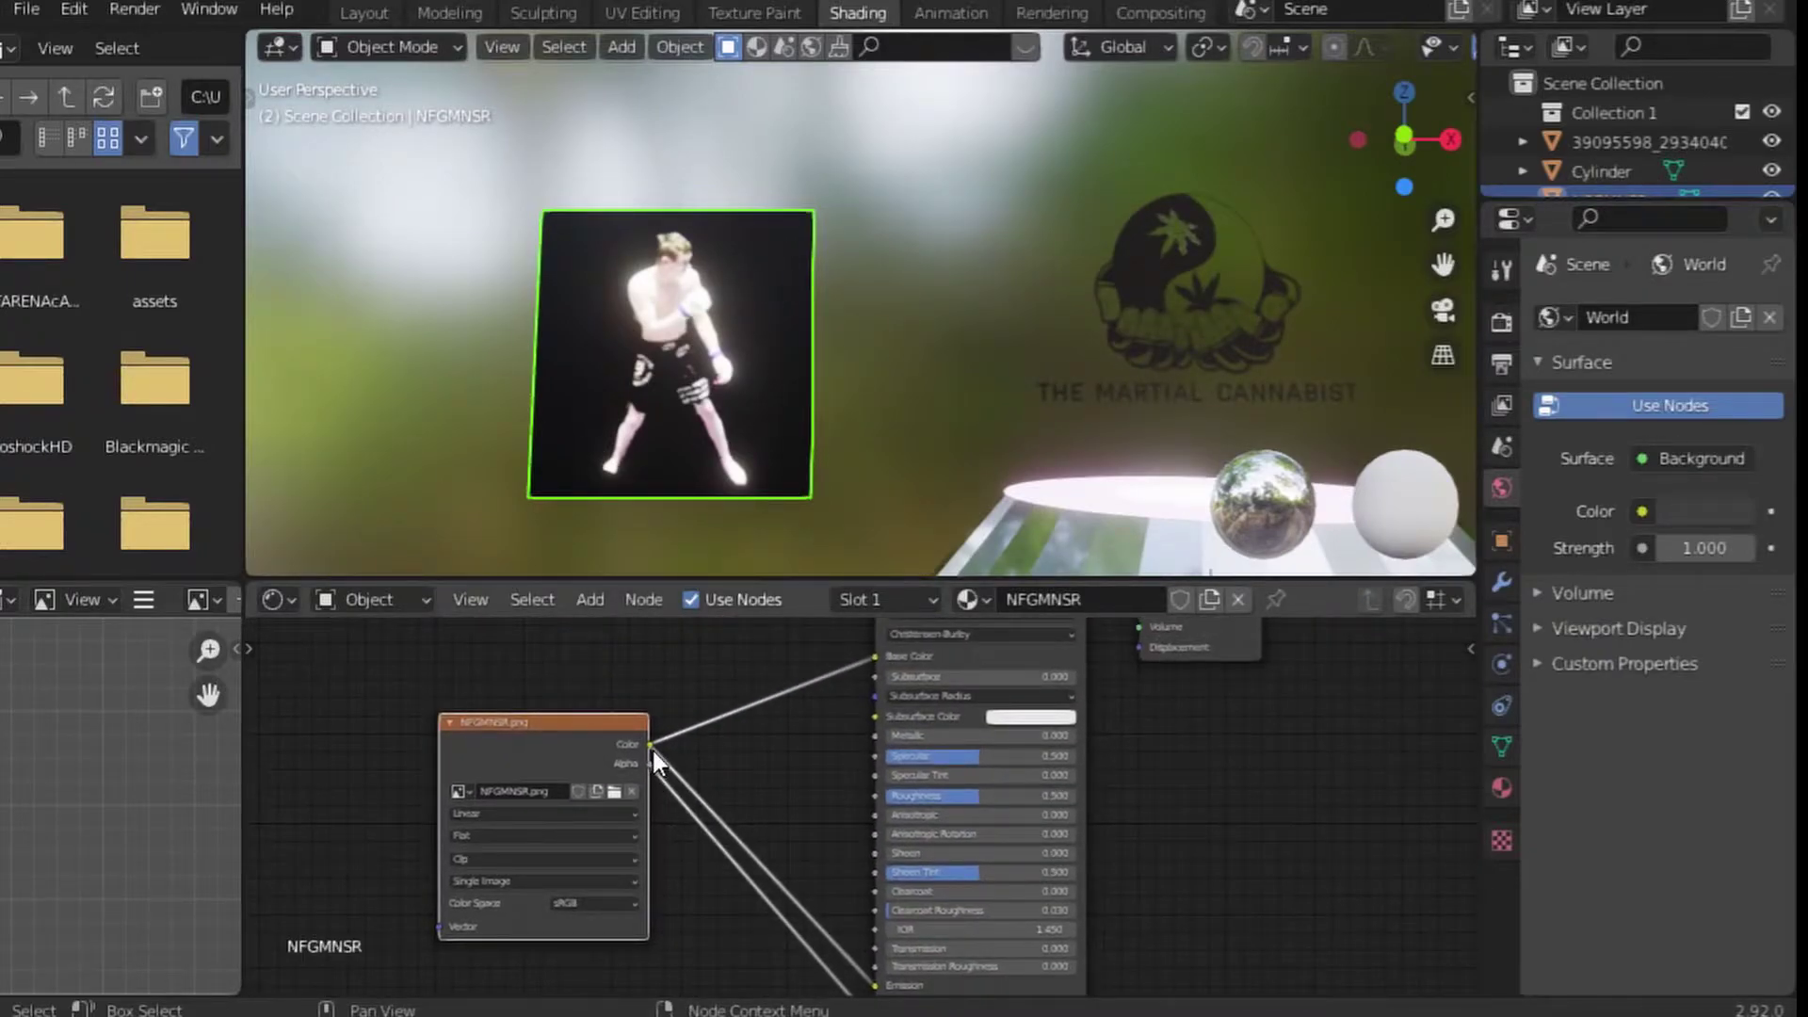
Drive the fighter plane's emission with its image colour at strength 11.2
{"action": "mouse_move", "coordinate": [653, 749]}
{"action": "left_mouse_down"}
{"action": "mouse_move", "coordinate": [864, 1006]}
{"action": "mouse_move", "coordinate": [875, 985]}
{"action": "left_mouse_up"}
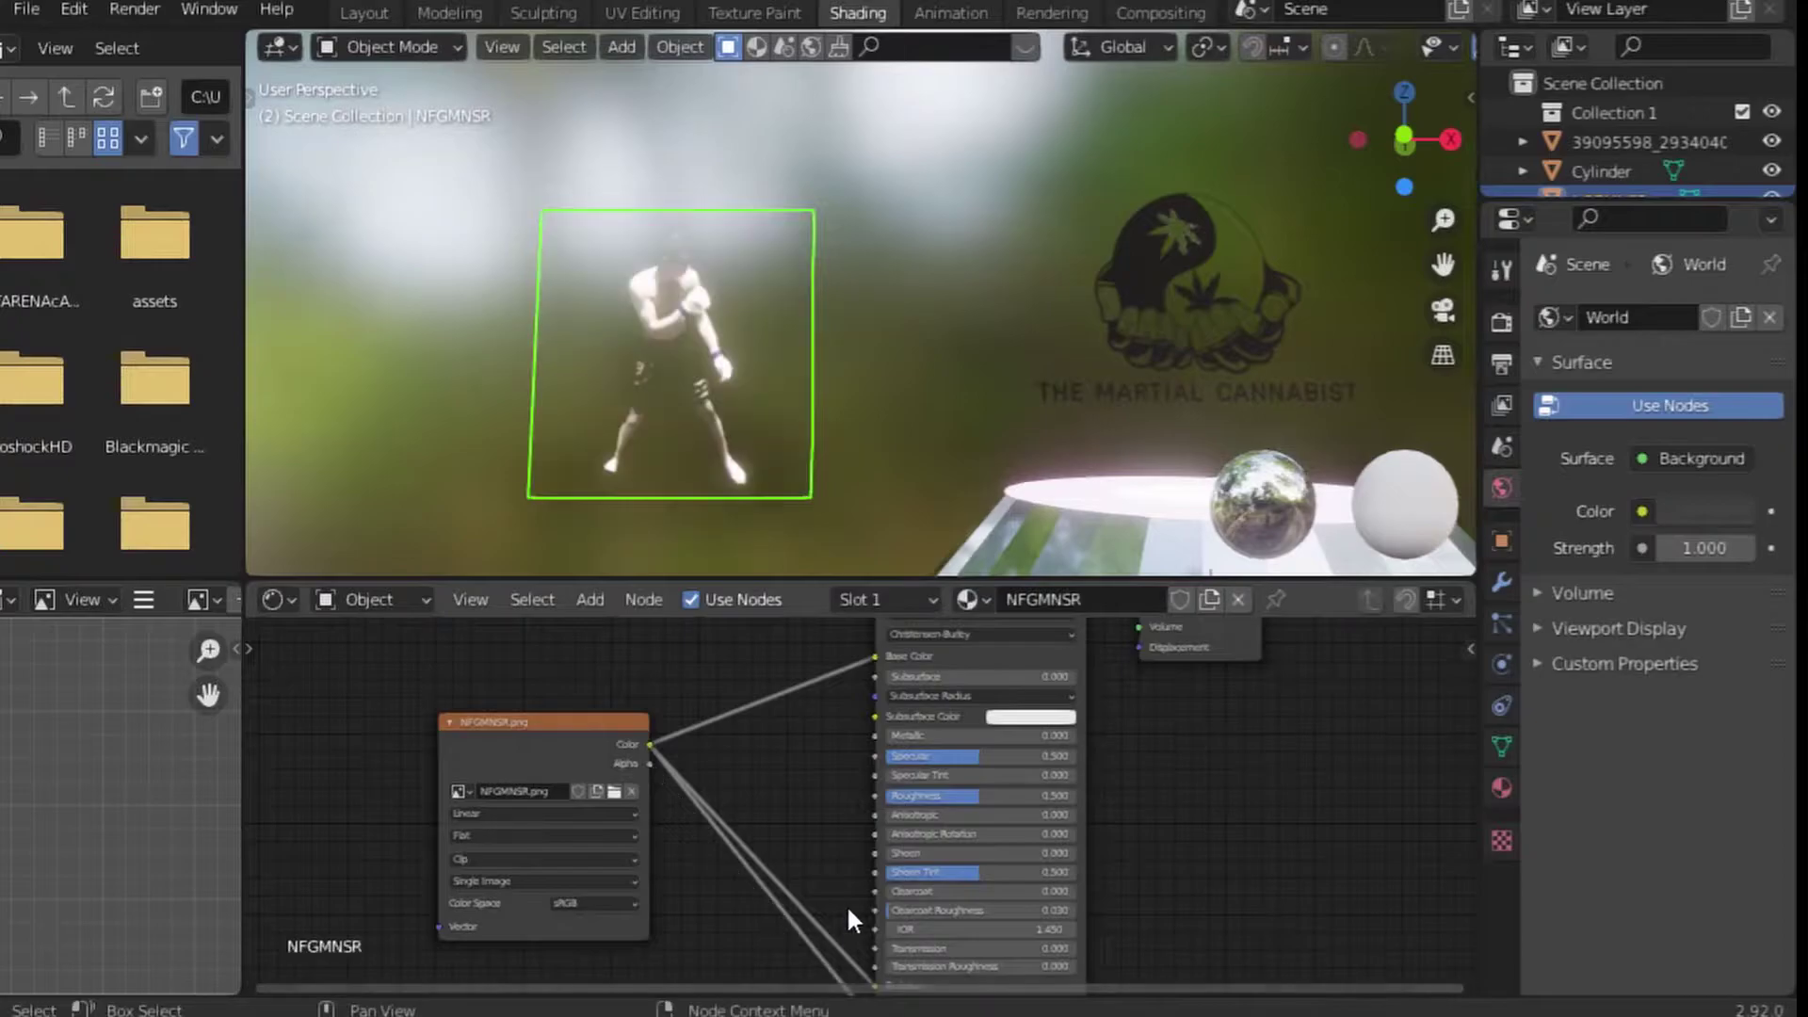
{"action": "middle_click_drag", "start_coordinate": [845, 903], "coordinate": [726, 706]}
{"action": "mouse_move", "coordinate": [669, 385]}
{"action": "middle_mouse_down"}
{"action": "mouse_move", "coordinate": [691, 427]}
{"action": "mouse_move", "coordinate": [812, 396]}
{"action": "middle_mouse_up"}
{"action": "scroll", "coordinate": [693, 422], "scroll_direction": "up", "scroll_amount": 2}
{"action": "left_click_drag", "start_coordinate": [883, 819], "coordinate": [951, 819]}
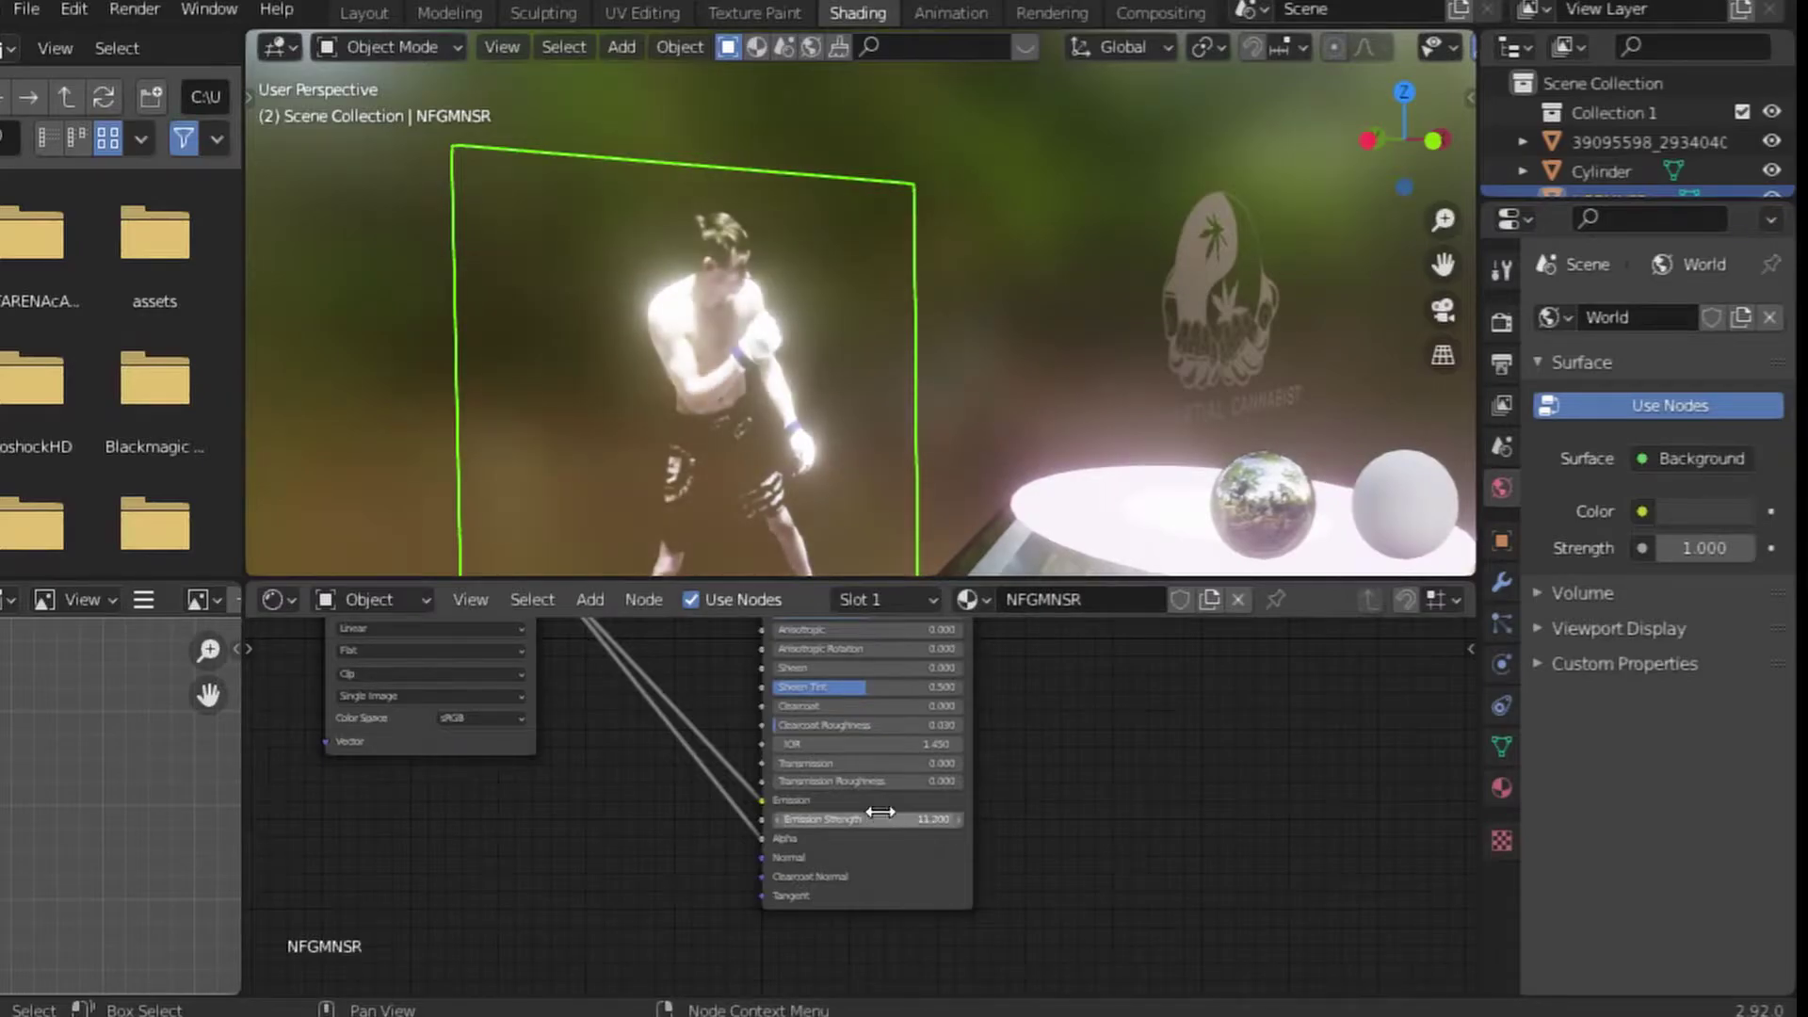
Return to the Layout workspace, centre the platform, and select the Move tool
{"action": "left_click", "coordinate": [380, 15]}
{"action": "middle_click_drag", "start_coordinate": [944, 433], "coordinate": [499, 356], "text": "shift"}
{"action": "left_click", "coordinate": [31, 216]}
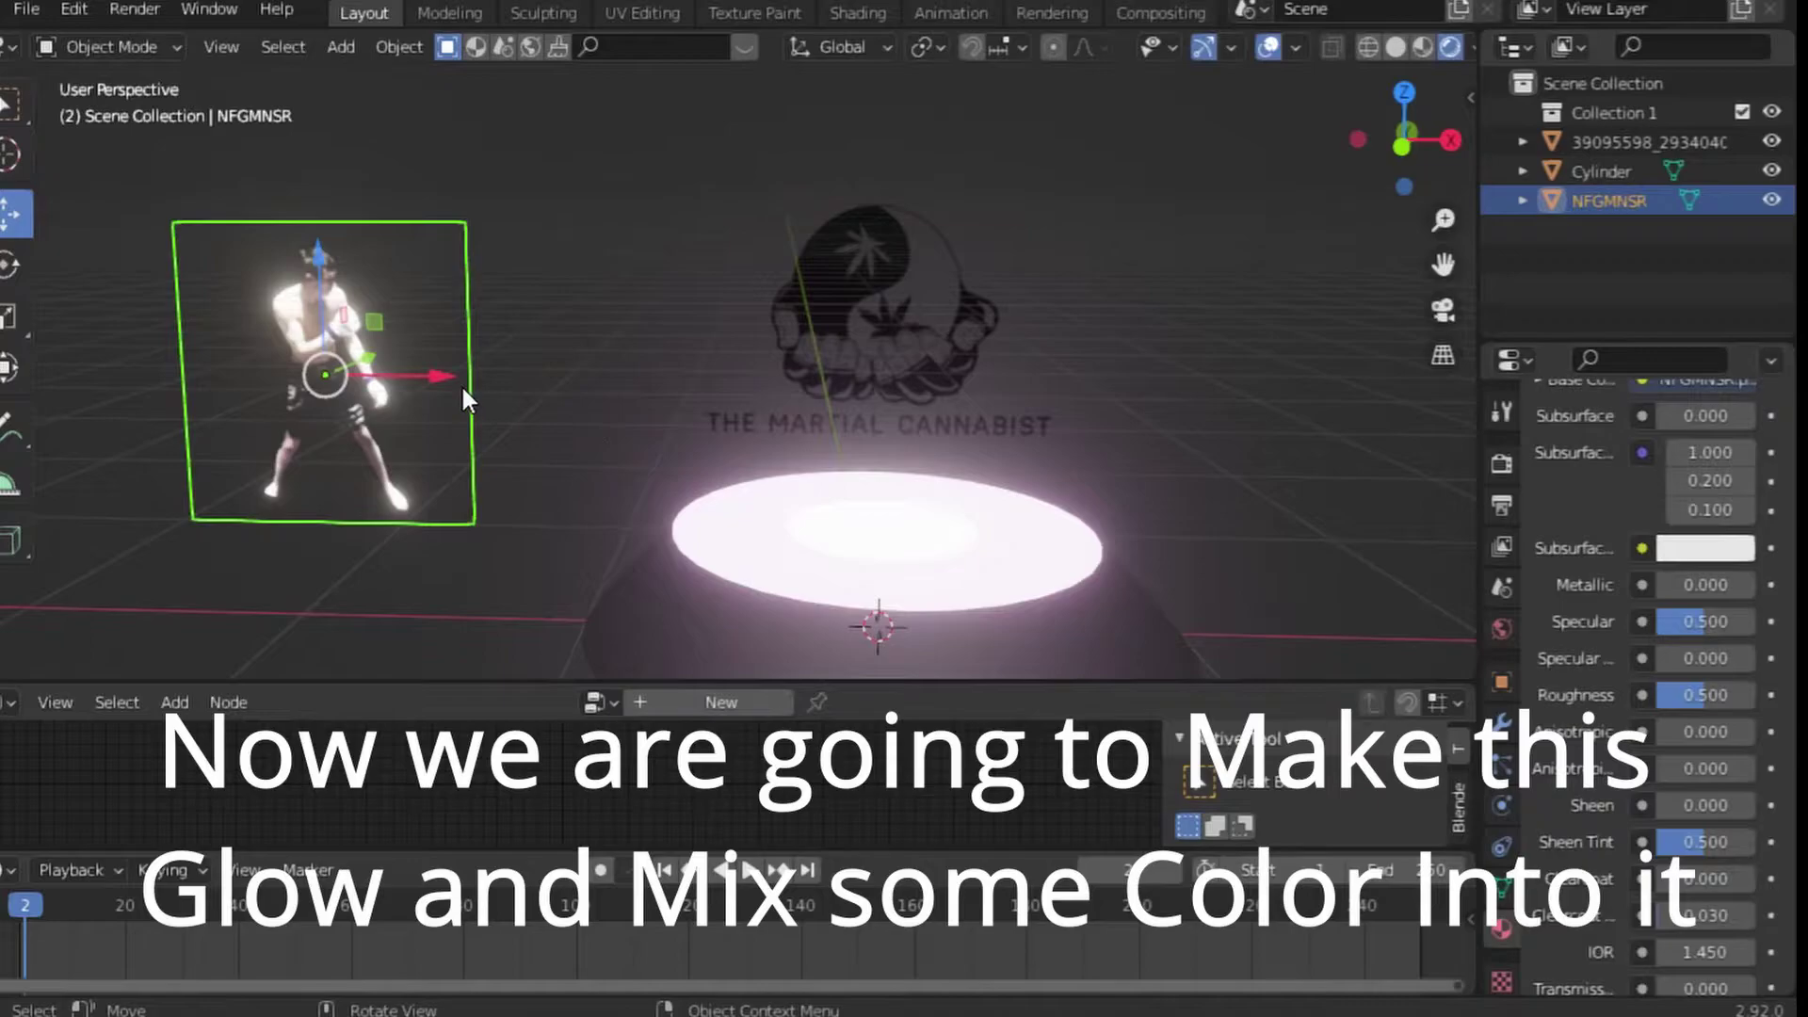
Move the fighter figure far left, then feed the logo Image Texture Color into Emission
{"action": "left_click_drag", "start_coordinate": [462, 389], "coordinate": [46, 395]}
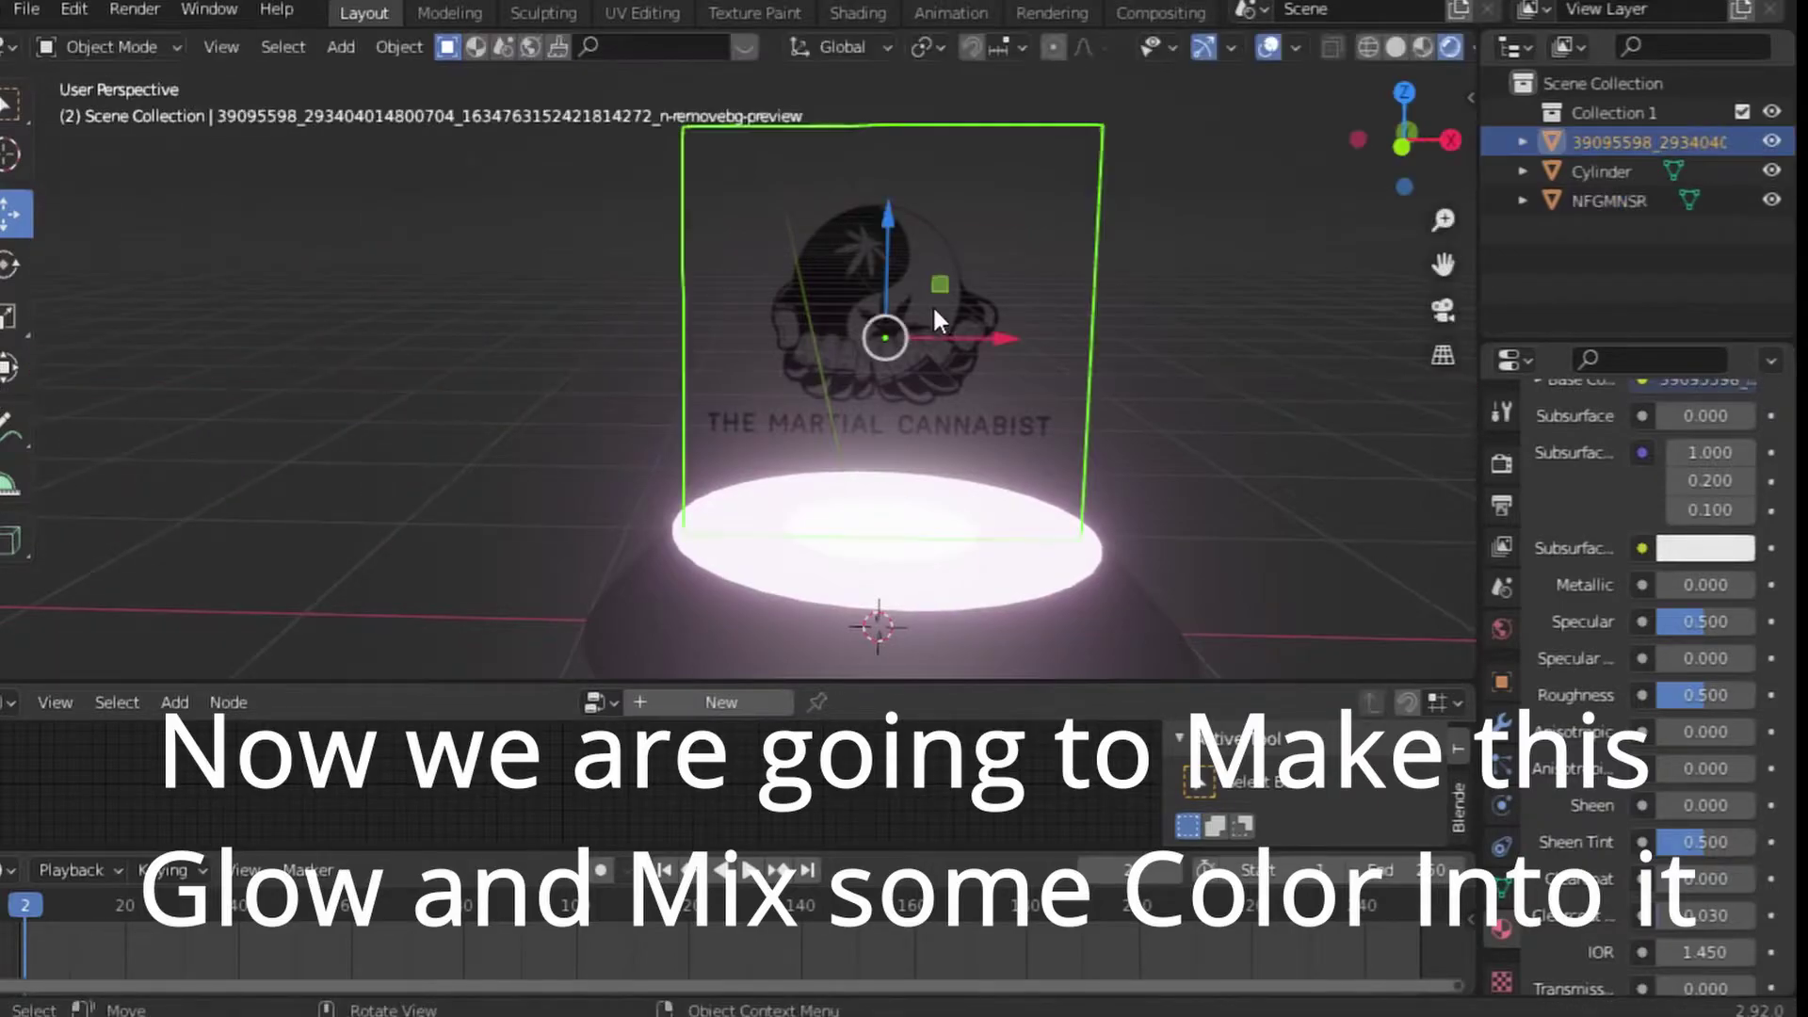
{"action": "left_click", "coordinate": [857, 12]}
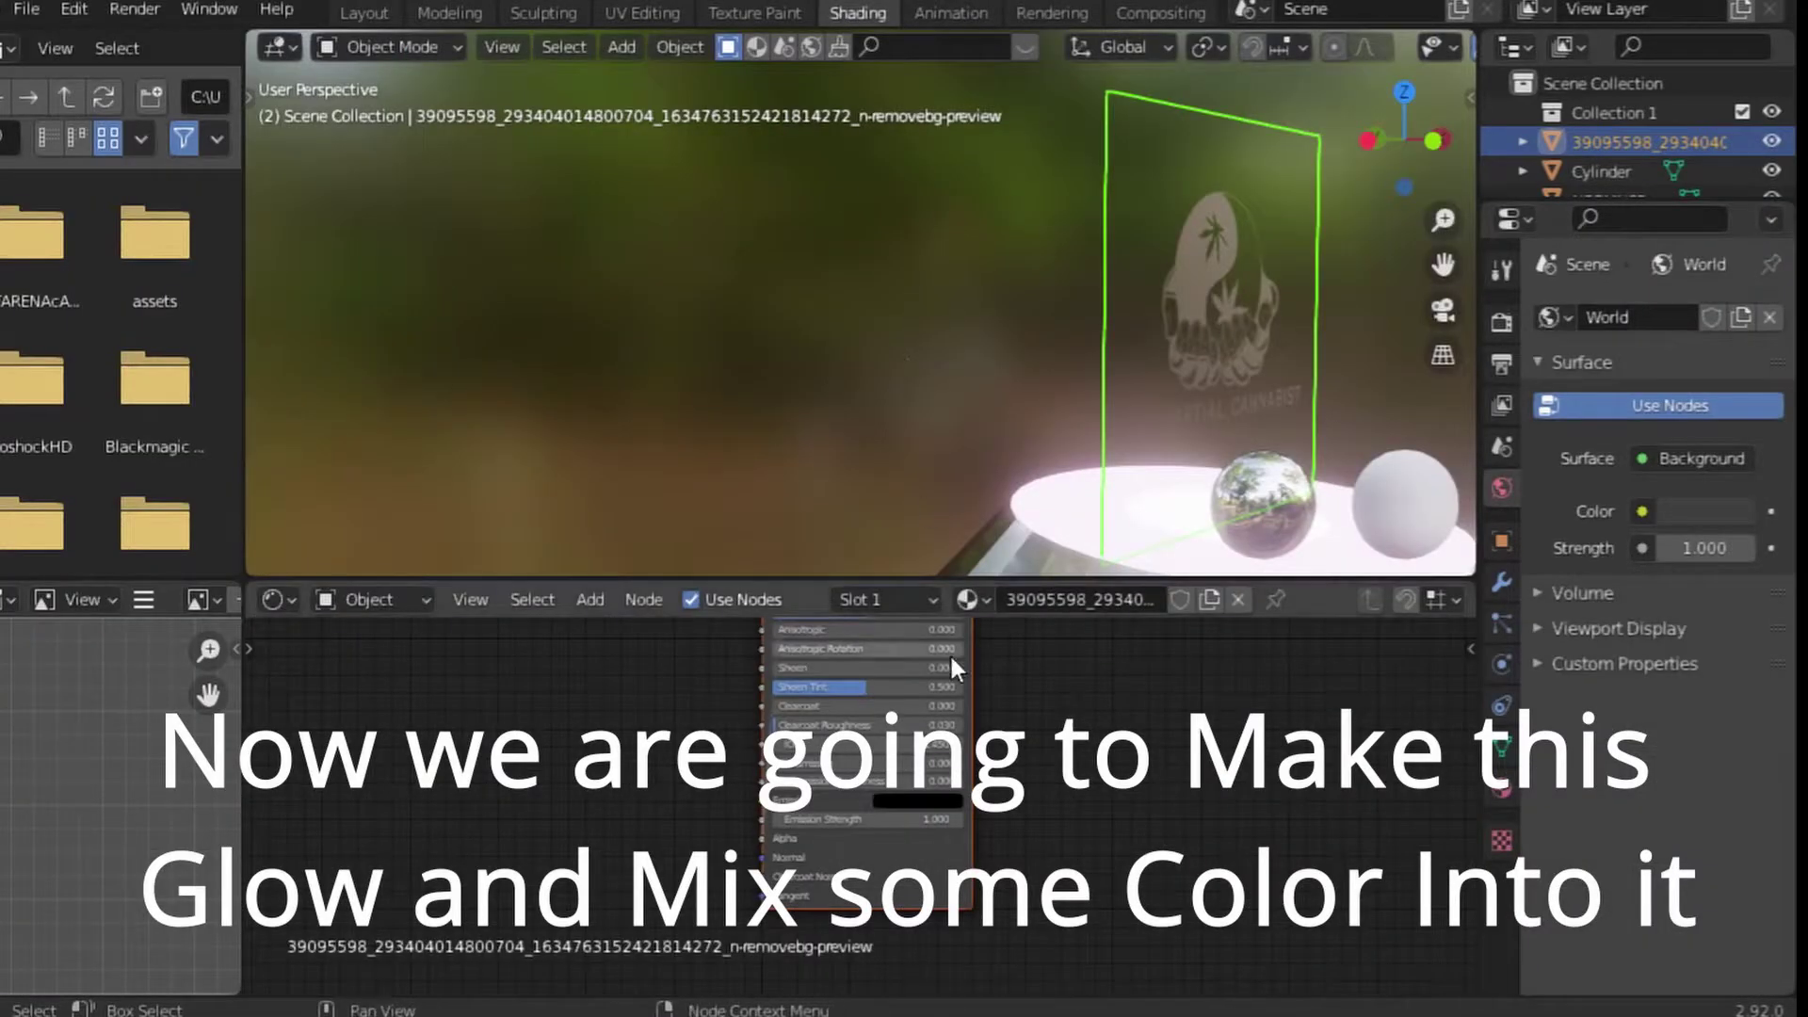
{"action": "scroll", "coordinate": [950, 652], "scroll_direction": "down", "scroll_amount": 3}
{"action": "scroll", "coordinate": [659, 788], "scroll_direction": "up", "scroll_amount": 1}
{"action": "left_click_drag", "start_coordinate": [687, 791], "coordinate": [448, 861]}
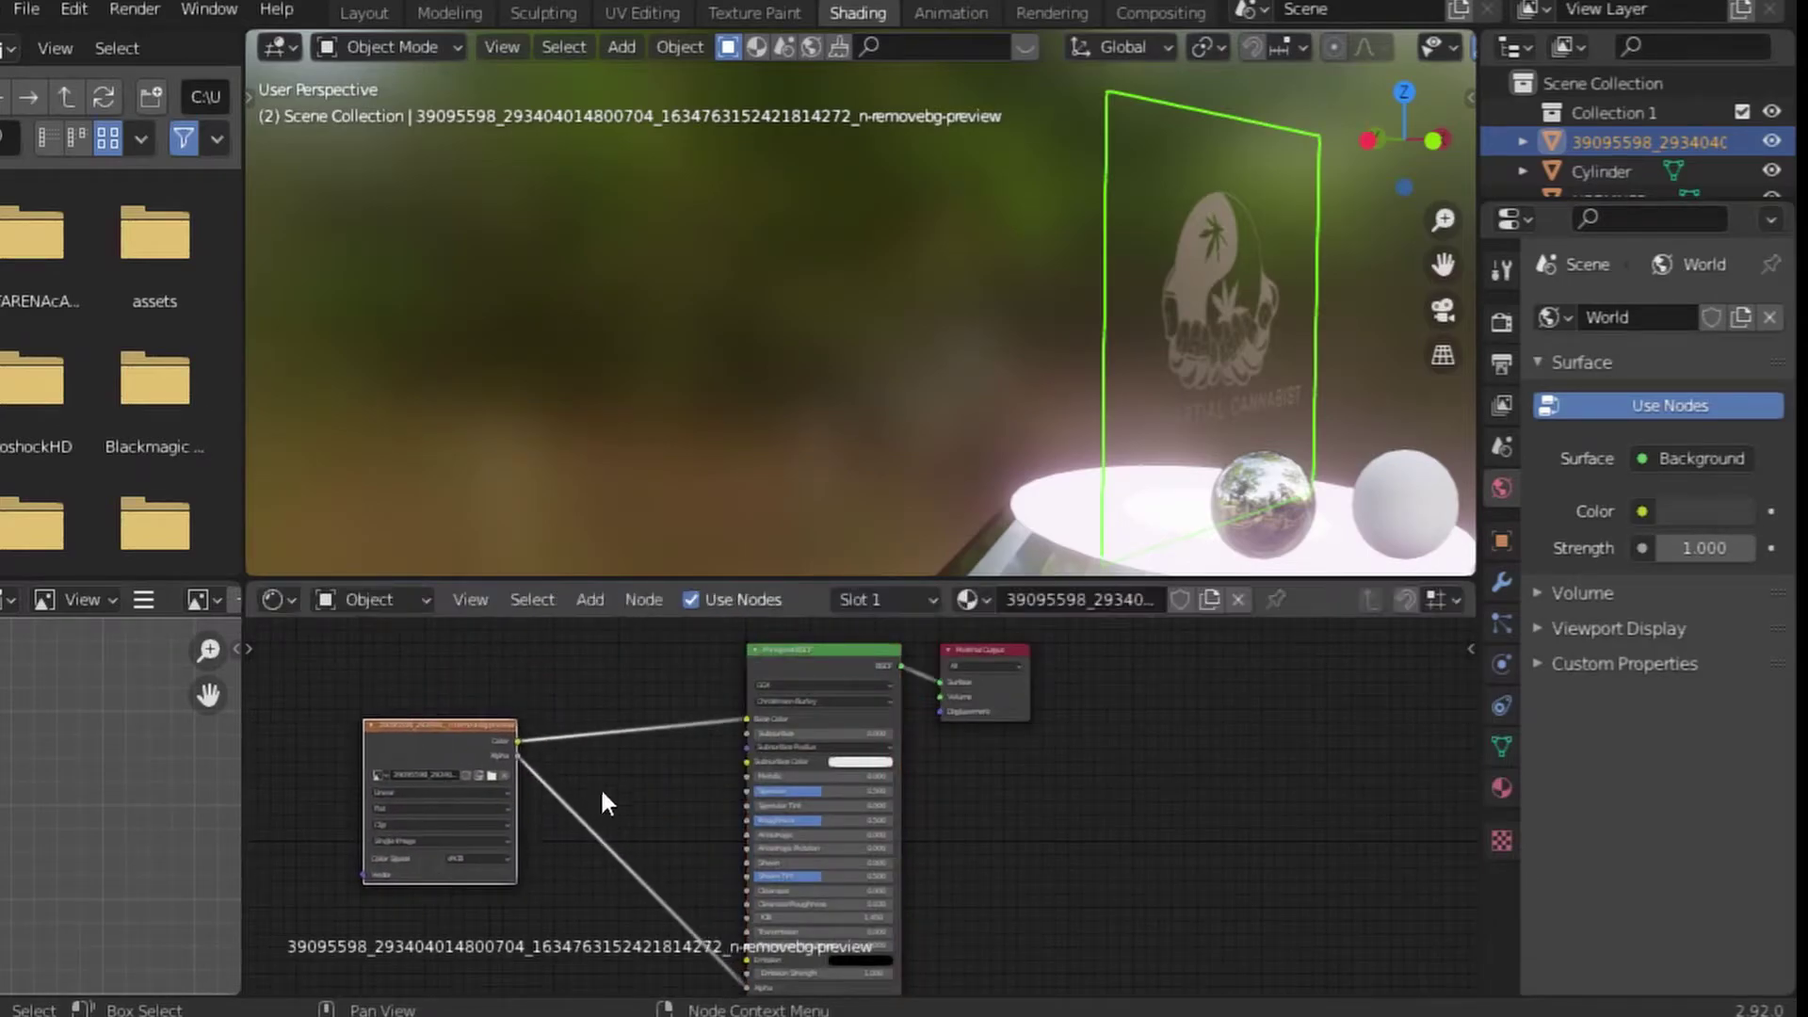
{"action": "middle_click_drag", "start_coordinate": [527, 749], "coordinate": [560, 674]}
{"action": "left_click_drag", "start_coordinate": [784, 877], "coordinate": [788, 876]}
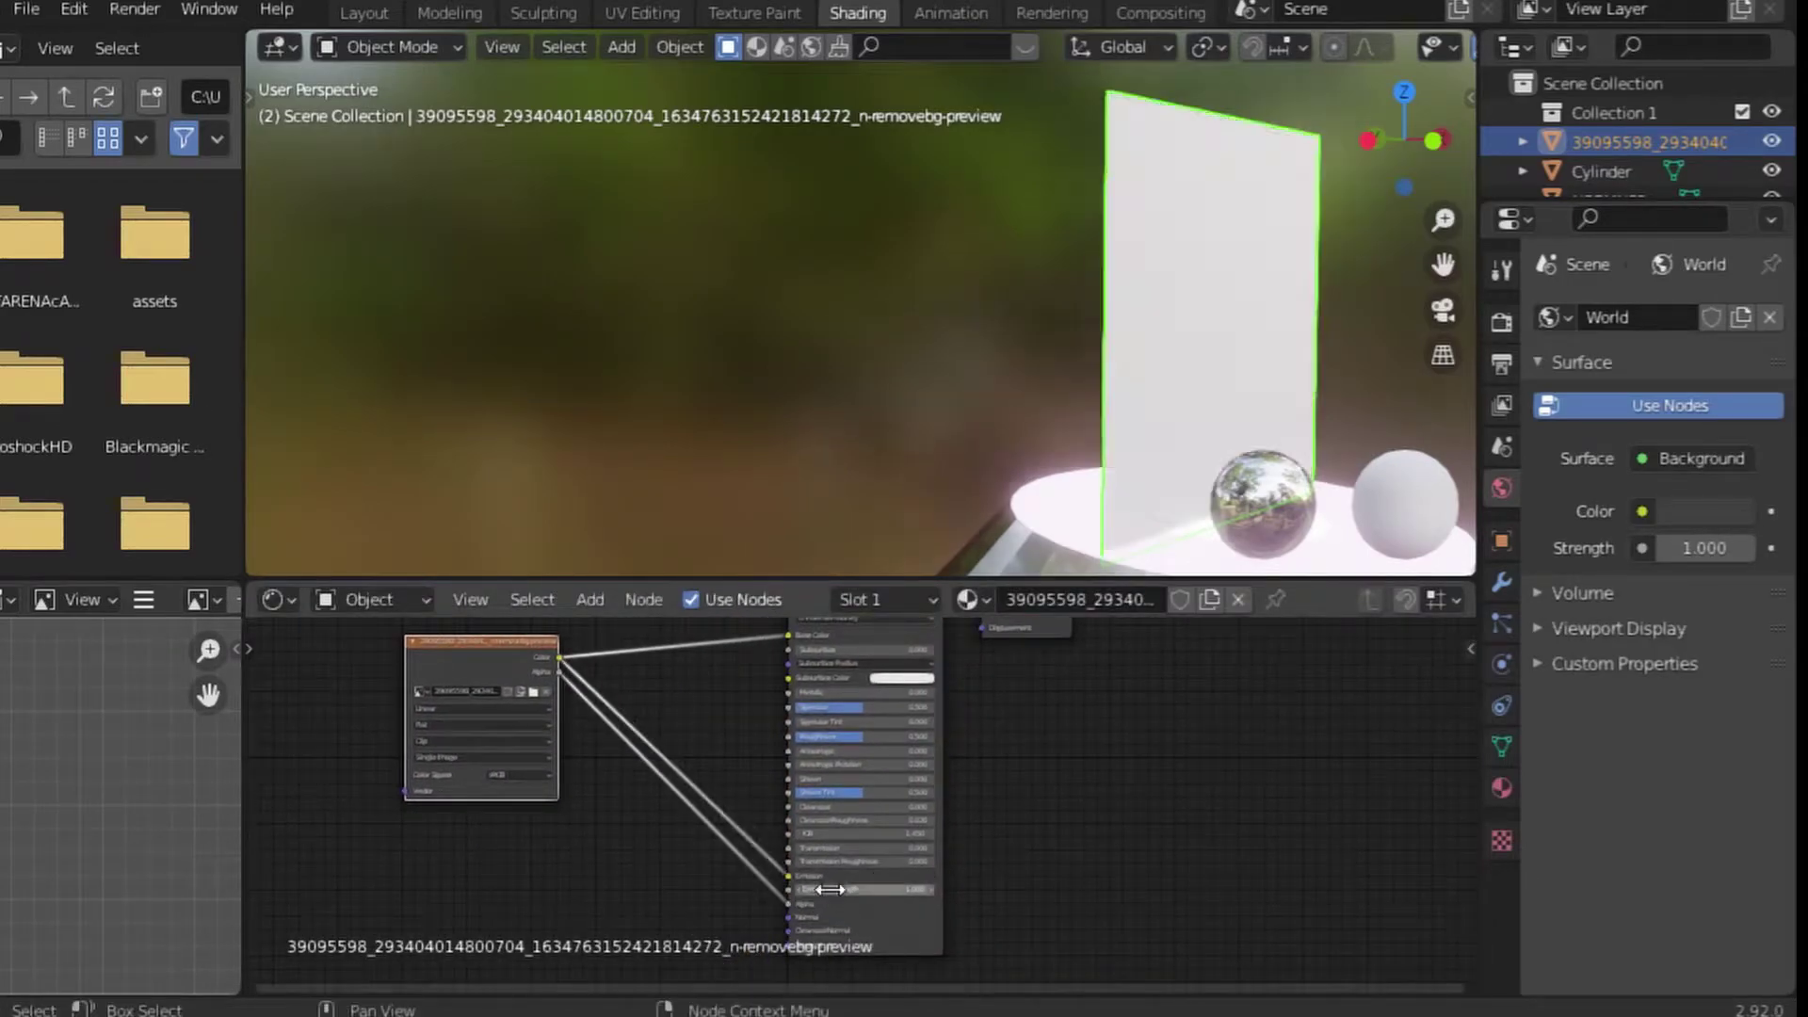
View the logo plane front-on and raise its Emission Strength until it glows white
{"action": "middle_click_drag", "start_coordinate": [862, 388], "coordinate": [1066, 307]}
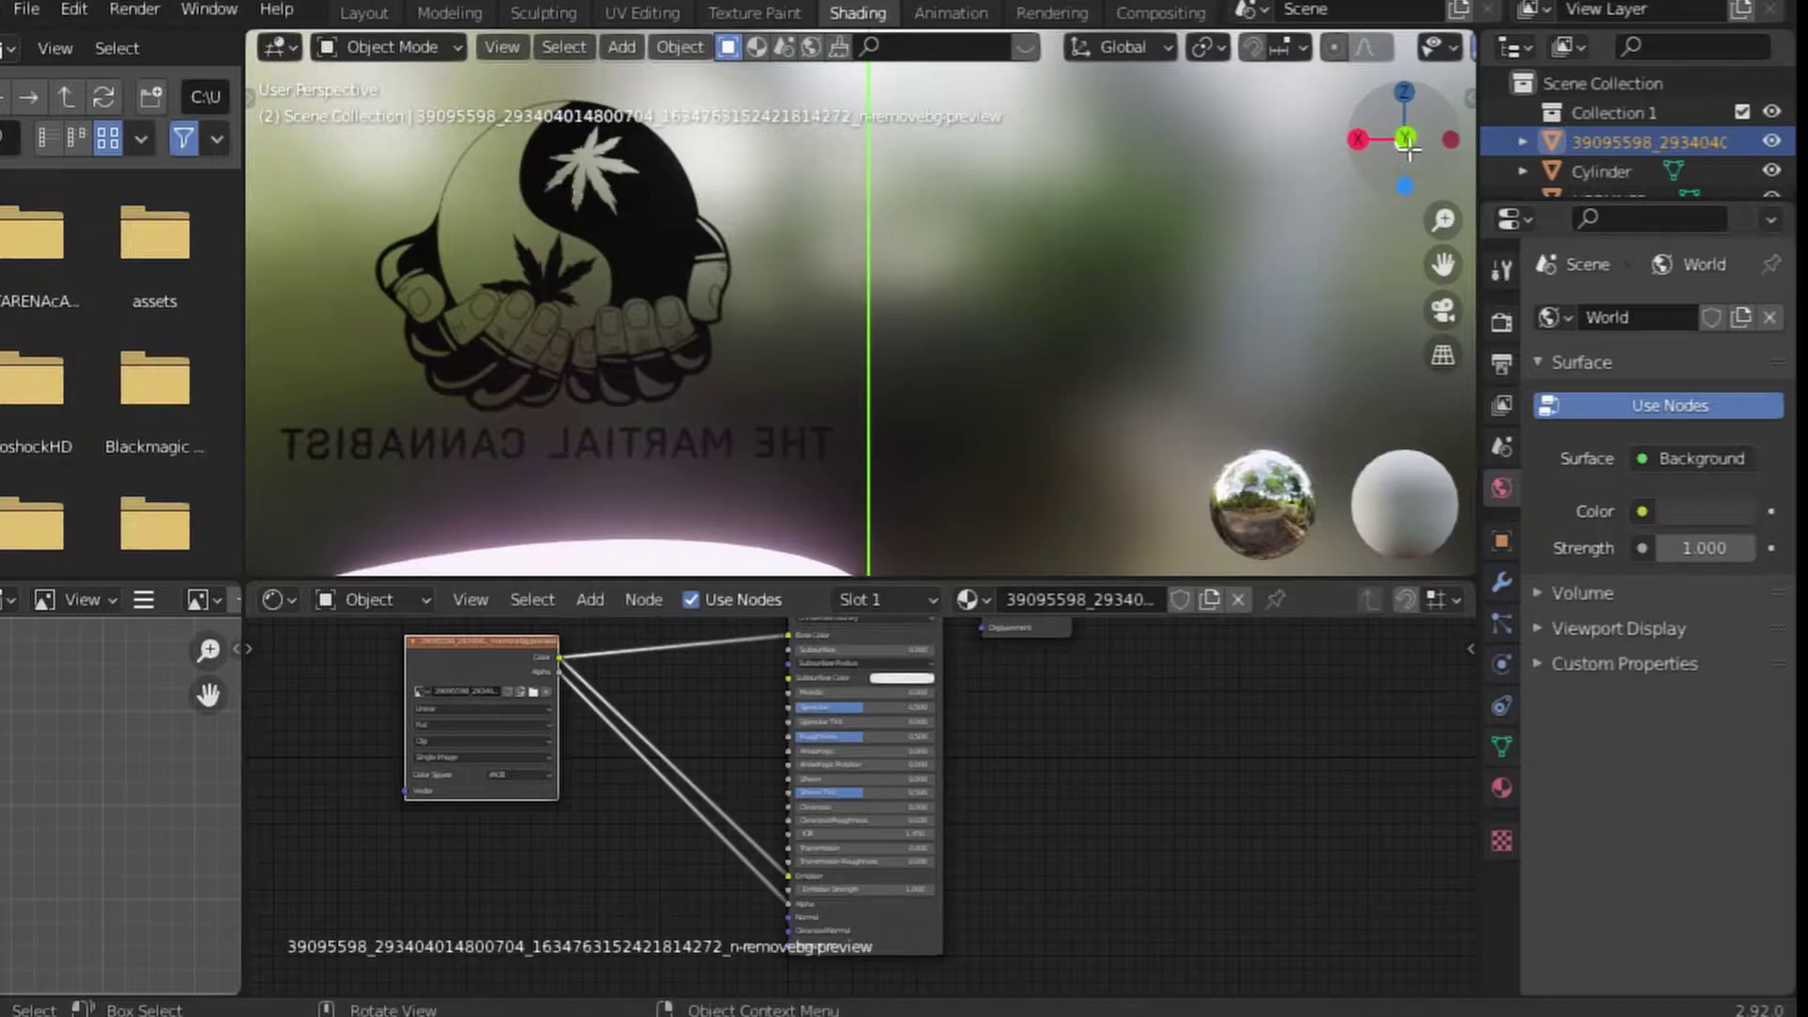
{"action": "left_click", "coordinate": [1405, 138]}
{"action": "left_click_drag", "start_coordinate": [1405, 139], "coordinate": [1384, 150]}
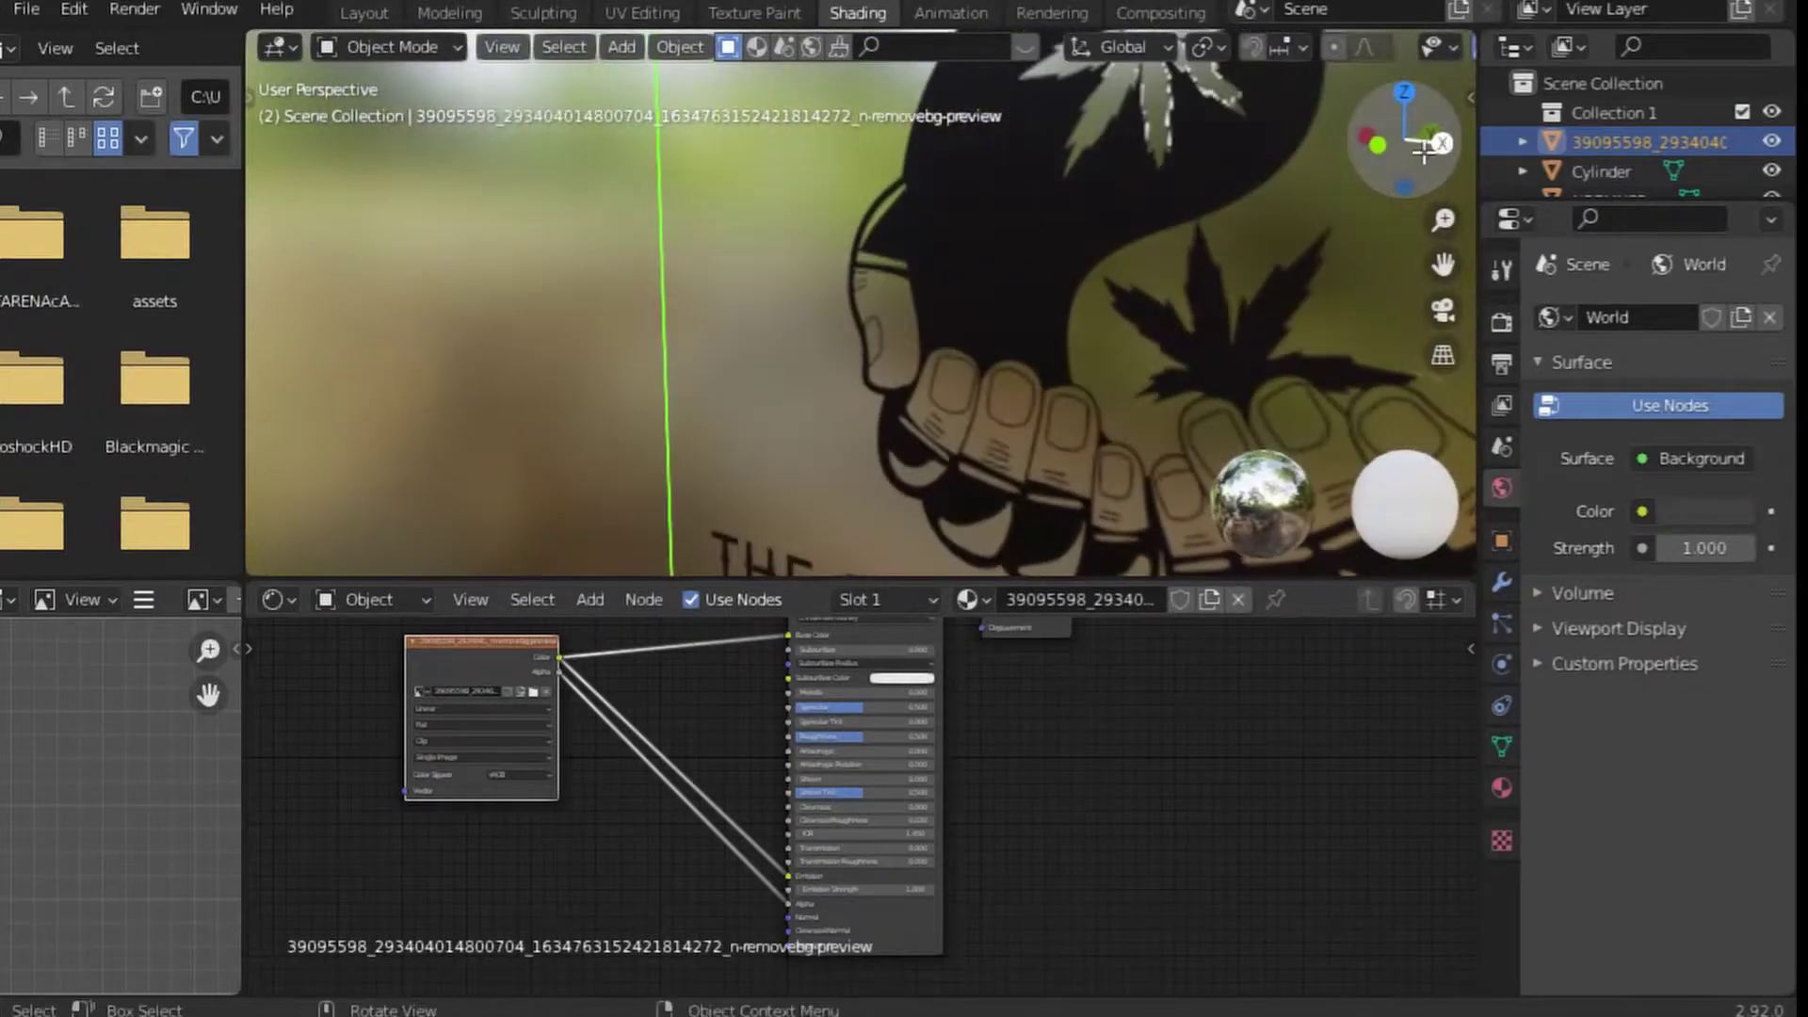
{"action": "key", "text": "KP_1"}
{"action": "scroll", "coordinate": [1142, 325], "scroll_direction": "down", "scroll_amount": 3}
{"action": "scroll", "coordinate": [812, 334], "scroll_direction": "up", "scroll_amount": 3}
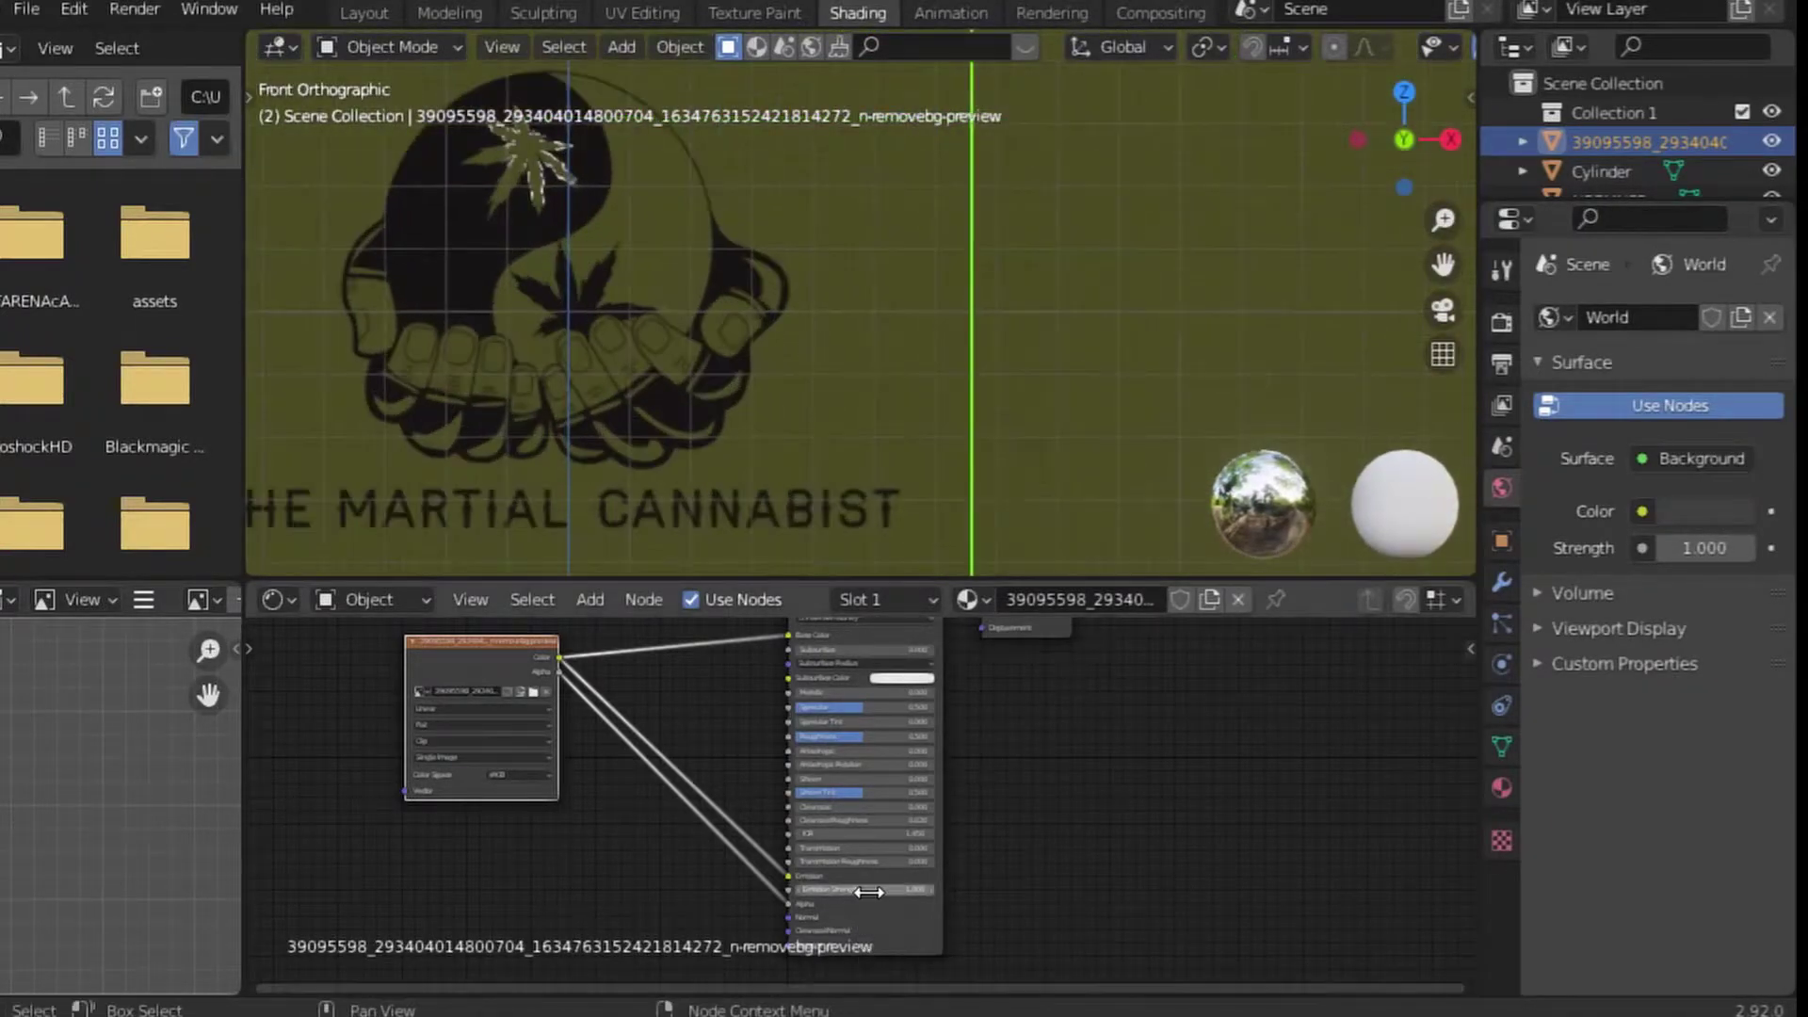
{"action": "left_click_drag", "start_coordinate": [862, 889], "coordinate": [1036, 889]}
{"action": "left_click_drag", "start_coordinate": [868, 889], "coordinate": [1036, 889]}
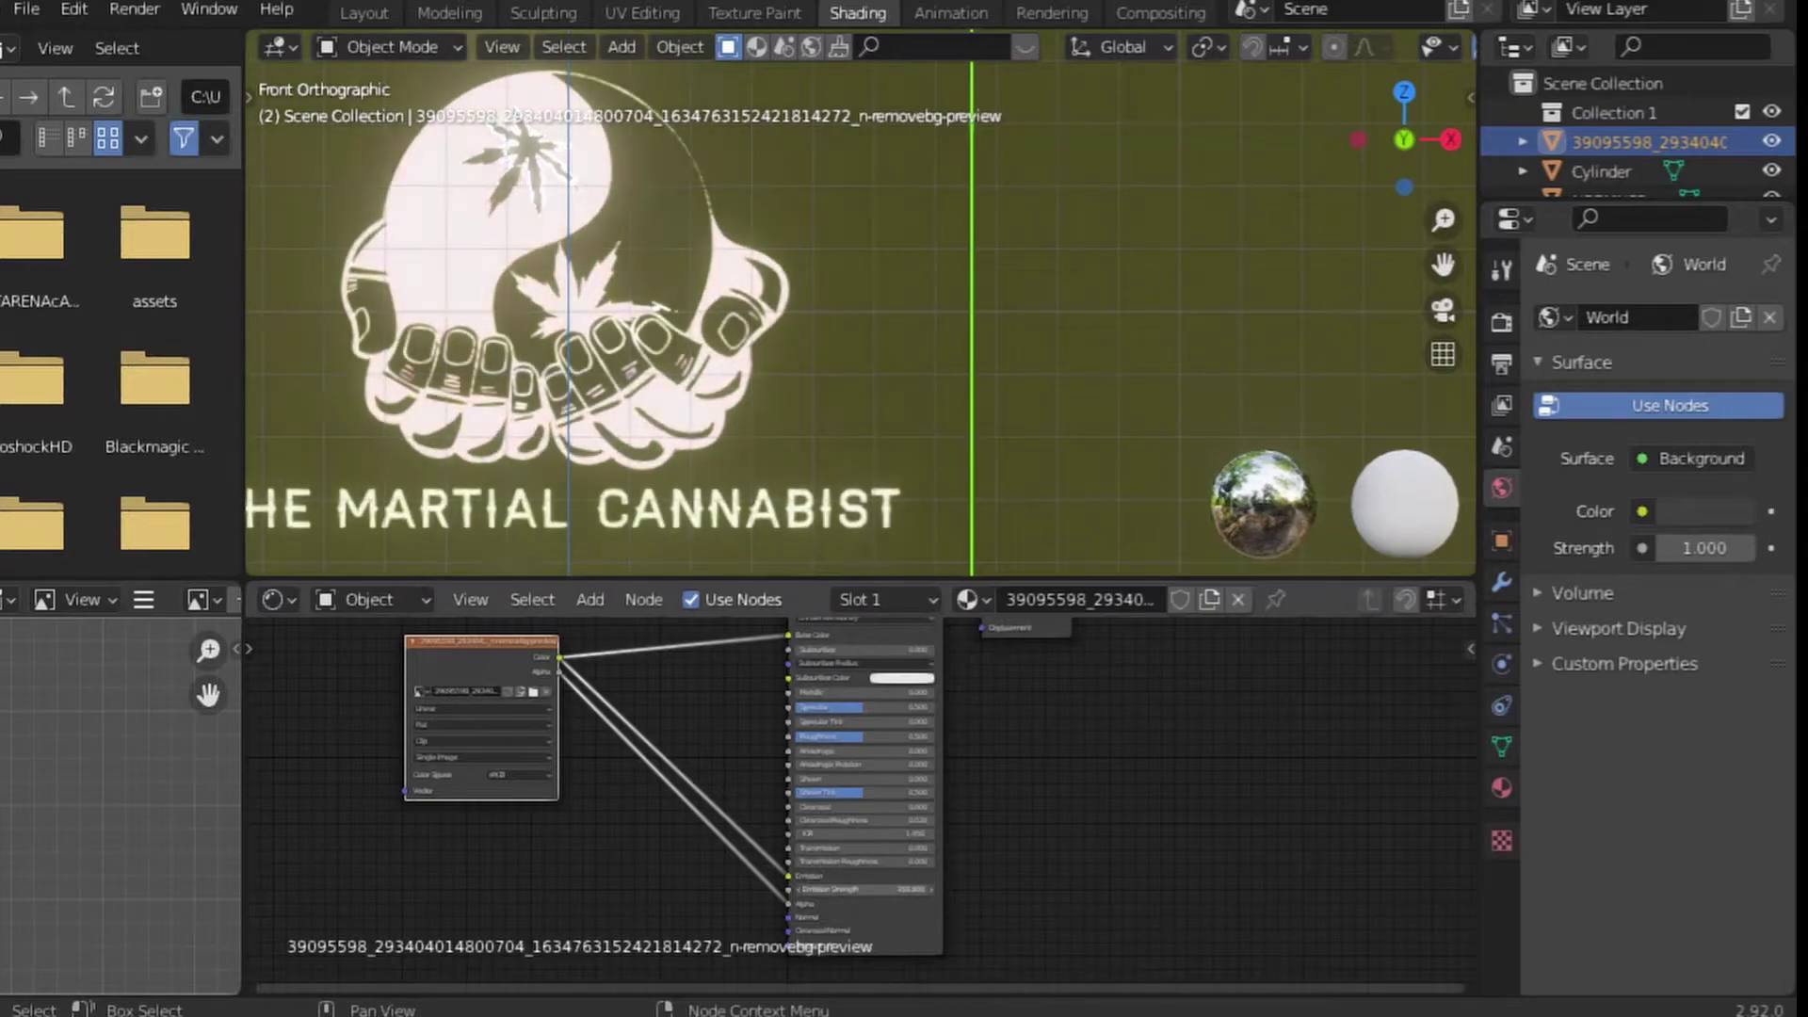
In Layout, lift the logo plane higher along Z above the platform
{"action": "left_click", "coordinate": [360, 11]}
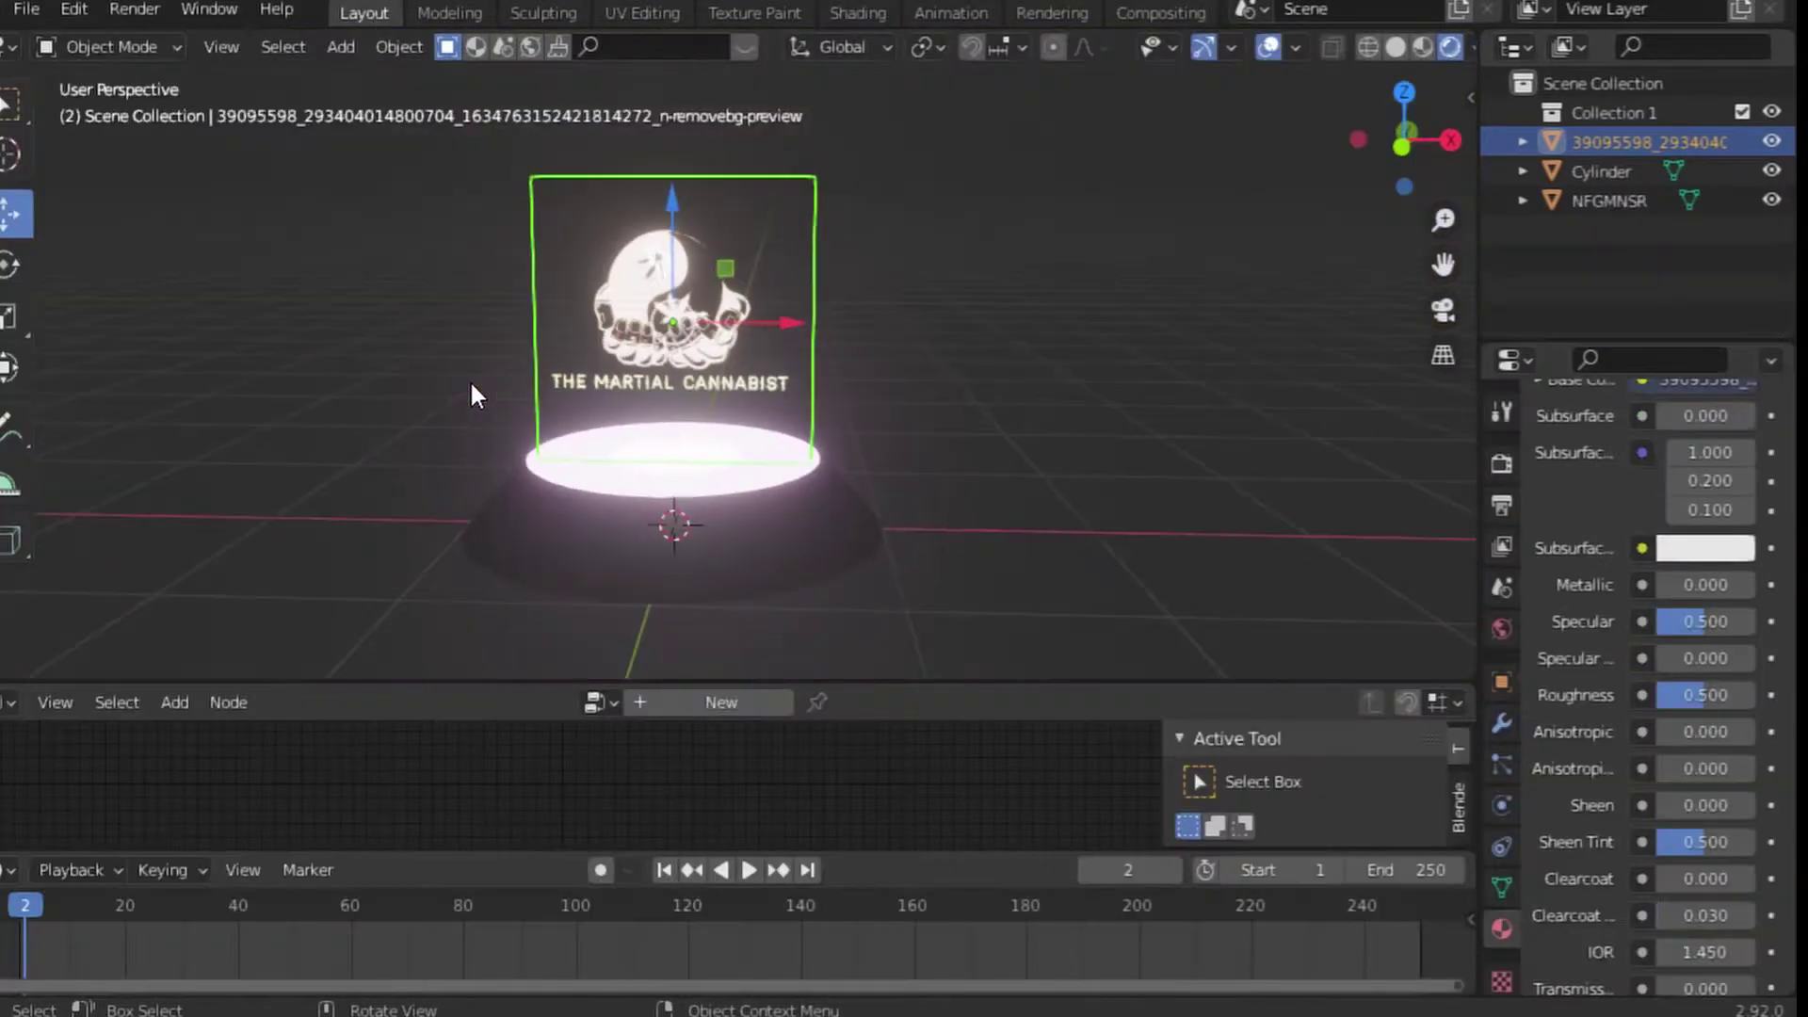
{"action": "left_click_drag", "start_coordinate": [651, 219], "coordinate": [657, 195]}
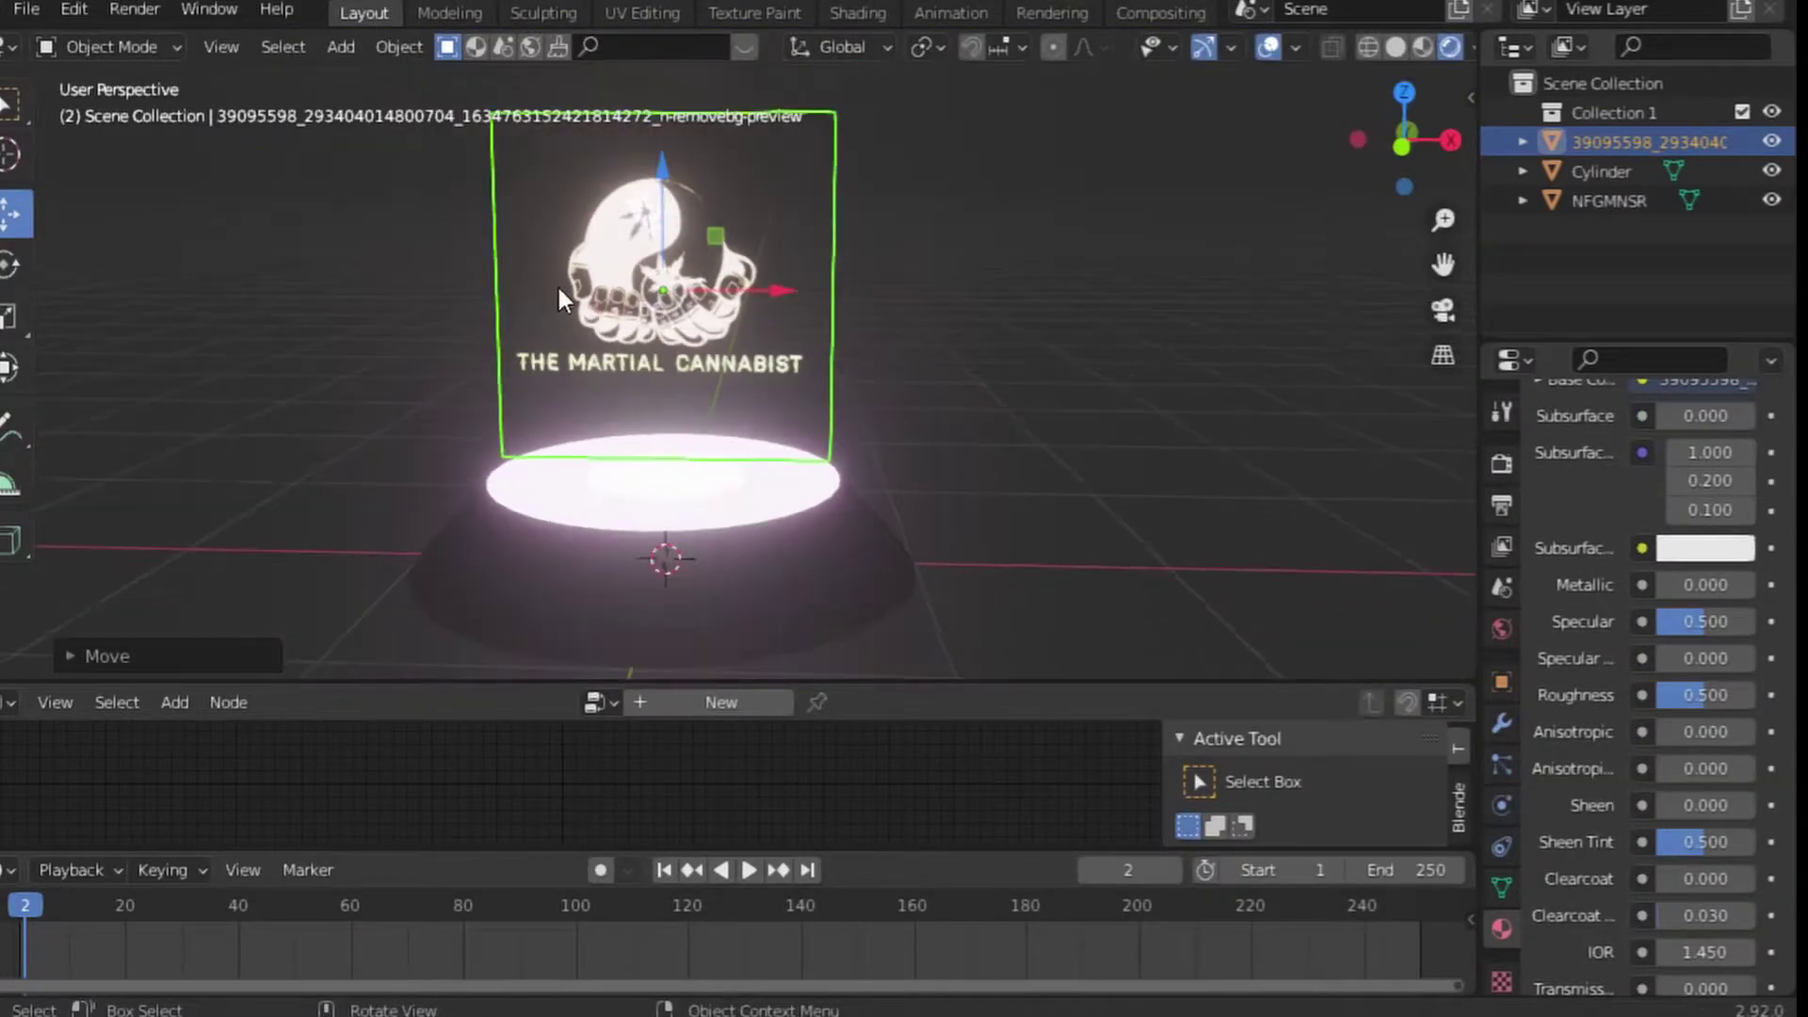
{"action": "scroll", "coordinate": [557, 284], "scroll_direction": "down", "scroll_amount": 2}
{"action": "left_click", "coordinate": [846, 13]}
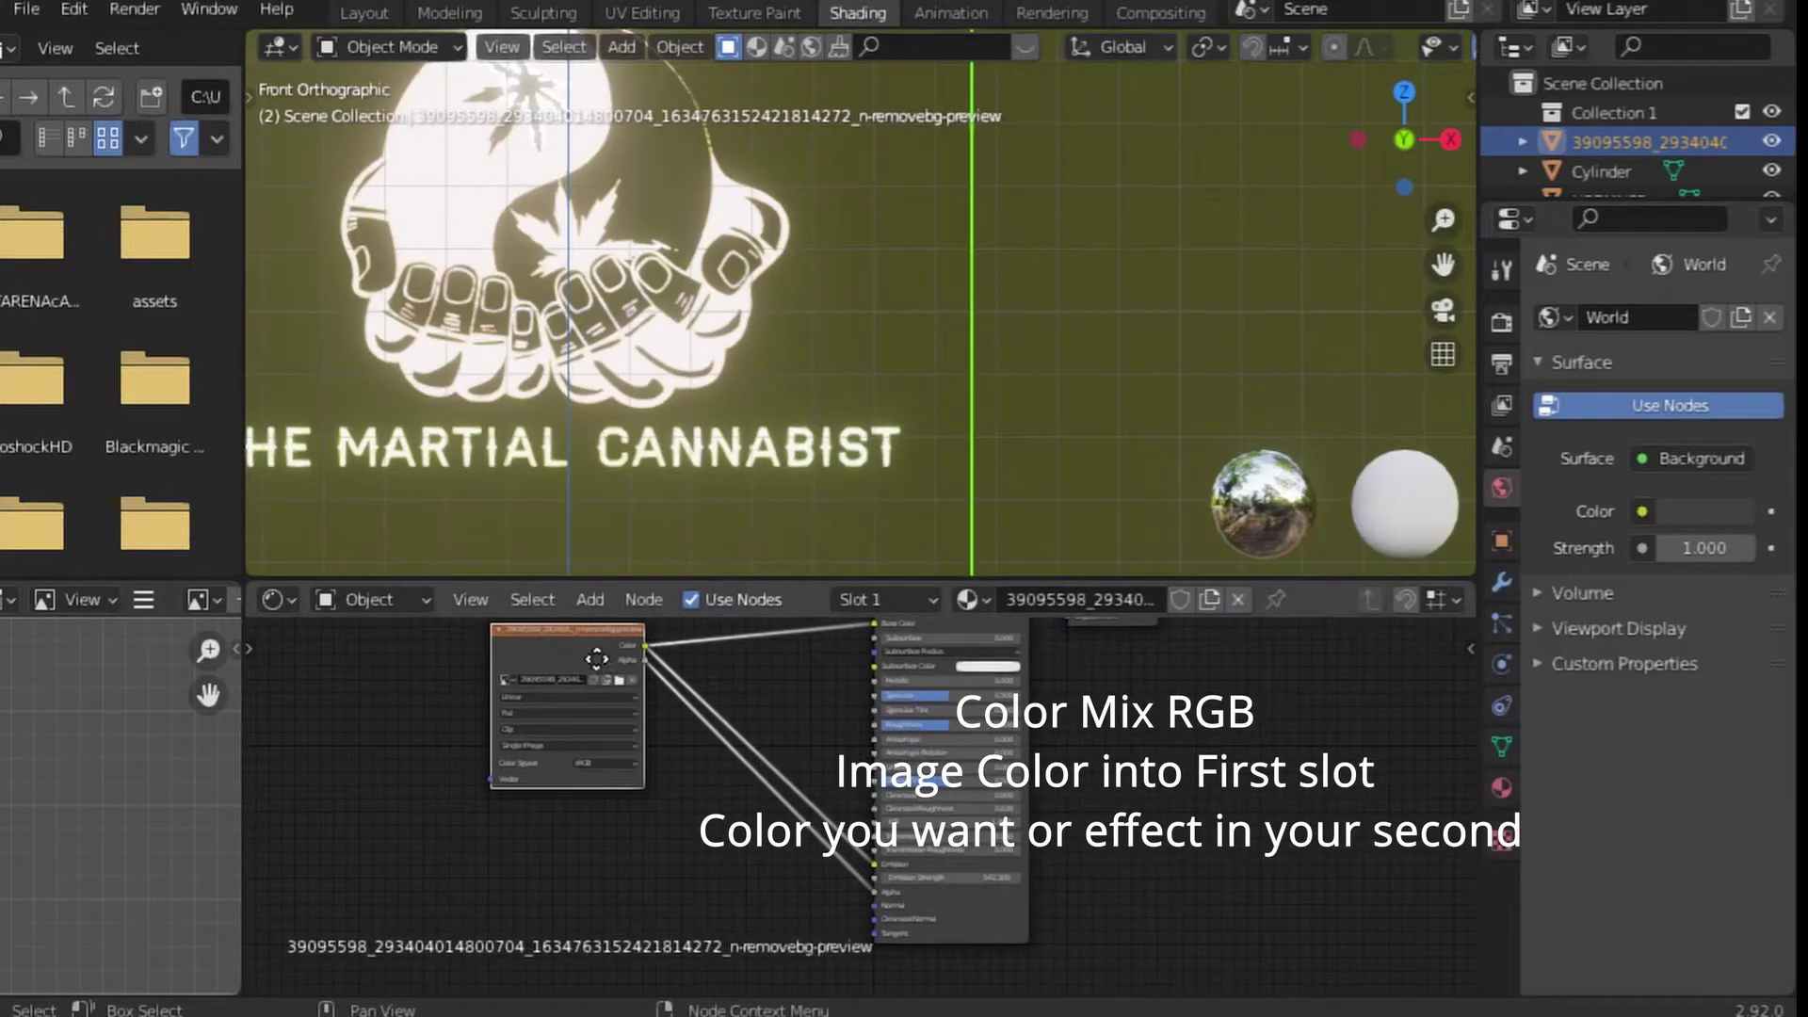
Insert a MixRGB node into the link between the logo image and Emission
{"action": "left_click_drag", "start_coordinate": [707, 688], "coordinate": [698, 756]}
{"action": "middle_click_drag", "start_coordinate": [698, 756], "coordinate": [728, 747]}
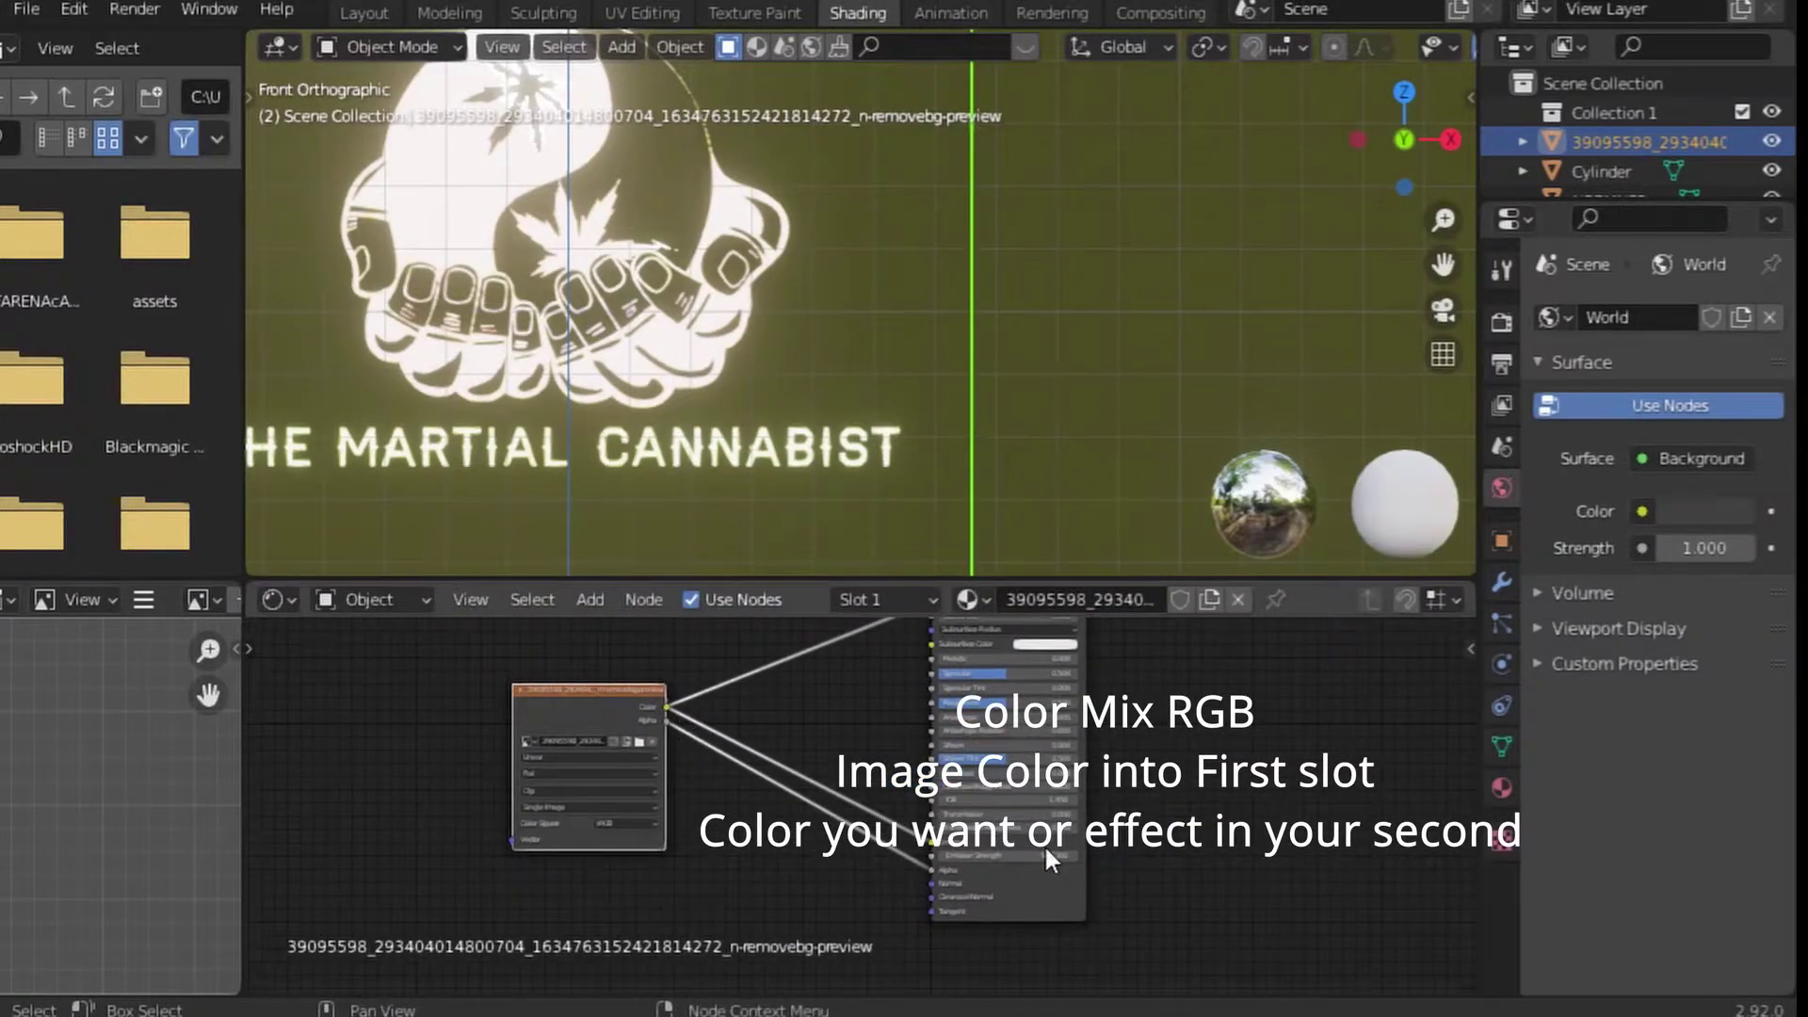
{"action": "left_click", "coordinate": [586, 605]}
{"action": "mouse_move", "coordinate": [629, 793]}
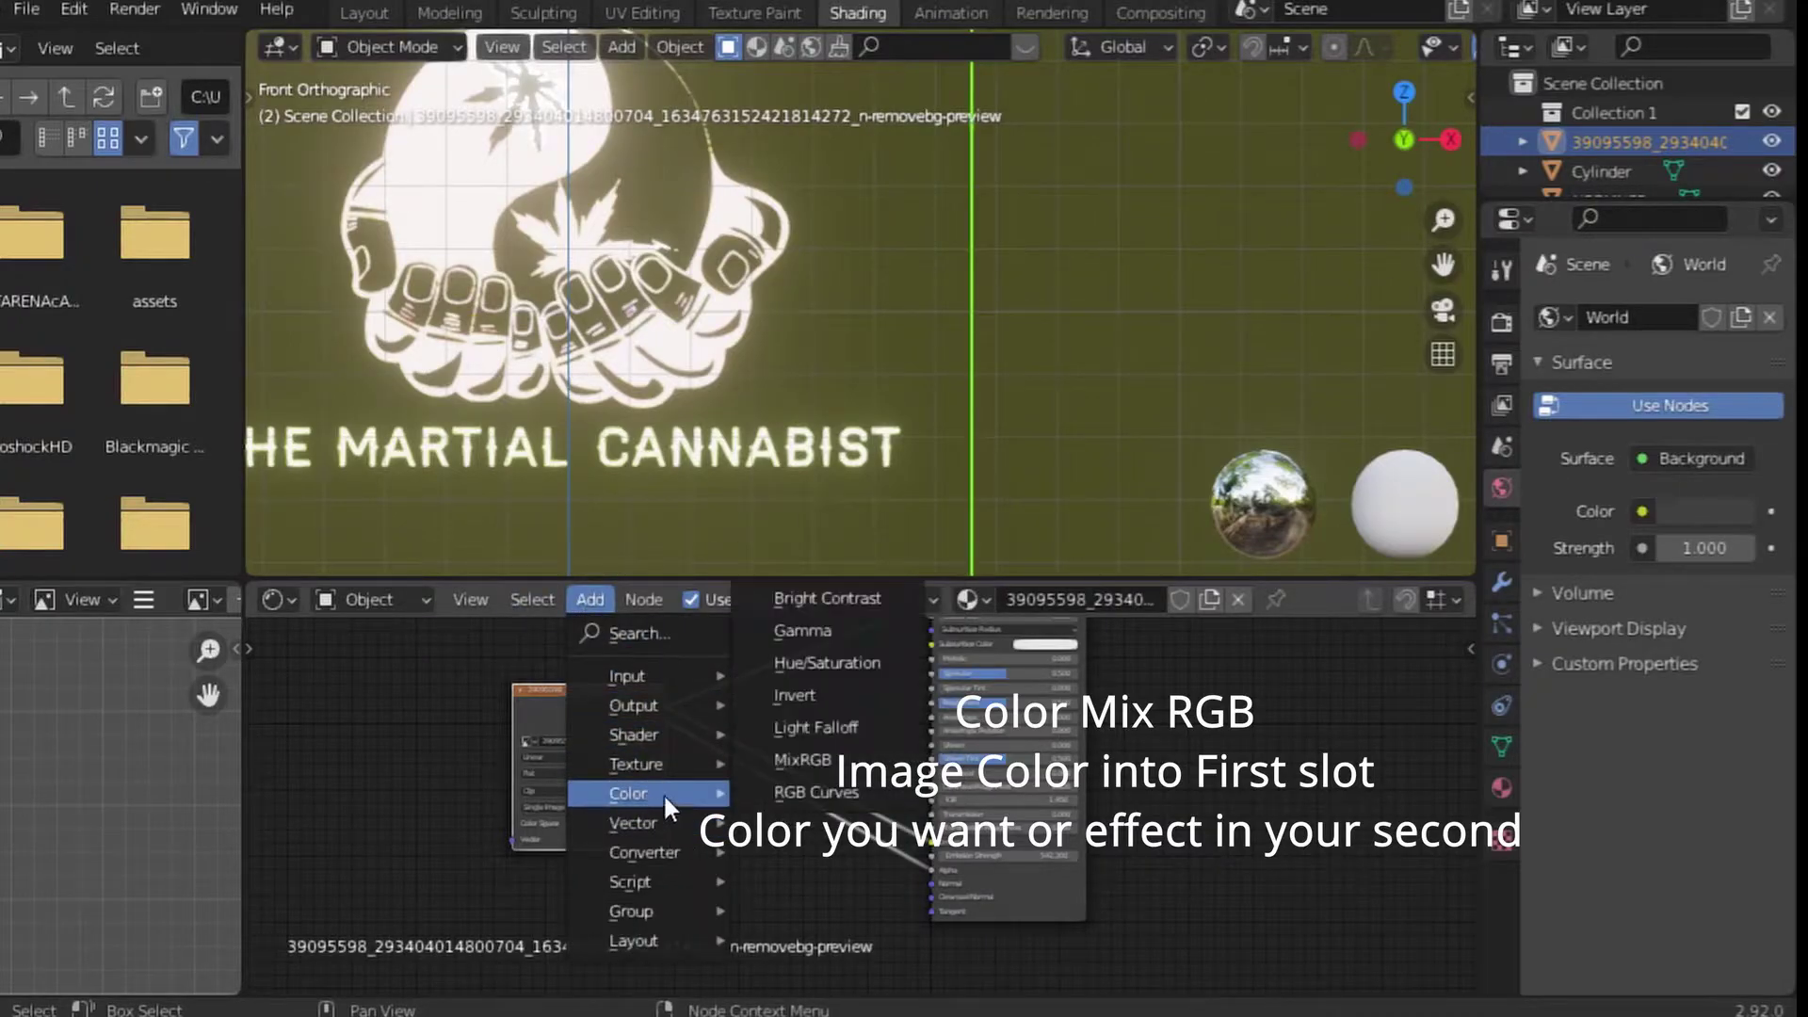
{"action": "left_click", "coordinate": [853, 765]}
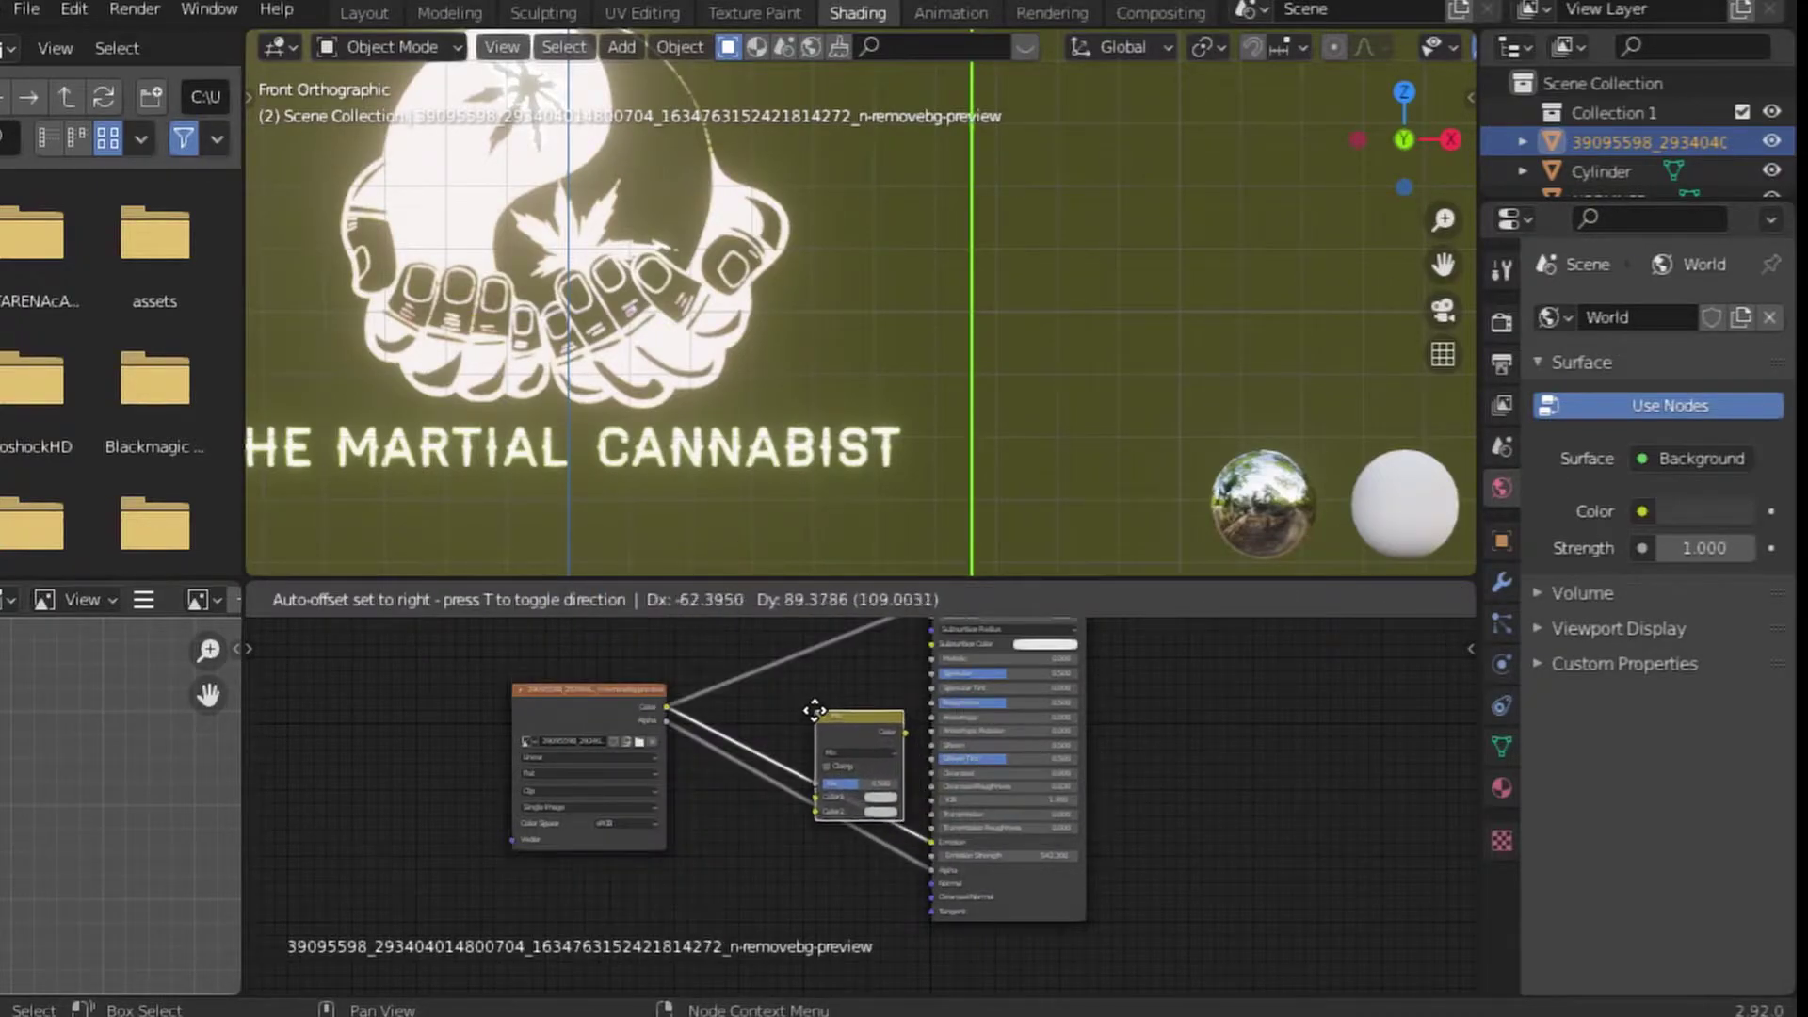
{"action": "left_click", "coordinate": [813, 716]}
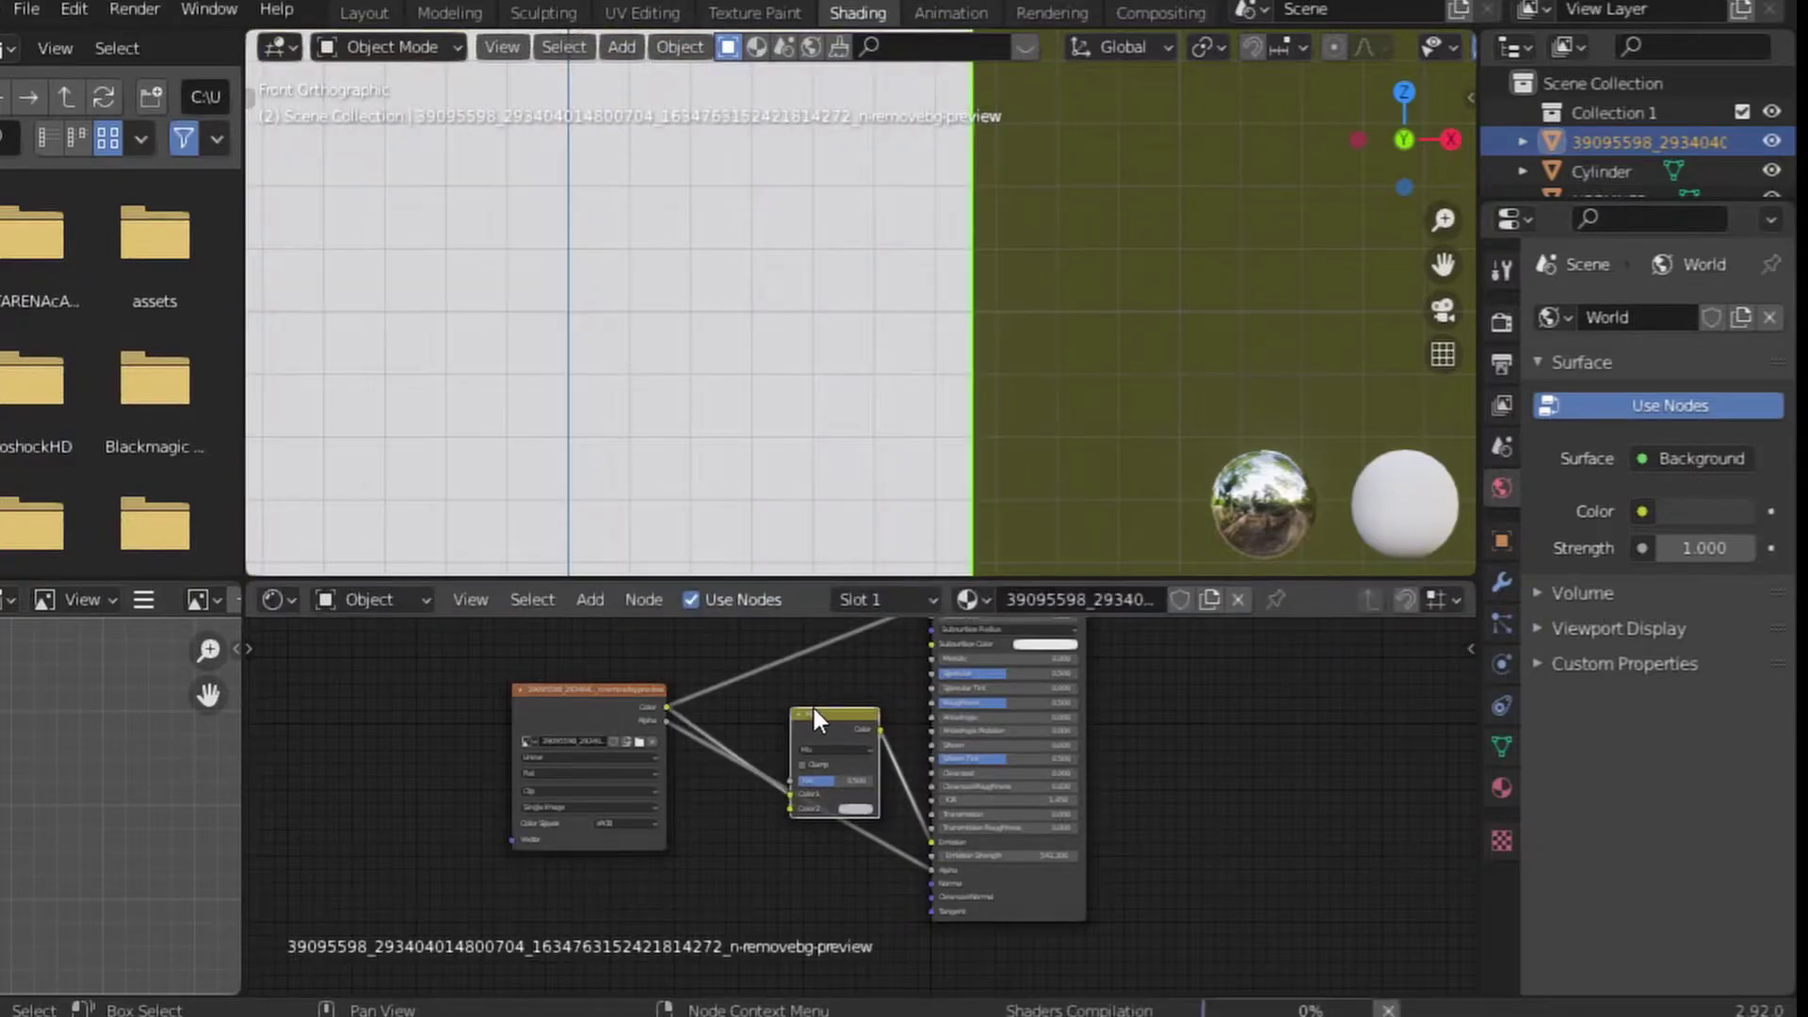
{"action": "left_click_drag", "start_coordinate": [829, 727], "coordinate": [834, 722]}
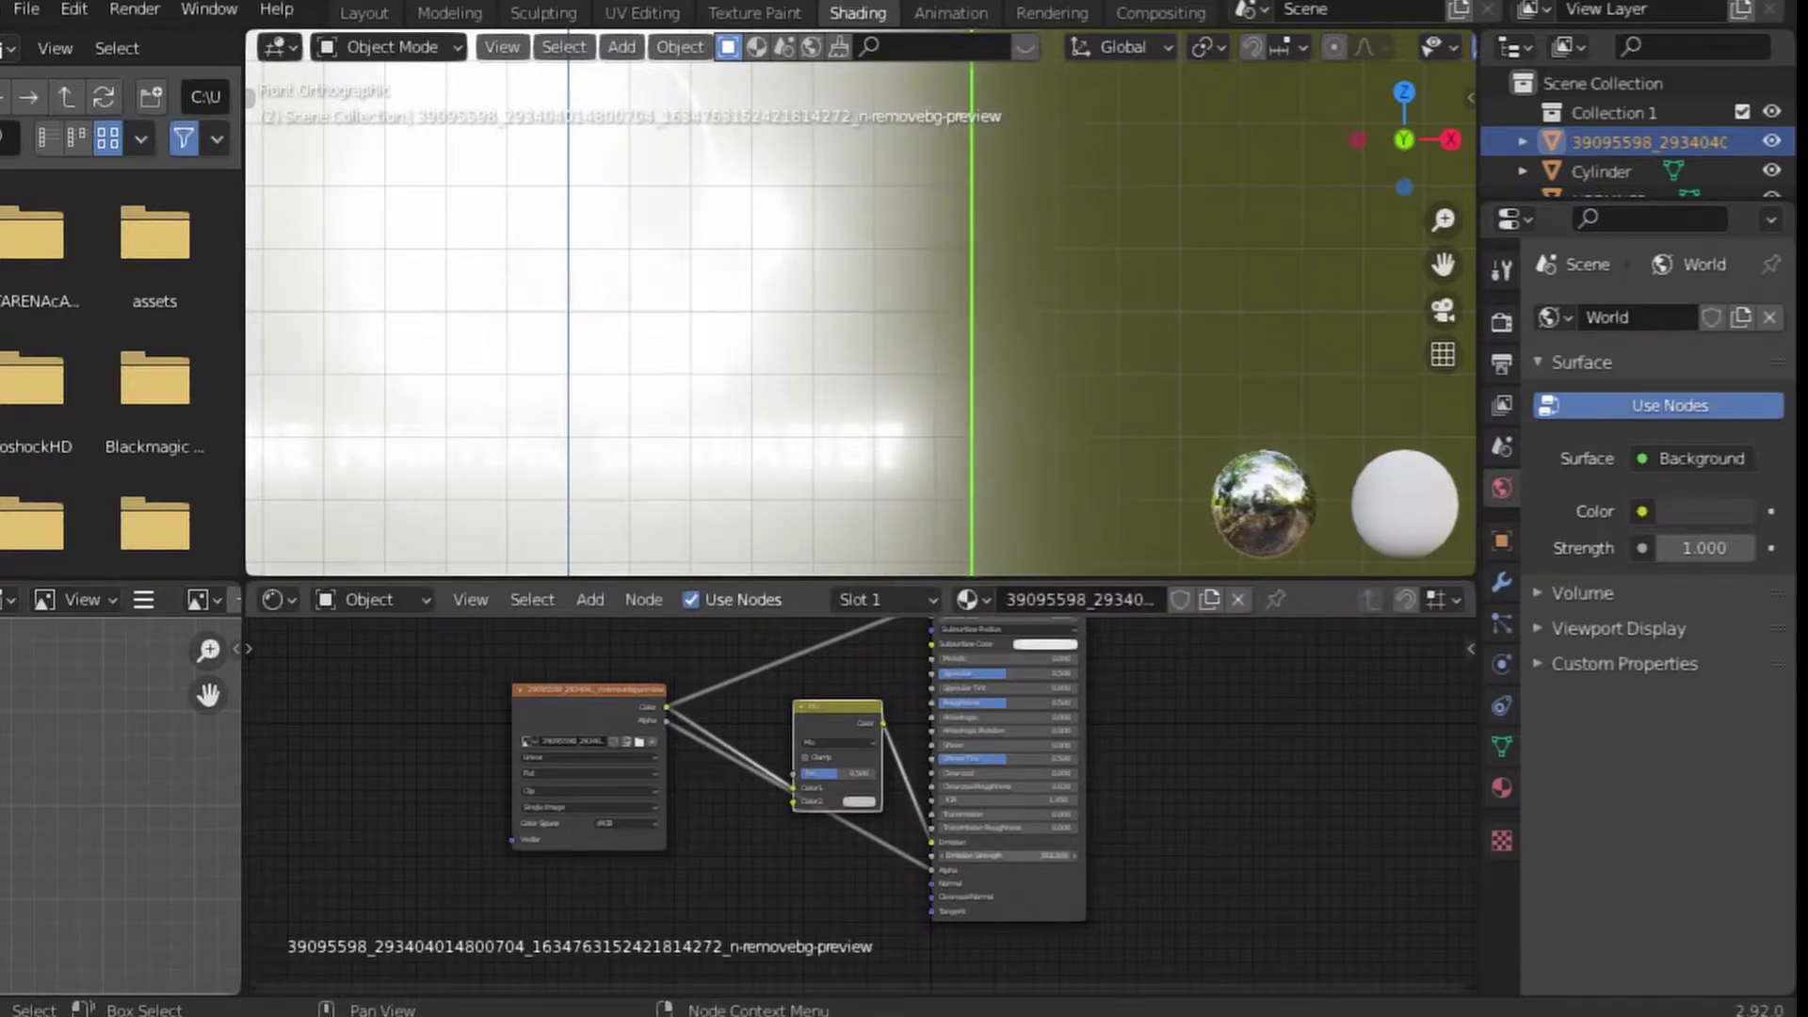
Set the Mix node's Color2 to green and its Fac to 1.000
{"action": "scroll", "coordinate": [854, 821], "scroll_direction": "up", "scroll_amount": 4}
{"action": "left_click", "coordinate": [852, 799]}
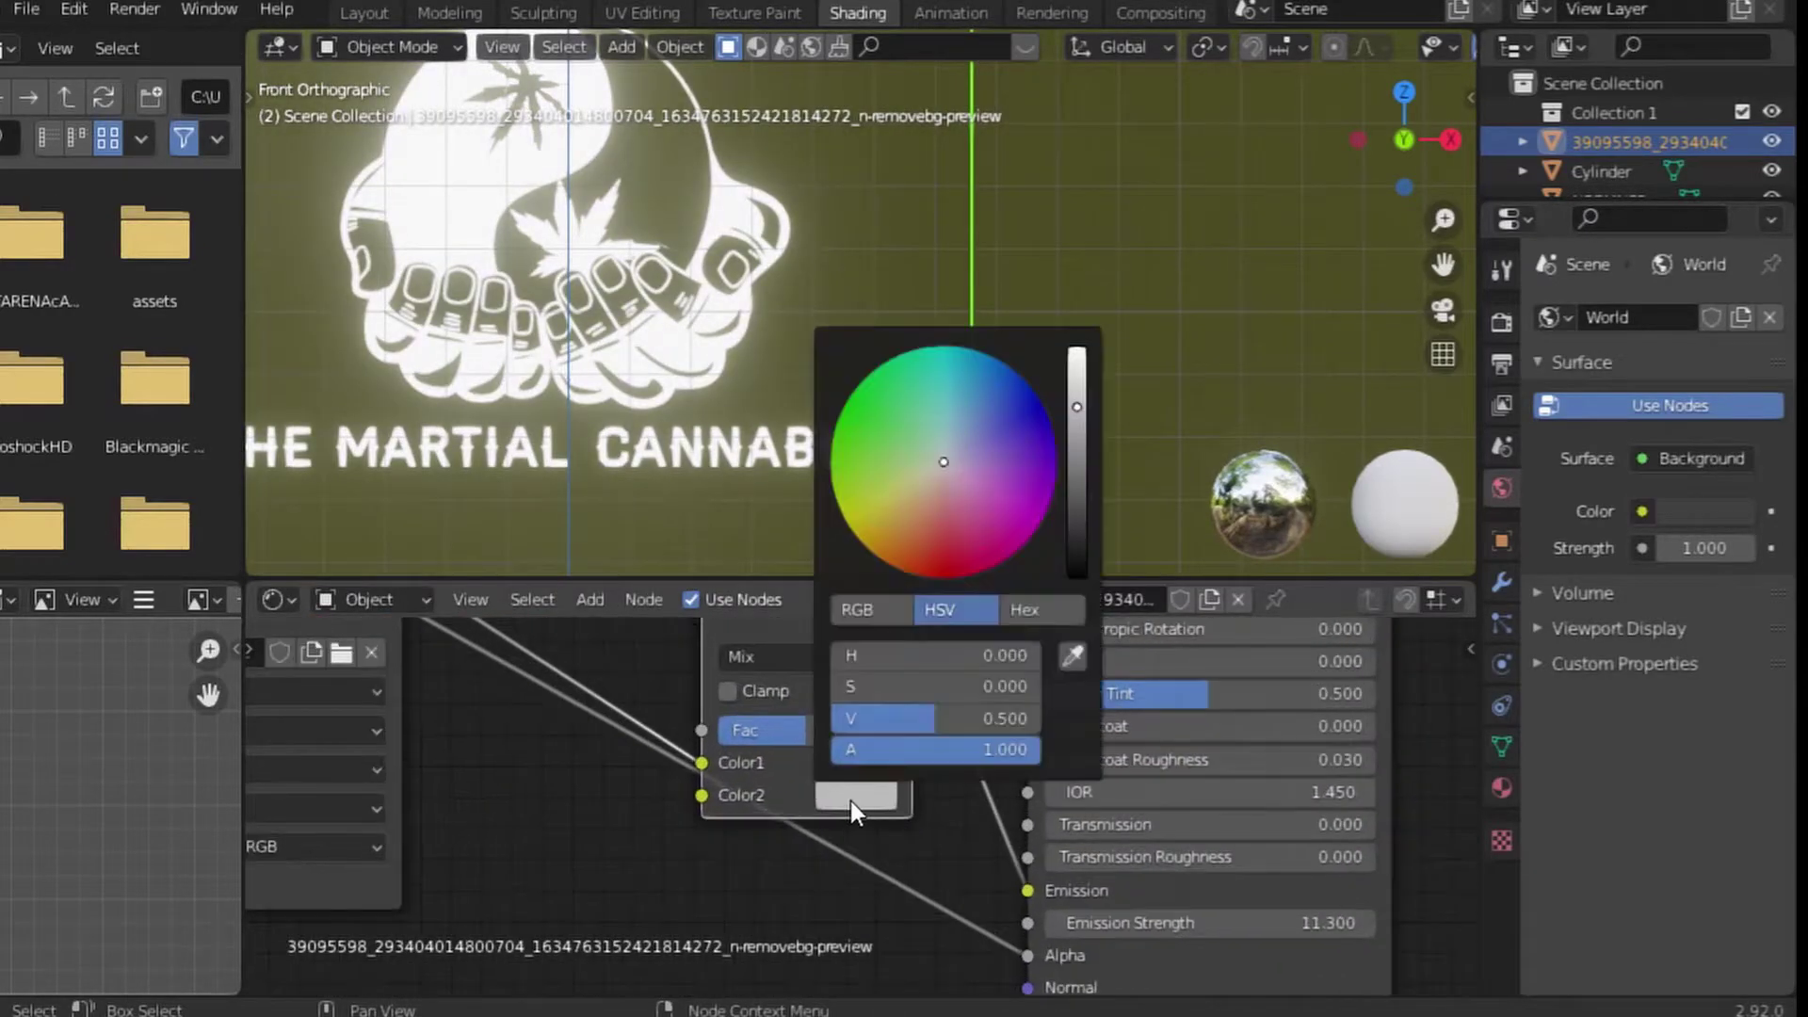
{"action": "left_click_drag", "start_coordinate": [851, 397], "coordinate": [904, 444]}
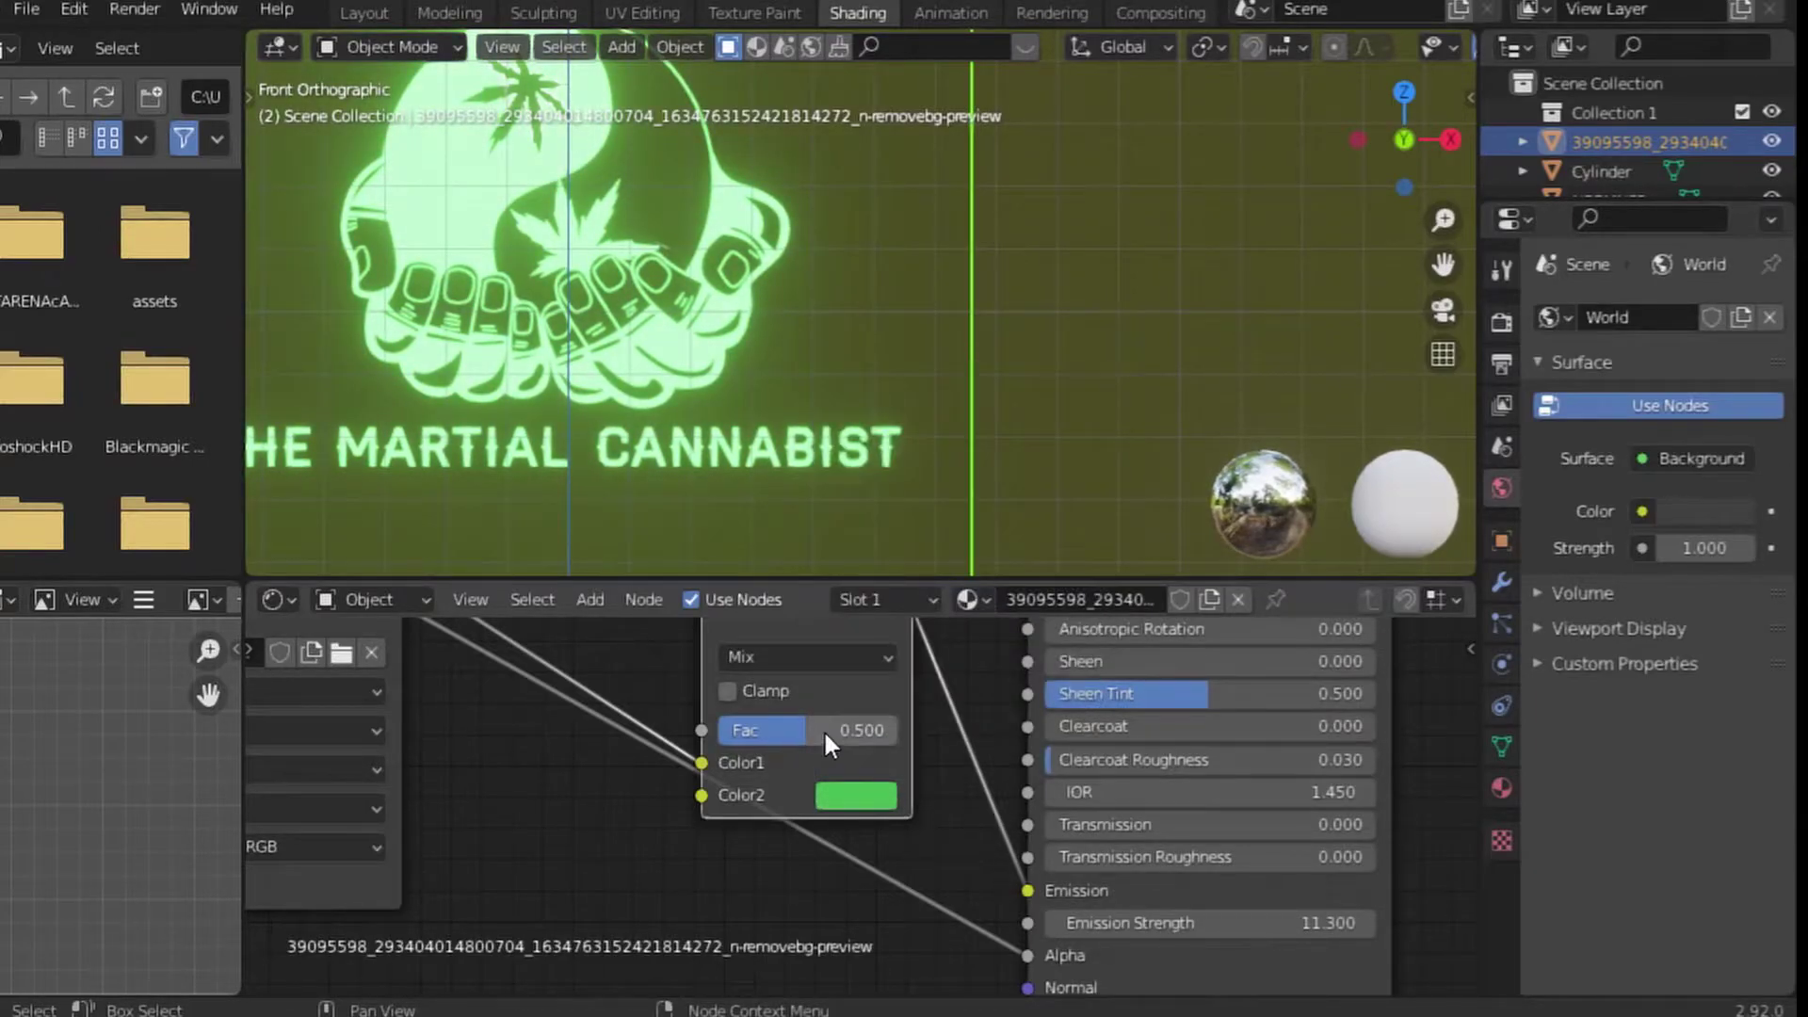
{"action": "left_click_drag", "start_coordinate": [822, 729], "coordinate": [889, 730]}
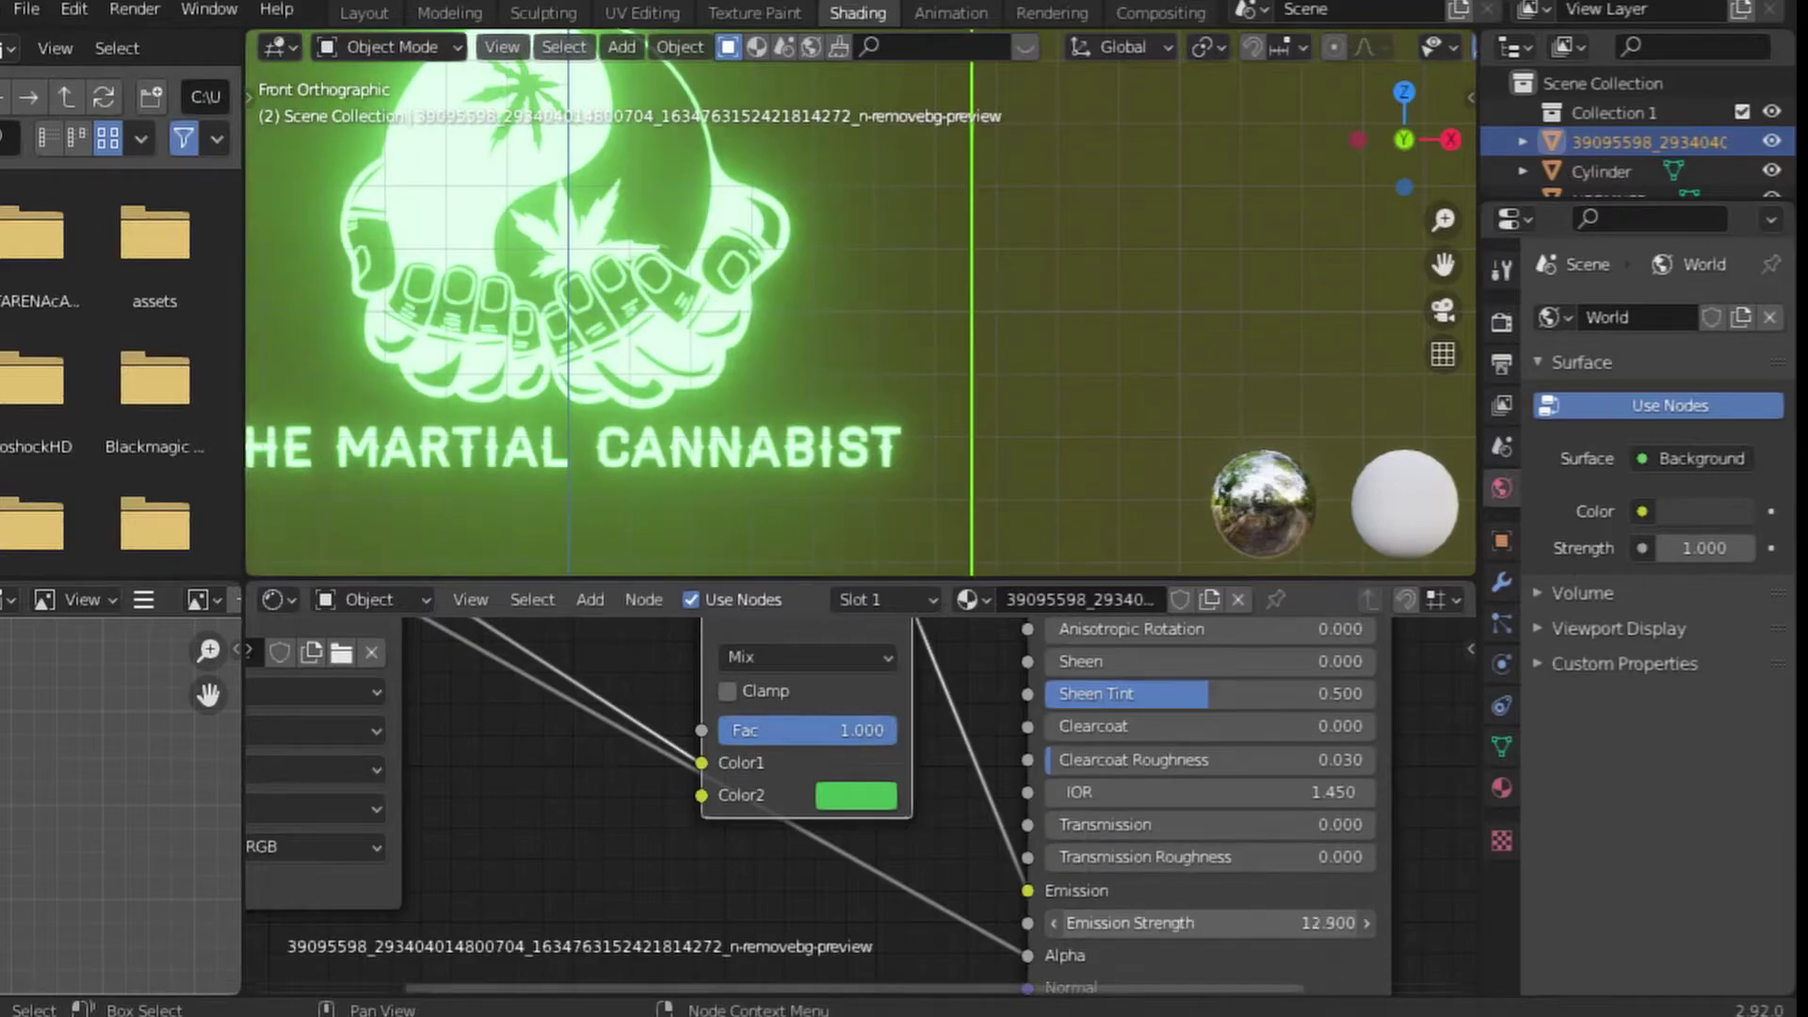
{"action": "scroll", "coordinate": [919, 755], "scroll_direction": "down", "scroll_amount": 3}
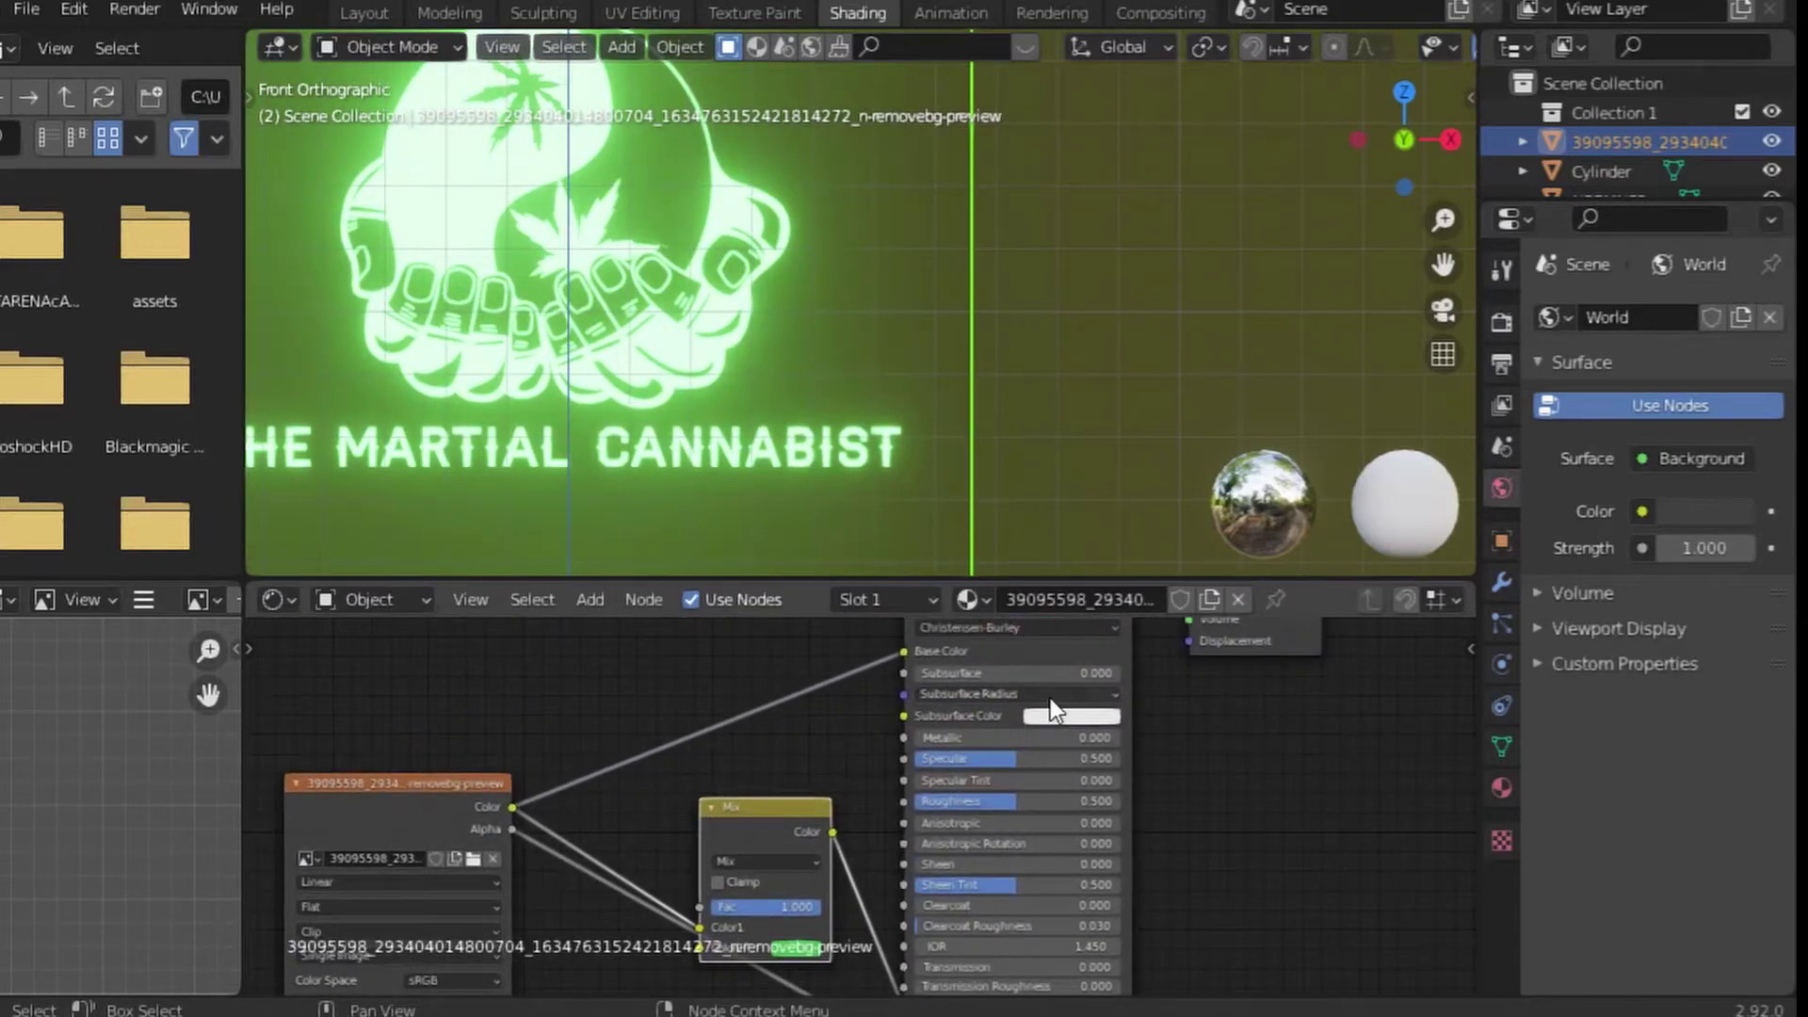
{"action": "mouse_move", "coordinate": [636, 906]}
{"action": "middle_mouse_down"}
{"action": "mouse_move", "coordinate": [691, 760]}
{"action": "mouse_move", "coordinate": [938, 815]}
{"action": "middle_mouse_up"}
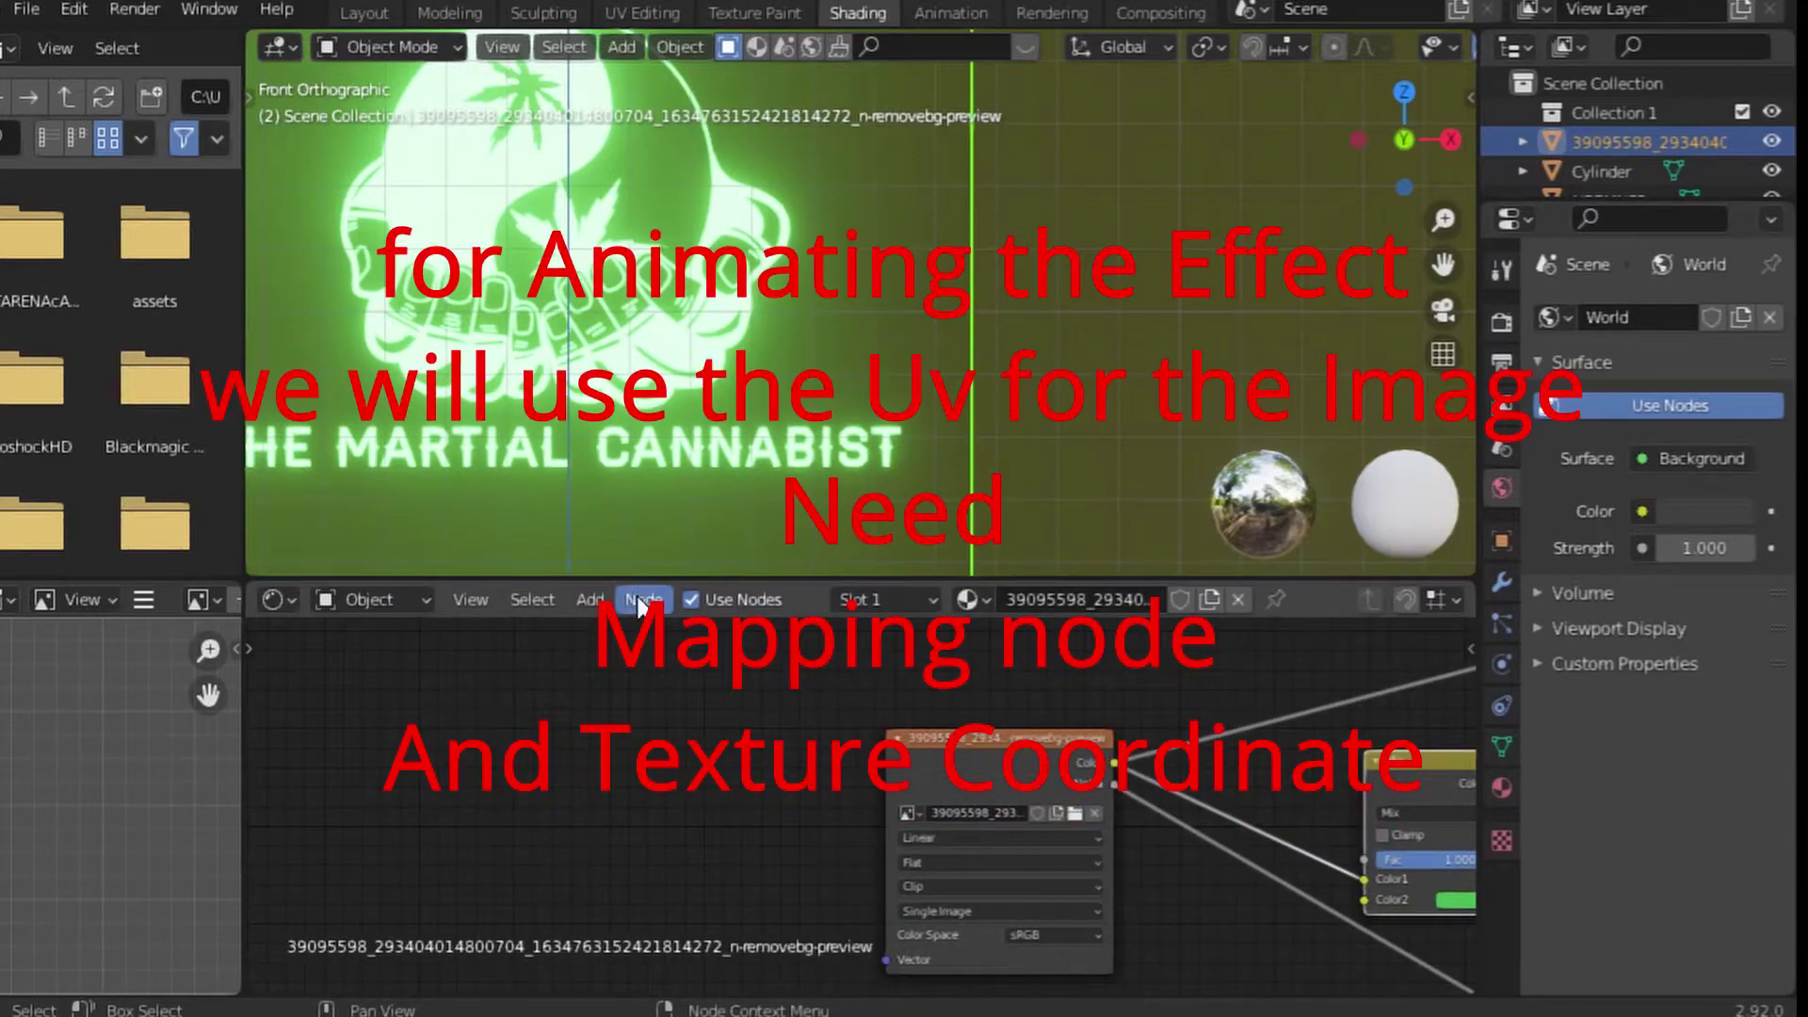
Add a Mapping node and link its Vector output into the logo Image Texture
{"action": "left_click", "coordinate": [603, 600]}
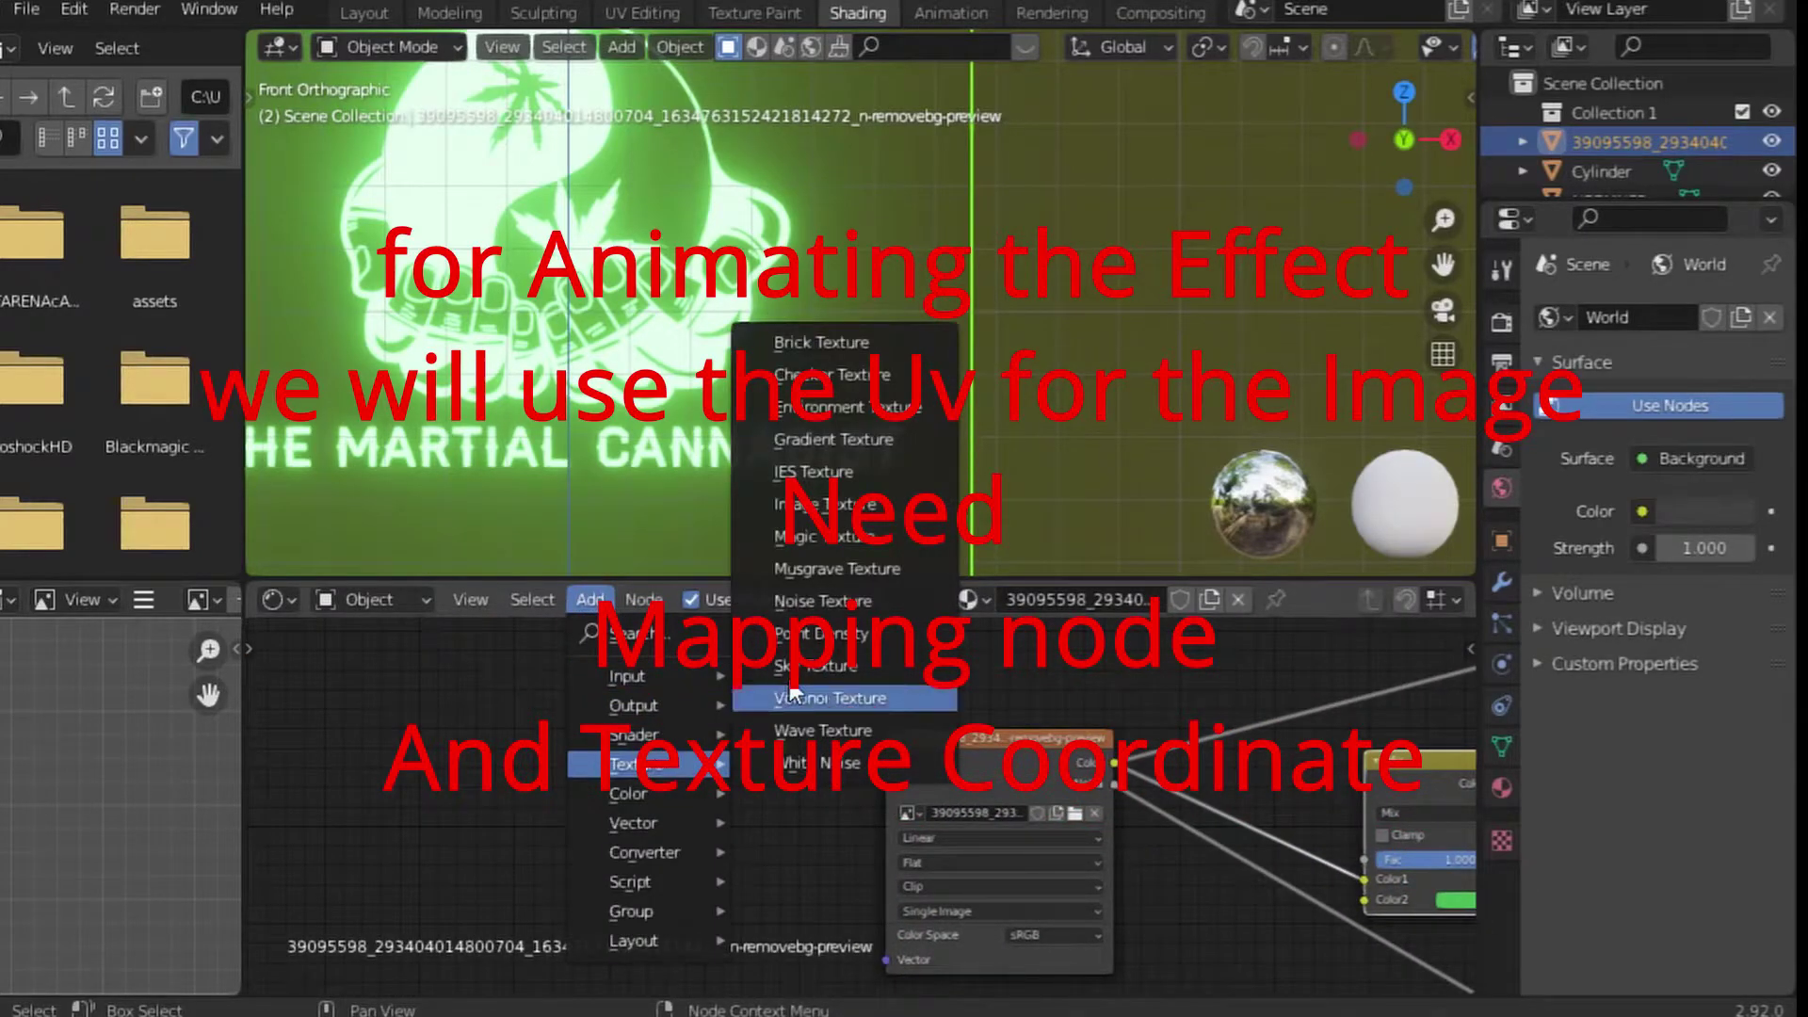
{"action": "mouse_move", "coordinate": [636, 762]}
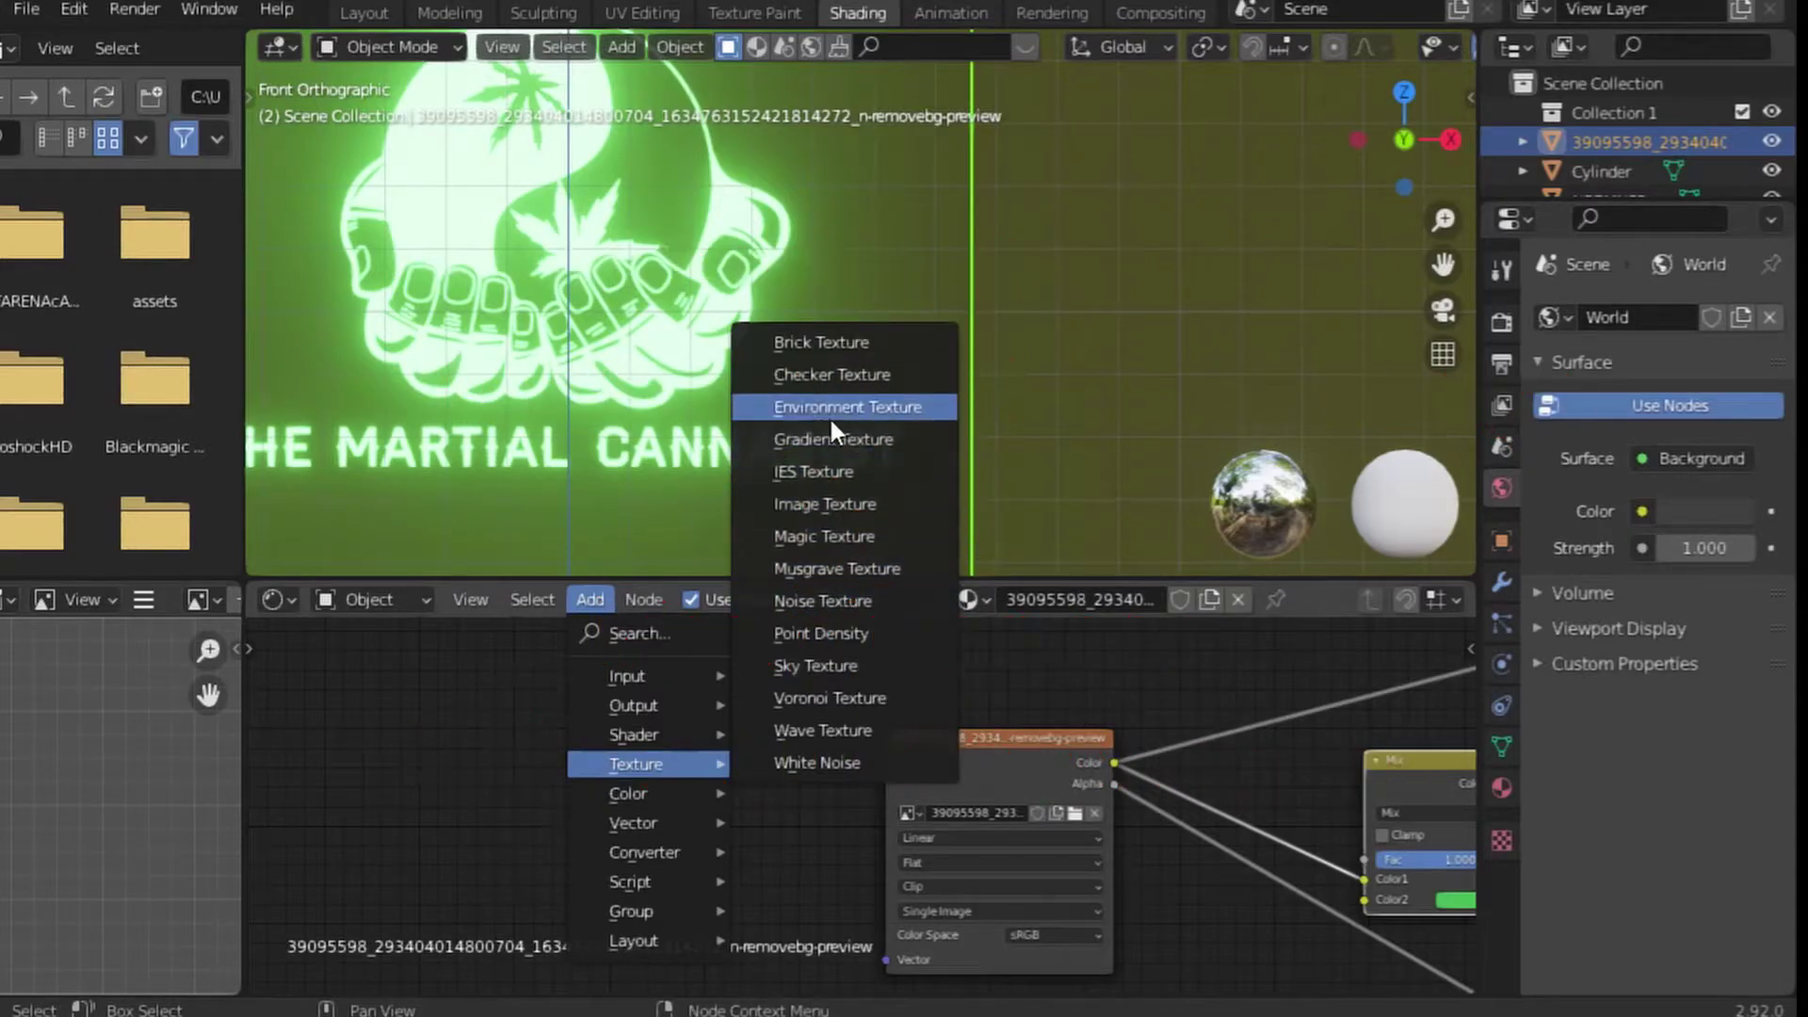
{"action": "left_click", "coordinate": [589, 599]}
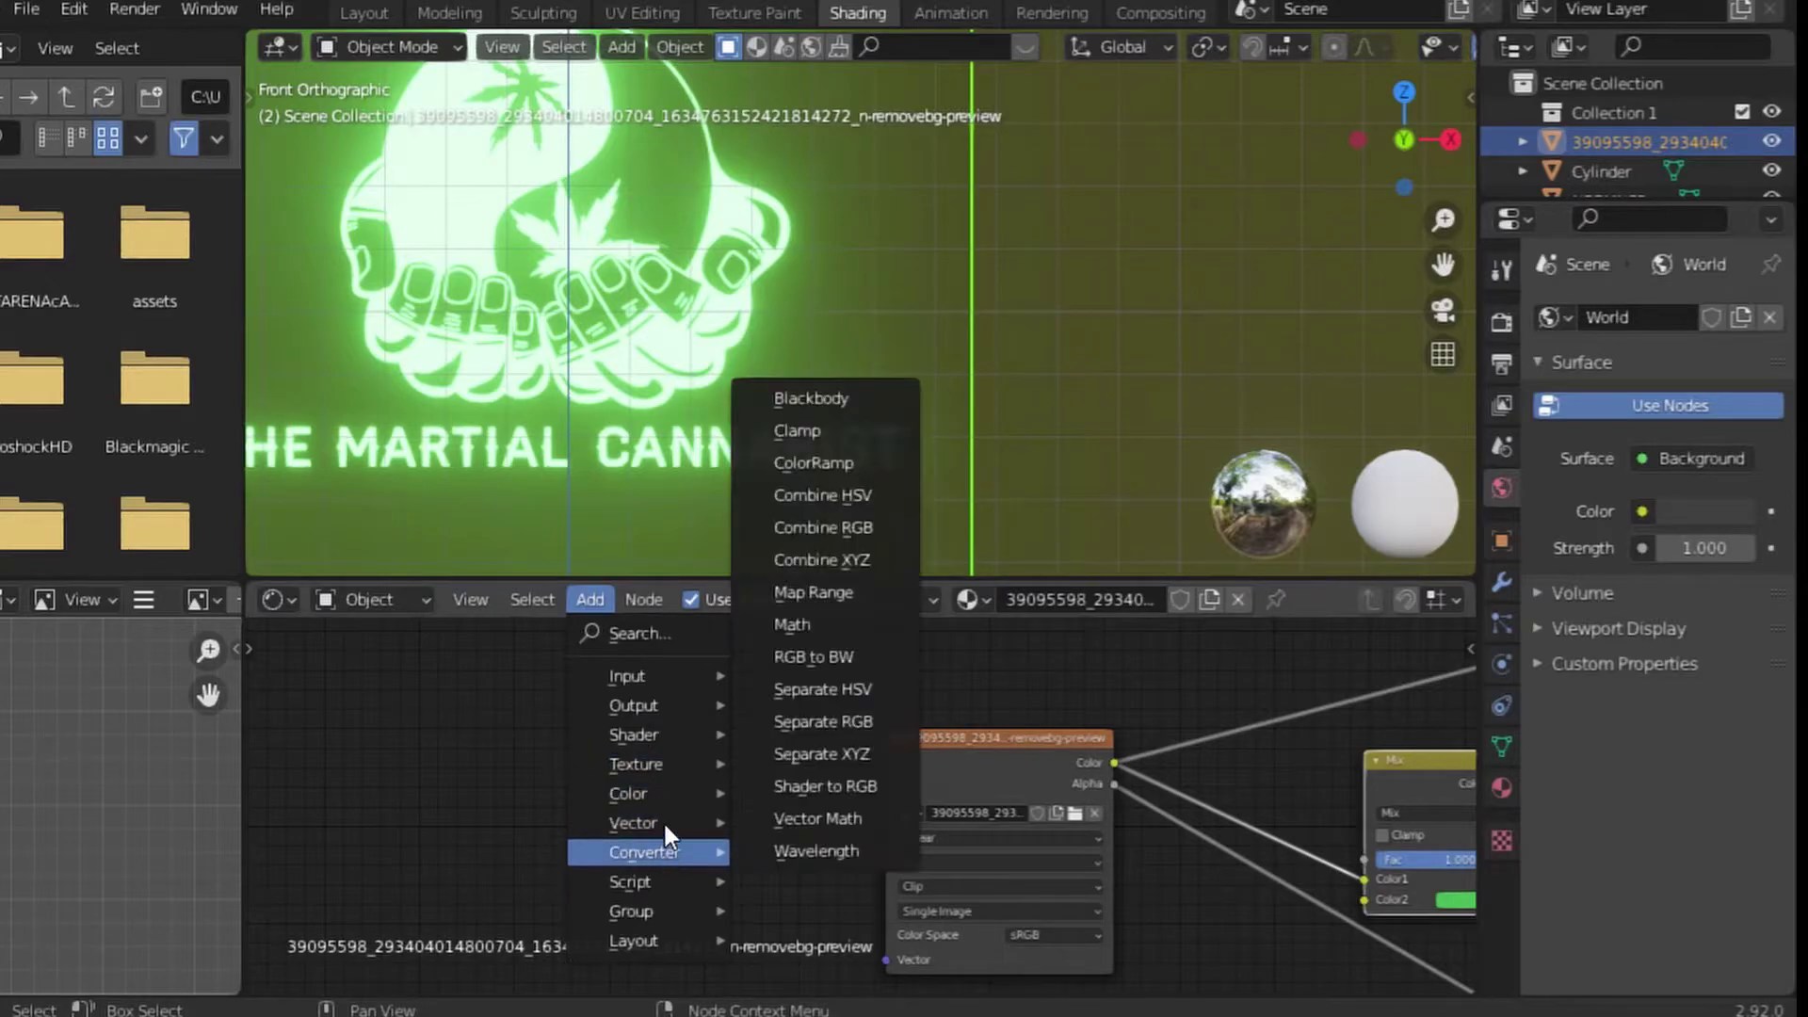
{"action": "left_click", "coordinate": [810, 623]}
{"action": "left_click", "coordinate": [601, 710]}
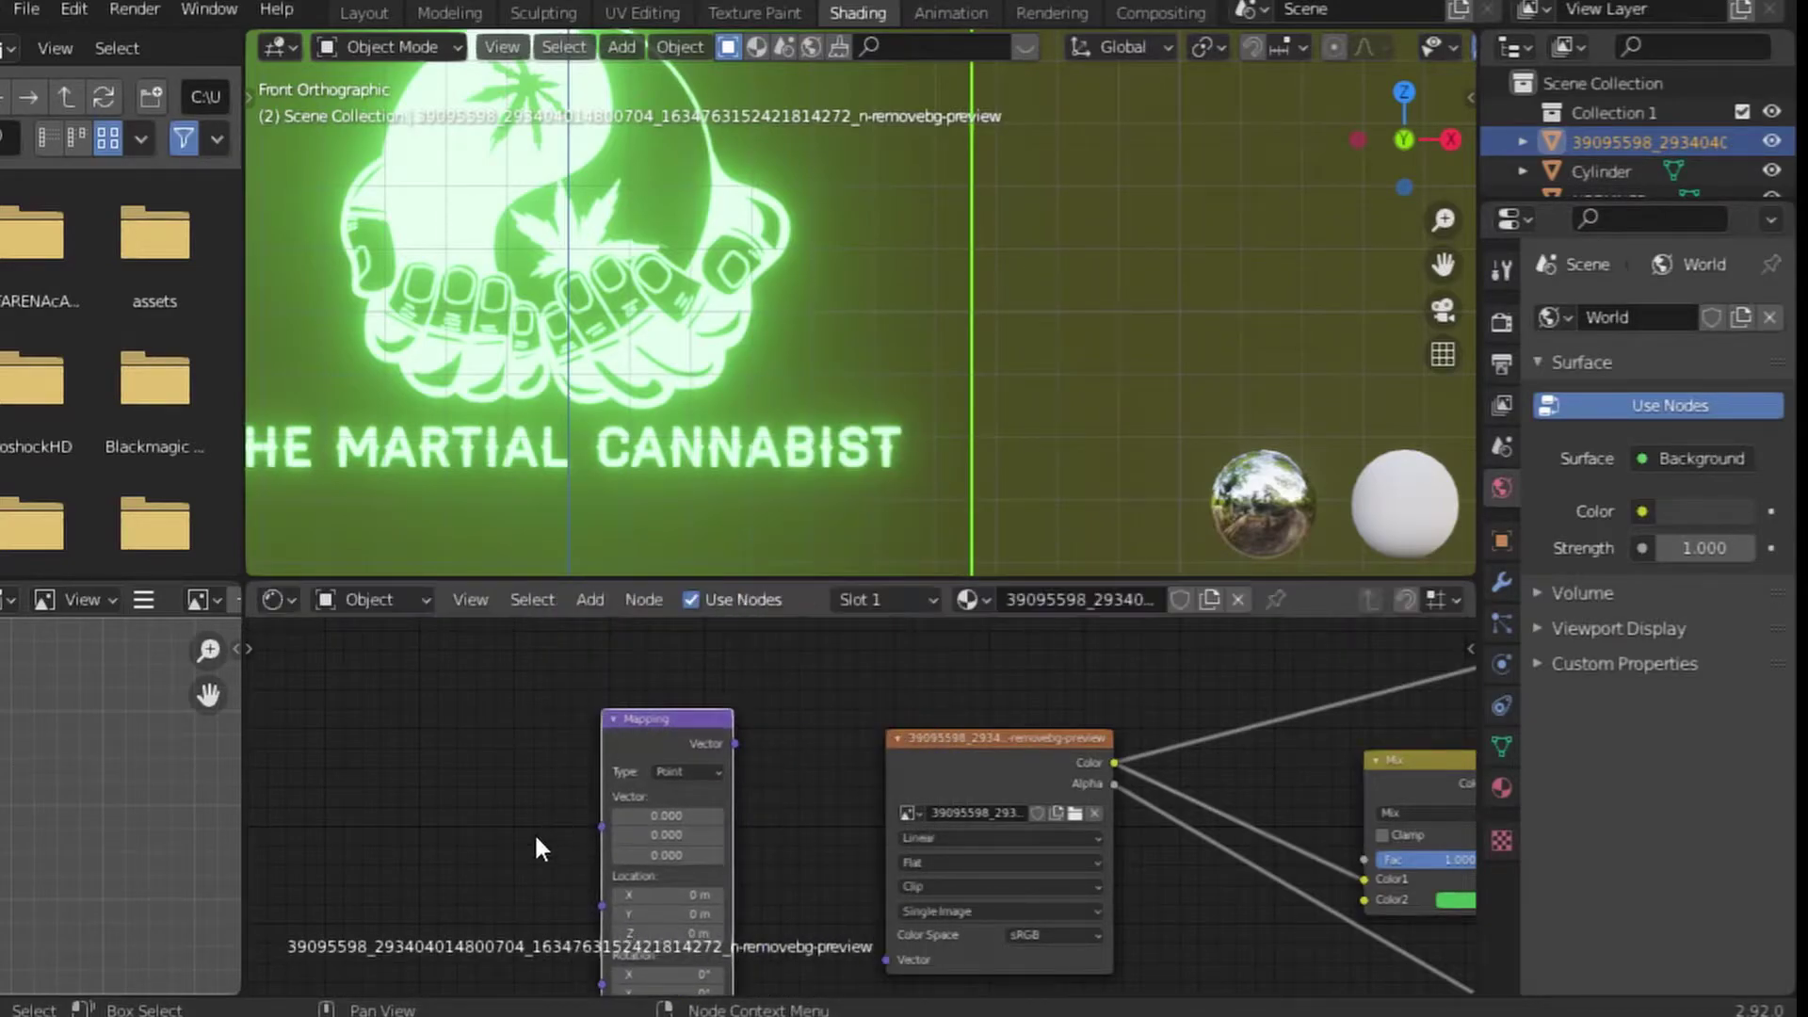
{"action": "middle_click_drag", "start_coordinate": [534, 832], "coordinate": [691, 726]}
{"action": "left_click_drag", "start_coordinate": [799, 573], "coordinate": [801, 433]}
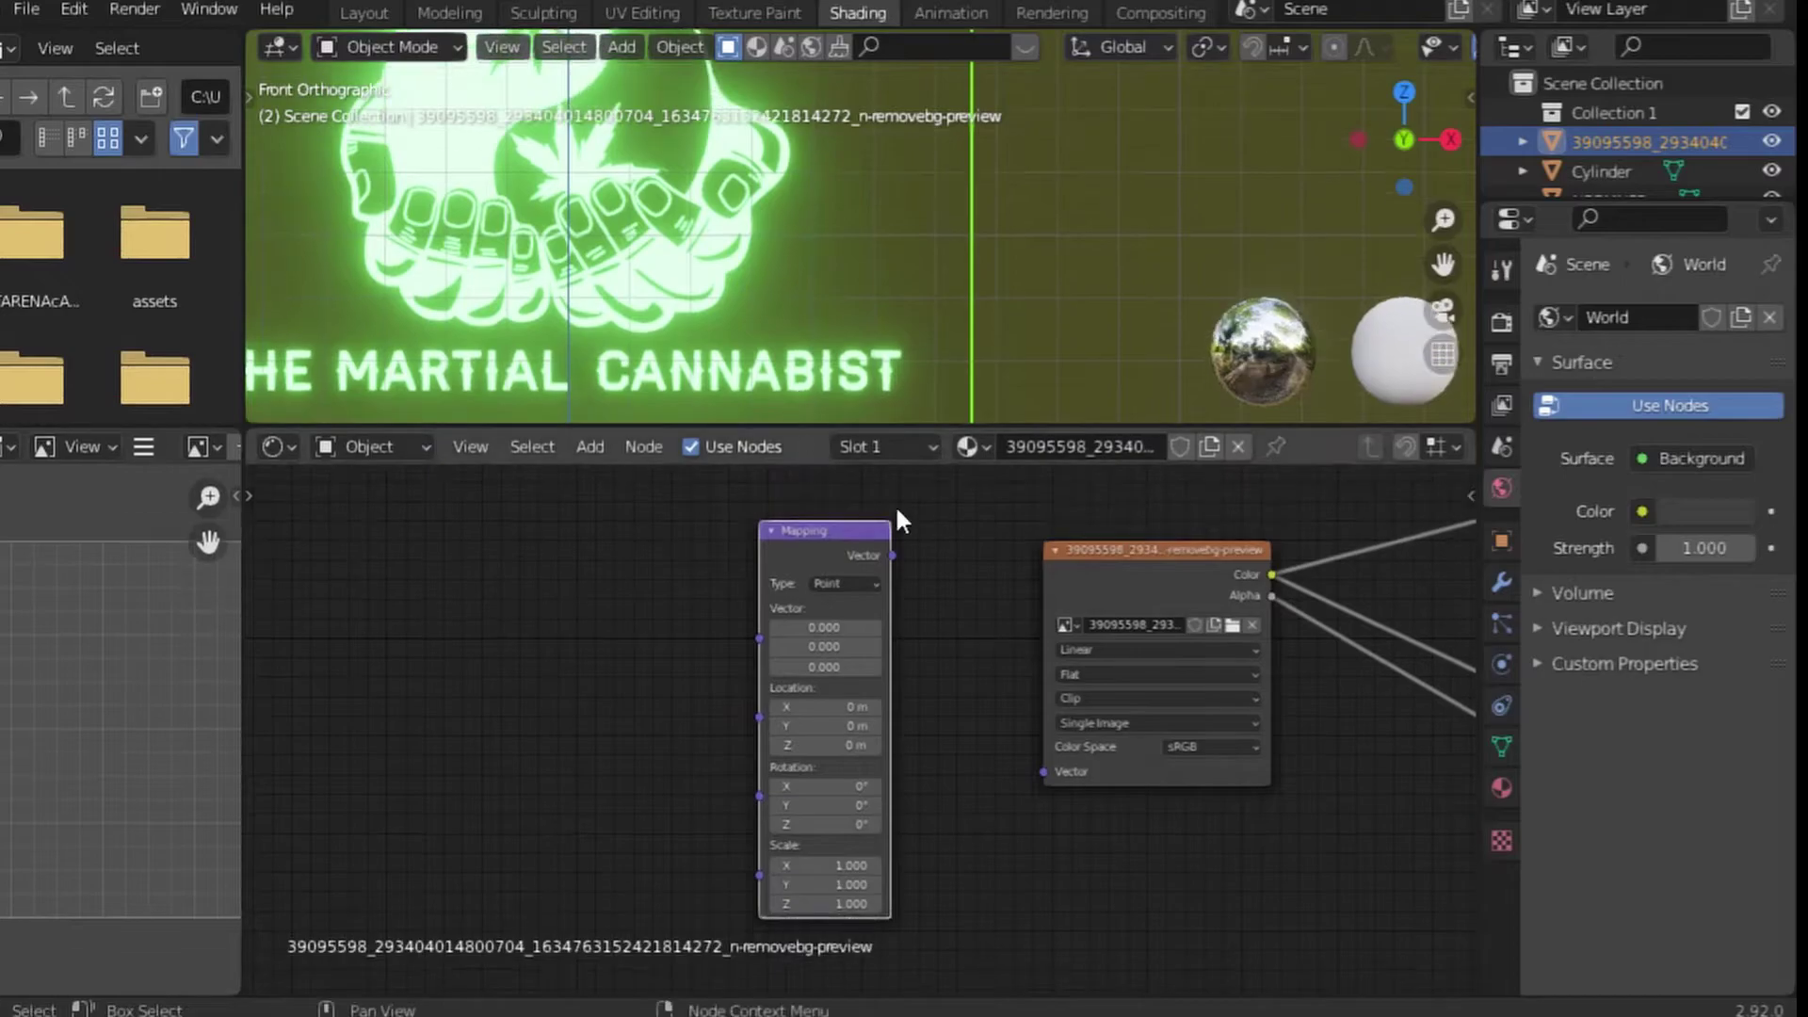
{"action": "middle_click_drag", "start_coordinate": [895, 505], "coordinate": [886, 641]}
{"action": "scroll", "coordinate": [824, 556], "scroll_direction": "up", "scroll_amount": 1}
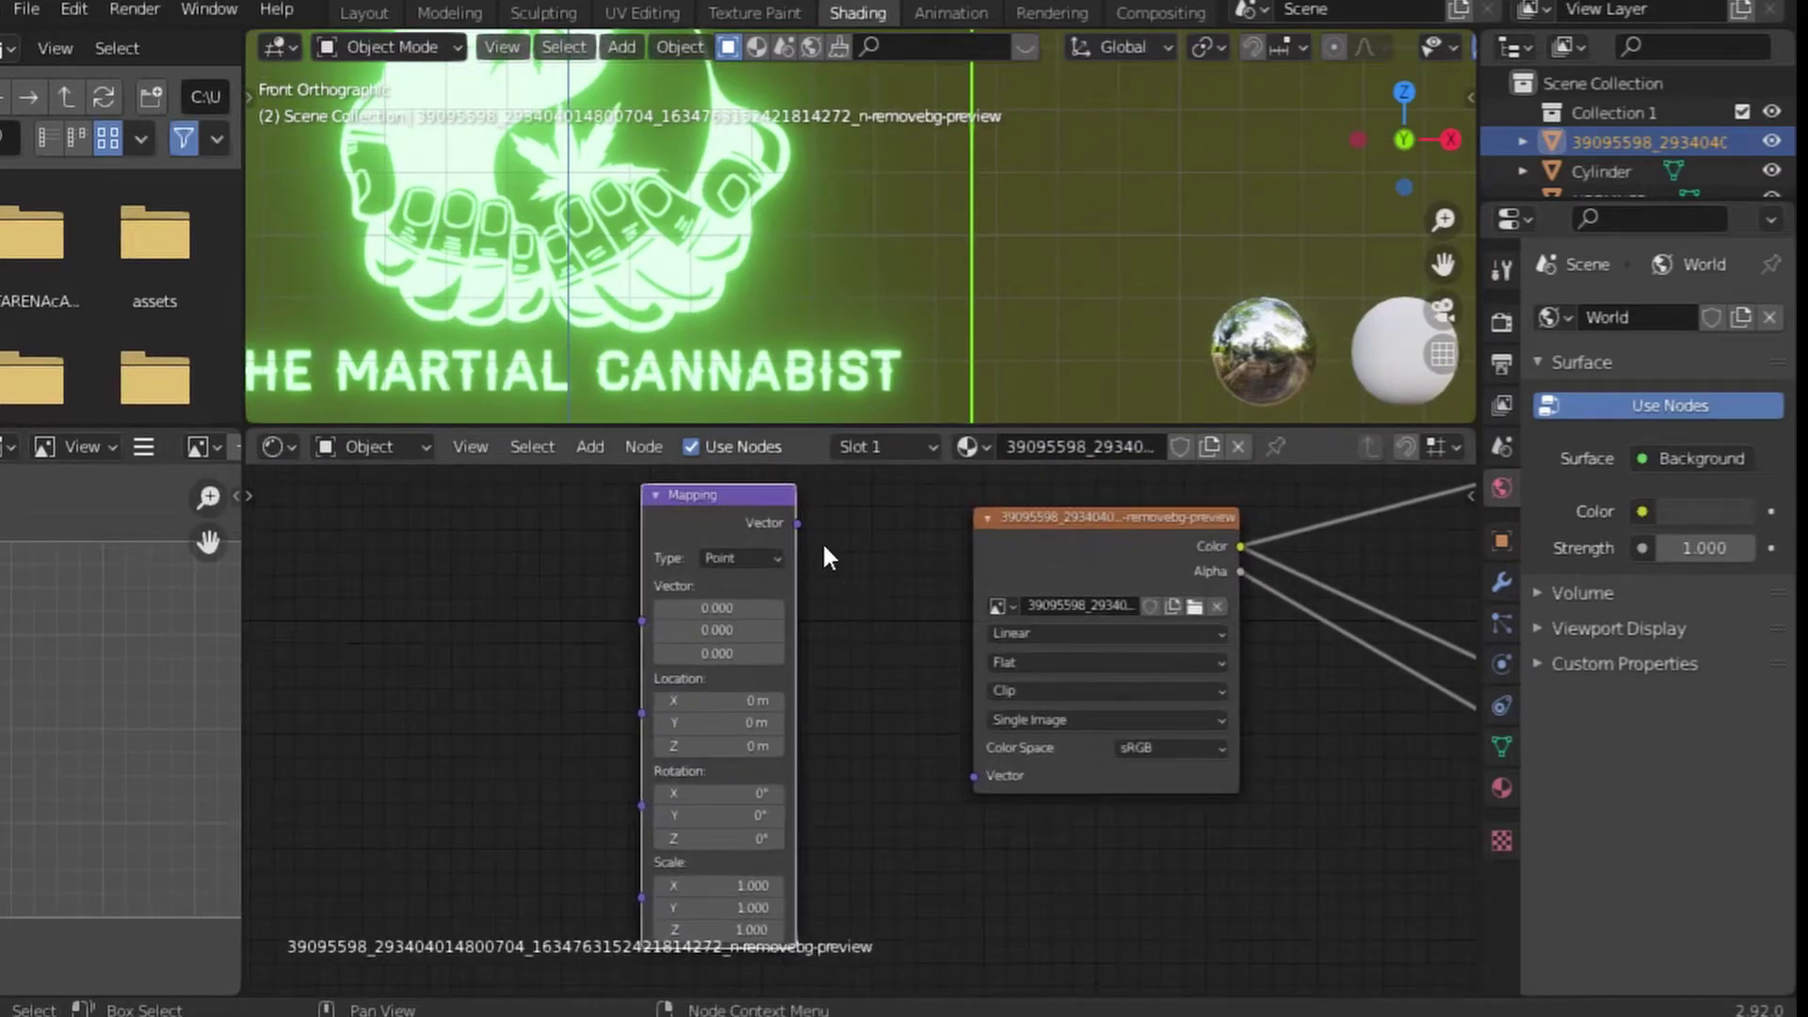
{"action": "left_click_drag", "start_coordinate": [799, 524], "coordinate": [974, 776]}
Add a Texture Coordinate node via search and connect its UV output to Mapping
{"action": "scroll", "coordinate": [795, 683], "scroll_direction": "left", "scroll_amount": 3}
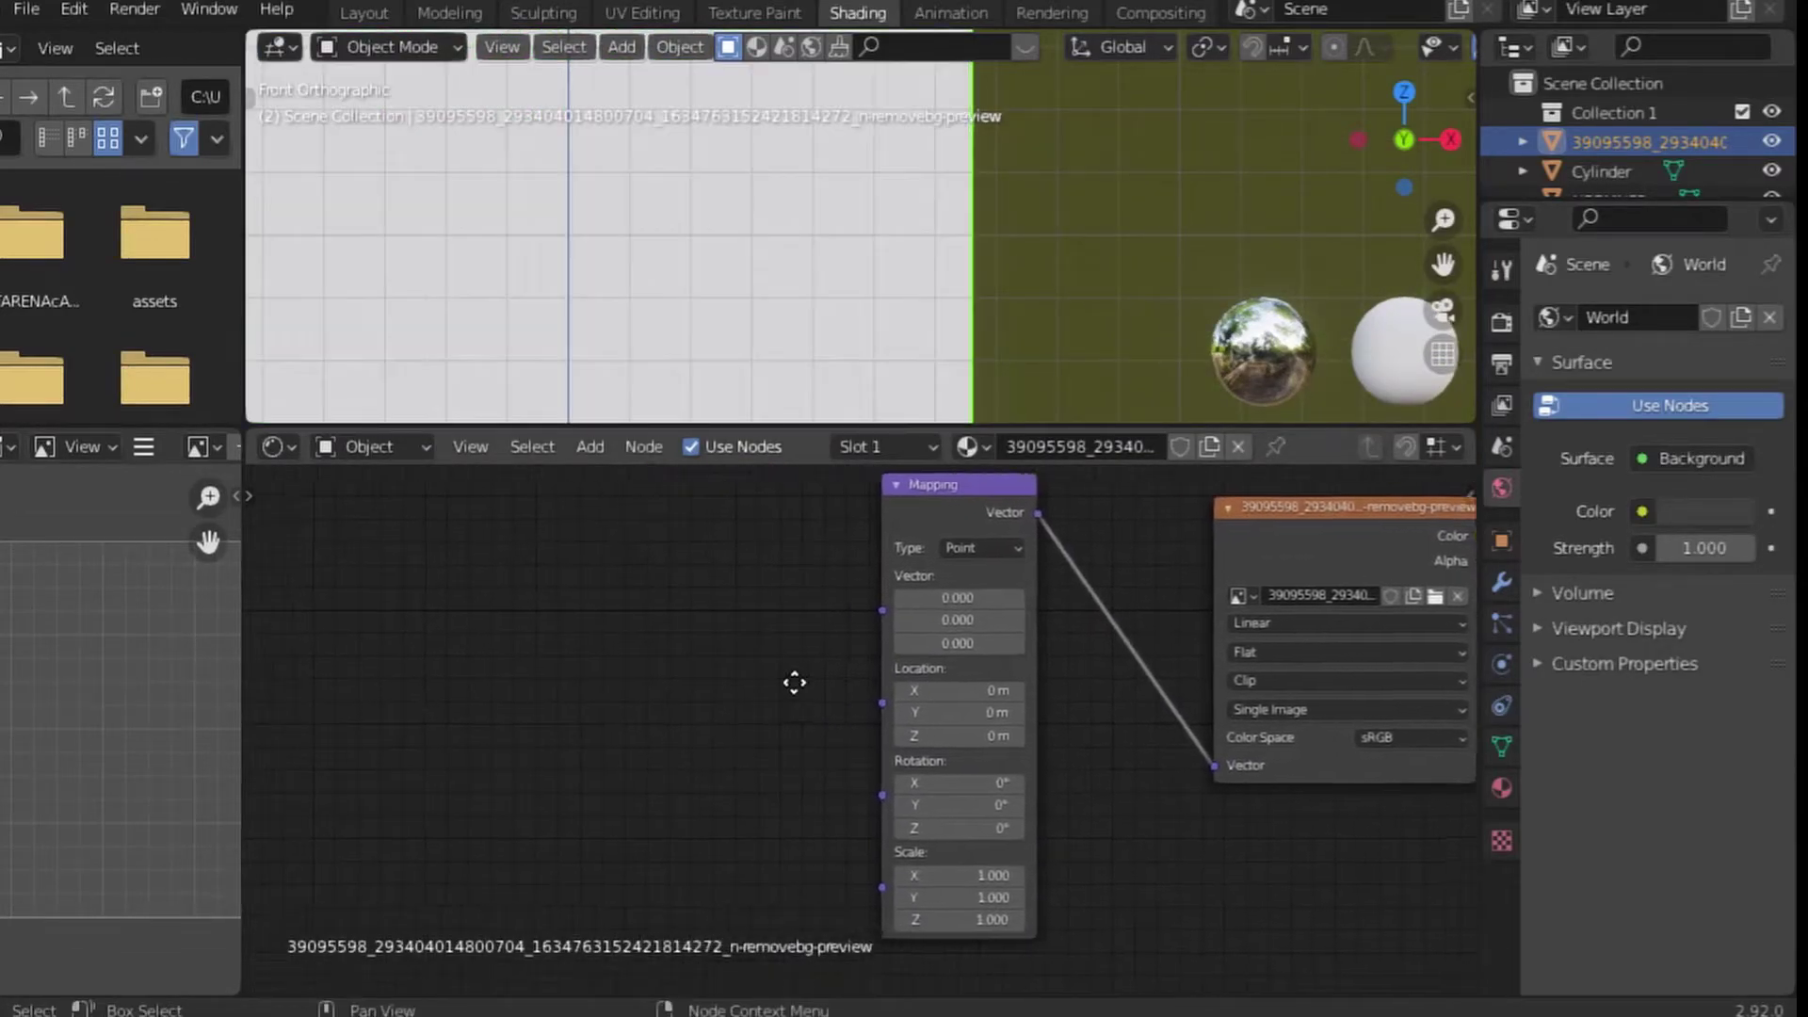
{"action": "scroll", "coordinate": [823, 676], "scroll_direction": "down", "scroll_amount": 1}
{"action": "scroll", "coordinate": [624, 307], "scroll_direction": "down", "scroll_amount": 4}
{"action": "scroll", "coordinate": [623, 307], "scroll_direction": "up", "scroll_amount": 2}
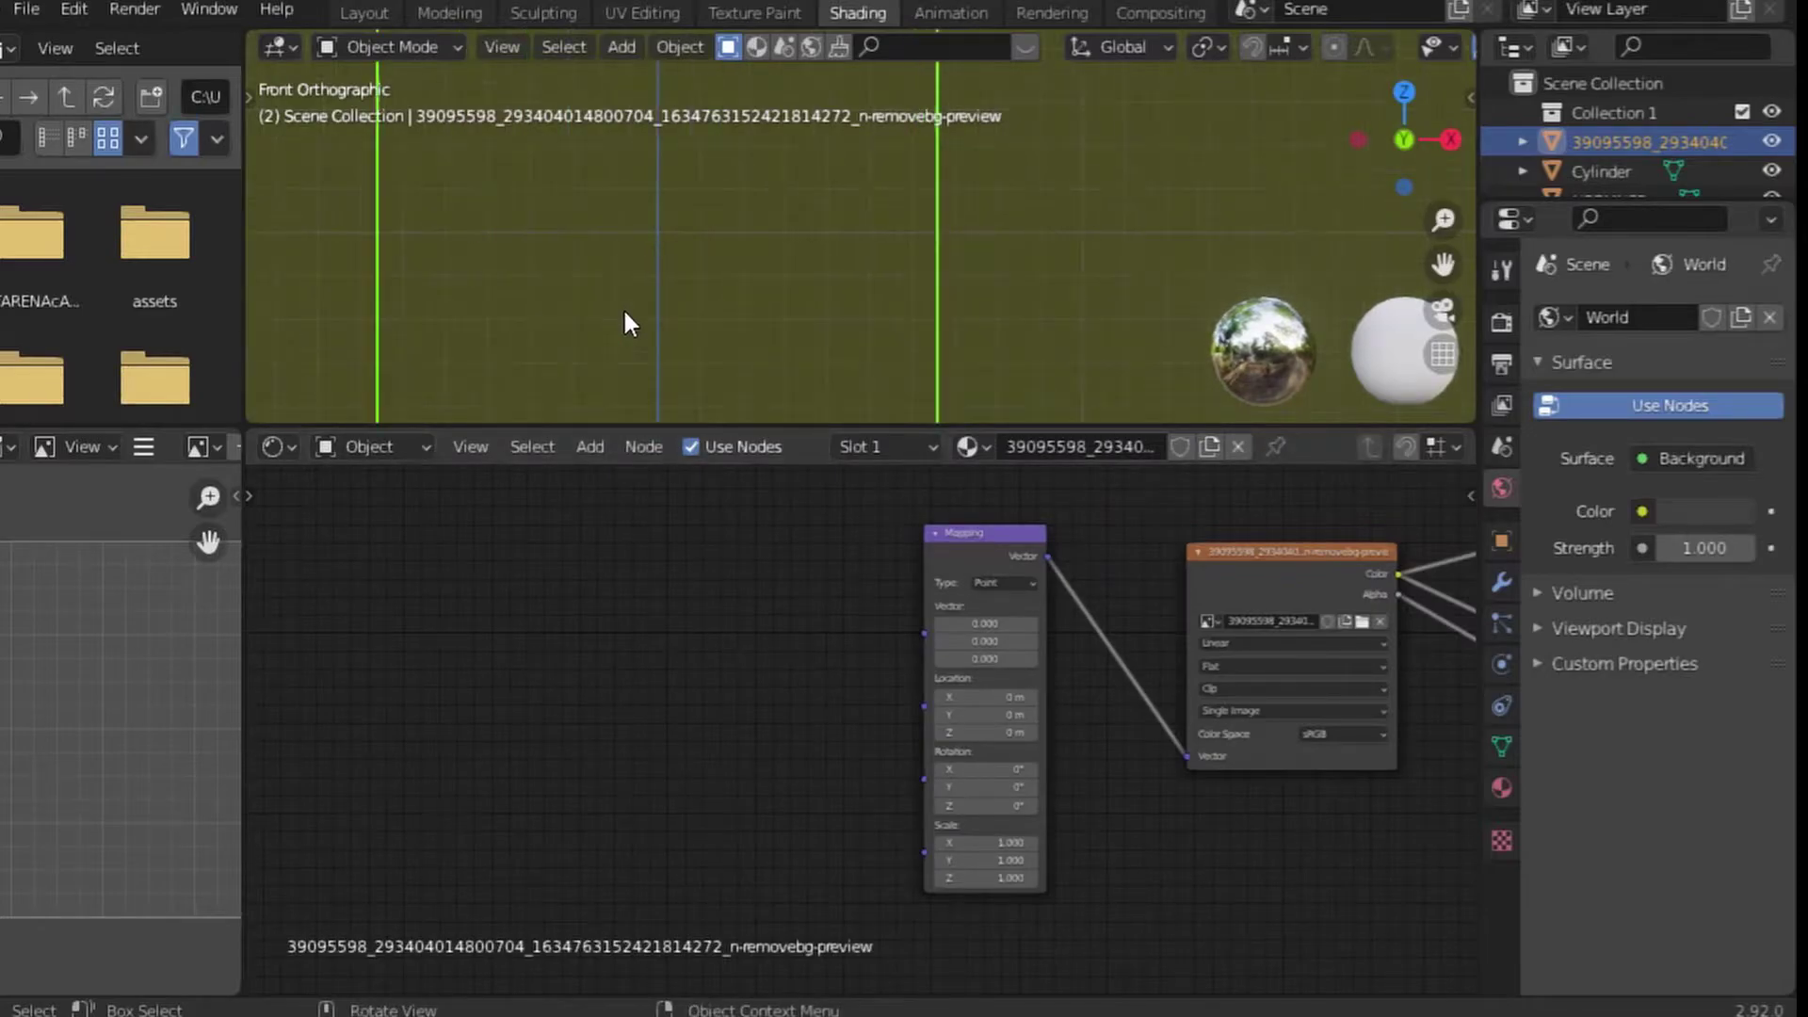
{"action": "left_click", "coordinate": [590, 446]}
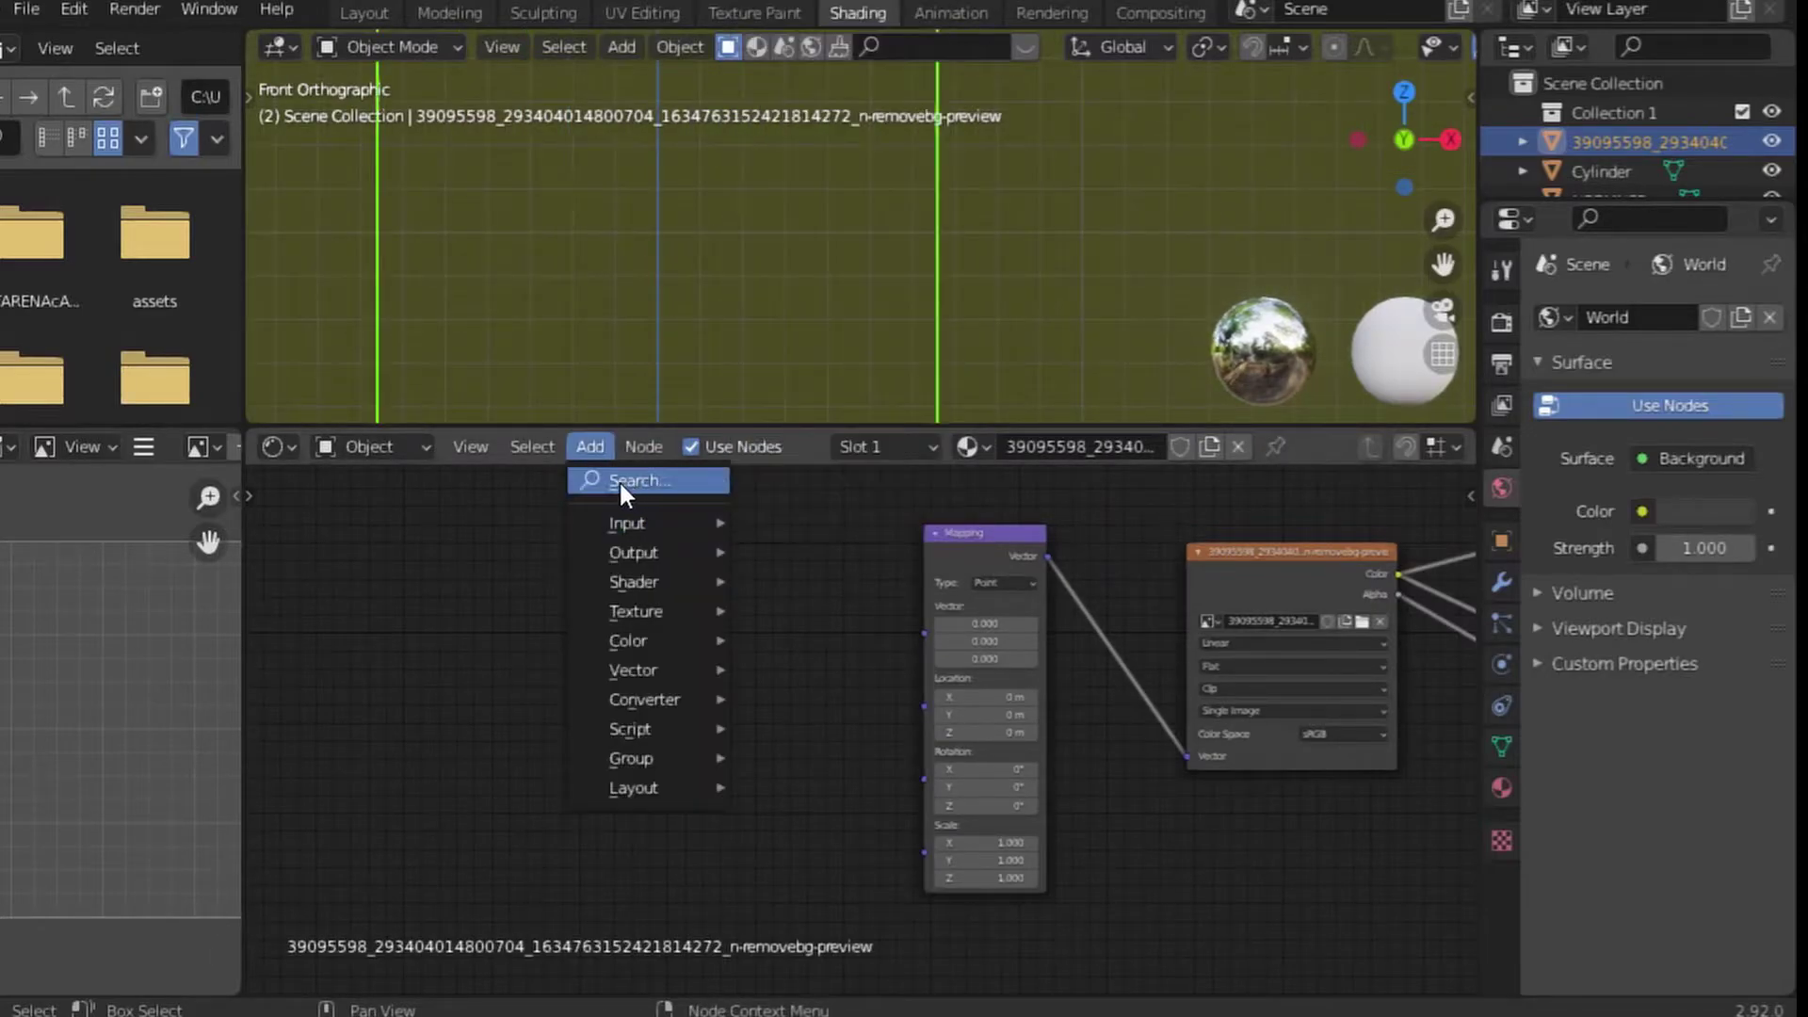
{"action": "left_click", "coordinate": [618, 478]}
{"action": "type", "text": "T"}
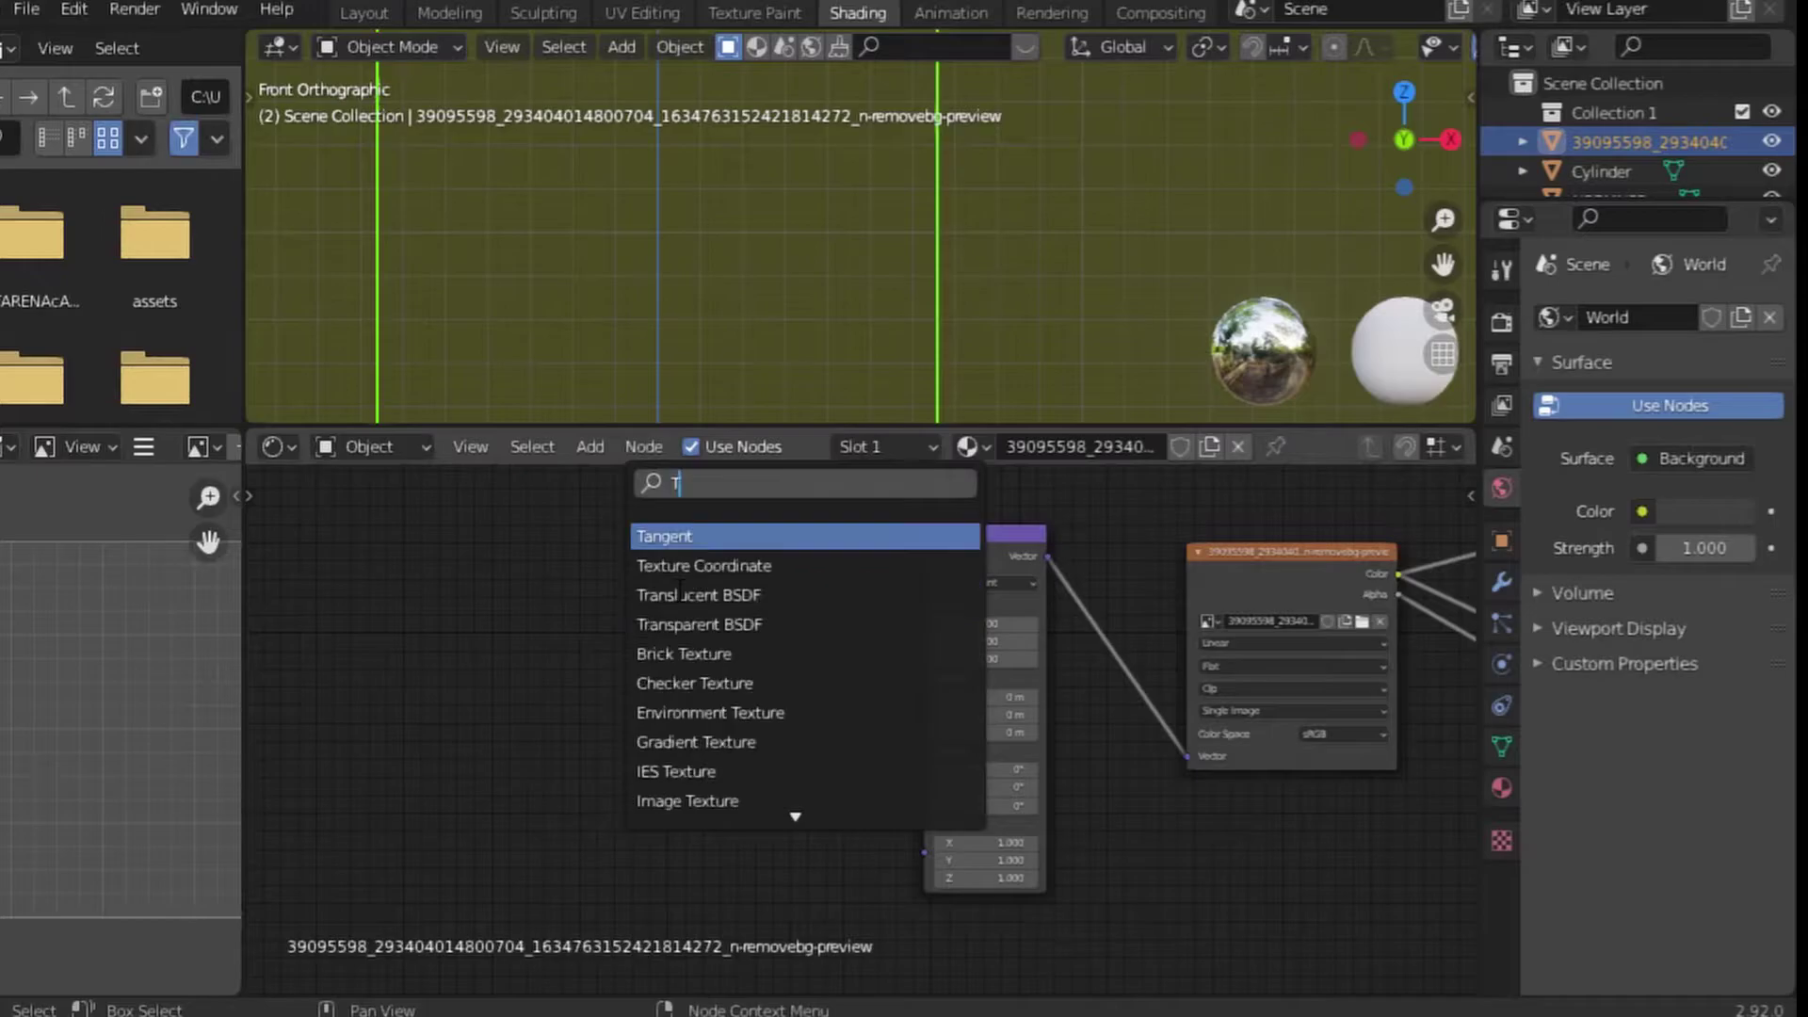
{"action": "type", "text": "EXT"}
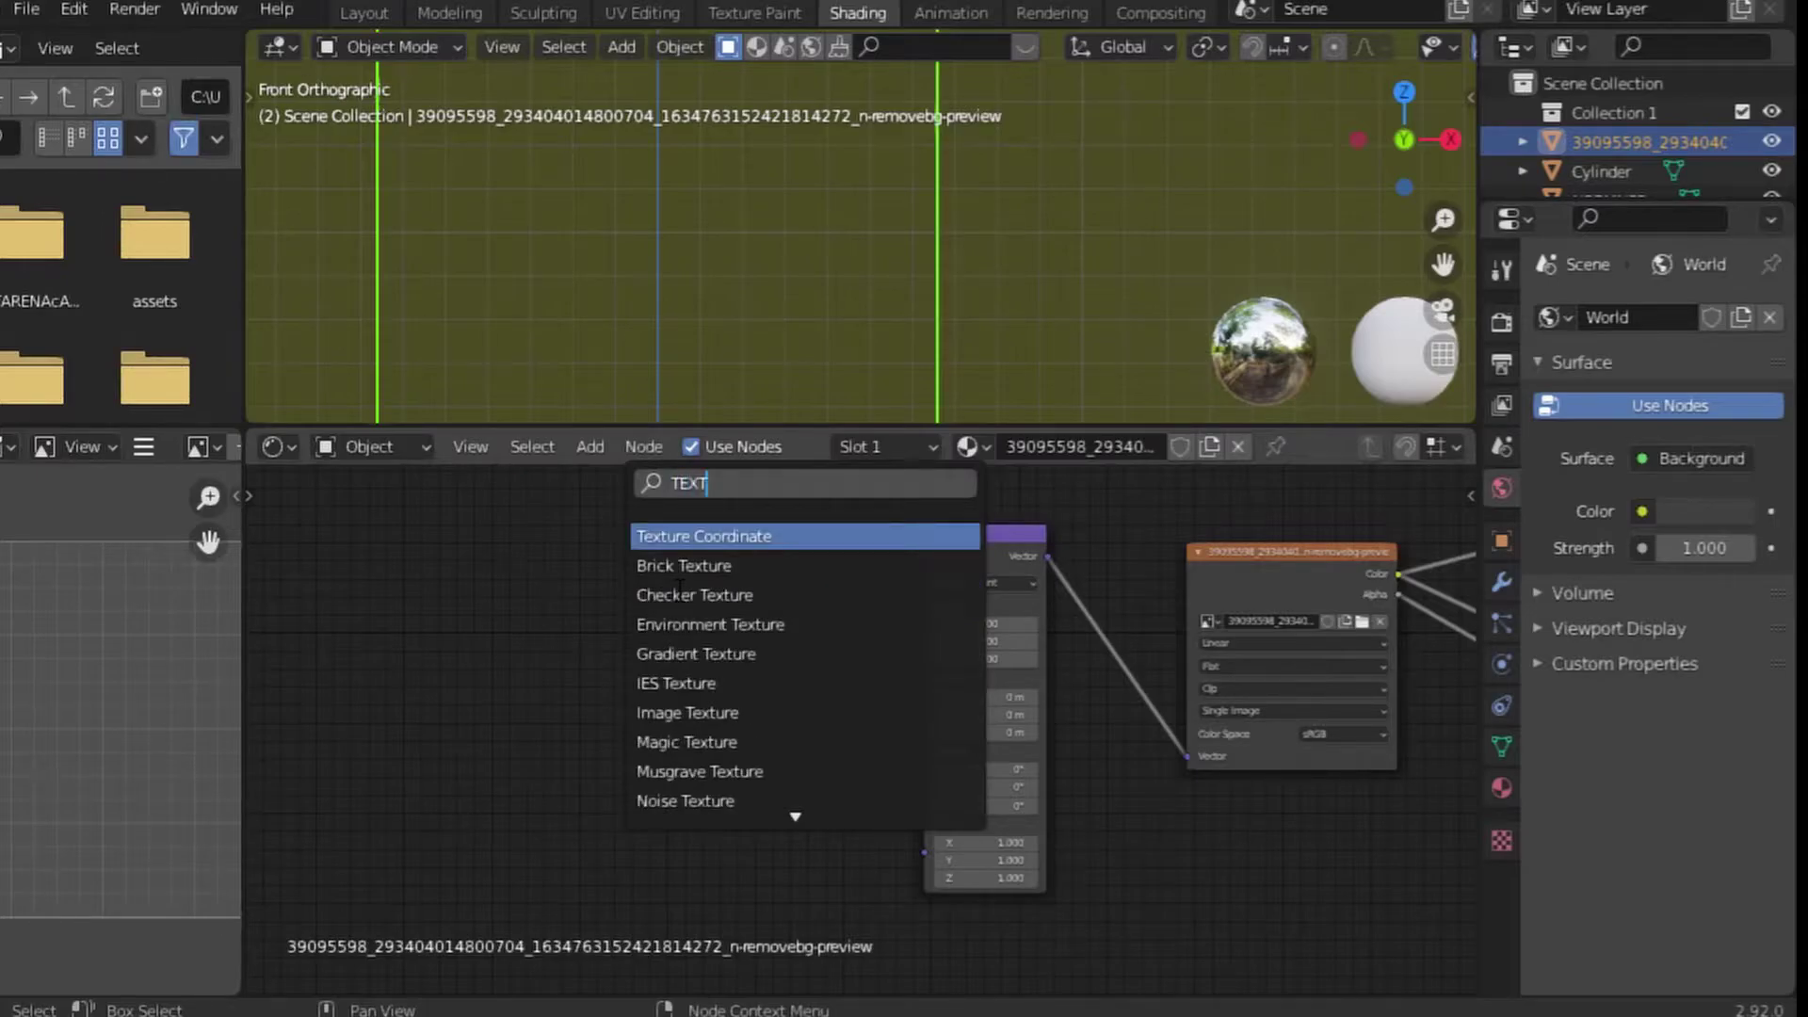
{"action": "left_click", "coordinate": [697, 536]}
{"action": "left_click", "coordinate": [730, 758]}
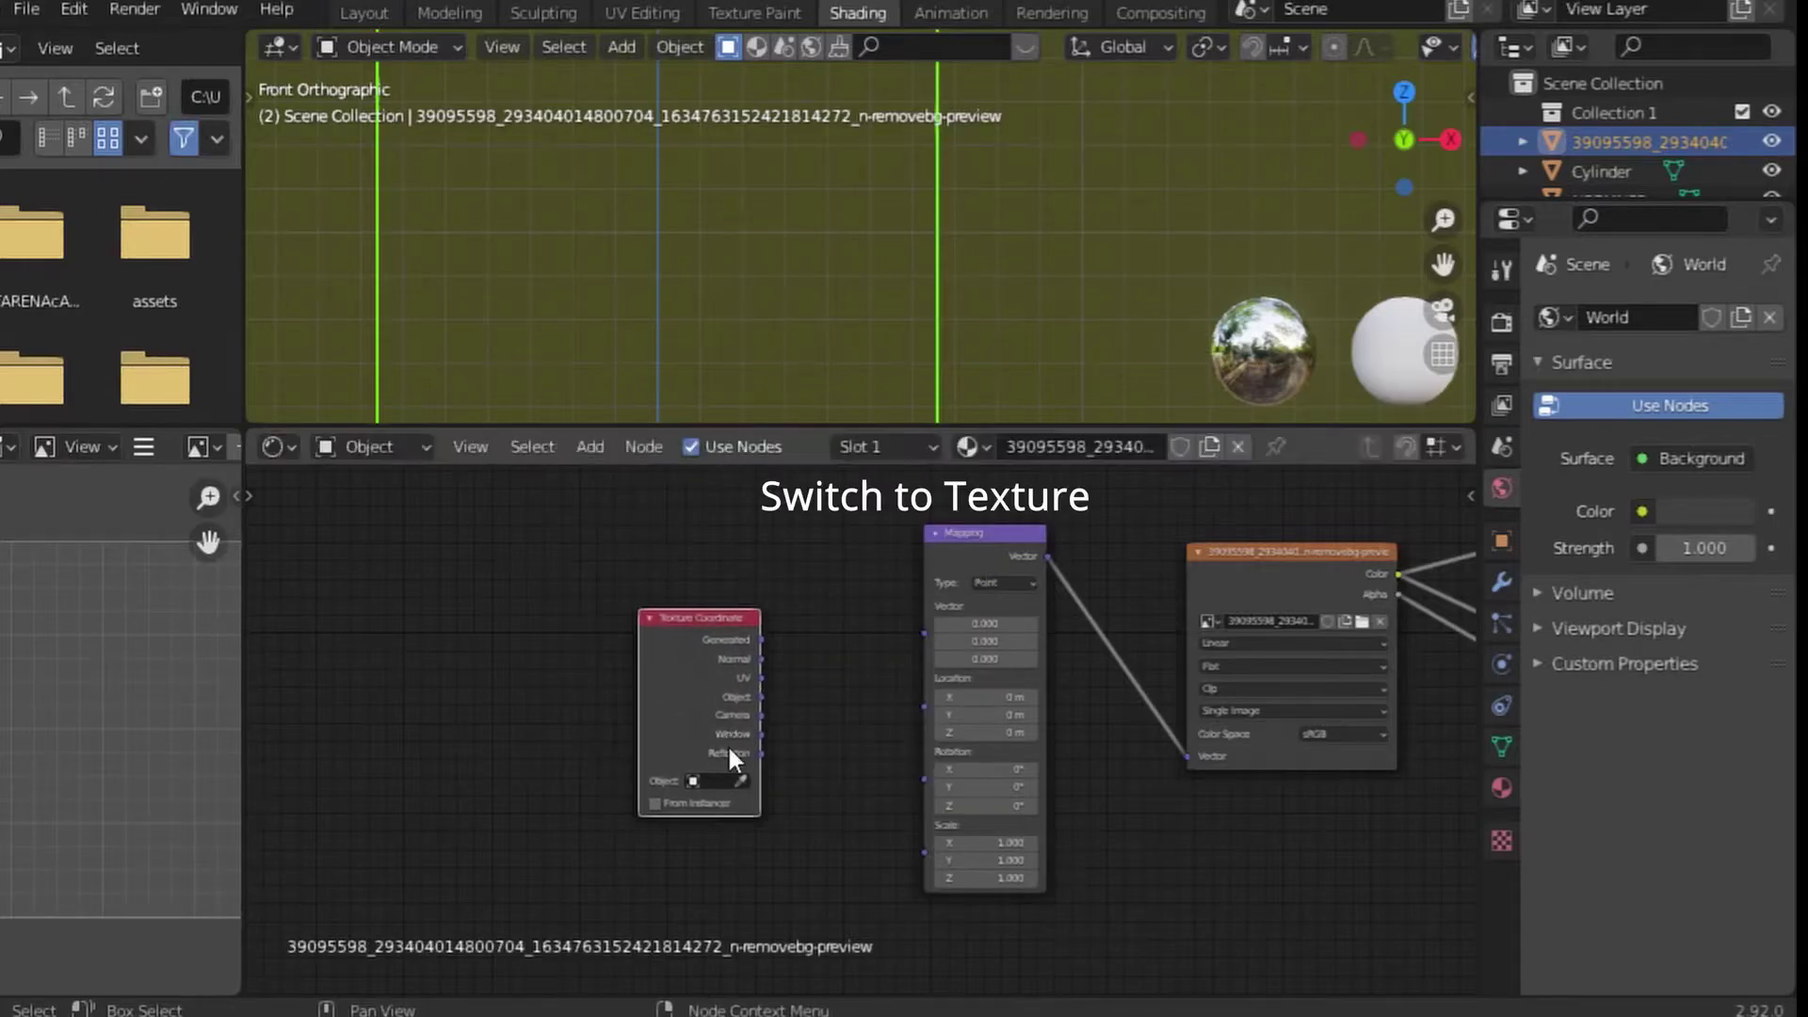
{"action": "scroll", "coordinate": [799, 708], "scroll_direction": "up", "scroll_amount": 2}
{"action": "mouse_move", "coordinate": [726, 659]}
{"action": "left_mouse_down"}
{"action": "mouse_move", "coordinate": [930, 611]}
{"action": "mouse_move", "coordinate": [721, 653]}
{"action": "left_mouse_up"}
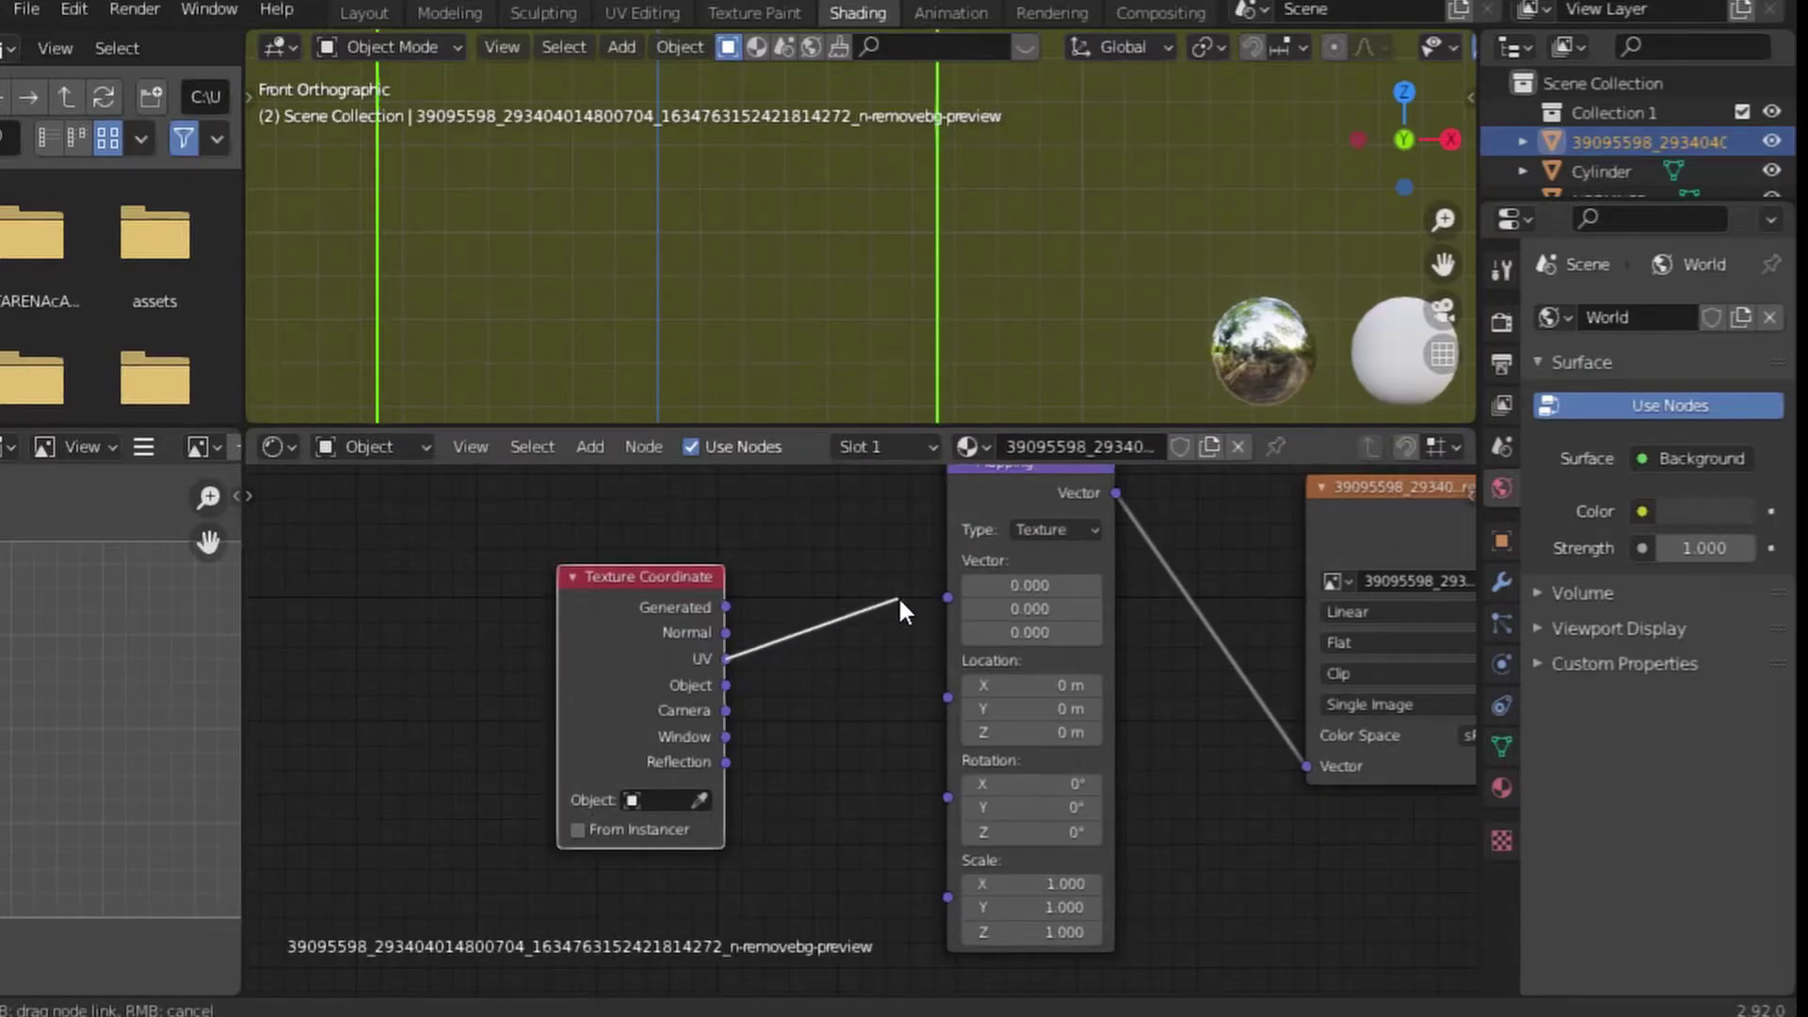
{"action": "left_click_drag", "start_coordinate": [941, 597], "coordinate": [940, 599]}
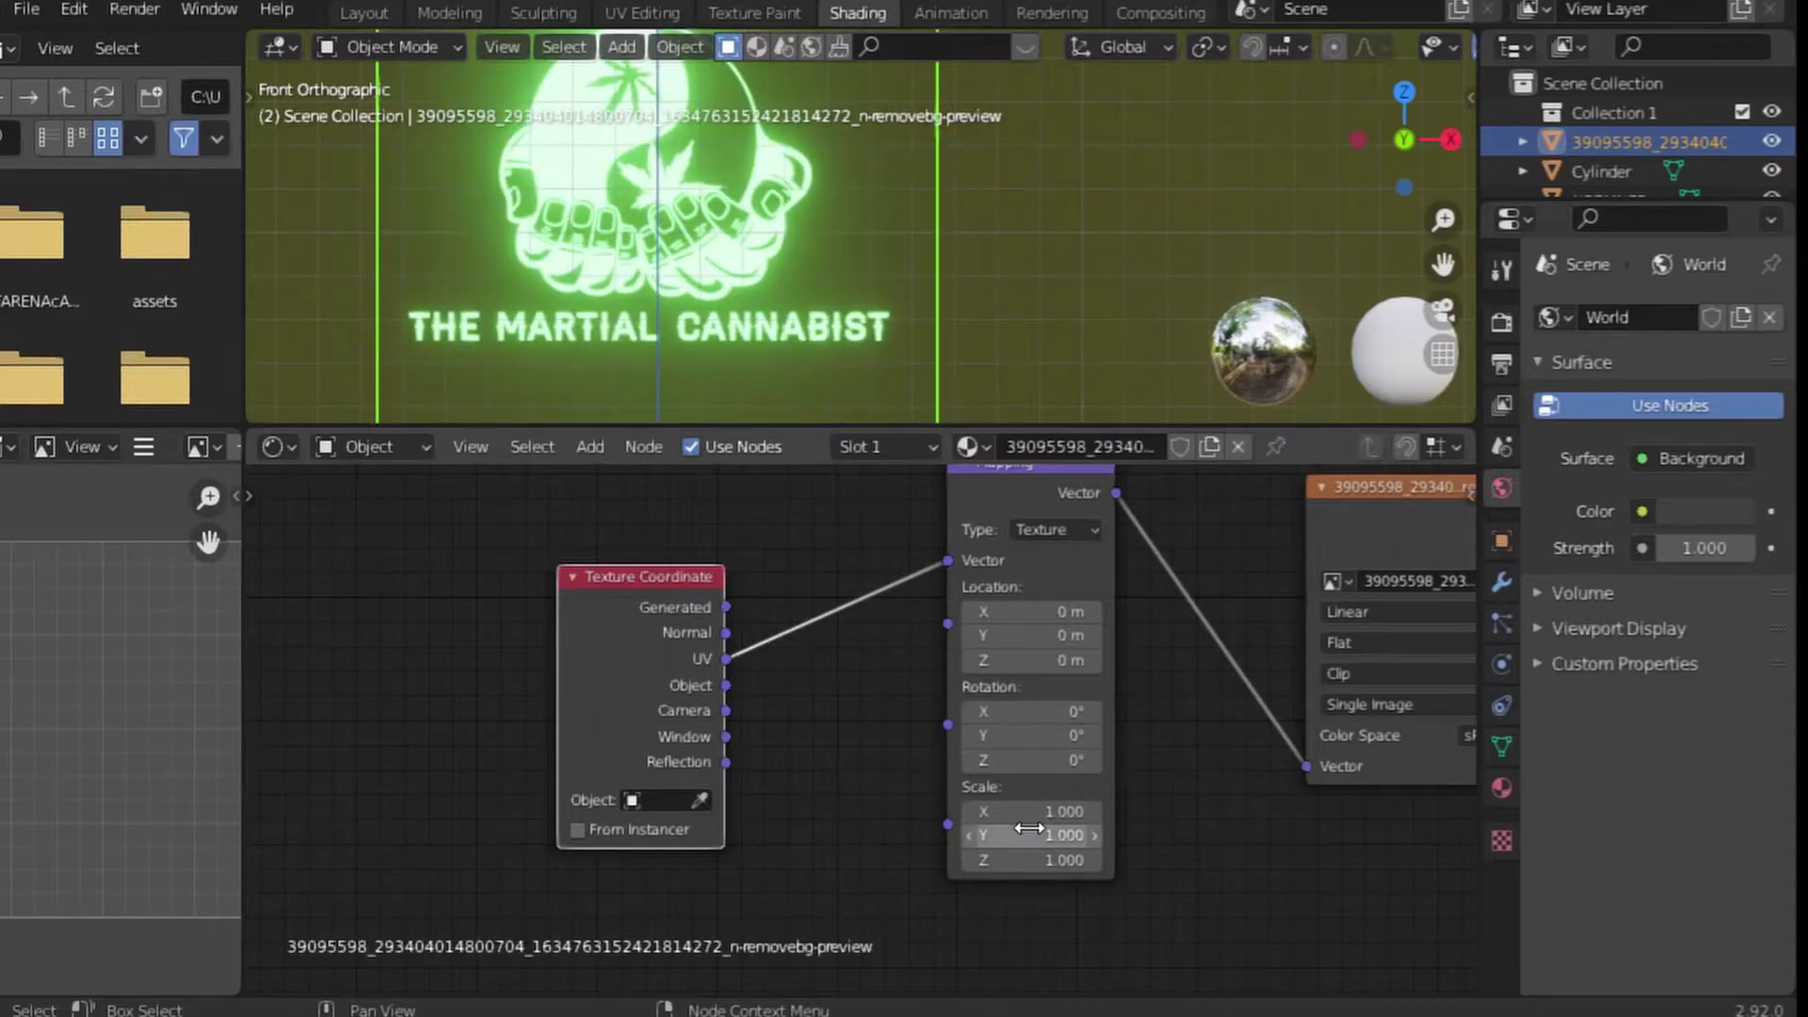
Adjust the Mapping Y scale and check the logo in a perspective view
{"action": "mouse_move", "coordinate": [1032, 835]}
{"action": "left_mouse_down"}
{"action": "mouse_move", "coordinate": [980, 835]}
{"action": "mouse_move", "coordinate": [1074, 836]}
{"action": "mouse_move", "coordinate": [1045, 835]}
{"action": "left_mouse_up"}
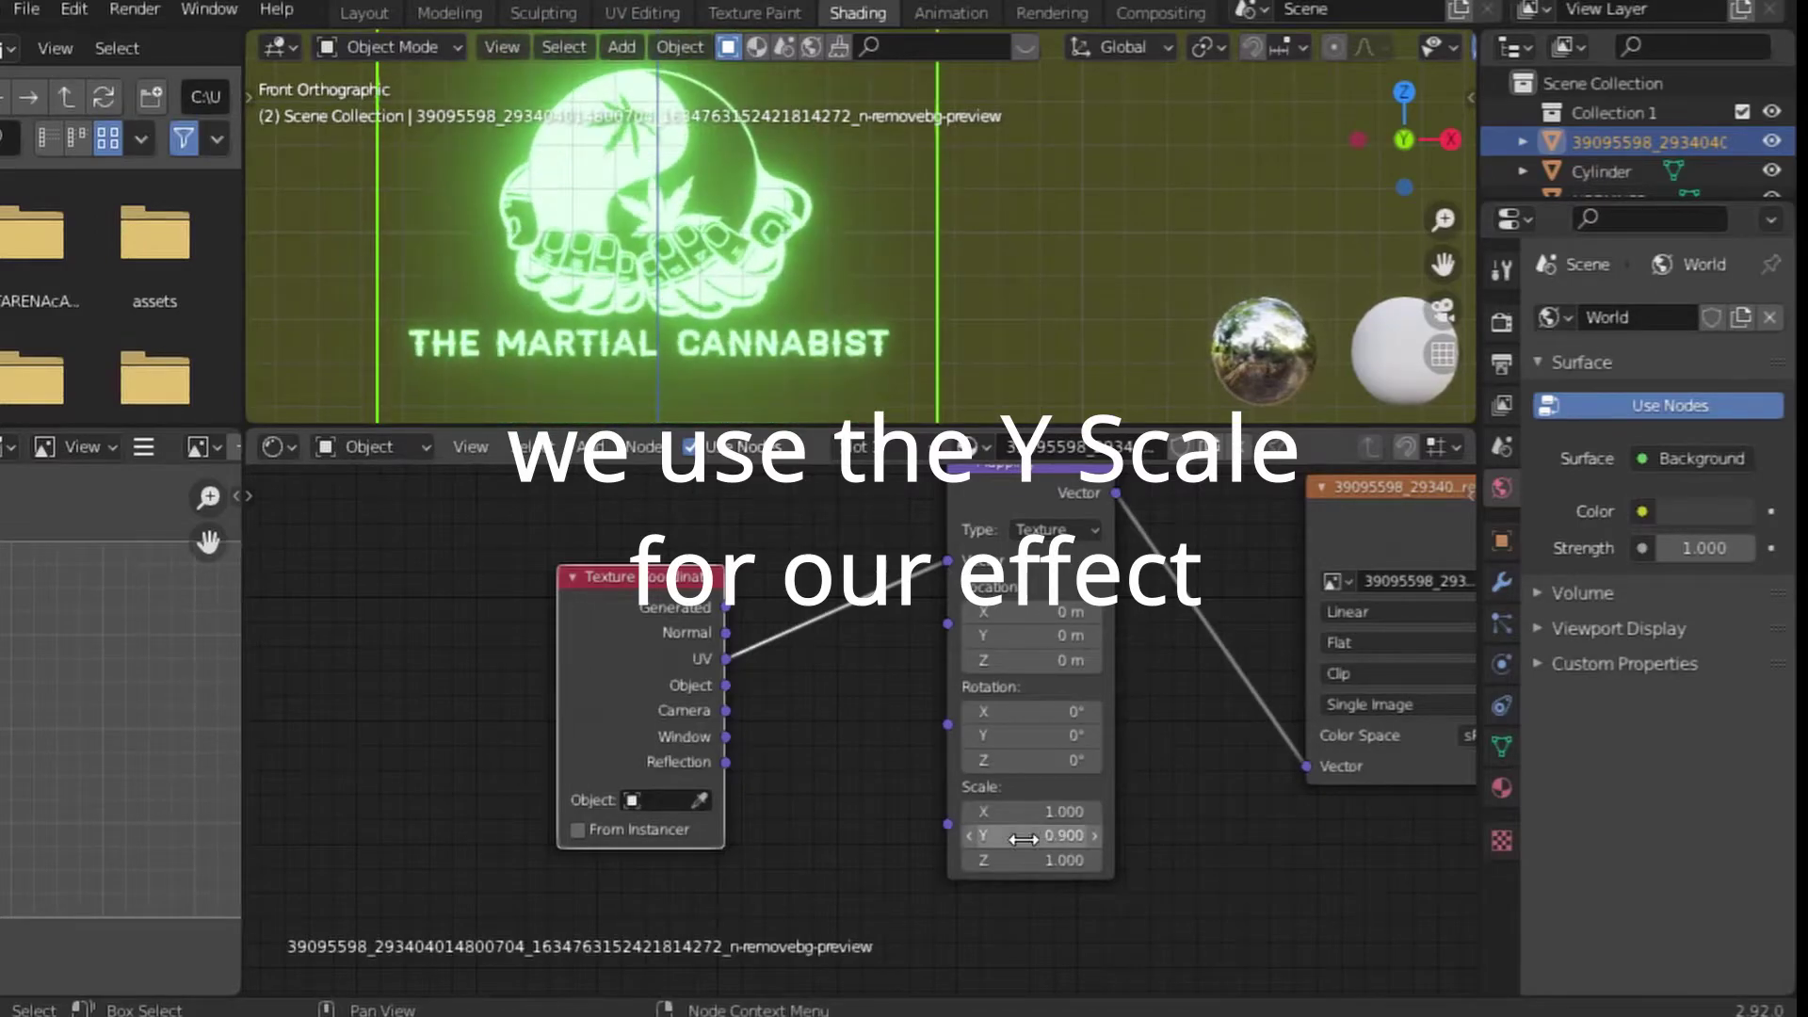
{"action": "left_click_drag", "start_coordinate": [851, 427], "coordinate": [871, 668]}
{"action": "scroll", "coordinate": [800, 574], "scroll_direction": "down", "scroll_amount": 3}
{"action": "middle_click_drag", "start_coordinate": [787, 512], "coordinate": [816, 483]}
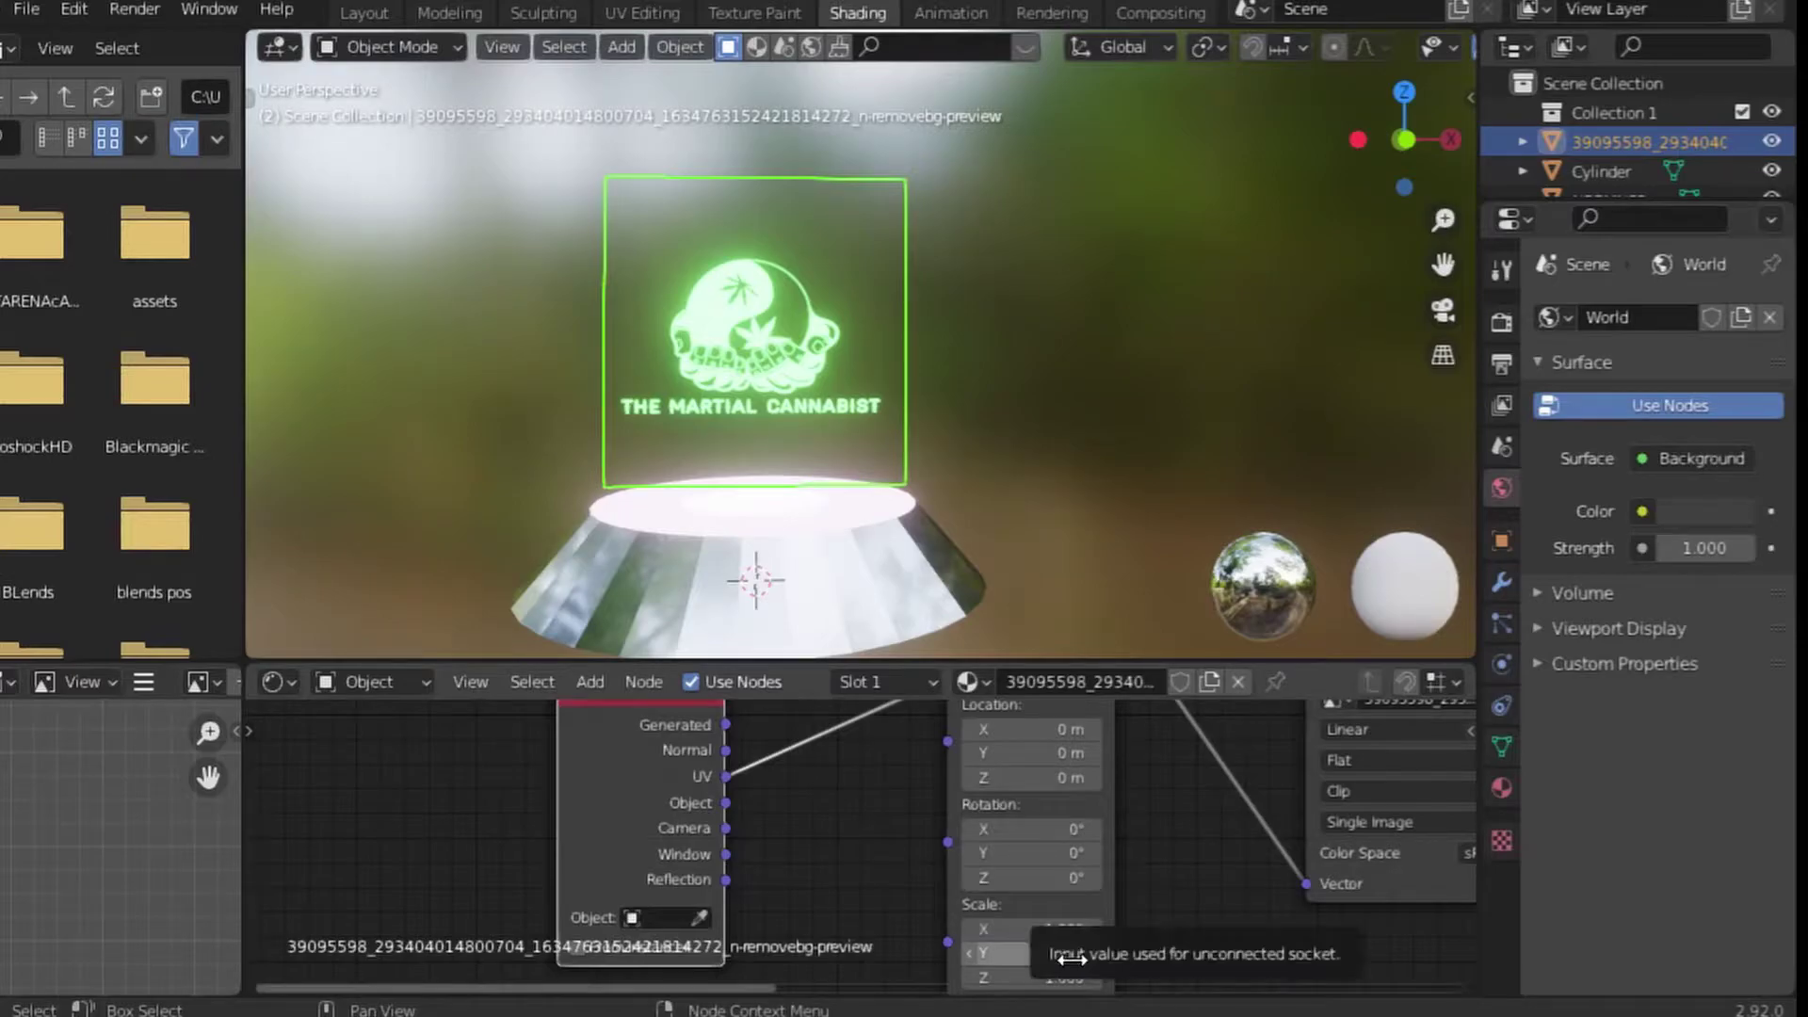
Try Mapping Y scales: 0.900, a larger stretch (undone), then push until the logo vanishes
{"action": "left_click_drag", "start_coordinate": [1058, 954], "coordinate": [1036, 954]}
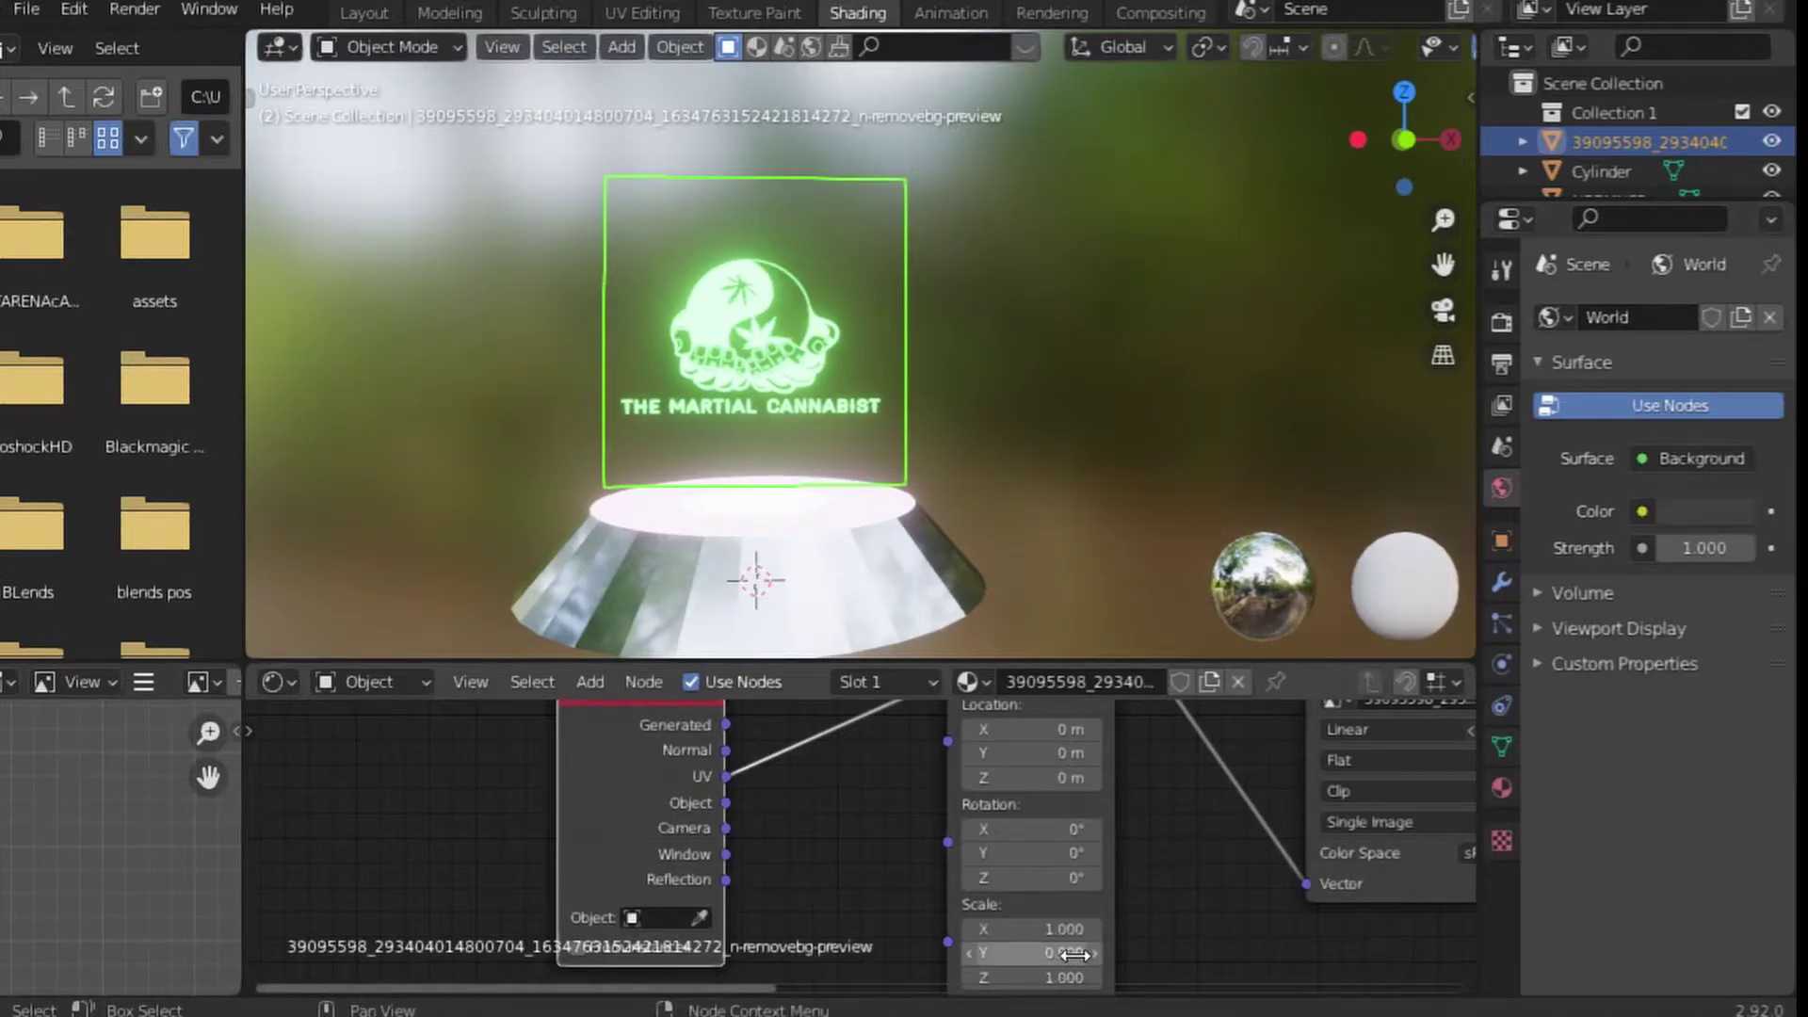
{"action": "left_click_drag", "start_coordinate": [1035, 953], "coordinate": [1073, 953]}
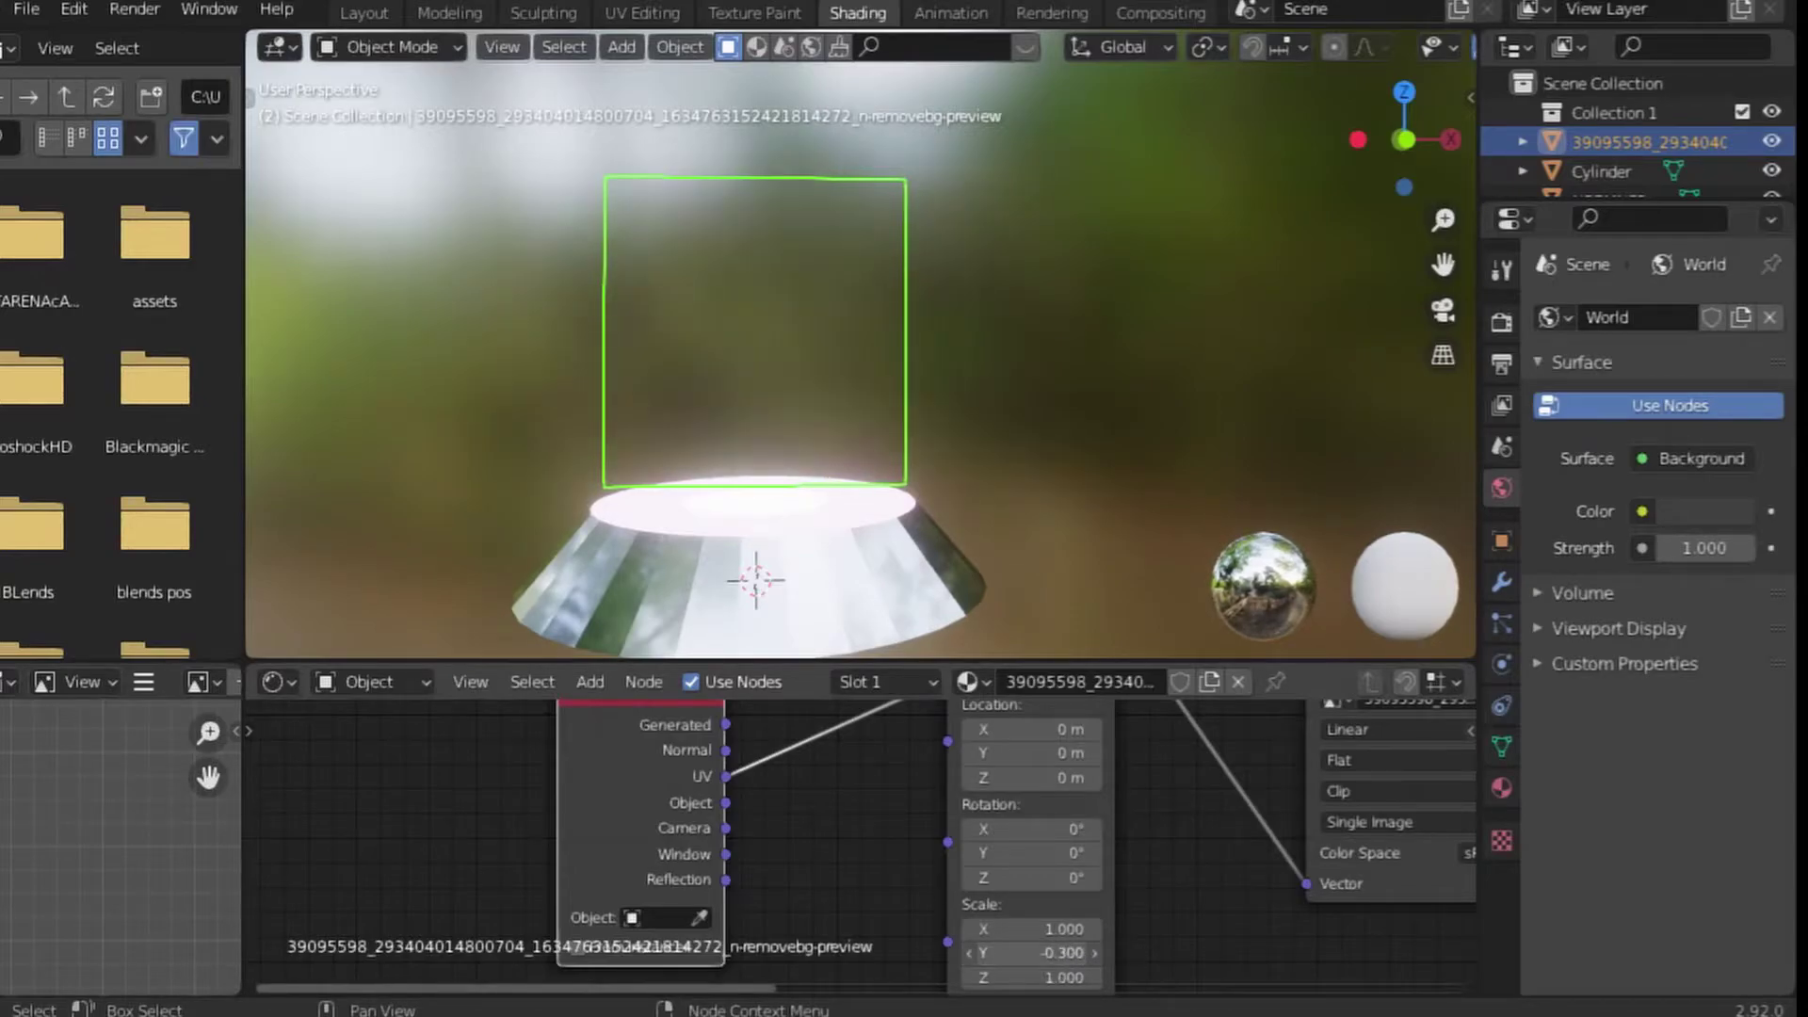
{"action": "key", "text": "ctrl+z"}
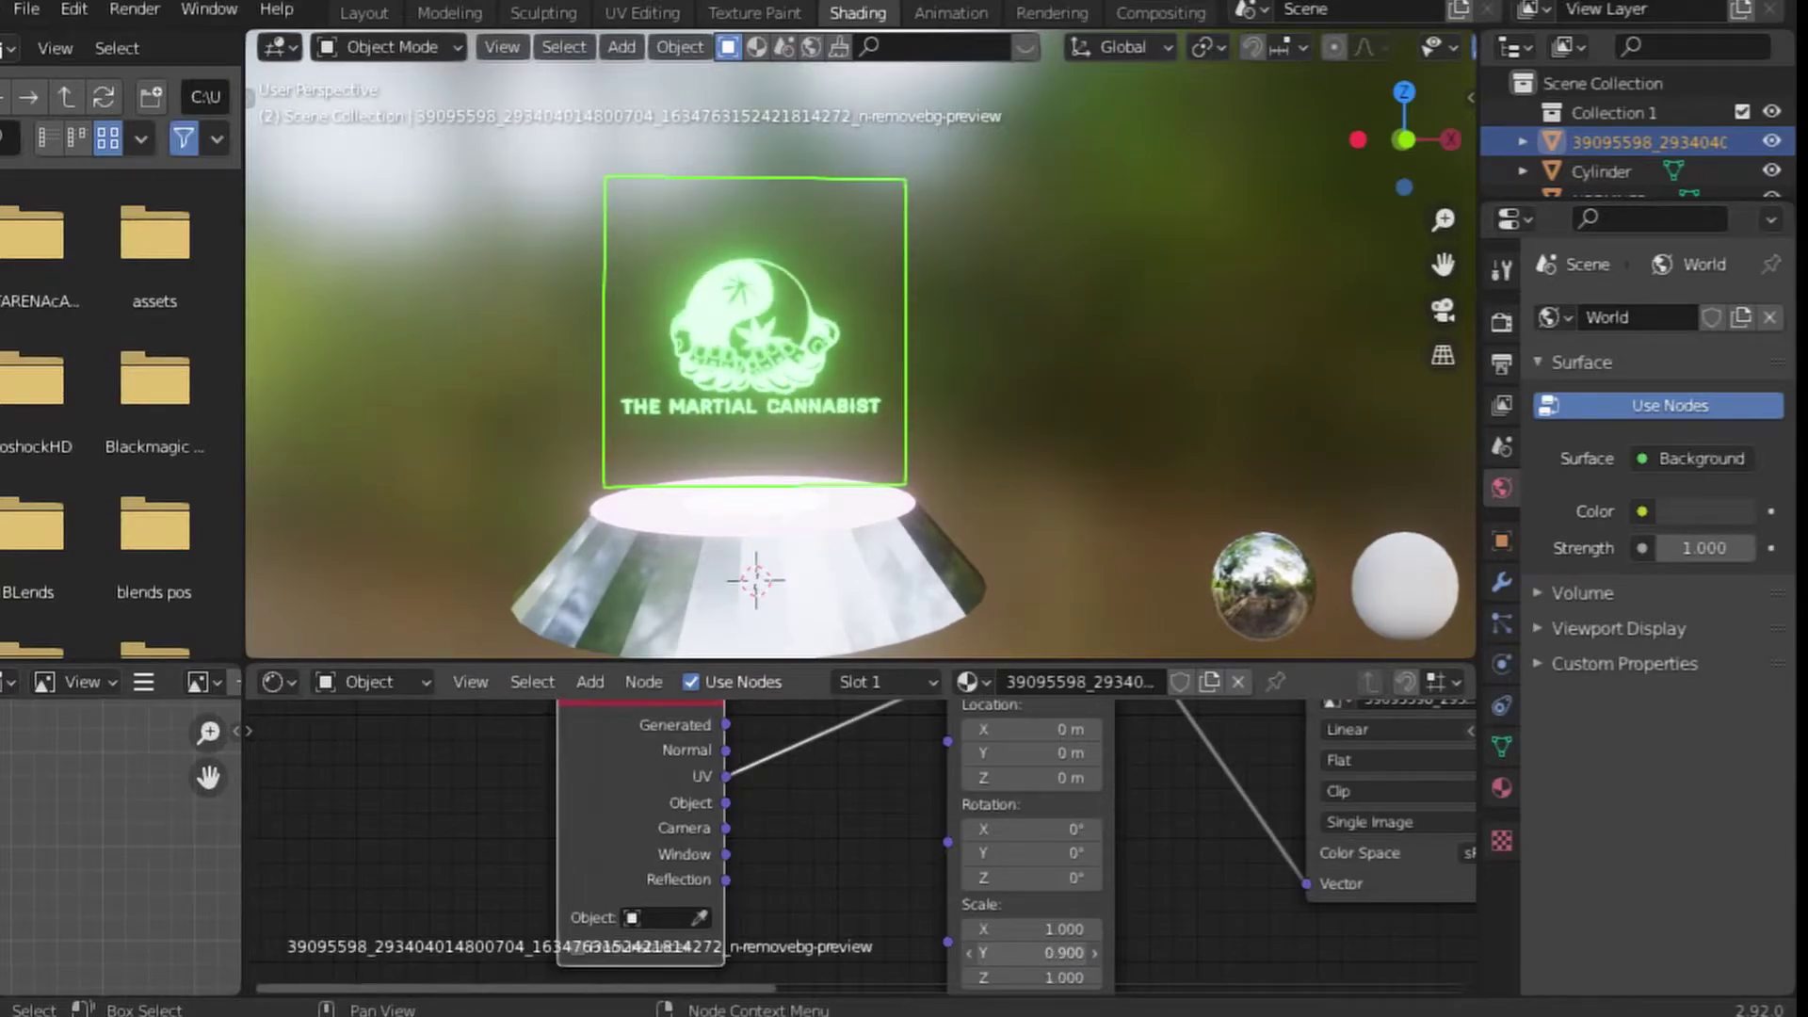
{"action": "mouse_move", "coordinate": [1036, 952]}
{"action": "left_mouse_down"}
{"action": "mouse_move", "coordinate": [970, 953]}
{"action": "mouse_move", "coordinate": [1064, 953]}
{"action": "left_mouse_up"}
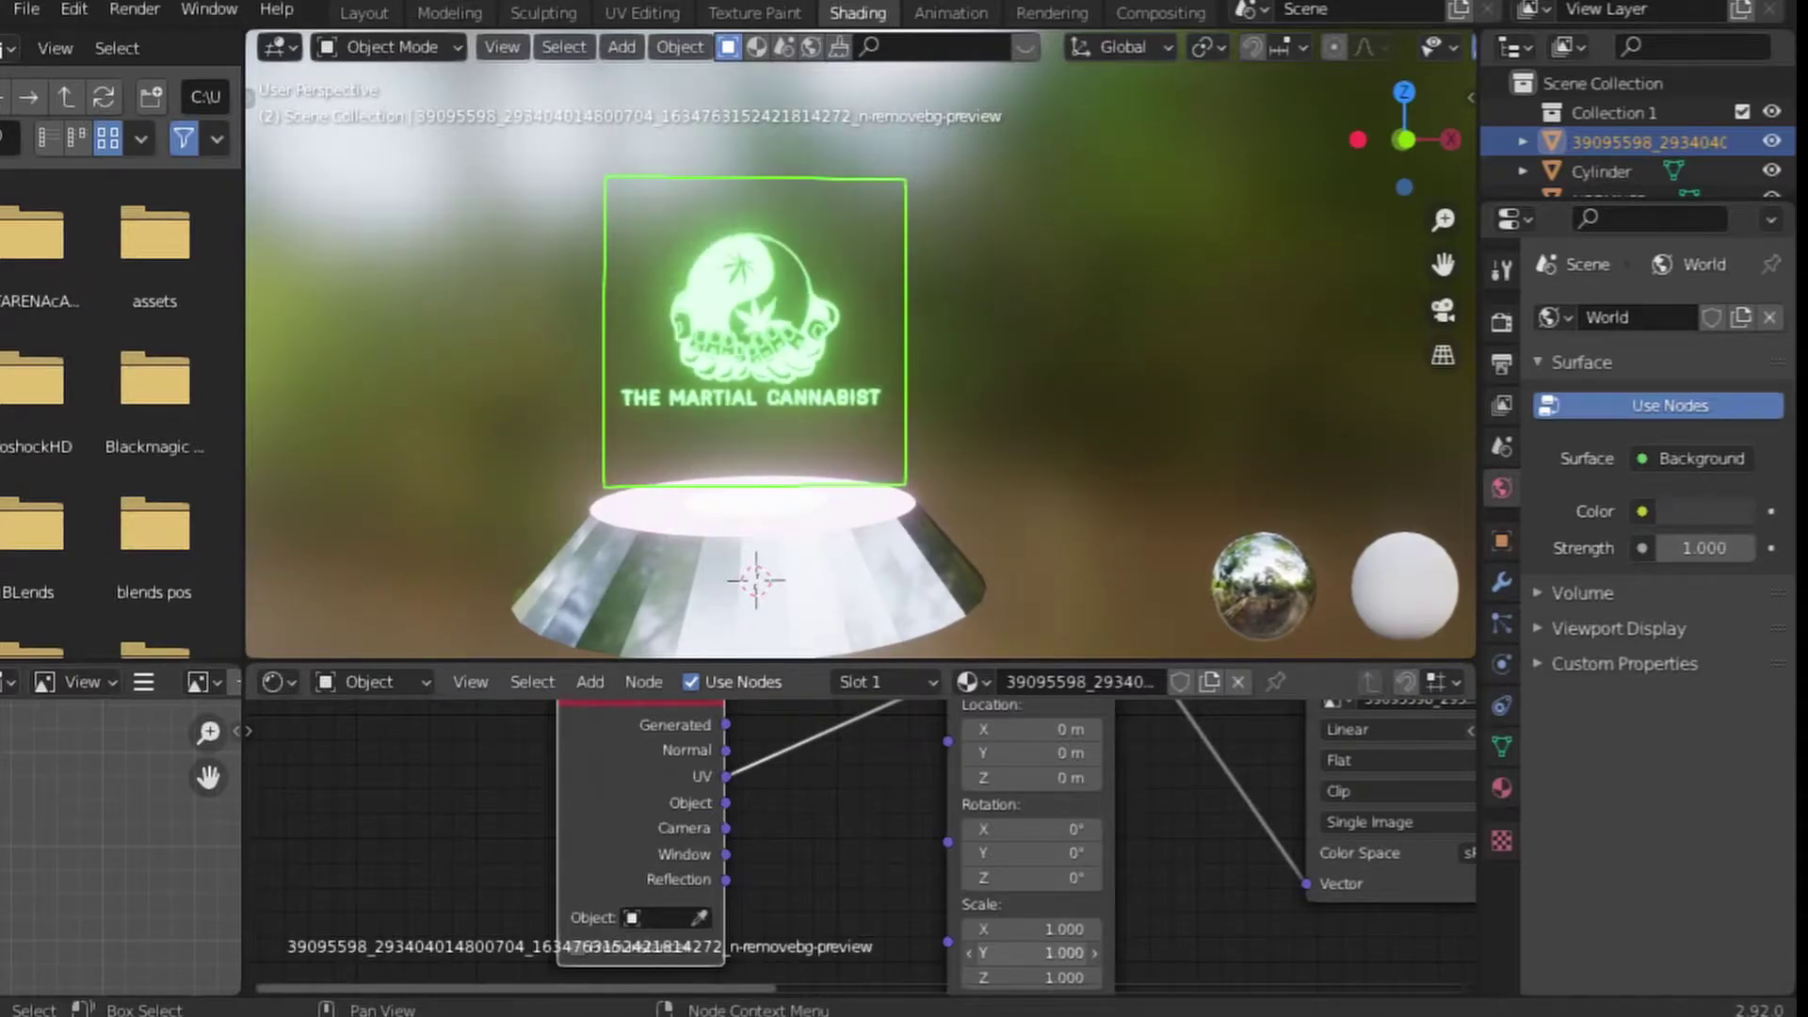
{"action": "scroll", "coordinate": [839, 770], "scroll_direction": "down", "scroll_amount": 1}
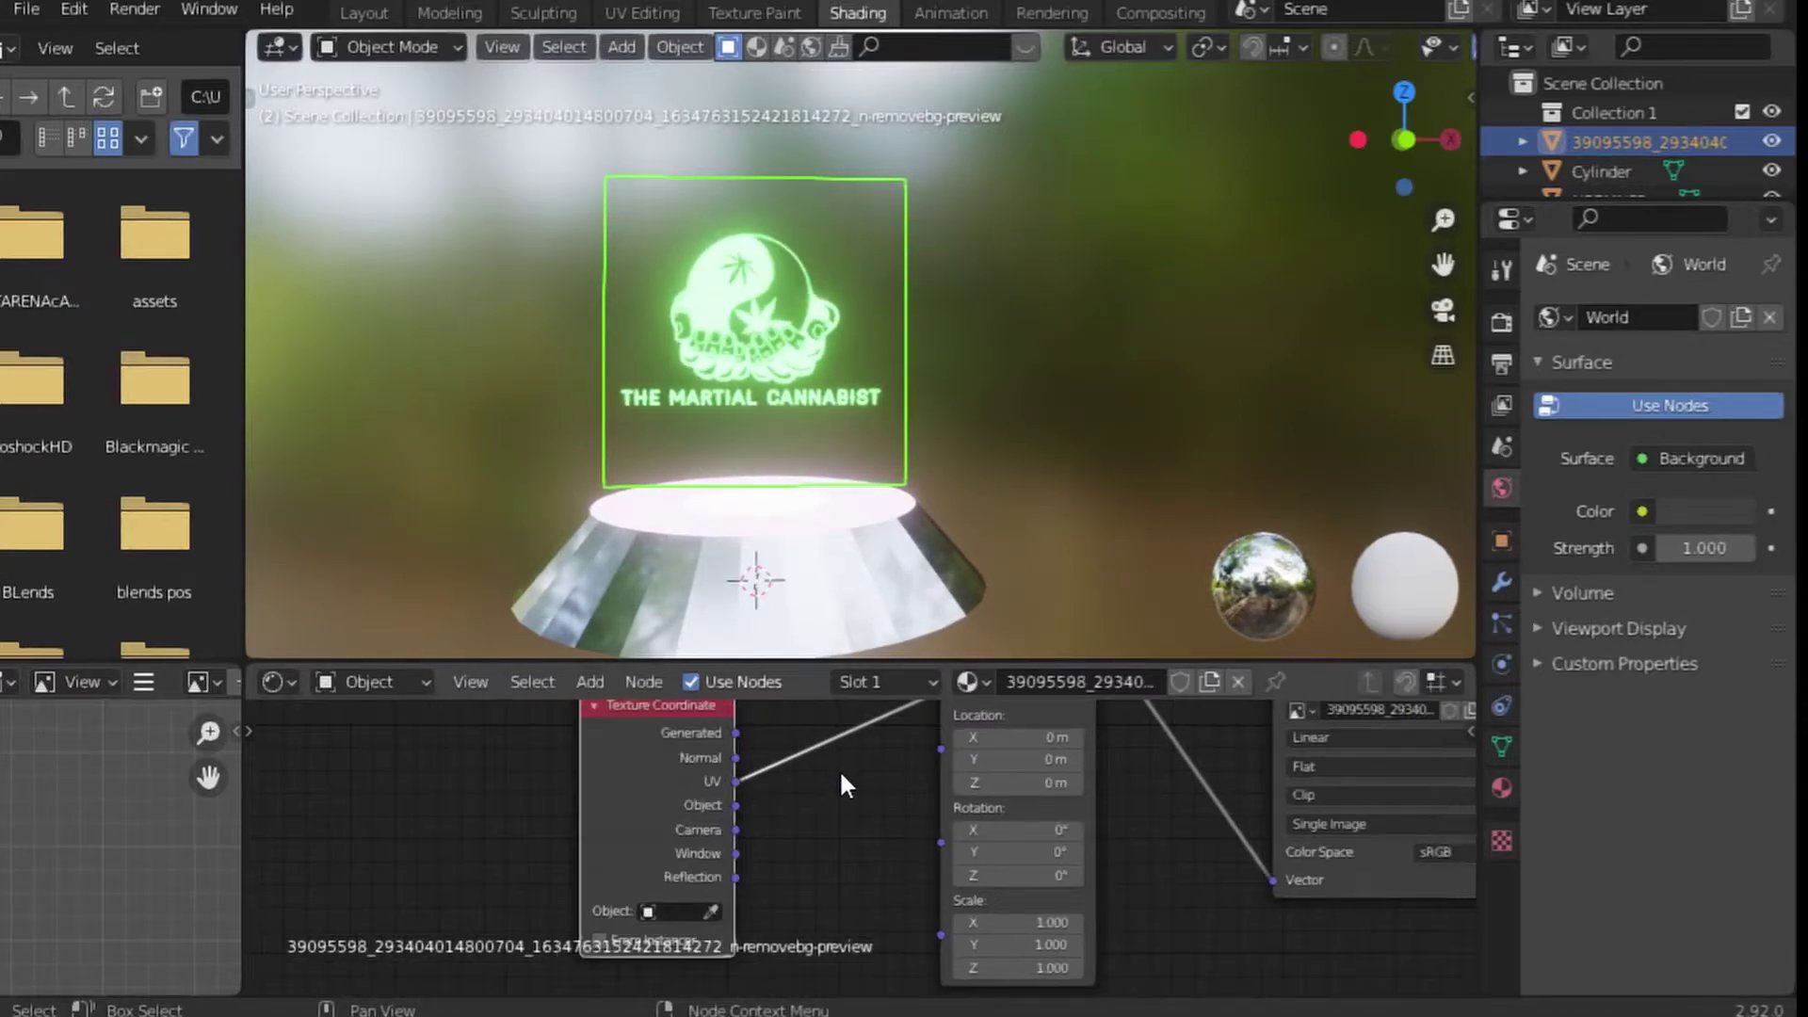
{"action": "left_click", "coordinate": [363, 13]}
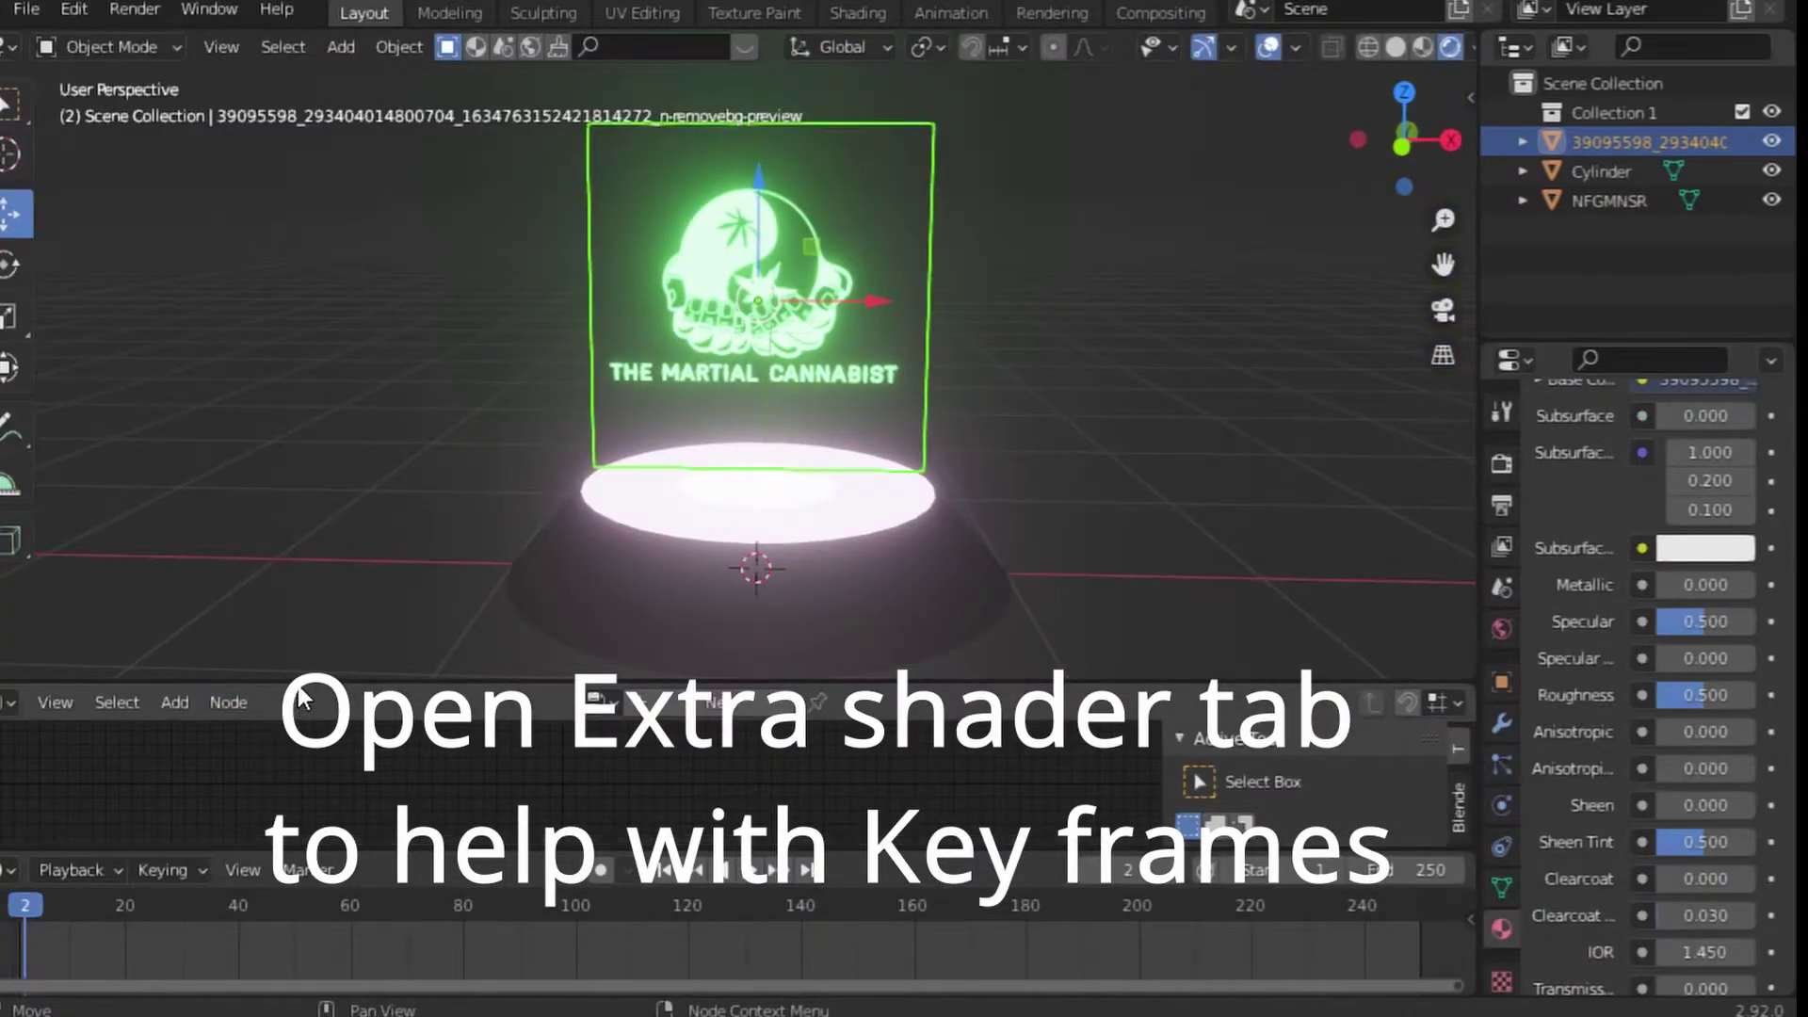
Turn the lower editor into an enlarged Shader Editor and set the current frame to 0
{"action": "left_click", "coordinate": [5, 704]}
{"action": "left_click", "coordinate": [68, 601]}
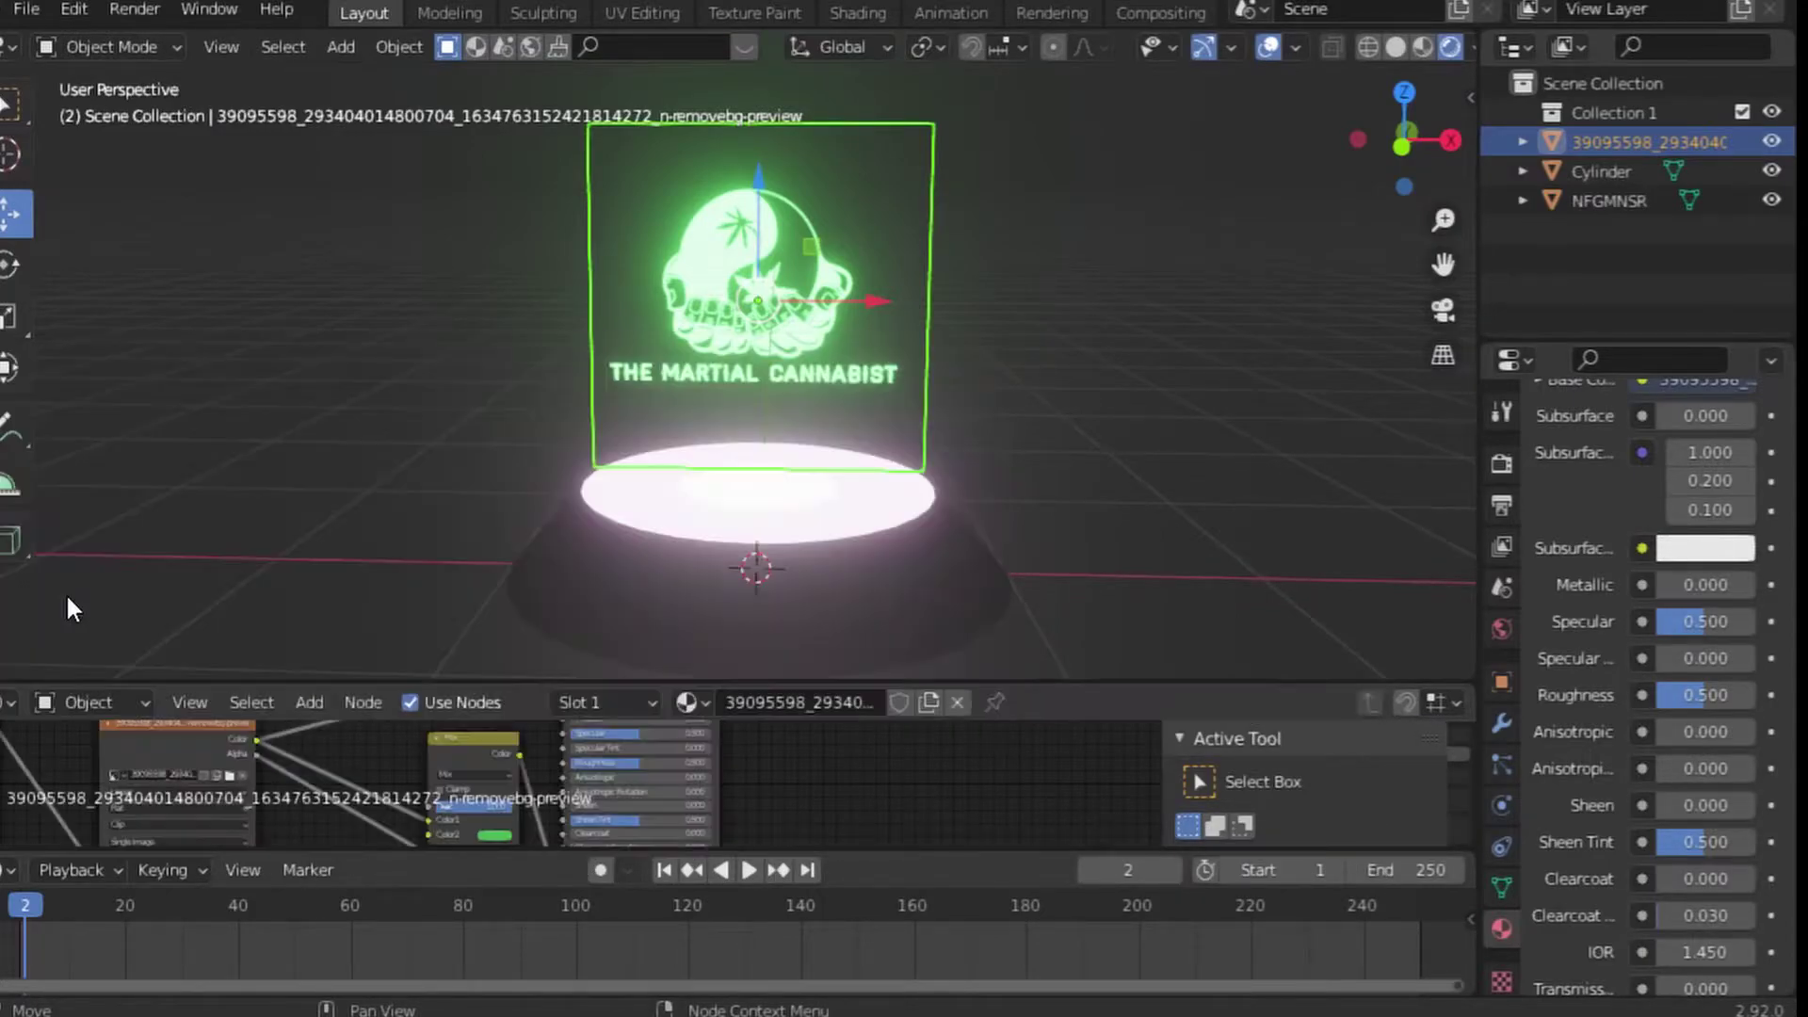
{"action": "scroll", "coordinate": [422, 767], "scroll_direction": "down", "scroll_amount": 5}
{"action": "left_click_drag", "start_coordinate": [622, 684], "coordinate": [626, 516]}
{"action": "left_click", "coordinate": [11, 902]}
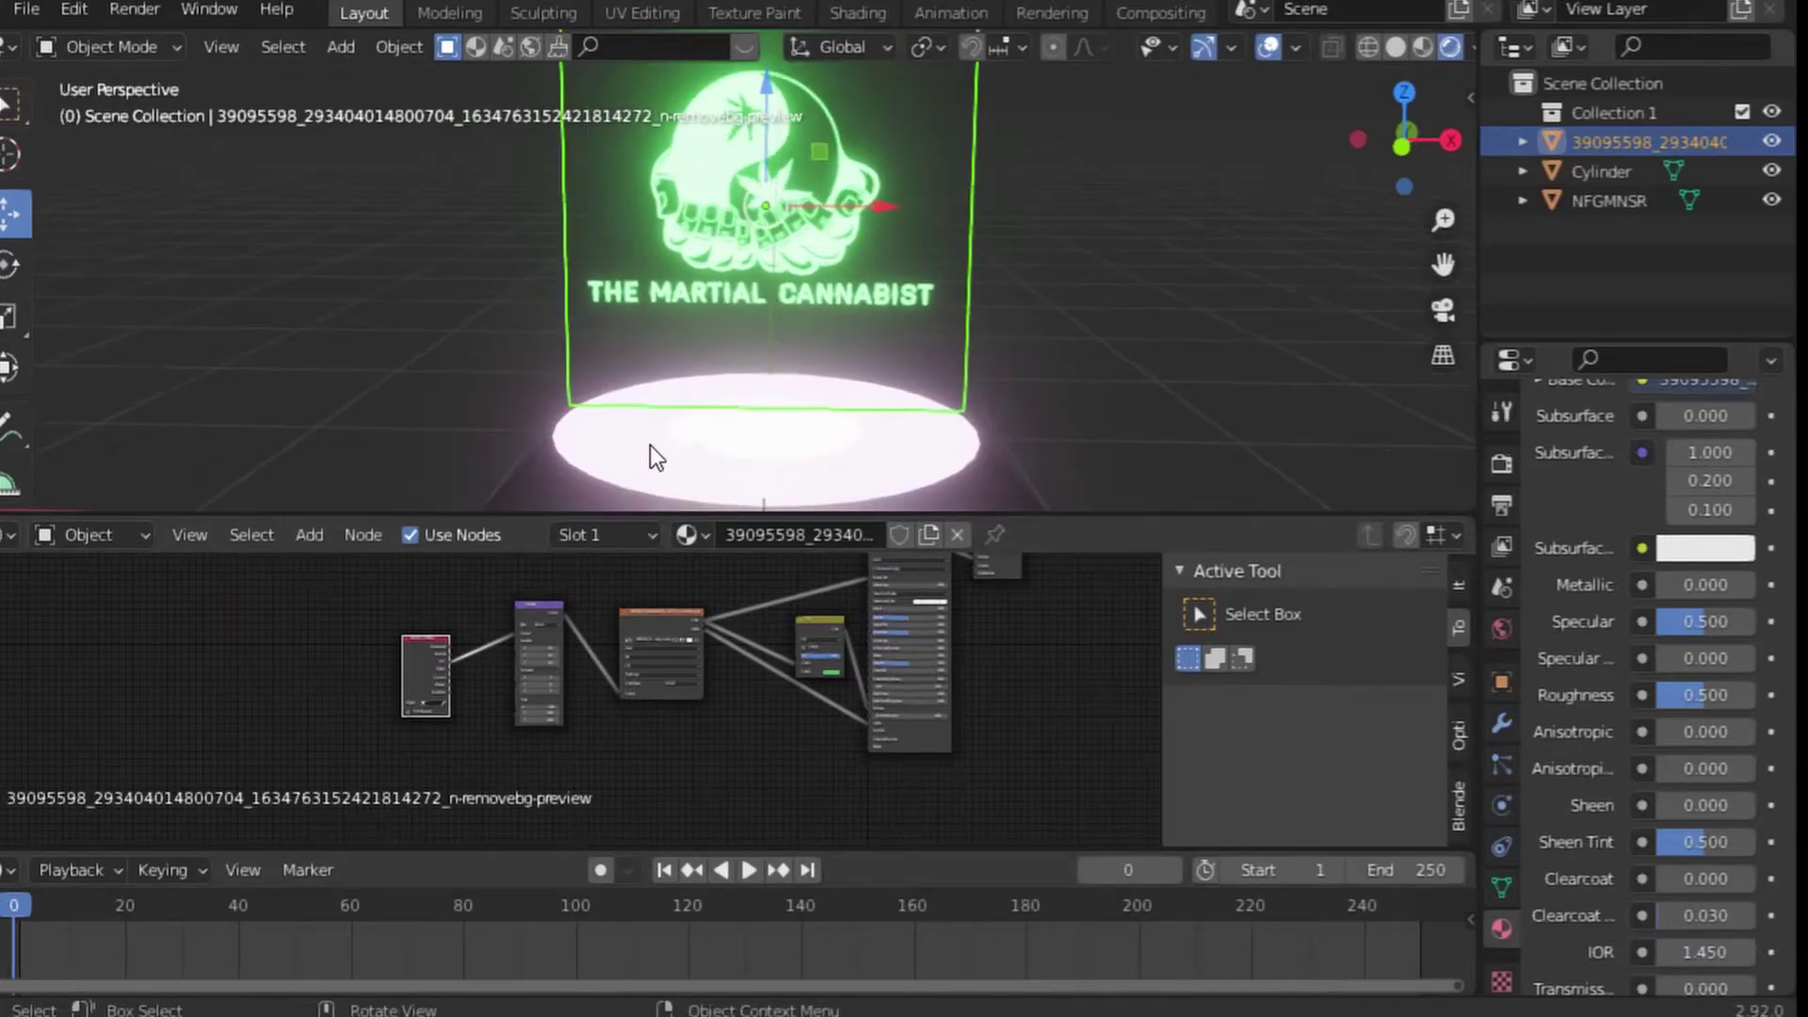
Zoom and arrange the node view so the Mapping node's scale values are visible
{"action": "scroll", "coordinate": [656, 457], "scroll_direction": "down", "scroll_amount": 1}
{"action": "scroll", "coordinate": [459, 750], "scroll_direction": "up", "scroll_amount": 3}
{"action": "scroll", "coordinate": [260, 716], "scroll_direction": "up", "scroll_amount": 3}
{"action": "scroll", "coordinate": [255, 744], "scroll_direction": "up", "scroll_amount": 2}
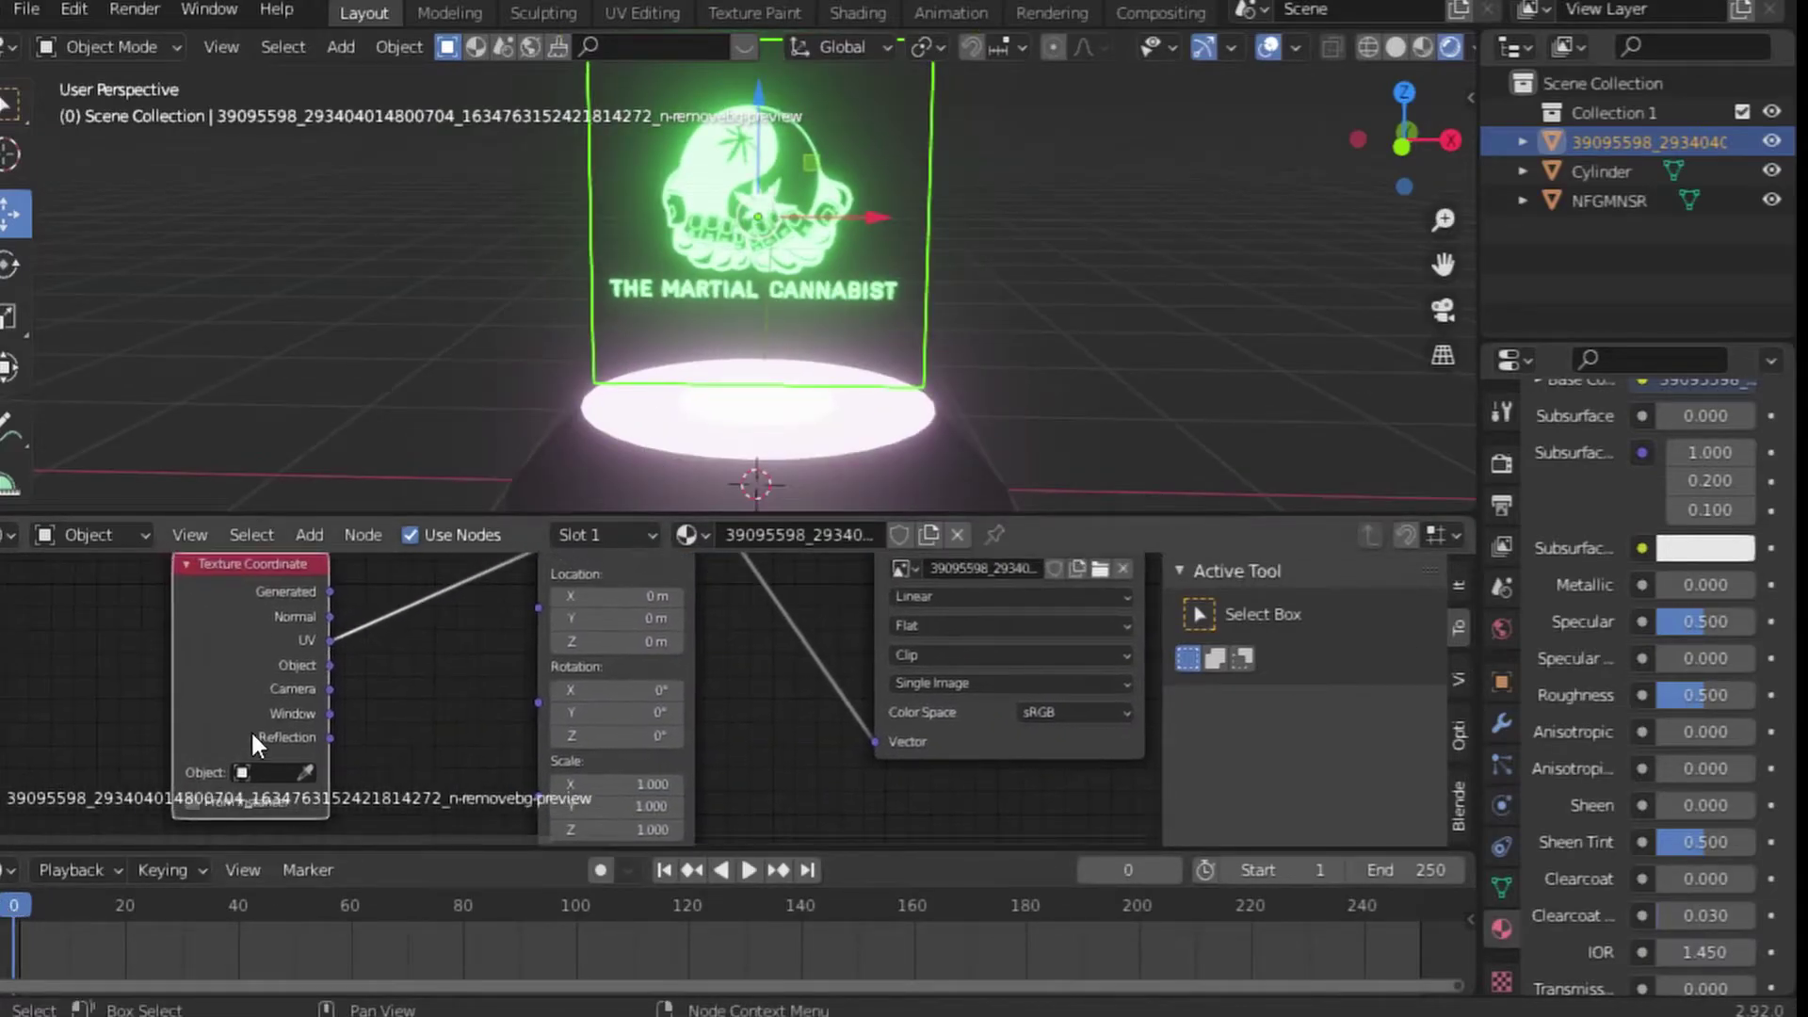
{"action": "left_click_drag", "start_coordinate": [235, 703], "coordinate": [139, 627]}
{"action": "mouse_move", "coordinate": [446, 745]}
{"action": "middle_mouse_down"}
{"action": "mouse_move", "coordinate": [295, 628]}
{"action": "mouse_move", "coordinate": [452, 646]}
{"action": "middle_mouse_up"}
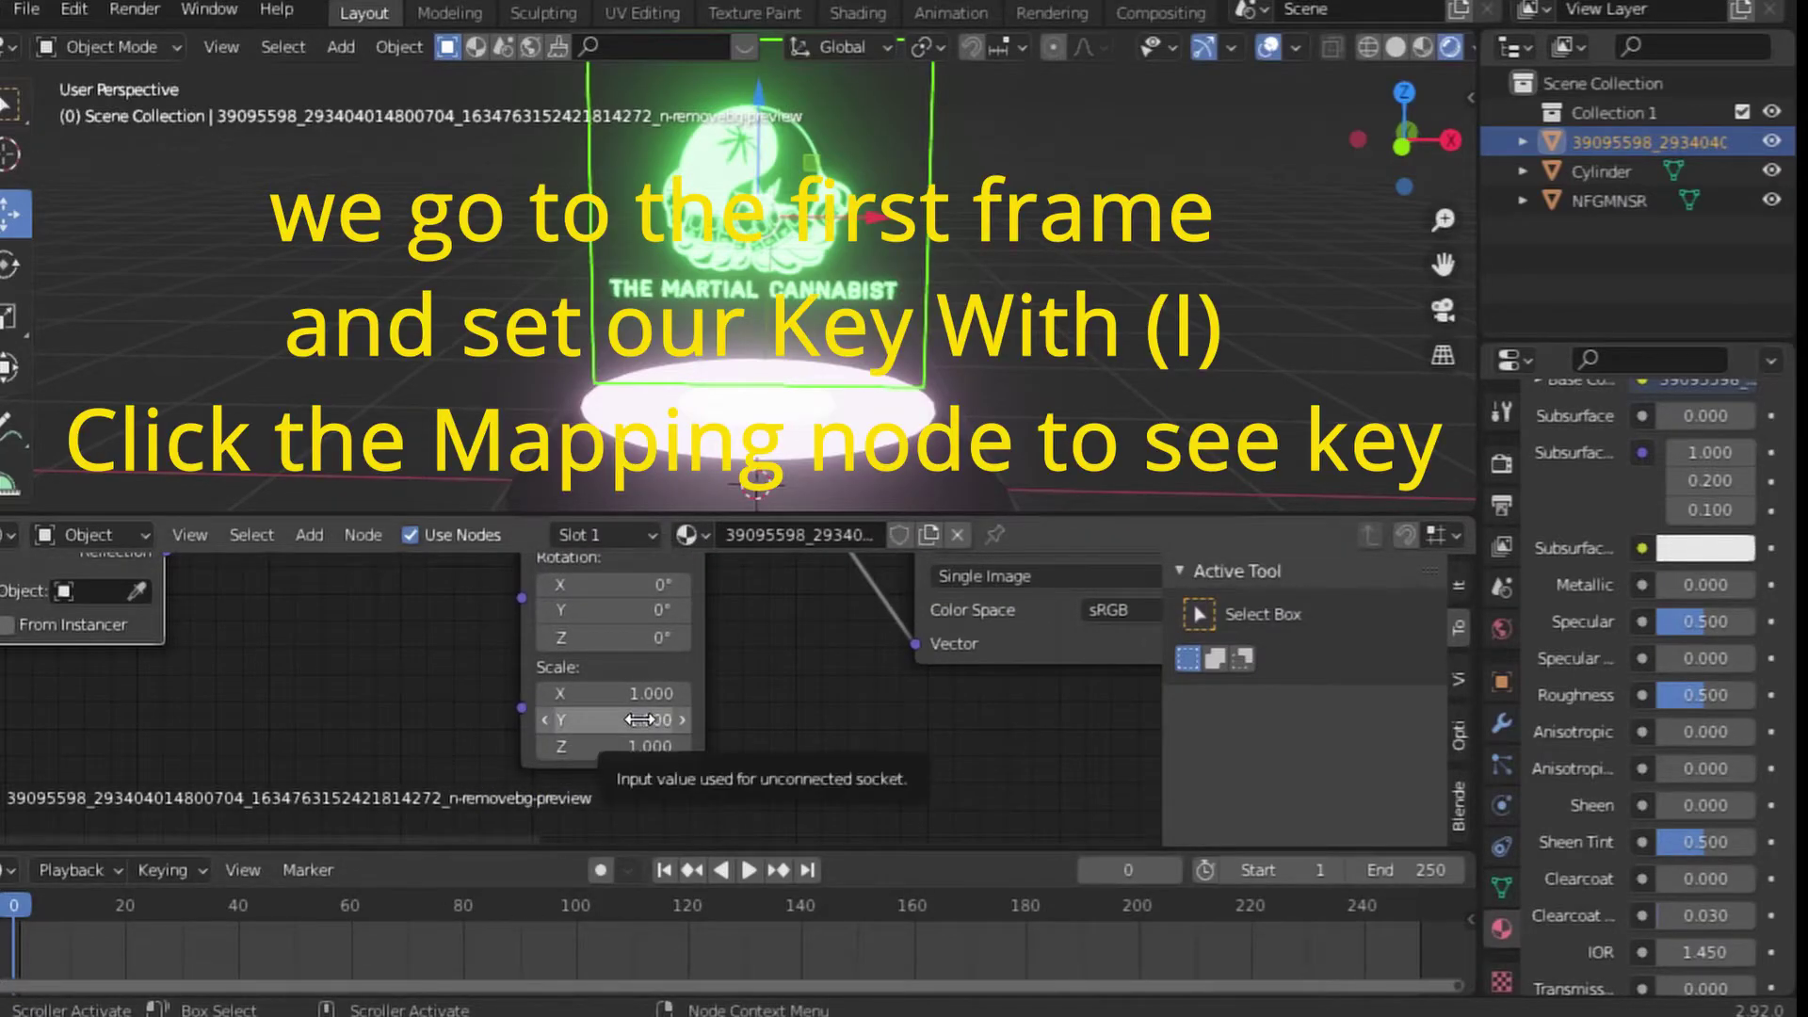
Keyframe the Mapping scale at frames 0 and 31, then collapse Y scale at frame 33
{"action": "key", "text": "i"}
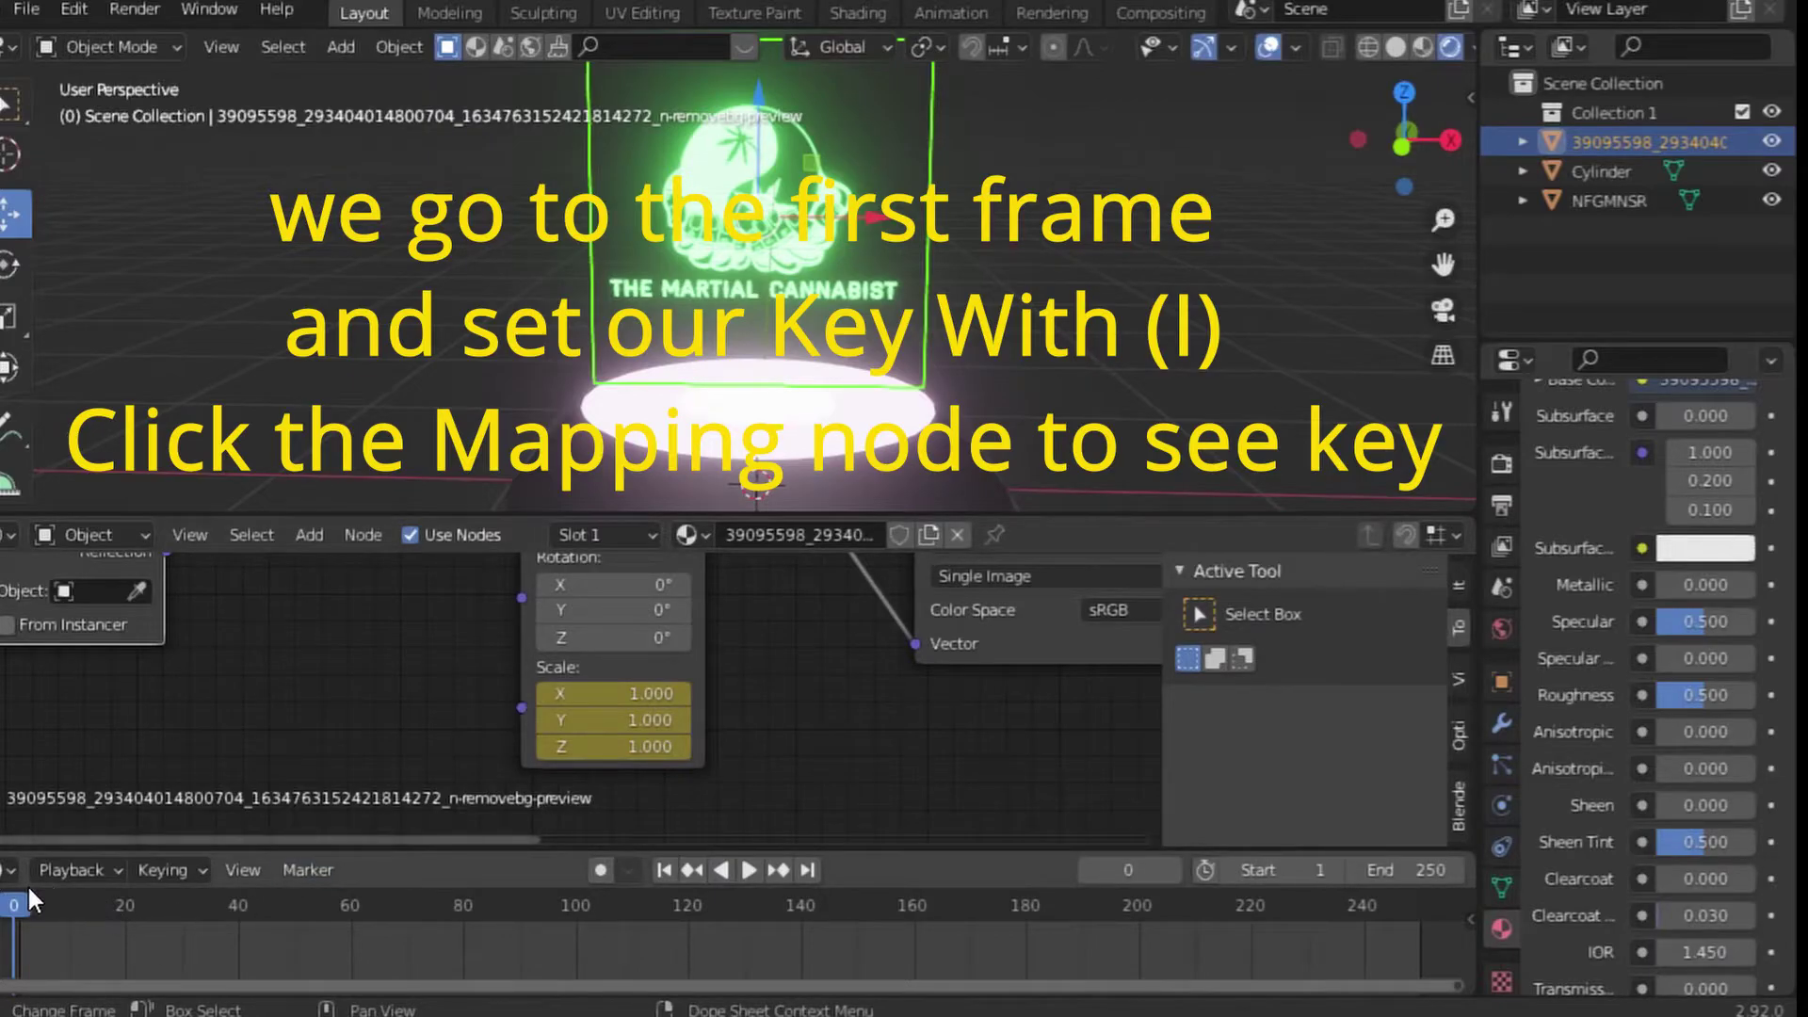
{"action": "key", "text": "space"}
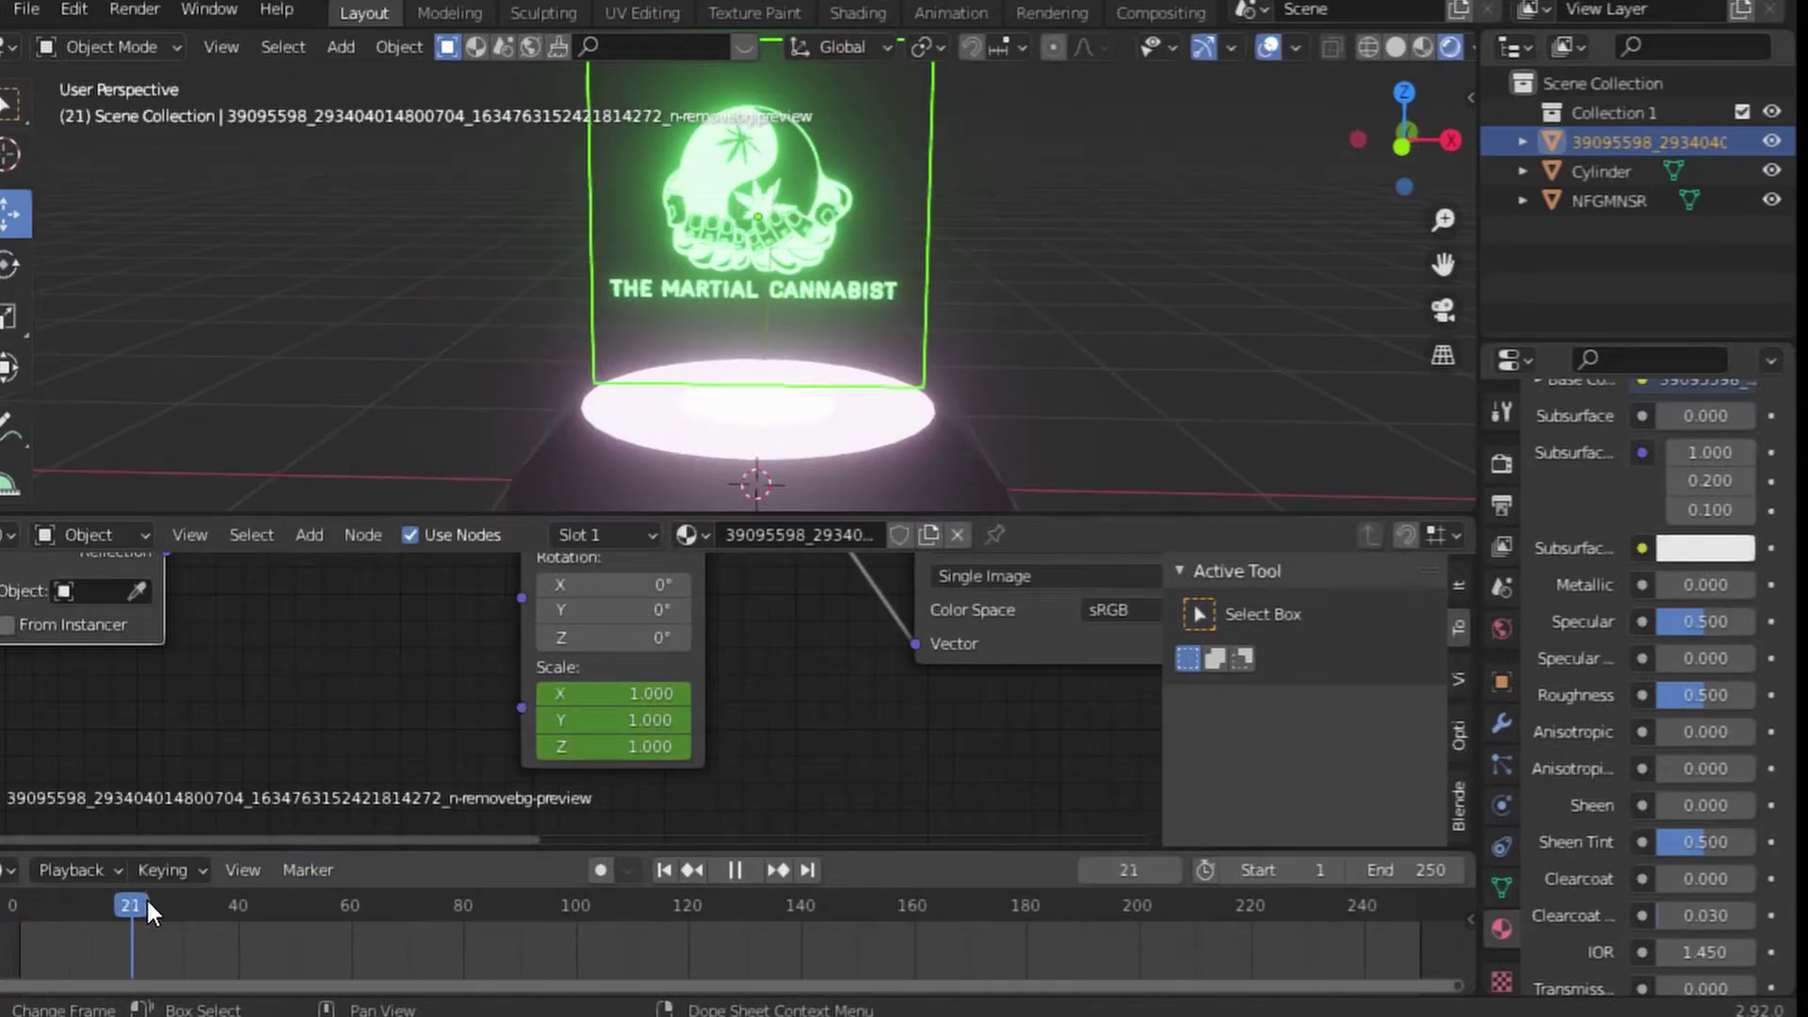
{"action": "key", "text": "space"}
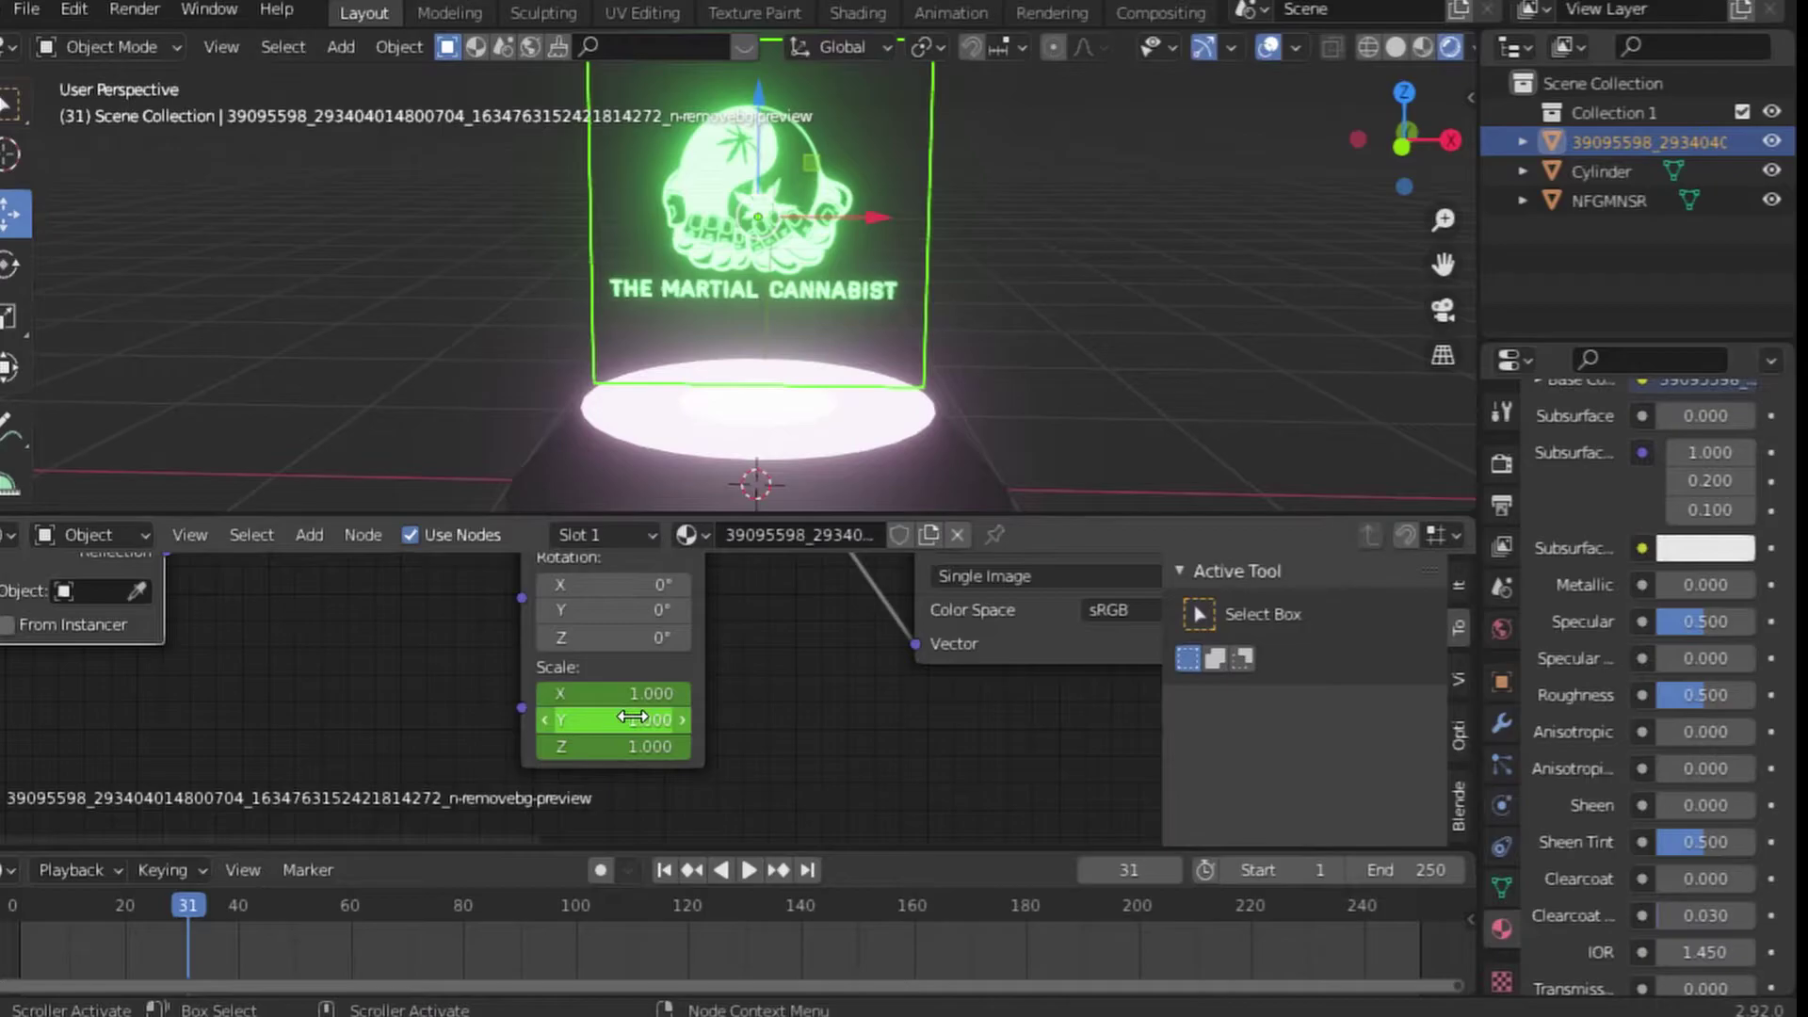
{"action": "key", "text": "i"}
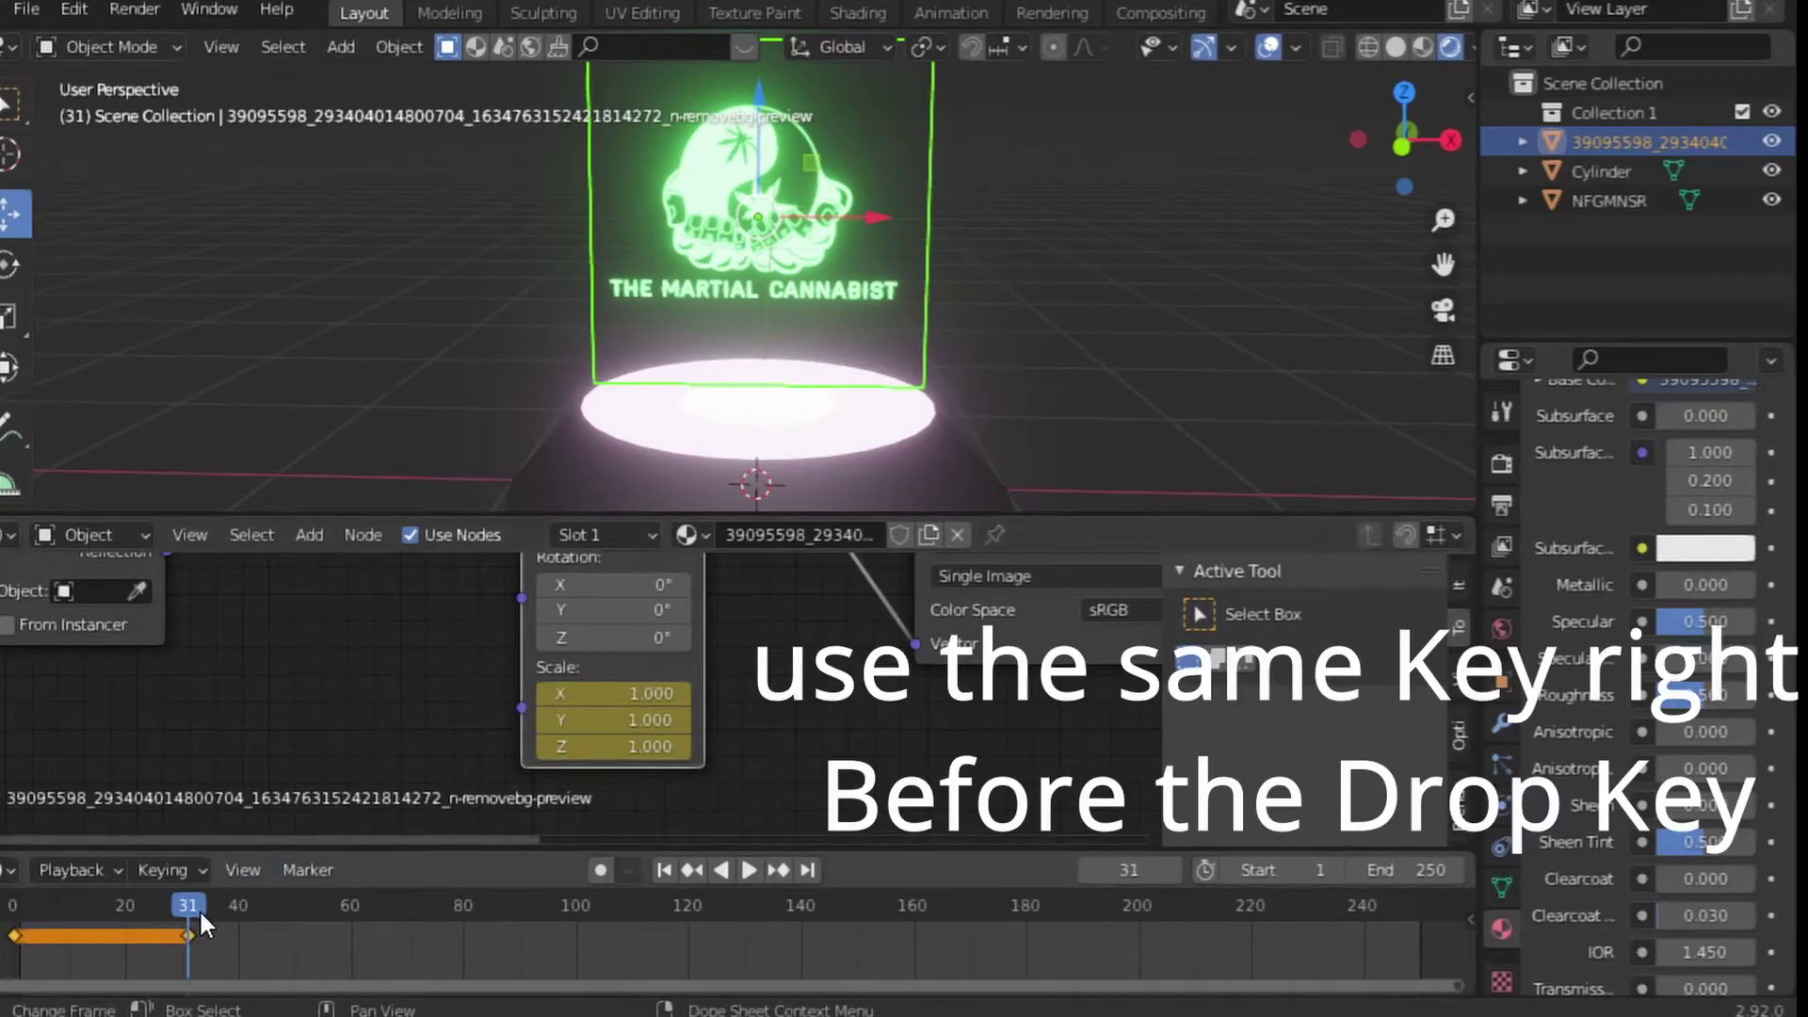
{"action": "left_click_drag", "start_coordinate": [201, 906], "coordinate": [203, 902]}
{"action": "left_click_drag", "start_coordinate": [639, 730], "coordinate": [565, 730]}
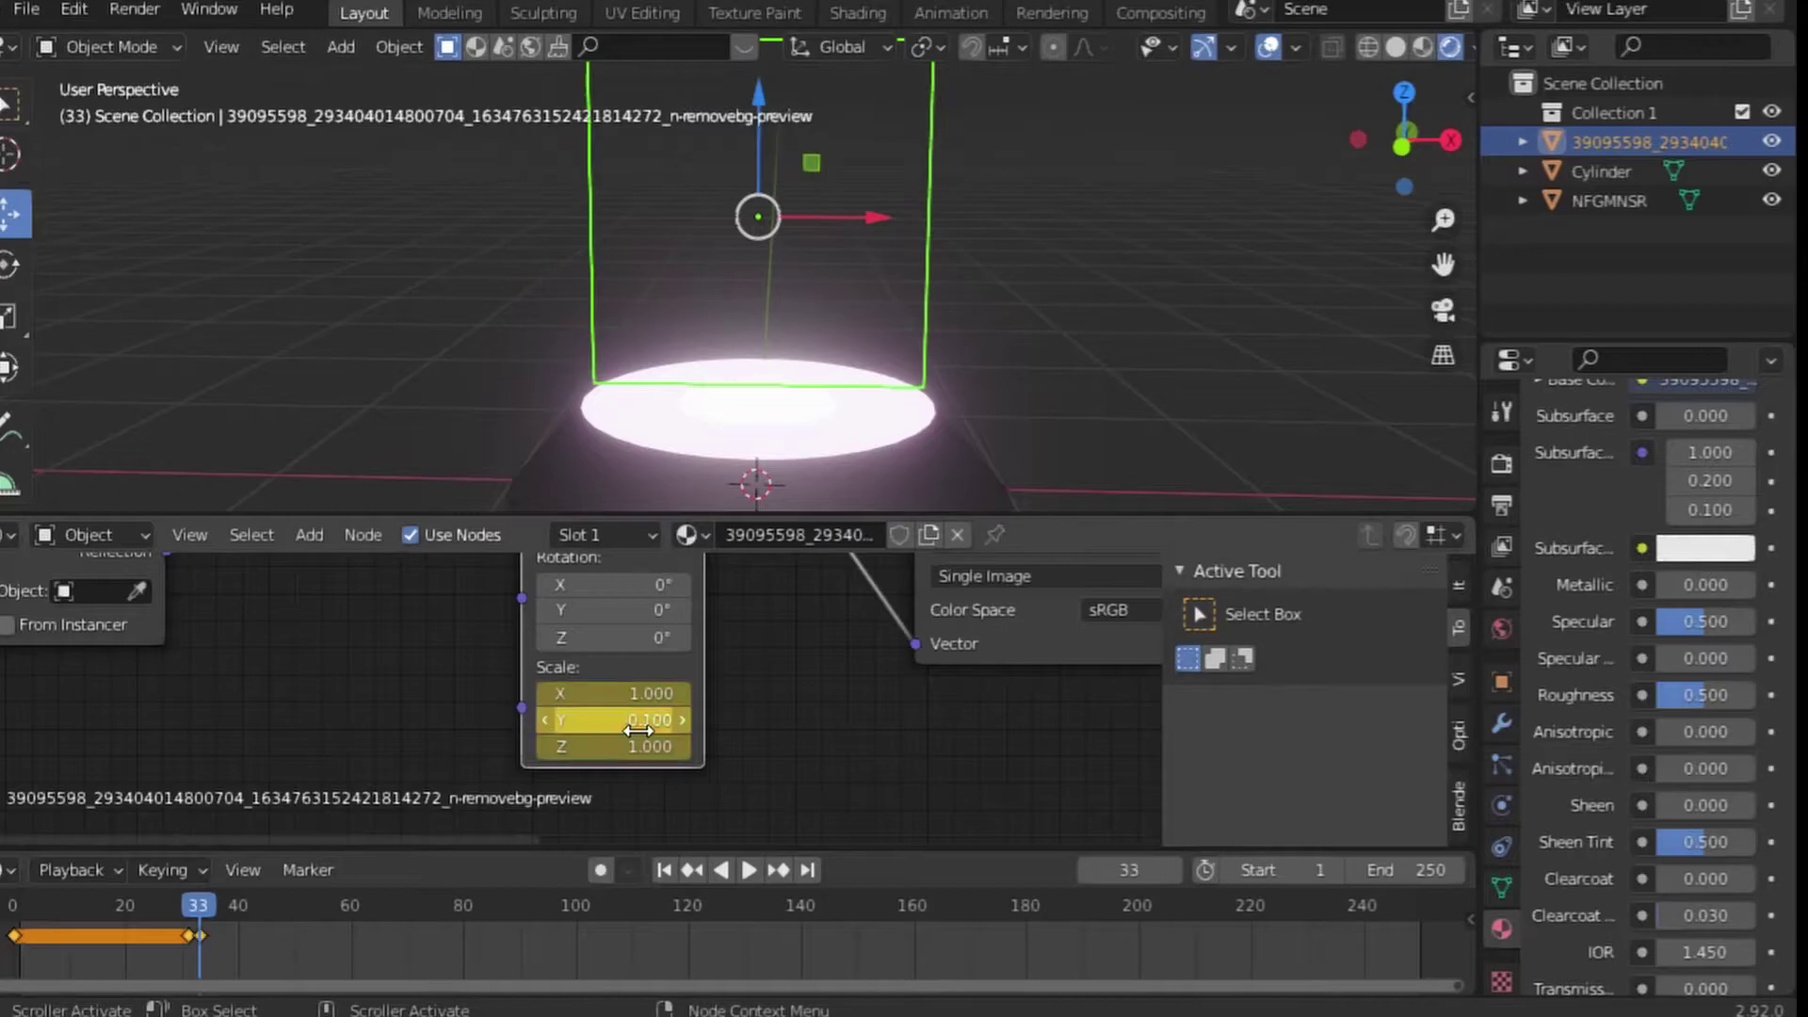
Replay from frame 0 and slide the scale keyframe slightly later
{"action": "left_click_drag", "start_coordinate": [196, 912], "coordinate": [14, 908]}
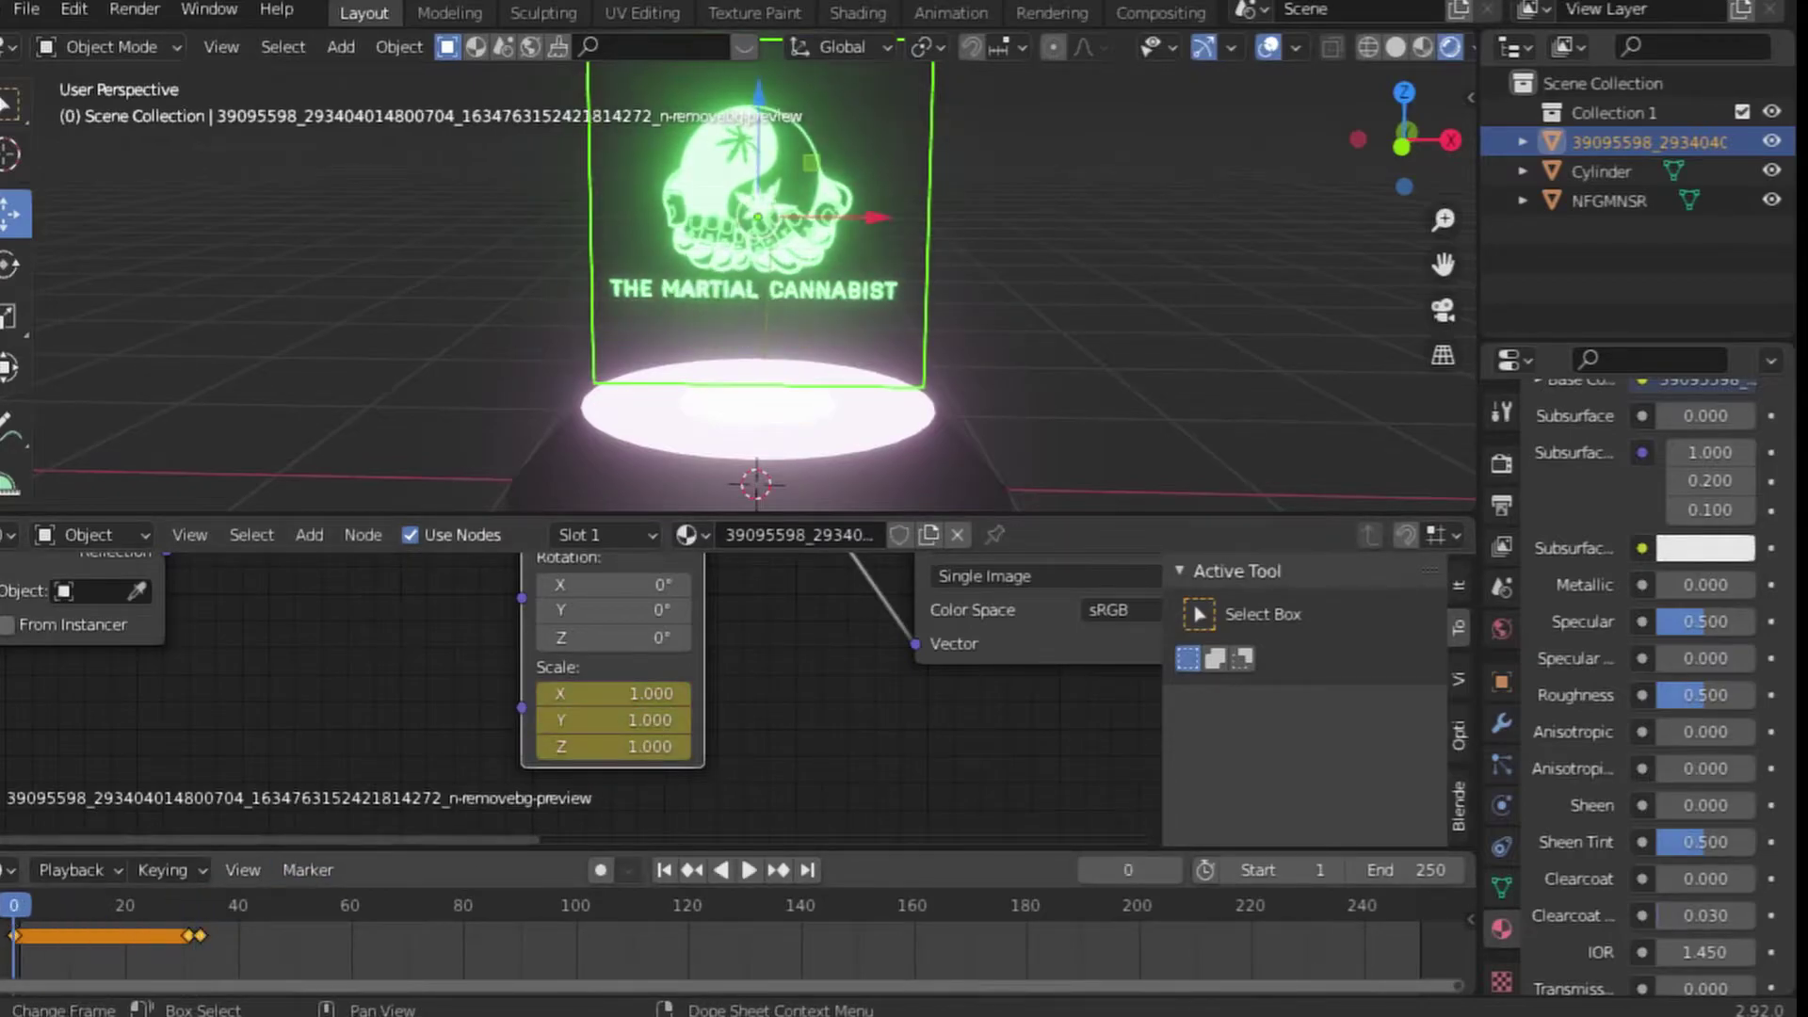
{"action": "key", "text": "space"}
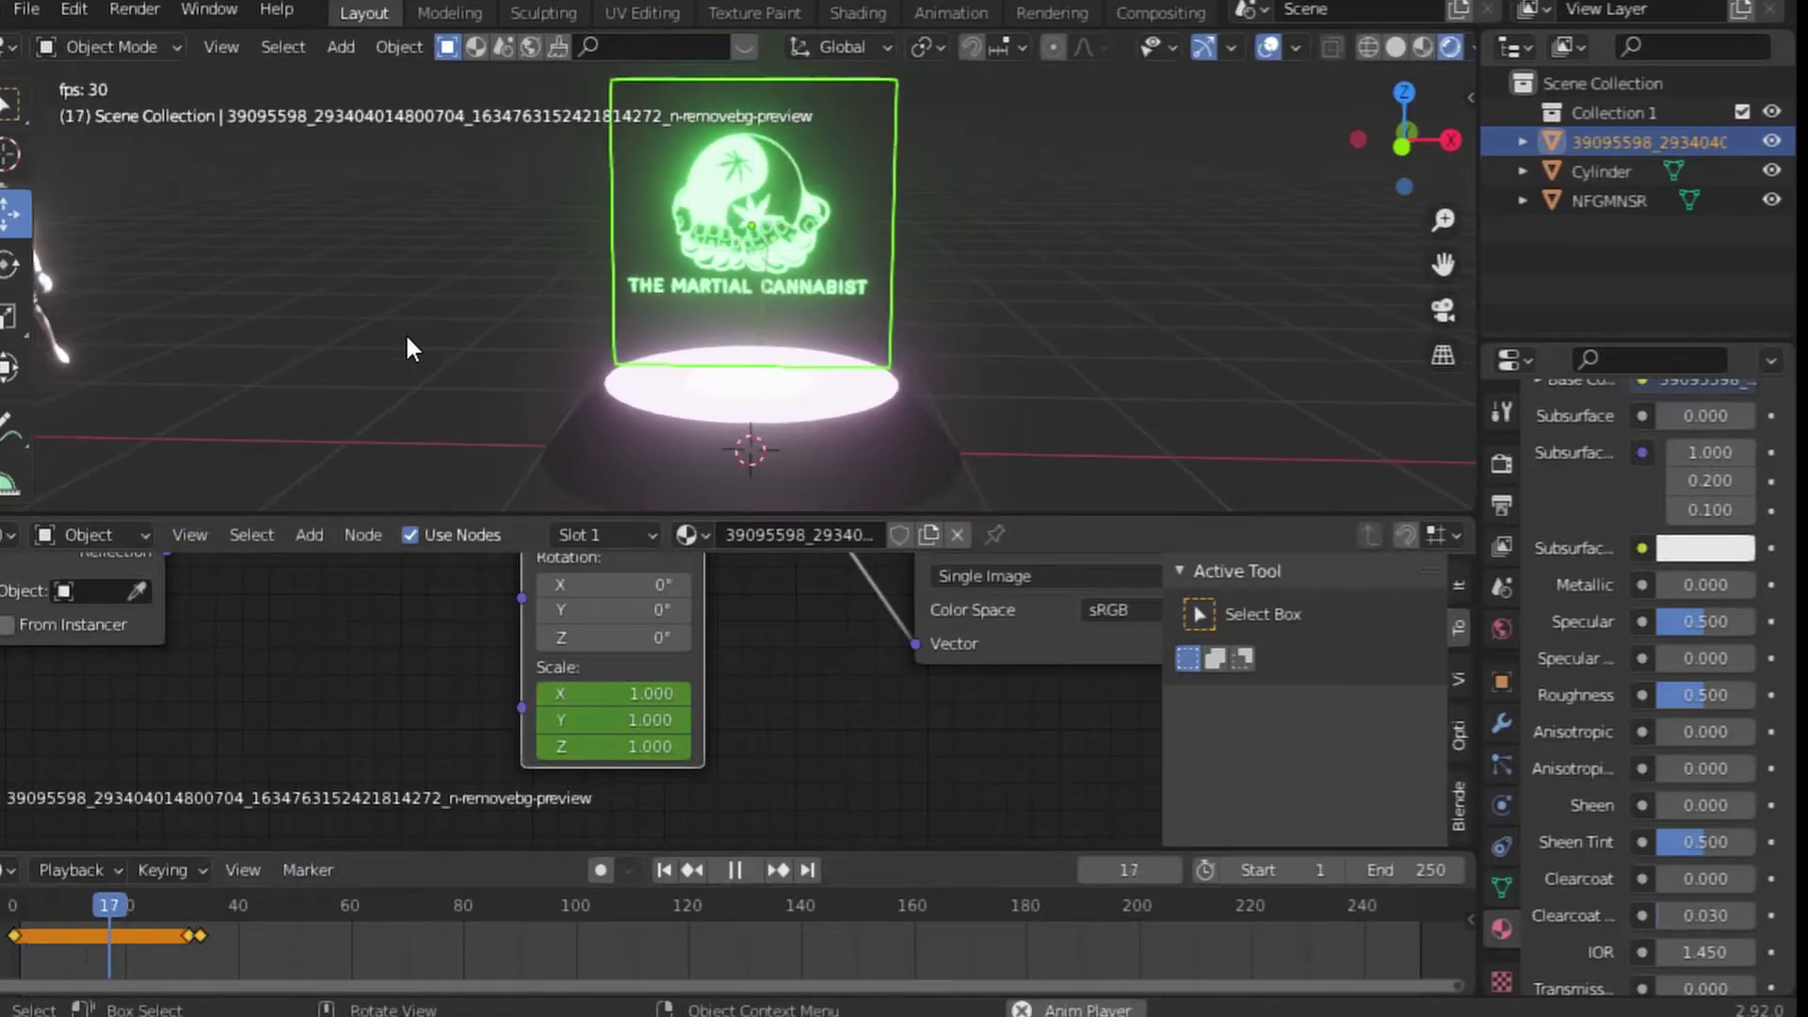
{"action": "key", "text": "space"}
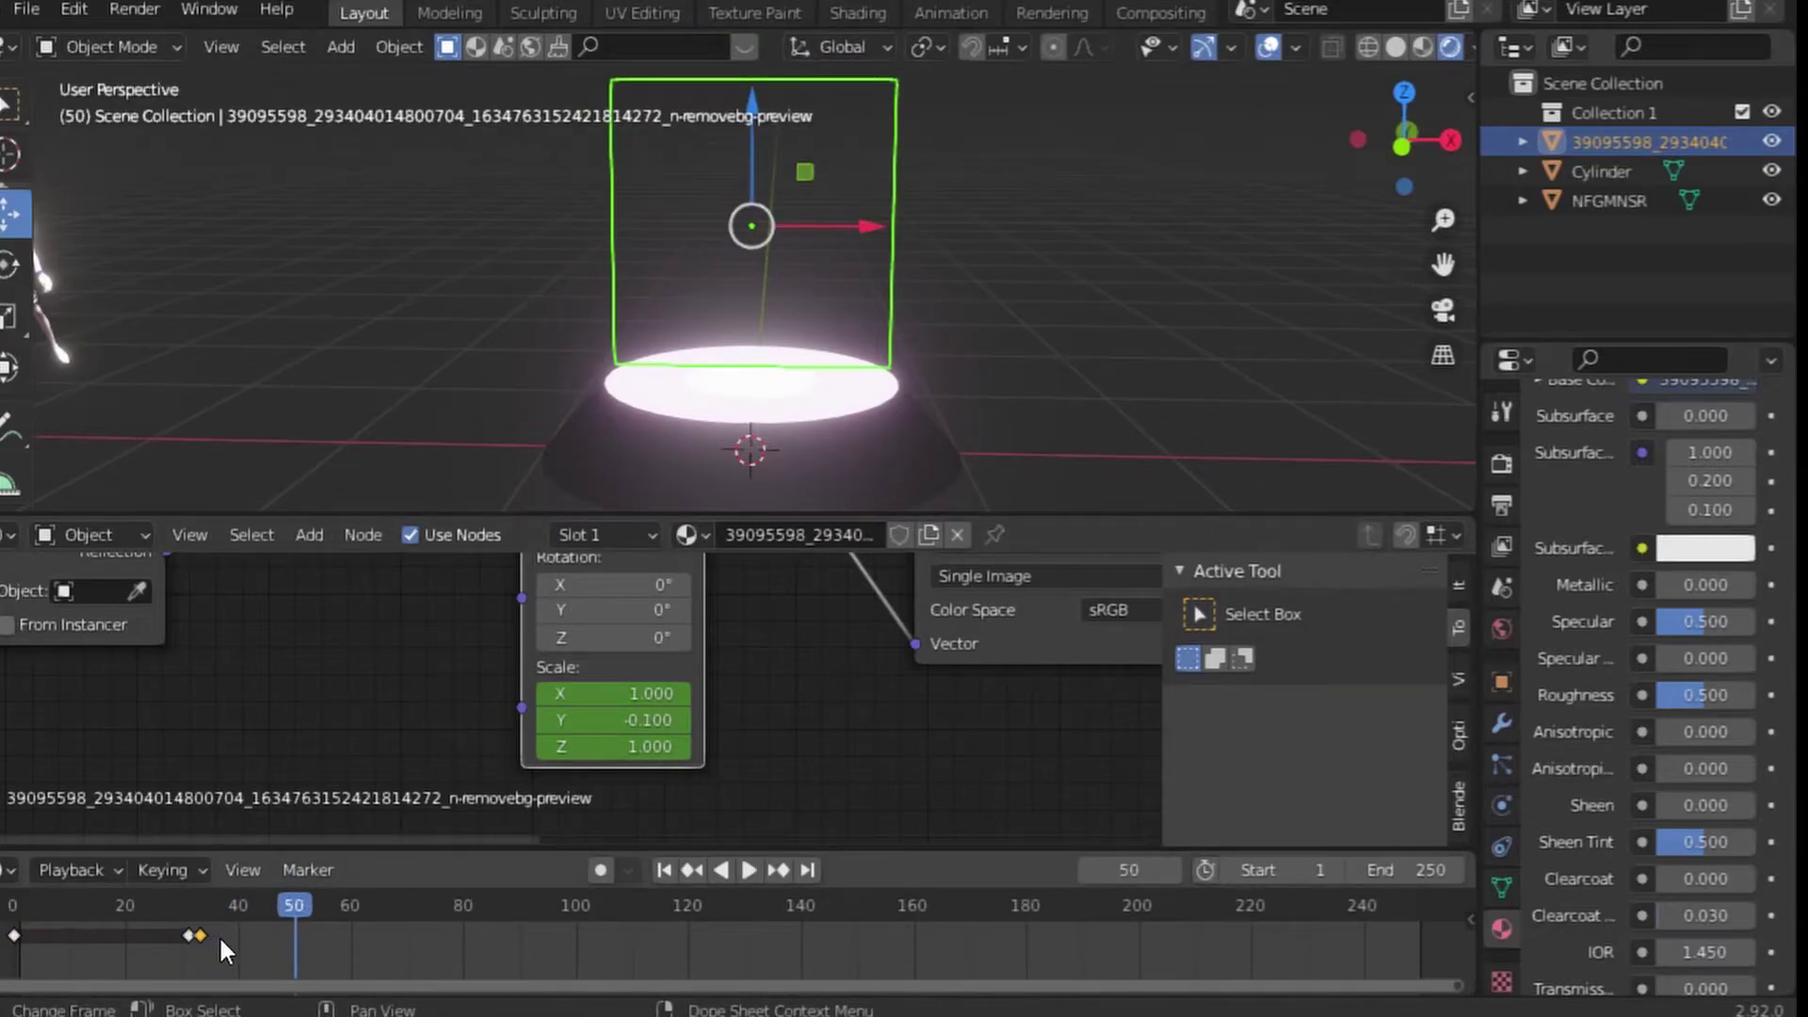
{"action": "left_click_drag", "start_coordinate": [204, 936], "coordinate": [221, 938]}
{"action": "key", "text": "shift+Left"}
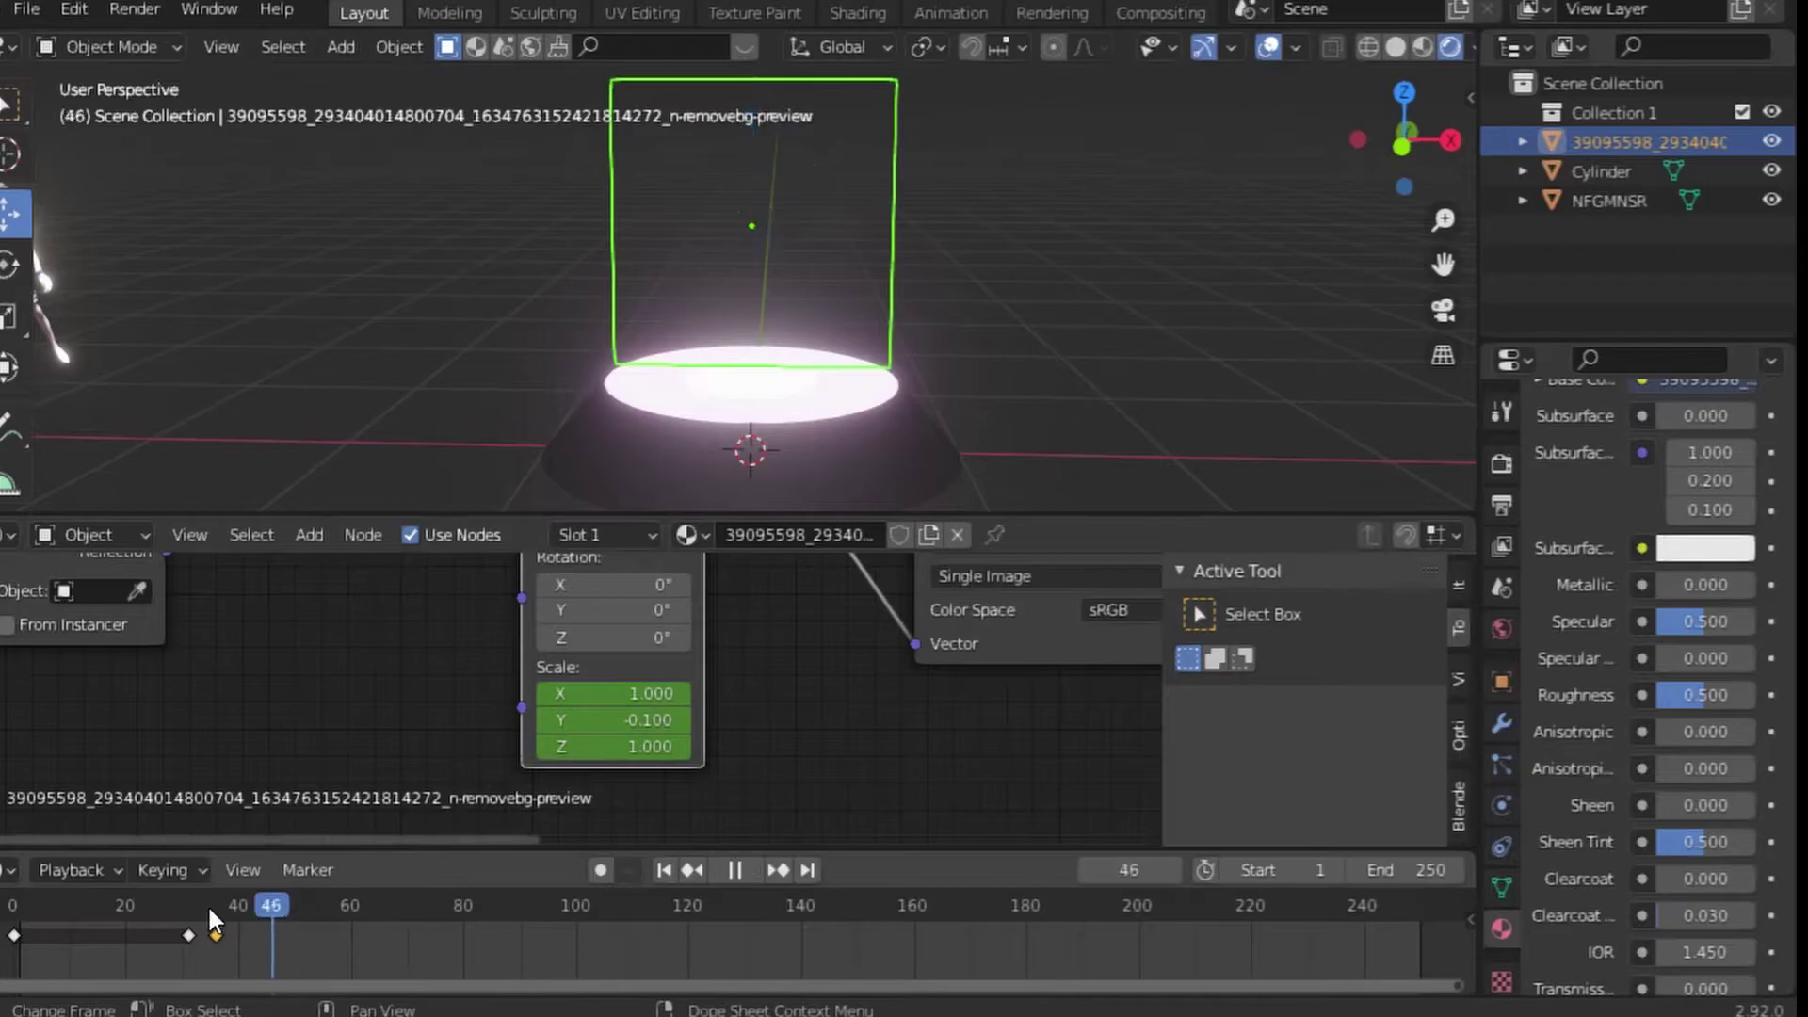
{"action": "key", "text": "space"}
Move the scale keyframe to around frame 43 and replay to check the pop-up timing
{"action": "key", "text": "space"}
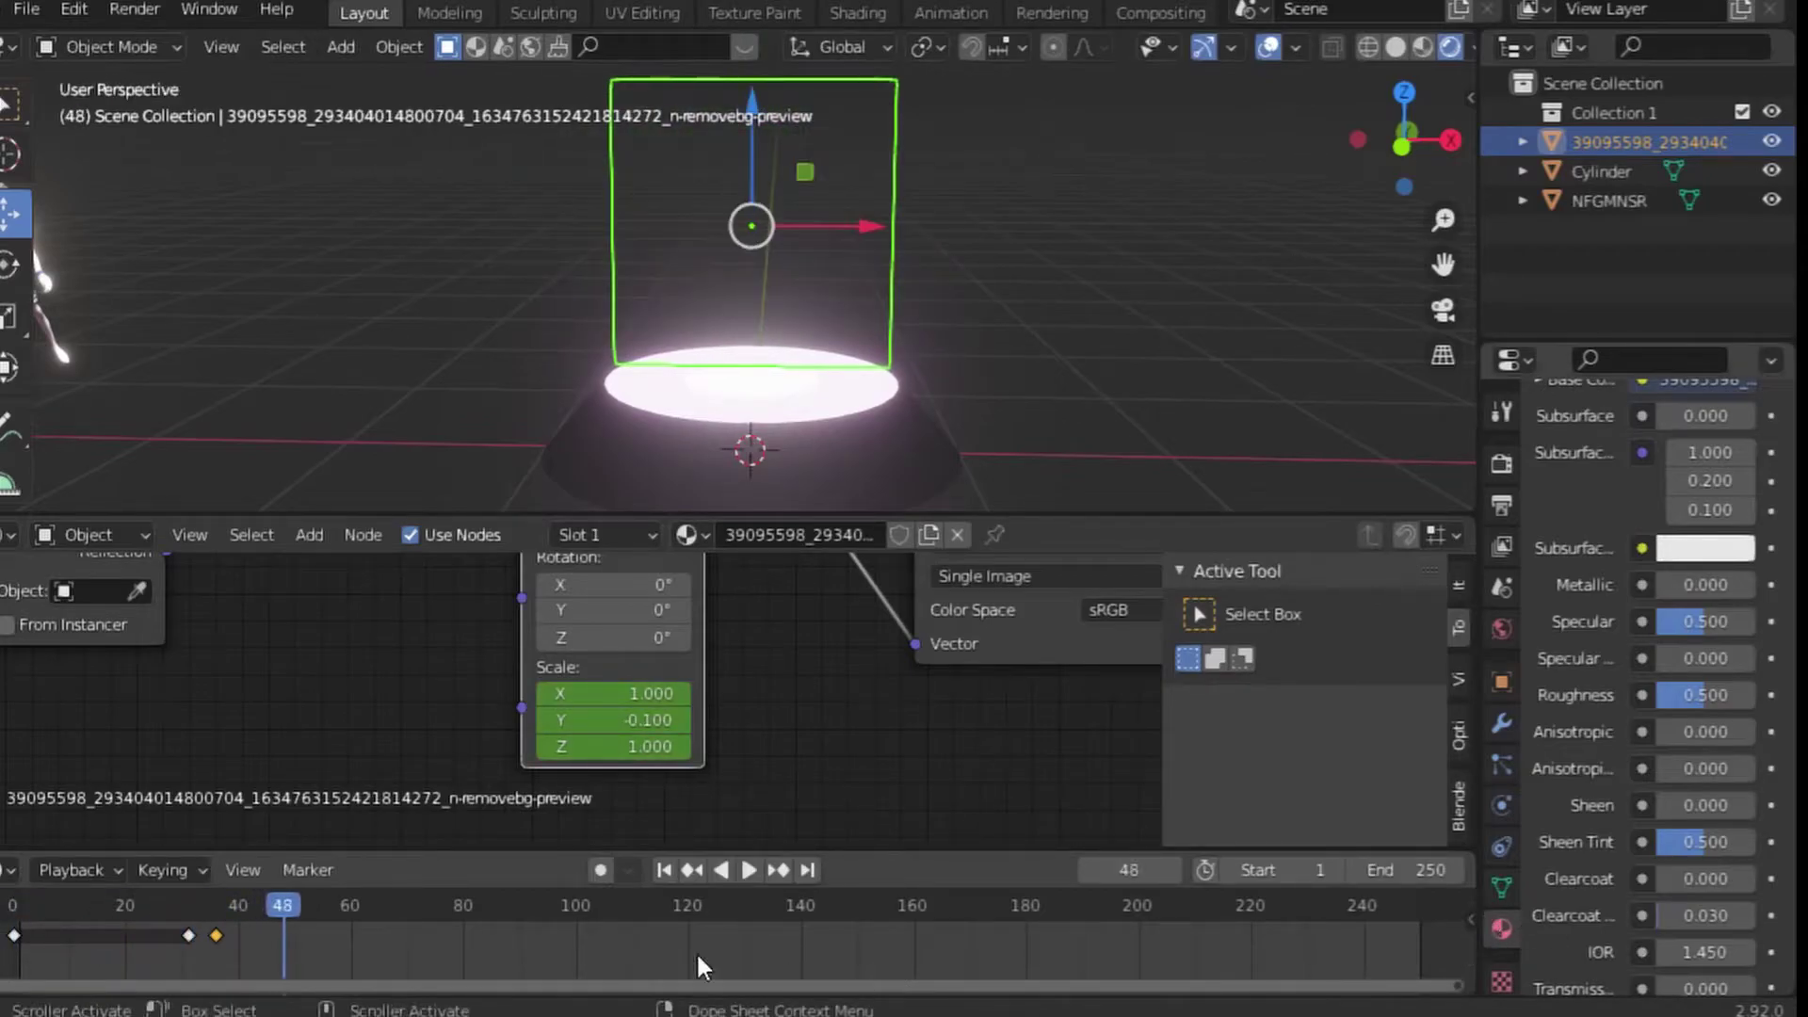
{"action": "key", "text": "g"}
{"action": "left_click", "coordinate": [261, 923]}
{"action": "key", "text": "shift+Left"}
{"action": "key", "text": "space"}
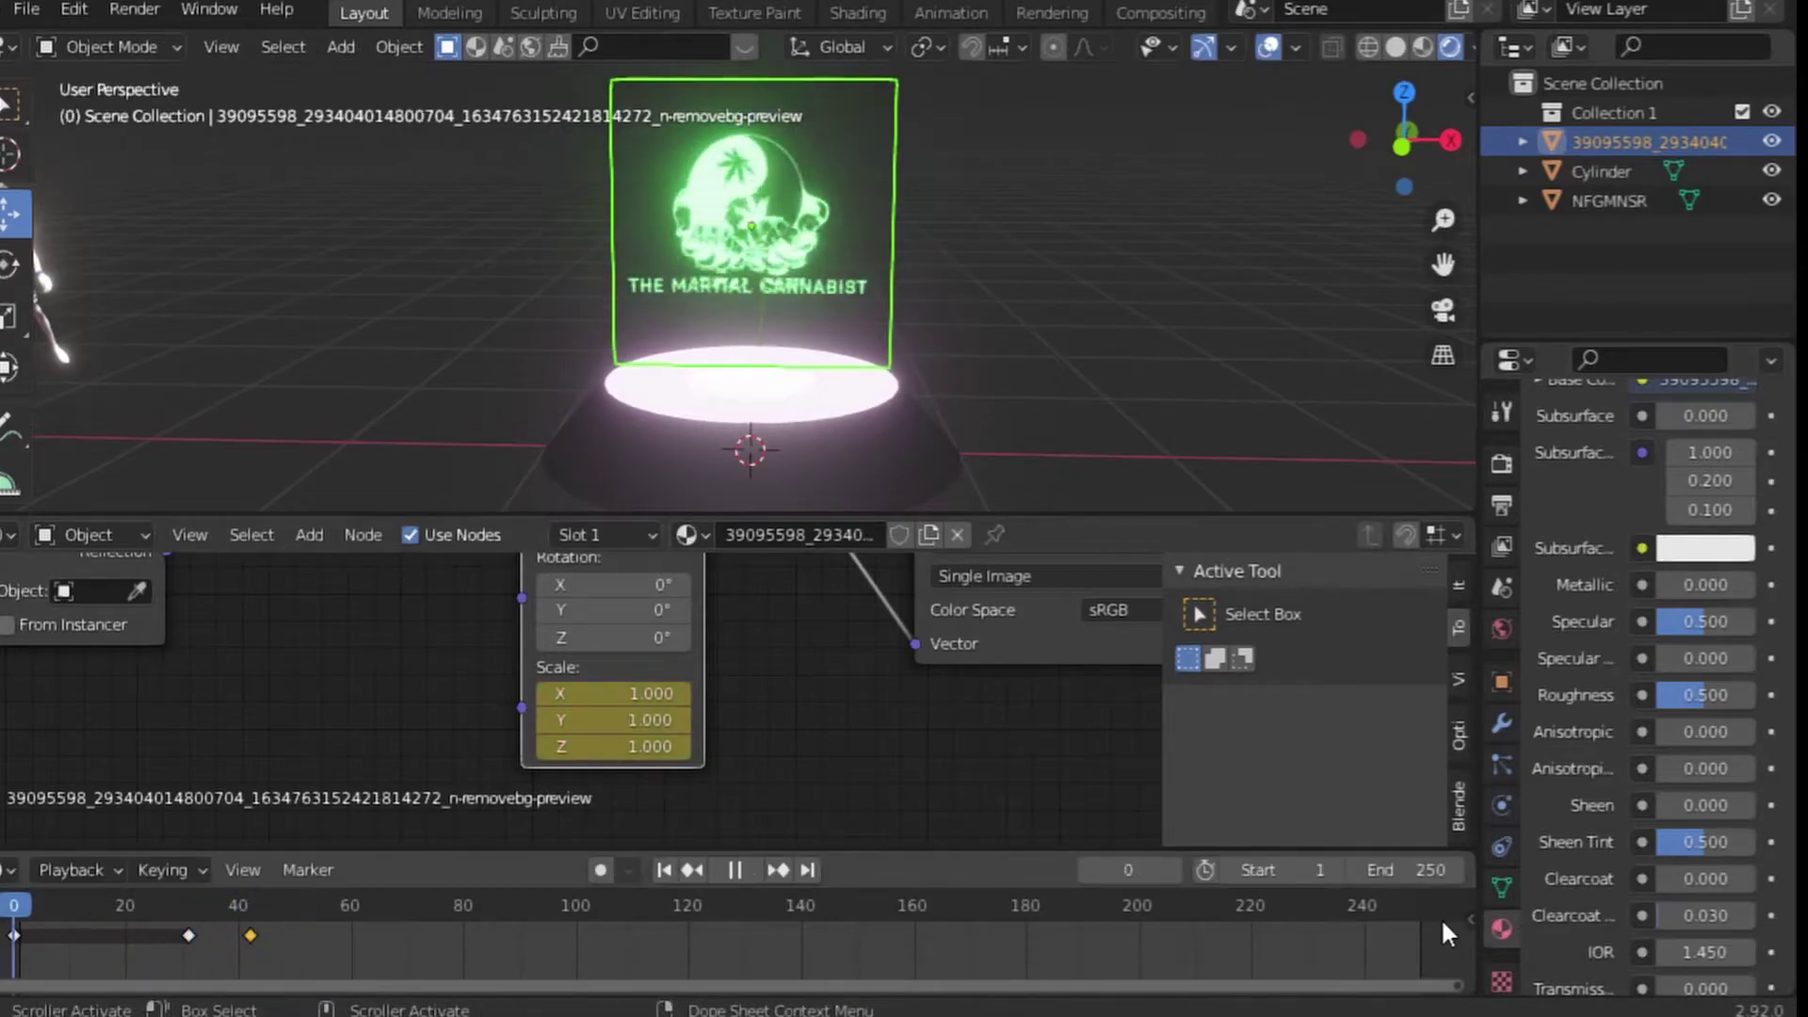
{"action": "key", "text": "space"}
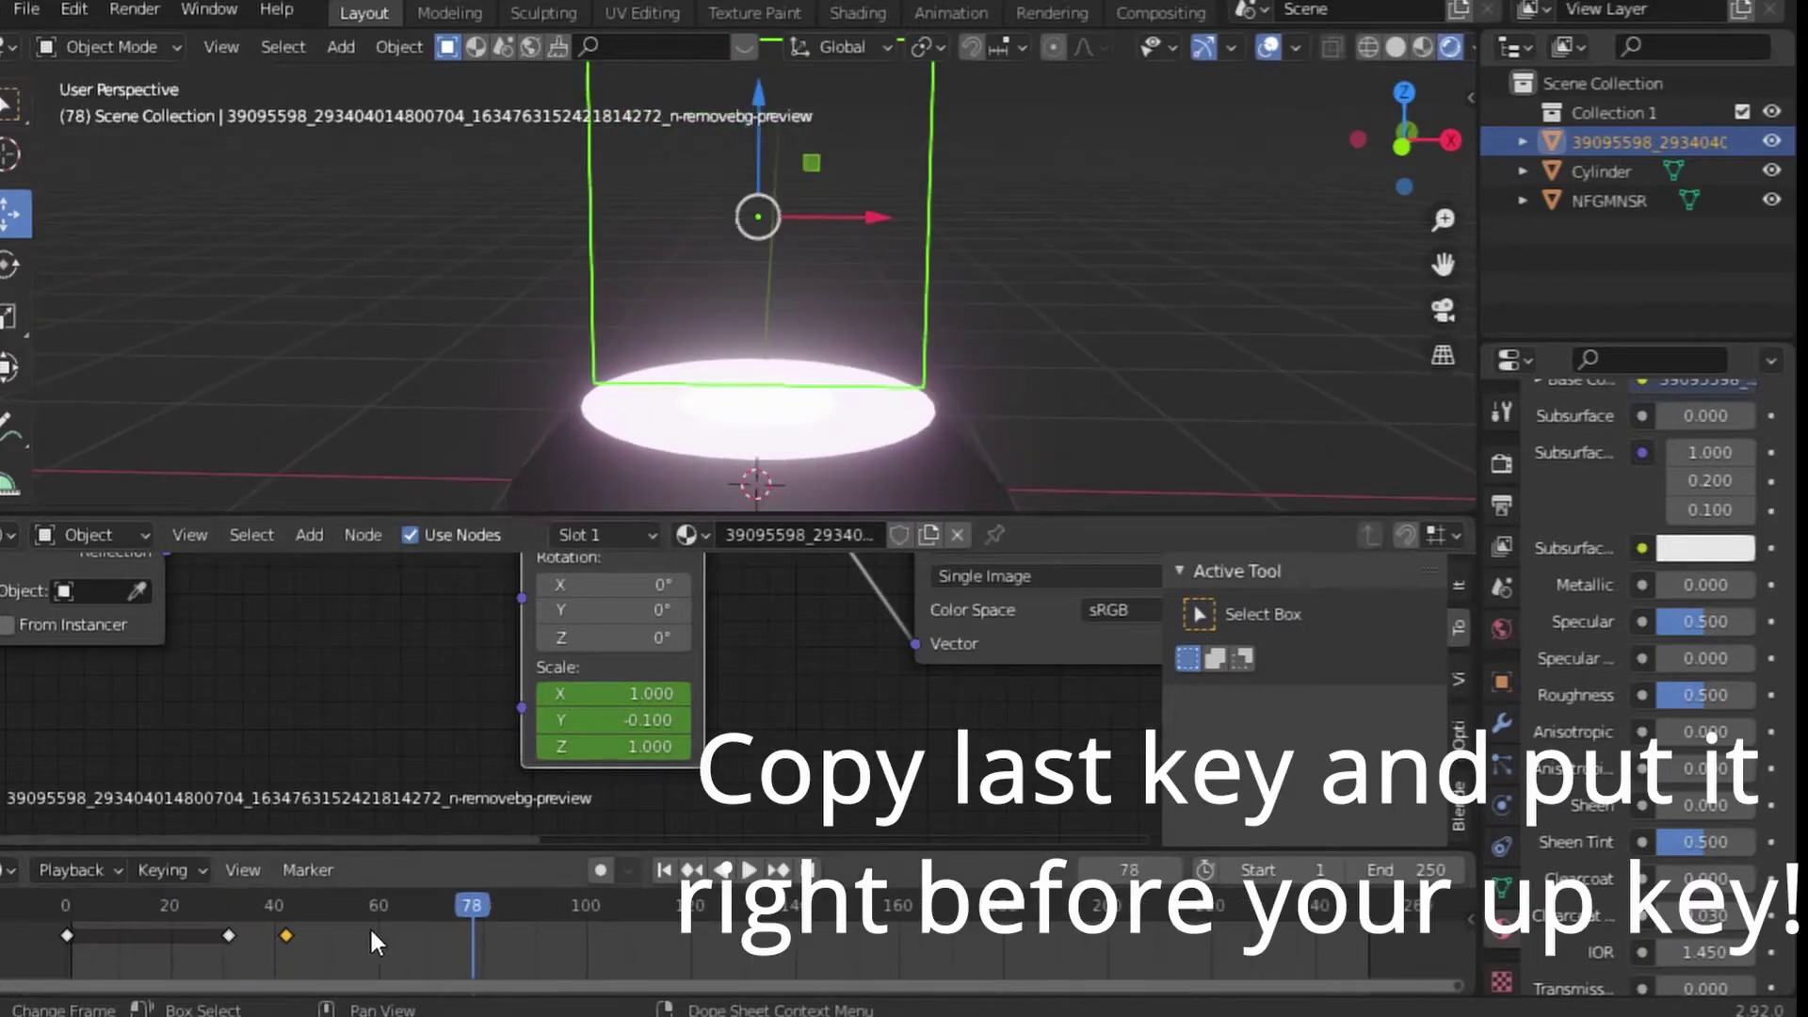
Copy the last pair of scale keyframes and paste them further along the timeline
{"action": "left_click_drag", "start_coordinate": [420, 953], "coordinate": [101, 936]}
{"action": "right_click", "coordinate": [102, 936]}
{"action": "left_click", "coordinate": [141, 626]}
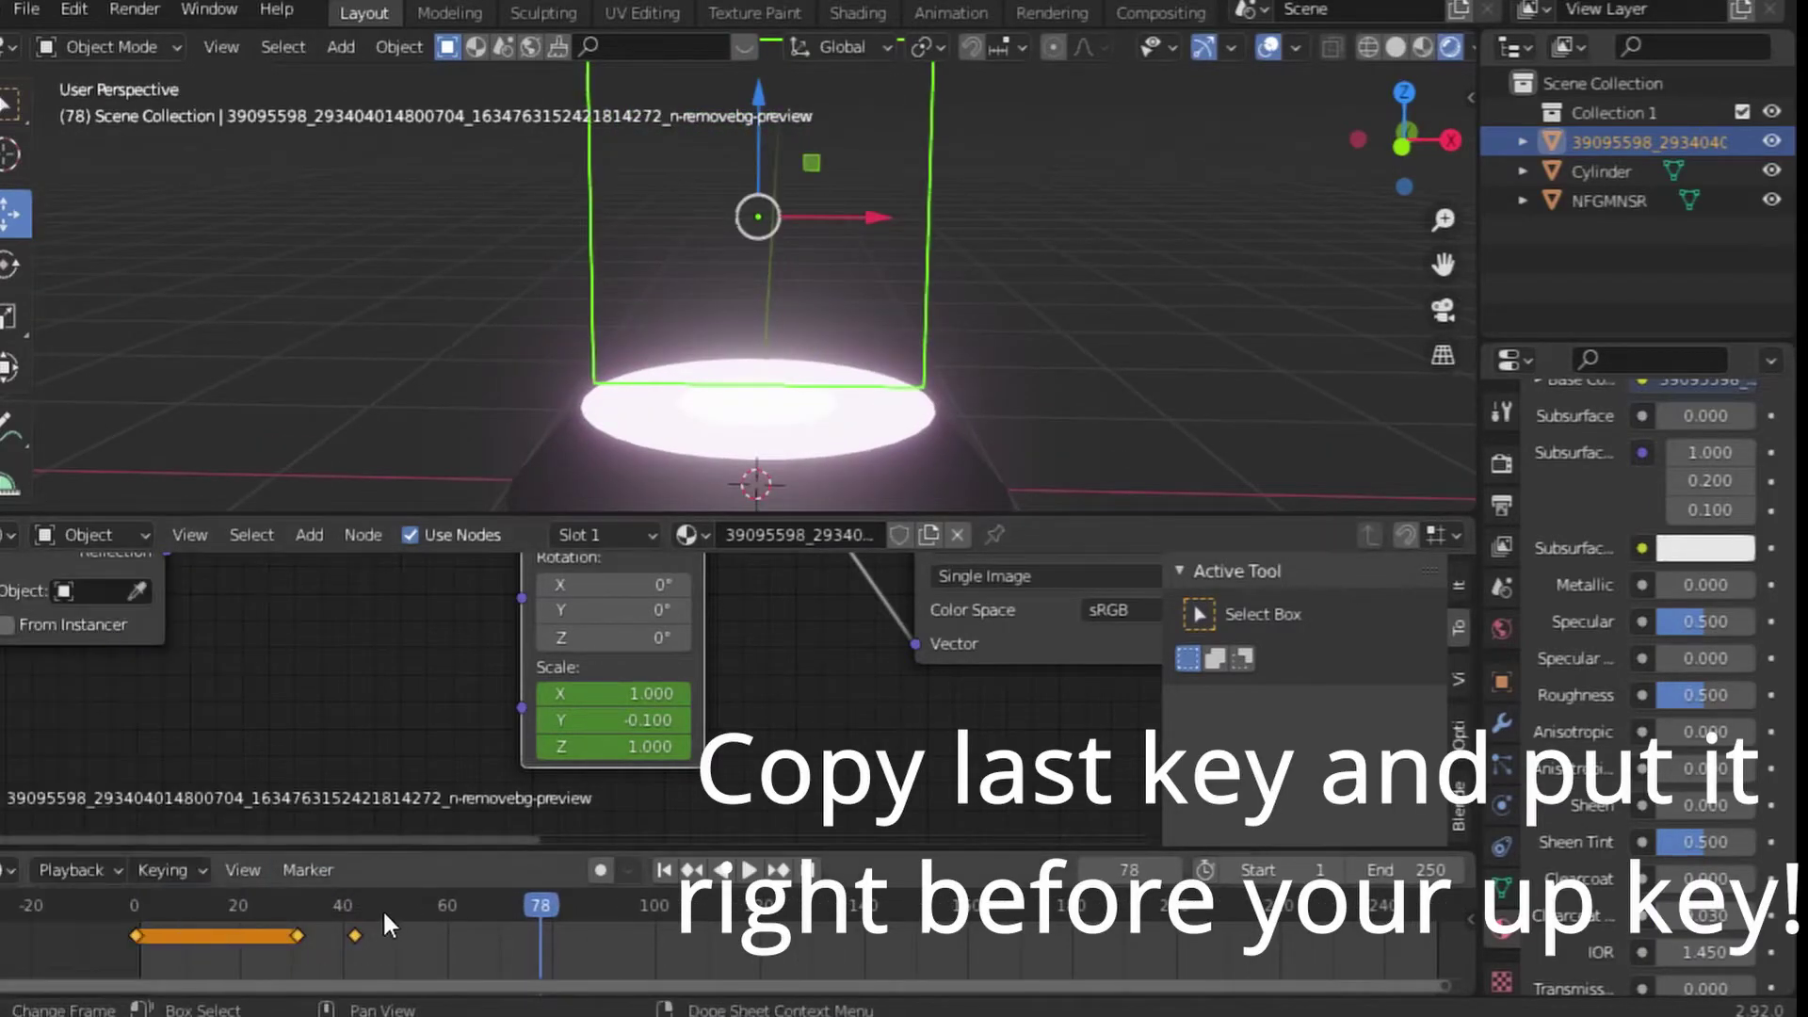
{"action": "right_click", "coordinate": [382, 908]}
{"action": "left_click", "coordinate": [312, 659]}
{"action": "key", "text": "g"}
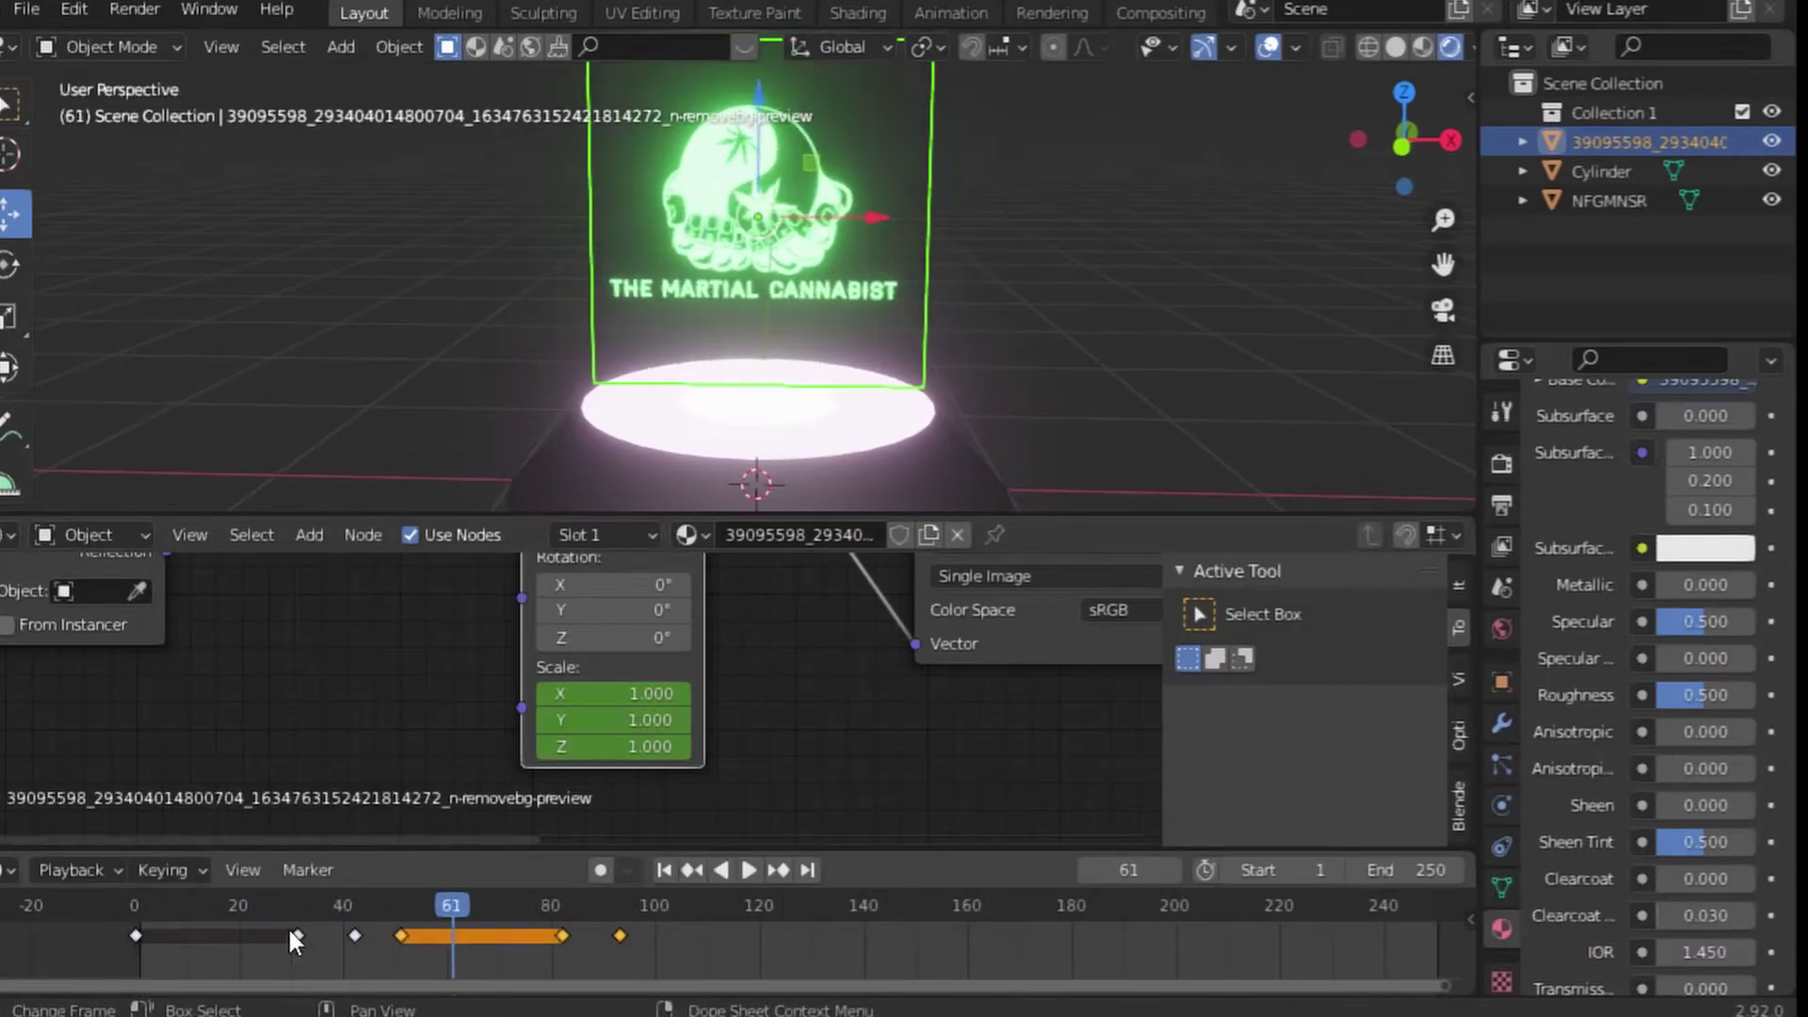
{"action": "left_click", "coordinate": [470, 939]}
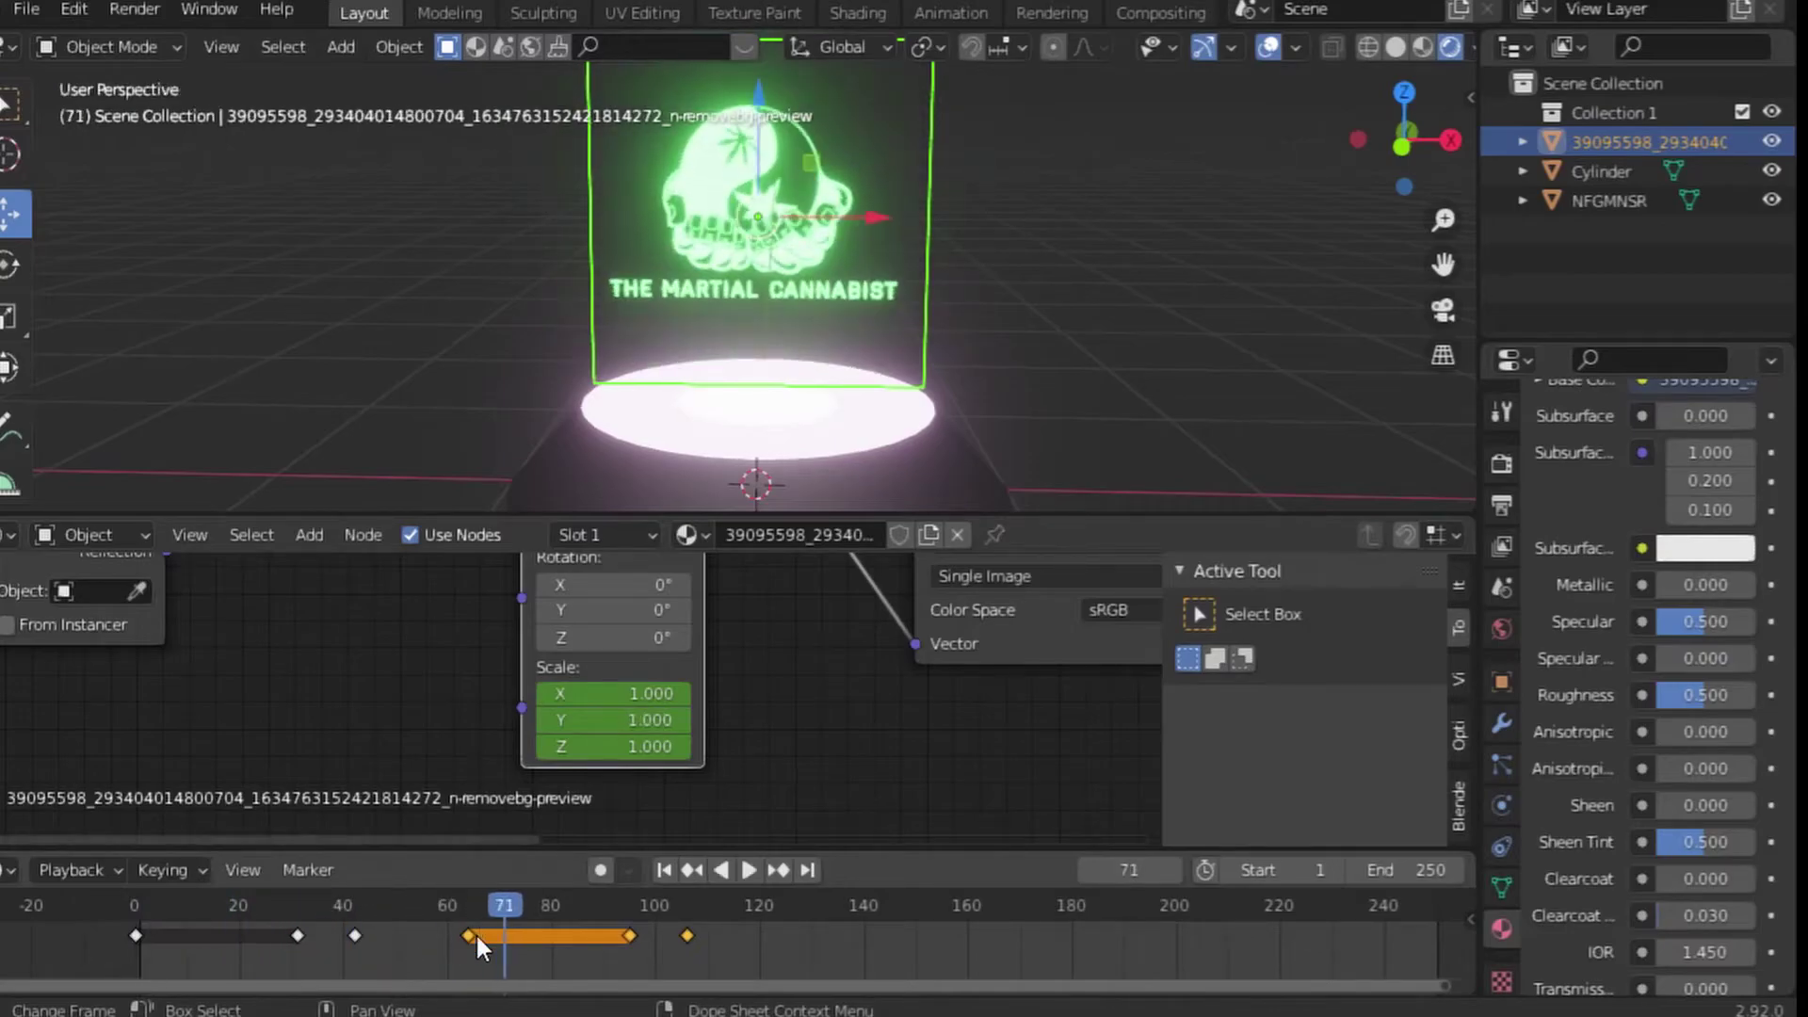
{"action": "key", "text": "g"}
{"action": "left_click", "coordinate": [627, 947]}
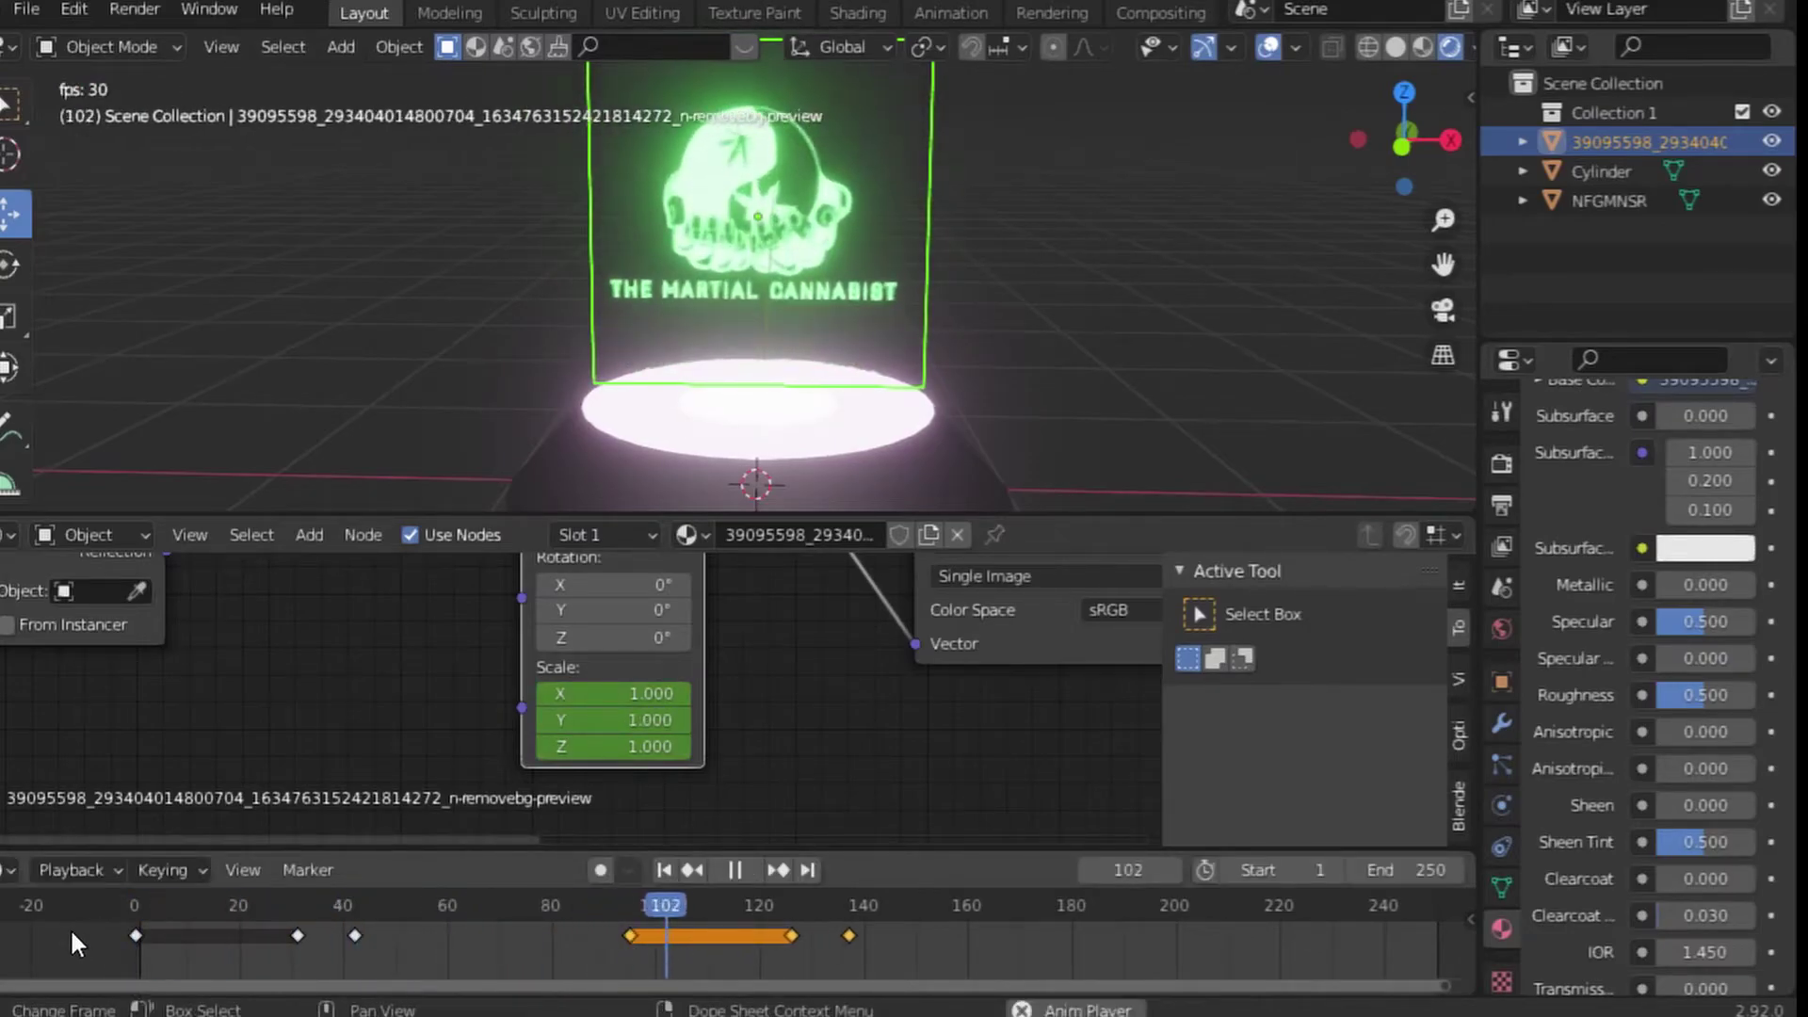
Paste the copied scale keys again at frames 50 and 91
{"action": "left_click_drag", "start_coordinate": [623, 905], "coordinate": [383, 925]}
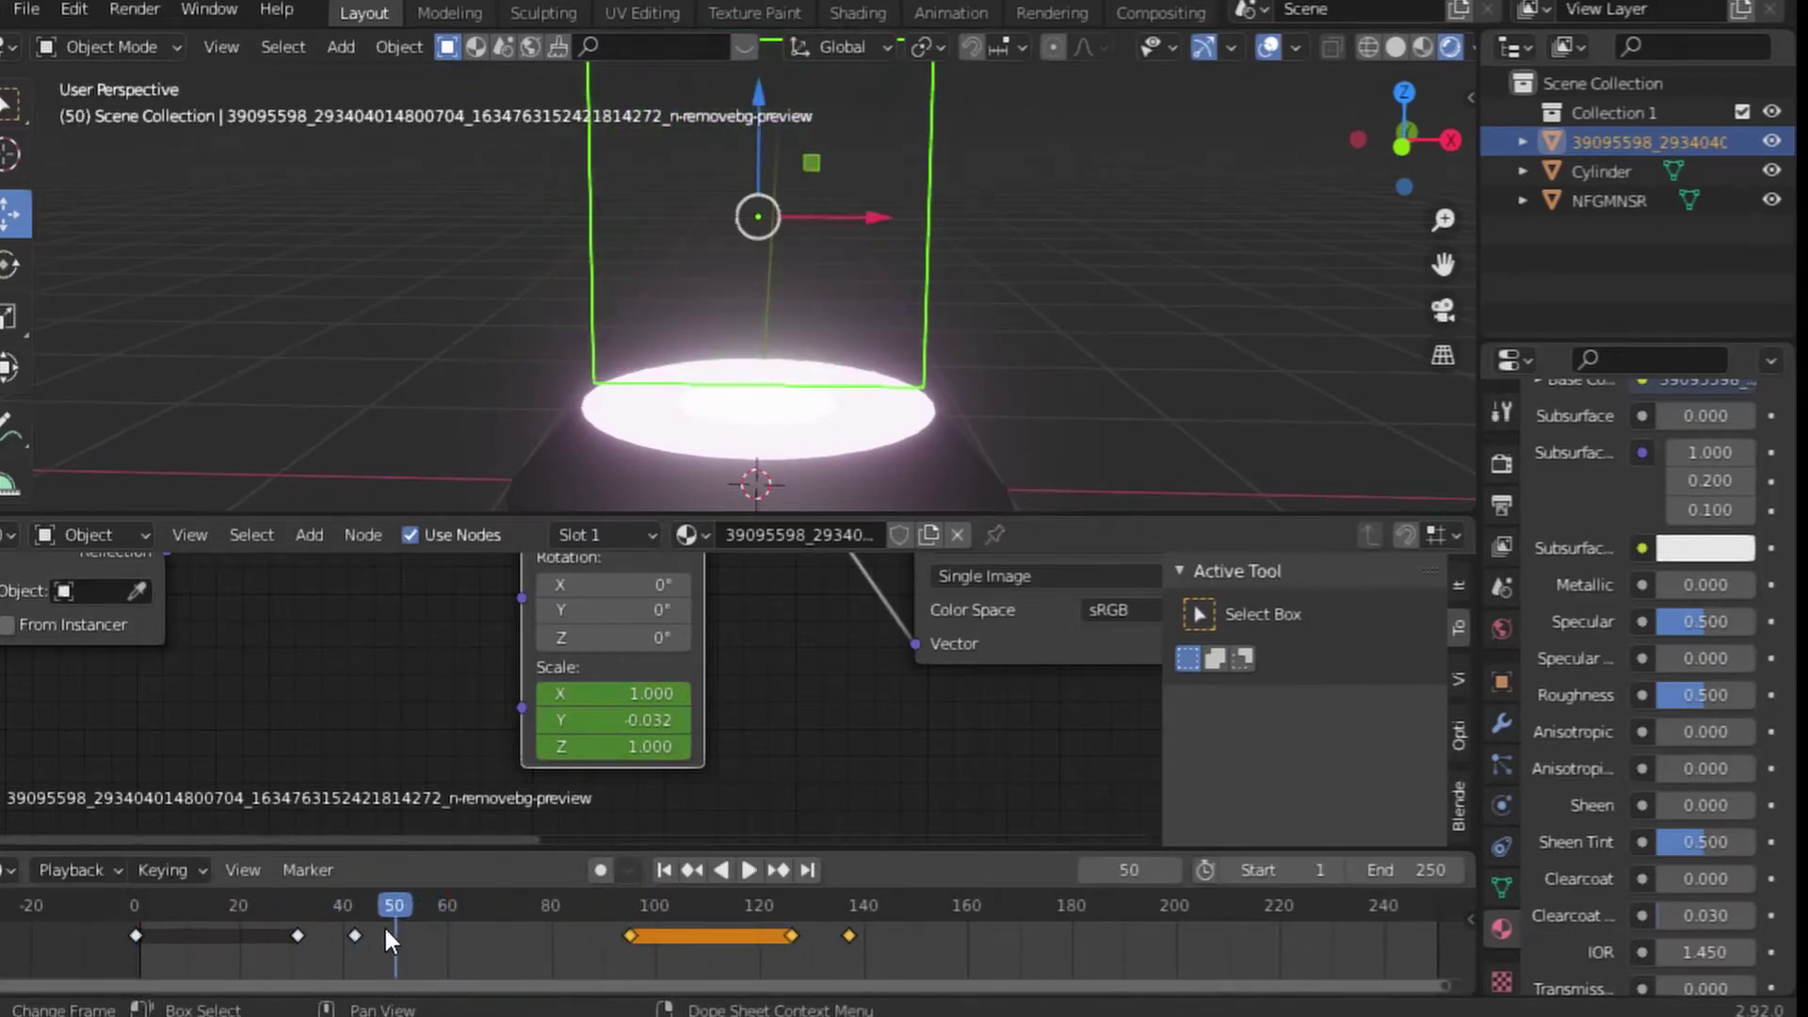
{"action": "left_click", "coordinate": [382, 932]}
{"action": "right_click", "coordinate": [284, 932]}
{"action": "left_click", "coordinate": [285, 654]}
{"action": "right_click", "coordinate": [608, 923]}
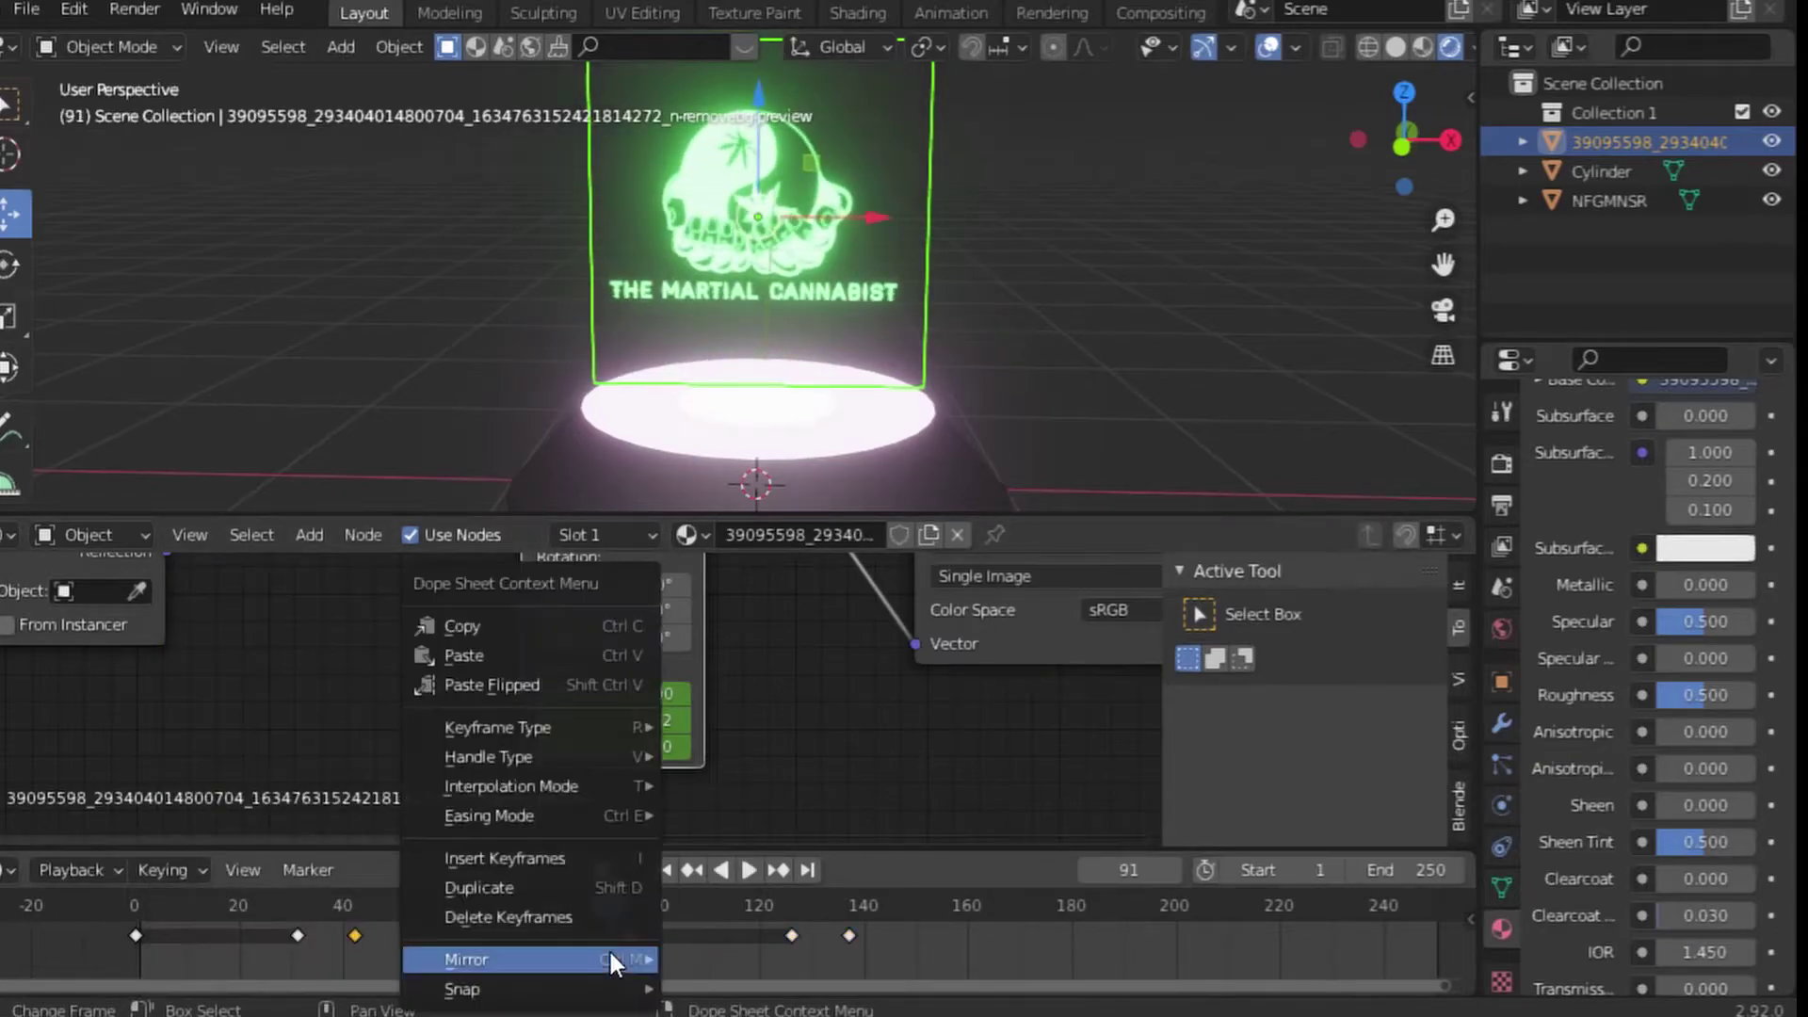
{"action": "left_click", "coordinate": [510, 658]}
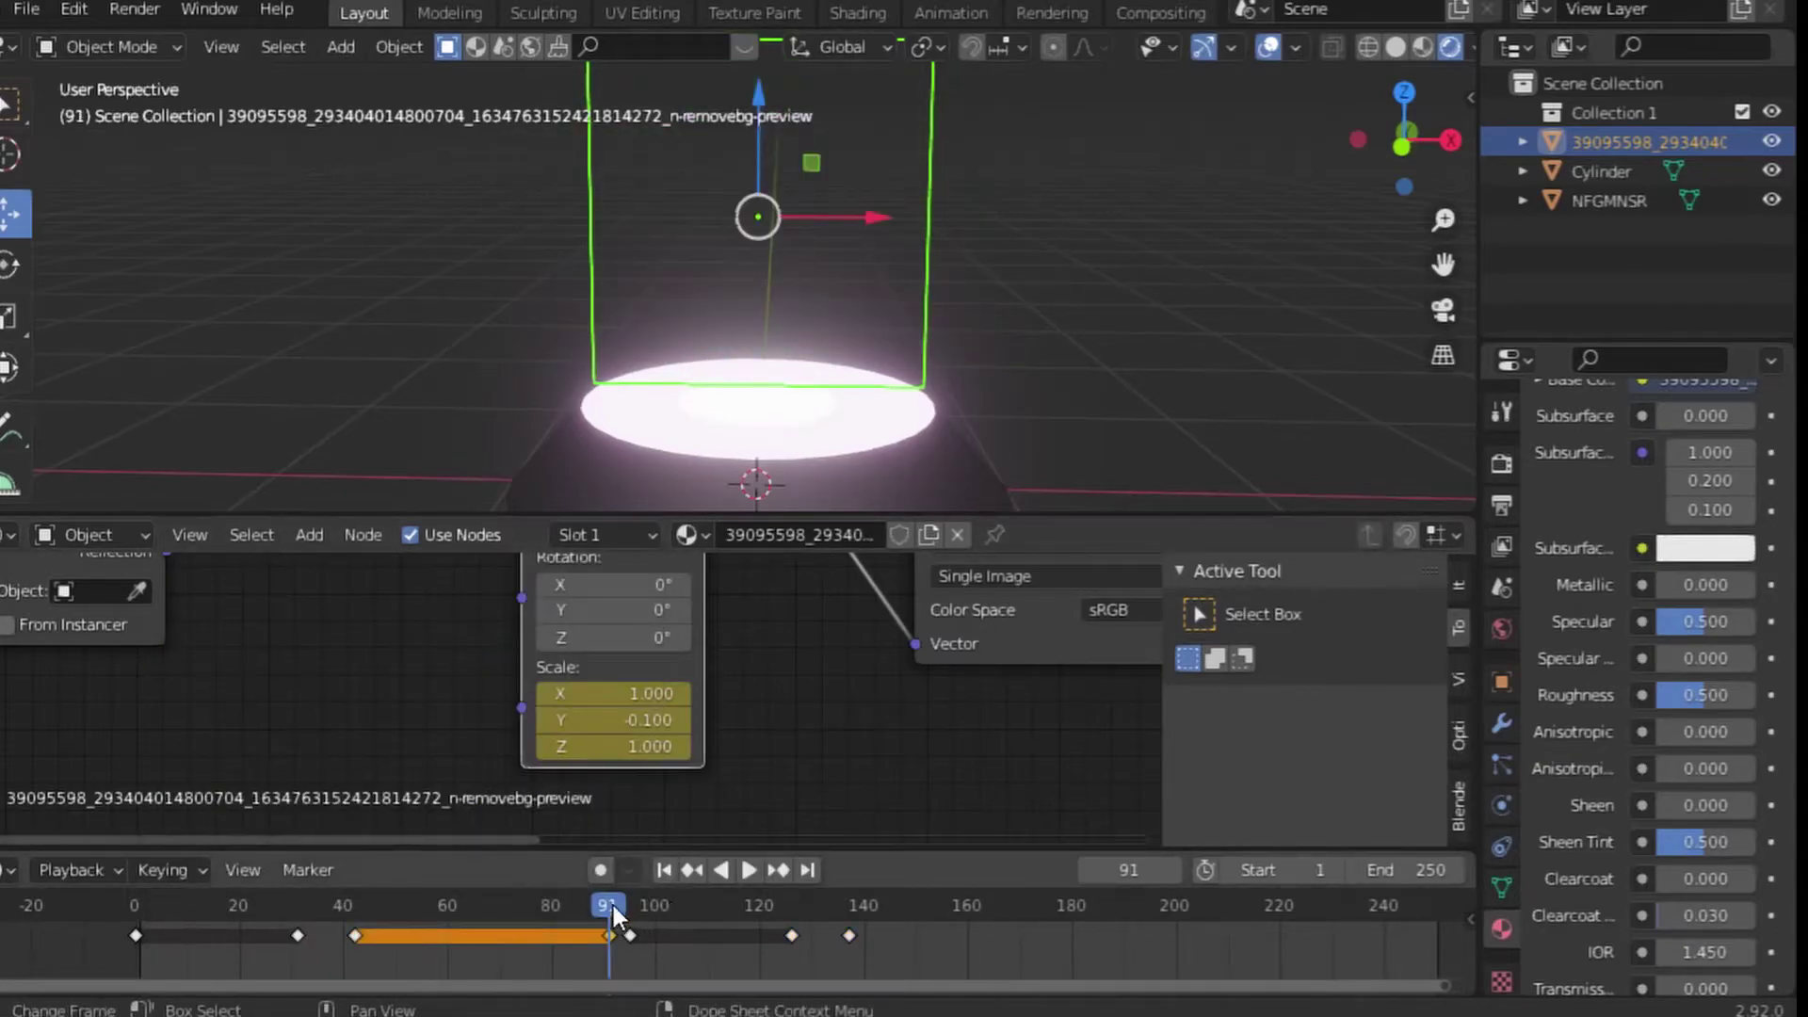
Preview from the start and paste the copied keys at frame 172
{"action": "left_click_drag", "start_coordinate": [275, 921], "coordinate": [75, 928]}
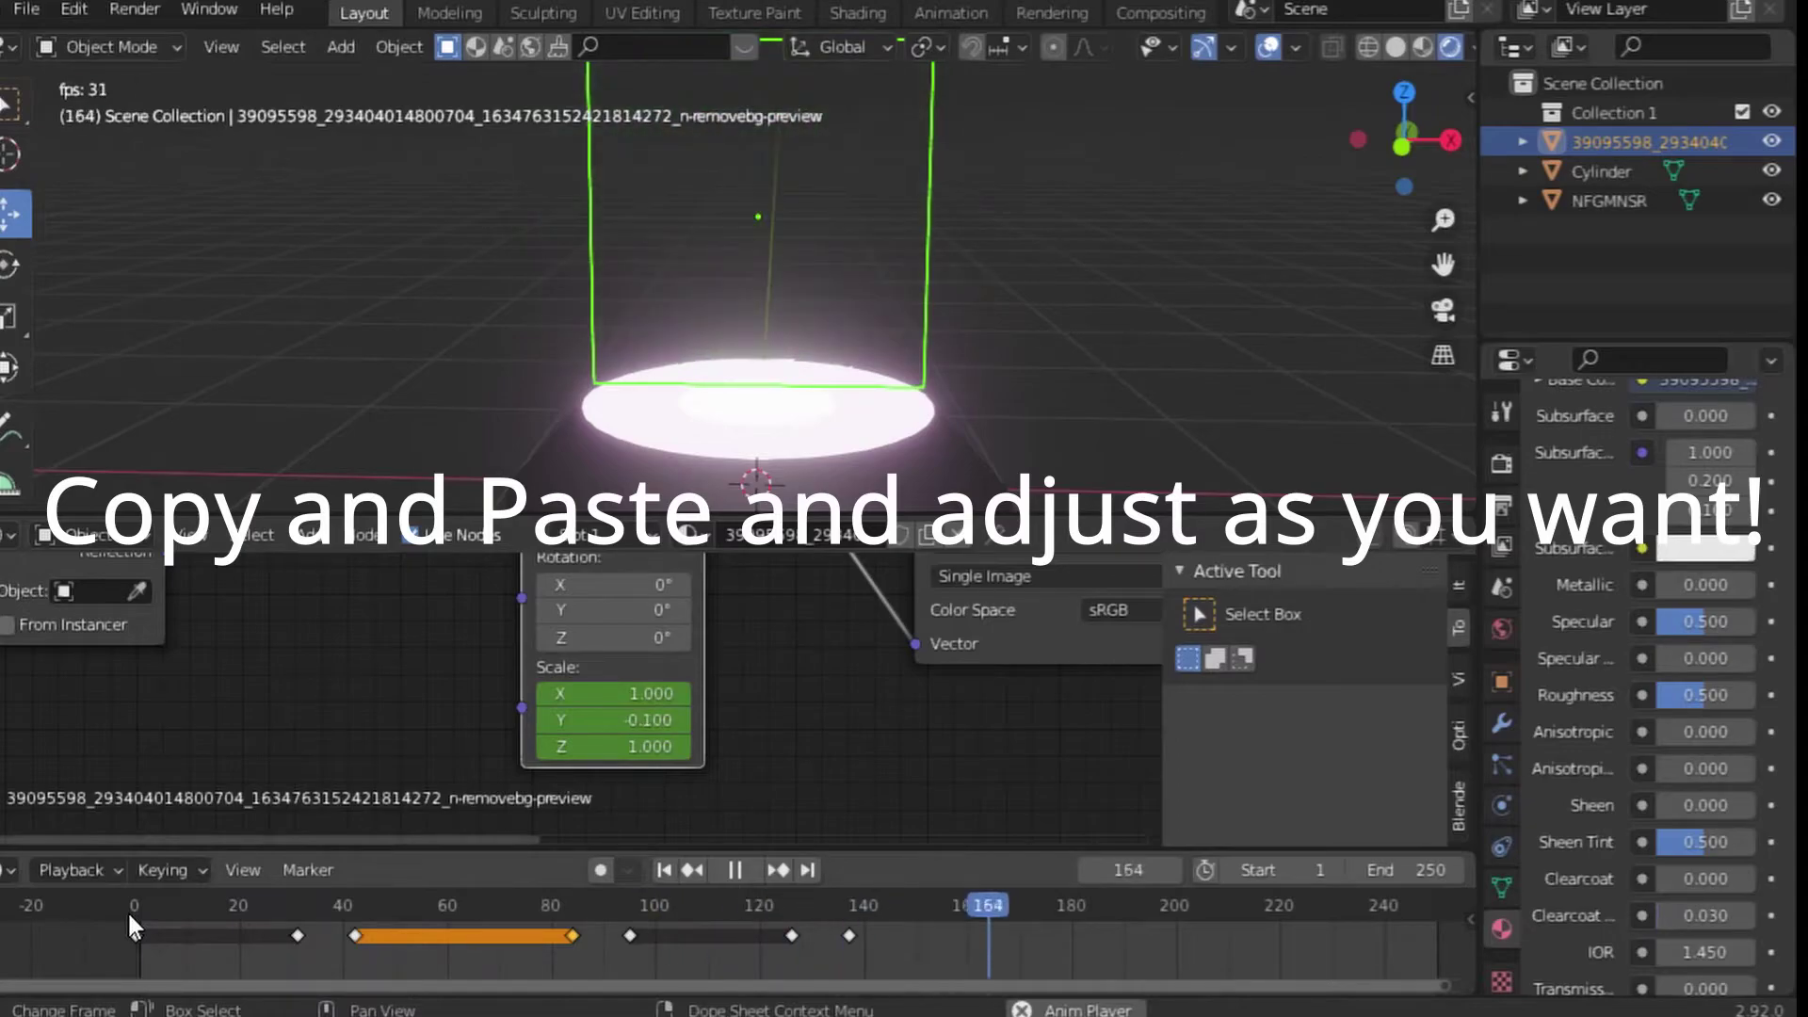
{"action": "left_click", "coordinate": [1048, 949]}
{"action": "right_click", "coordinate": [1047, 949]}
{"action": "left_click", "coordinate": [975, 651]}
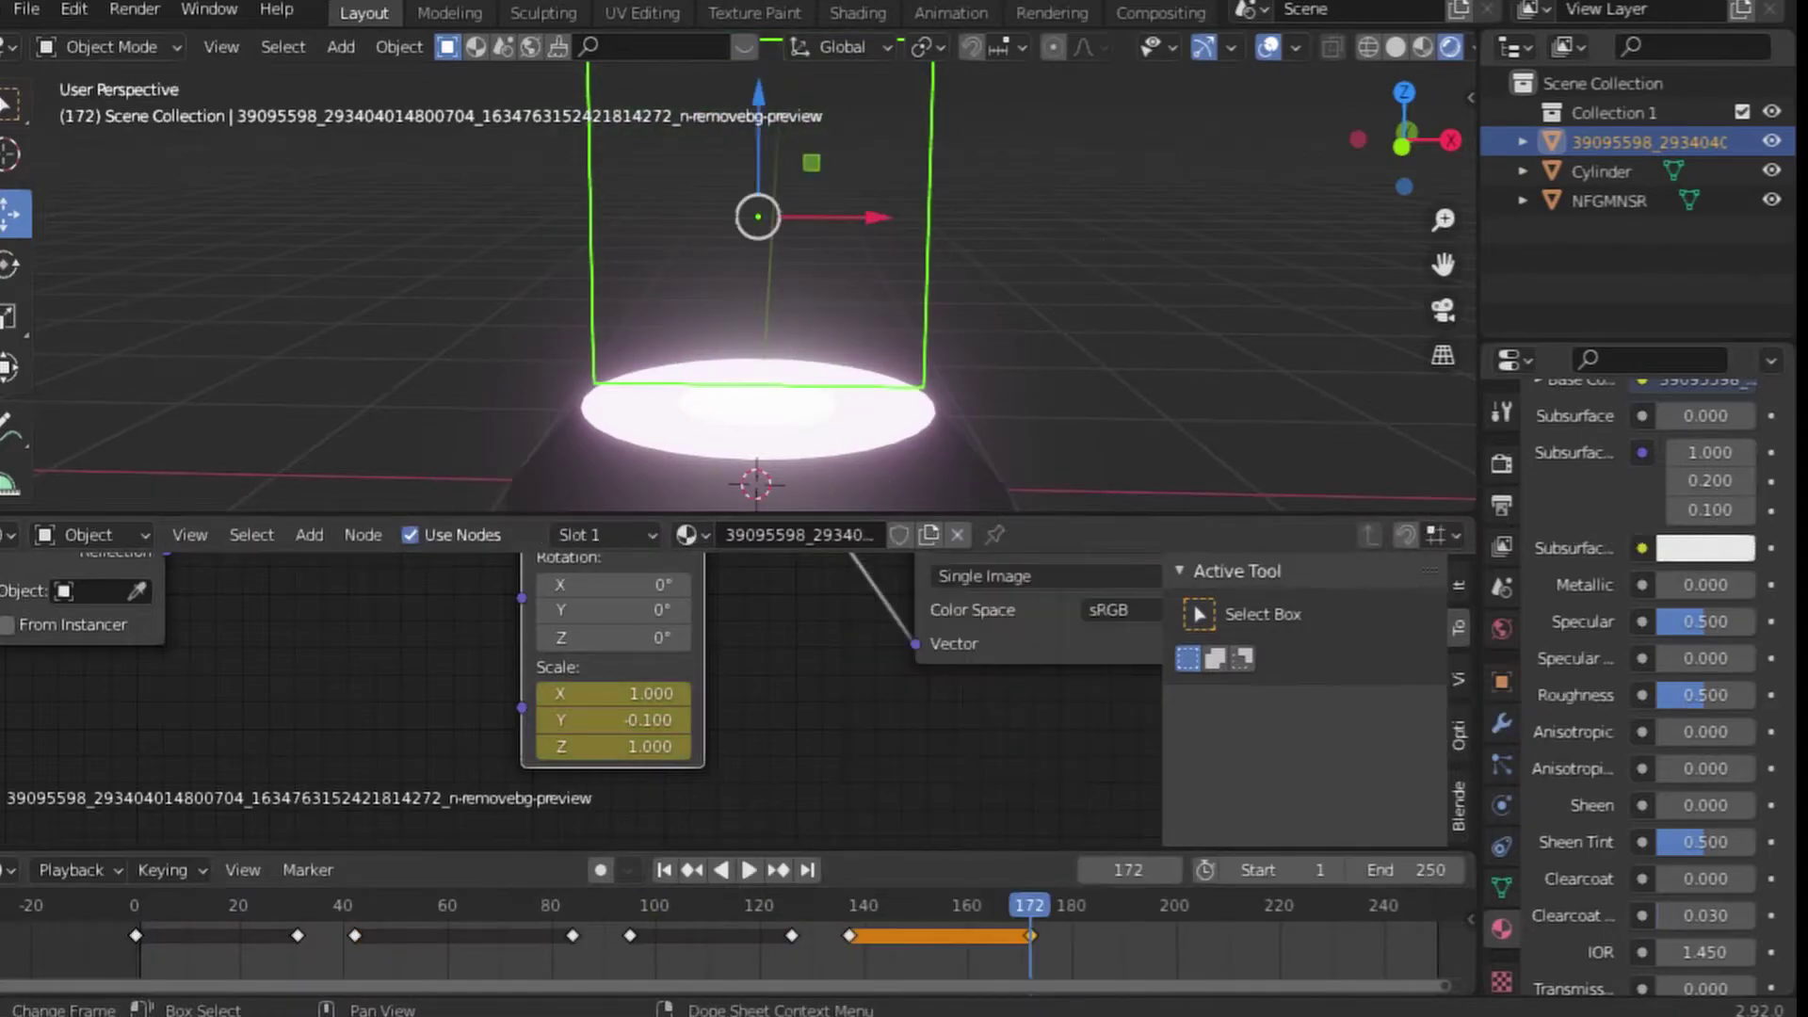
Copy the newly pasted keys and paste them at frame 183 so the logo reappears
{"action": "left_click_drag", "start_coordinate": [815, 962], "coordinate": [602, 908]}
{"action": "right_click", "coordinate": [630, 936]}
{"action": "left_click", "coordinate": [485, 621]}
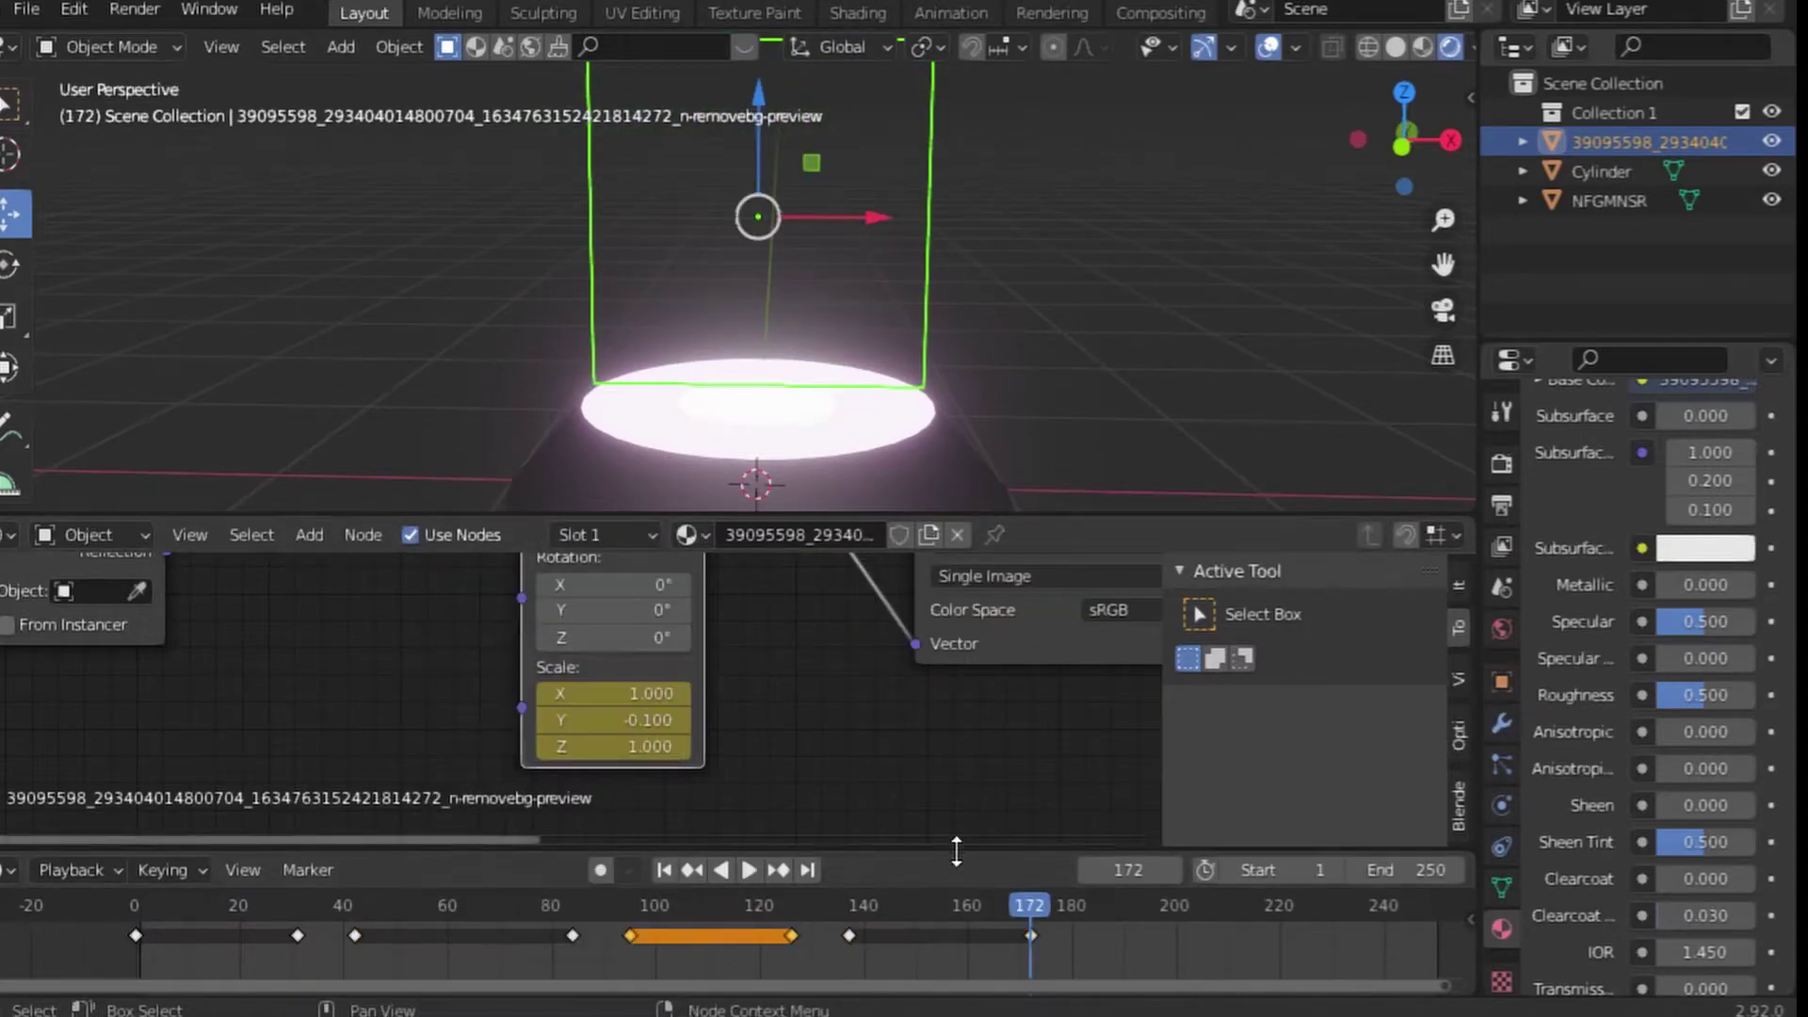
{"action": "left_click", "coordinate": [1087, 905]}
{"action": "right_click", "coordinate": [1047, 941]}
{"action": "left_click", "coordinate": [946, 652]}
{"action": "key", "text": "shift+Left"}
Preview the flicker, then keyframe the logo plane's Z rotation at 0° on frame 0
{"action": "key", "text": "space"}
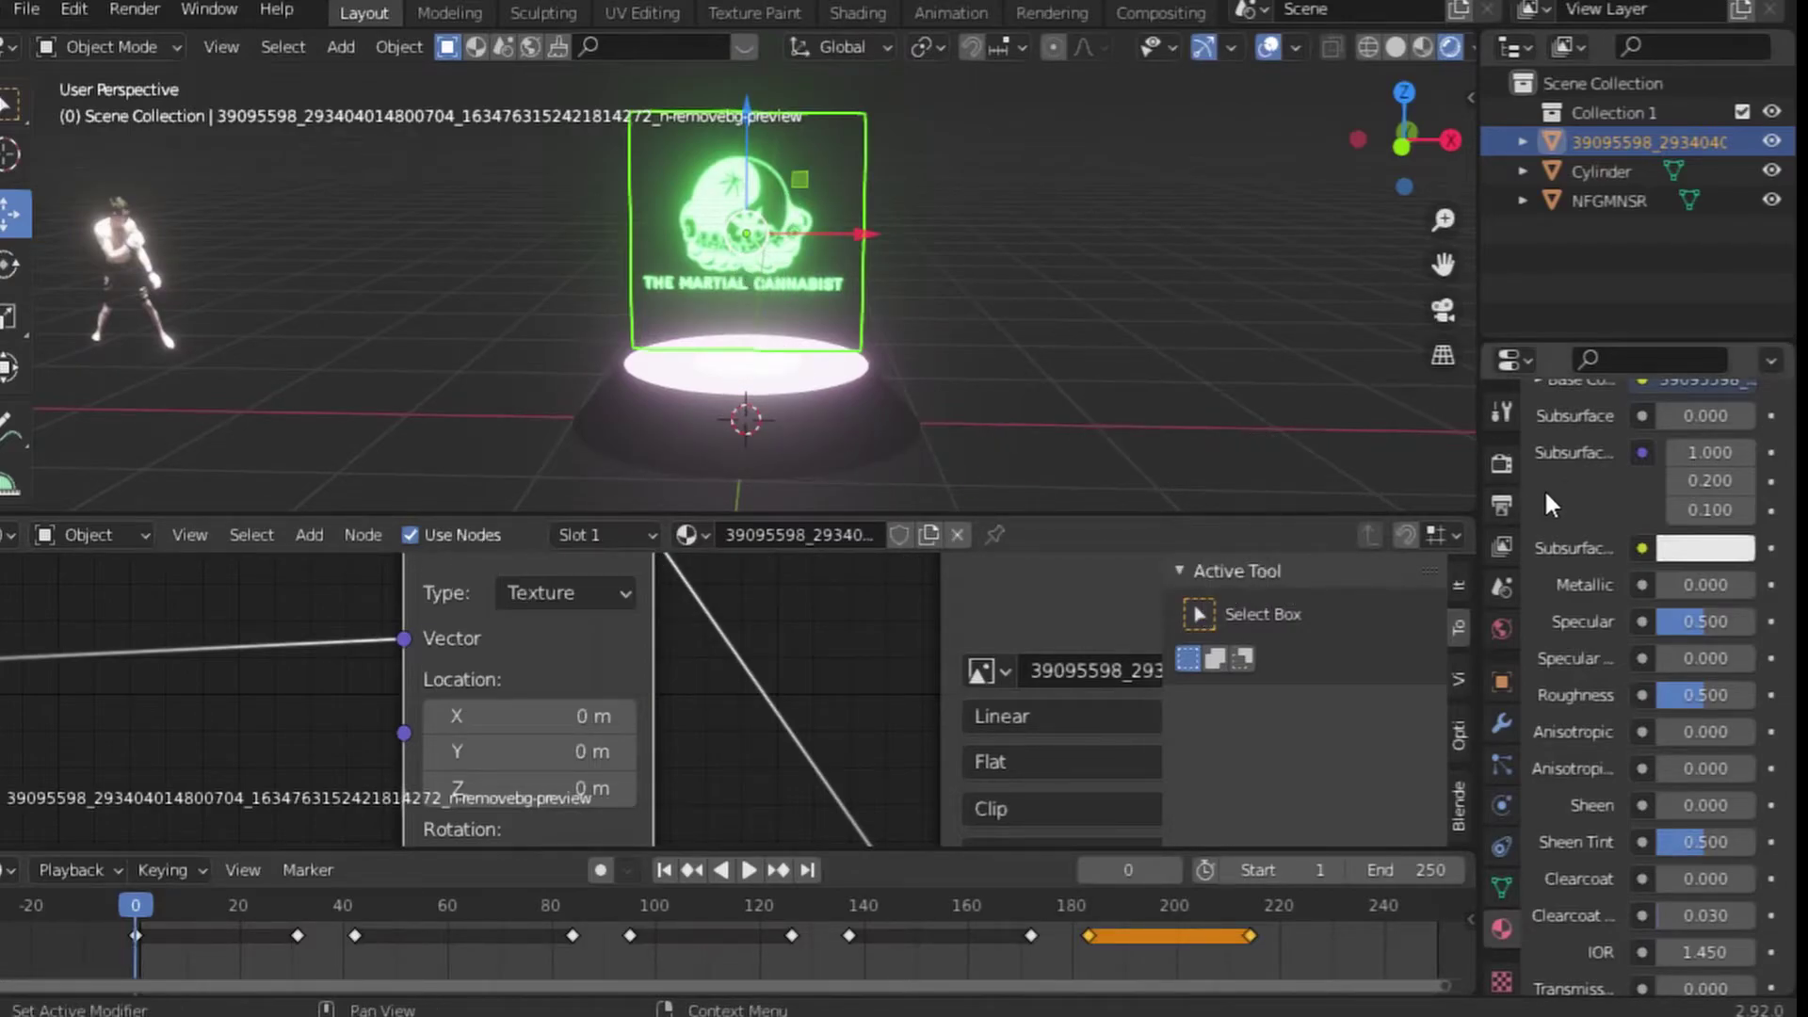
{"action": "left_click", "coordinate": [1501, 682]}
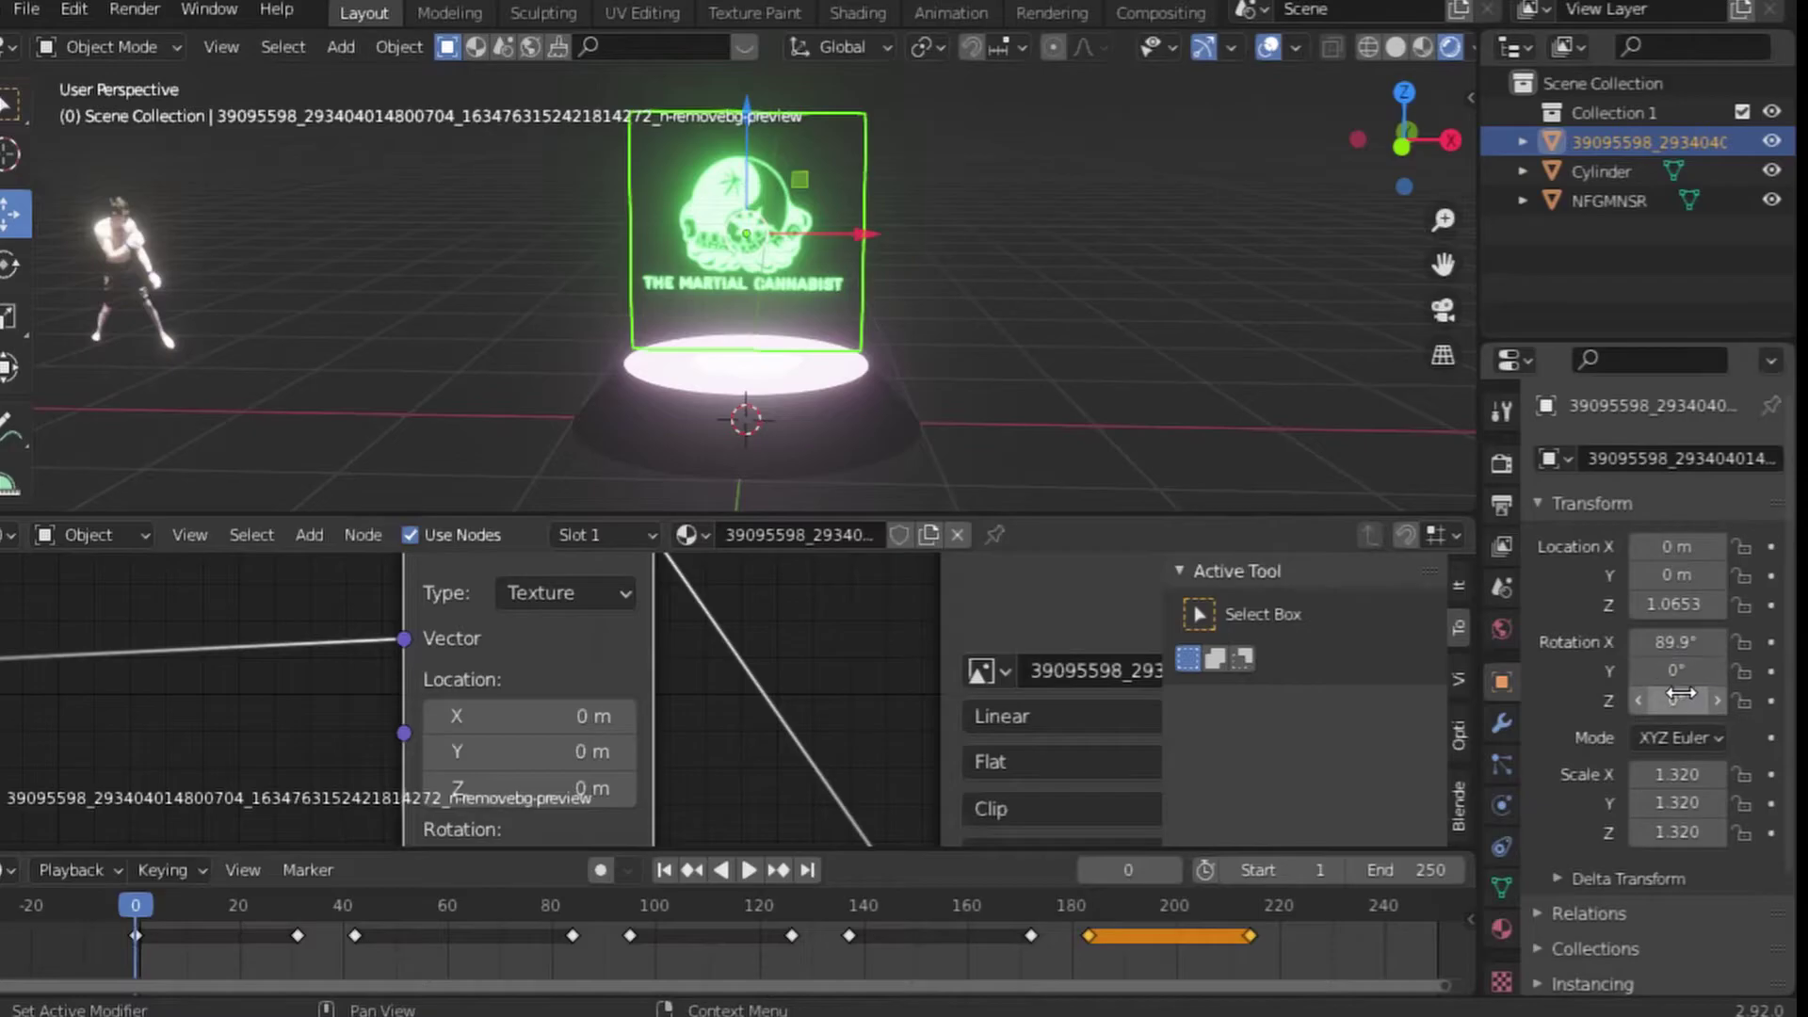
{"action": "mouse_move", "coordinate": [1676, 700]}
{"action": "left_mouse_down"}
{"action": "mouse_move", "coordinate": [1751, 700]}
{"action": "mouse_move", "coordinate": [1601, 700]}
{"action": "left_mouse_up"}
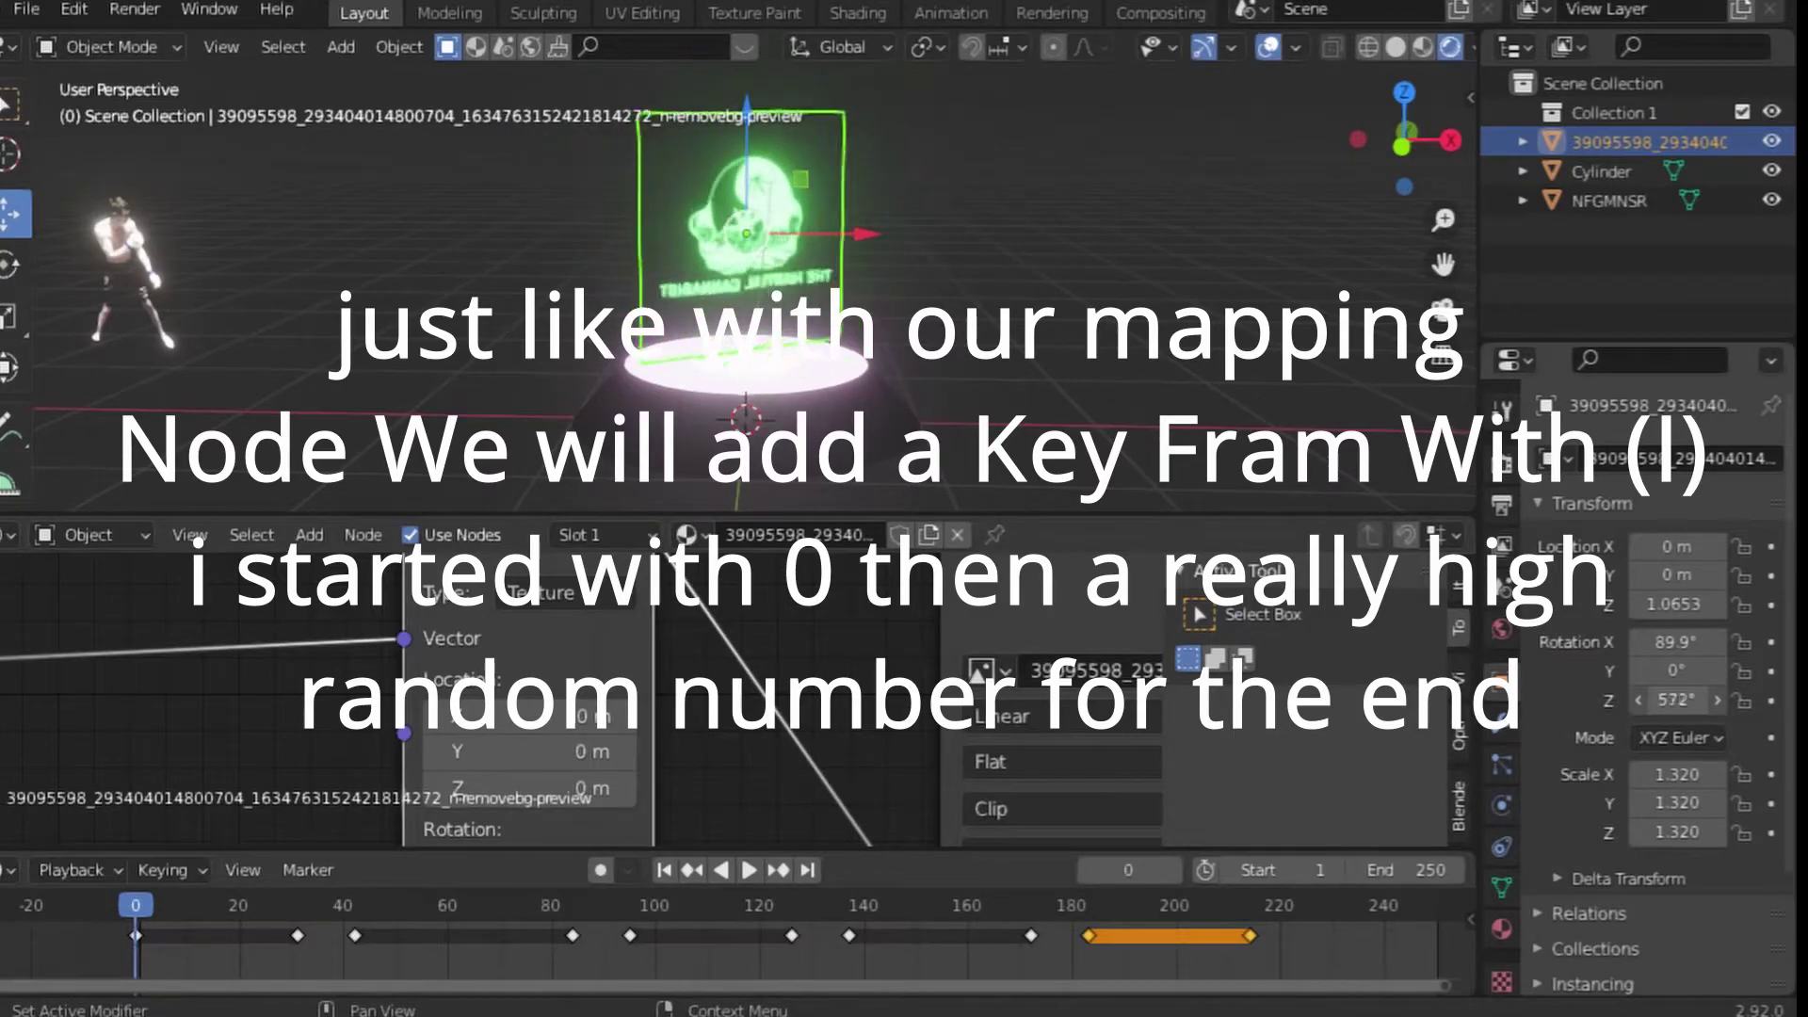
{"action": "left_click_drag", "start_coordinate": [1676, 699], "coordinate": [1681, 692]}
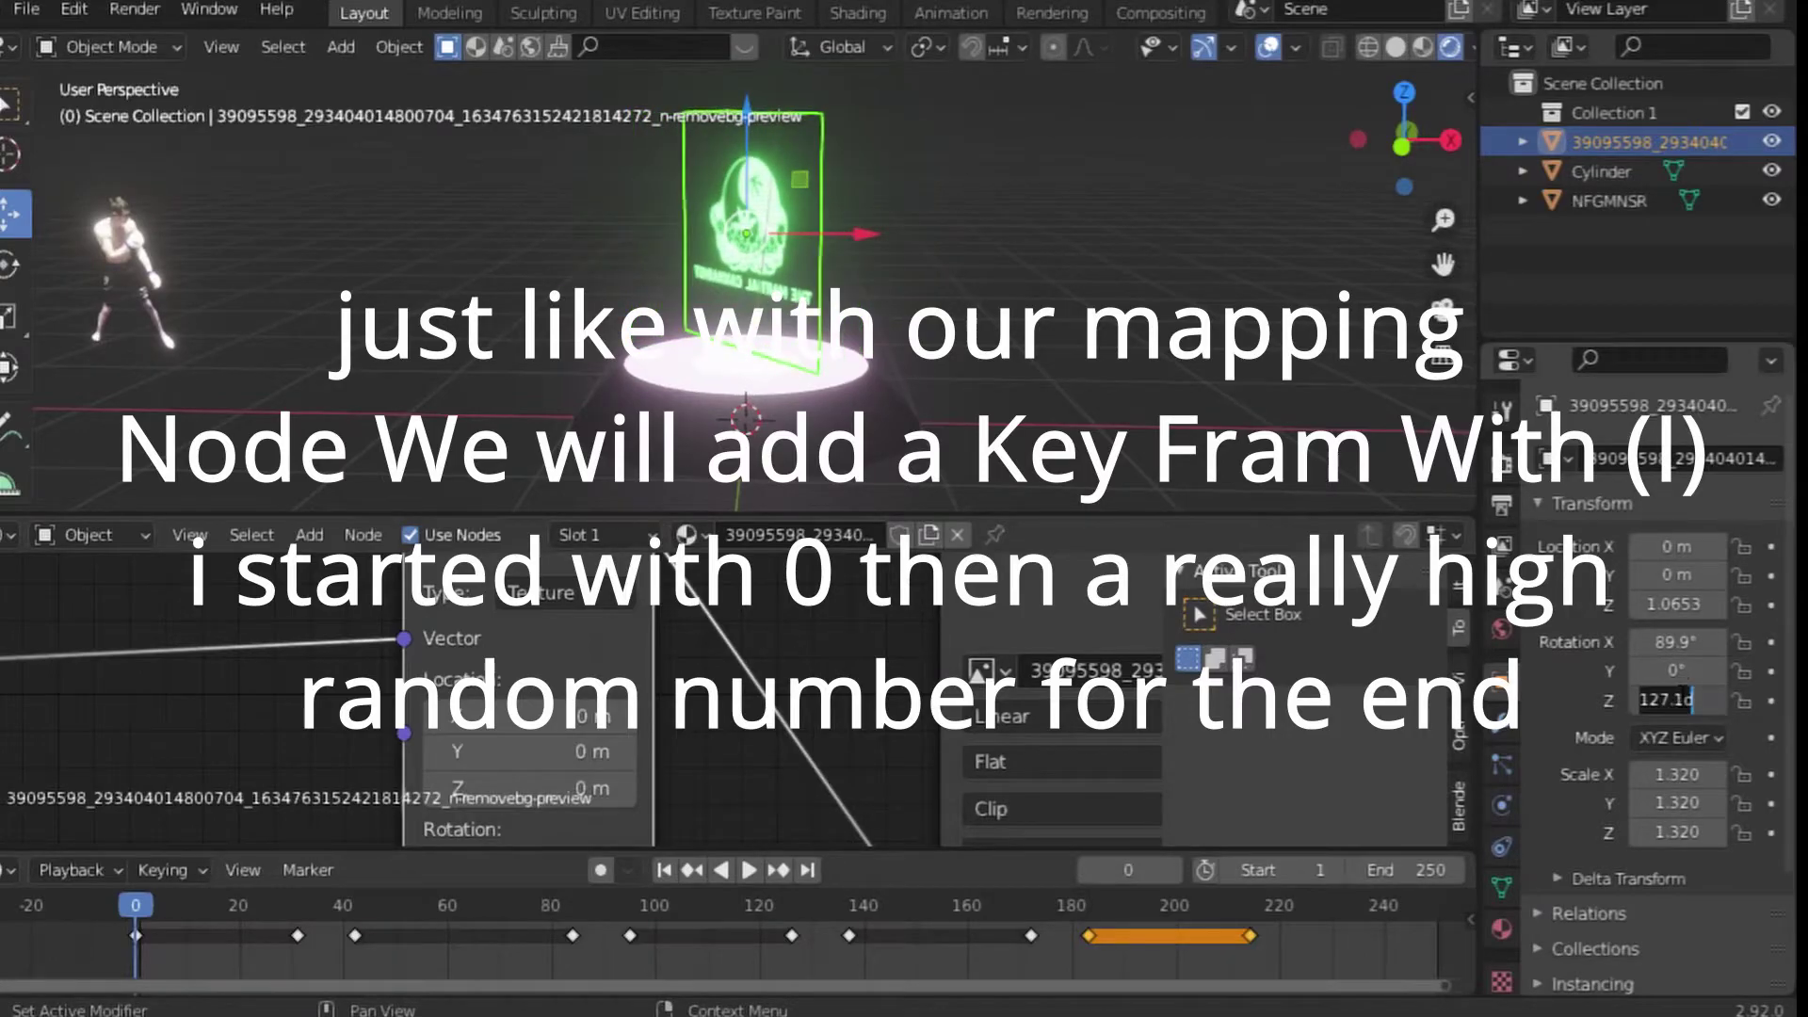
{"action": "key", "text": "Return"}
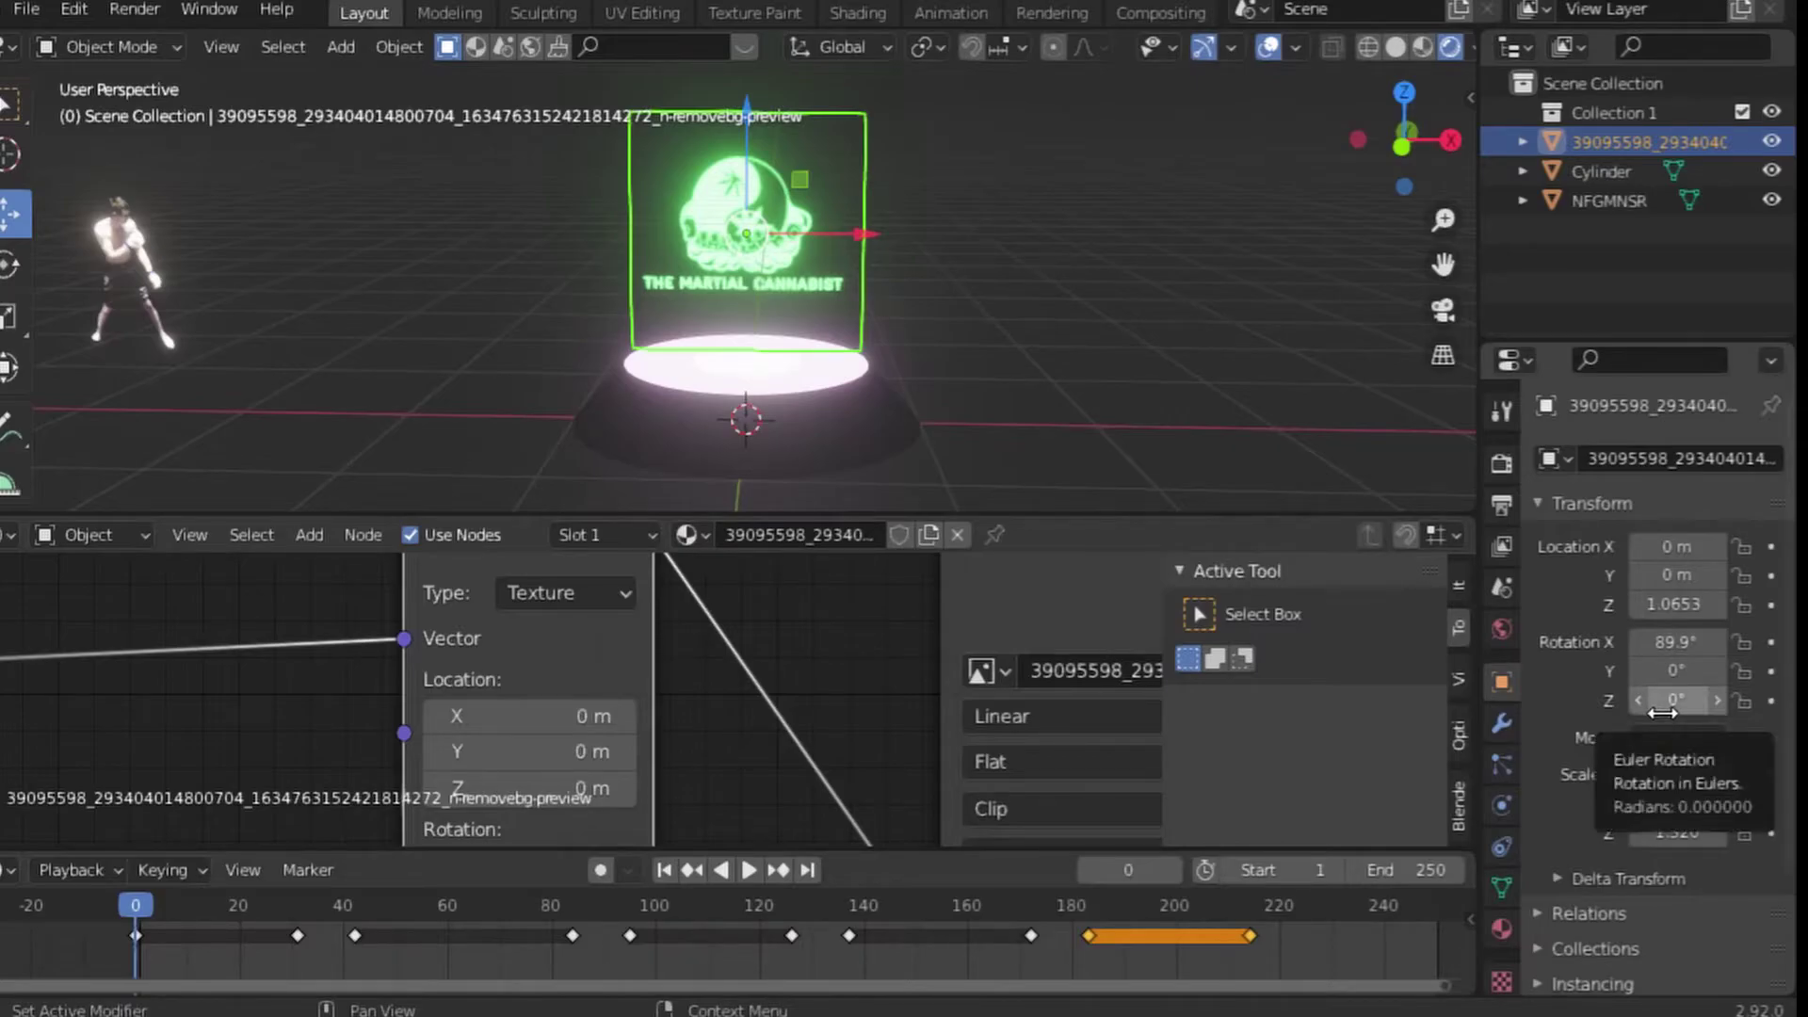
{"action": "key", "text": "i"}
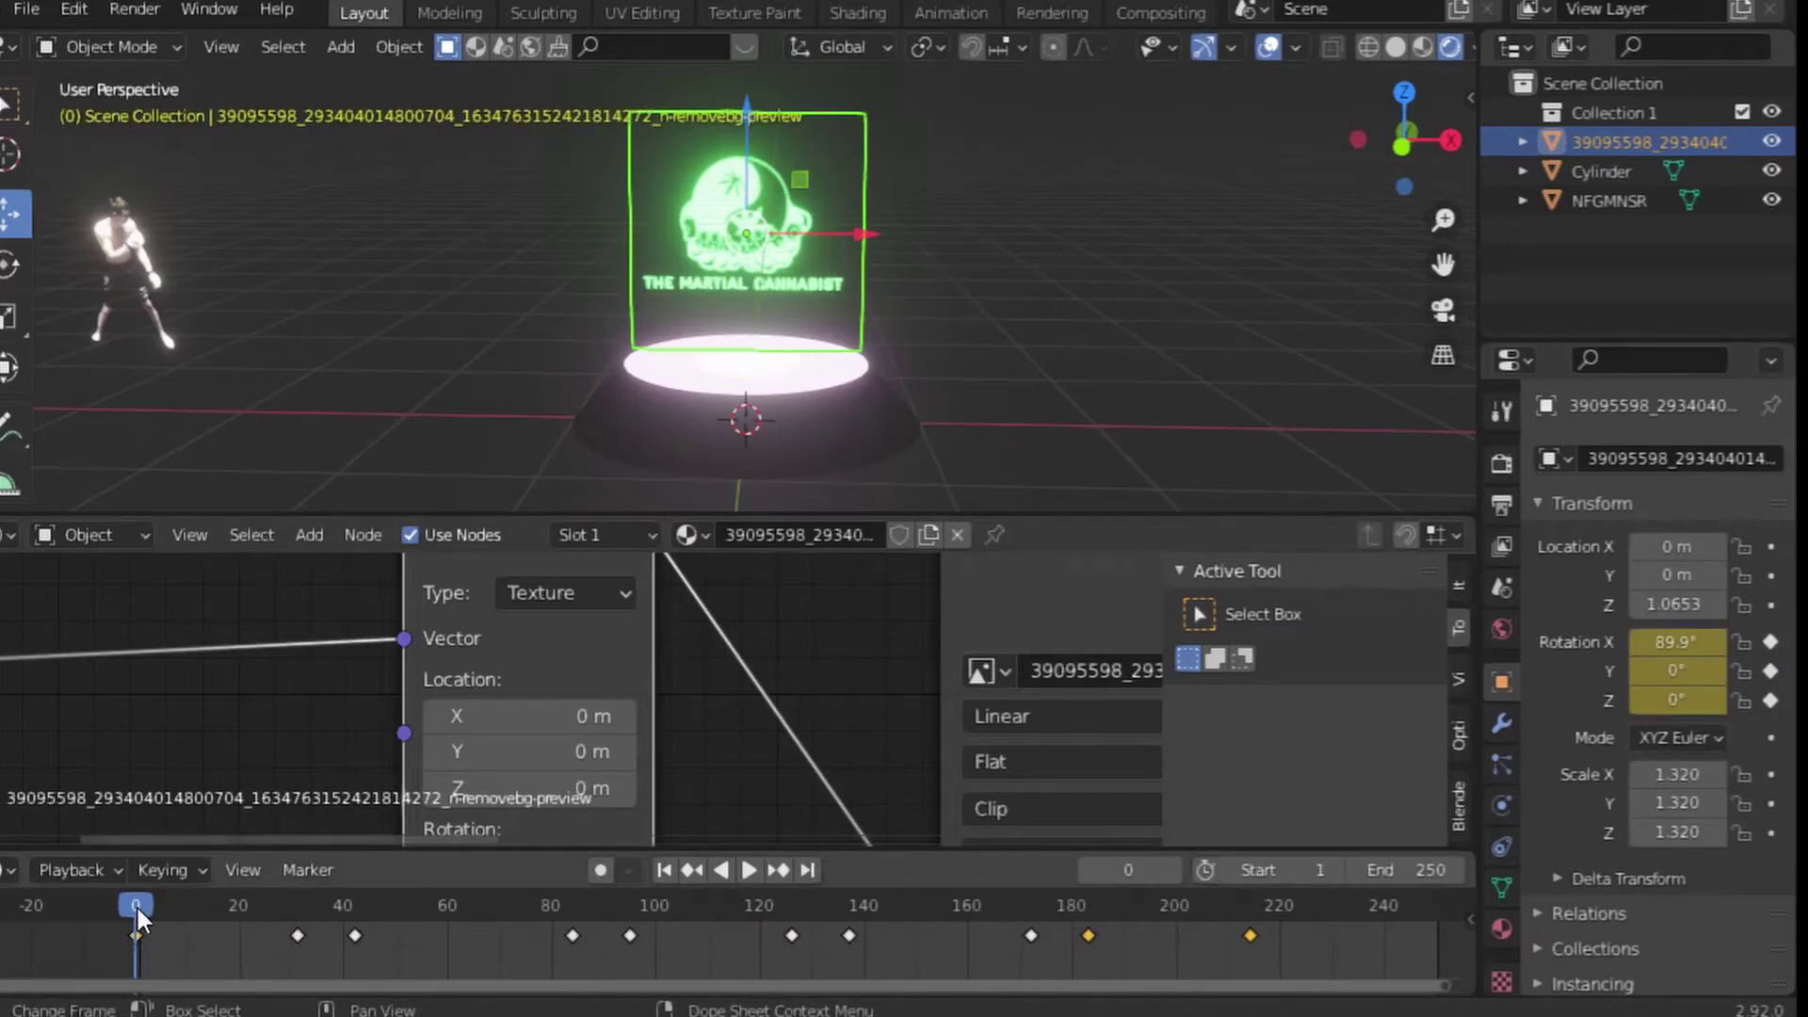
Keyframe a 1810° Z rotation for the logo plane at frame 531
{"action": "left_click_drag", "start_coordinate": [138, 908], "coordinate": [1497, 880]}
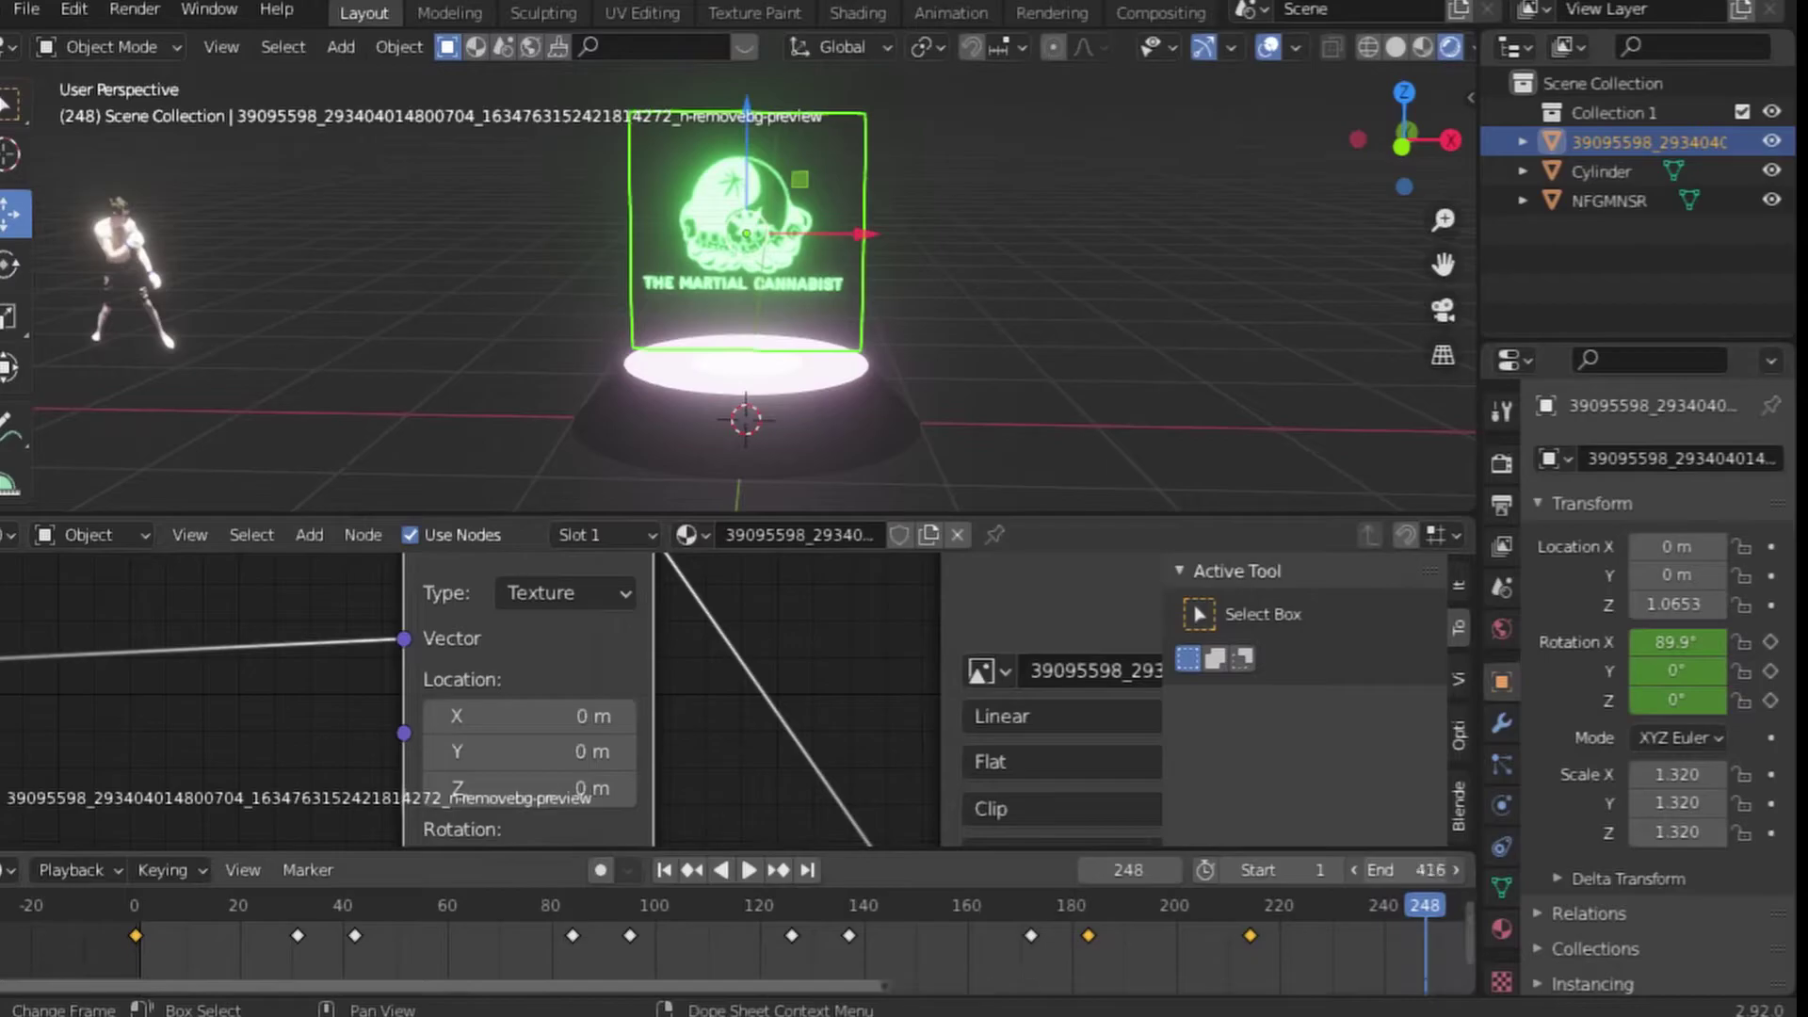
{"action": "left_click_drag", "start_coordinate": [189, 974], "coordinate": [513, 980]}
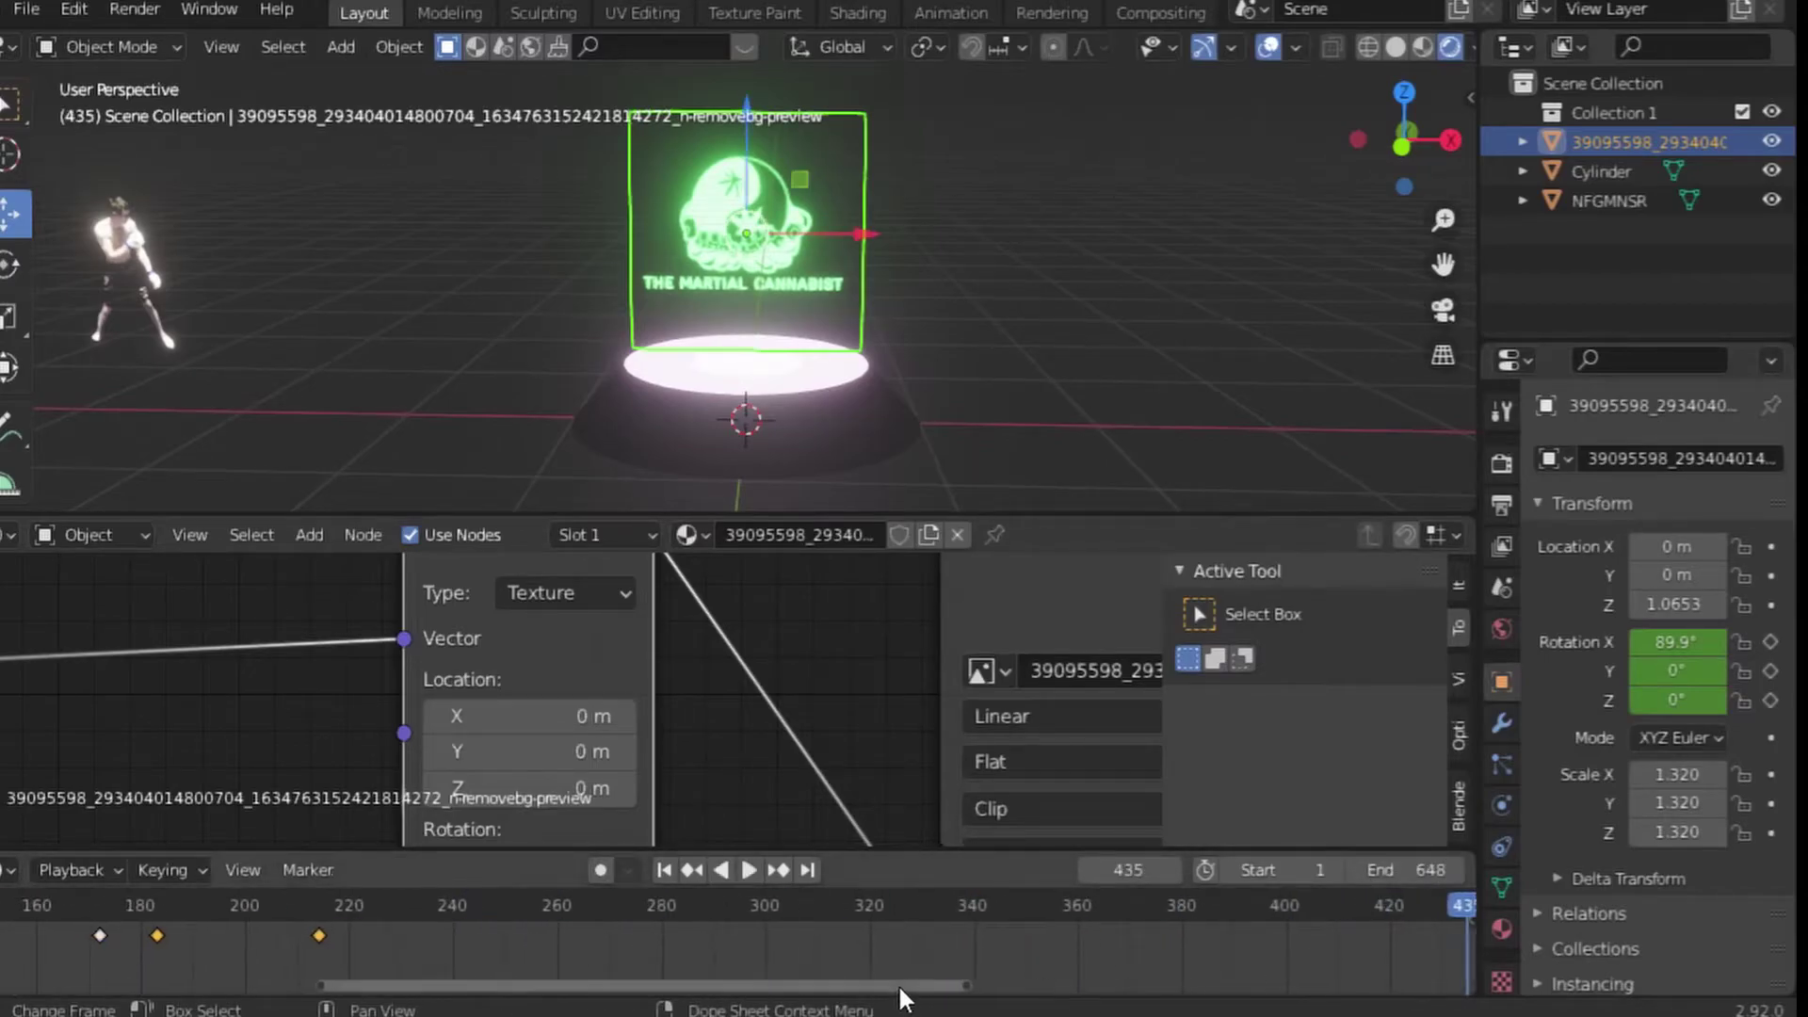
{"action": "left_click_drag", "start_coordinate": [900, 987], "coordinate": [1161, 987]}
{"action": "key", "text": "space"}
{"action": "key", "text": "space"}
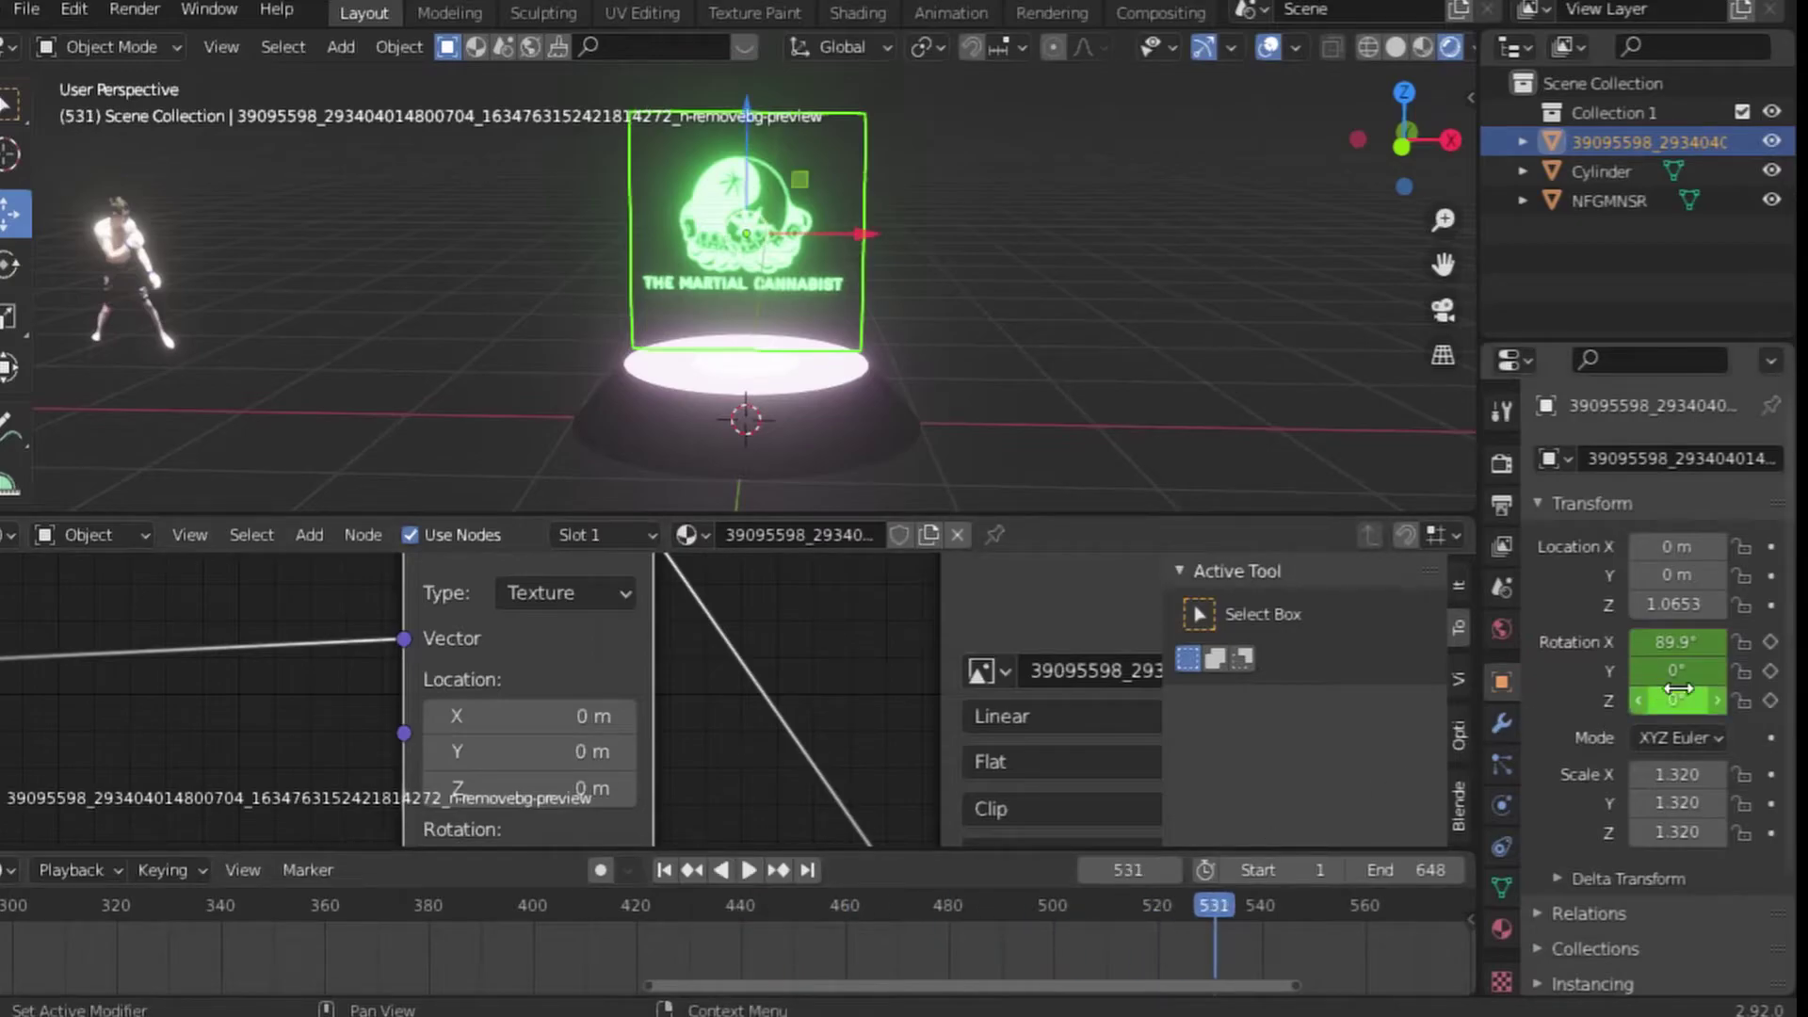
{"action": "mouse_move", "coordinate": [1676, 699]}
{"action": "left_mouse_down"}
{"action": "mouse_move", "coordinate": [1771, 700]}
{"action": "mouse_move", "coordinate": [1695, 700]}
{"action": "left_mouse_up"}
{"action": "key", "text": "i"}
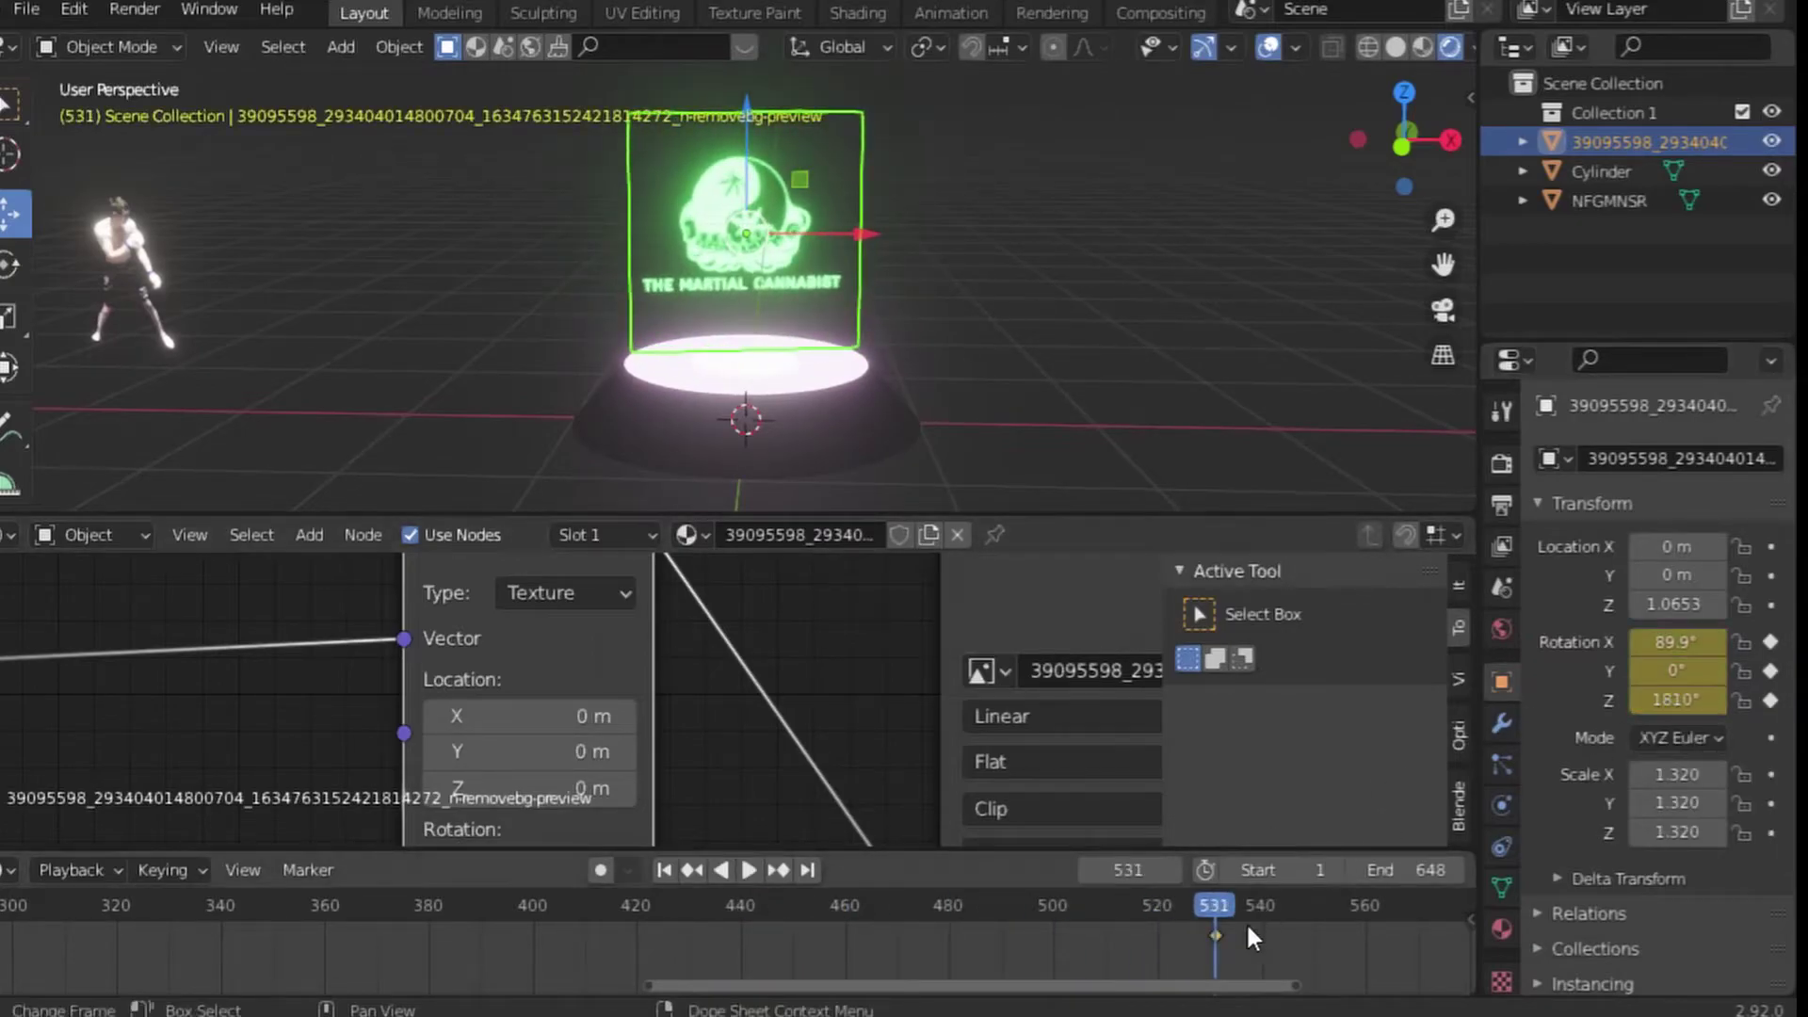
Preview the spin, then drag the final rotation key out near frame 1700 for a slower spin
{"action": "mouse_move", "coordinate": [1194, 896]}
{"action": "left_mouse_down"}
{"action": "mouse_move", "coordinate": [776, 977]}
{"action": "mouse_move", "coordinate": [31, 985]}
{"action": "left_mouse_up"}
{"action": "key", "text": "shift+Left"}
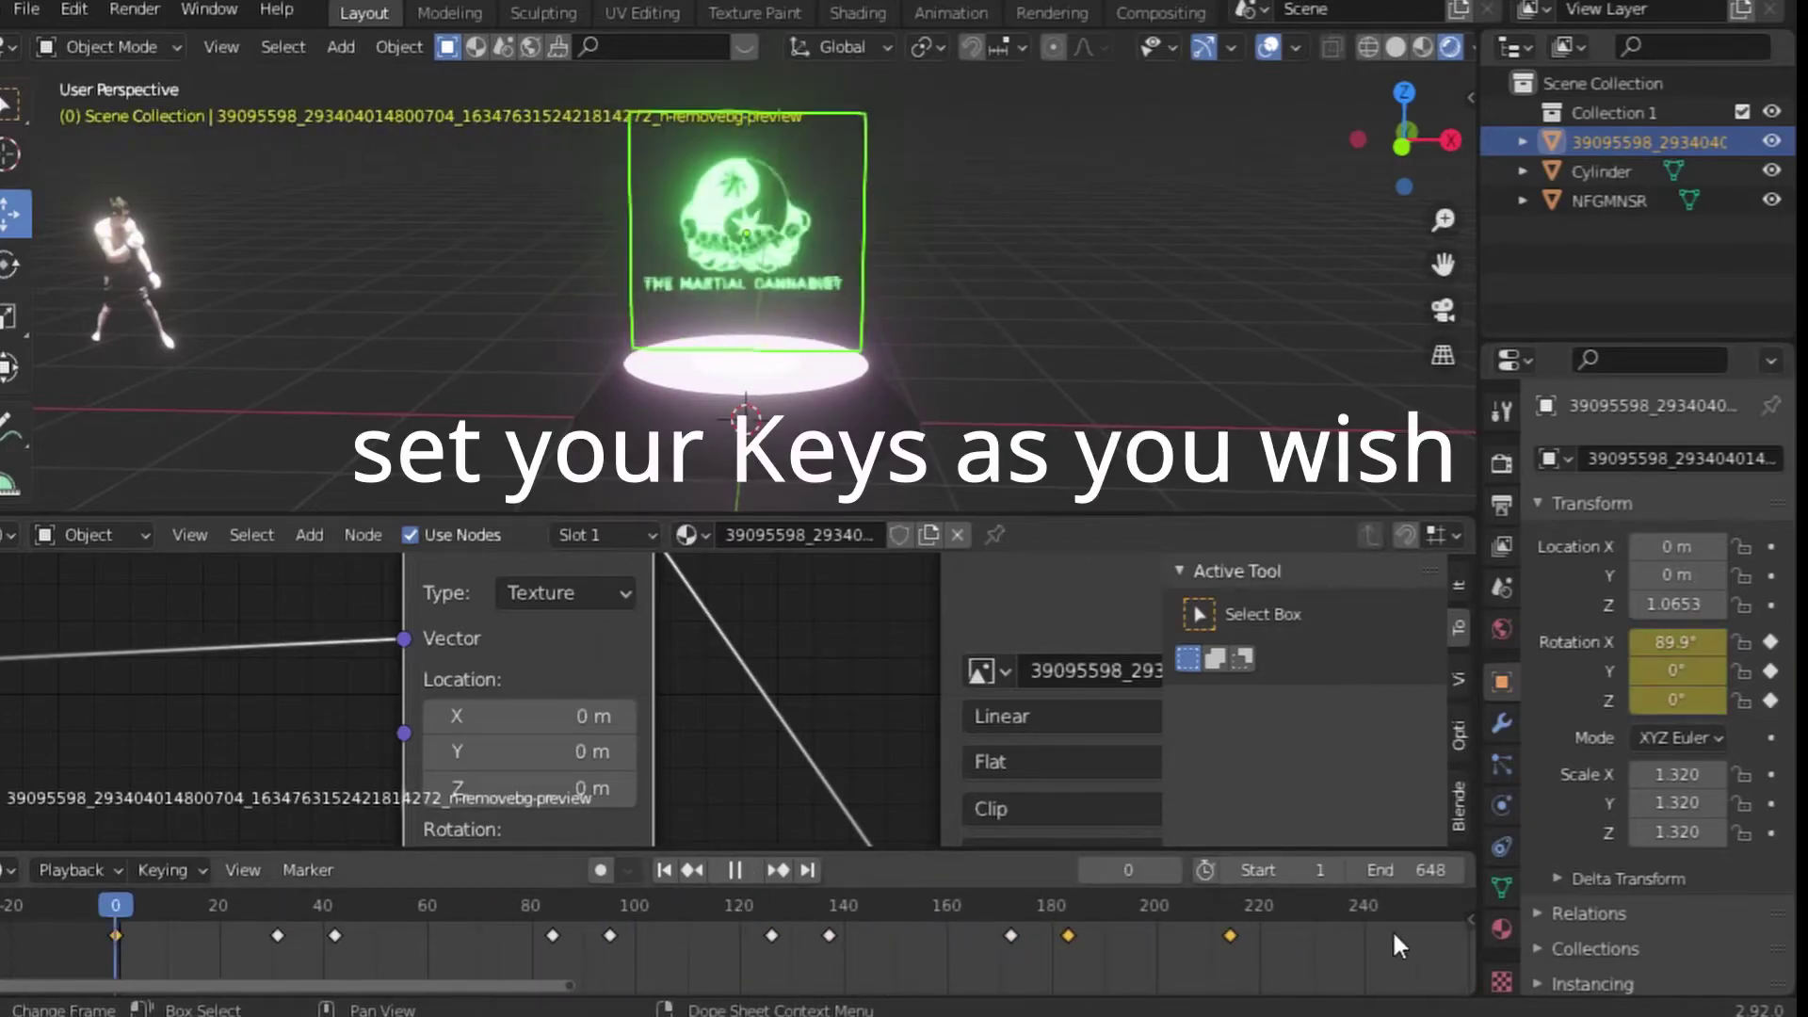
{"action": "key", "text": "space"}
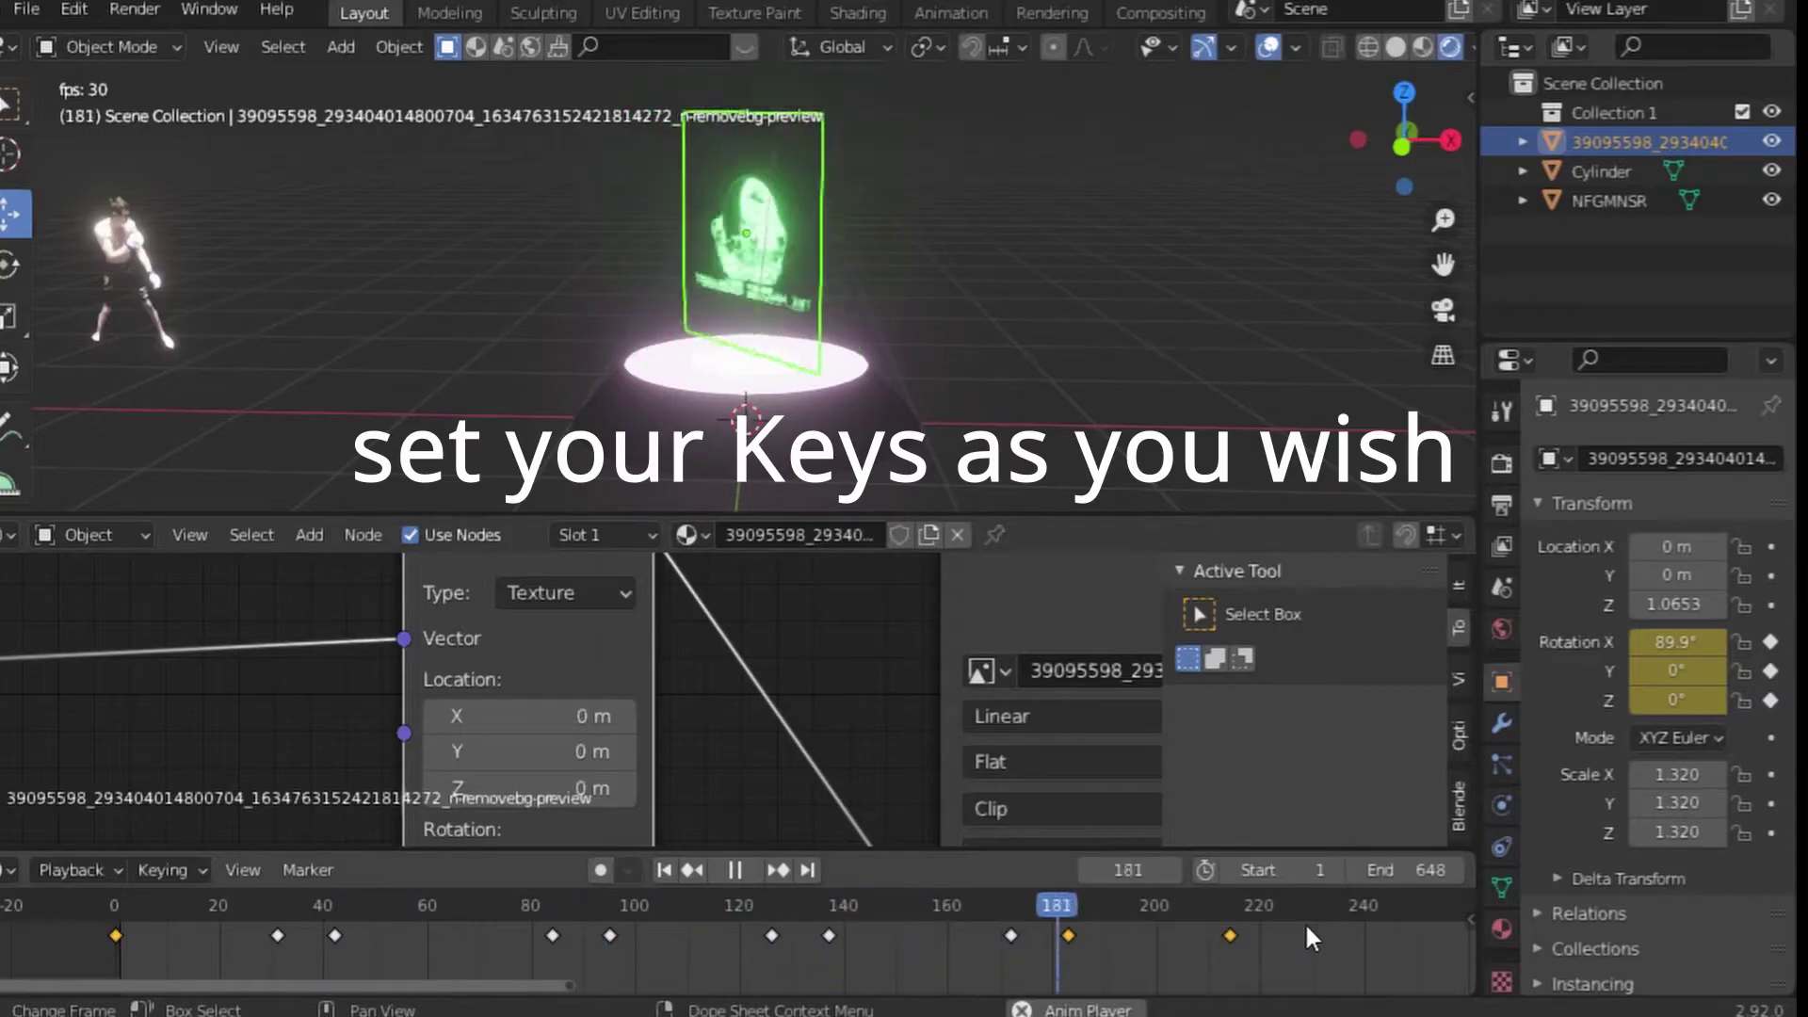
{"action": "key", "text": "space"}
{"action": "scroll", "coordinate": [478, 979], "scroll_direction": "down", "scroll_amount": 4}
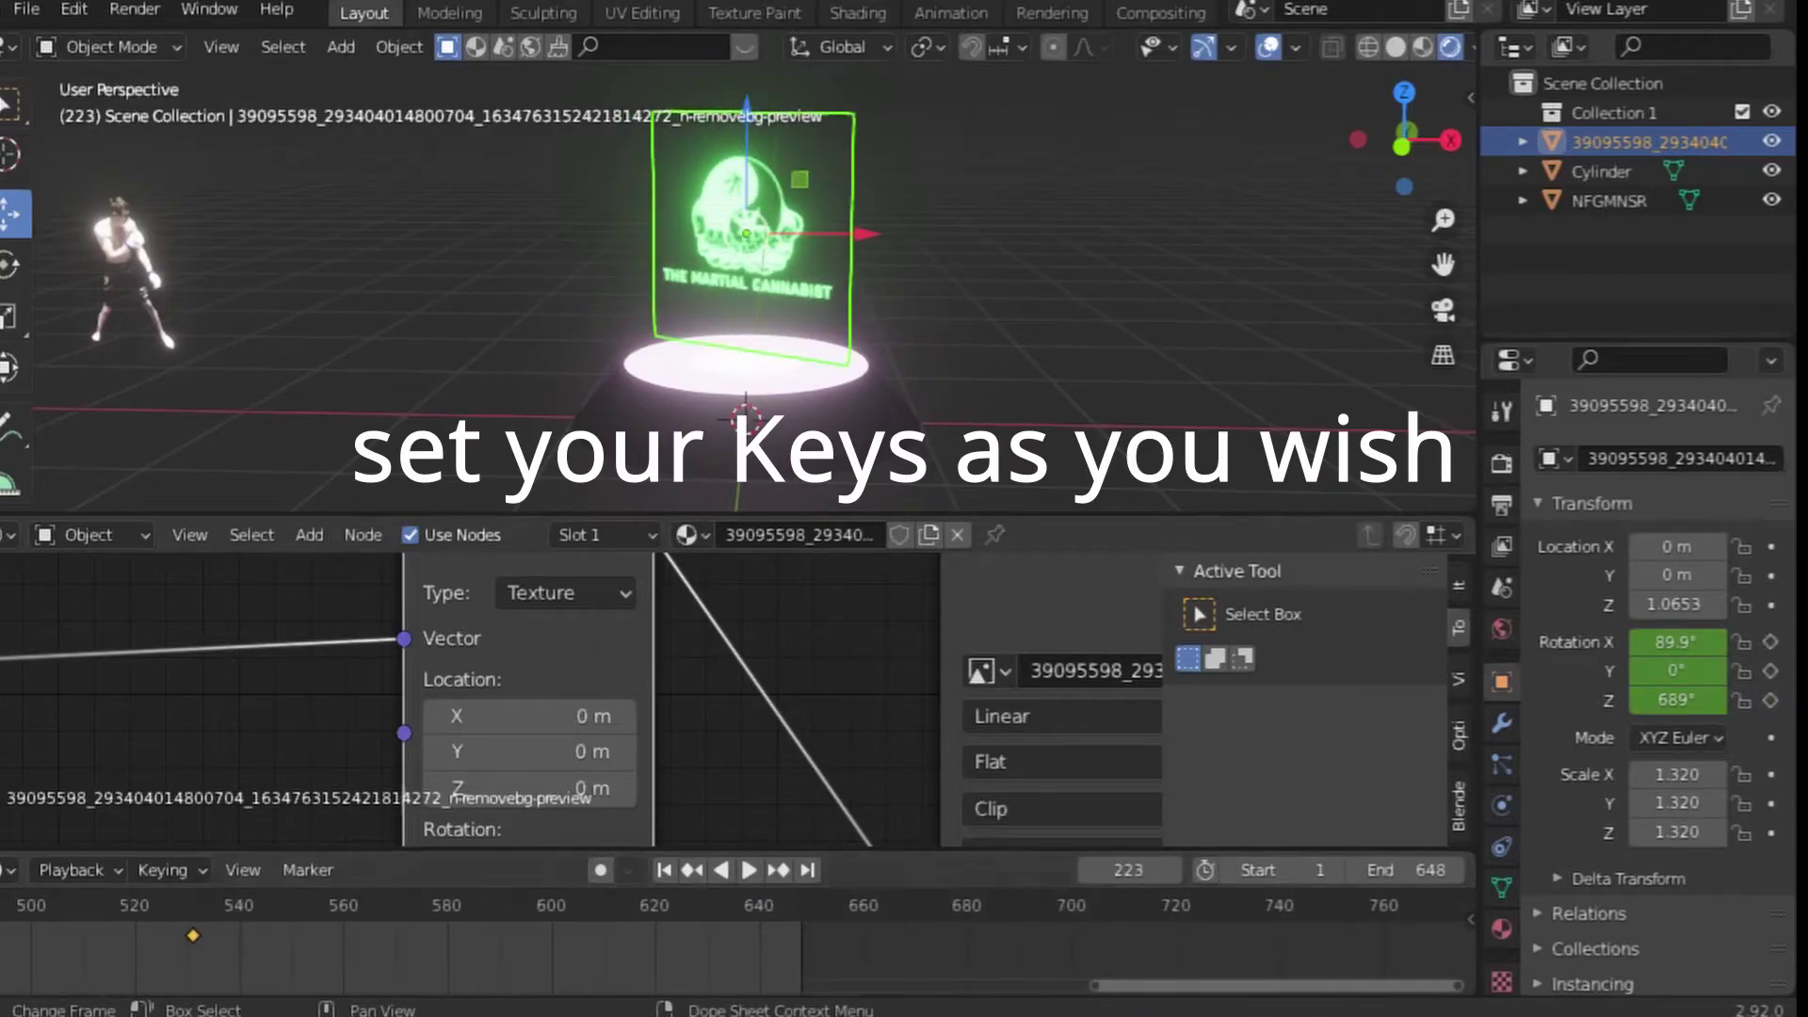
{"action": "scroll", "coordinate": [731, 913], "scroll_direction": "down", "scroll_amount": 5}
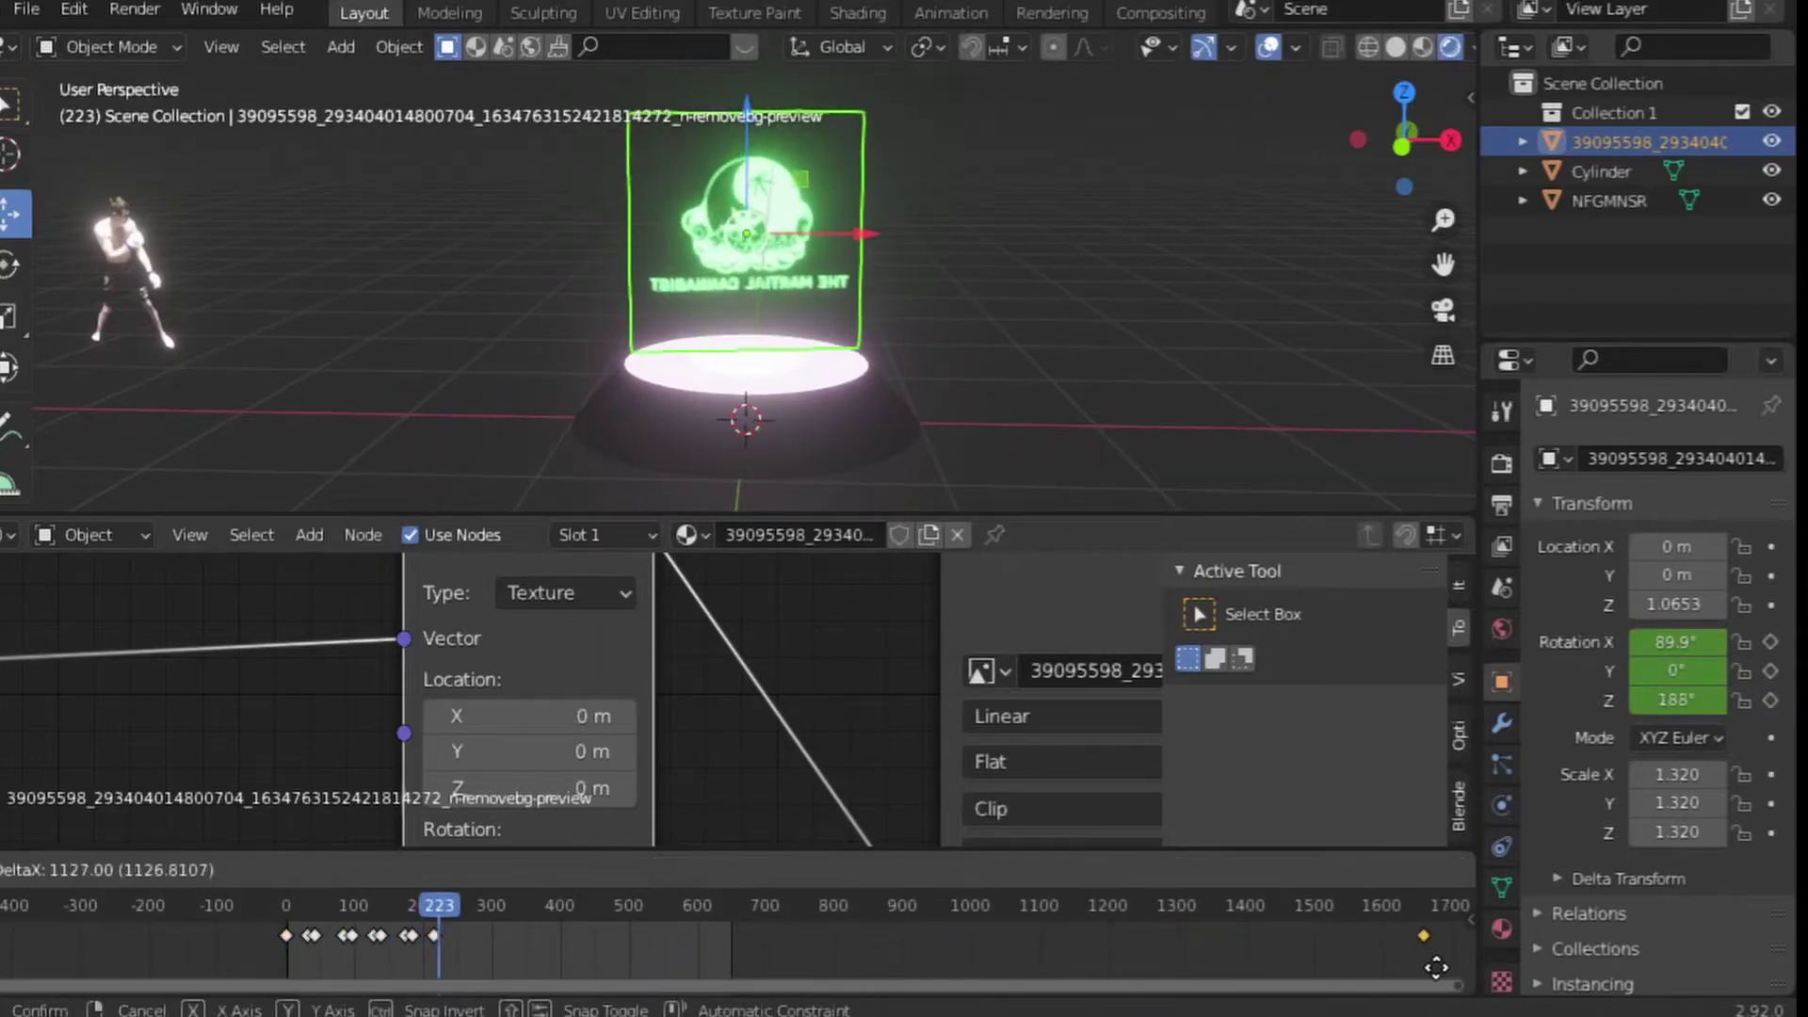
{"action": "left_click_drag", "start_coordinate": [658, 932], "coordinate": [1446, 935]}
{"action": "left_click", "coordinate": [319, 906]}
{"action": "key", "text": "space"}
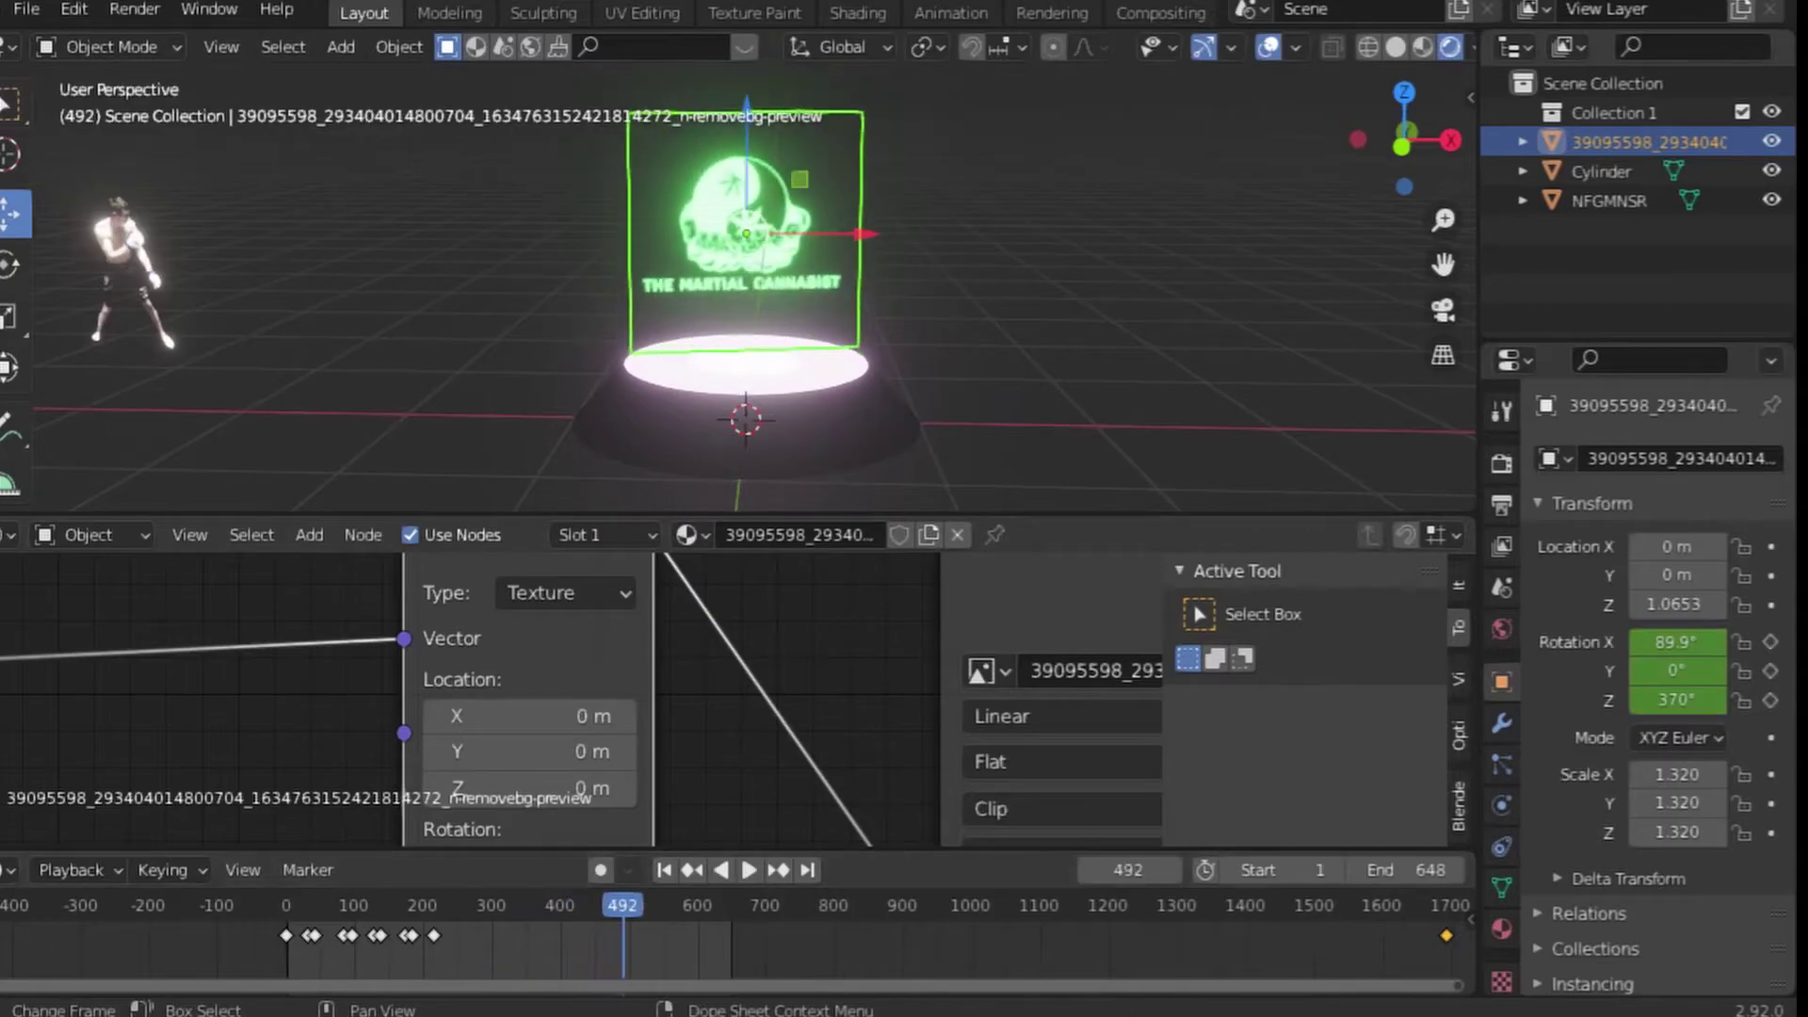
{"action": "key", "text": "Escape"}
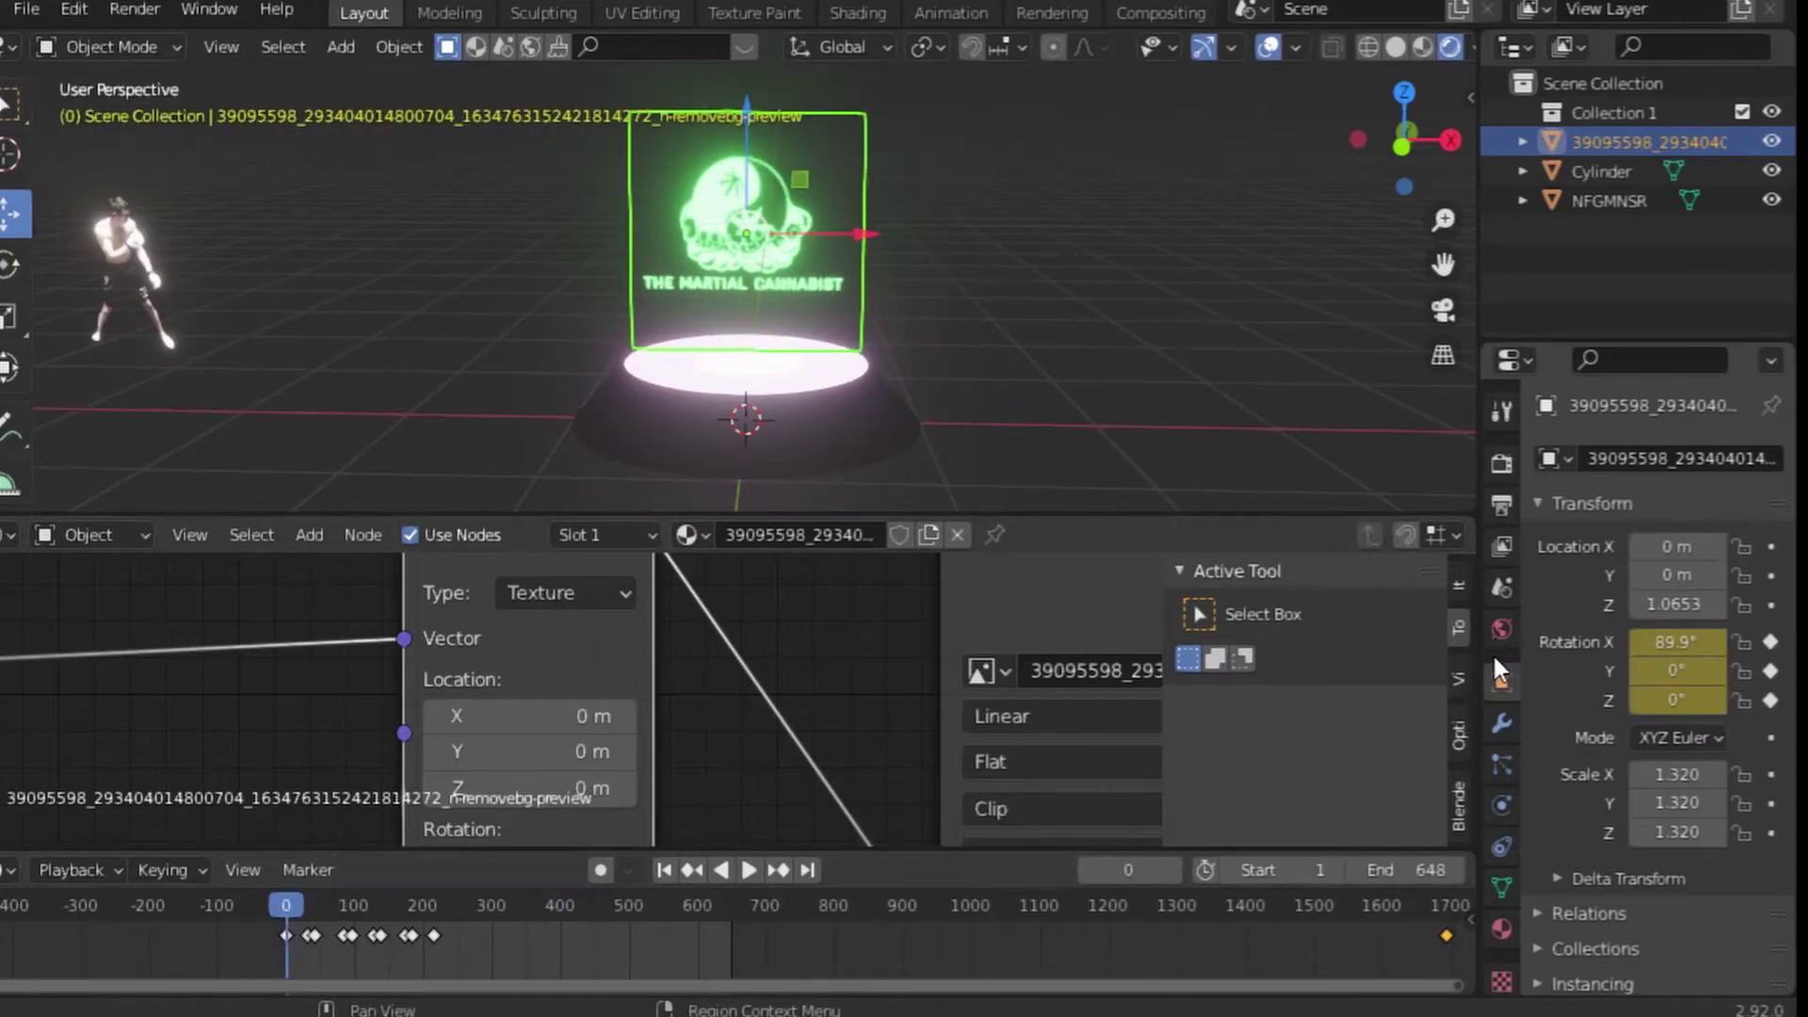
Select the floor light cylinder and enlarge the 3D viewport
{"action": "left_click", "coordinate": [1503, 931]}
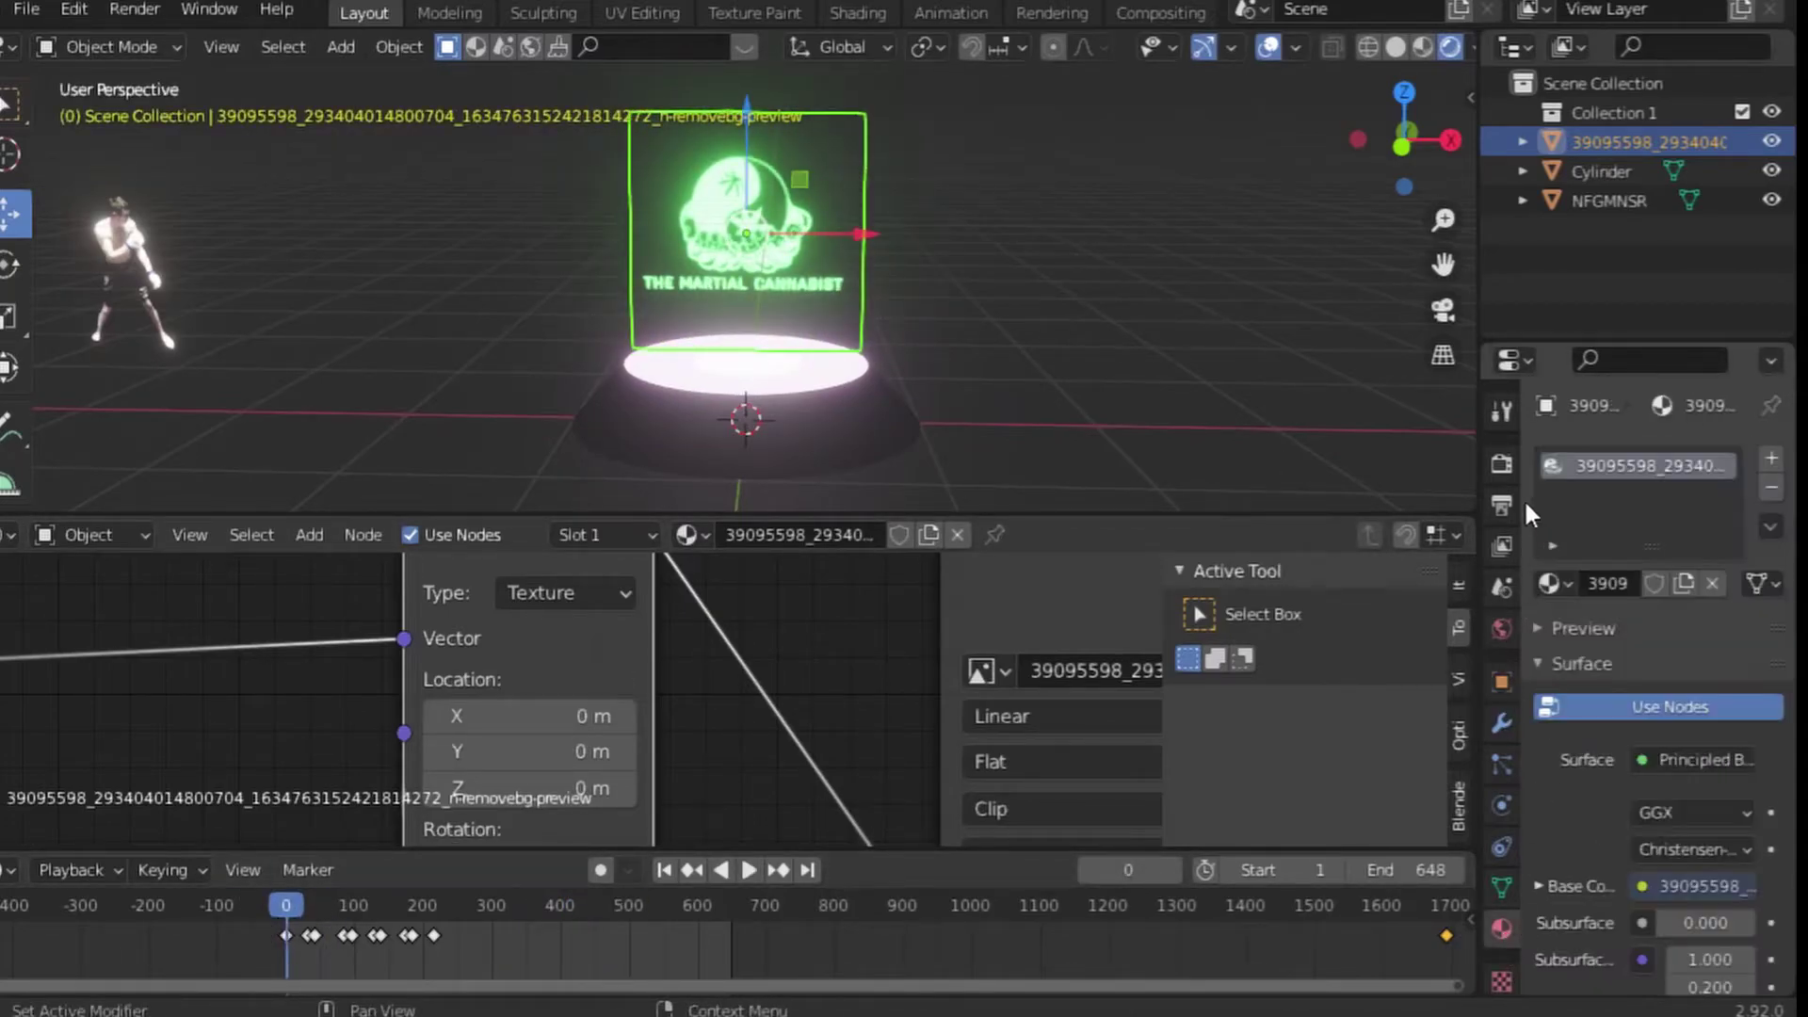
{"action": "scroll", "coordinate": [781, 280], "scroll_direction": "up", "scroll_amount": 1}
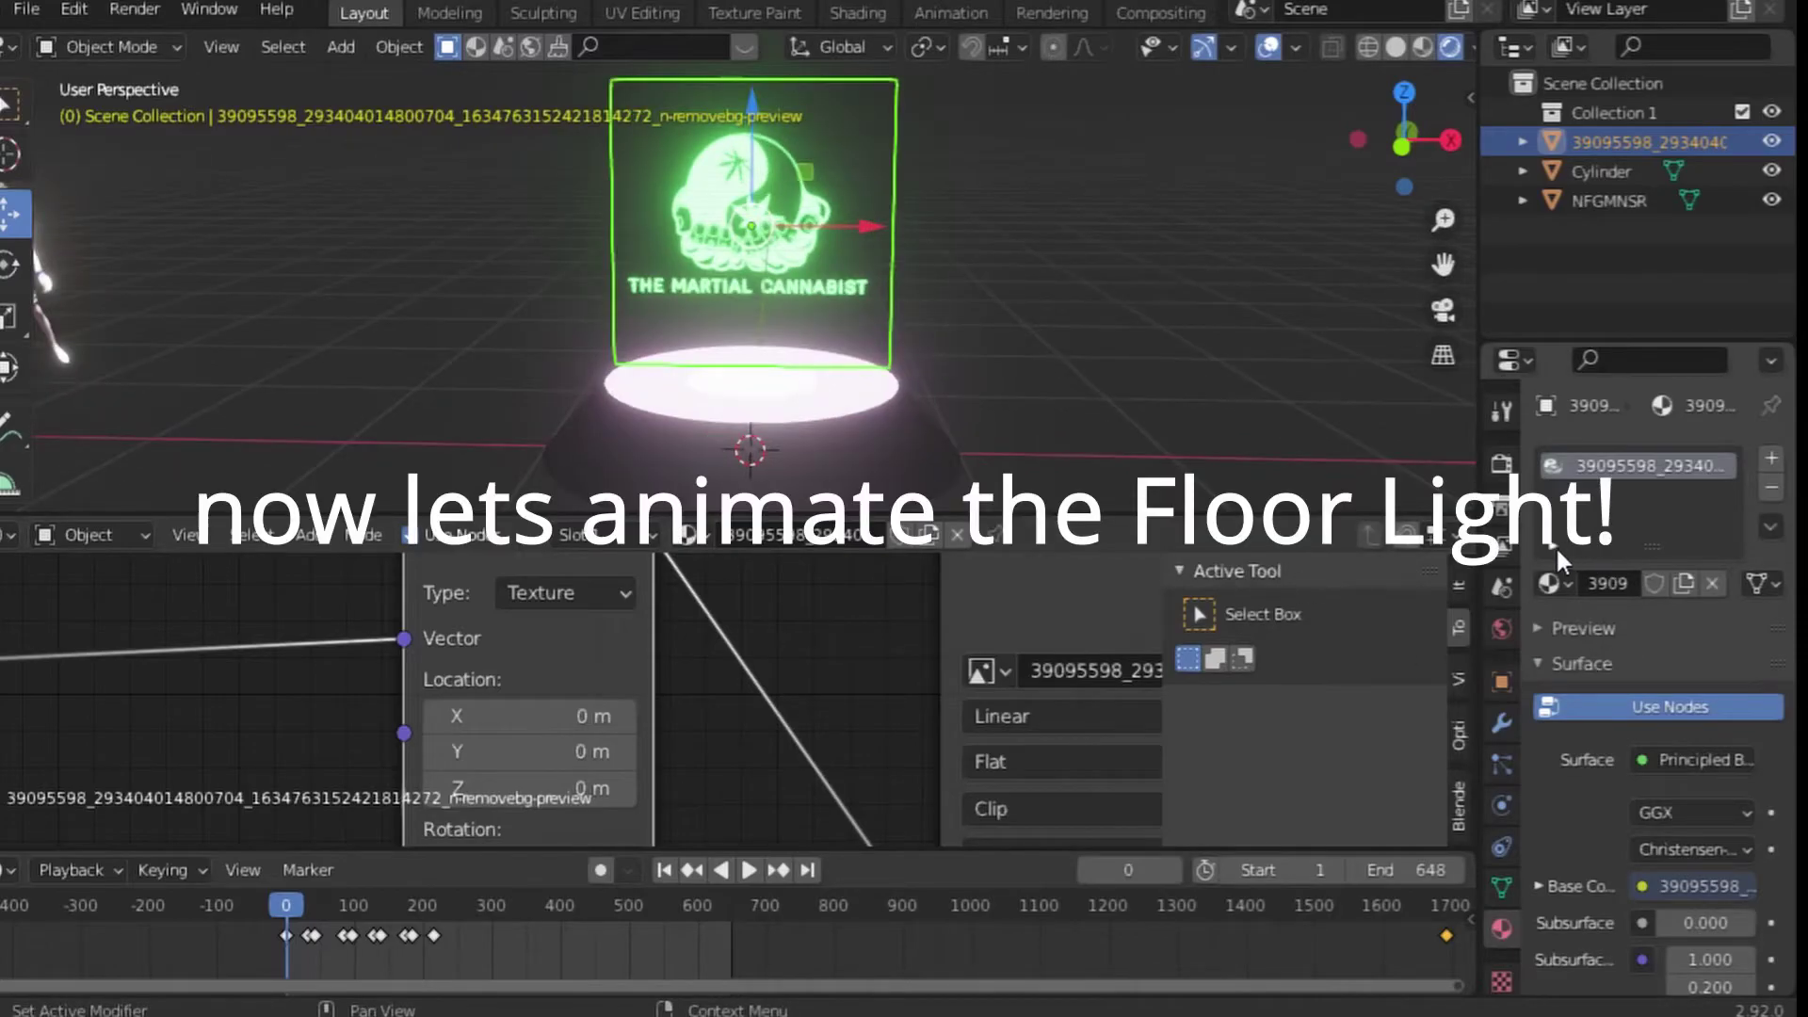
{"action": "scroll", "coordinate": [1554, 546], "scroll_direction": "down", "scroll_amount": 5}
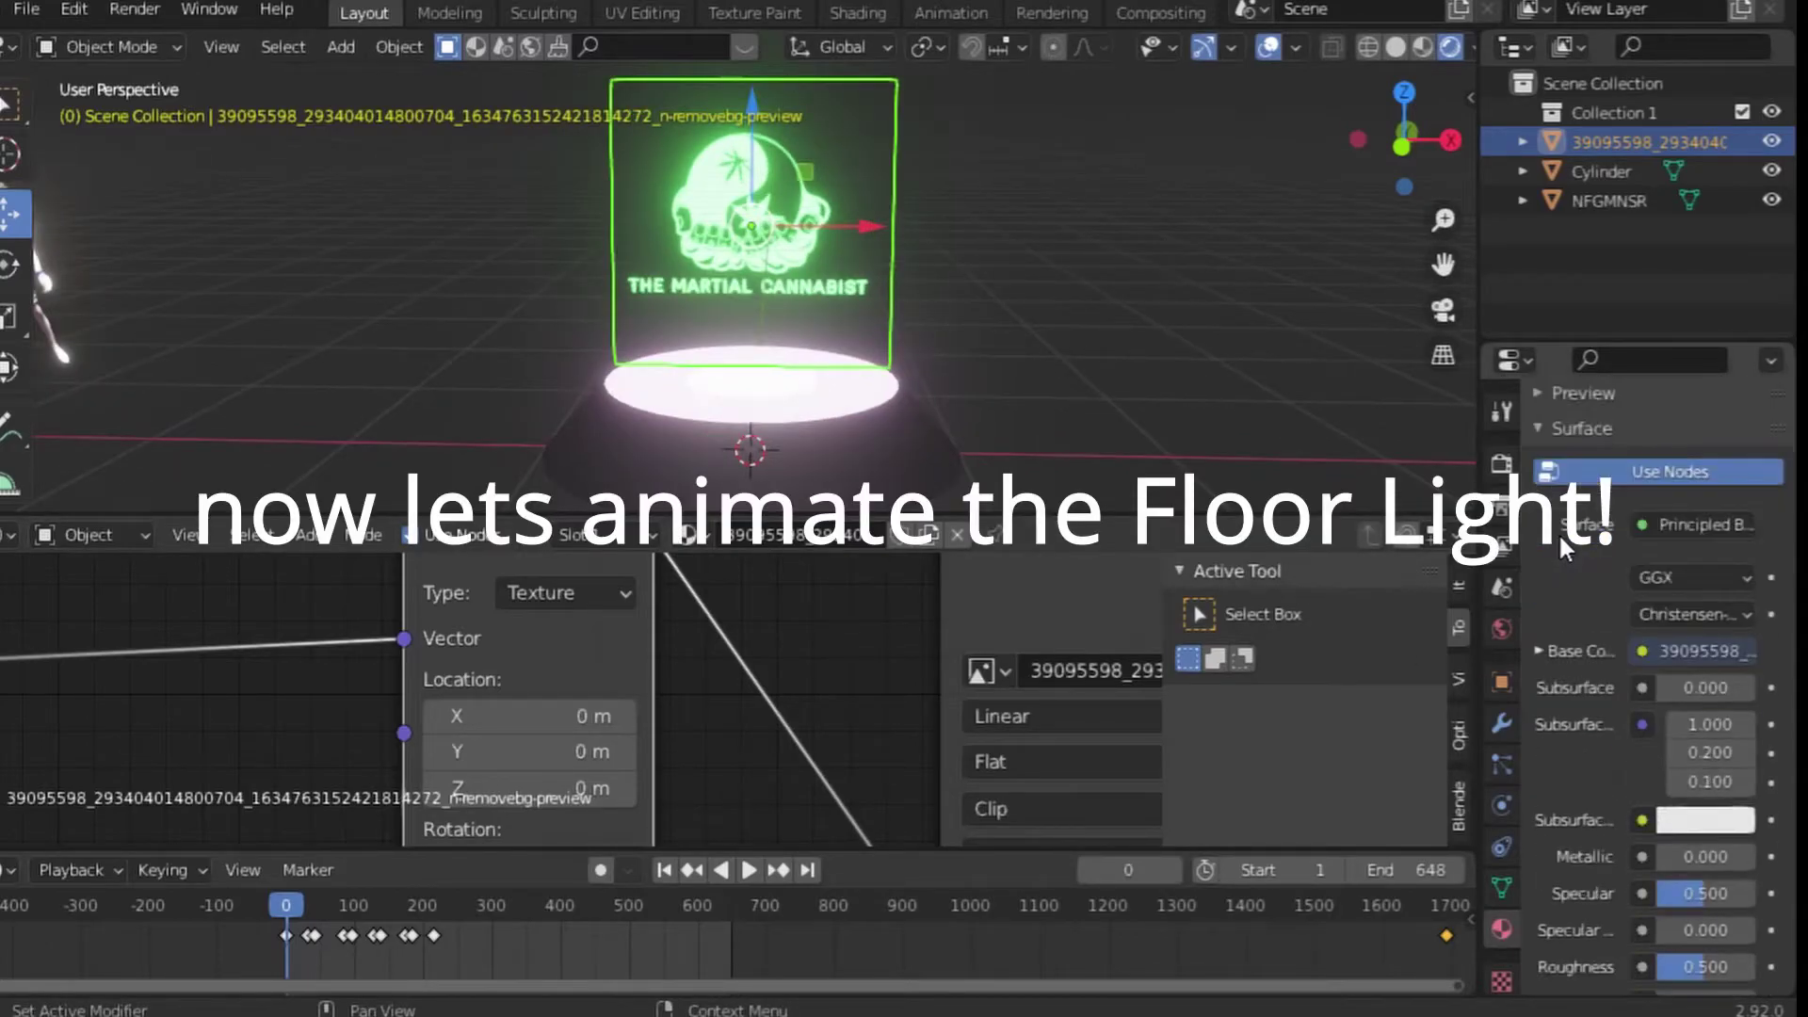
{"action": "scroll", "coordinate": [1558, 546], "scroll_direction": "down", "scroll_amount": 4}
{"action": "left_click", "coordinate": [783, 407]}
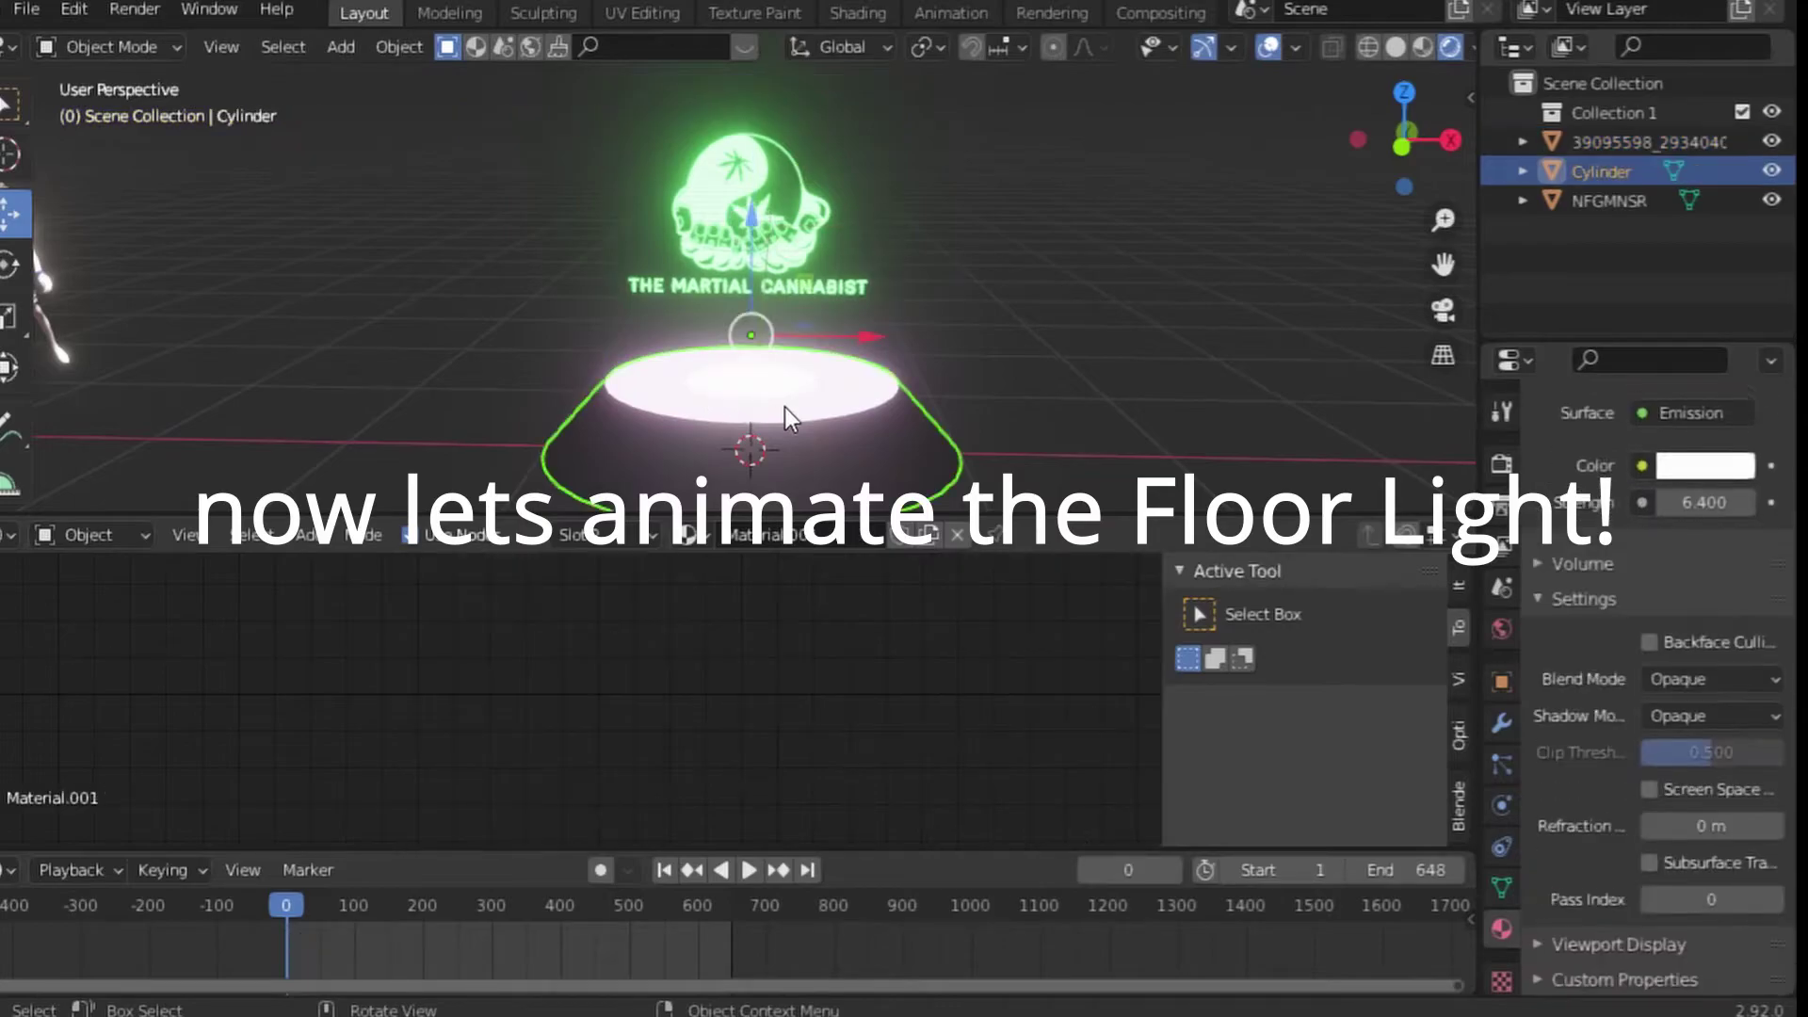
{"action": "scroll", "coordinate": [1591, 593], "scroll_direction": "up", "scroll_amount": 3}
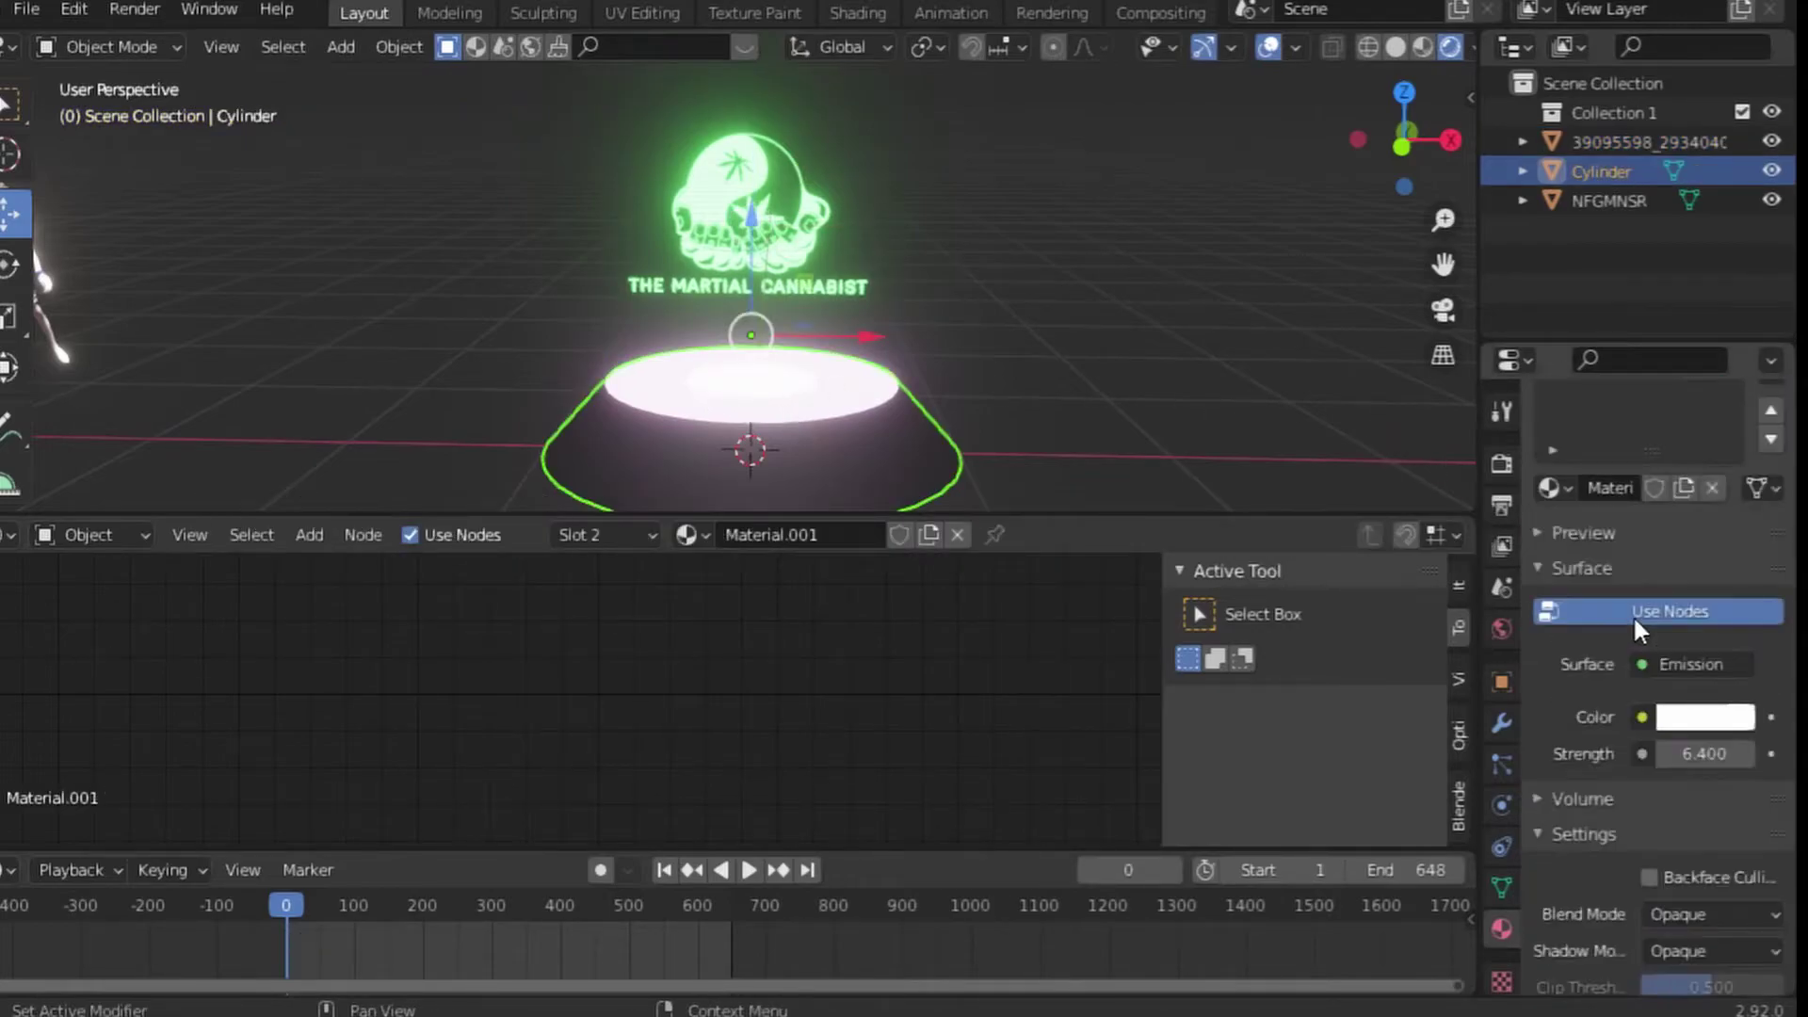
{"action": "scroll", "coordinate": [1633, 614], "scroll_direction": "up", "scroll_amount": 4}
{"action": "scroll", "coordinate": [863, 431], "scroll_direction": "down", "scroll_amount": 2}
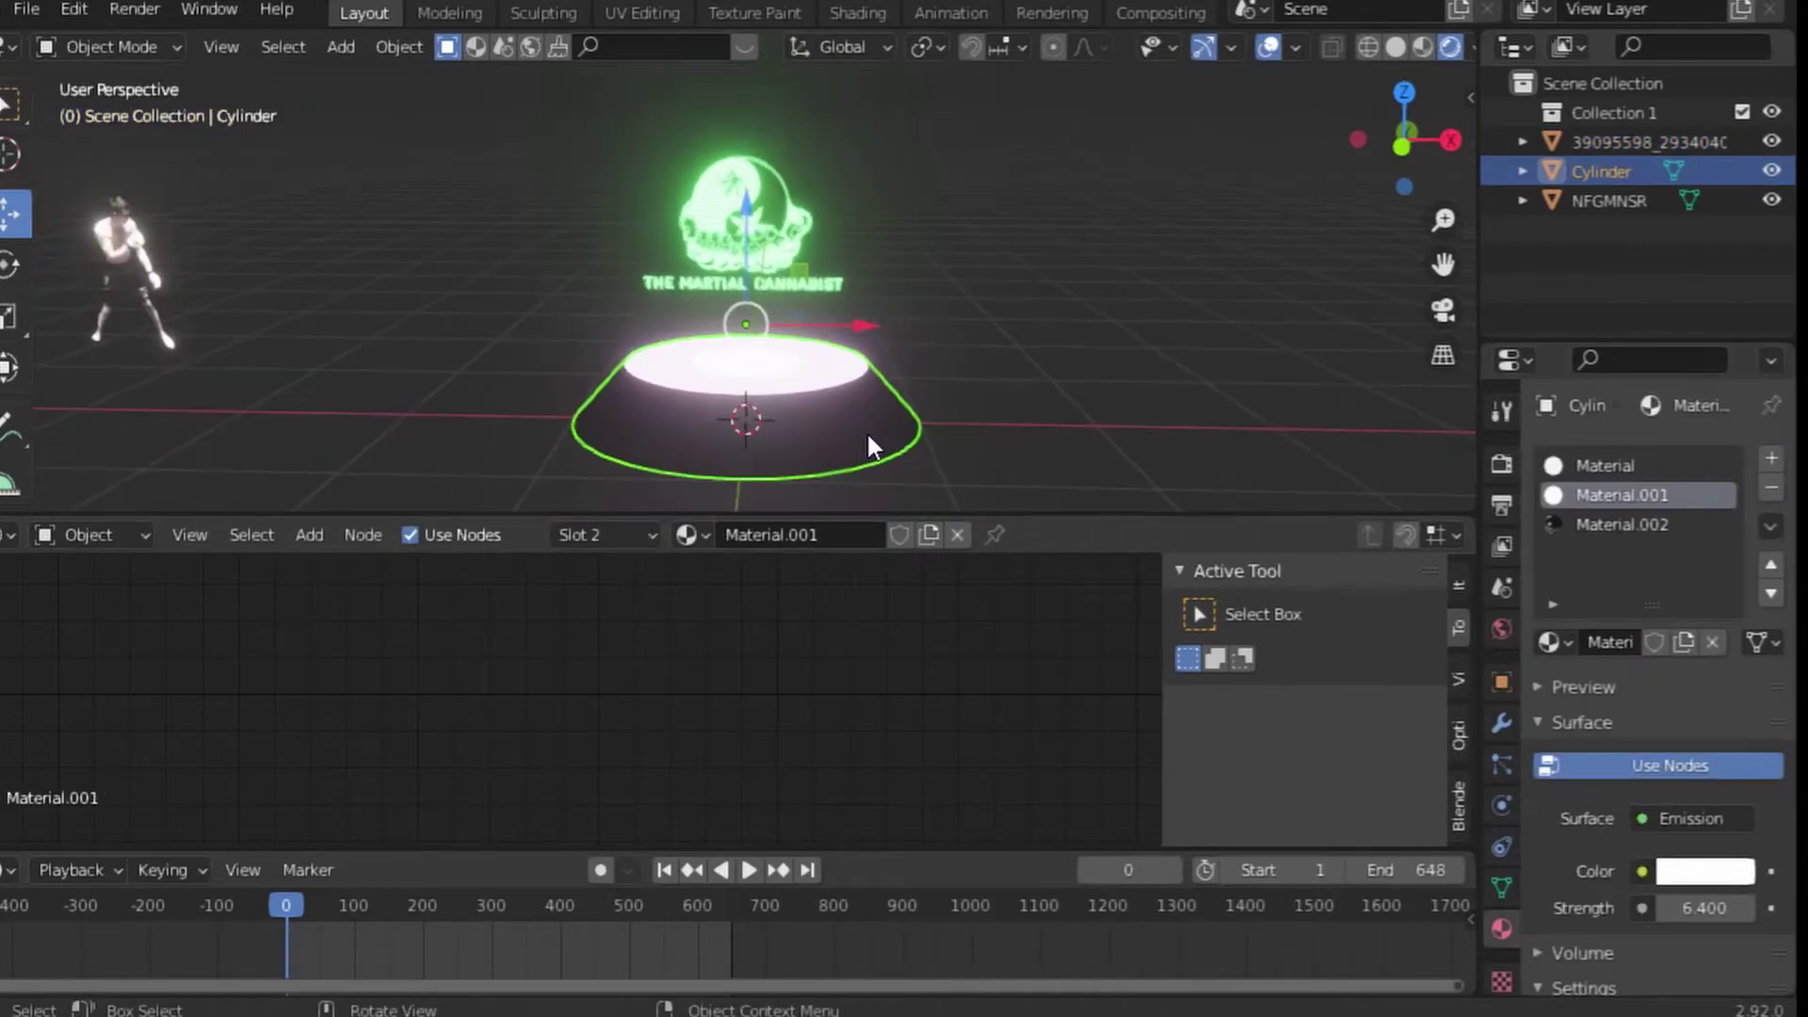
{"action": "left_click_drag", "start_coordinate": [1053, 516], "coordinate": [1058, 754]}
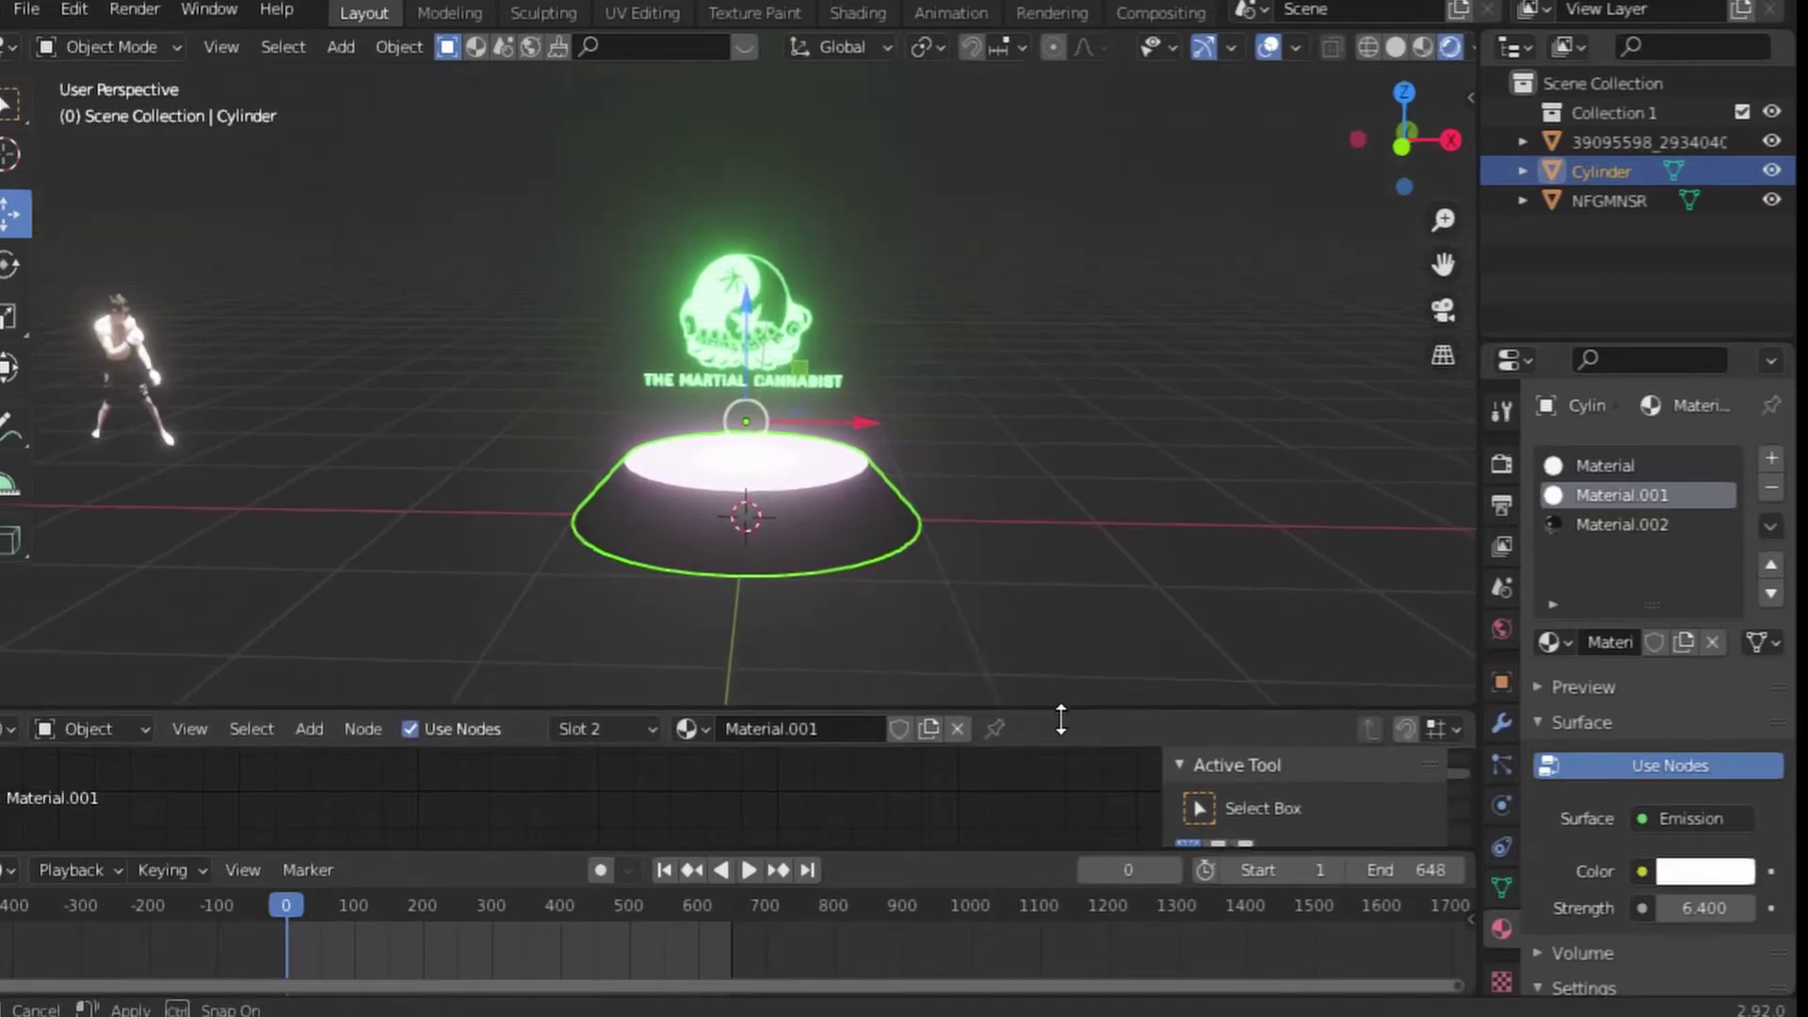
Lower Material.001's Emission Strength on the cylinder's glowing top to 4.900
{"action": "scroll", "coordinate": [1047, 603], "scroll_direction": "up", "scroll_amount": 2}
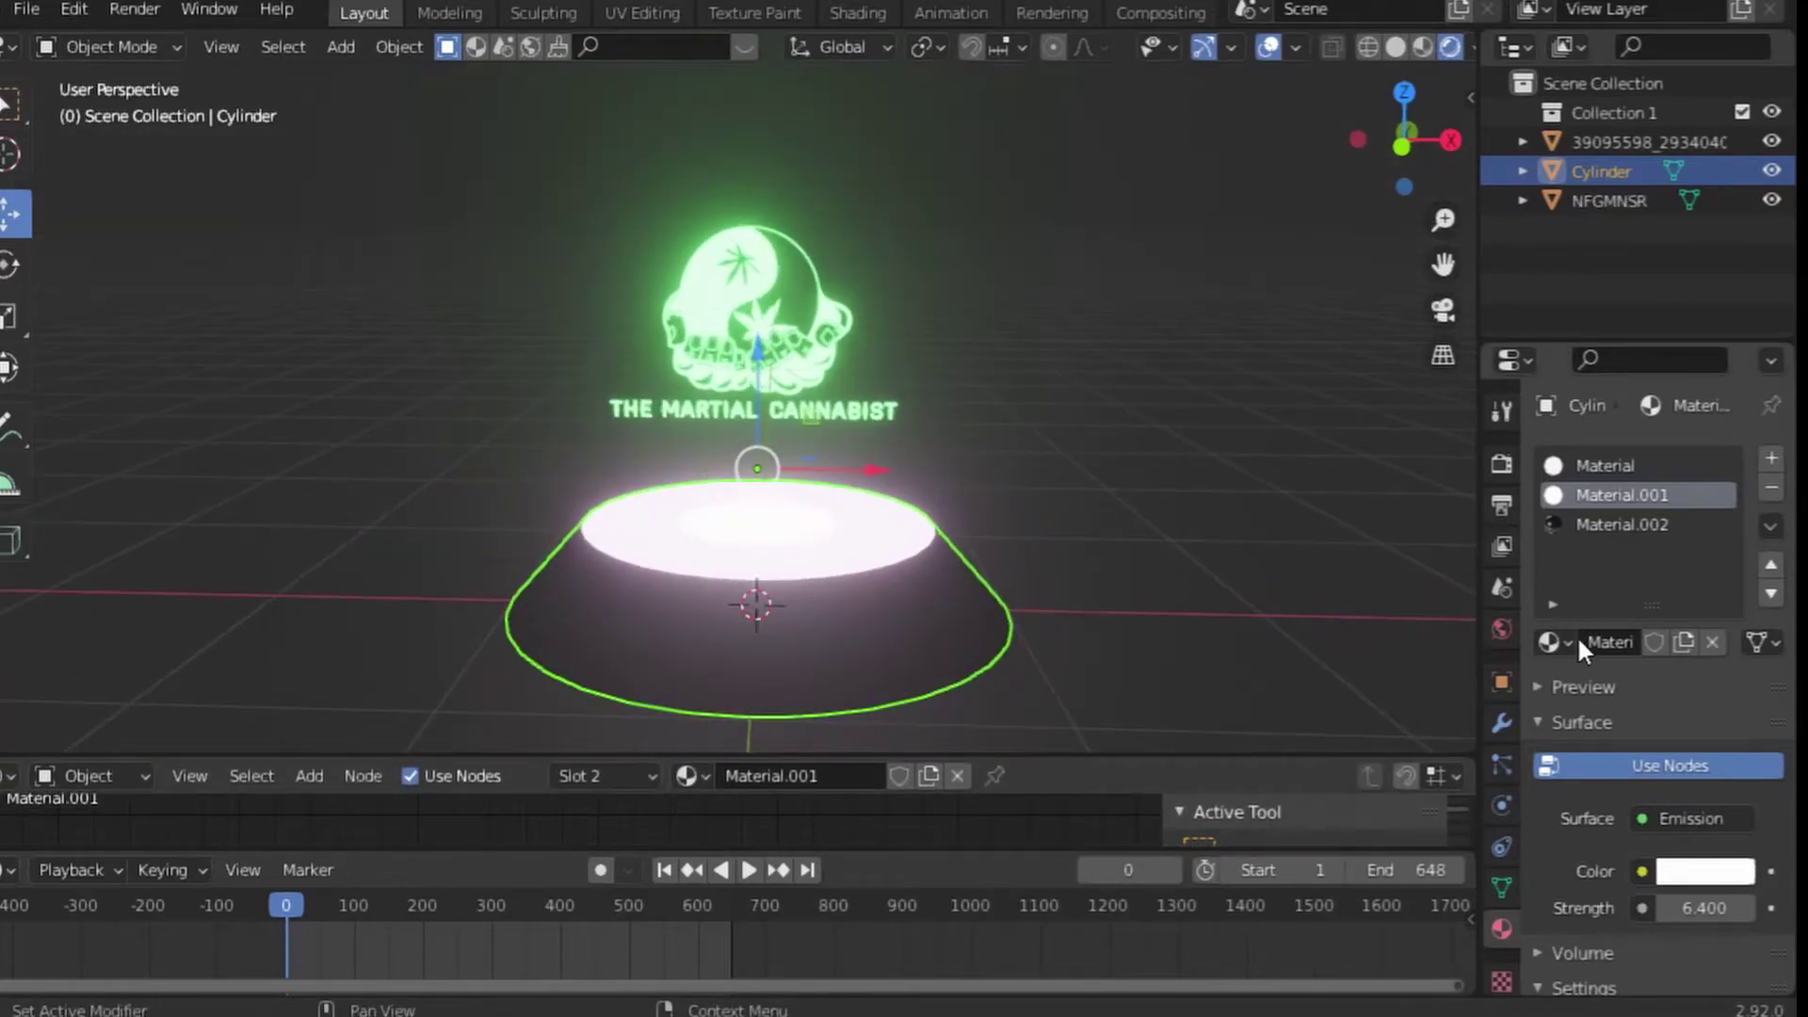
{"action": "mouse_move", "coordinate": [1704, 908]}
{"action": "left_mouse_down"}
{"action": "mouse_move", "coordinate": [1676, 908]}
{"action": "mouse_move", "coordinate": [1728, 908]}
{"action": "mouse_move", "coordinate": [1695, 908]}
{"action": "left_mouse_up"}
{"action": "left_click", "coordinate": [1613, 465]}
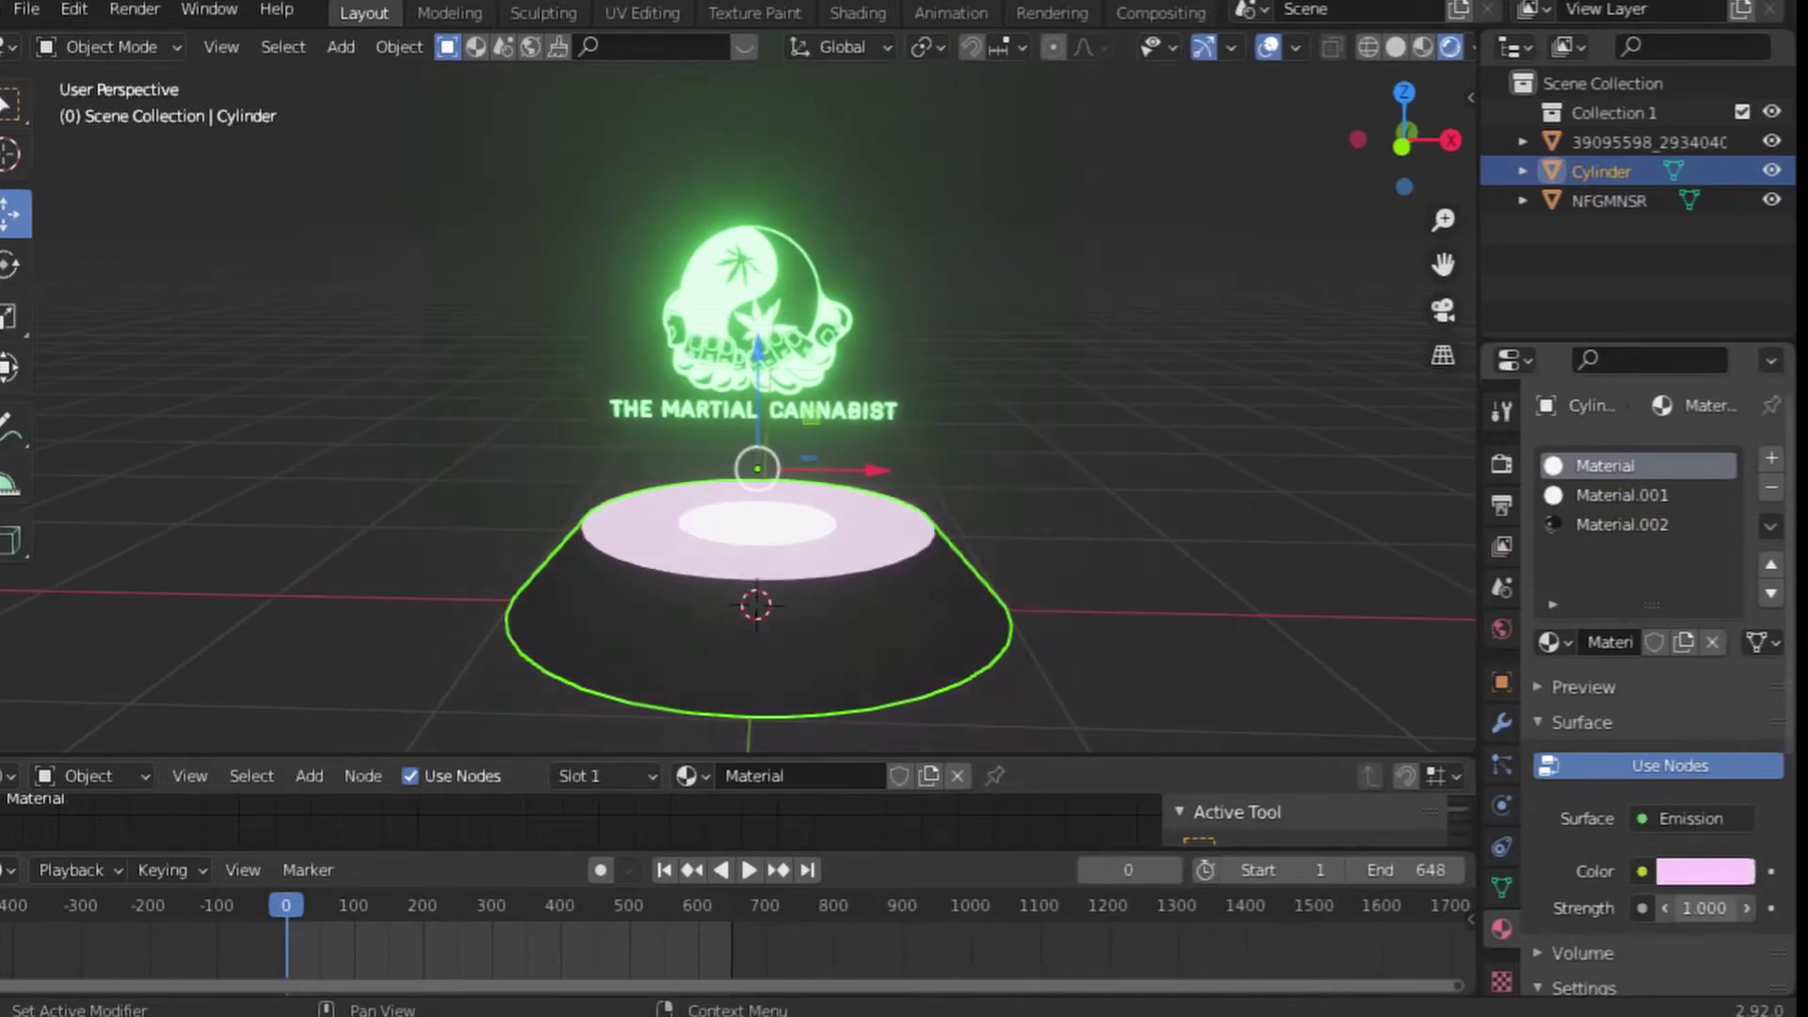
{"action": "left_click", "coordinate": [1601, 495]}
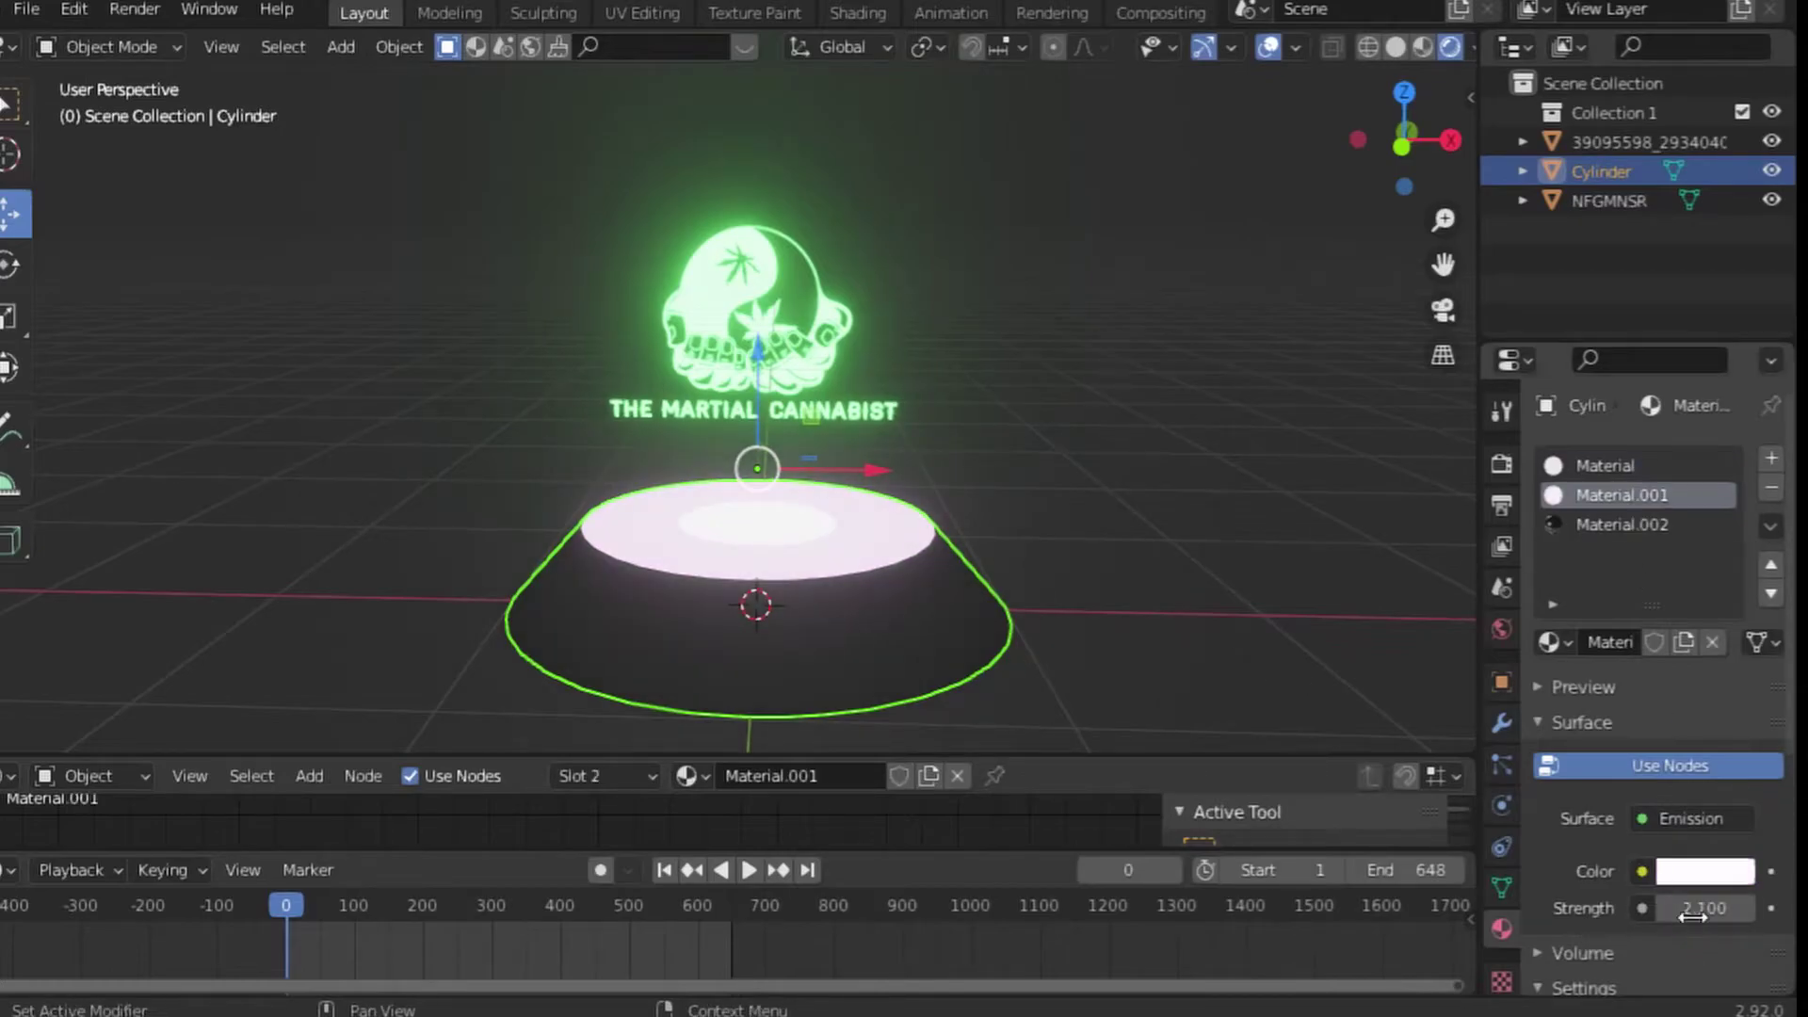
{"action": "mouse_move", "coordinate": [1705, 908]}
{"action": "left_mouse_down"}
{"action": "mouse_move", "coordinate": [1686, 908]}
{"action": "mouse_move", "coordinate": [1713, 908]}
{"action": "left_mouse_up"}
Keyframe the floor light's emission Strength at frame 0 and reposition the key in the Dope Sheet
{"action": "key", "text": "i"}
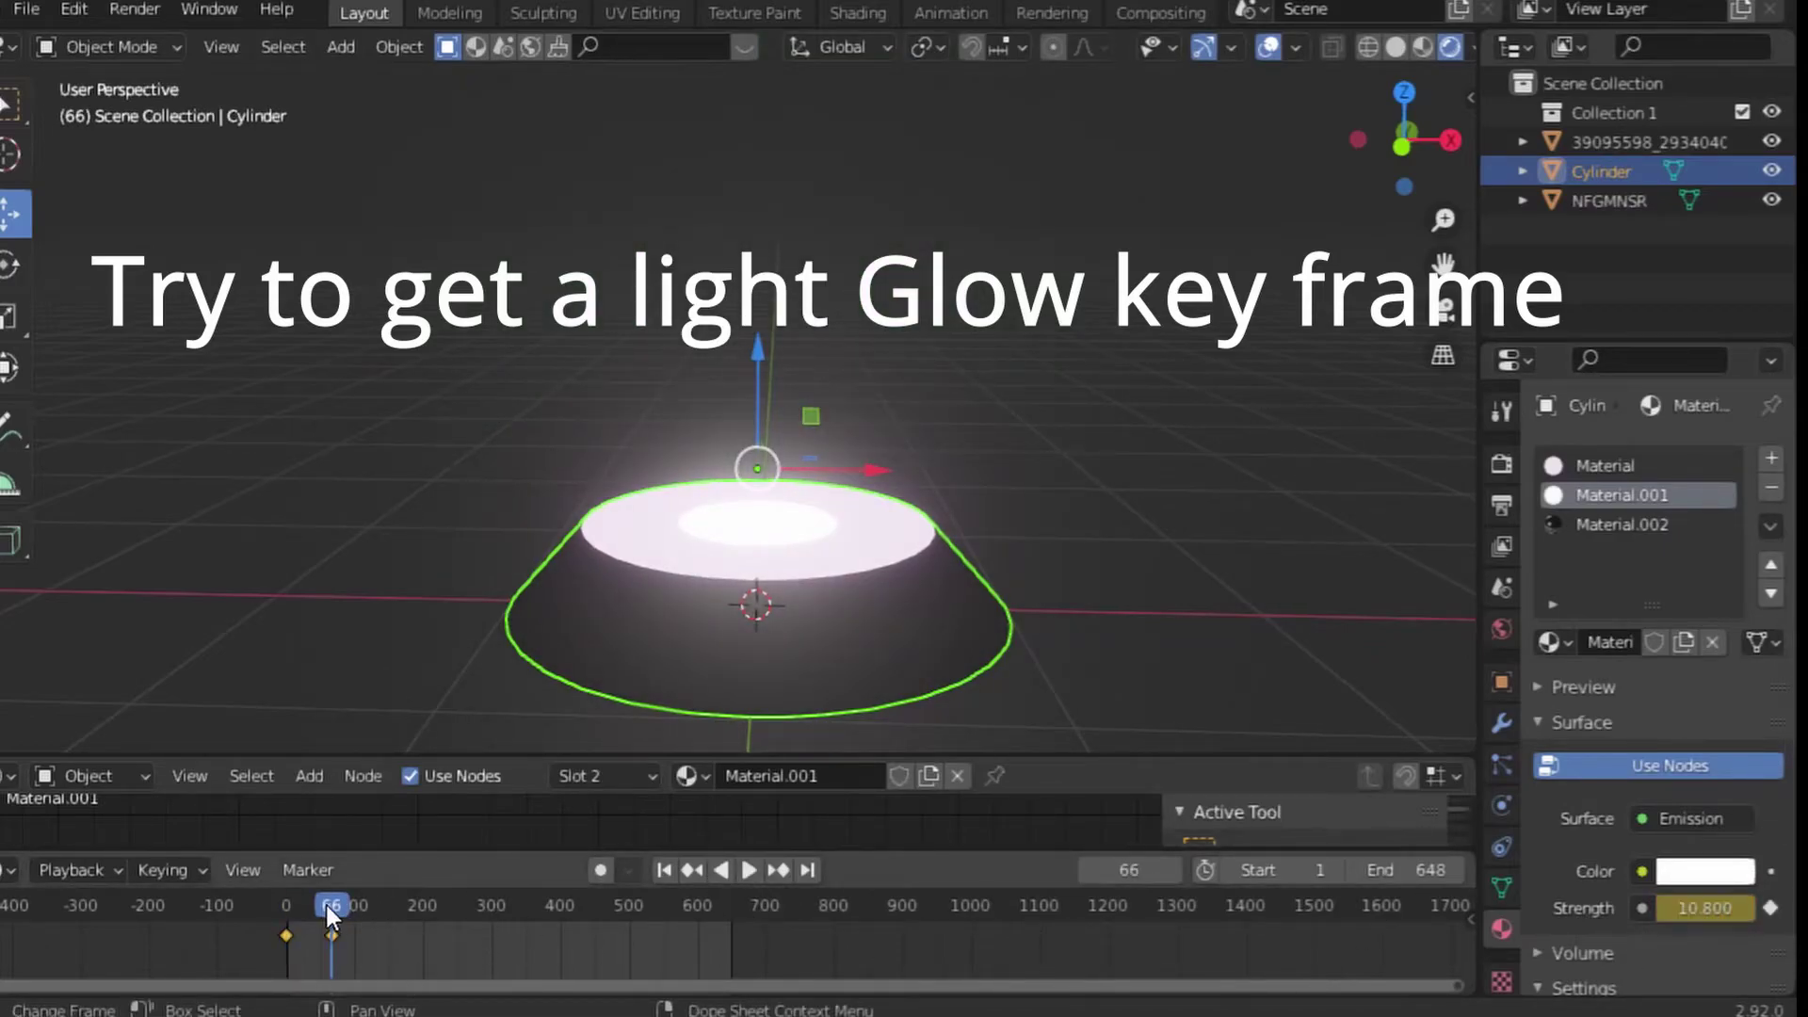
{"action": "left_click_drag", "start_coordinate": [326, 906], "coordinate": [286, 905]}
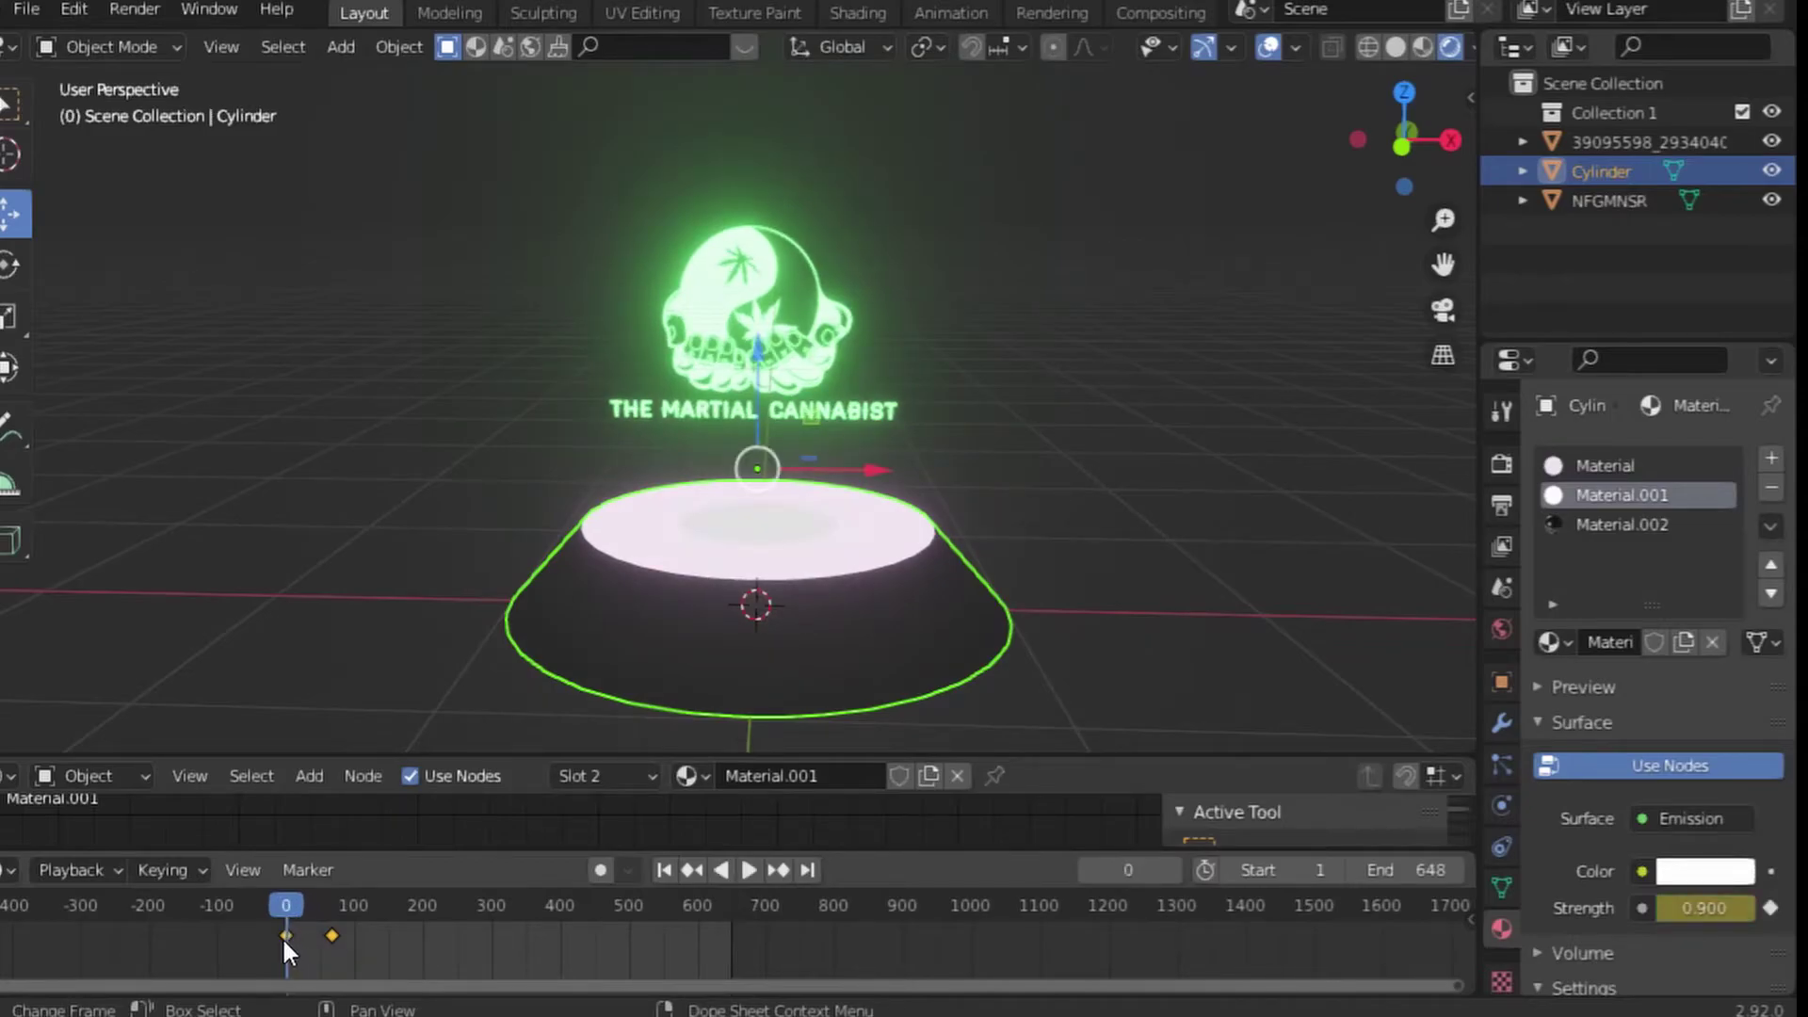
{"action": "key", "text": "g"}
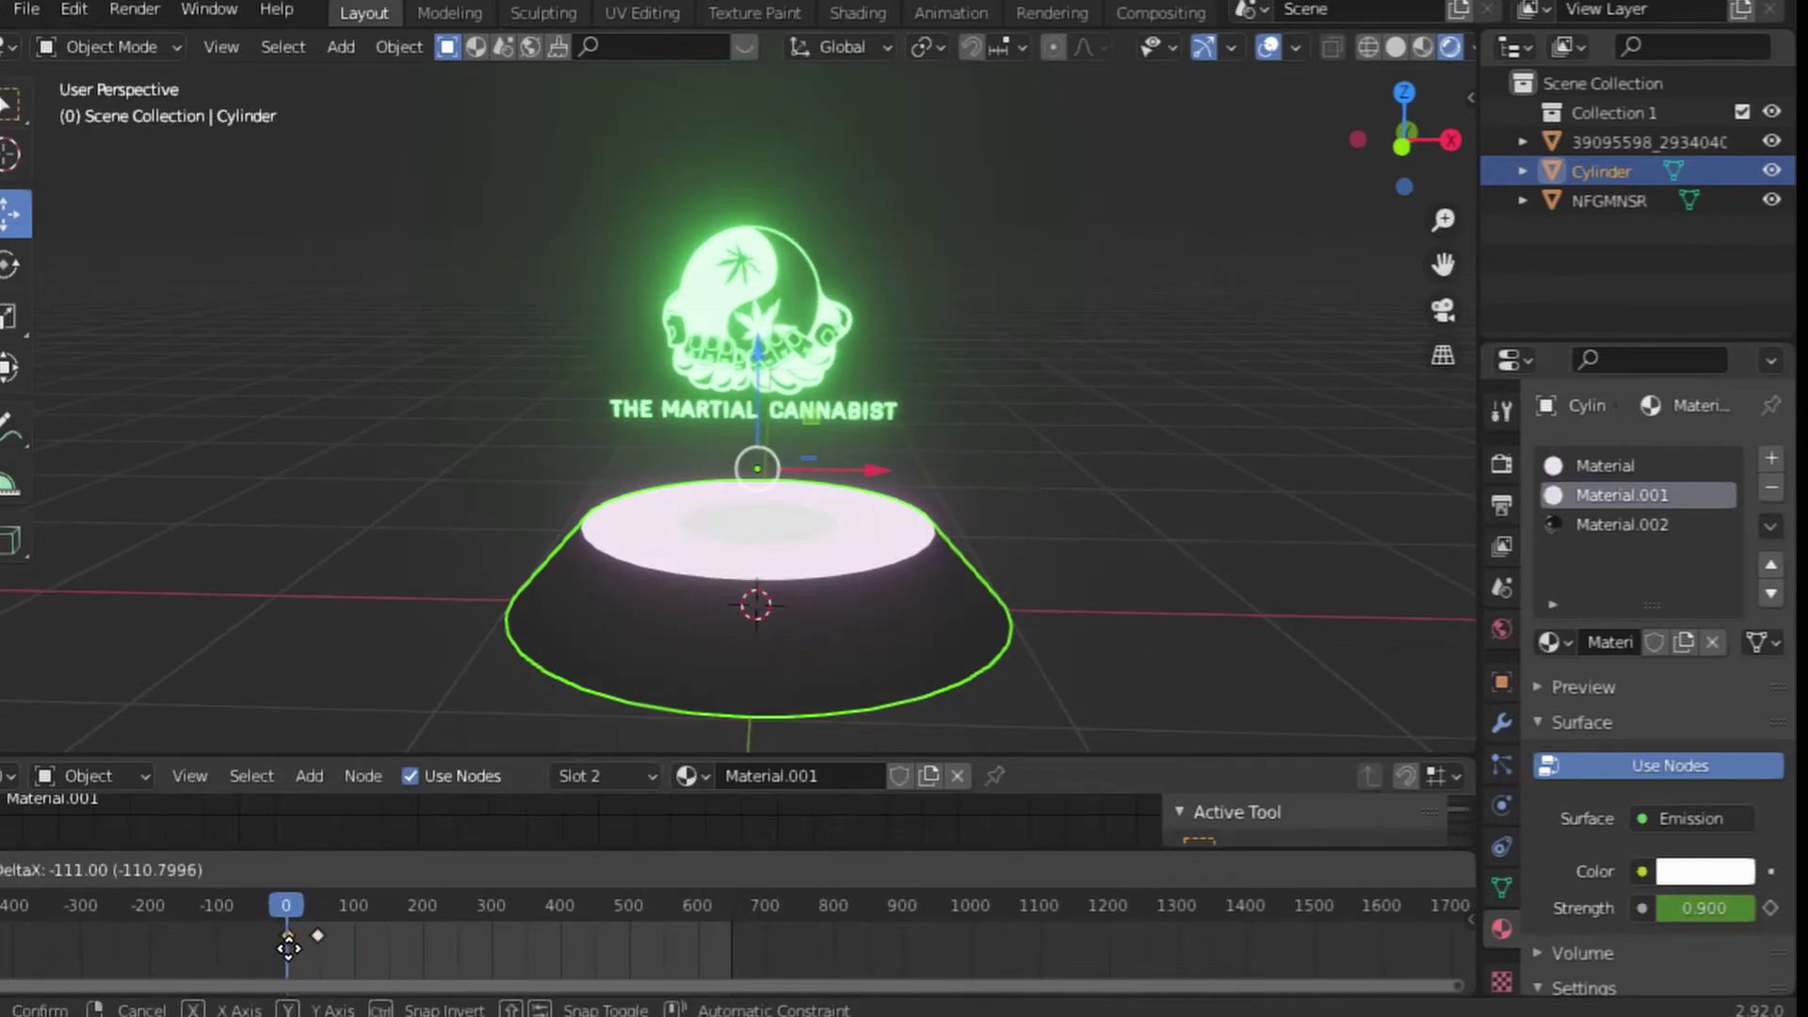
{"action": "left_click", "coordinate": [288, 947]}
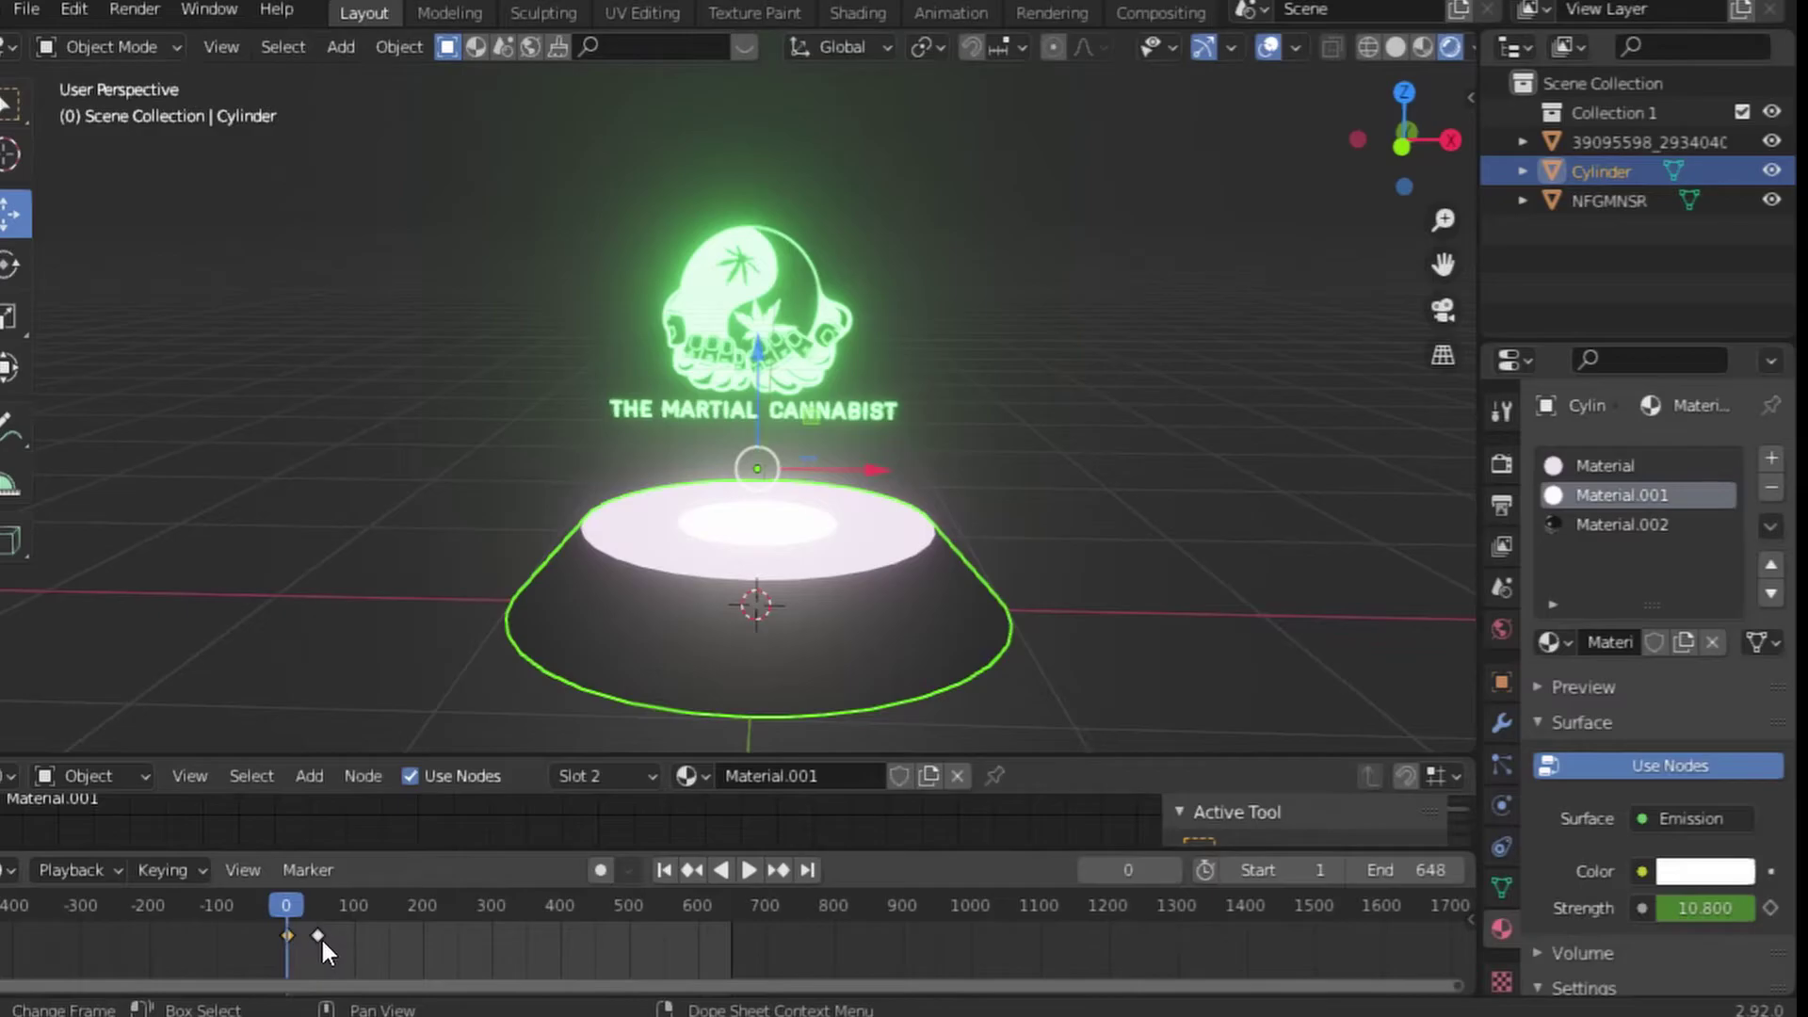
{"action": "left_click", "coordinate": [320, 936]}
{"action": "key", "text": "space"}
{"action": "key", "text": "space"}
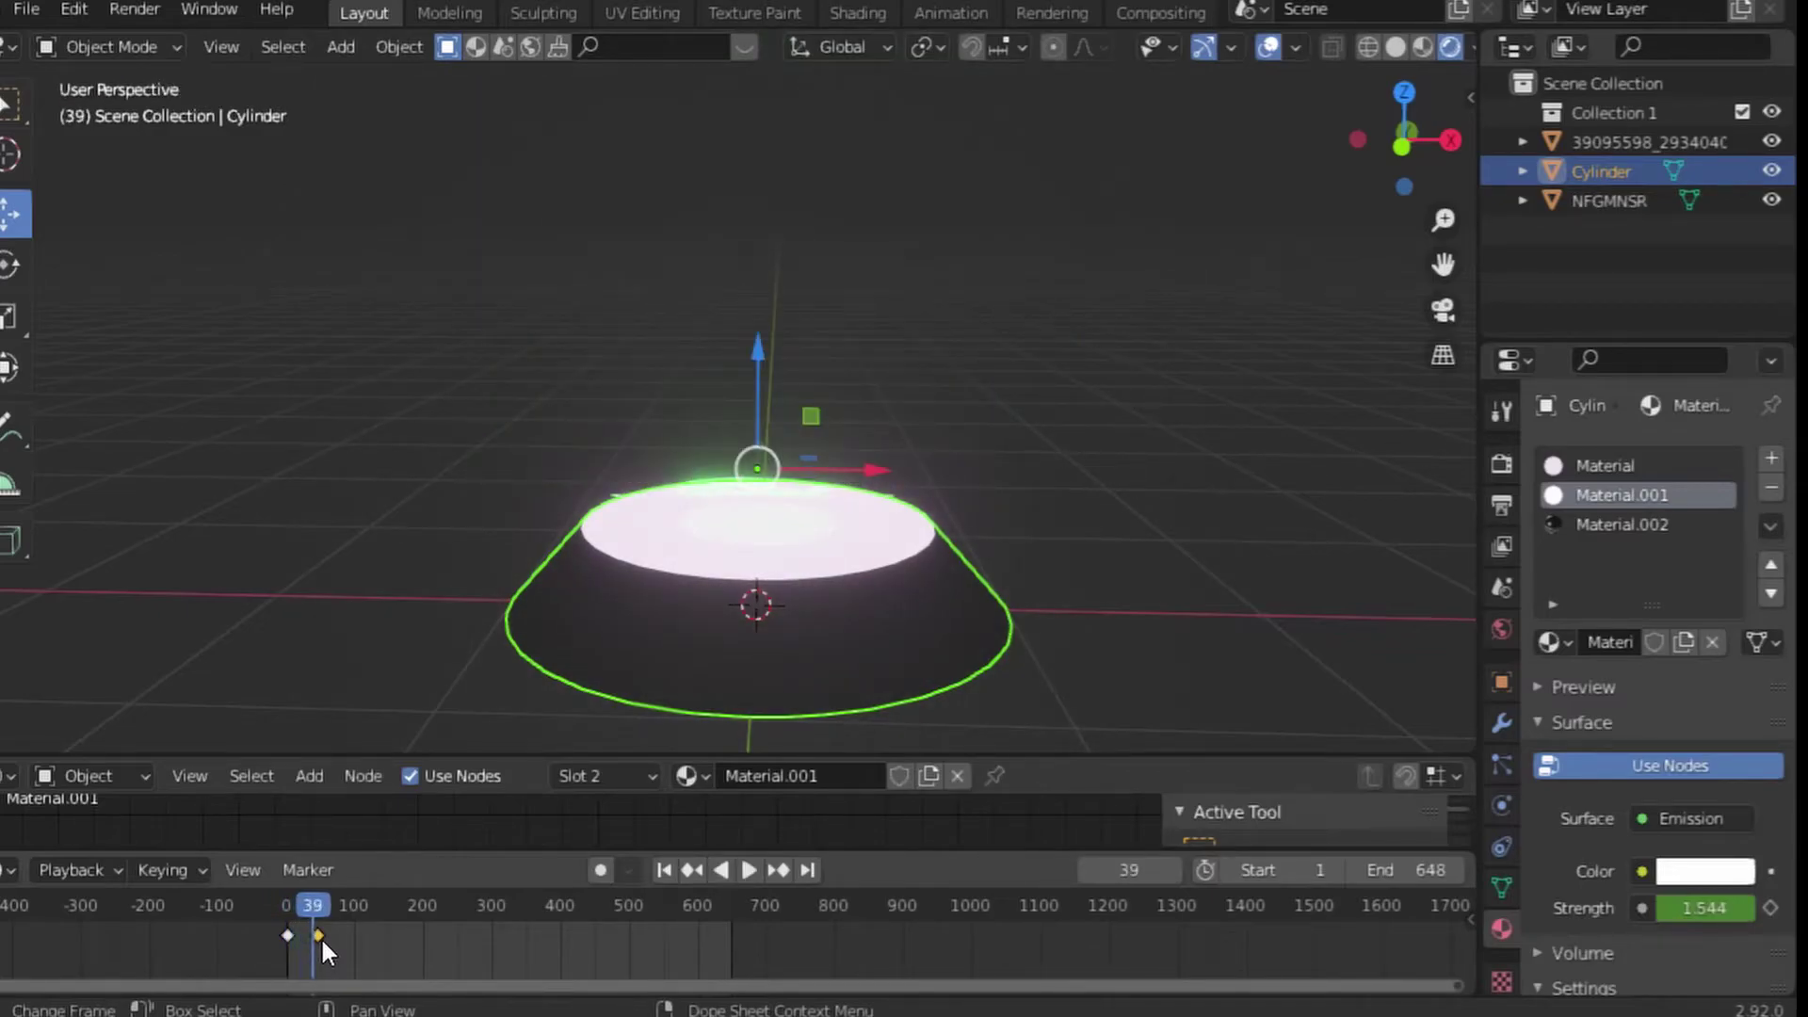
Copy the frame 0 Strength keyframe, paste it at frame 39, and adjust keys near frame 50
{"action": "left_click", "coordinate": [288, 935]}
{"action": "right_click", "coordinate": [292, 934]}
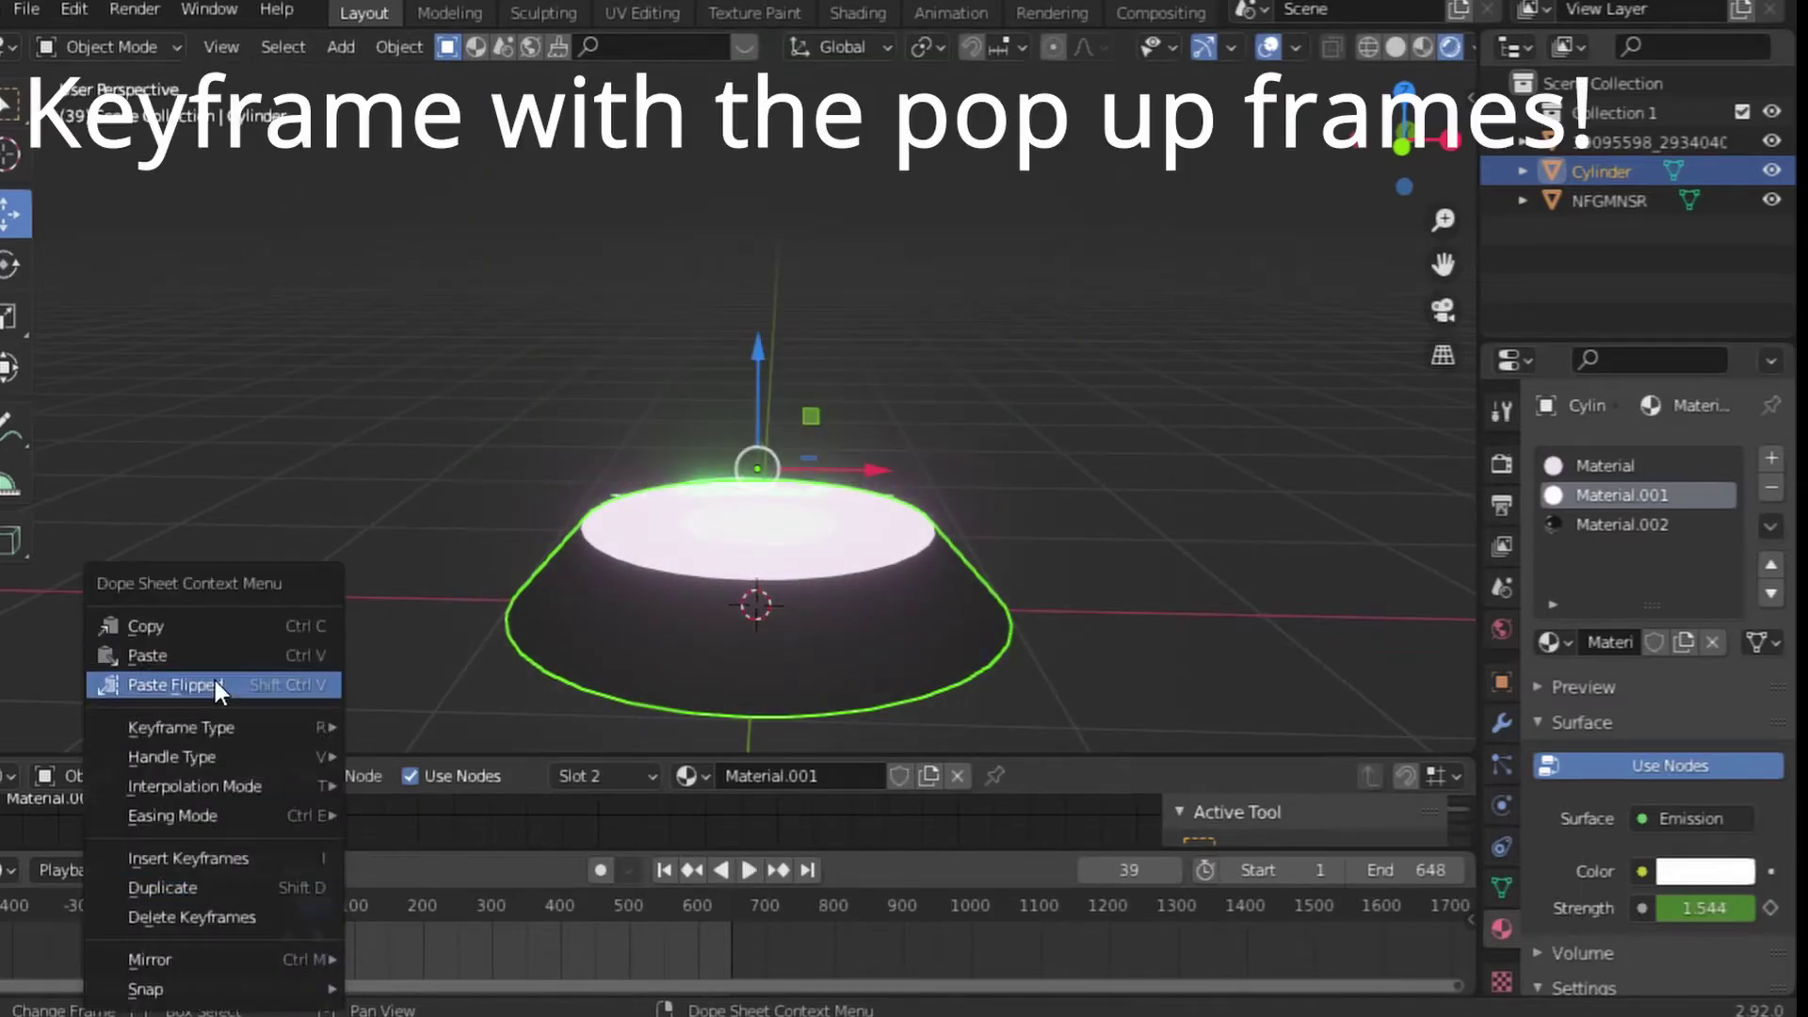
{"action": "left_click", "coordinate": [196, 625]}
{"action": "right_click", "coordinate": [314, 934]}
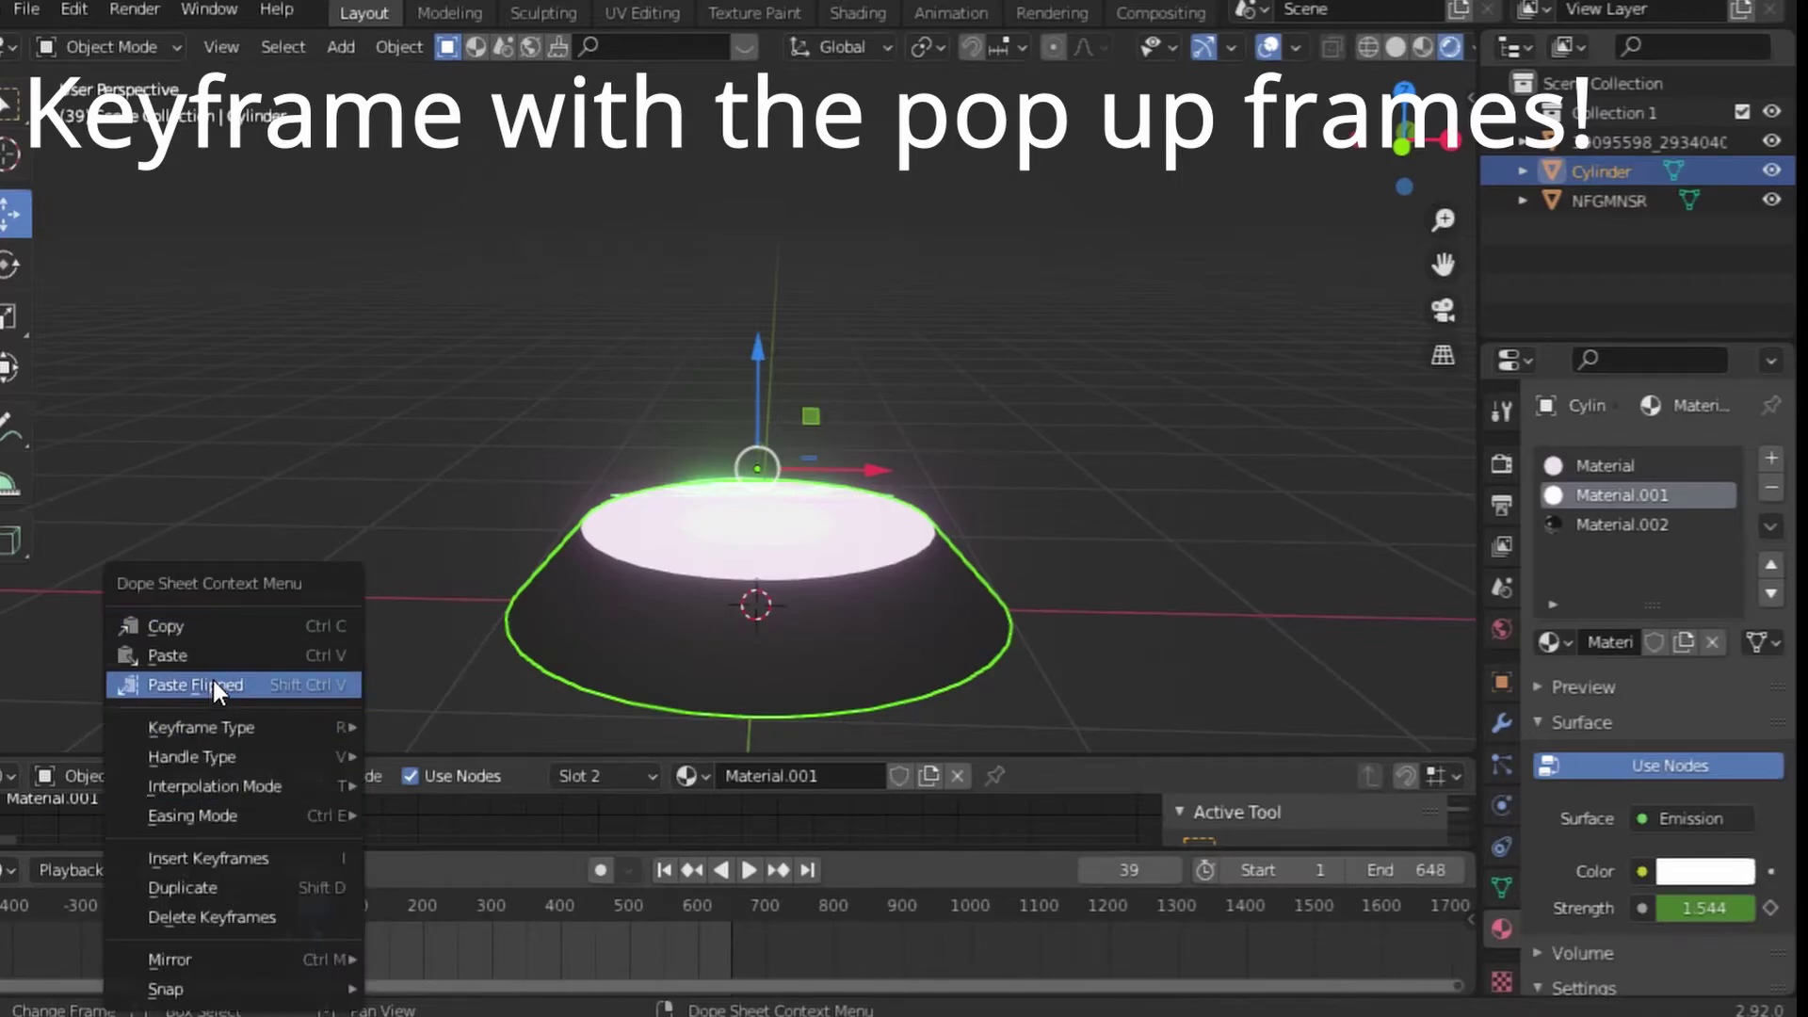
{"action": "left_click", "coordinate": [213, 680]}
{"action": "scroll", "coordinate": [321, 942], "scroll_direction": "up", "scroll_amount": 3}
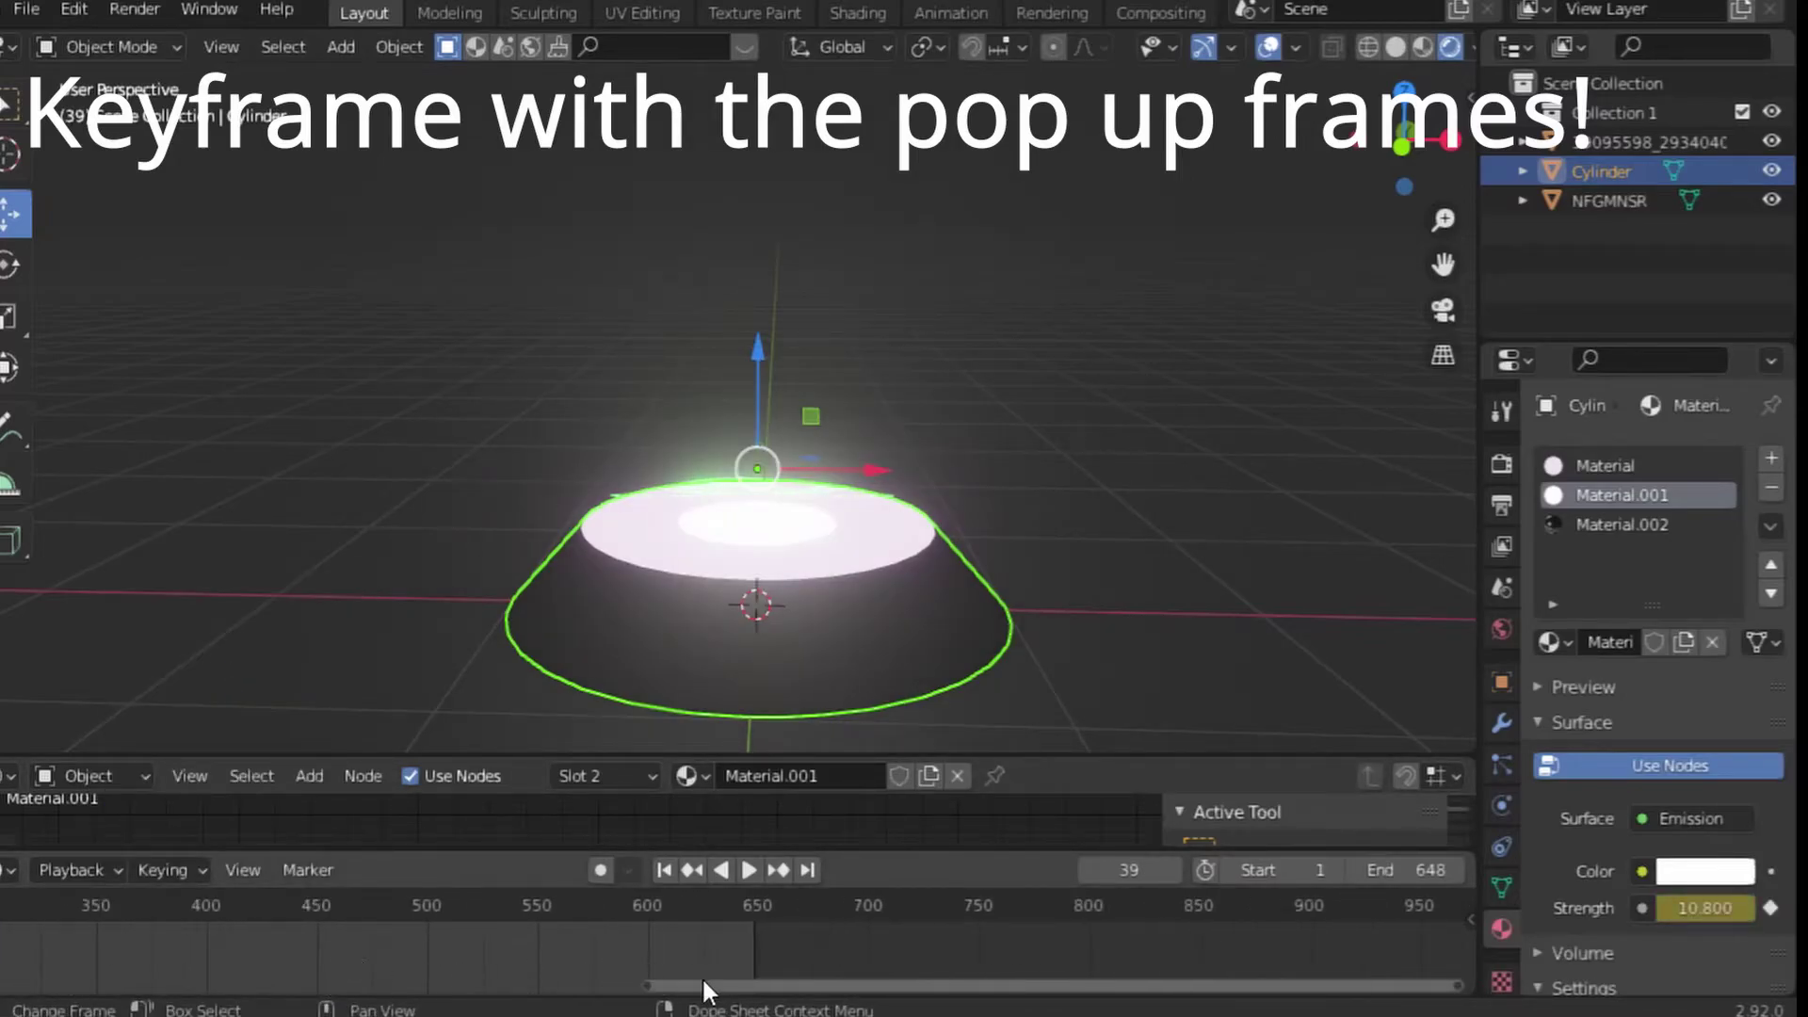
{"action": "scroll", "coordinate": [320, 932], "scroll_direction": "up", "scroll_amount": 3}
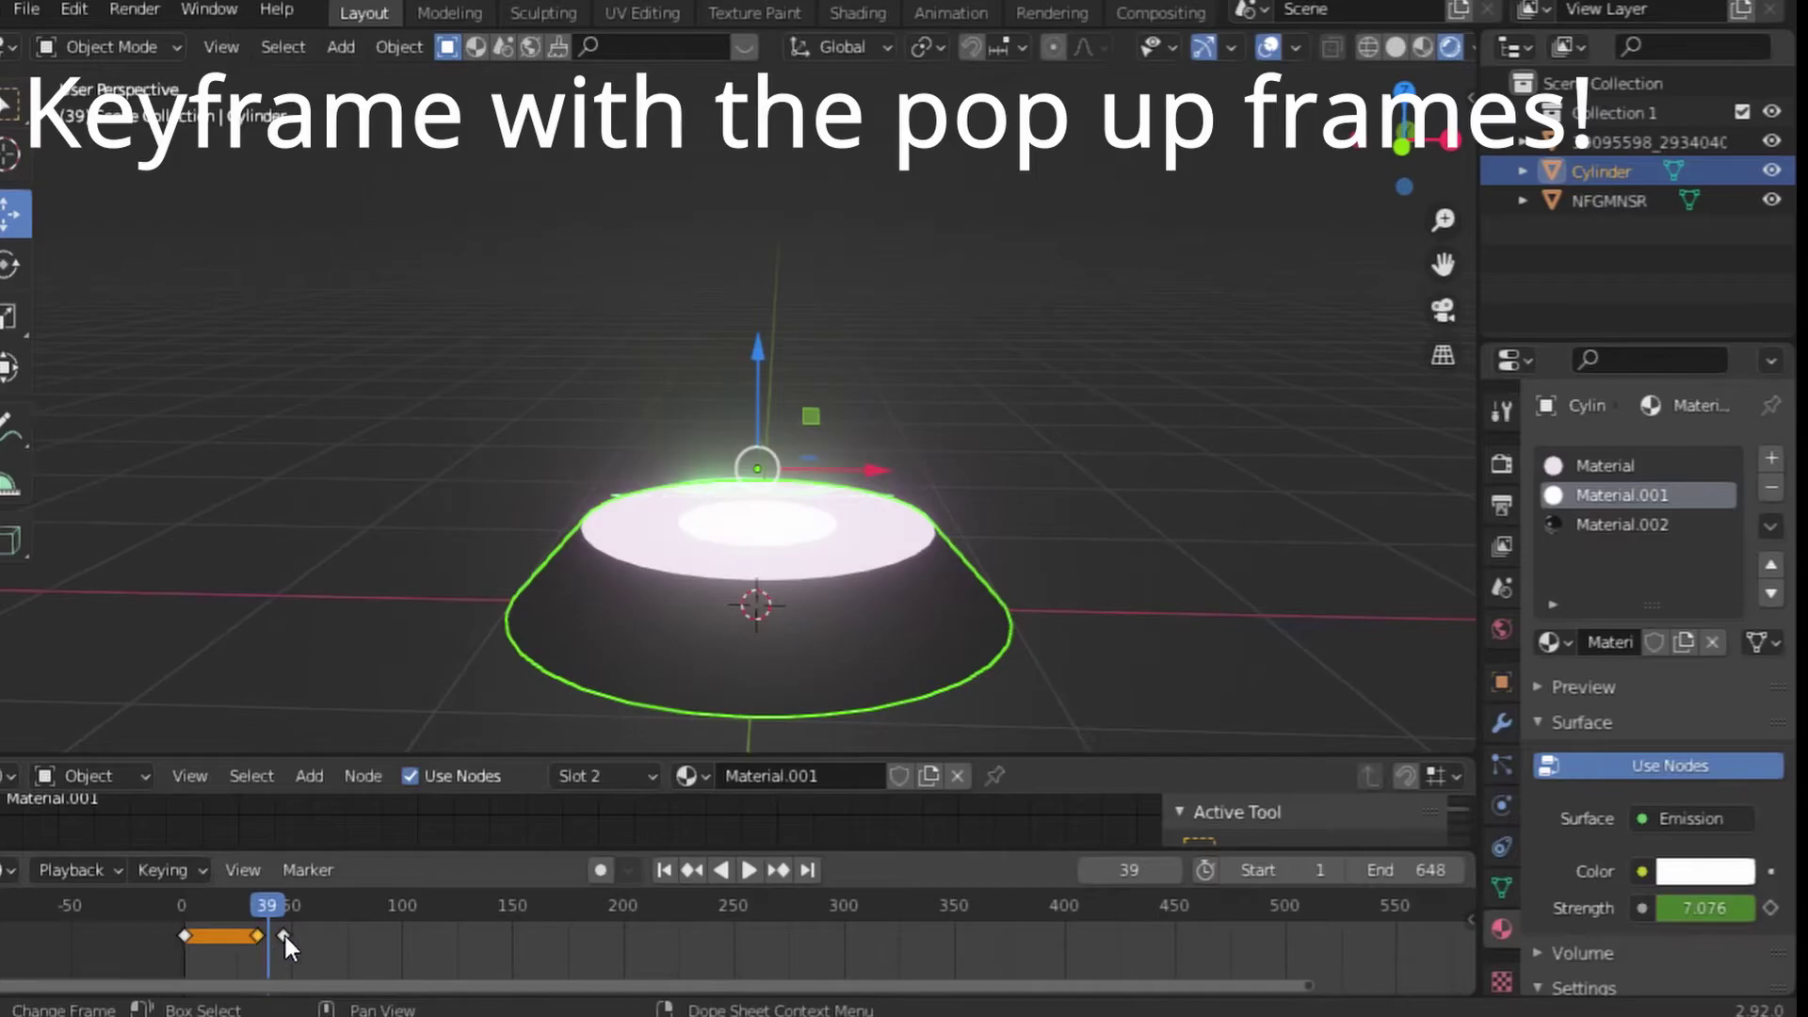
{"action": "left_click_drag", "start_coordinate": [284, 935], "coordinate": [292, 935]}
{"action": "left_click", "coordinate": [171, 906]}
{"action": "key", "text": "space"}
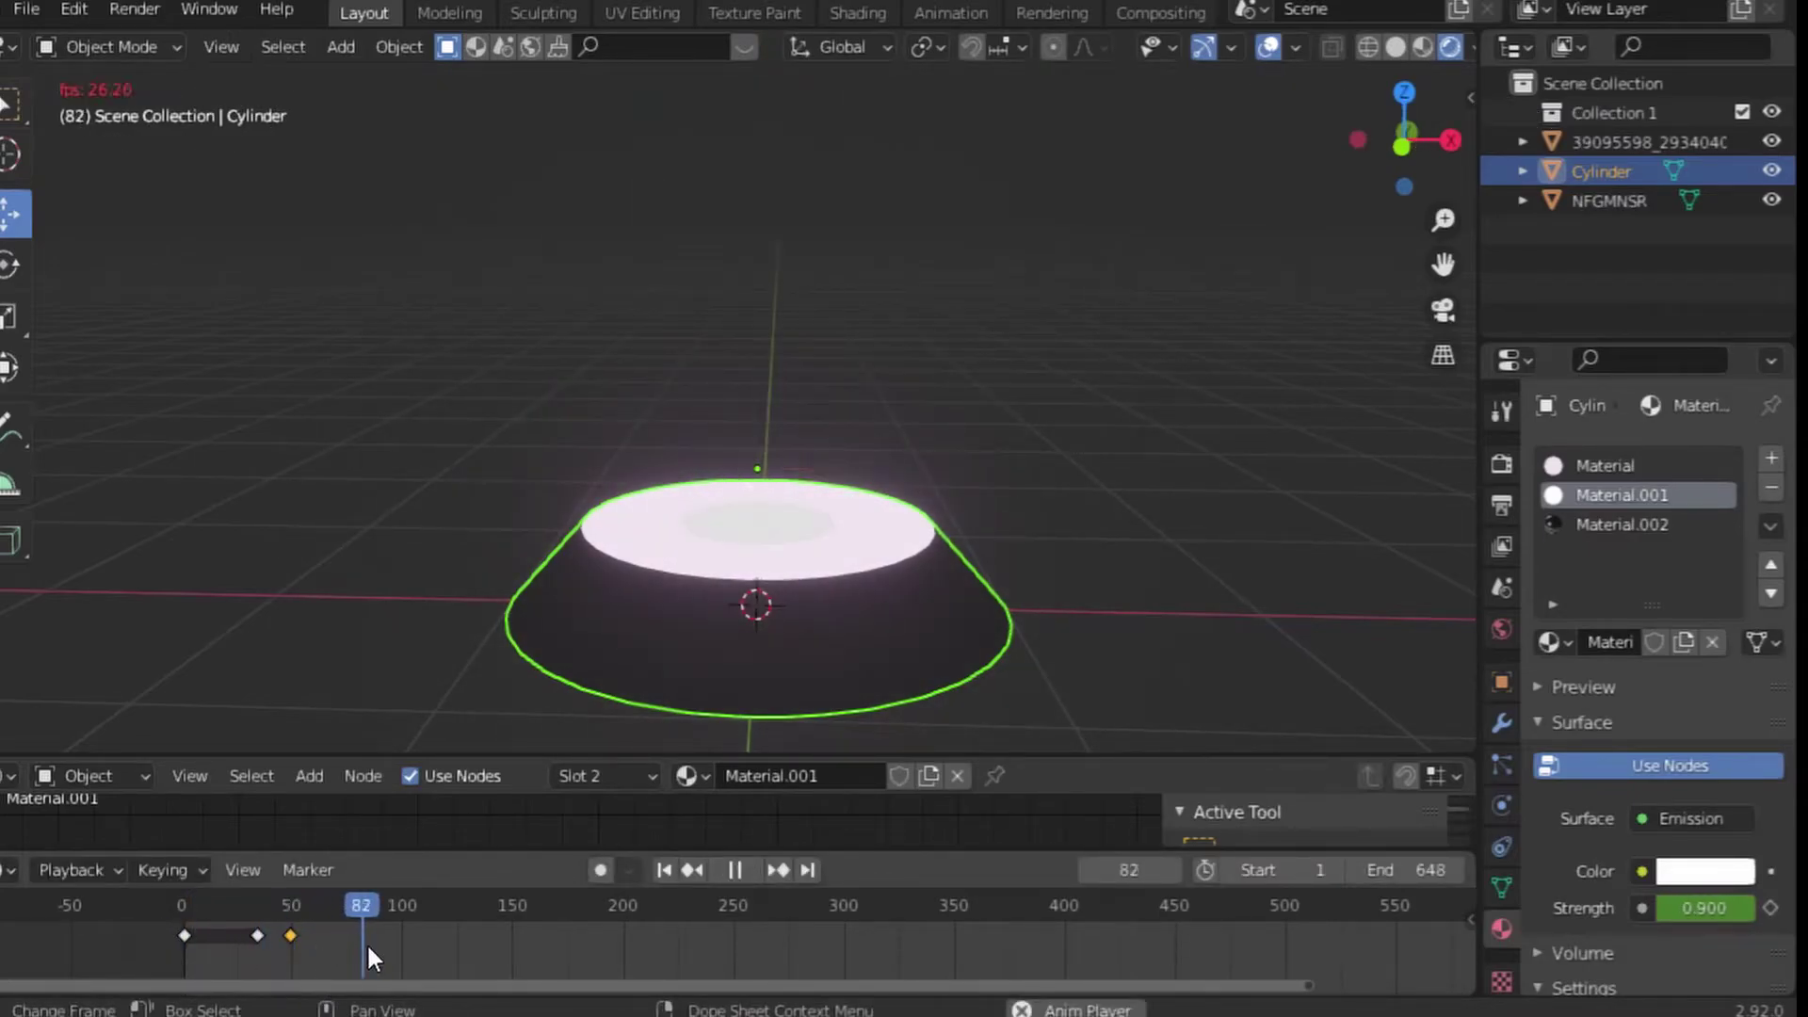
Copy the Strength keyframes and paste them at frame 87
{"action": "key", "text": "space"}
{"action": "right_click", "coordinate": [371, 947]}
{"action": "left_click", "coordinate": [370, 948]}
{"action": "right_click", "coordinate": [259, 946]}
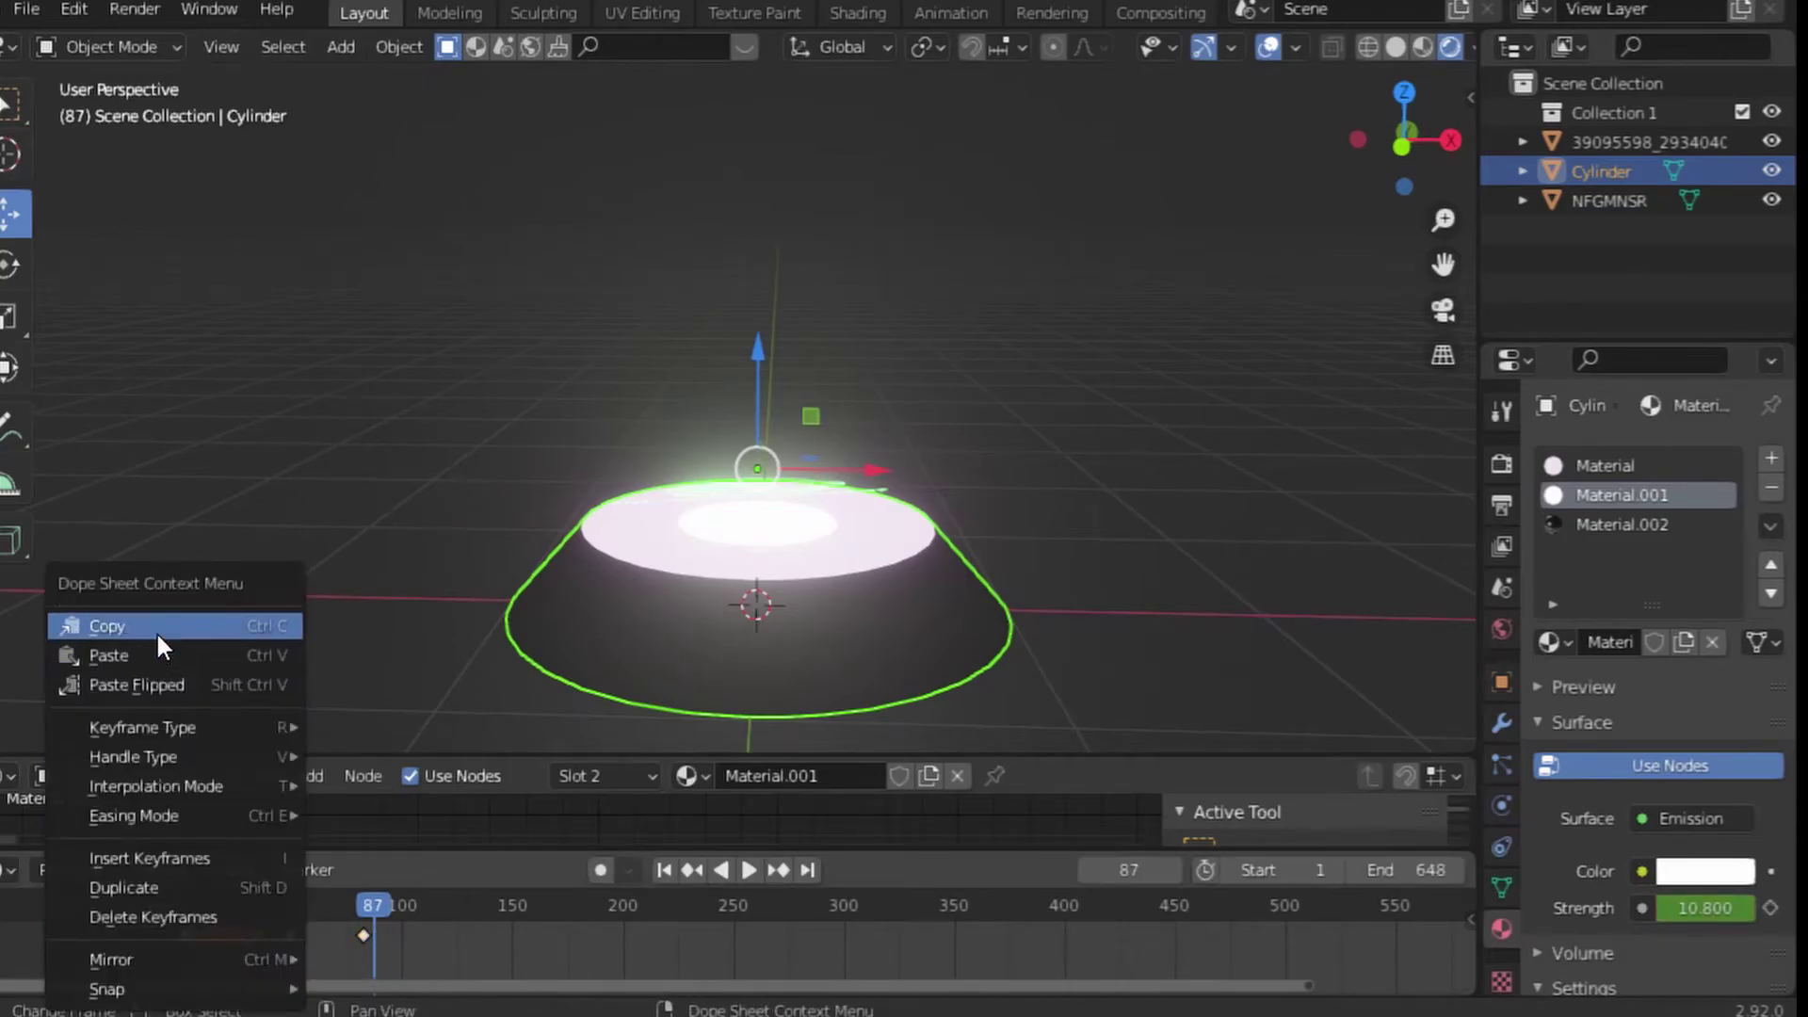
{"action": "left_click", "coordinate": [156, 631]}
{"action": "right_click", "coordinate": [376, 942]}
{"action": "left_click", "coordinate": [293, 670]}
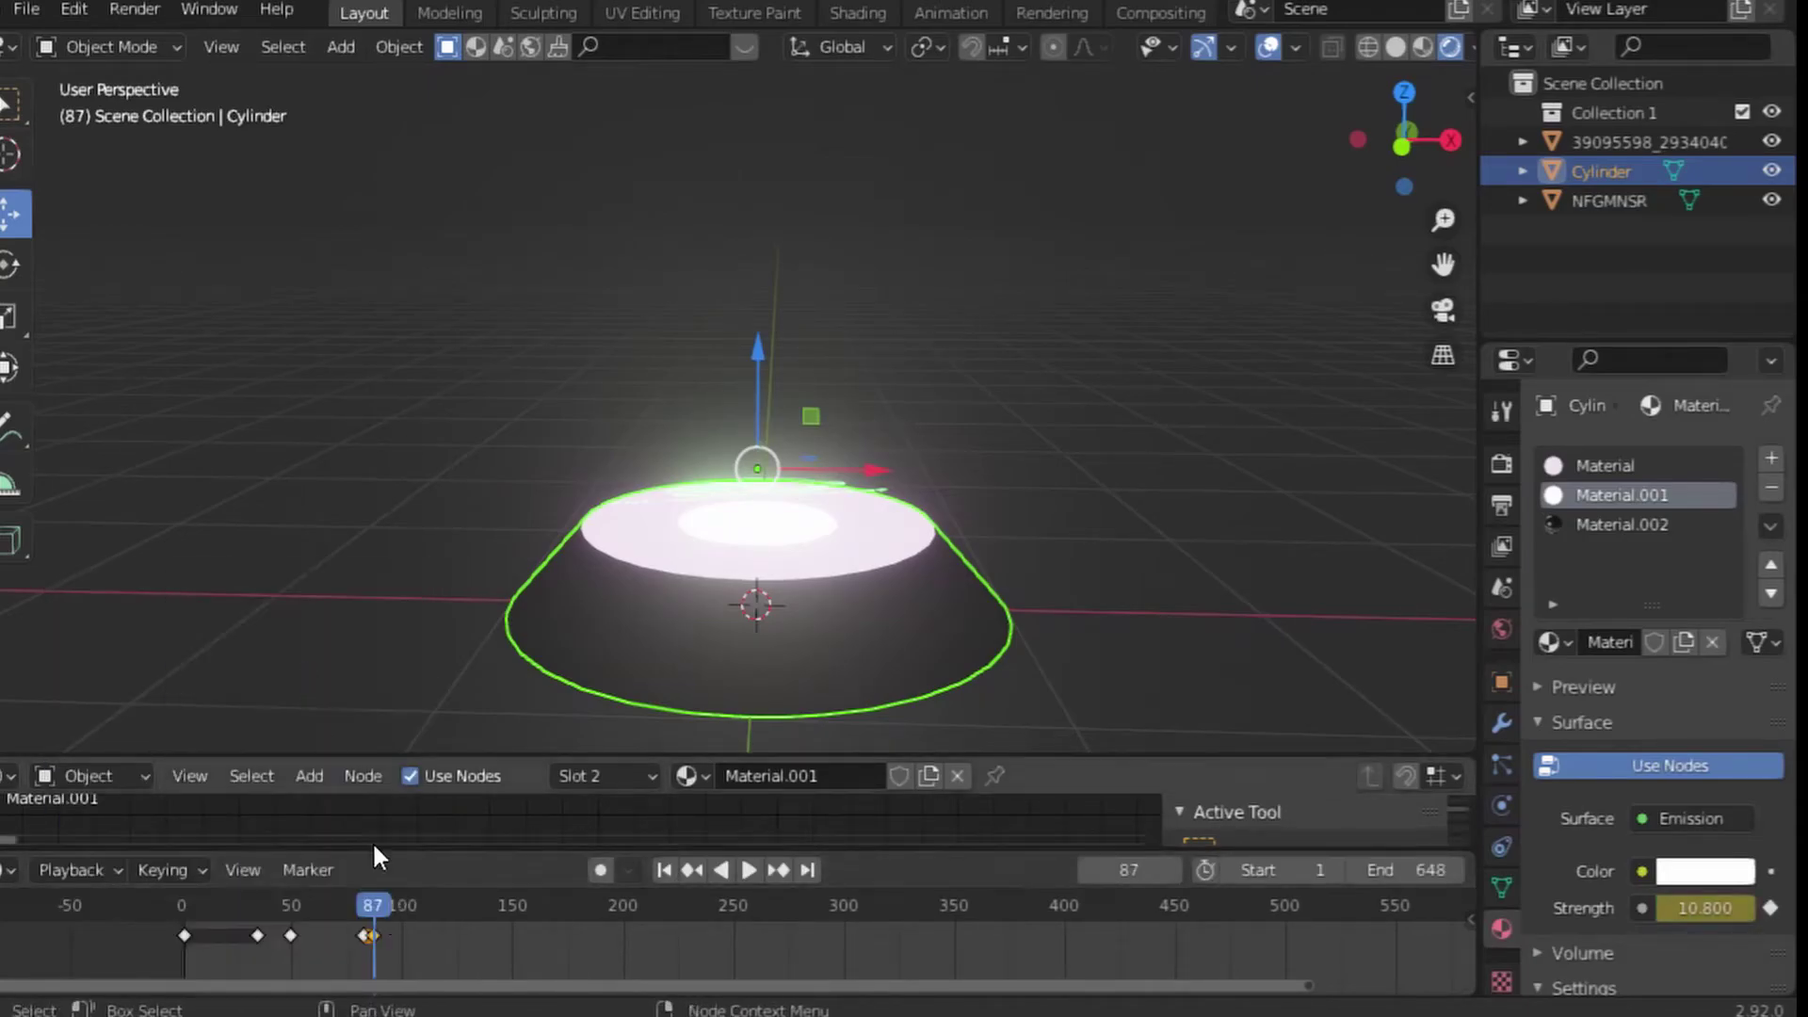
{"action": "left_click", "coordinate": [382, 934]}
{"action": "left_click", "coordinate": [307, 907]}
{"action": "left_click_drag", "start_coordinate": [307, 908], "coordinate": [364, 935]}
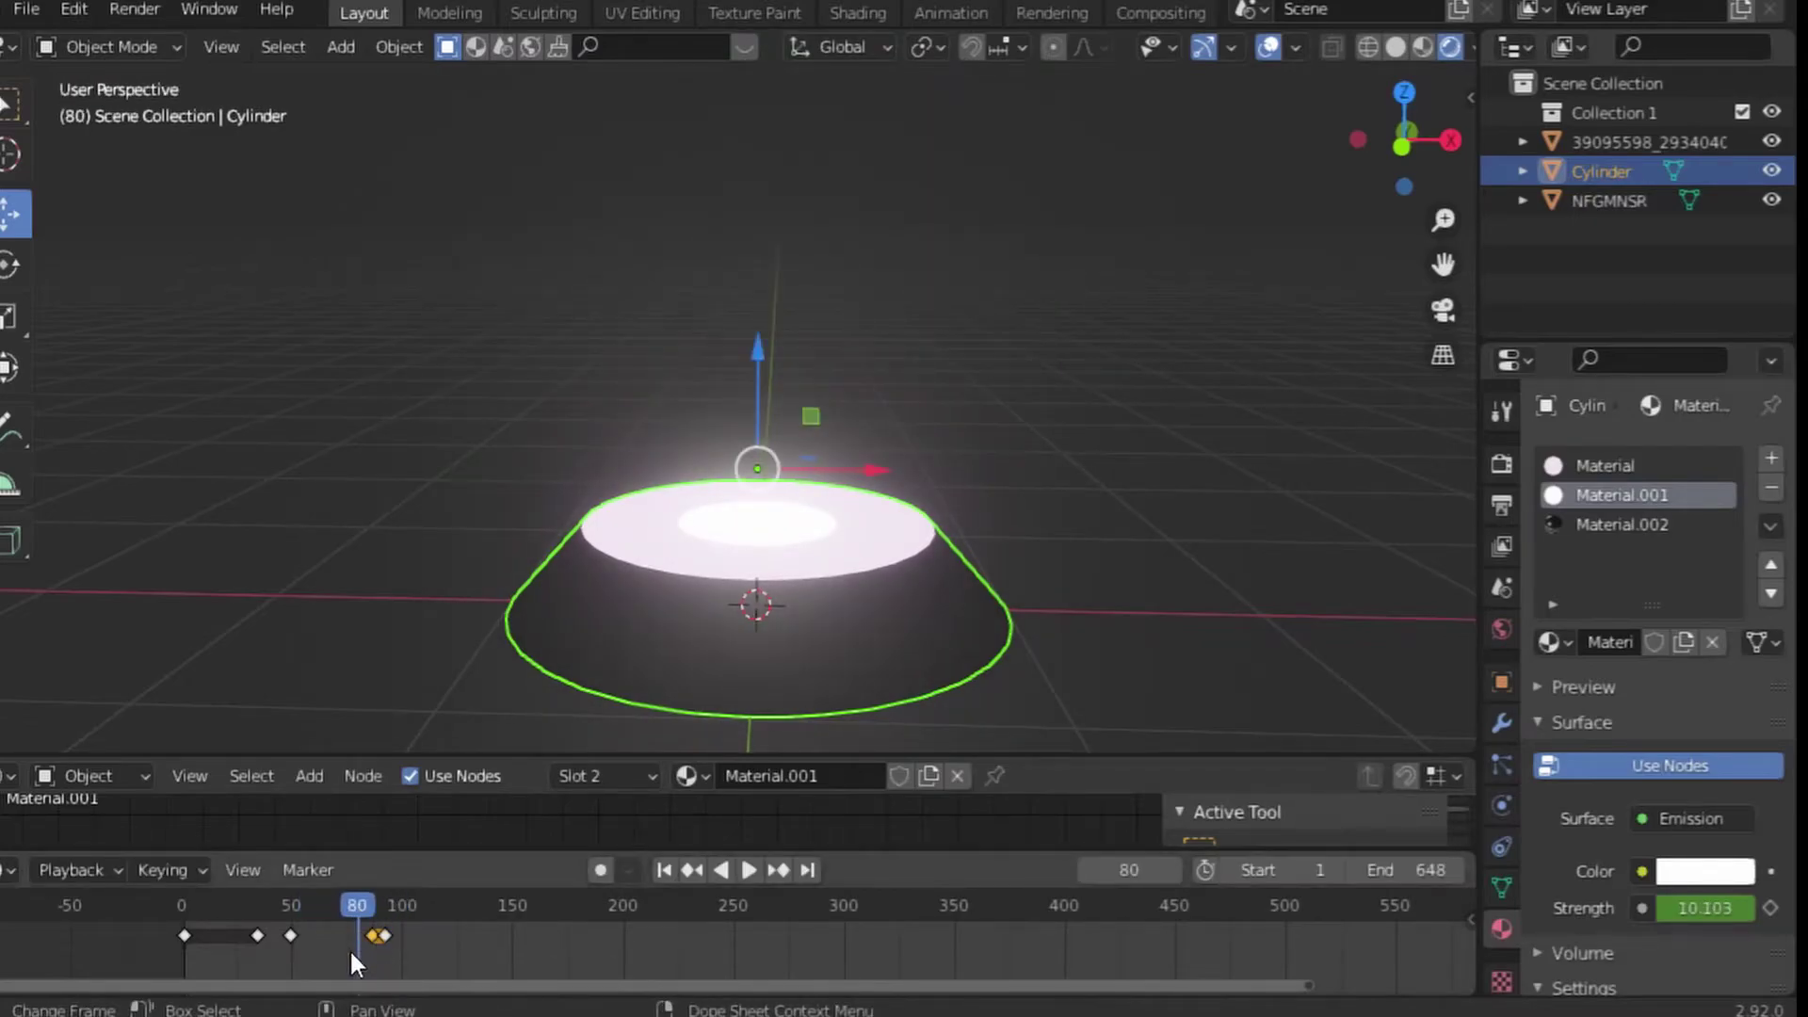
{"action": "key", "text": "space"}
{"action": "key", "text": "space"}
Add a Strength keyframe at frame 135 and check the glow timing between frames 83 and 135
{"action": "left_click", "coordinate": [418, 908]}
{"action": "left_click_drag", "start_coordinate": [418, 908], "coordinate": [482, 911]}
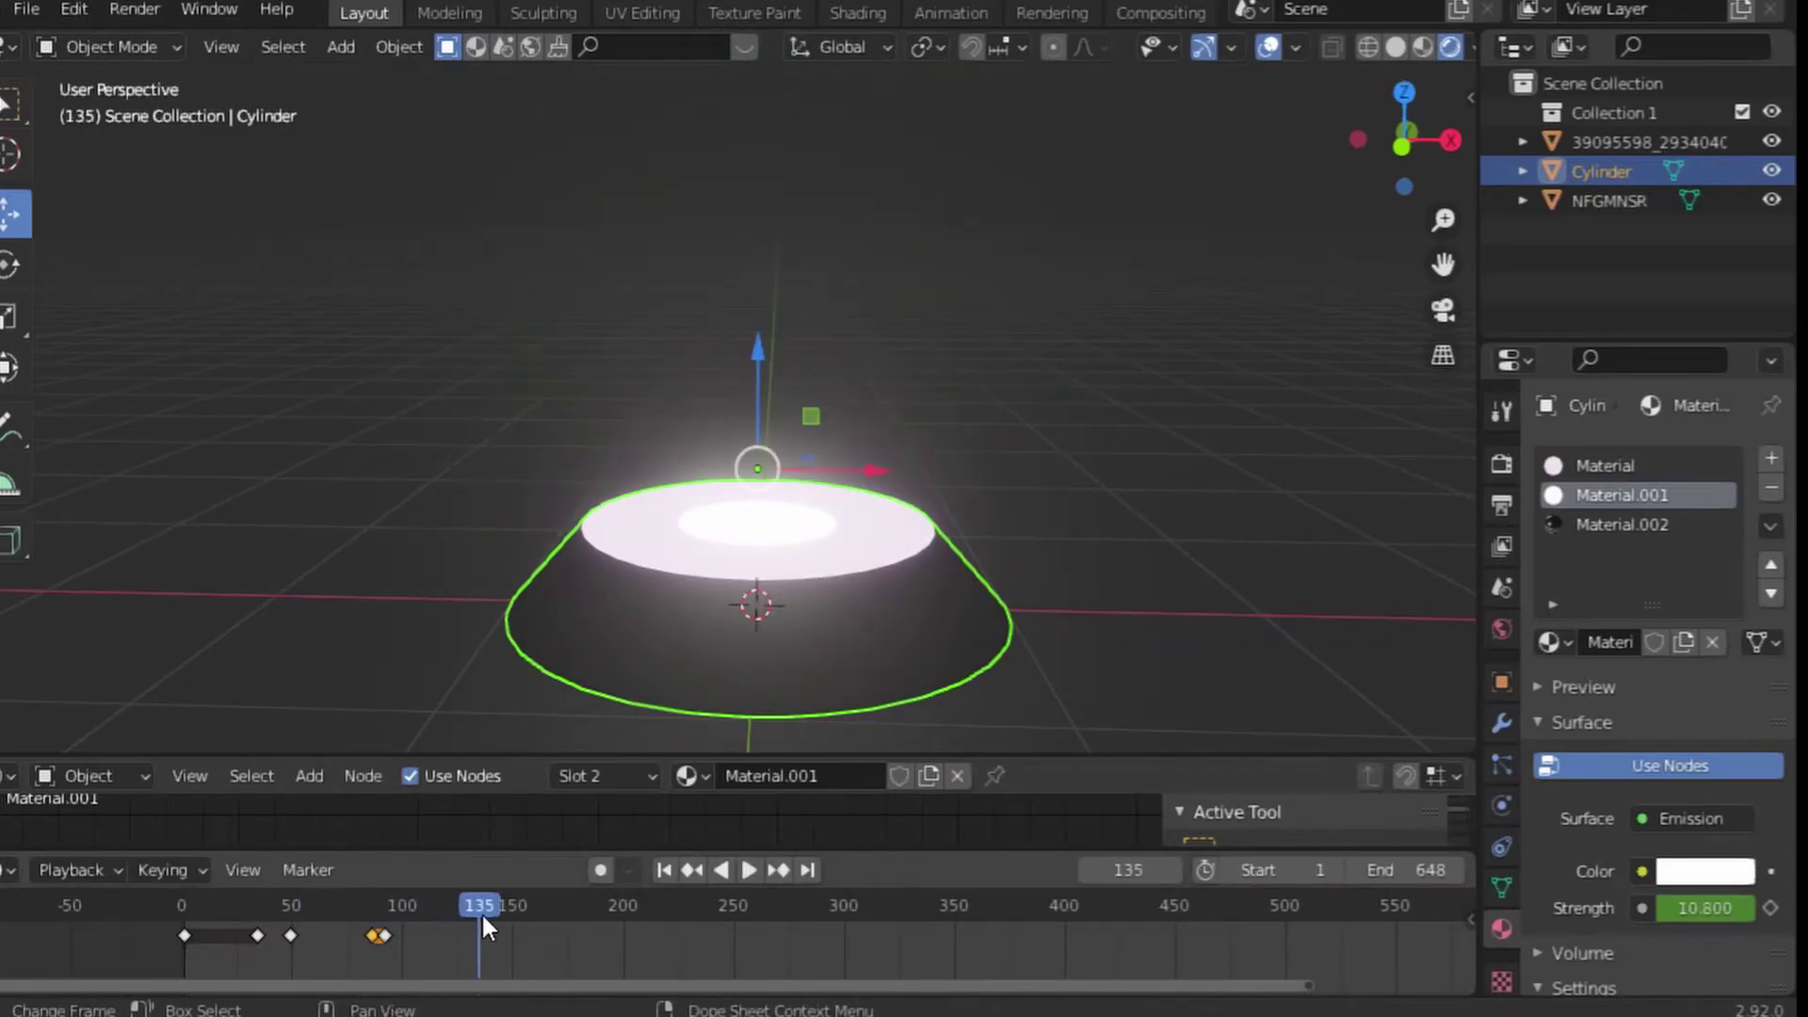
{"action": "right_click", "coordinate": [380, 935]}
{"action": "left_click", "coordinate": [395, 650]}
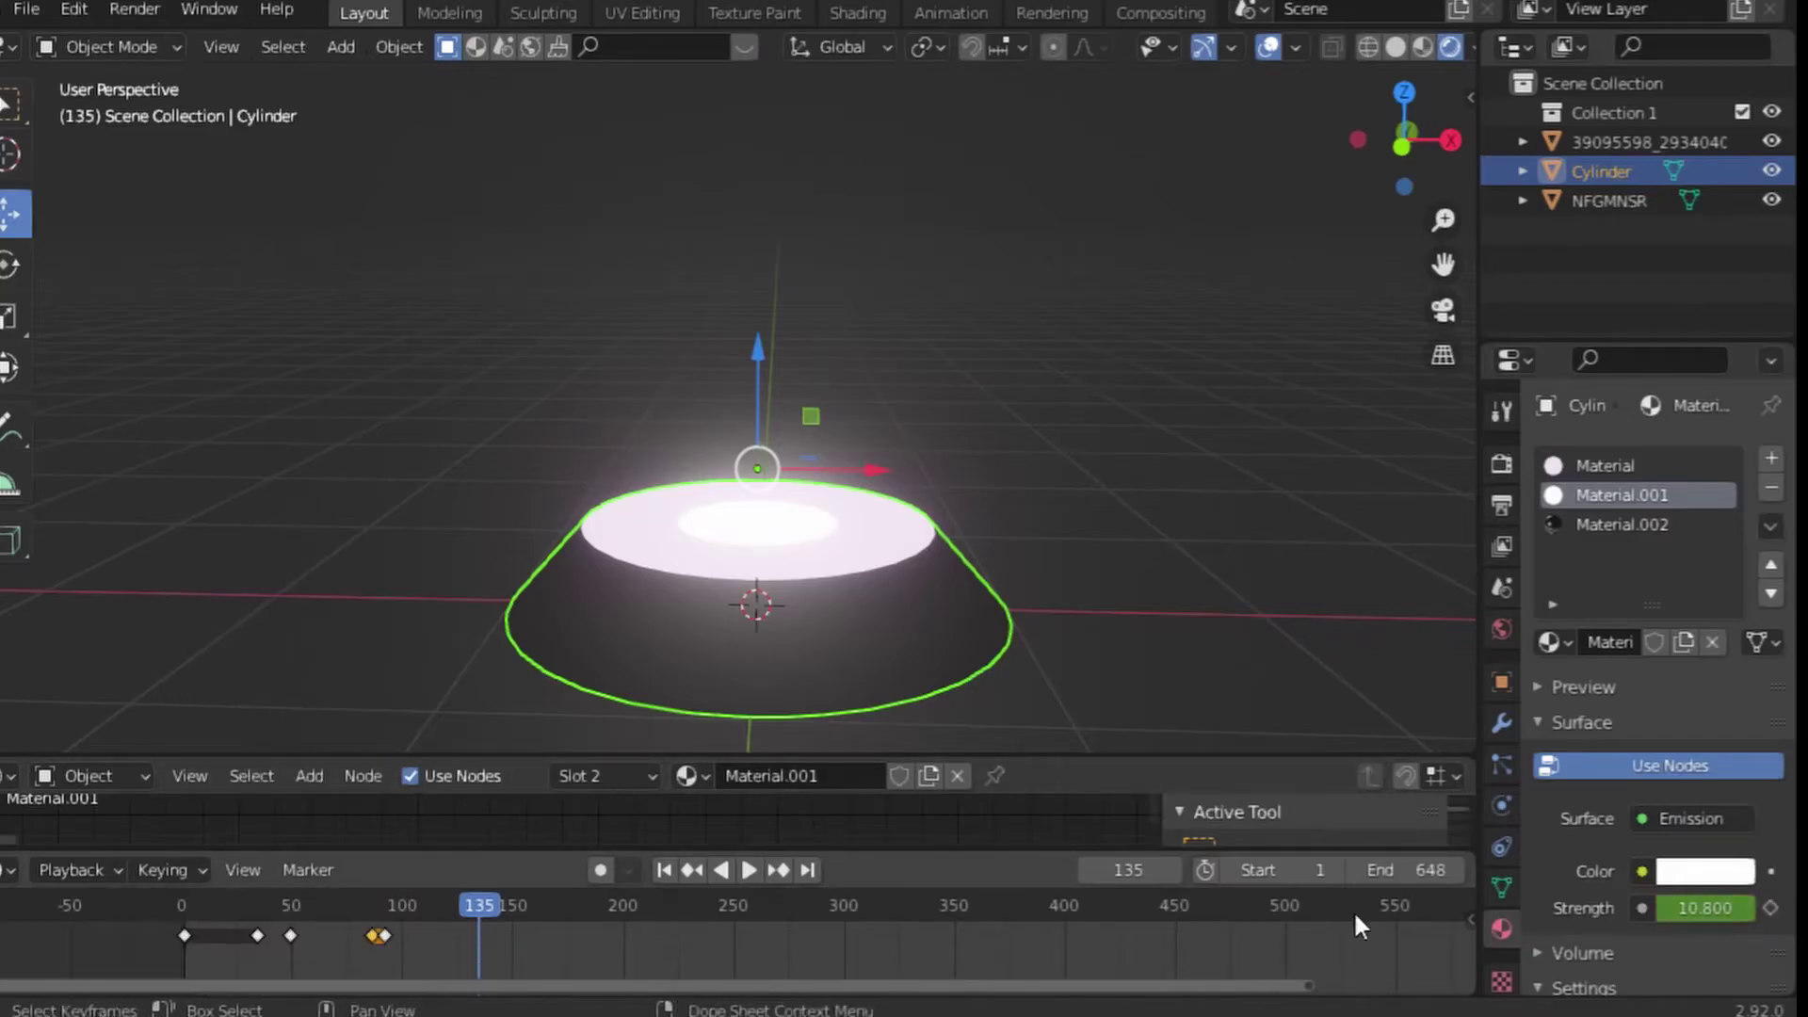
{"action": "left_click", "coordinate": [413, 908]}
{"action": "mouse_move", "coordinate": [358, 907]}
{"action": "left_mouse_down"}
{"action": "mouse_move", "coordinate": [516, 906]}
{"action": "mouse_move", "coordinate": [330, 902]}
{"action": "mouse_move", "coordinate": [518, 896]}
{"action": "mouse_move", "coordinate": [474, 905]}
{"action": "left_mouse_up"}
{"action": "key", "text": "space"}
{"action": "key", "text": "space"}
Paste Strength keyframes near frame 133 and preview the pulses from the start
{"action": "left_click", "coordinate": [308, 900]}
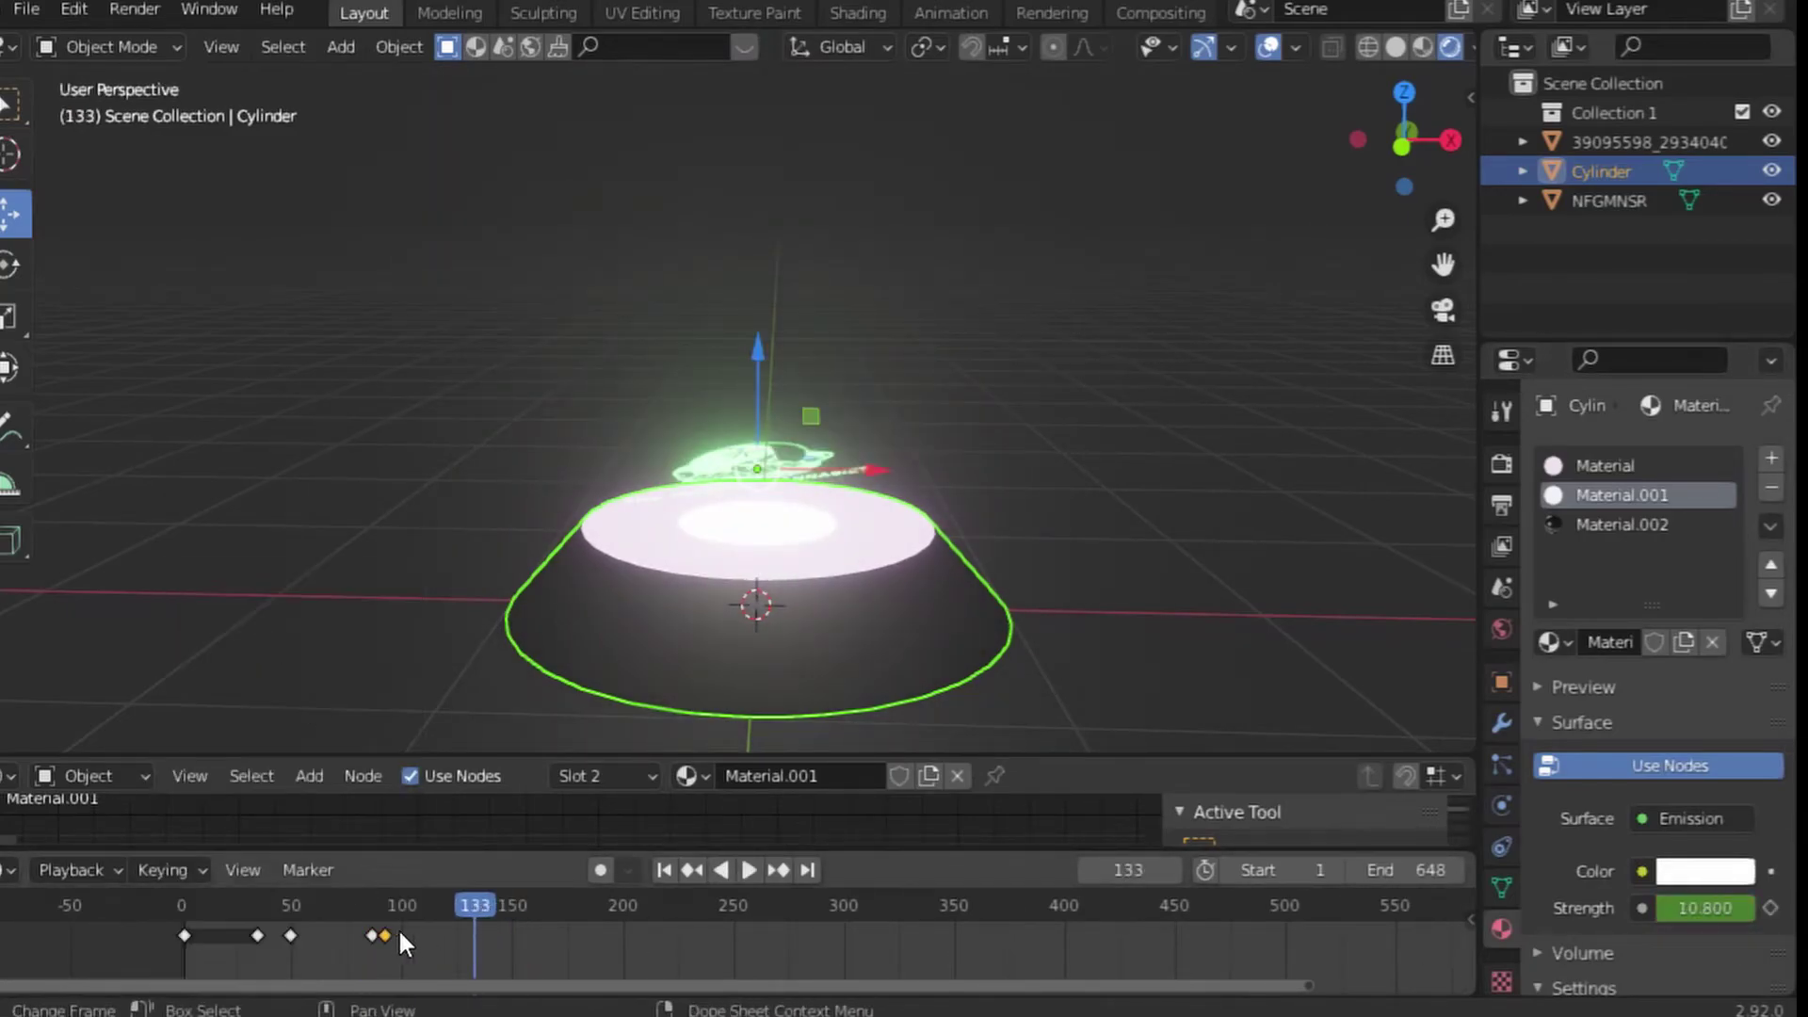
{"action": "right_click", "coordinate": [398, 928]}
{"action": "right_click", "coordinate": [291, 933]}
{"action": "left_click", "coordinate": [249, 659]}
{"action": "key", "text": "shift+Left"}
{"action": "key", "text": "space"}
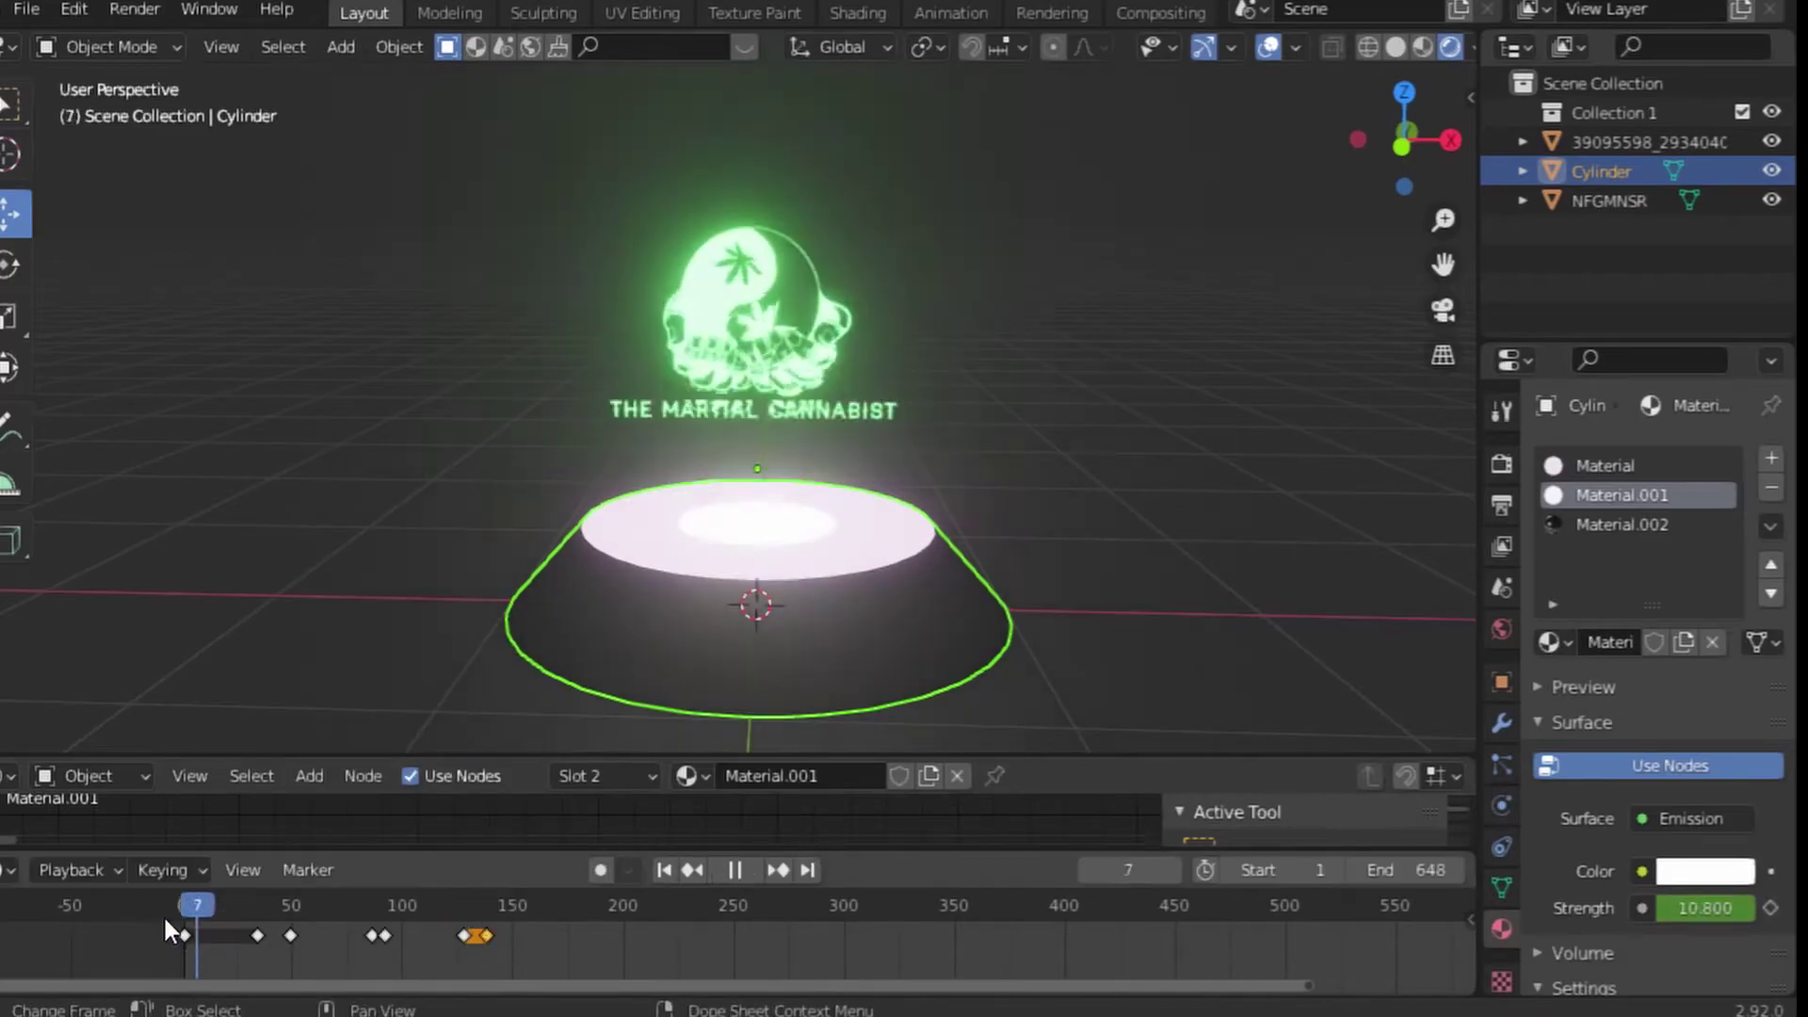
{"action": "left_click_drag", "start_coordinate": [166, 918], "coordinate": [465, 907]}
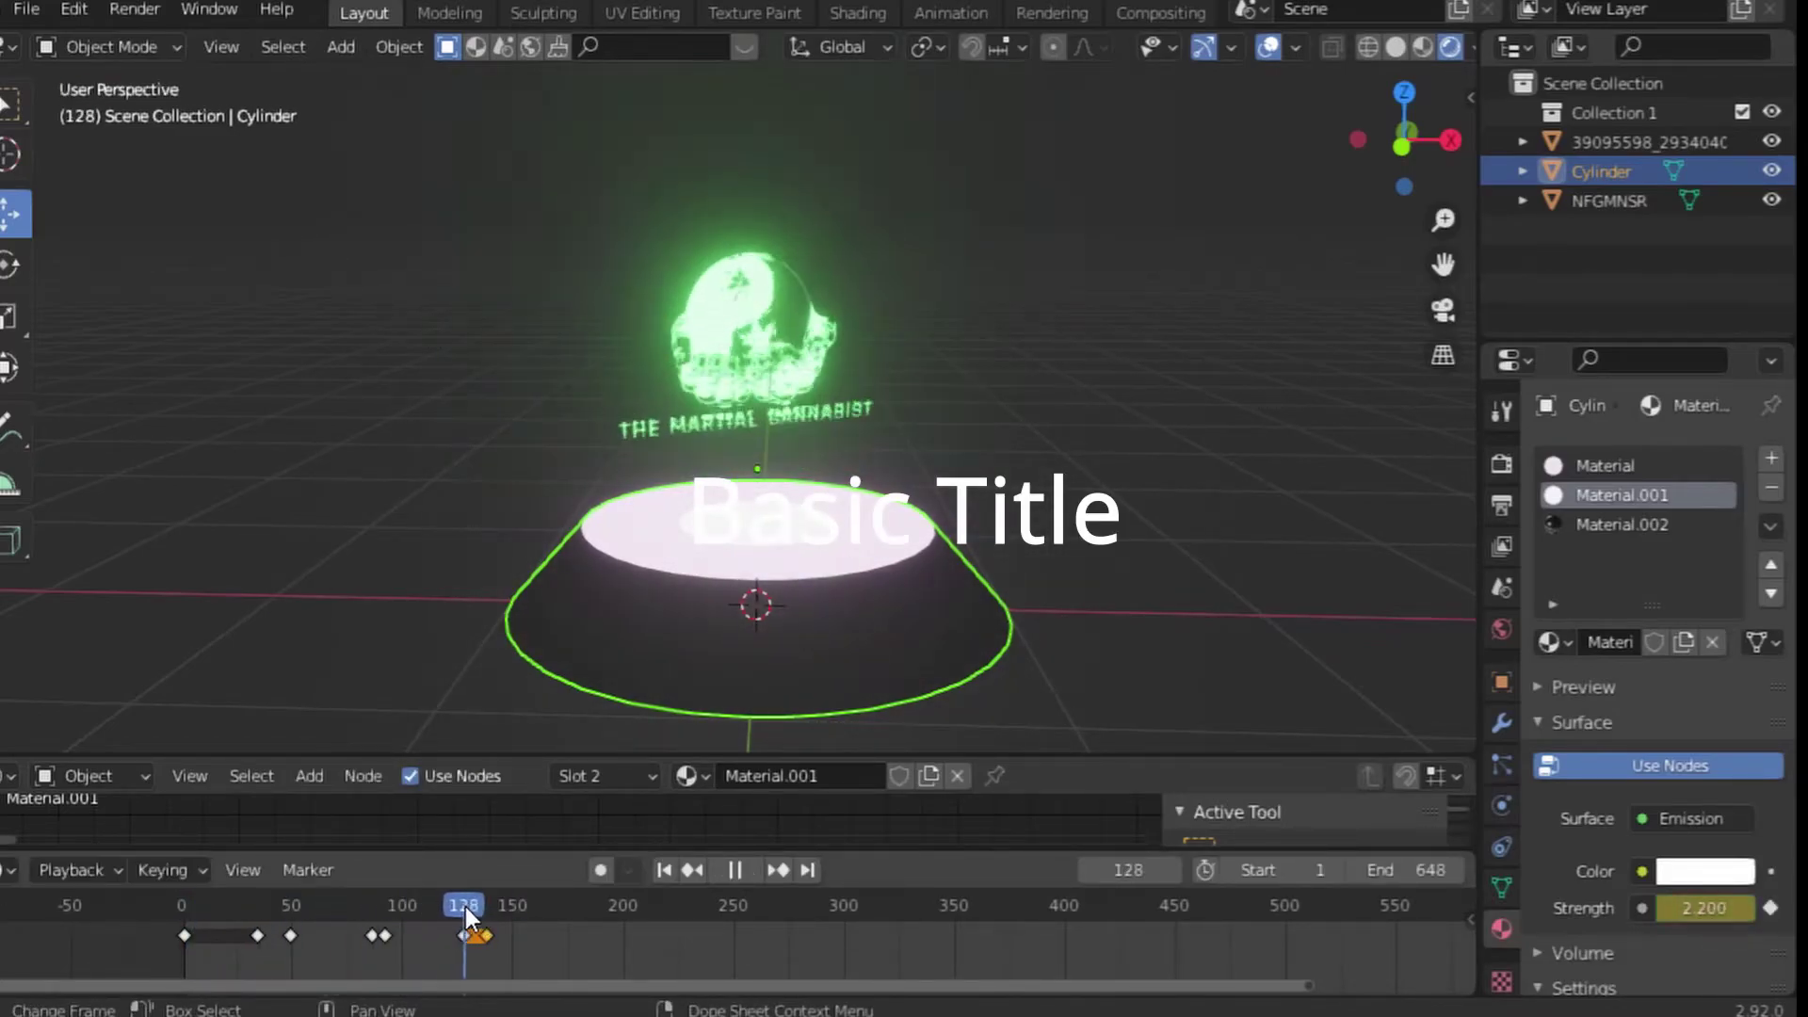
{"action": "key", "text": "space"}
Copy the Strength keyframe near frame 95 and paste it at frame 128
{"action": "left_click", "coordinate": [386, 932]}
{"action": "right_click", "coordinate": [386, 932]}
{"action": "left_click", "coordinate": [318, 625]}
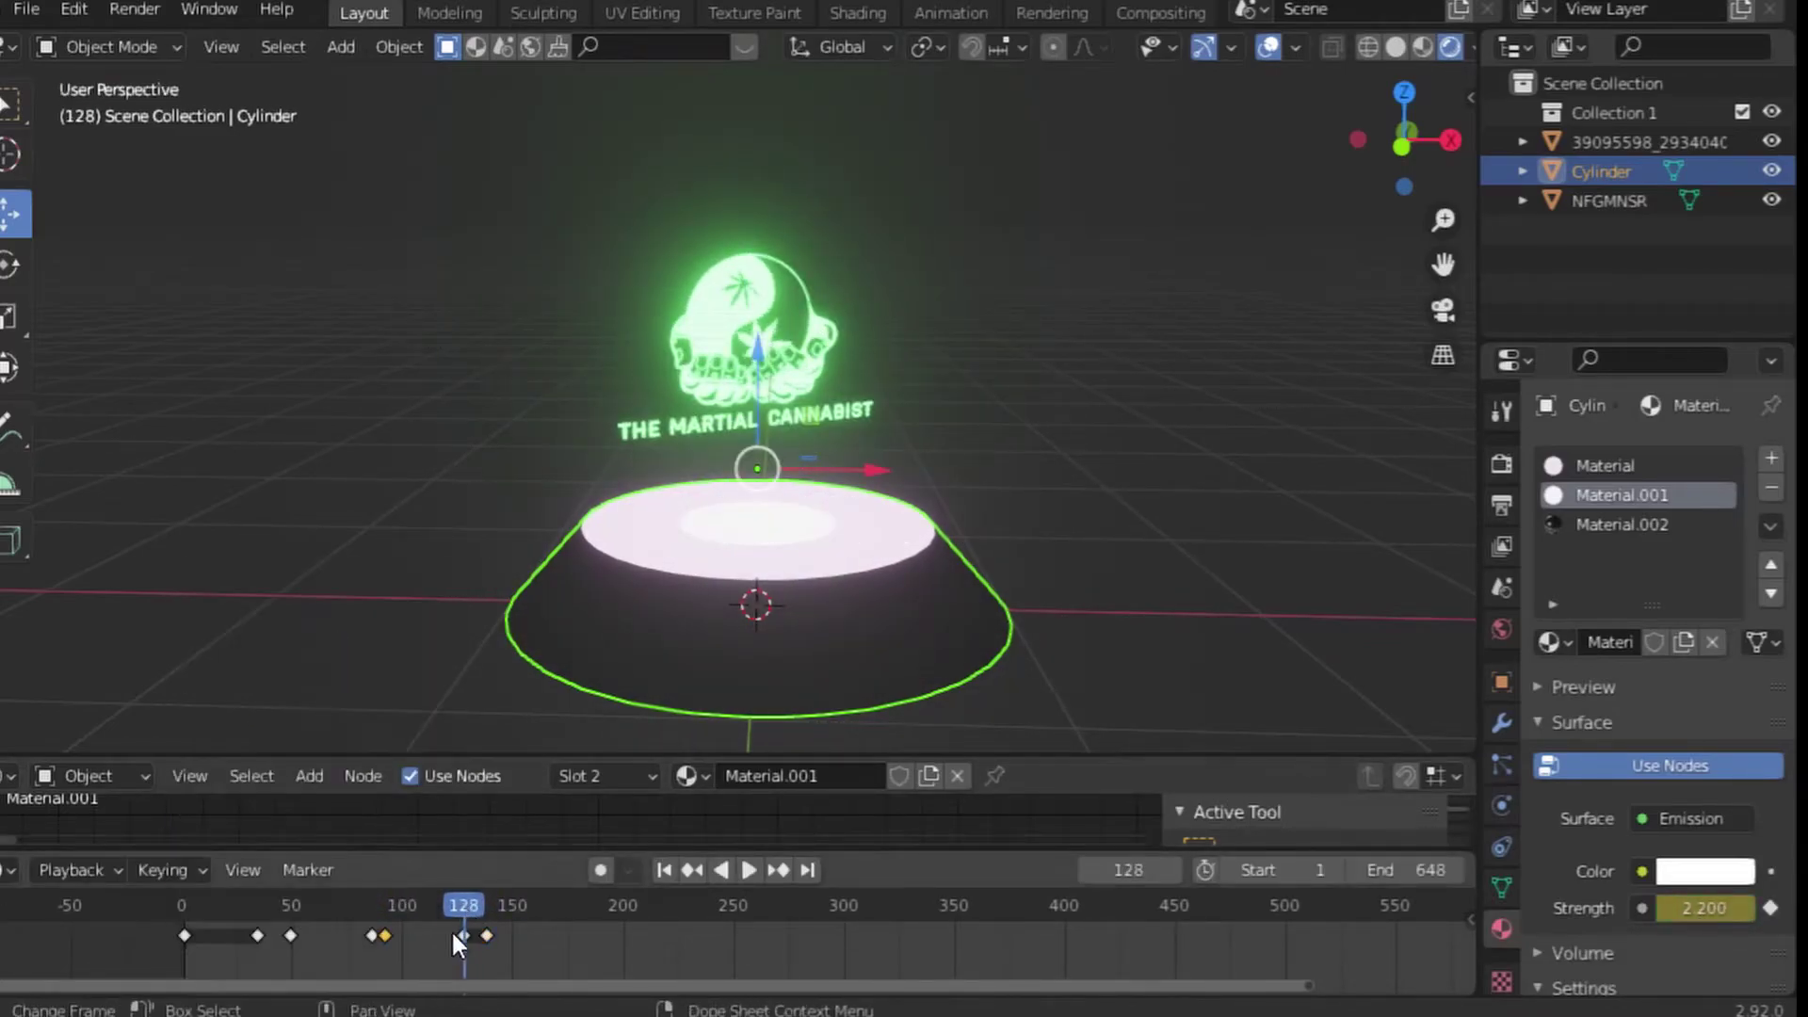
{"action": "right_click", "coordinate": [450, 929]}
{"action": "left_click", "coordinate": [371, 659]}
{"action": "key", "text": "space"}
{"action": "key", "text": "shift+Left"}
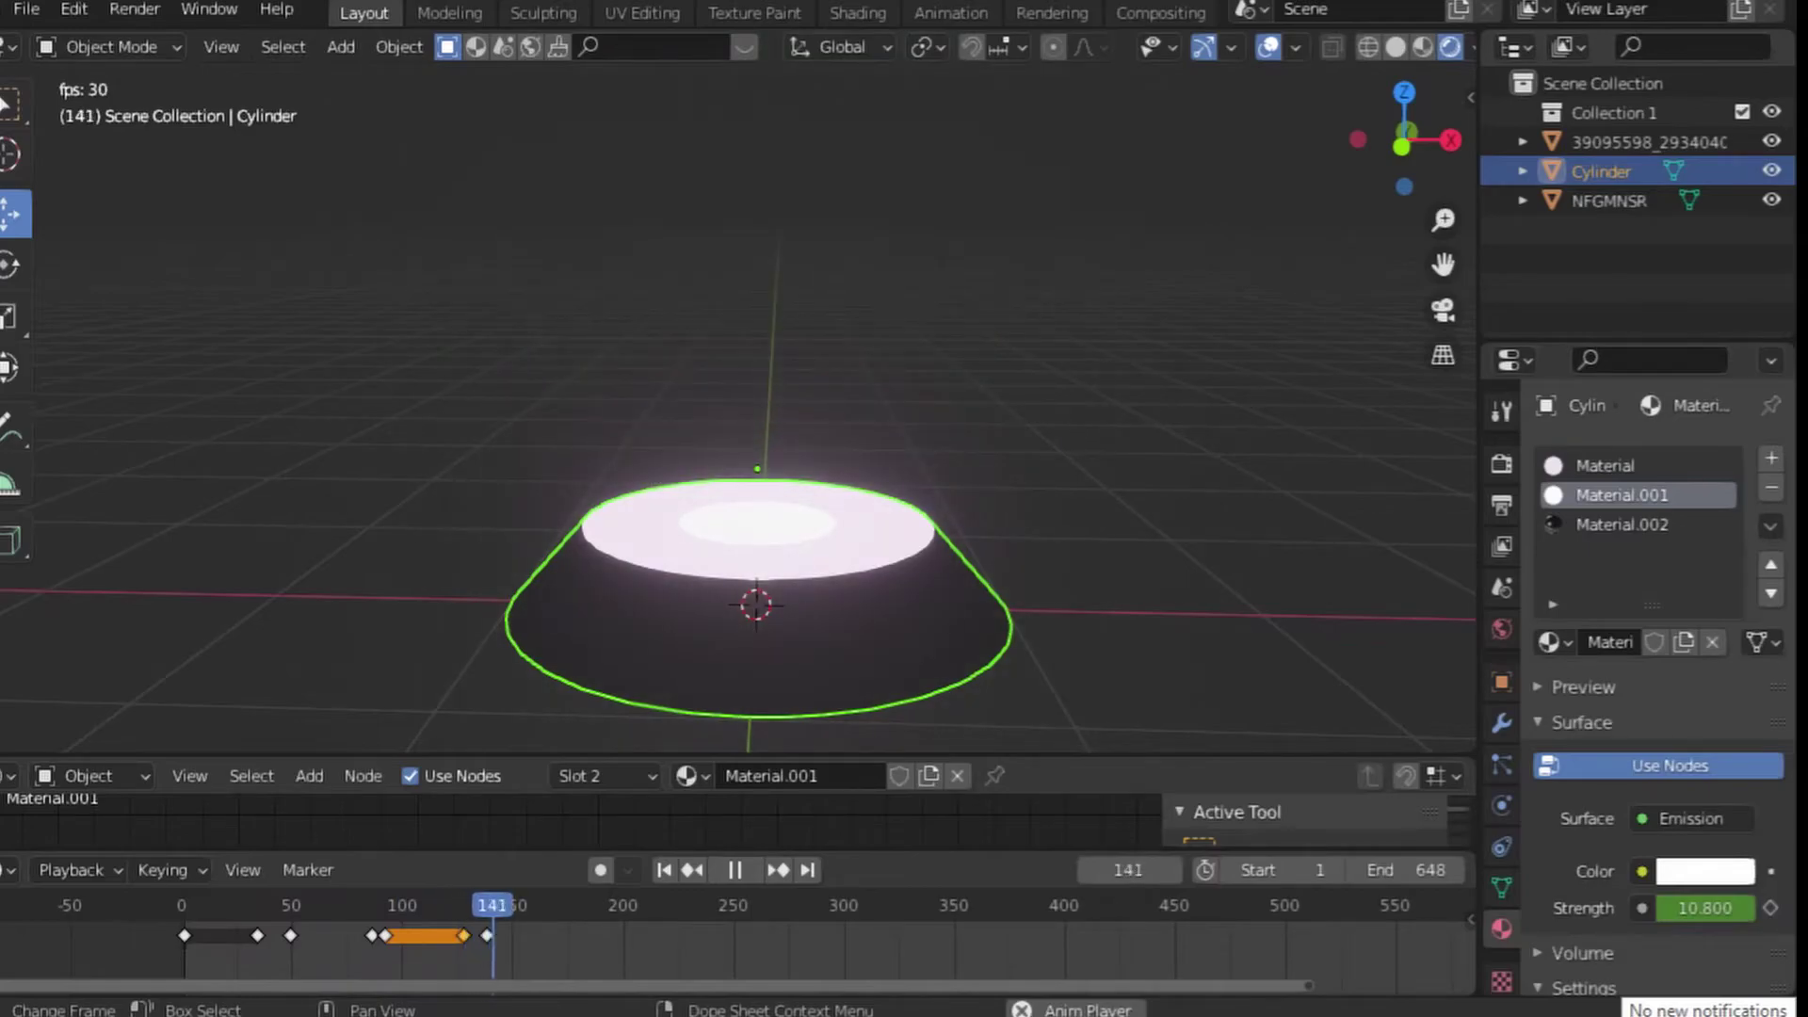
Insert further Strength keys out to frame 184 and replay the glow pulses
{"action": "left_click", "coordinate": [478, 914]}
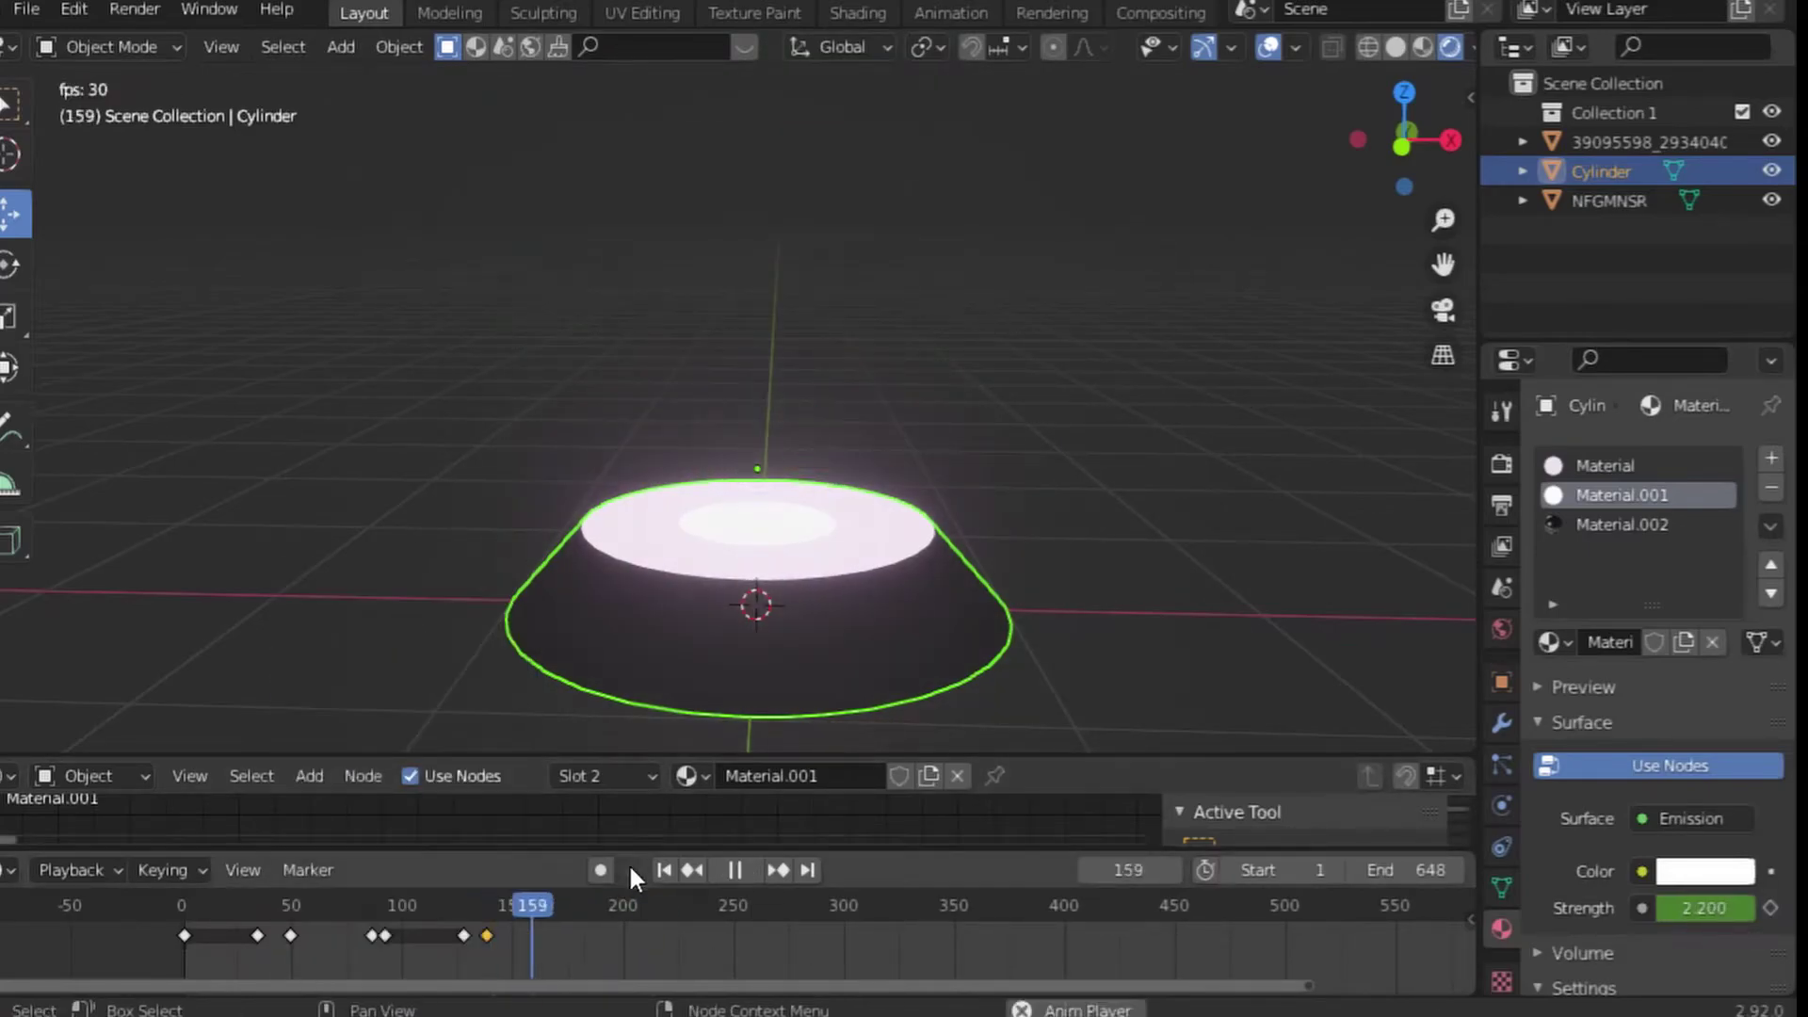
{"action": "key", "text": "space"}
{"action": "key", "text": "i"}
{"action": "left_click", "coordinate": [593, 922]}
{"action": "key", "text": "i"}
{"action": "key", "text": "space"}
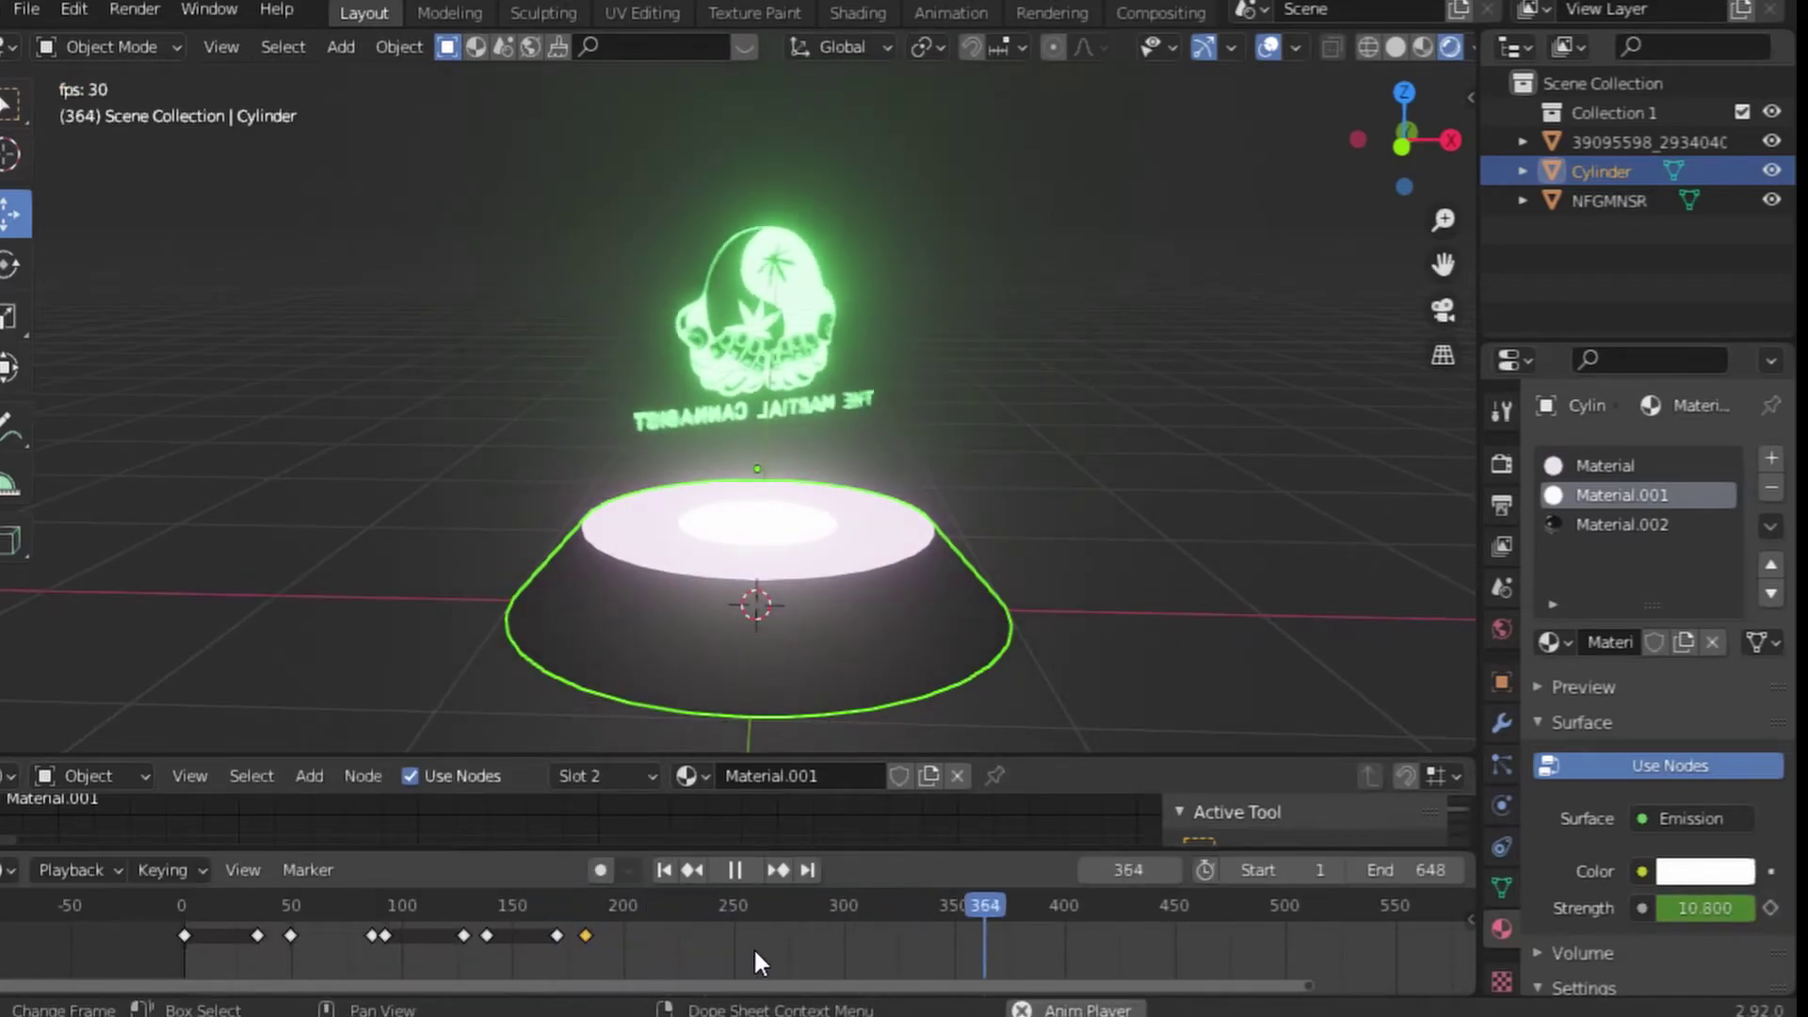
{"action": "scroll", "coordinate": [1031, 949], "scroll_direction": "down", "scroll_amount": 15}
{"action": "scroll", "coordinate": [1033, 964], "scroll_direction": "up", "scroll_amount": 5}
Replay the animation from the start and zoom the timeline to review the logo's motion
{"action": "key", "text": "ctrl+z"}
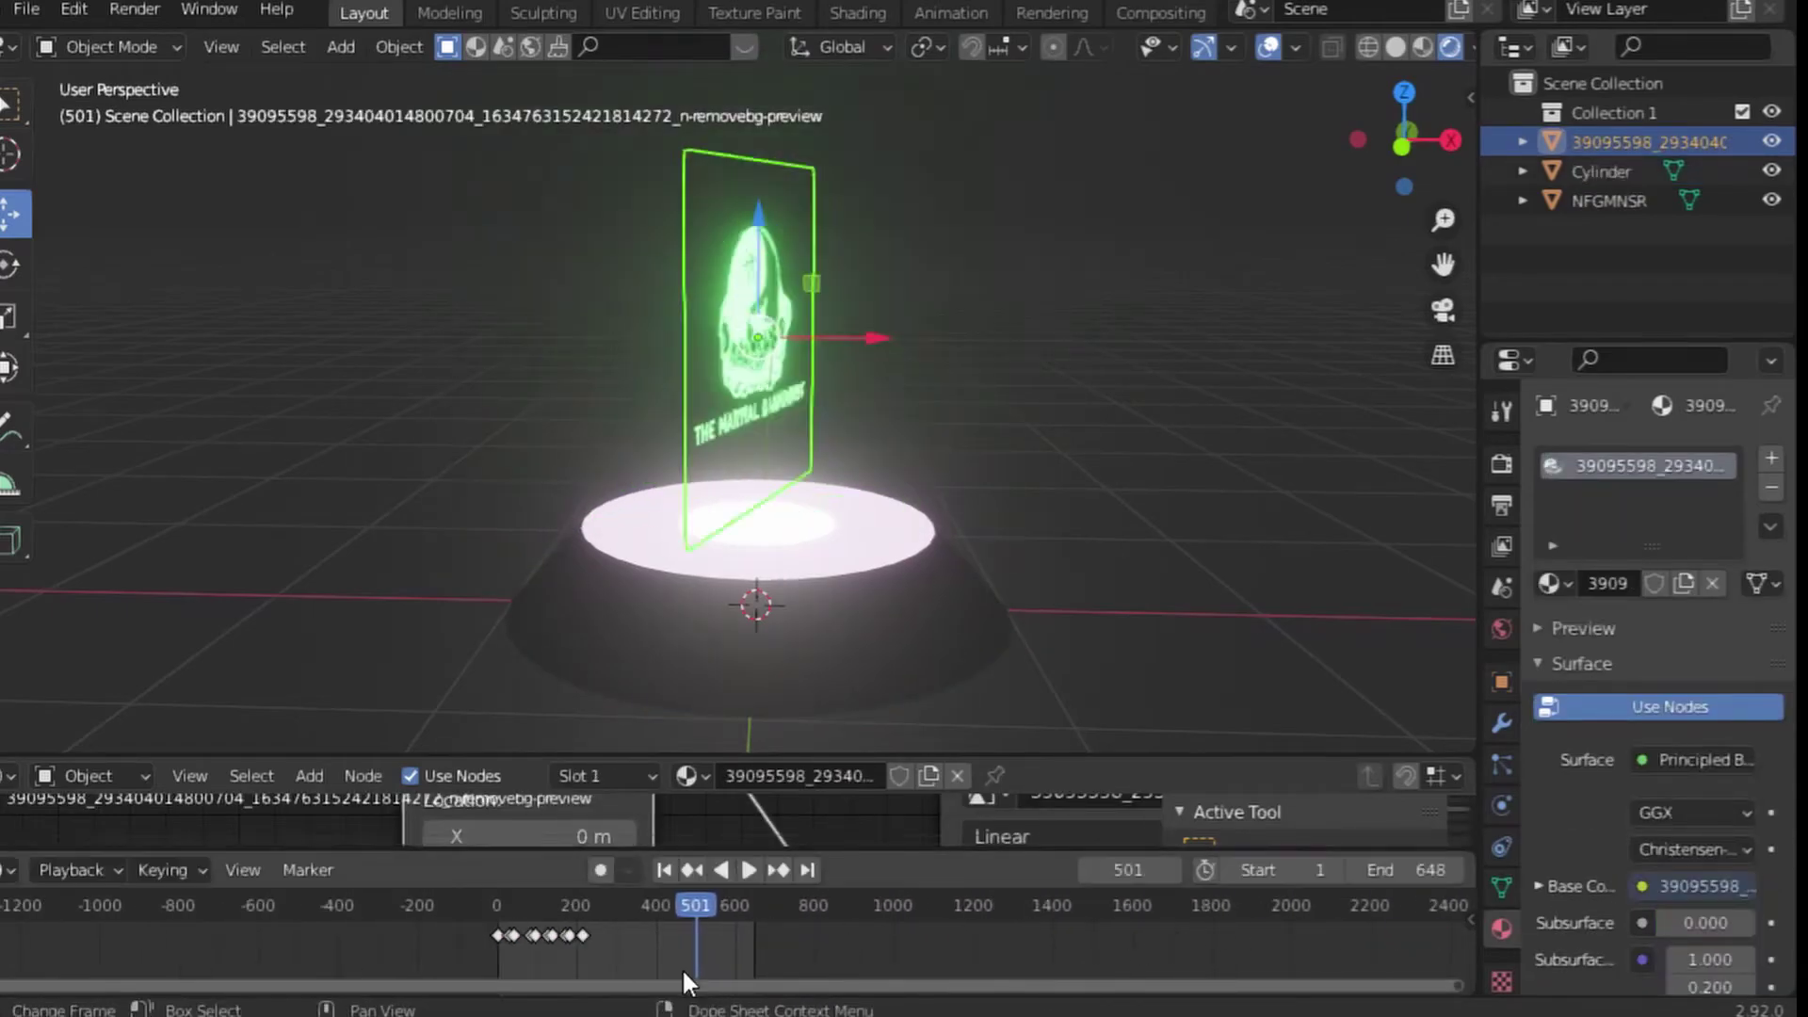
{"action": "key", "text": "space"}
{"action": "key", "text": "shift+Left"}
{"action": "scroll", "coordinate": [140, 923], "scroll_direction": "up", "scroll_amount": 5}
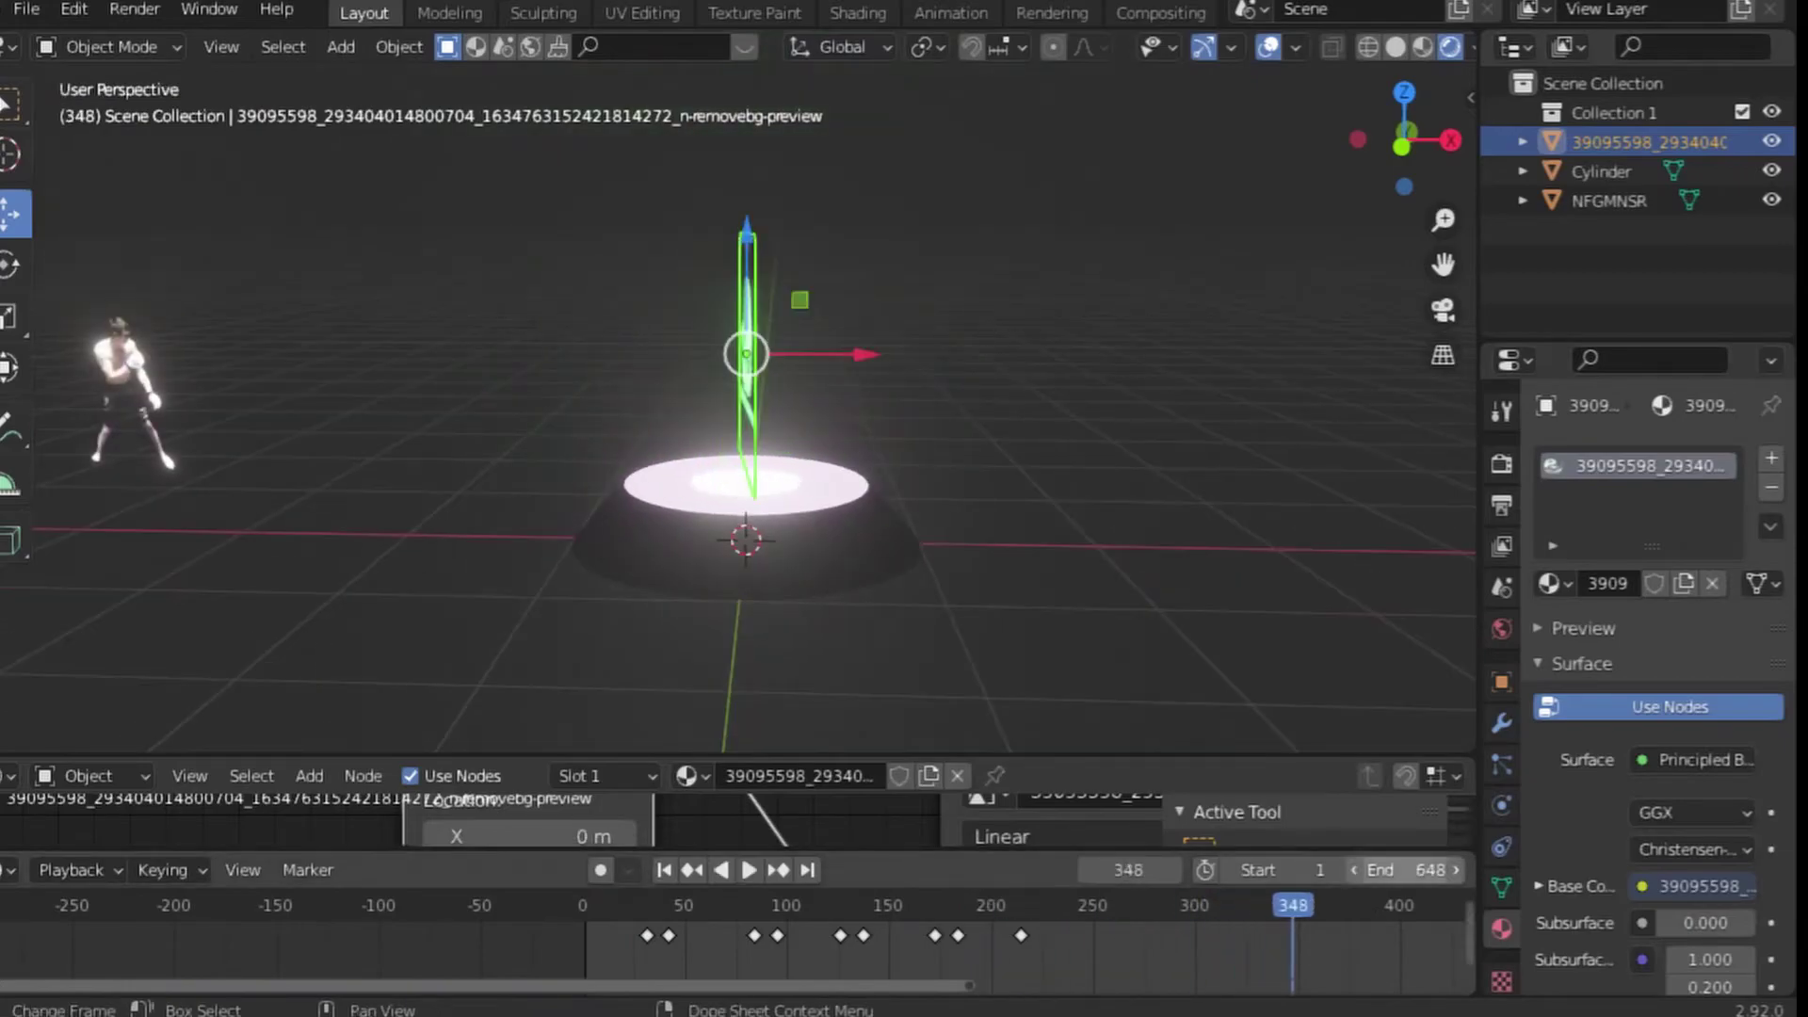
{"action": "scroll", "coordinate": [1065, 940], "scroll_direction": "down", "scroll_amount": 4}
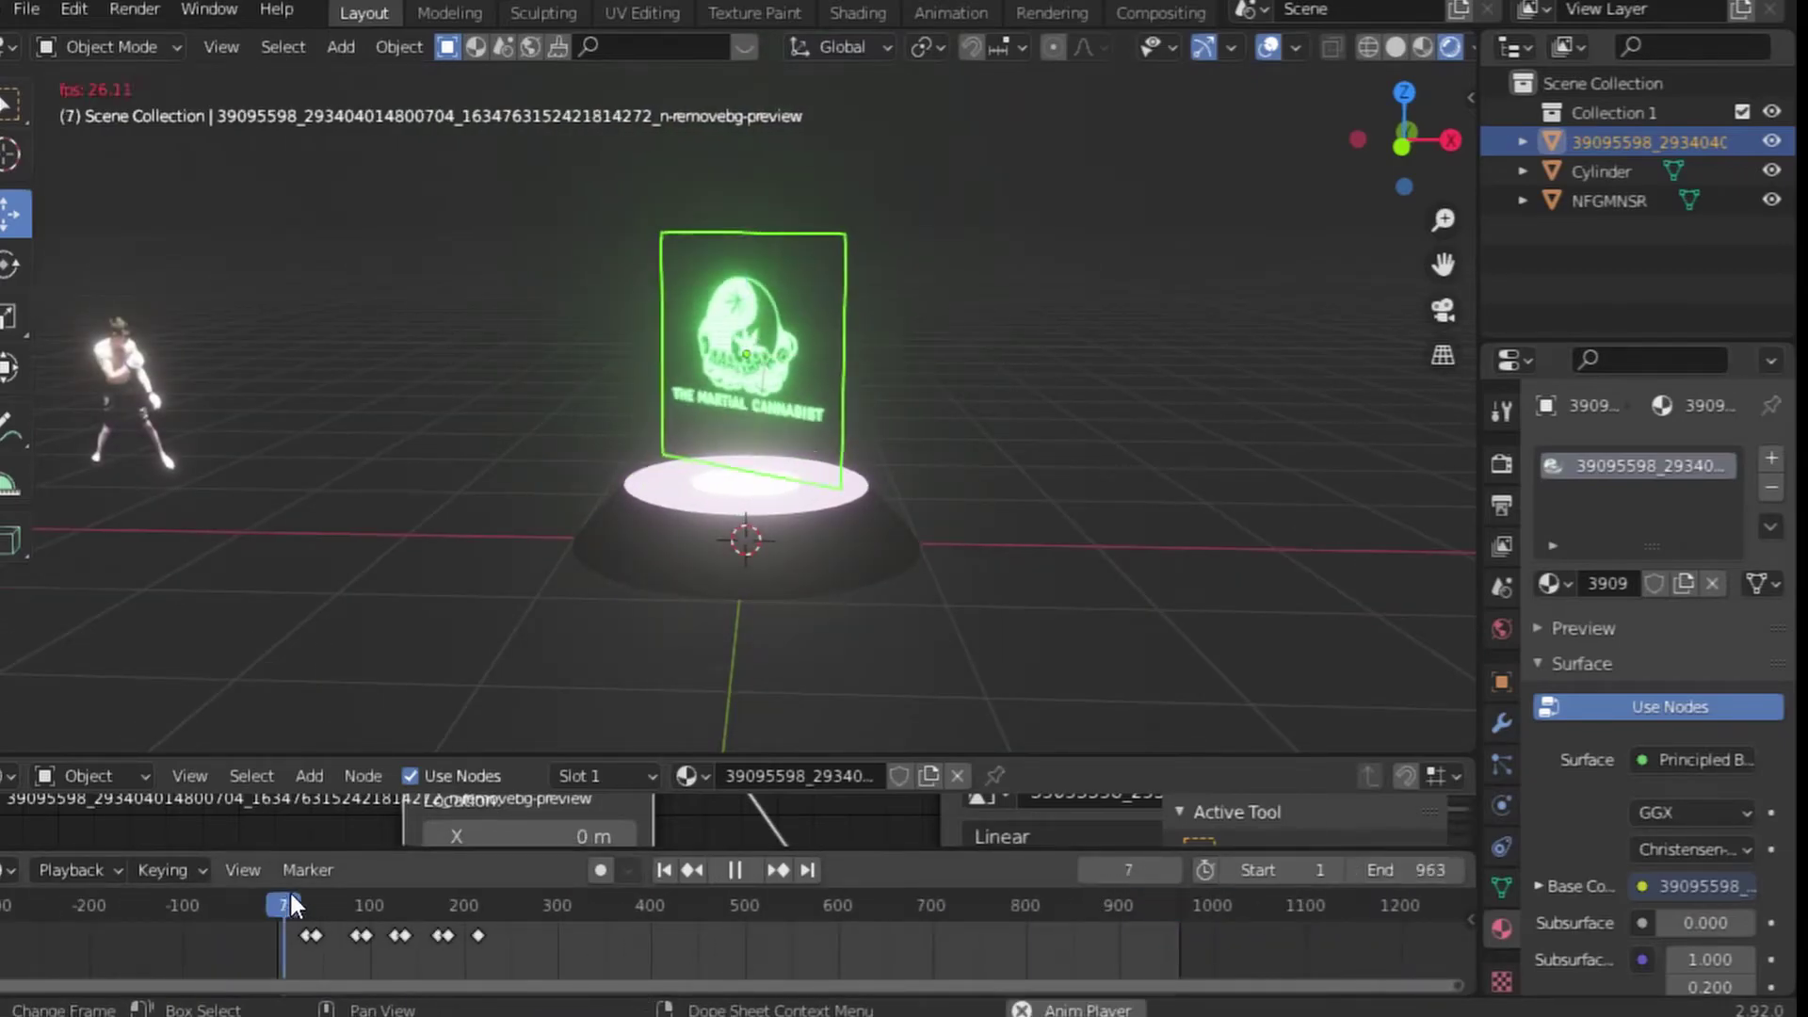
{"action": "scroll", "coordinate": [590, 911], "scroll_direction": "down", "scroll_amount": 8}
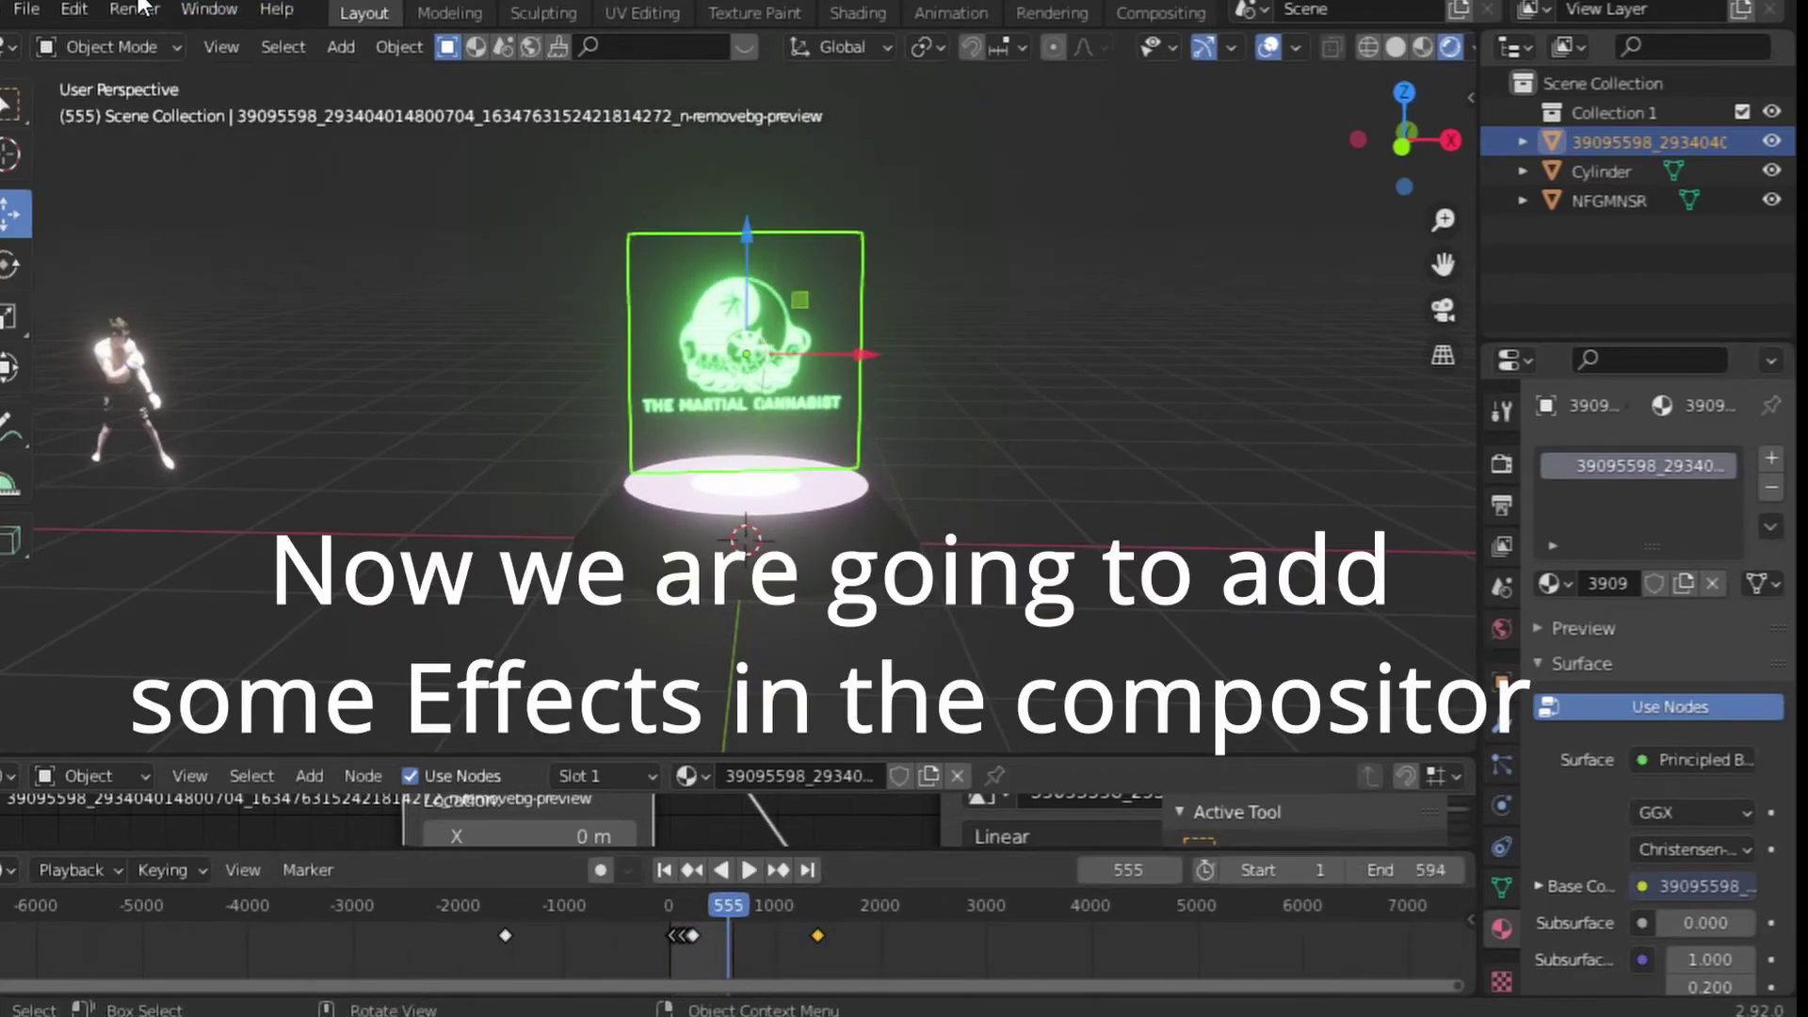
Add a camera, move it off the origin, and look through it
{"action": "left_click", "coordinate": [137, 9]}
{"action": "left_click", "coordinate": [341, 46]}
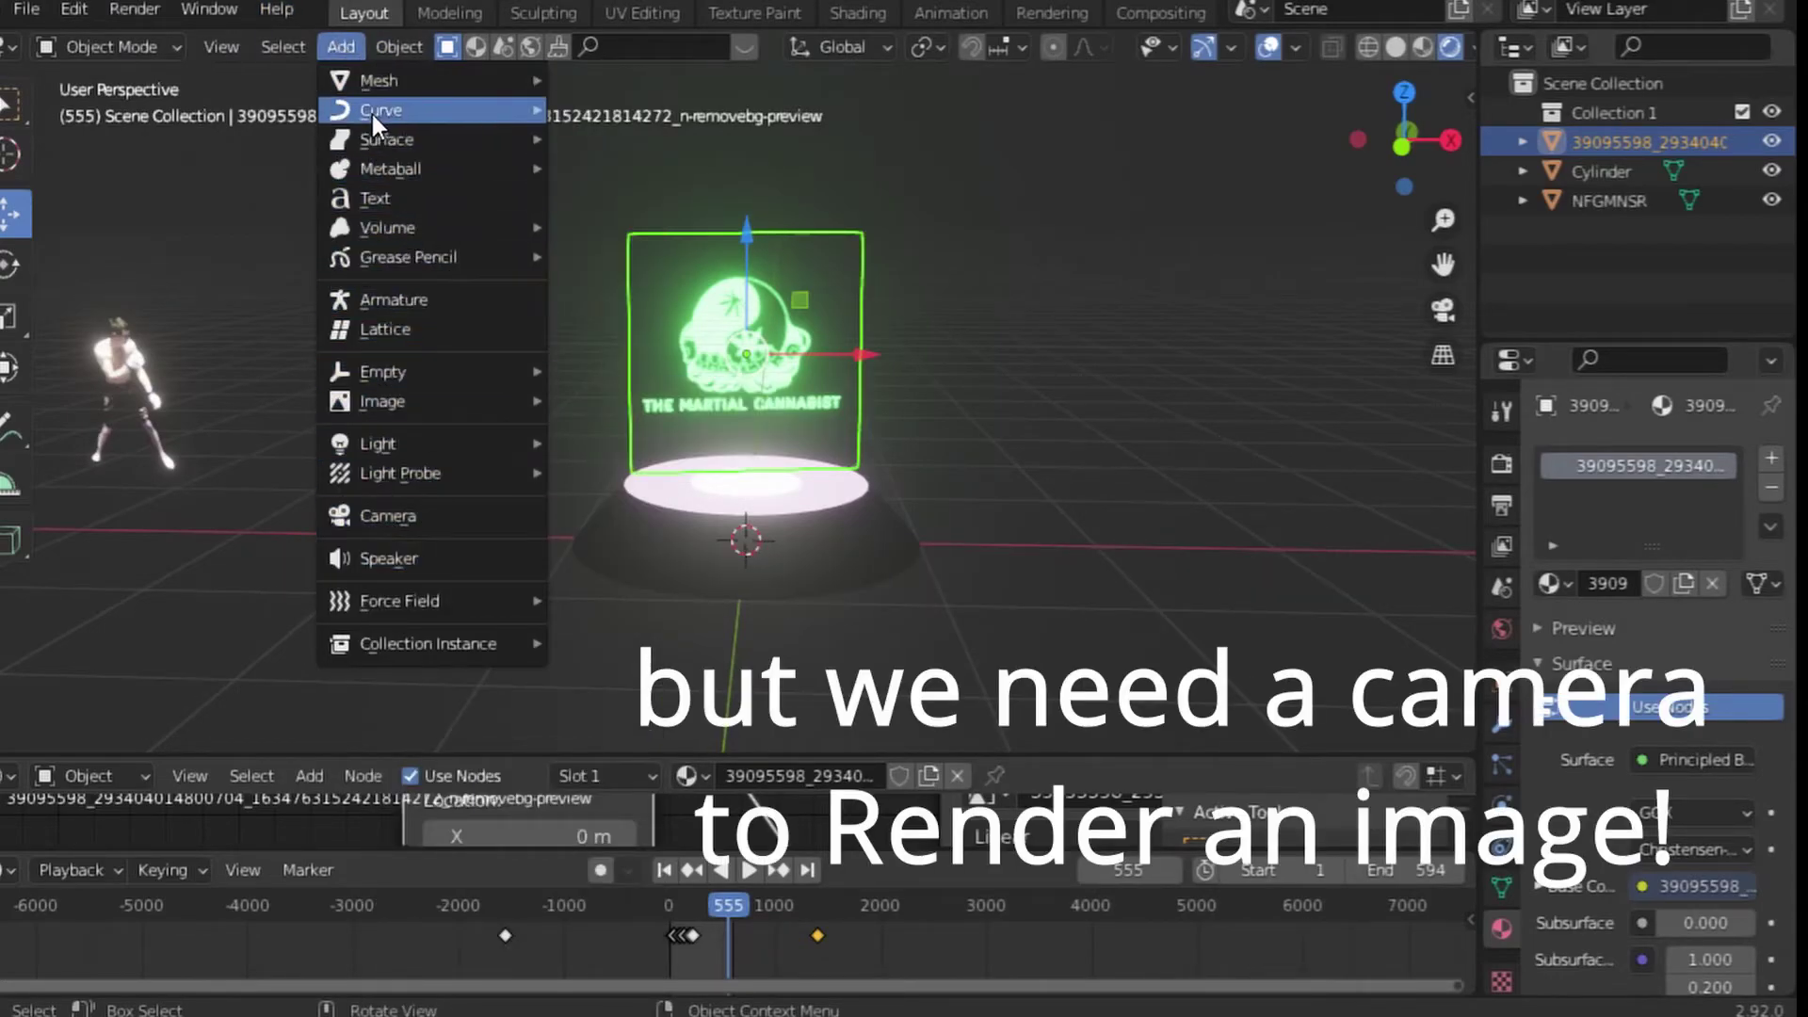
{"action": "left_click", "coordinate": [415, 512]}
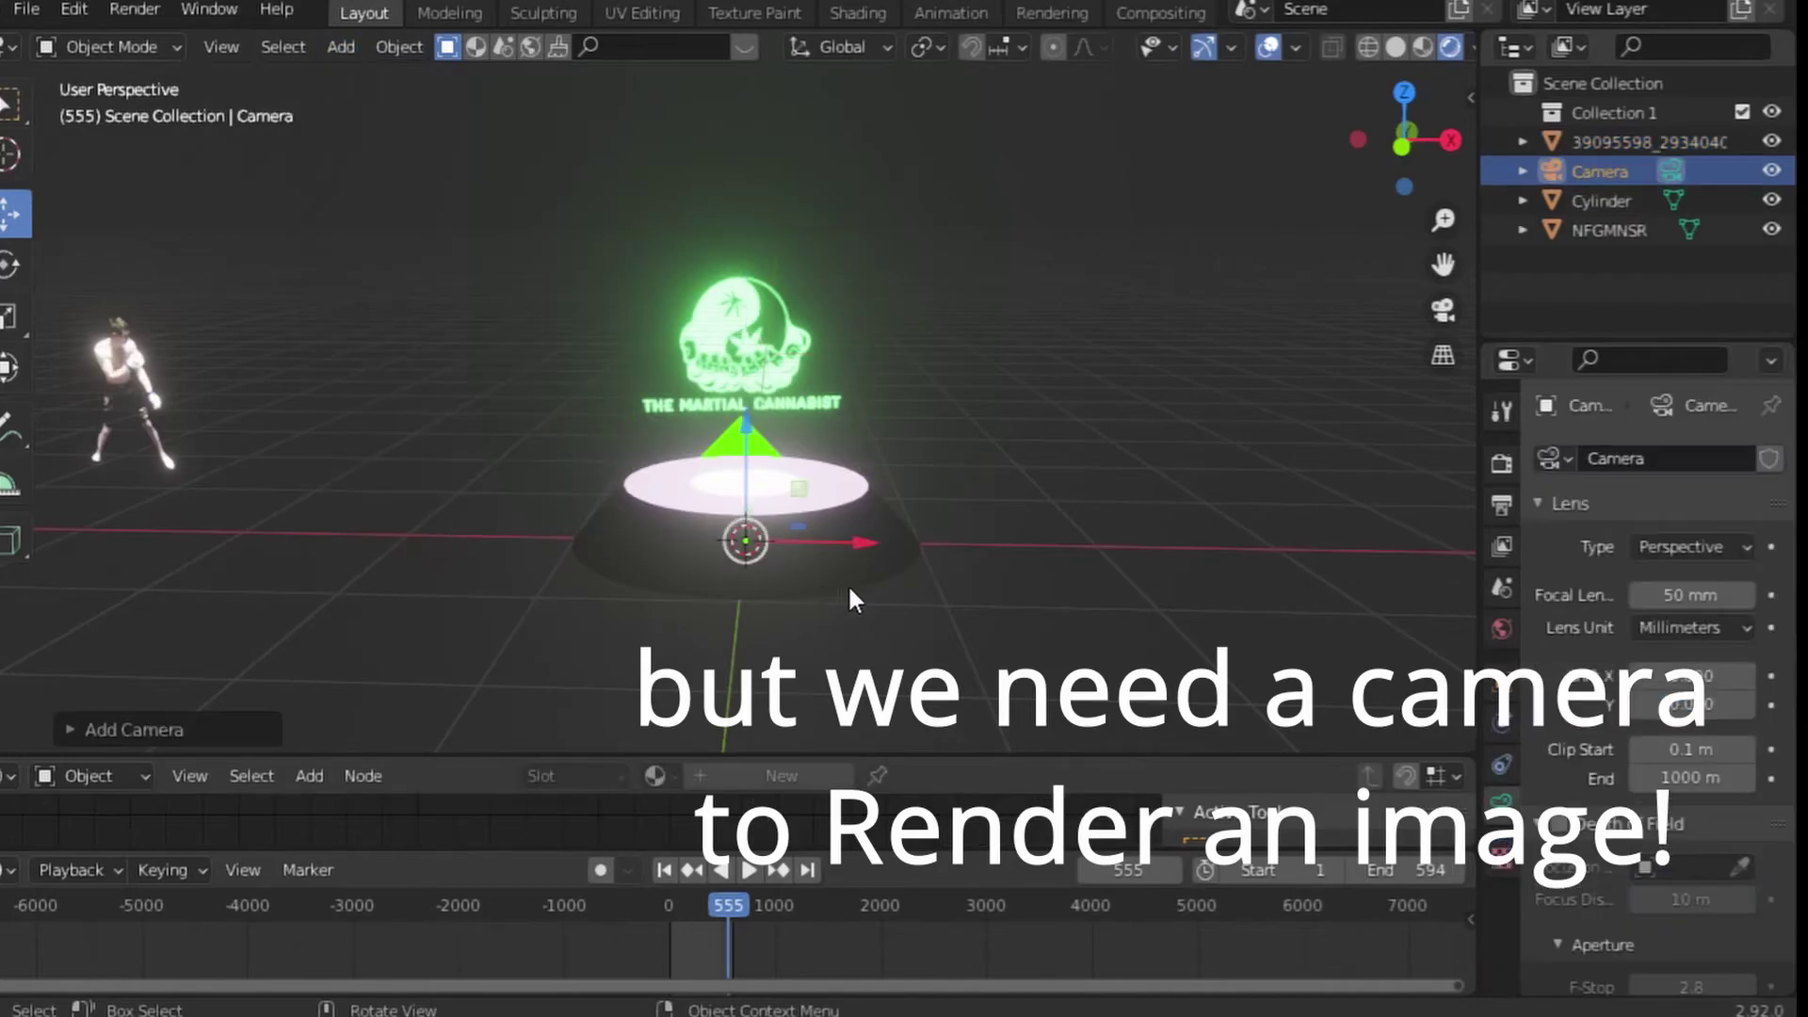
{"action": "scroll", "coordinate": [828, 534], "scroll_direction": "down", "scroll_amount": 2}
{"action": "key", "text": "g"}
{"action": "left_click", "coordinate": [524, 383]}
{"action": "key", "text": "ctrl+alt+KP_0"}
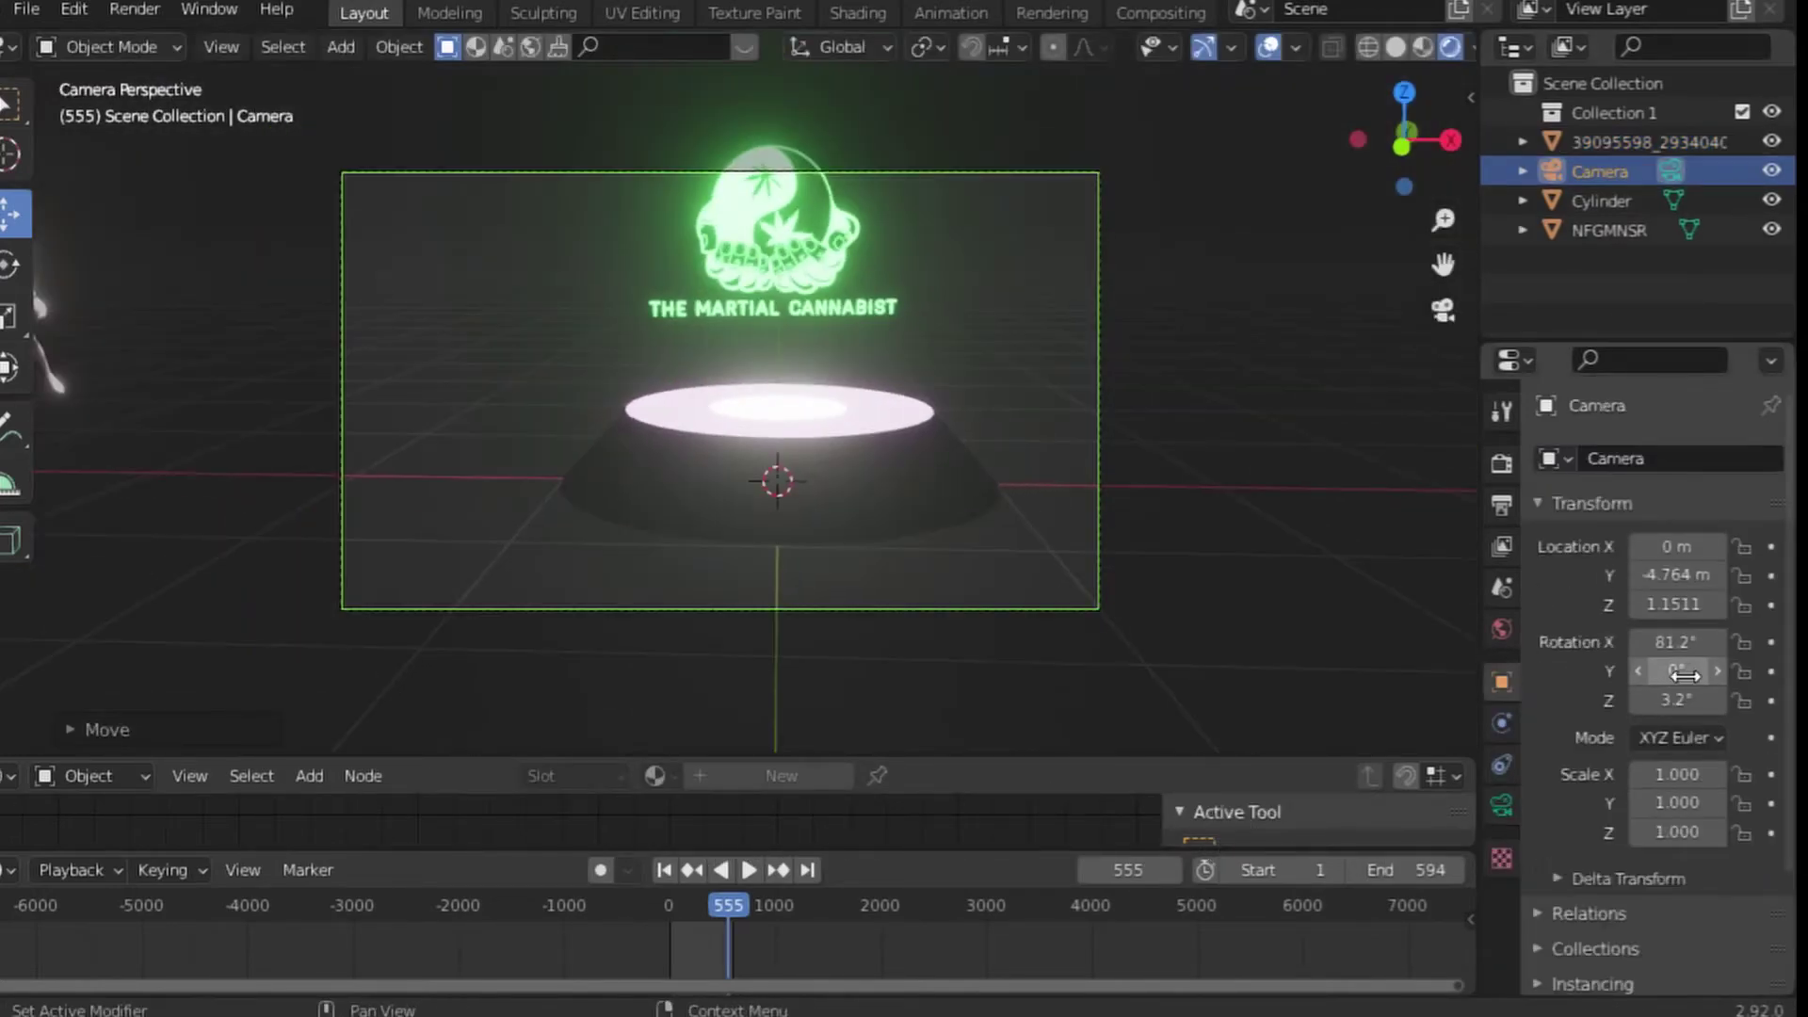
Place the camera at Y -6.064 m, Z 1.2511 with 85.7° X rotation and preview playback
{"action": "middle_click_drag", "start_coordinate": [753, 424], "coordinate": [716, 395]}
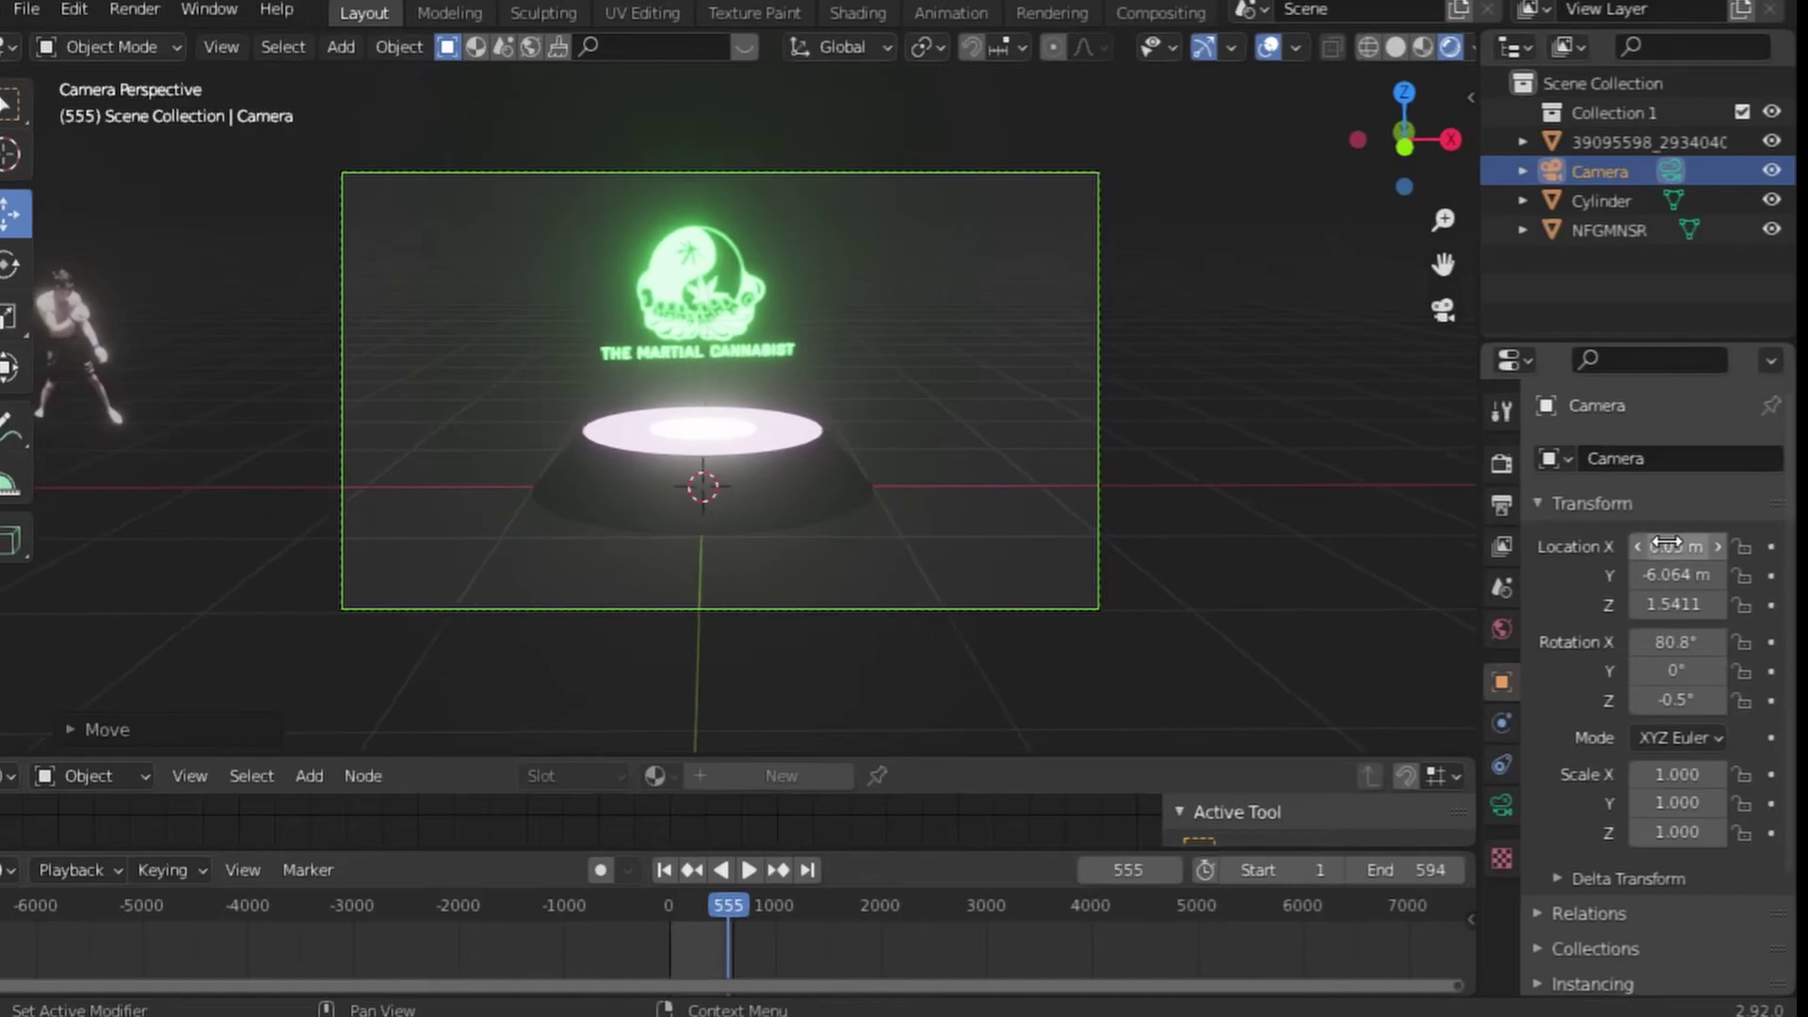
{"action": "left_click_drag", "start_coordinate": [1682, 641], "coordinate": [1704, 640]}
{"action": "key", "text": "shift+Left"}
{"action": "key", "text": "space"}
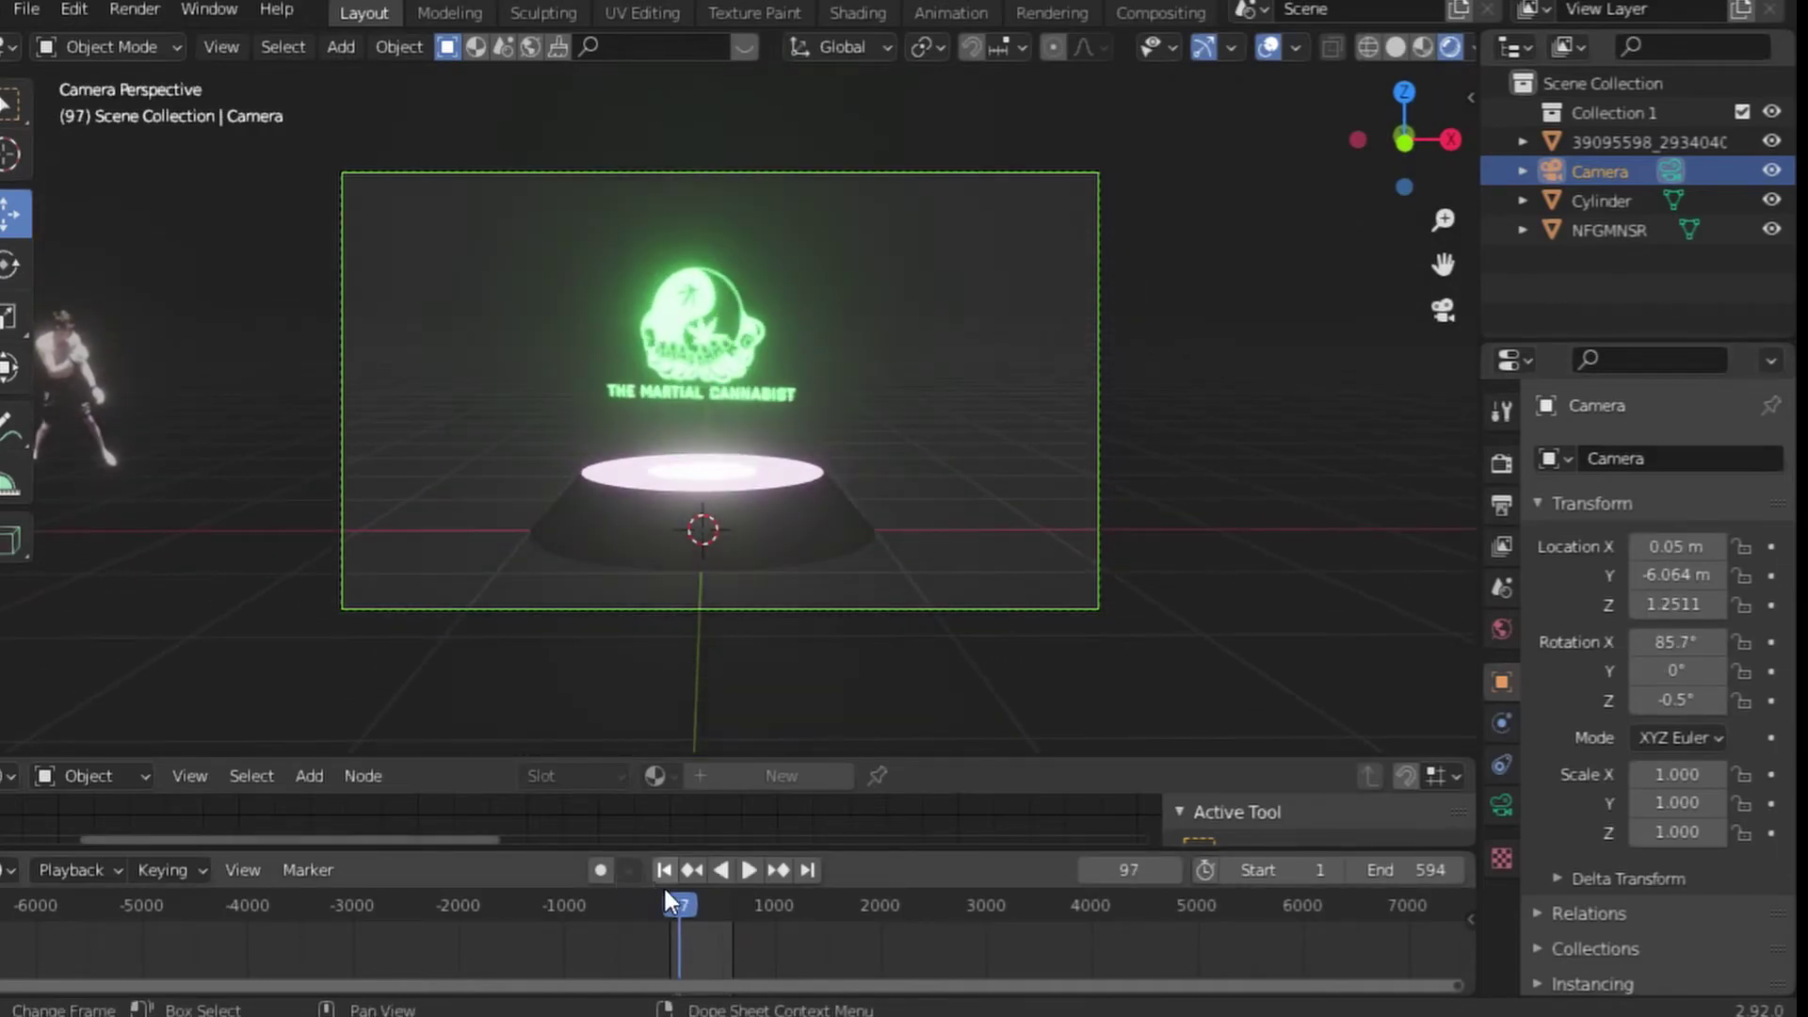
{"action": "left_click", "coordinate": [744, 911]}
{"action": "key", "text": "space"}
{"action": "left_click", "coordinate": [134, 9]}
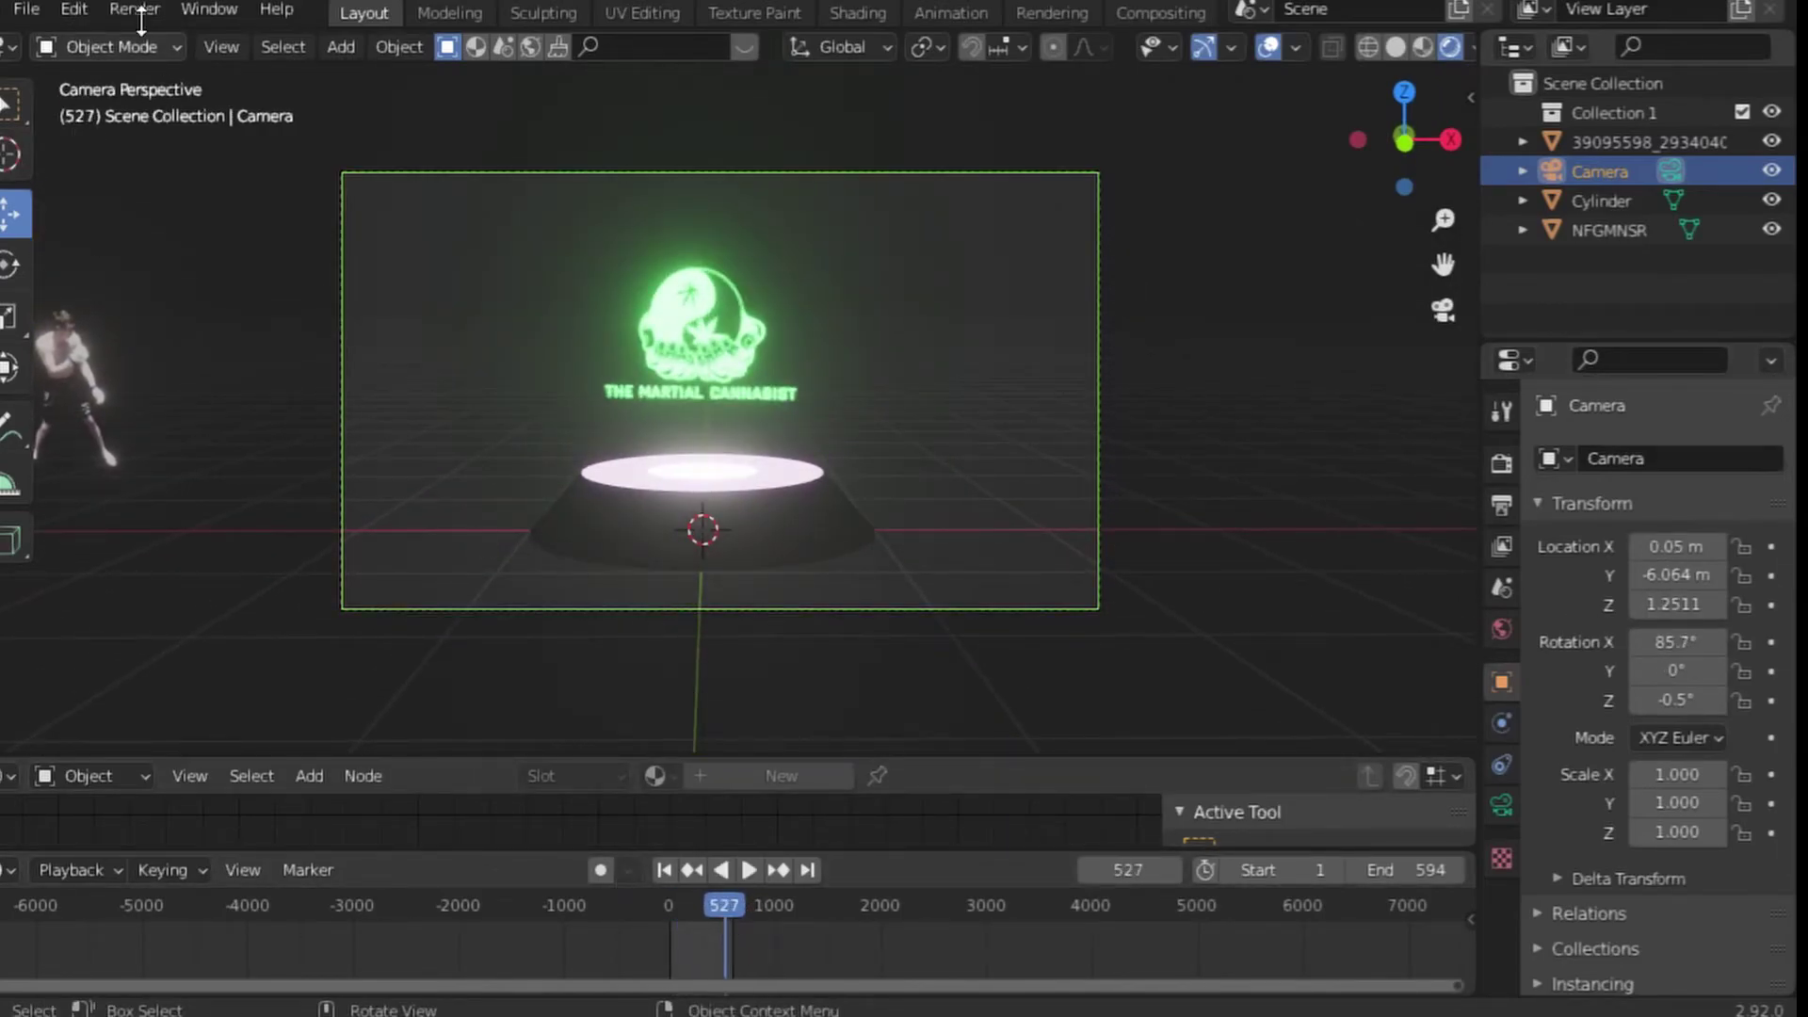
Render a test image, compare Bloom on and off, and raise the Bloom threshold to 2.578
{"action": "left_click", "coordinate": [177, 33]}
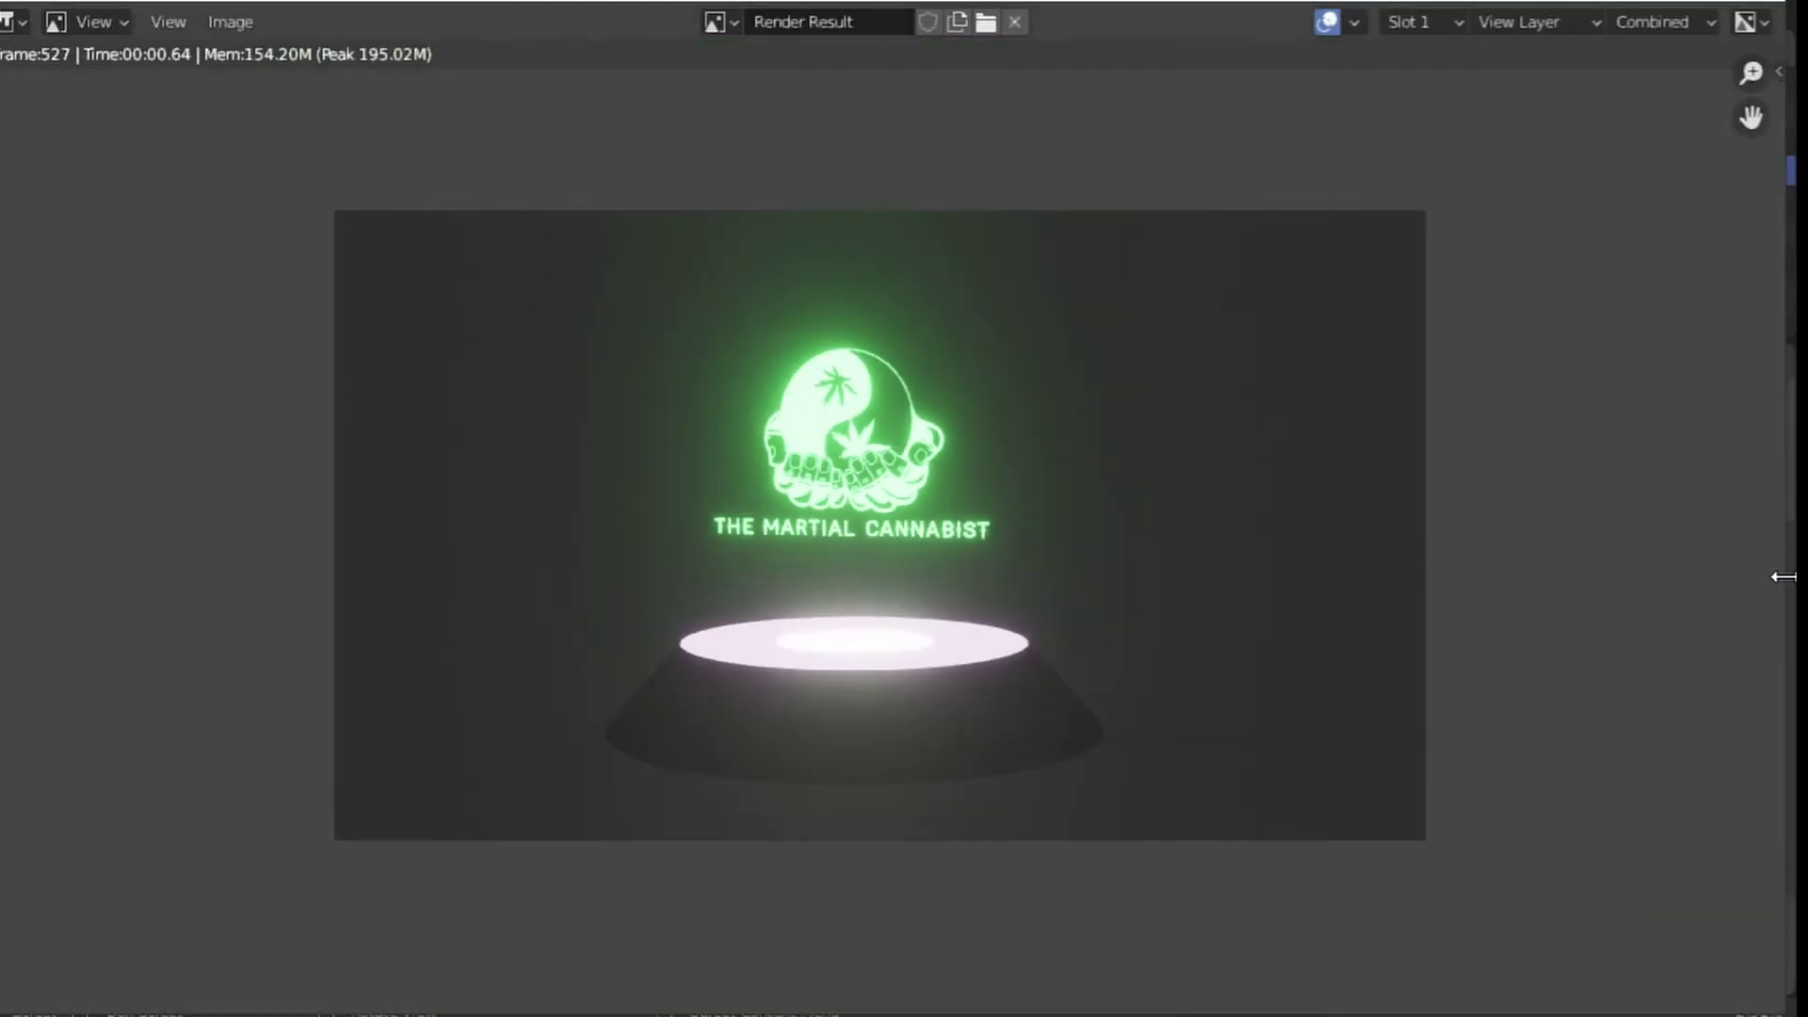
{"action": "key", "text": "Escape"}
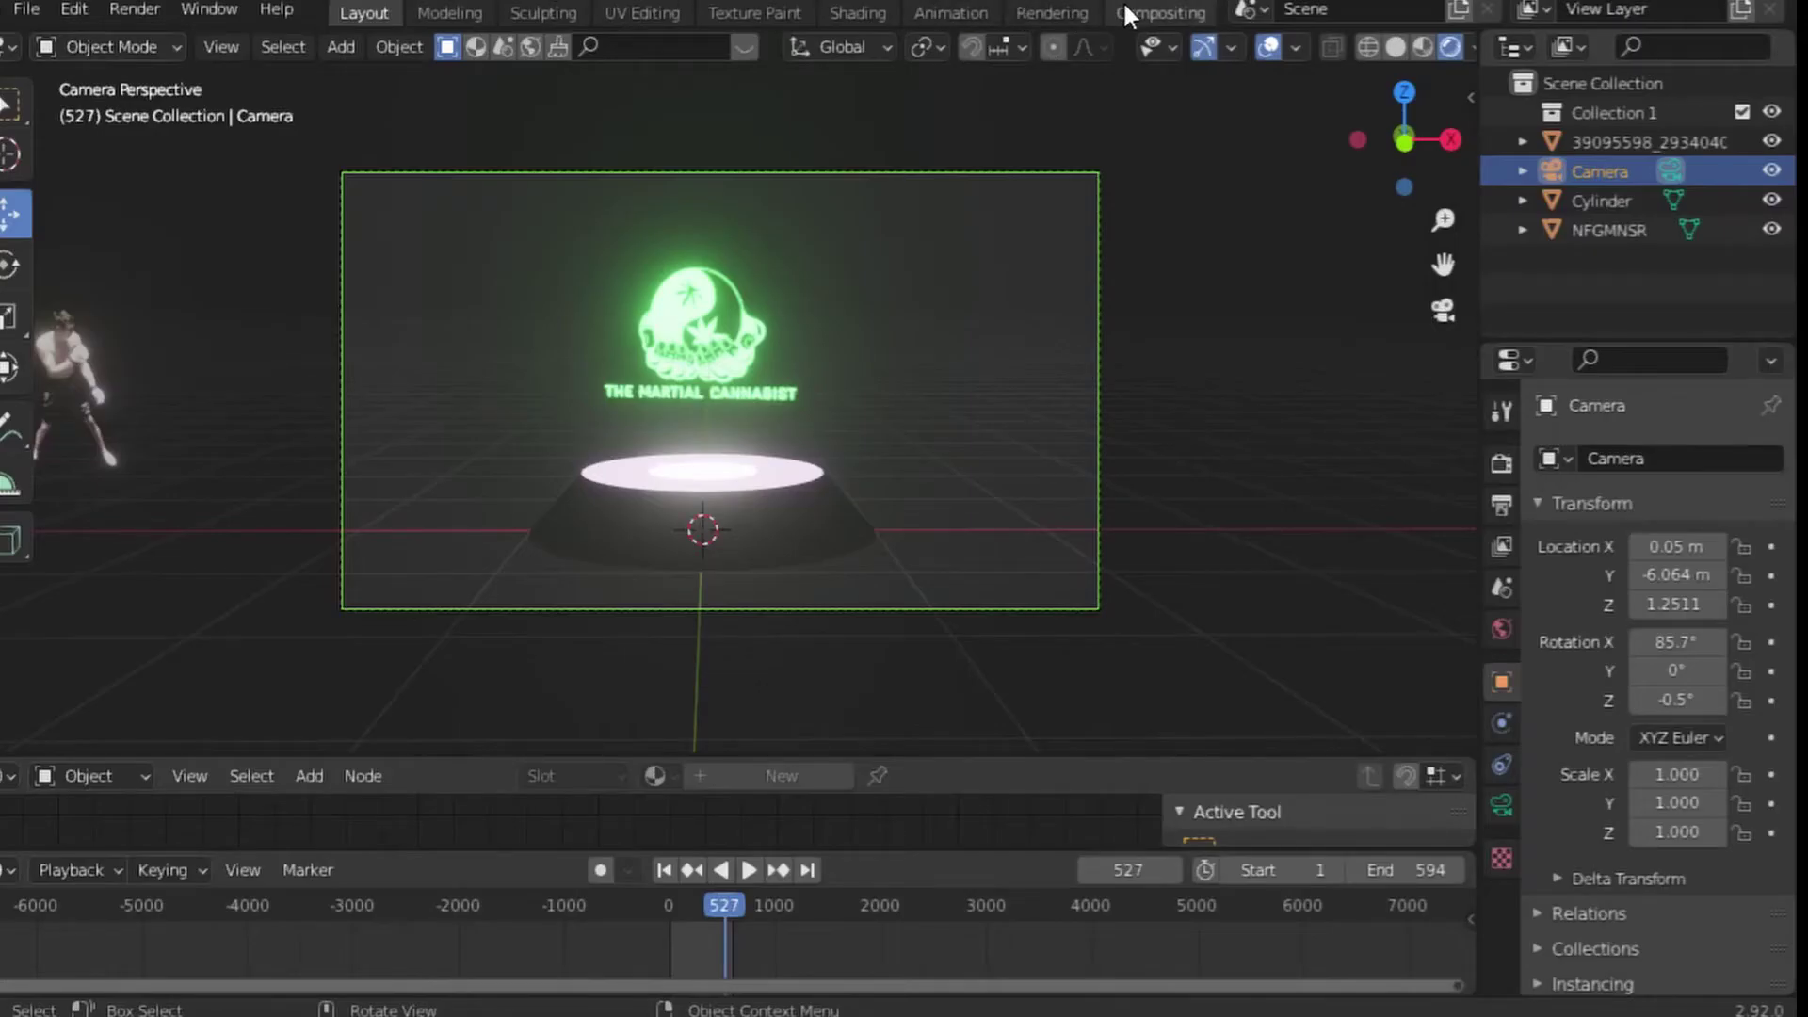
{"action": "left_click", "coordinate": [1502, 546]}
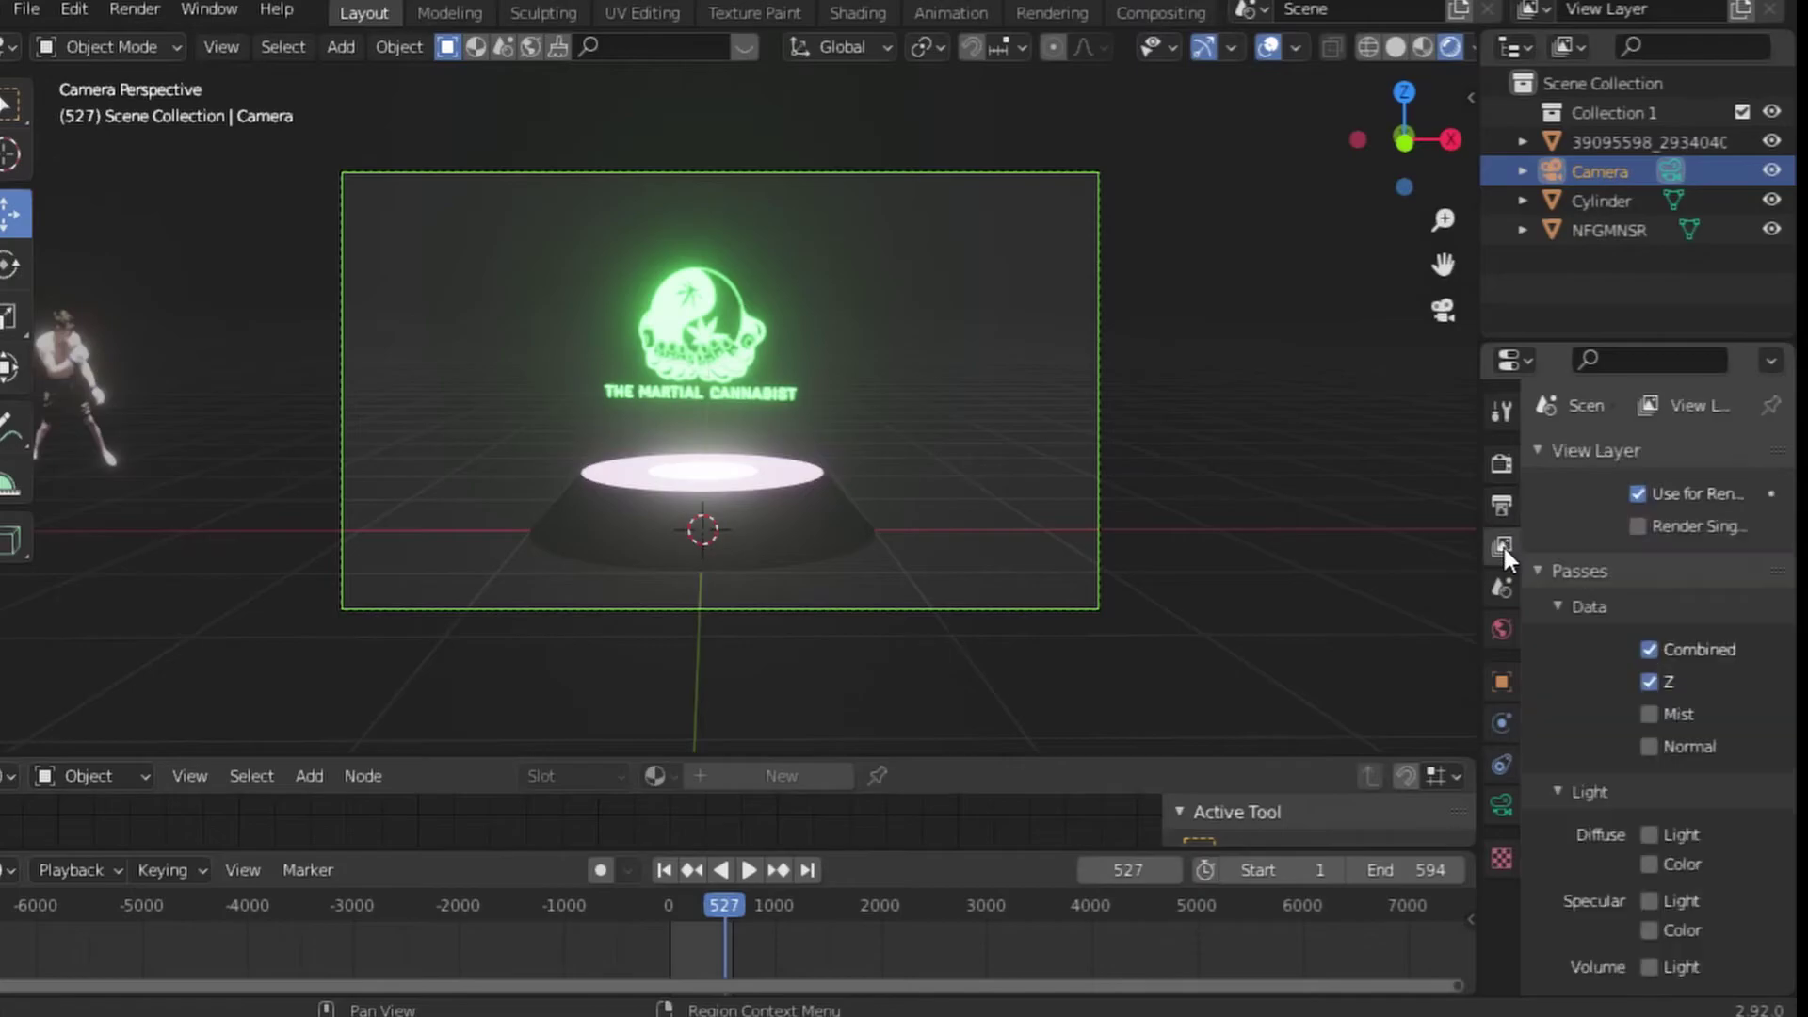
{"action": "left_click", "coordinate": [1501, 464]}
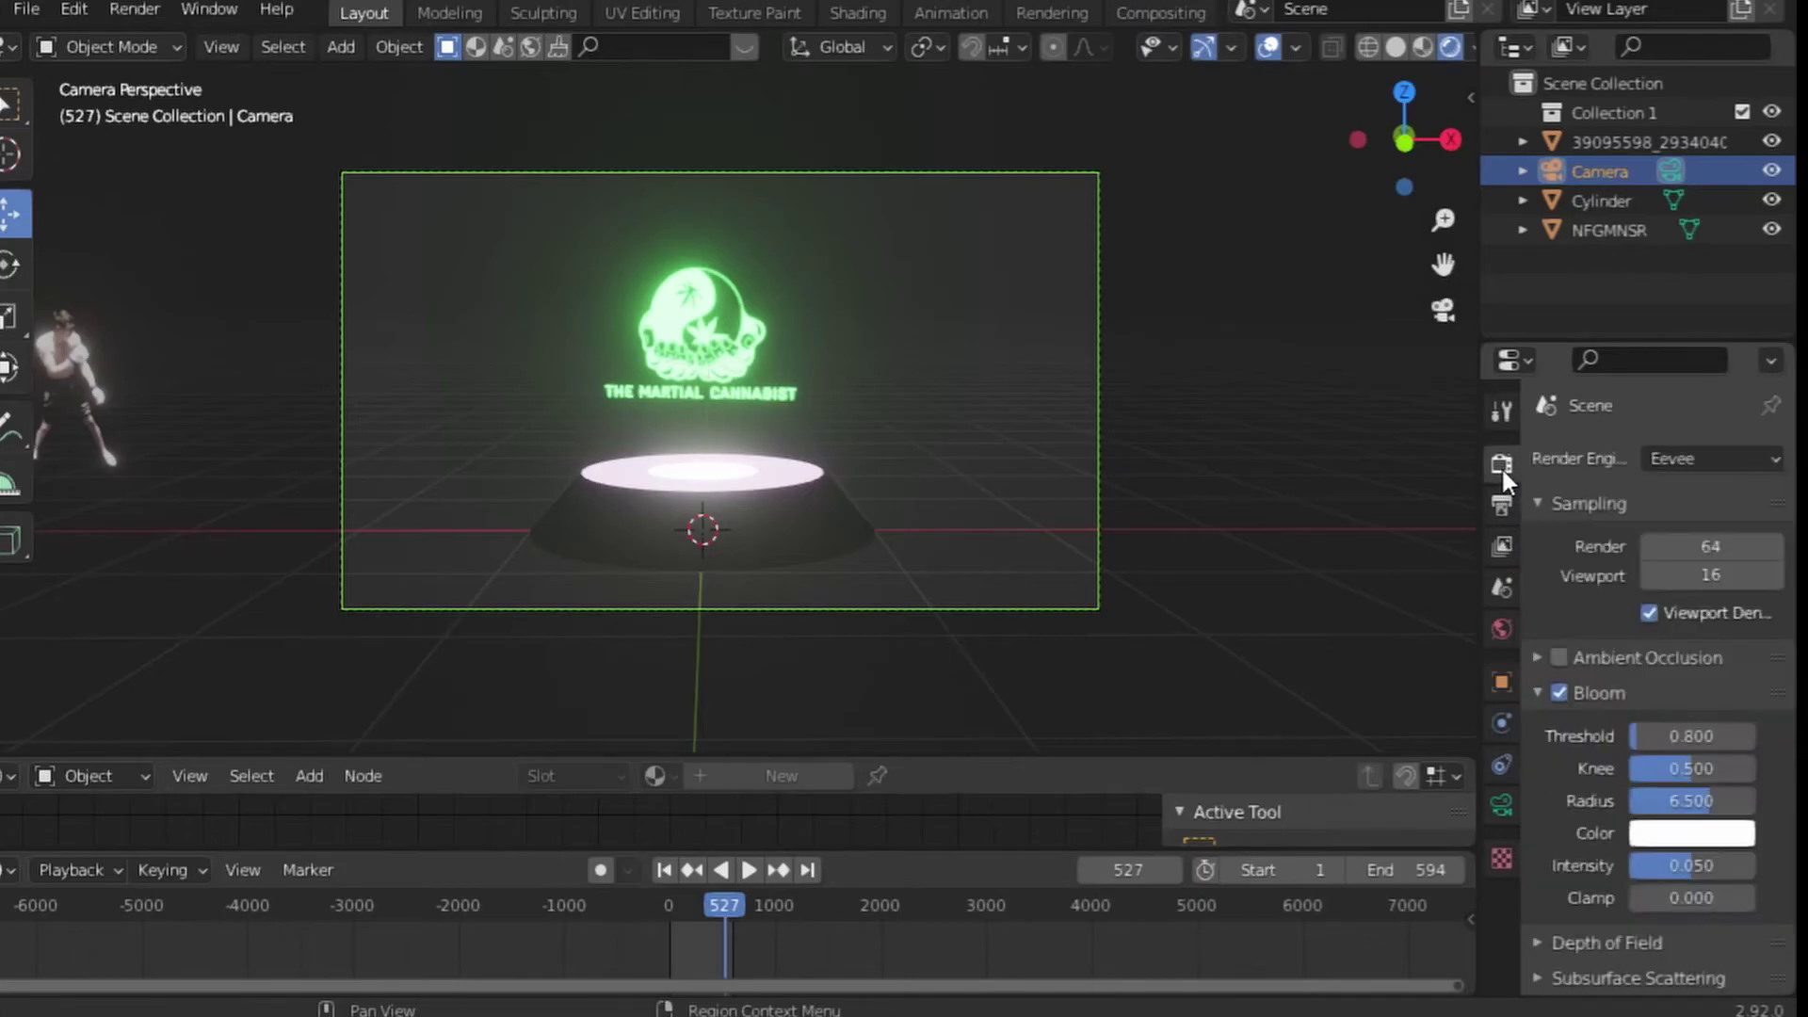
{"action": "left_click", "coordinate": [1554, 695]}
{"action": "left_click", "coordinate": [1555, 695]}
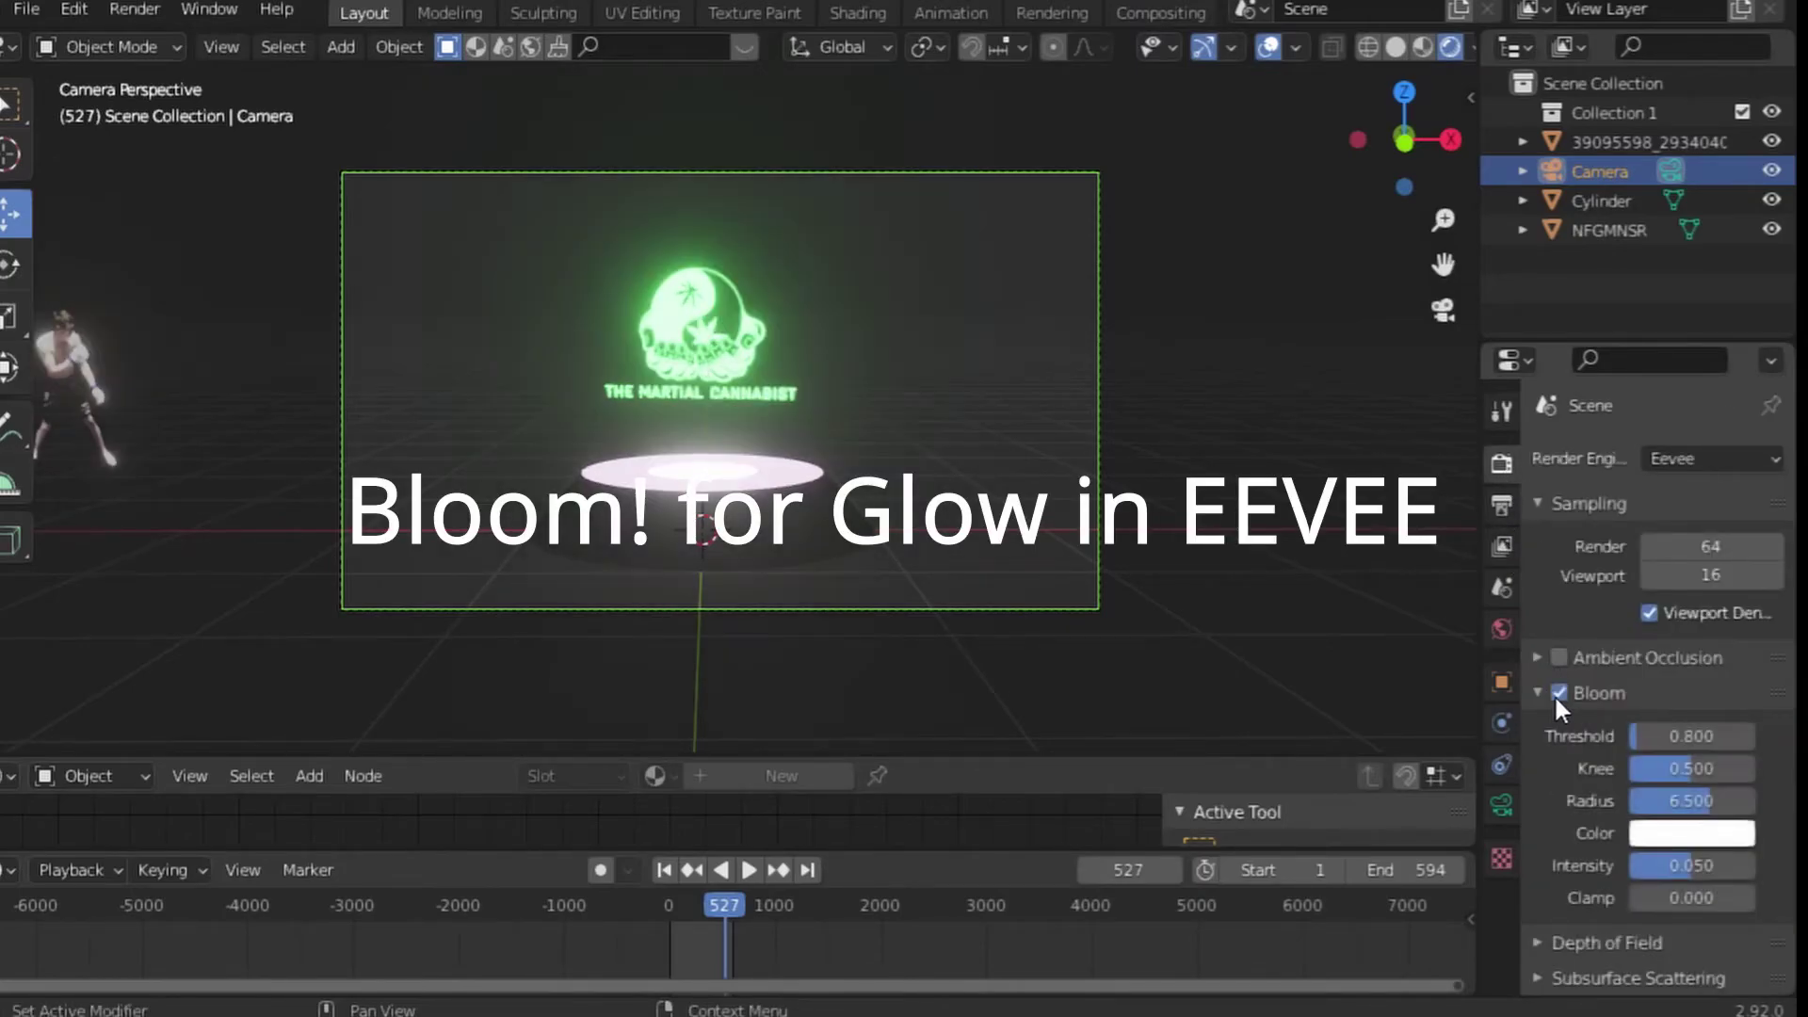
{"action": "left_click", "coordinate": [1554, 693]}
{"action": "left_click_drag", "start_coordinate": [1642, 733], "coordinate": [1695, 732]}
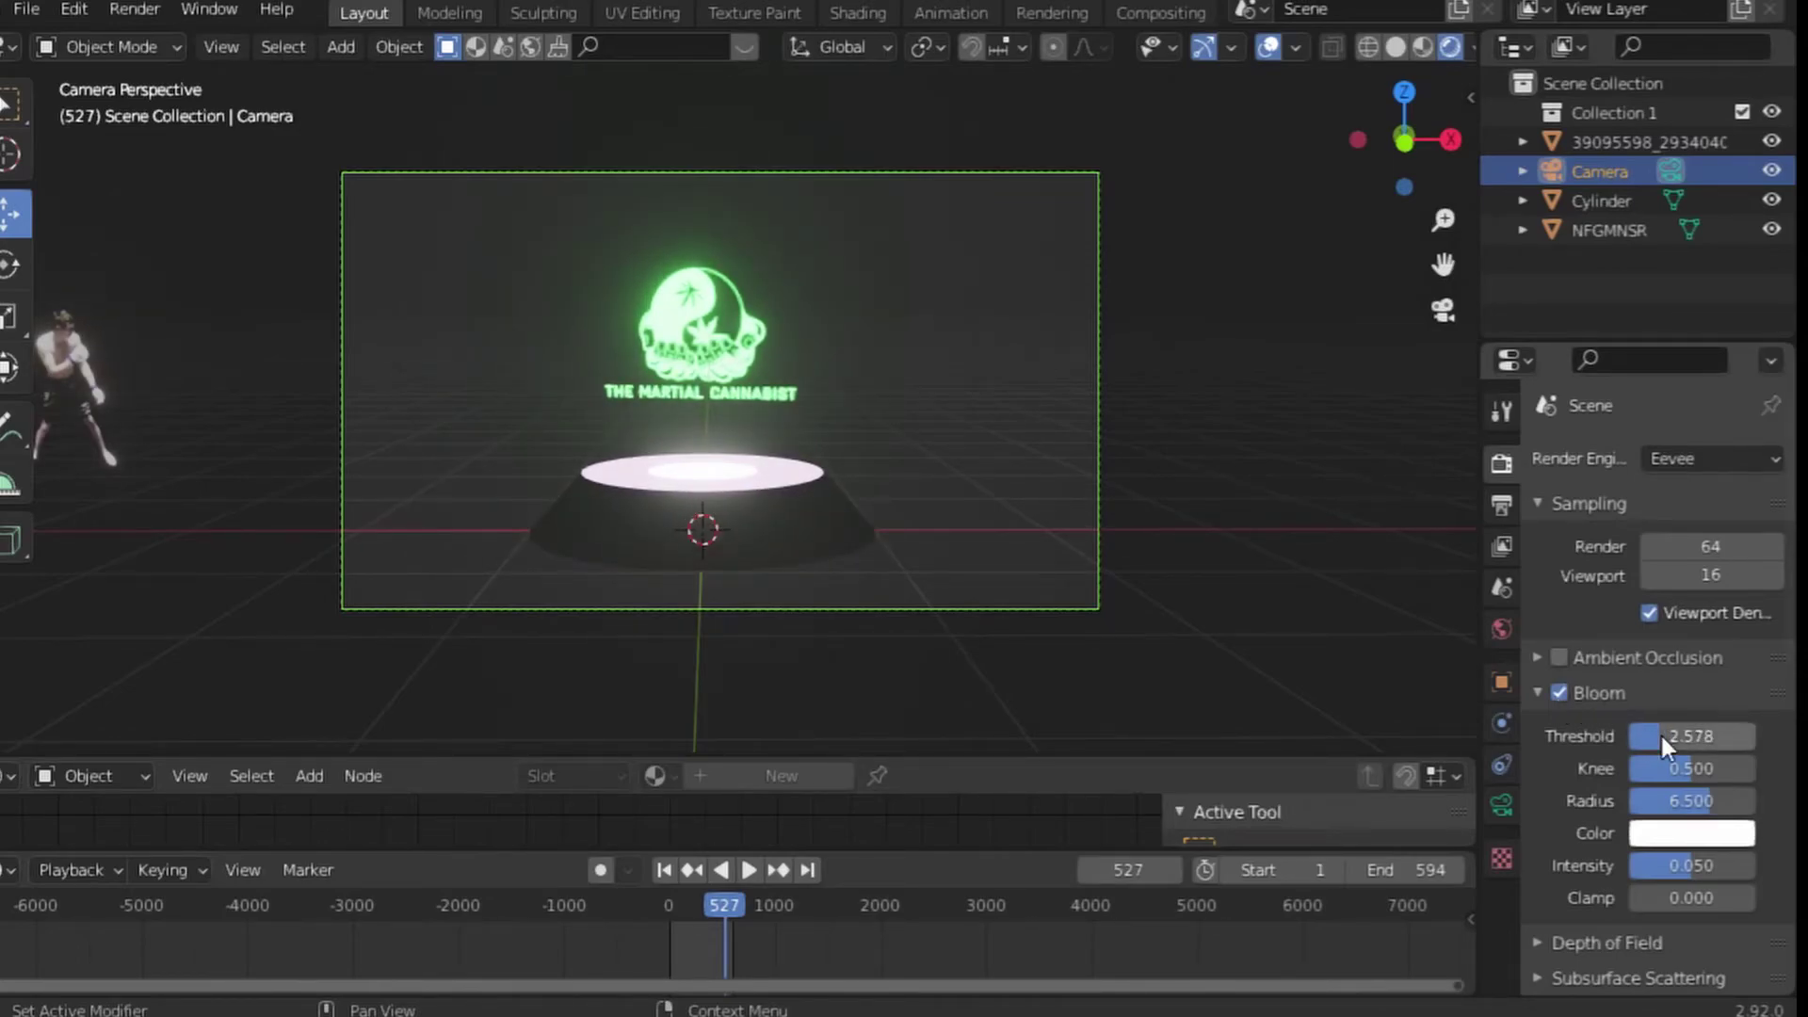
Set the Filmic look to Very High Contrast with -0.784 exposure and adjust the gamma
{"action": "scroll", "coordinate": [1621, 680], "scroll_direction": "down", "scroll_amount": 6}
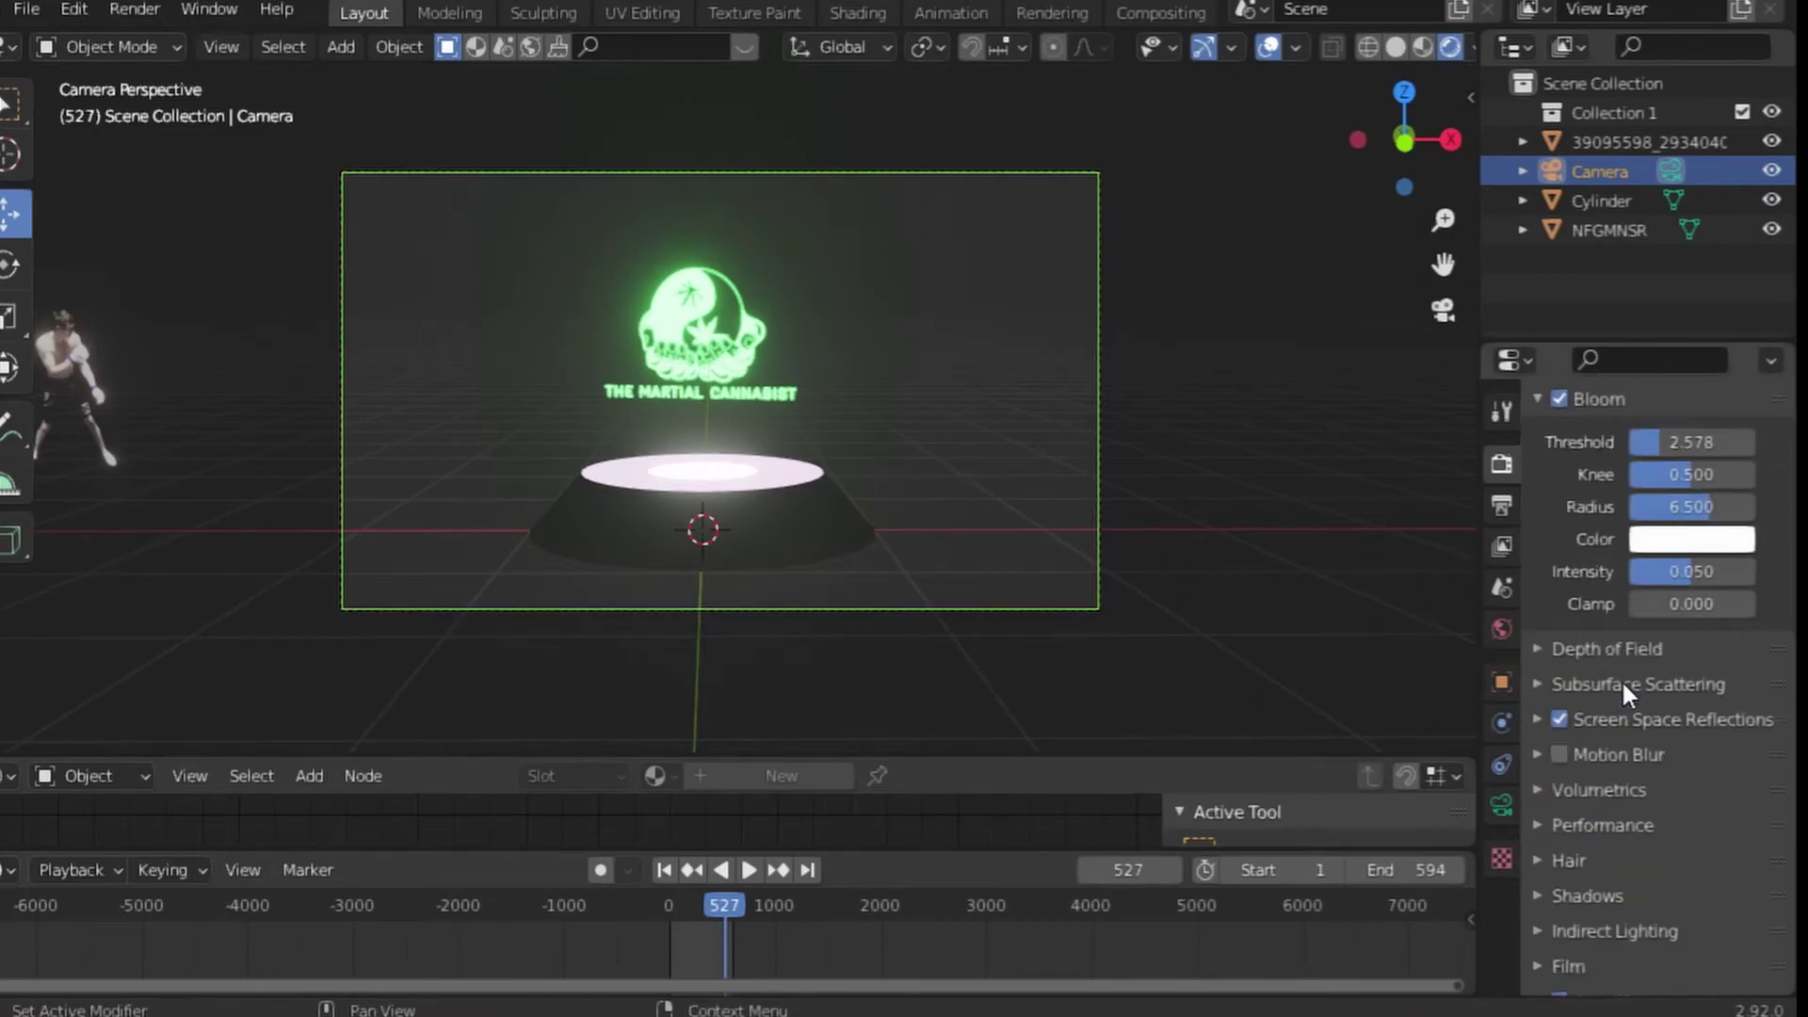
{"action": "scroll", "coordinate": [1622, 680], "scroll_direction": "down", "scroll_amount": 3}
{"action": "scroll", "coordinate": [1621, 679], "scroll_direction": "down", "scroll_amount": 3}
{"action": "scroll", "coordinate": [1622, 680], "scroll_direction": "up", "scroll_amount": 2}
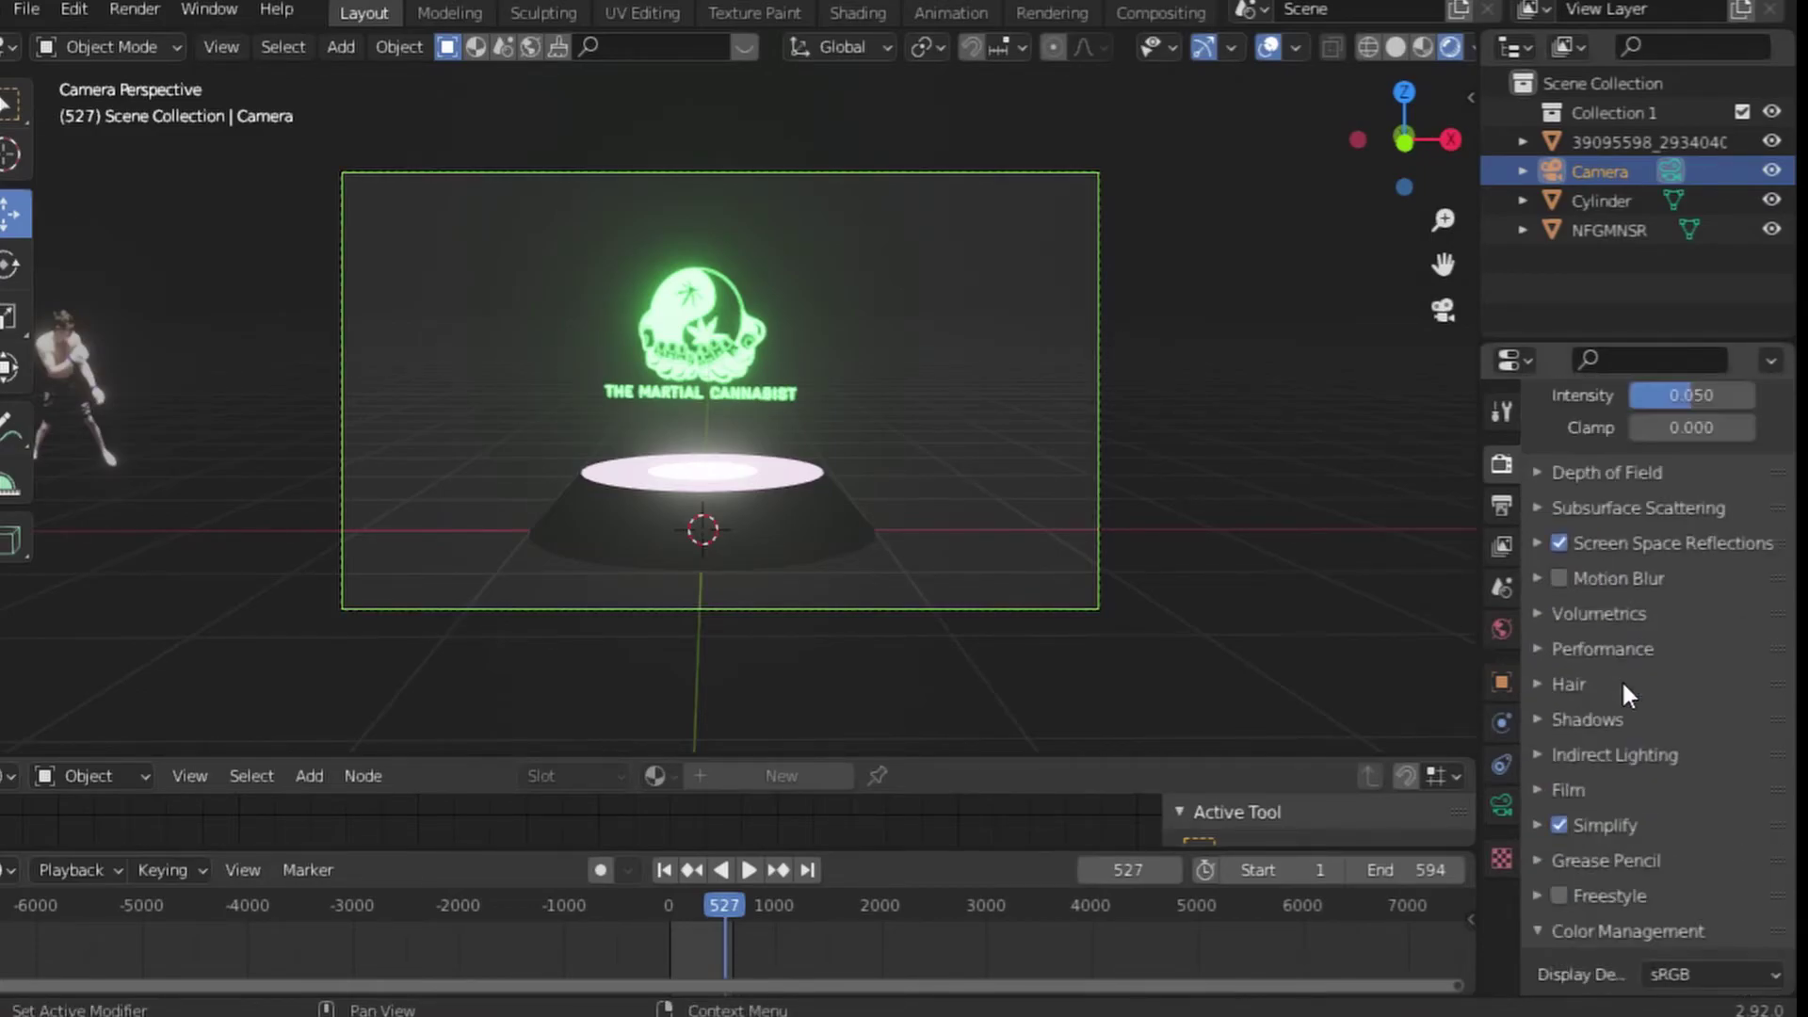
{"action": "scroll", "coordinate": [1622, 680], "scroll_direction": "down", "scroll_amount": 4}
{"action": "scroll", "coordinate": [1621, 680], "scroll_direction": "down", "scroll_amount": 1}
{"action": "left_click", "coordinate": [1696, 828]}
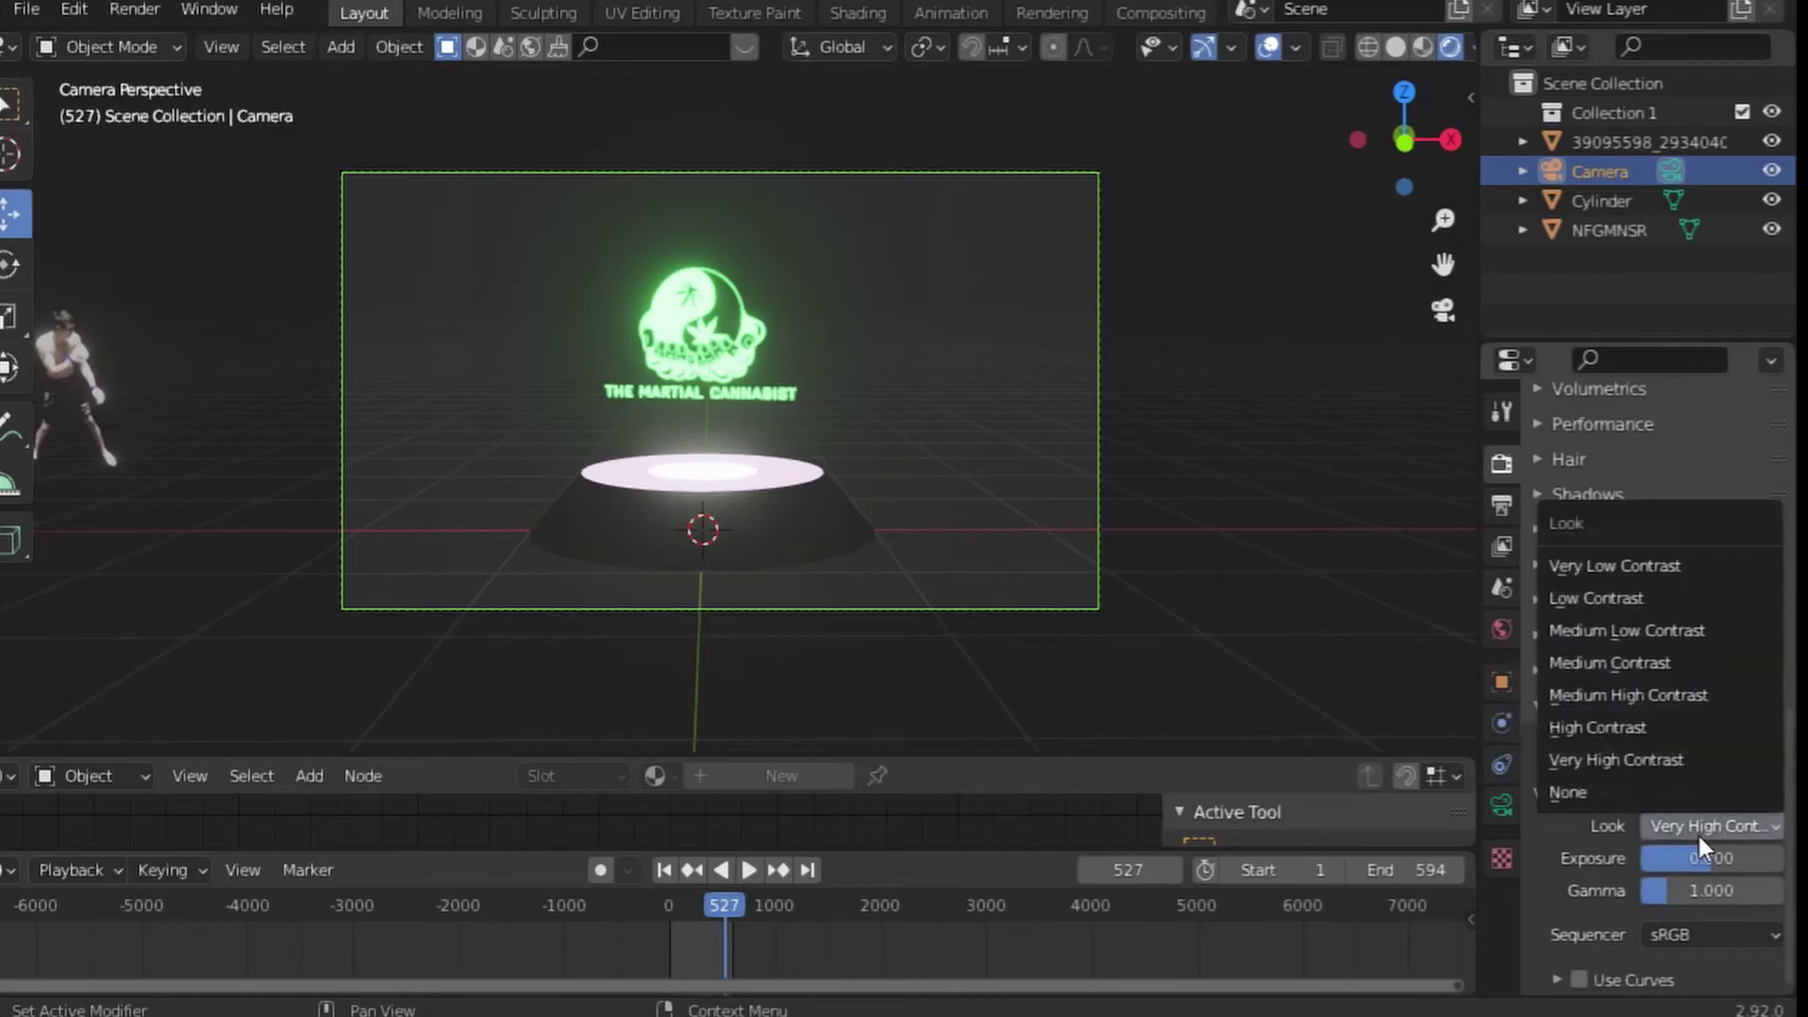
{"action": "left_click", "coordinate": [1652, 760]}
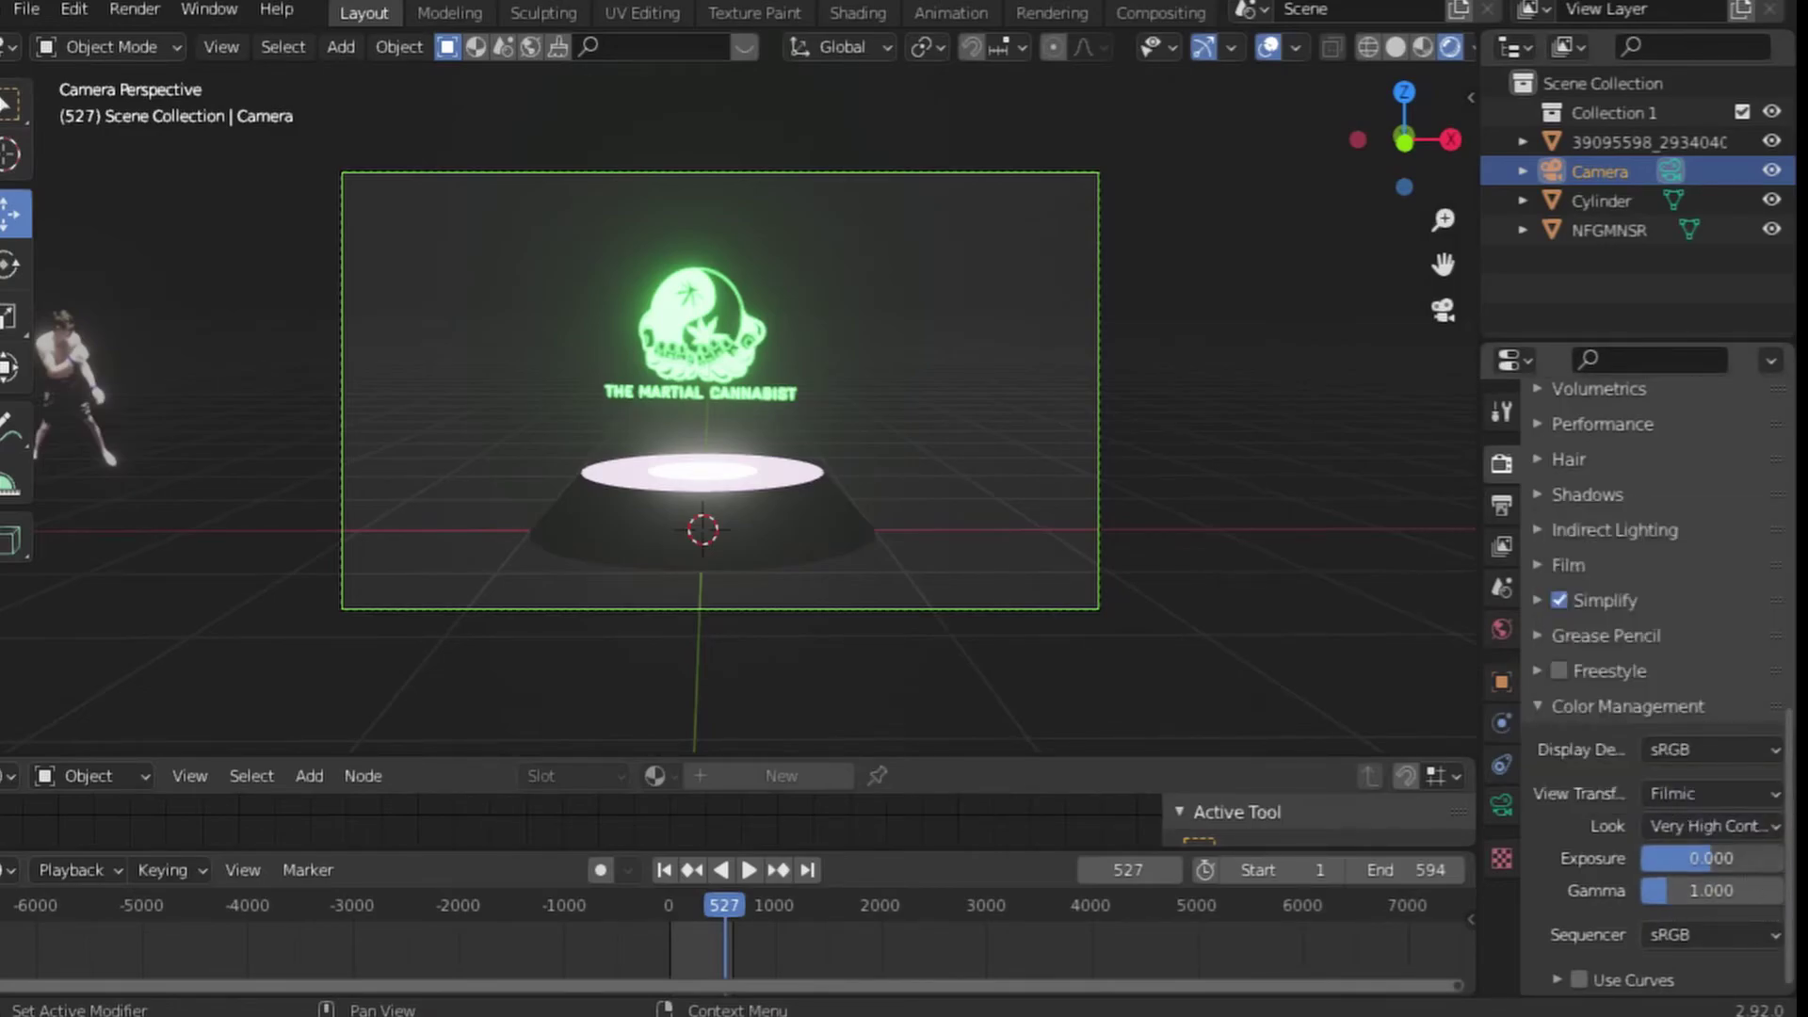
{"action": "left_click_drag", "start_coordinate": [1711, 857], "coordinate": [1685, 857]}
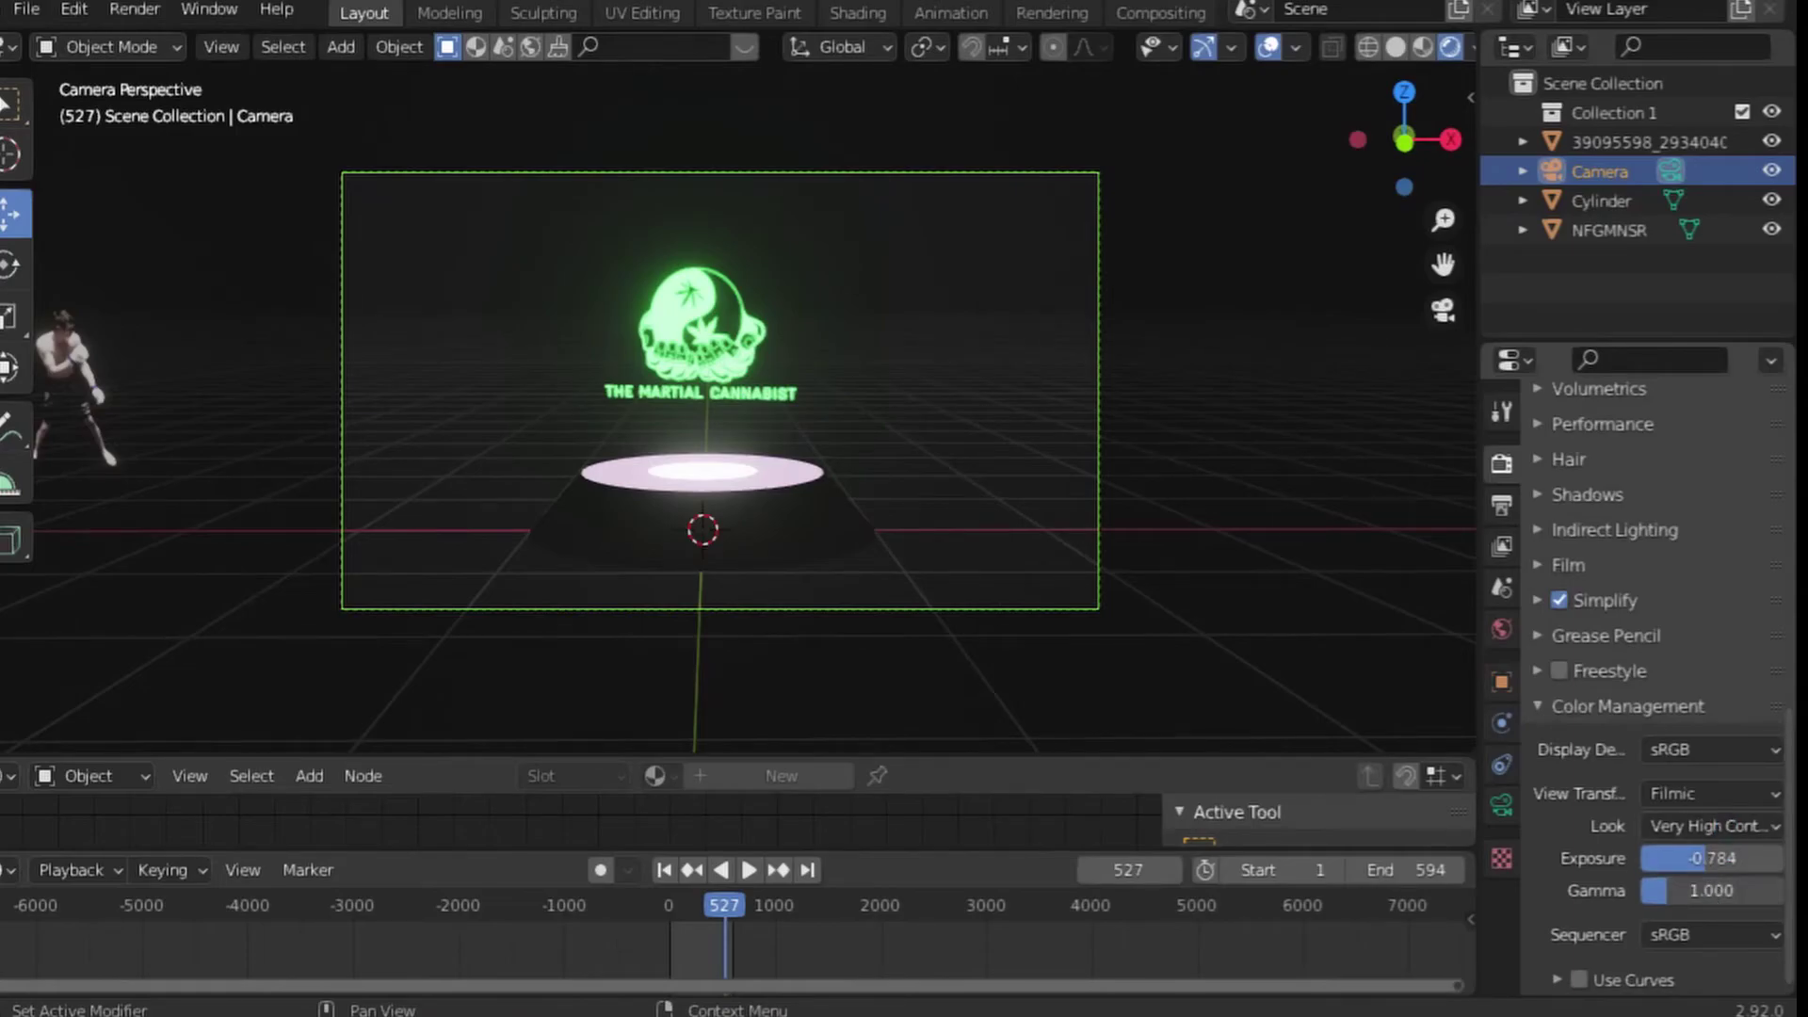
{"action": "mouse_move", "coordinate": [1711, 890]}
{"action": "left_mouse_down"}
{"action": "mouse_move", "coordinate": [1732, 890]}
{"action": "mouse_move", "coordinate": [1685, 890]}
{"action": "left_mouse_up"}
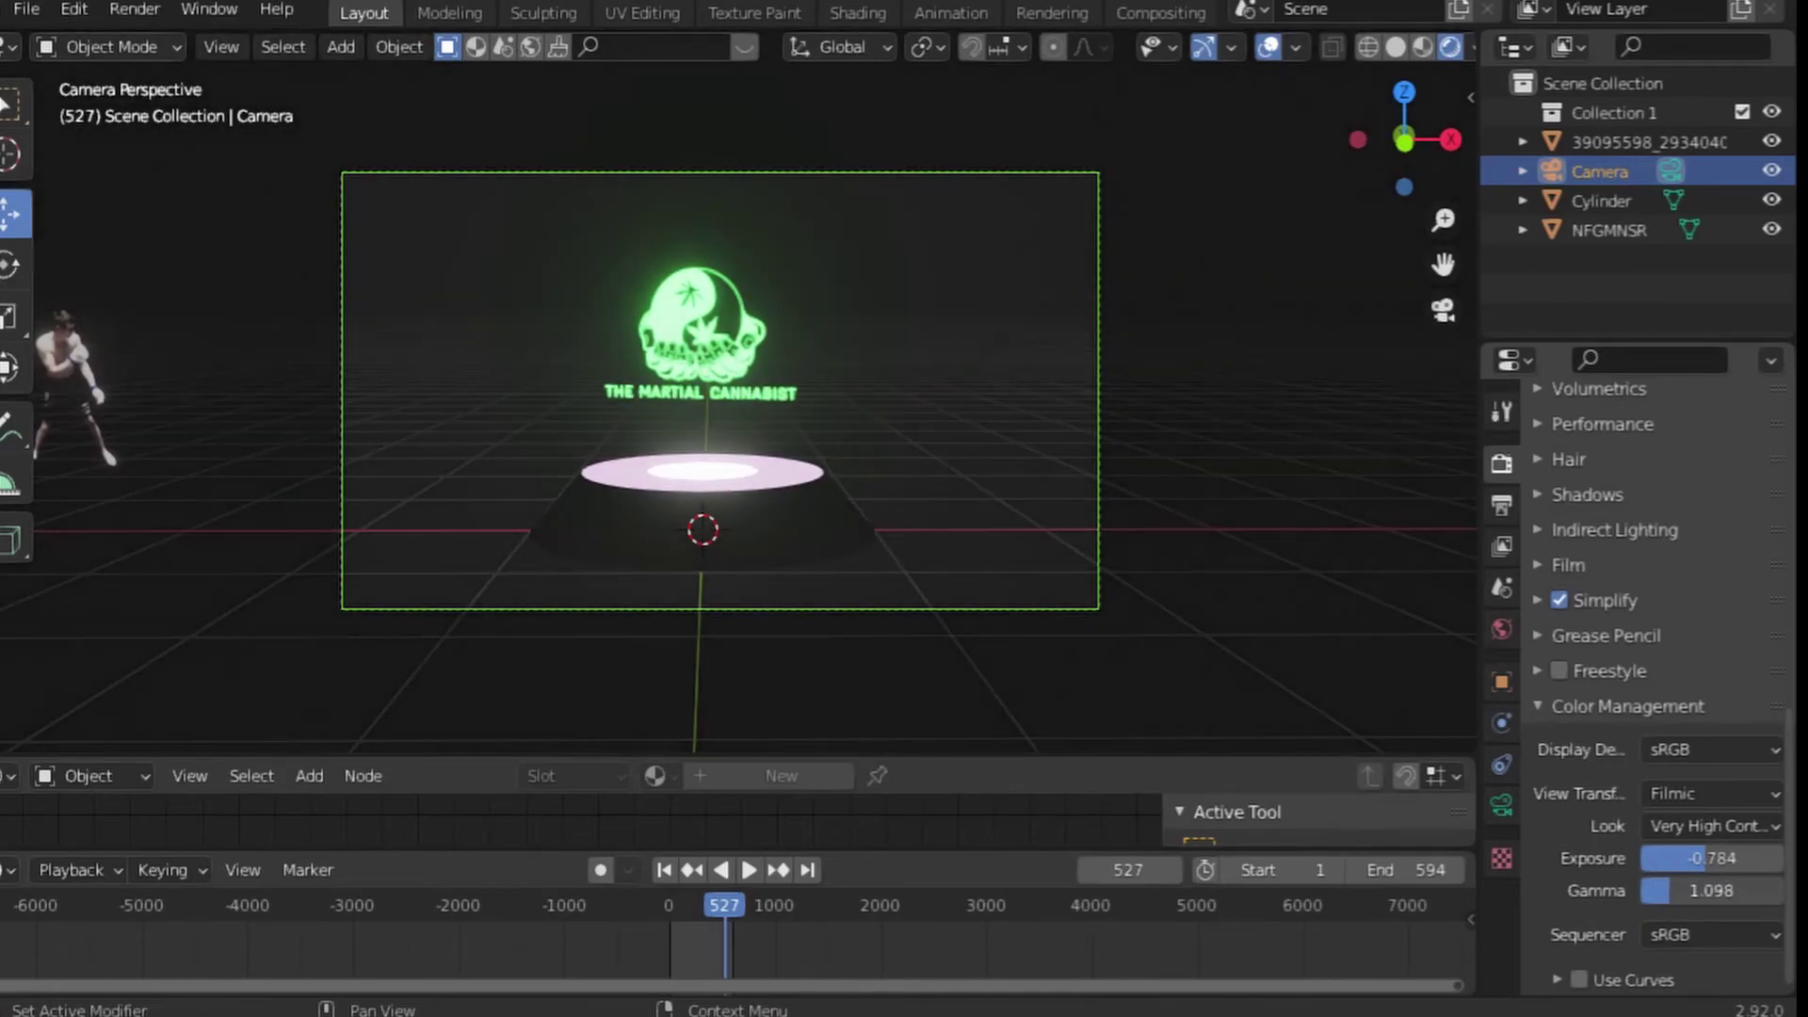
Preview the new look in playback, deselect the camera, and render a test still of frame 554
{"action": "key", "text": "space"}
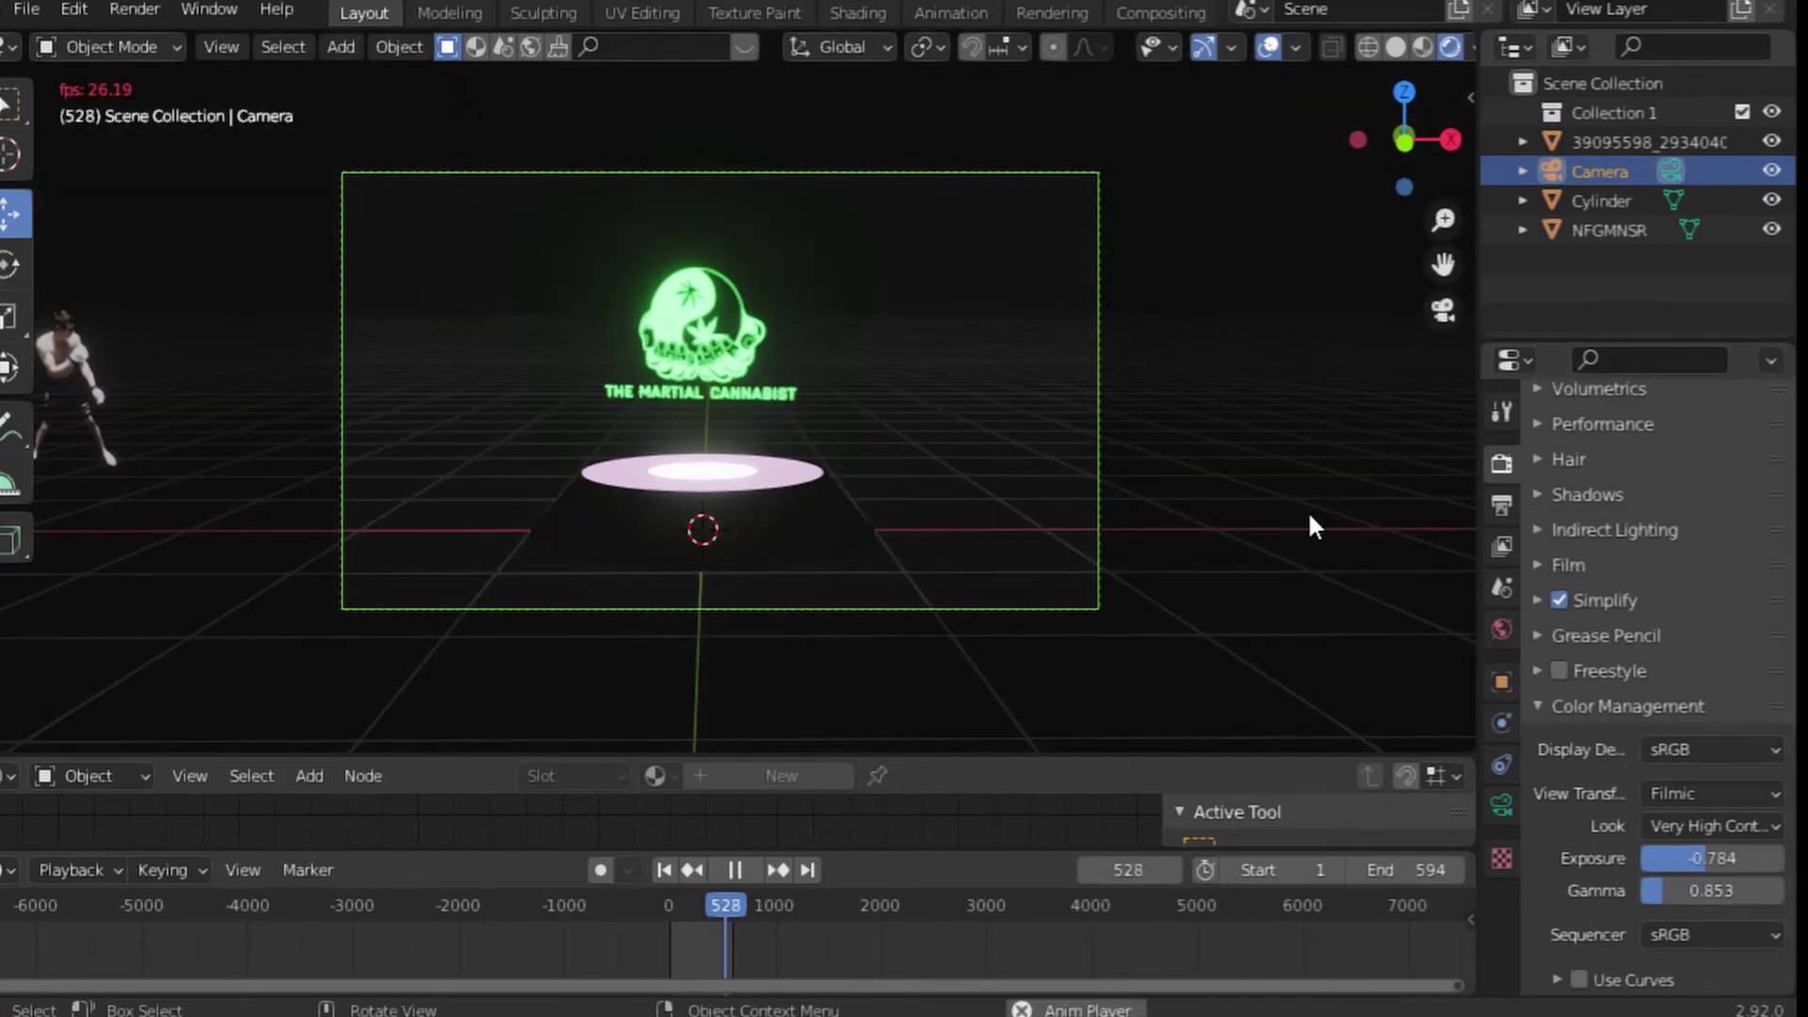
{"action": "key", "text": "space"}
{"action": "left_click", "coordinate": [494, 322]}
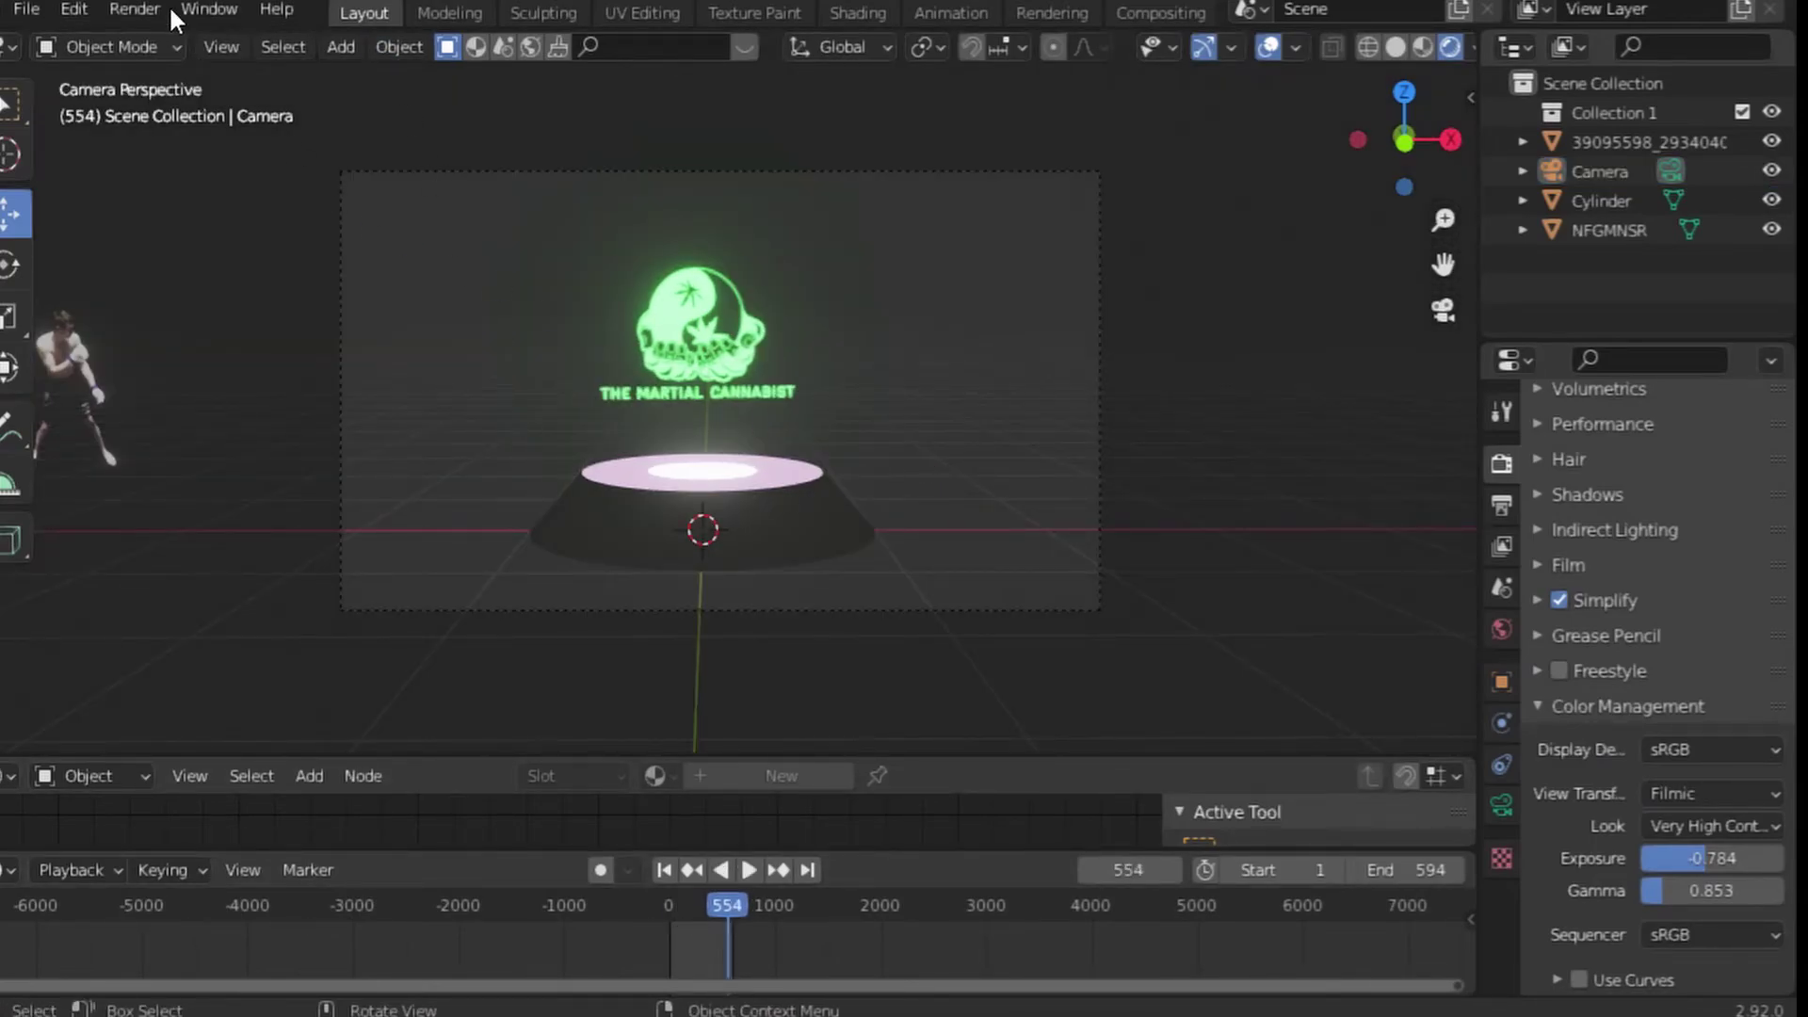
{"action": "left_click", "coordinate": [135, 10]}
{"action": "left_click", "coordinate": [194, 38]}
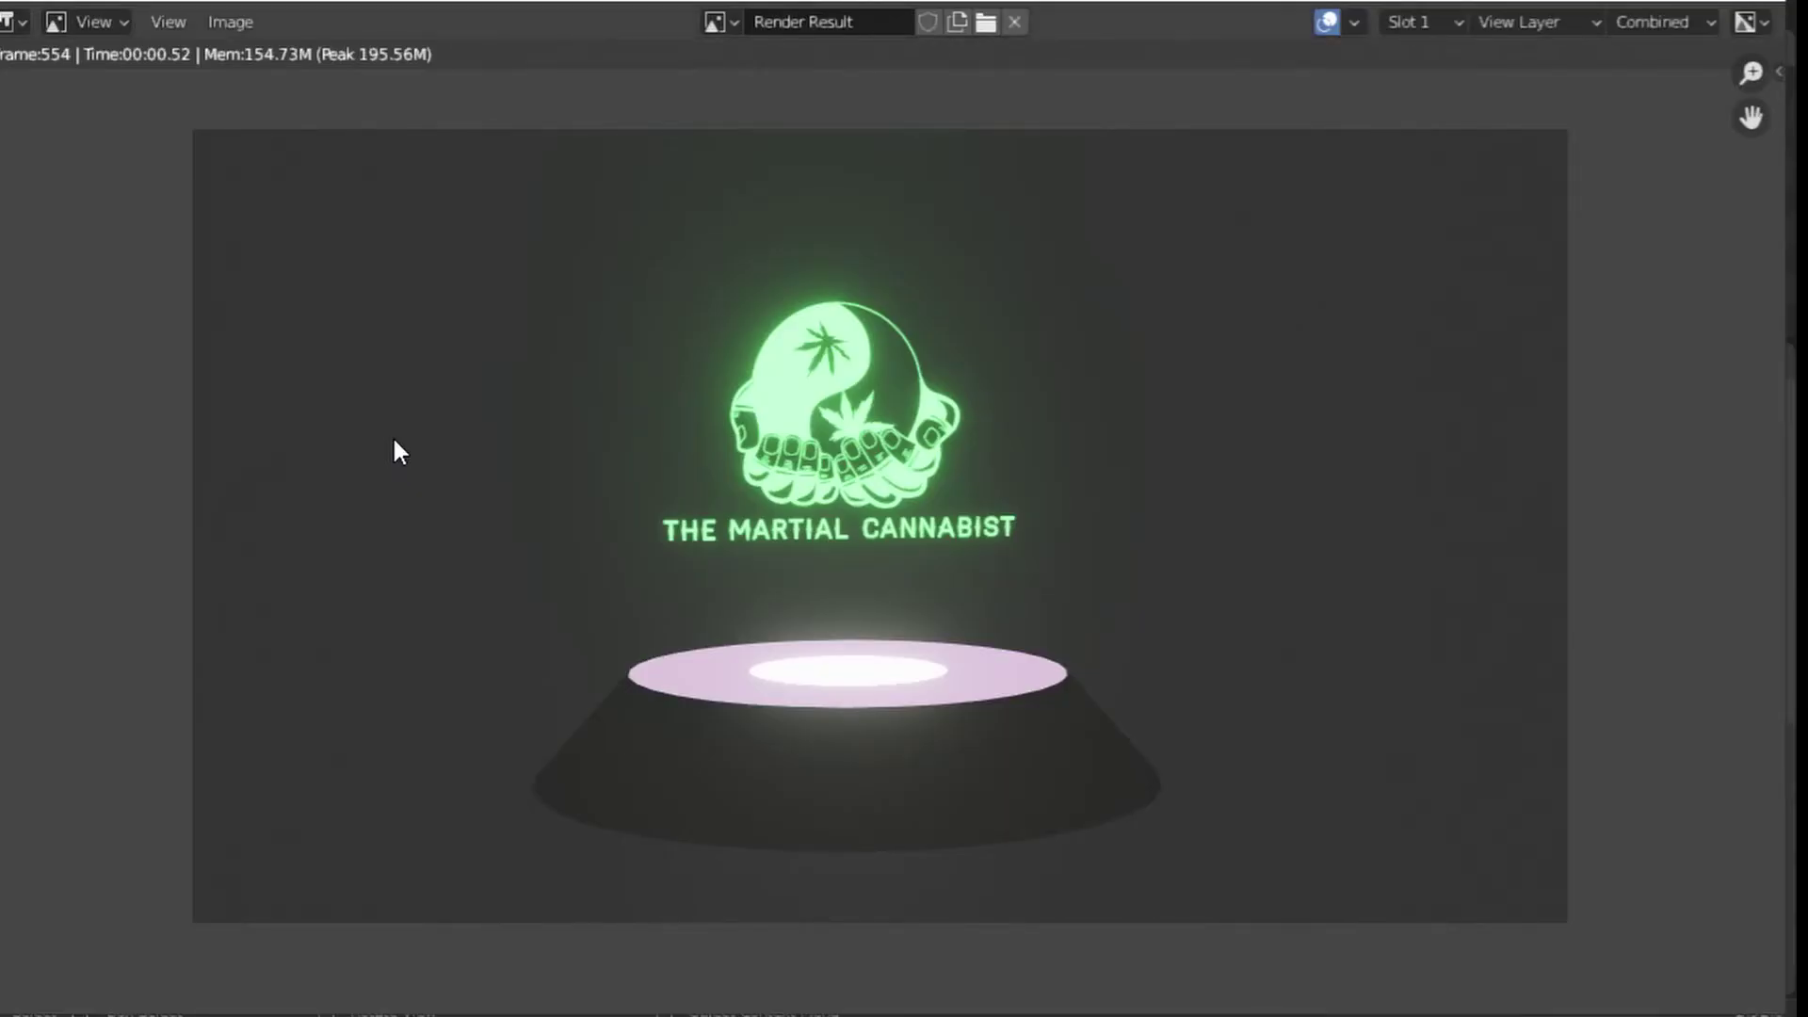
{"action": "key", "text": "Escape"}
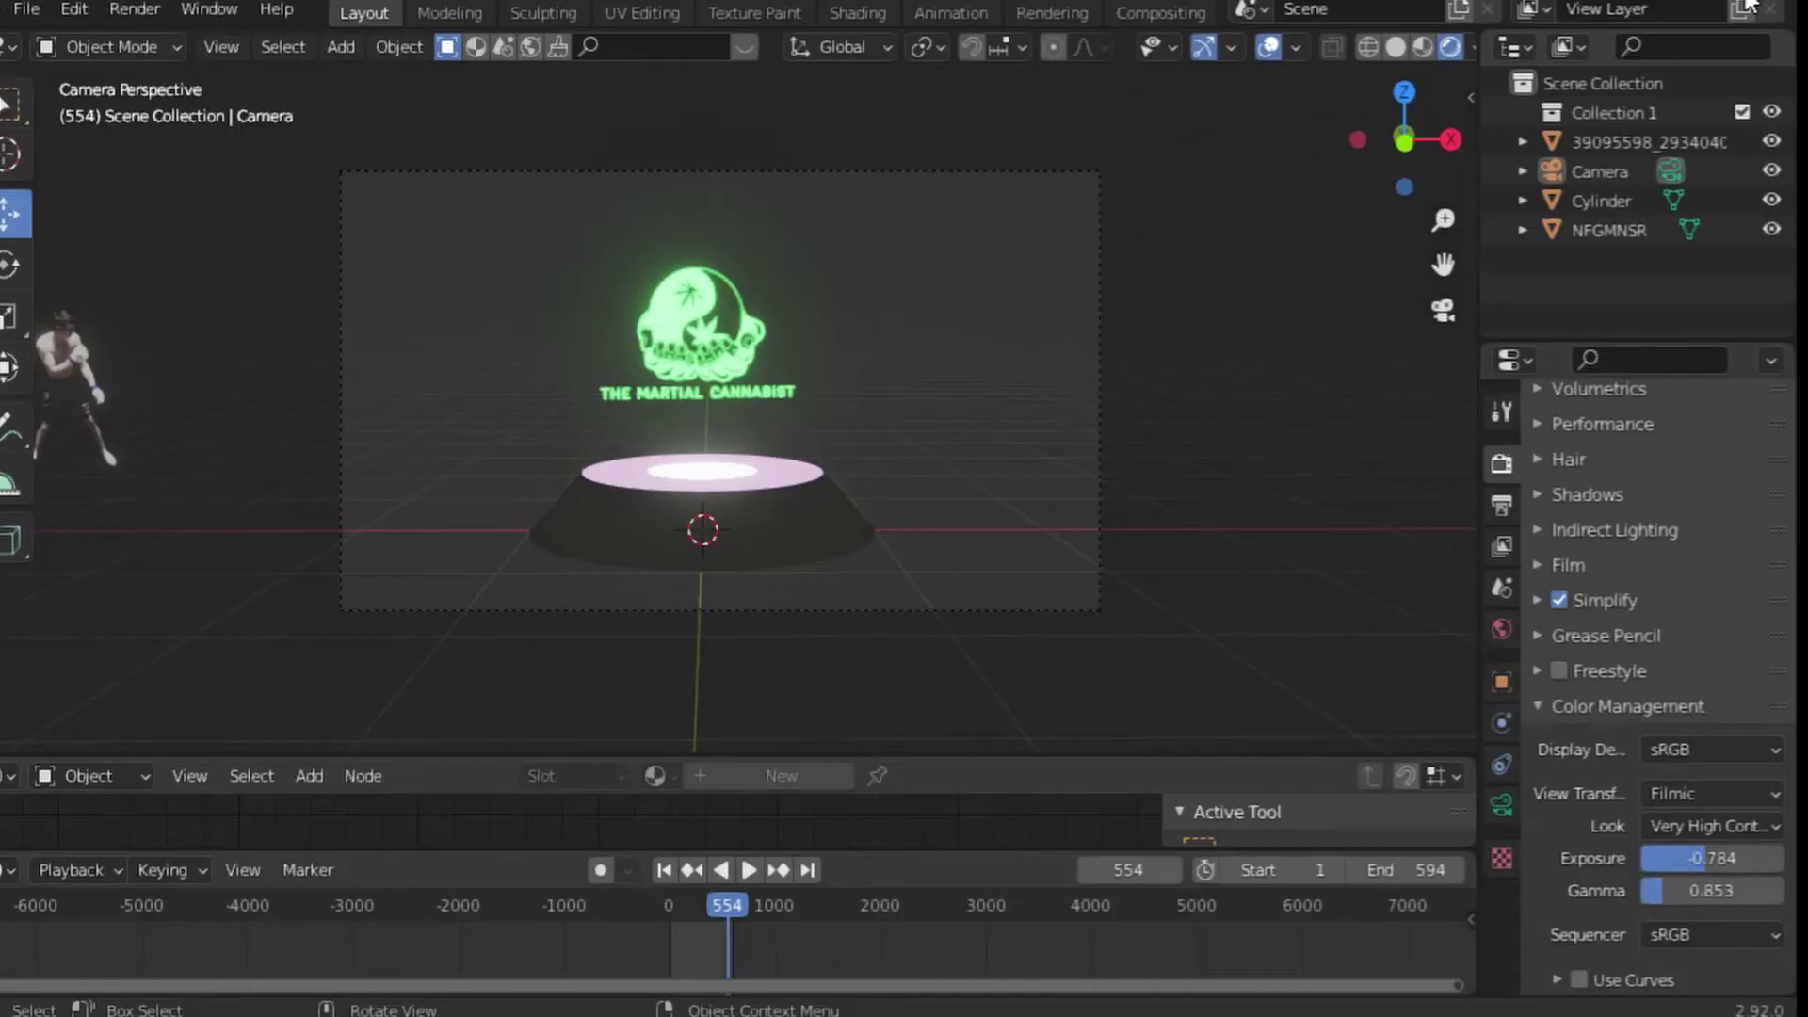
Enable compositing nodes and move the Render Layers node to the far left
{"action": "left_click", "coordinate": [1160, 11]}
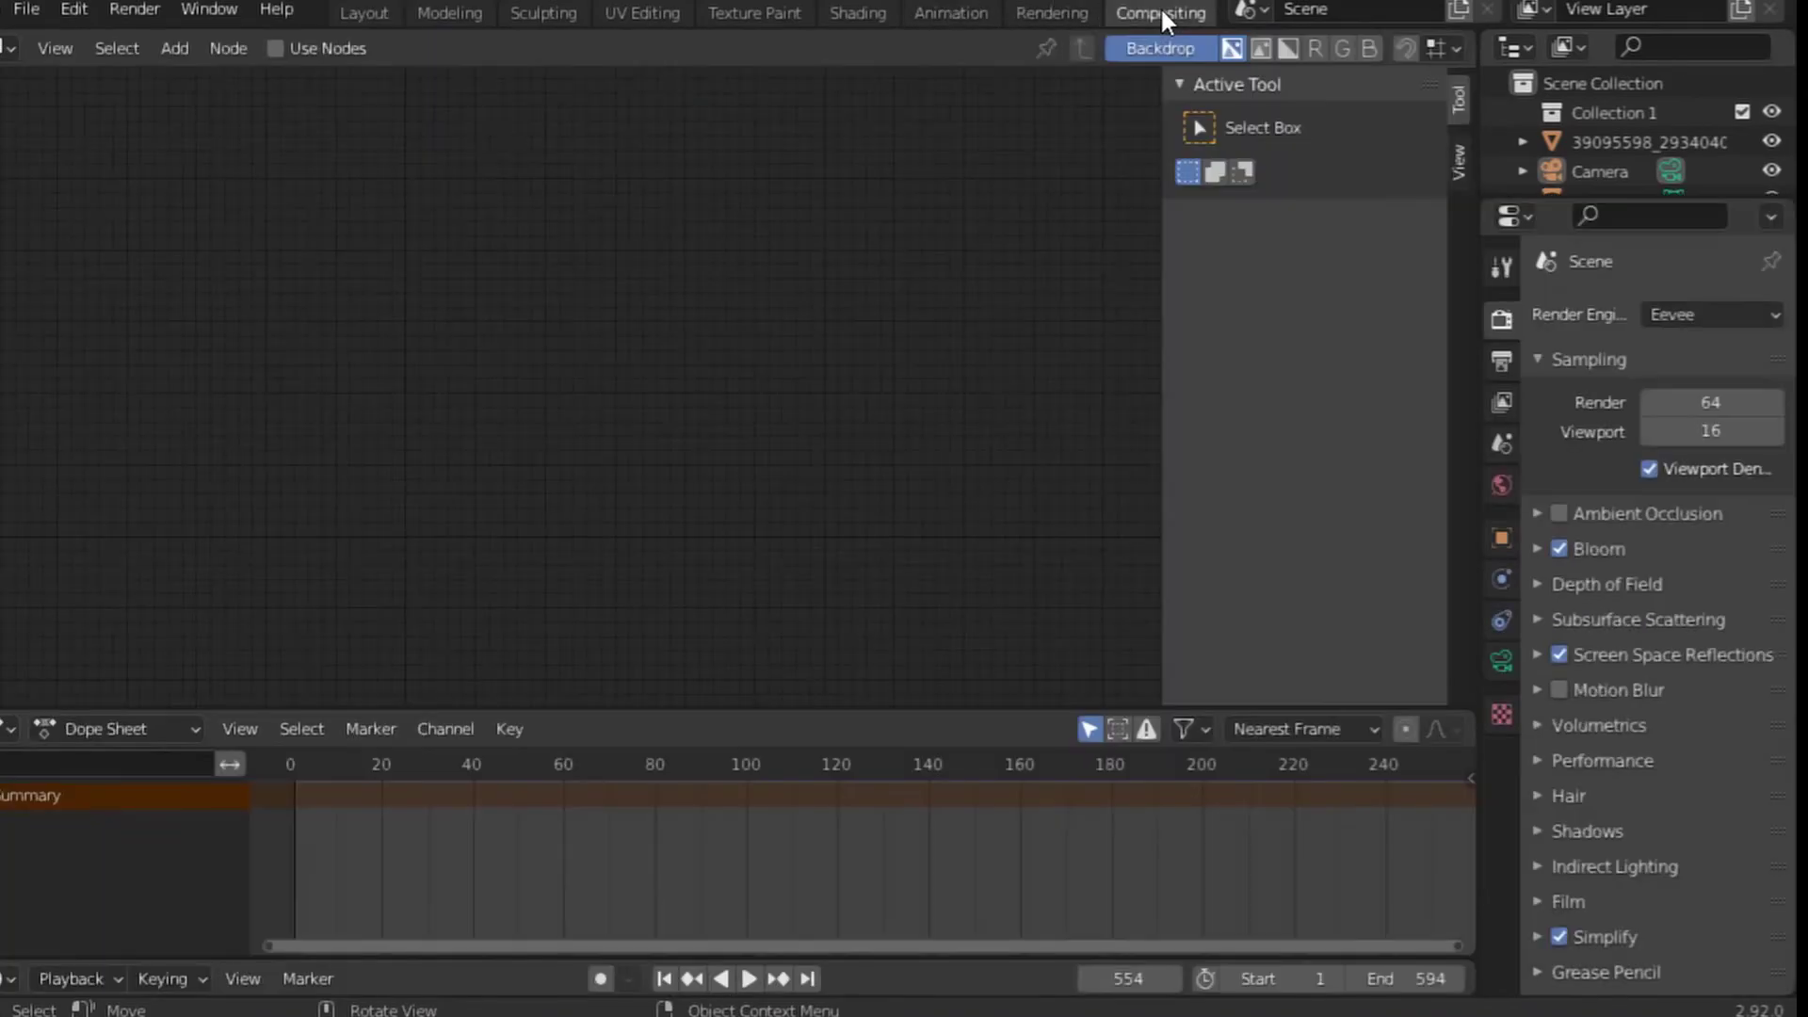
{"action": "left_click", "coordinate": [275, 48]}
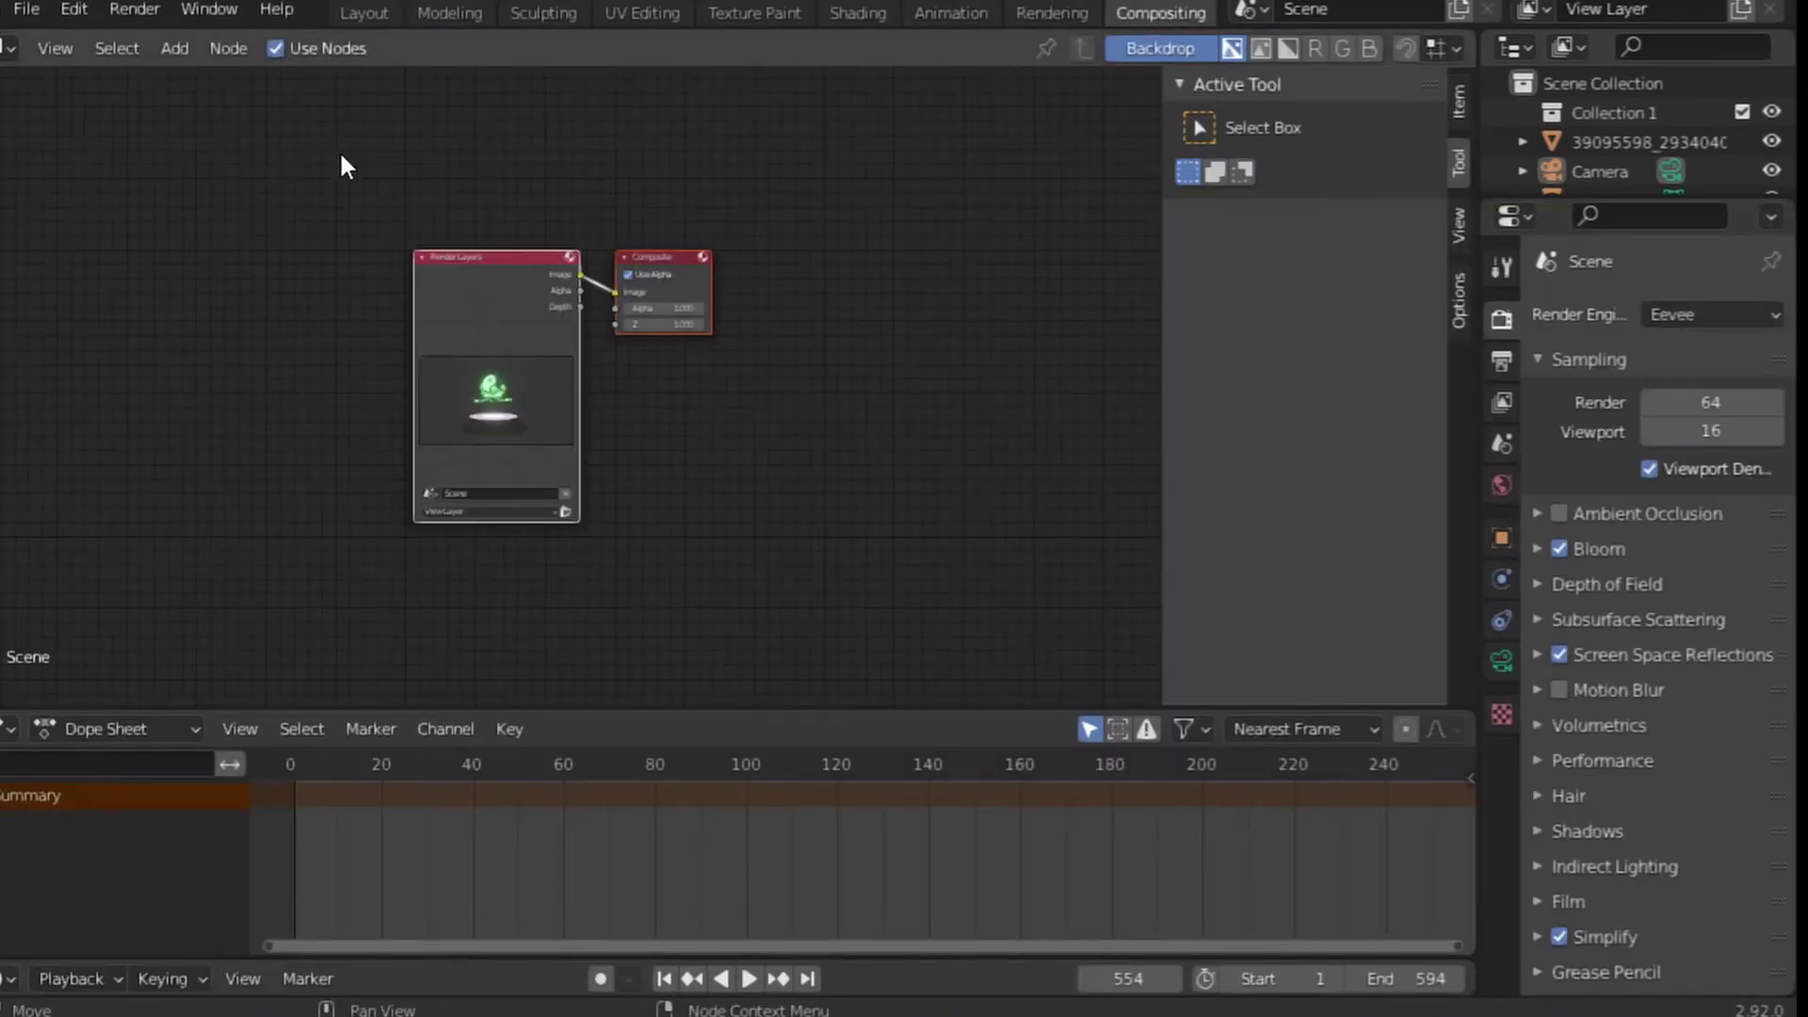
{"action": "scroll", "coordinate": [388, 361], "scroll_direction": "up", "scroll_amount": 1}
{"action": "scroll", "coordinate": [256, 417], "scroll_direction": "up", "scroll_amount": 2}
{"action": "middle_click_drag", "start_coordinate": [254, 417], "coordinate": [687, 438]}
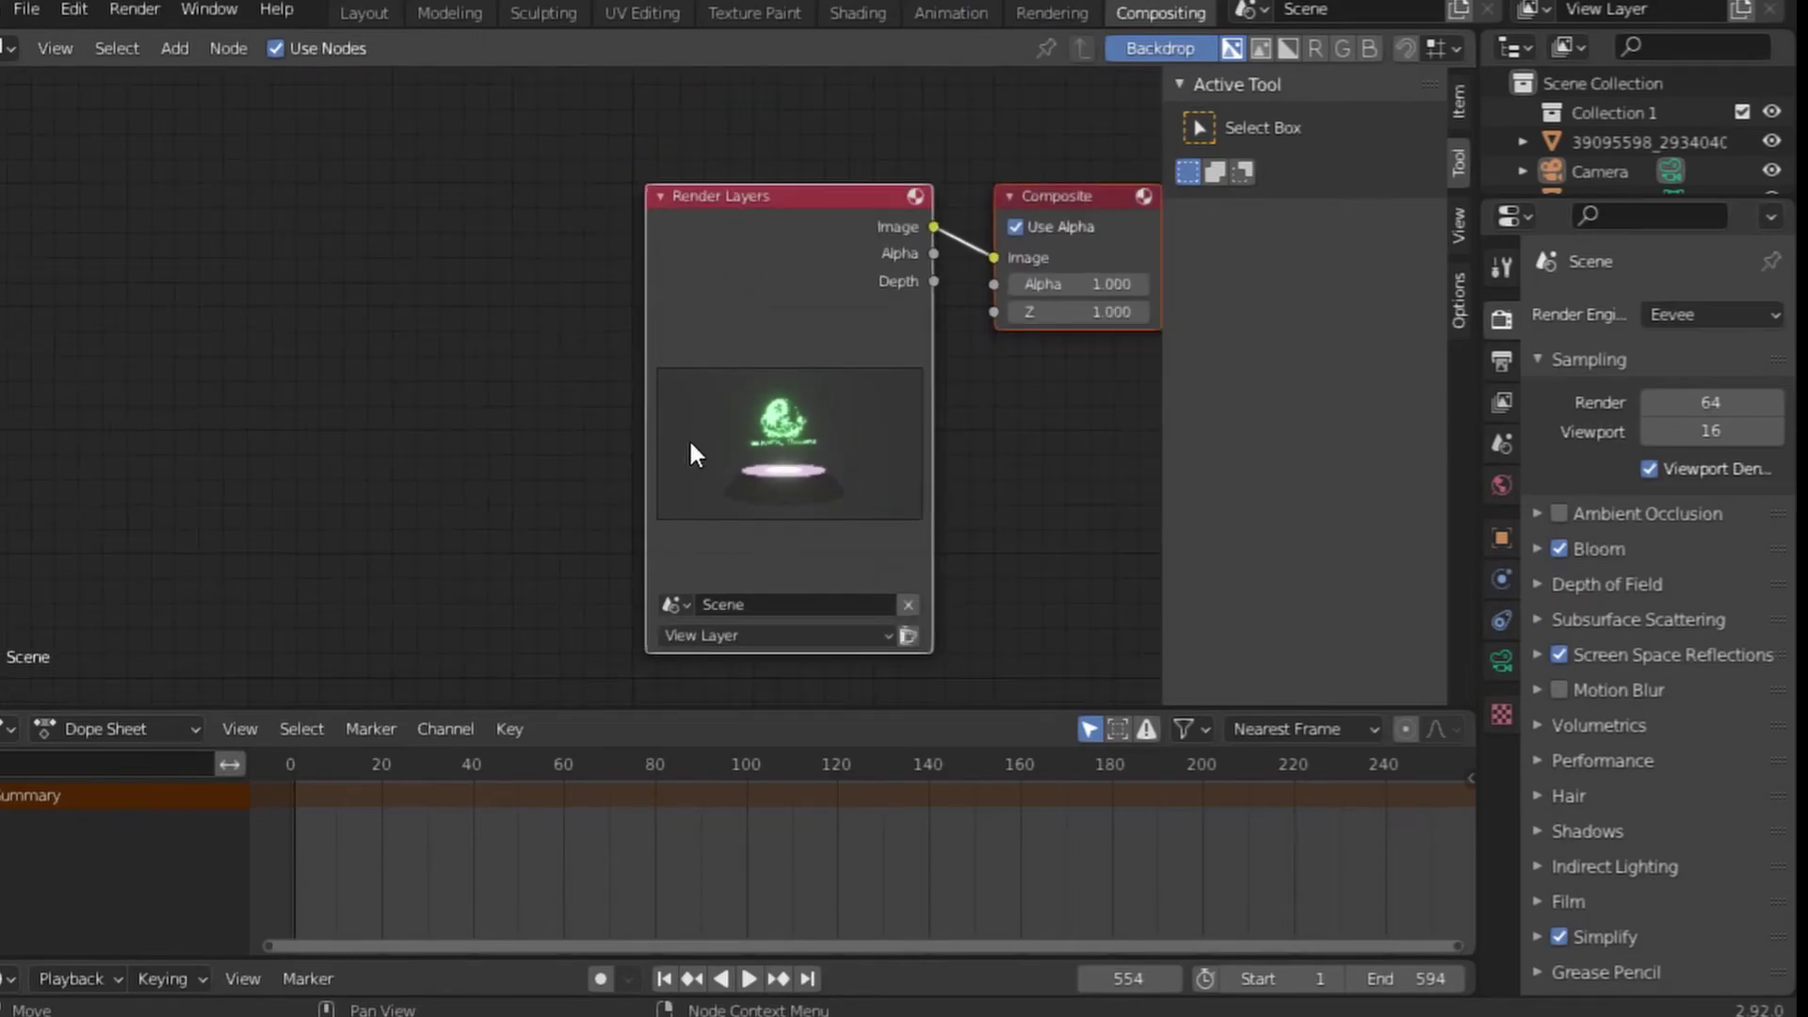
{"action": "mouse_move", "coordinate": [810, 414]}
{"action": "left_mouse_down"}
{"action": "mouse_move", "coordinate": [354, 417]}
{"action": "mouse_move", "coordinate": [217, 459]}
{"action": "left_mouse_up"}
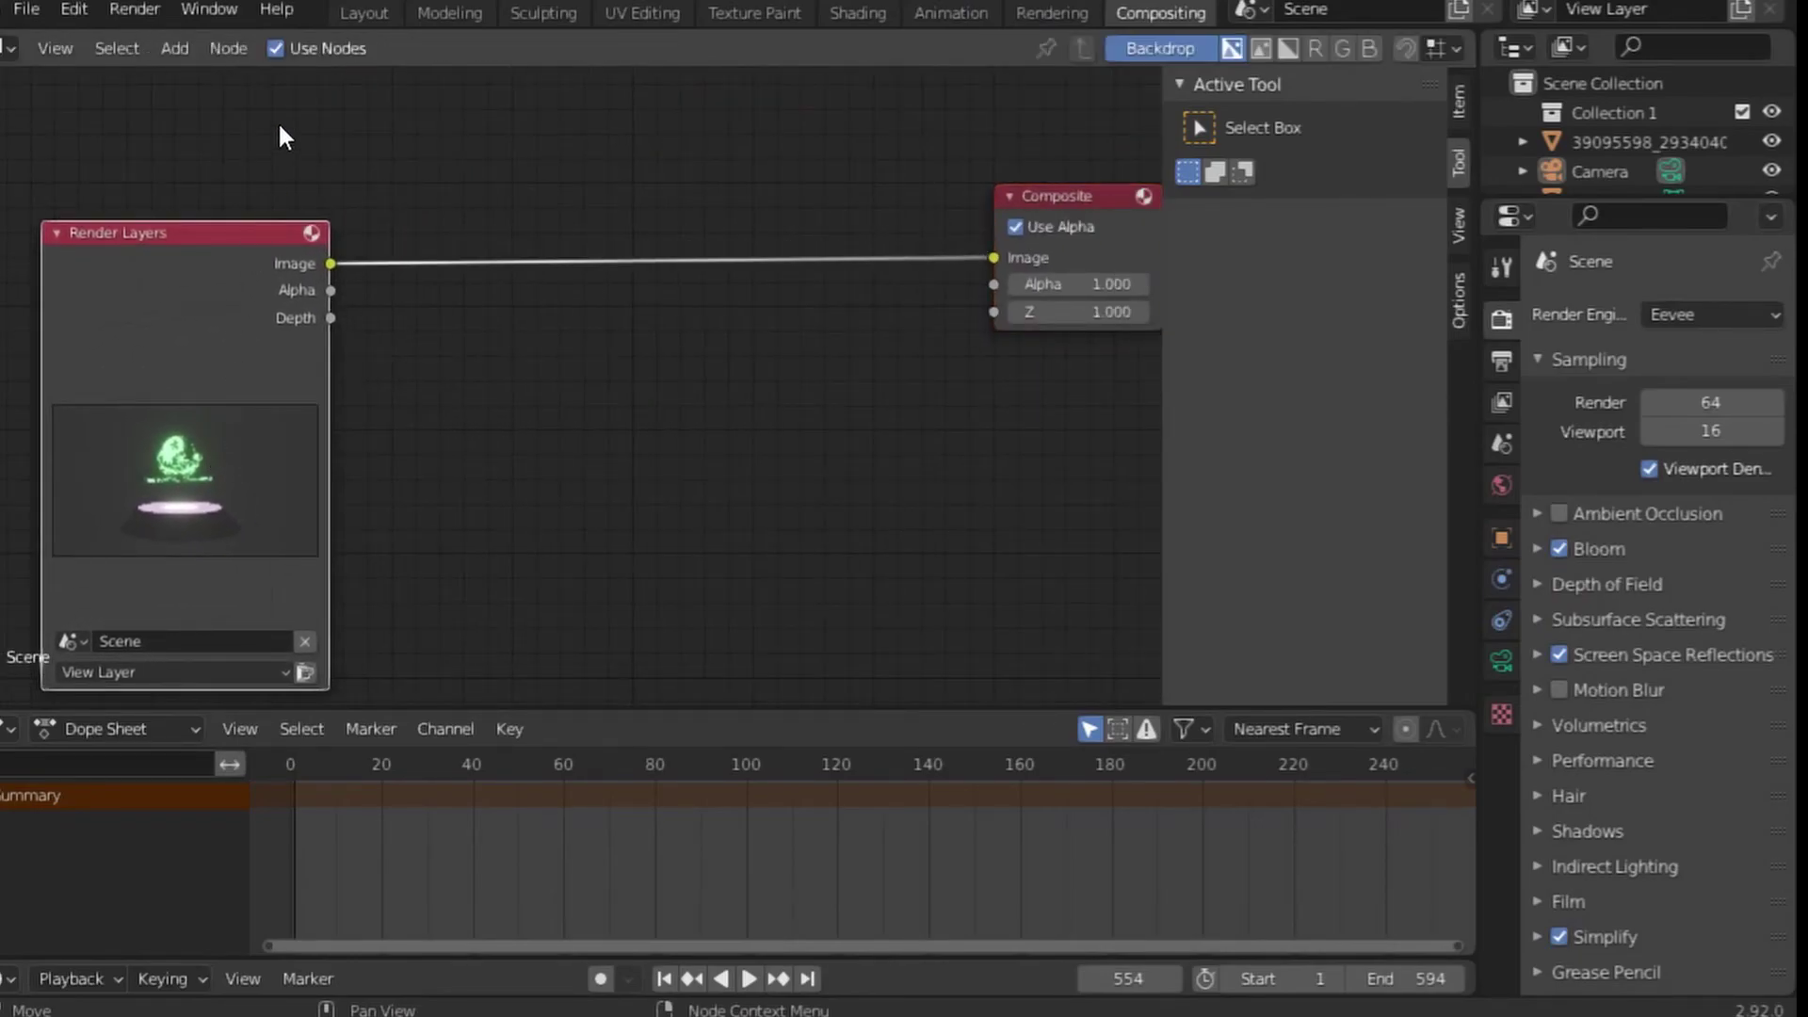
Add a Glare node set to Fog Glow, fed by the Render Layers image
{"action": "left_click", "coordinate": [232, 48]}
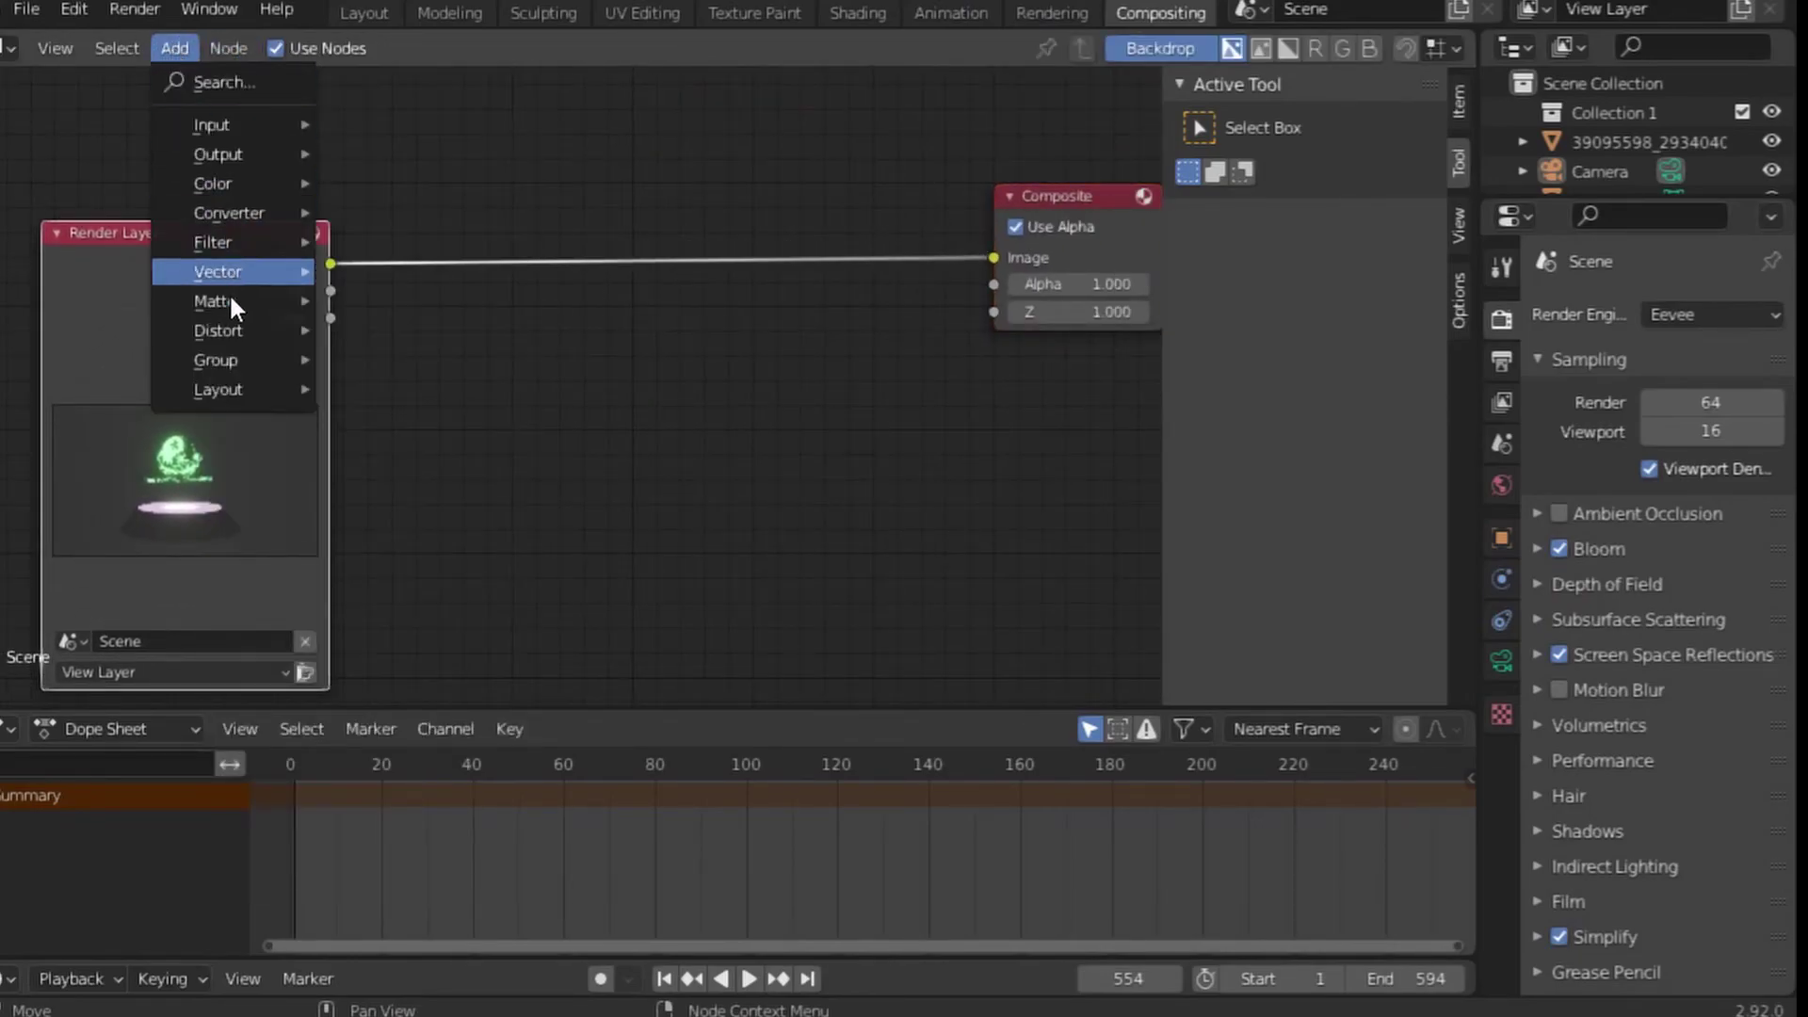
{"action": "mouse_move", "coordinate": [215, 241]}
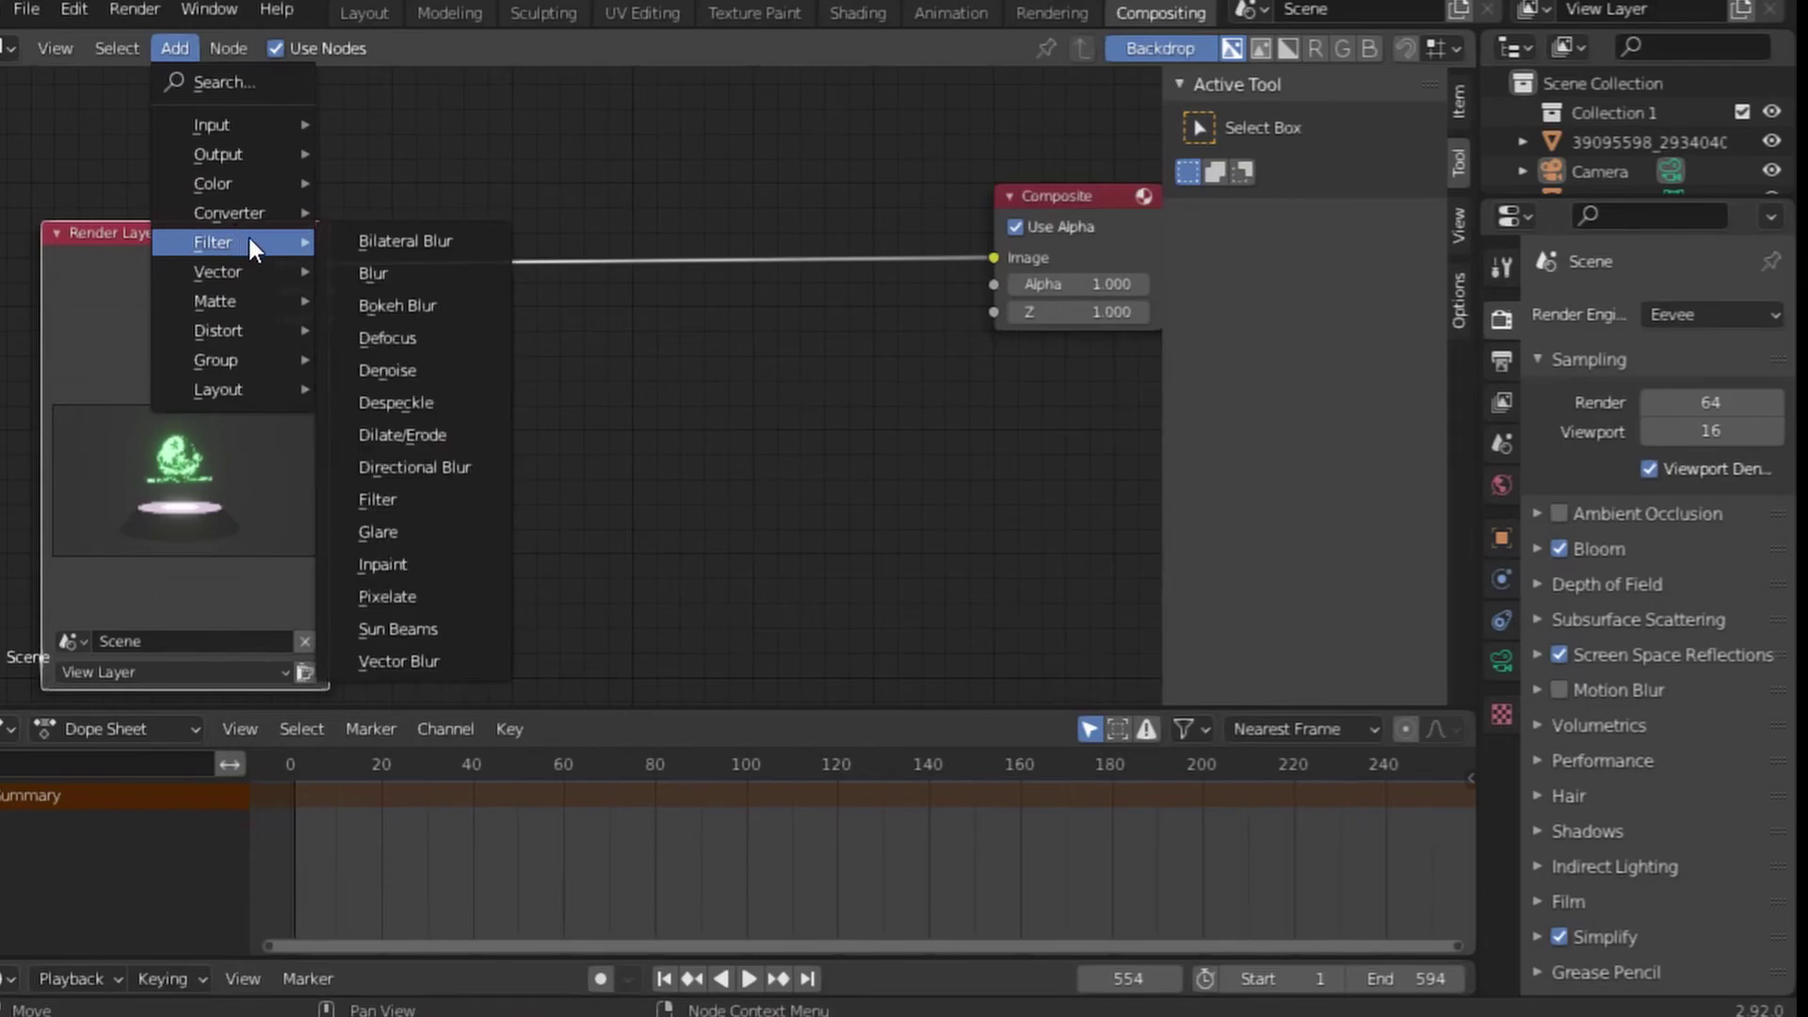
{"action": "left_click", "coordinate": [432, 530]}
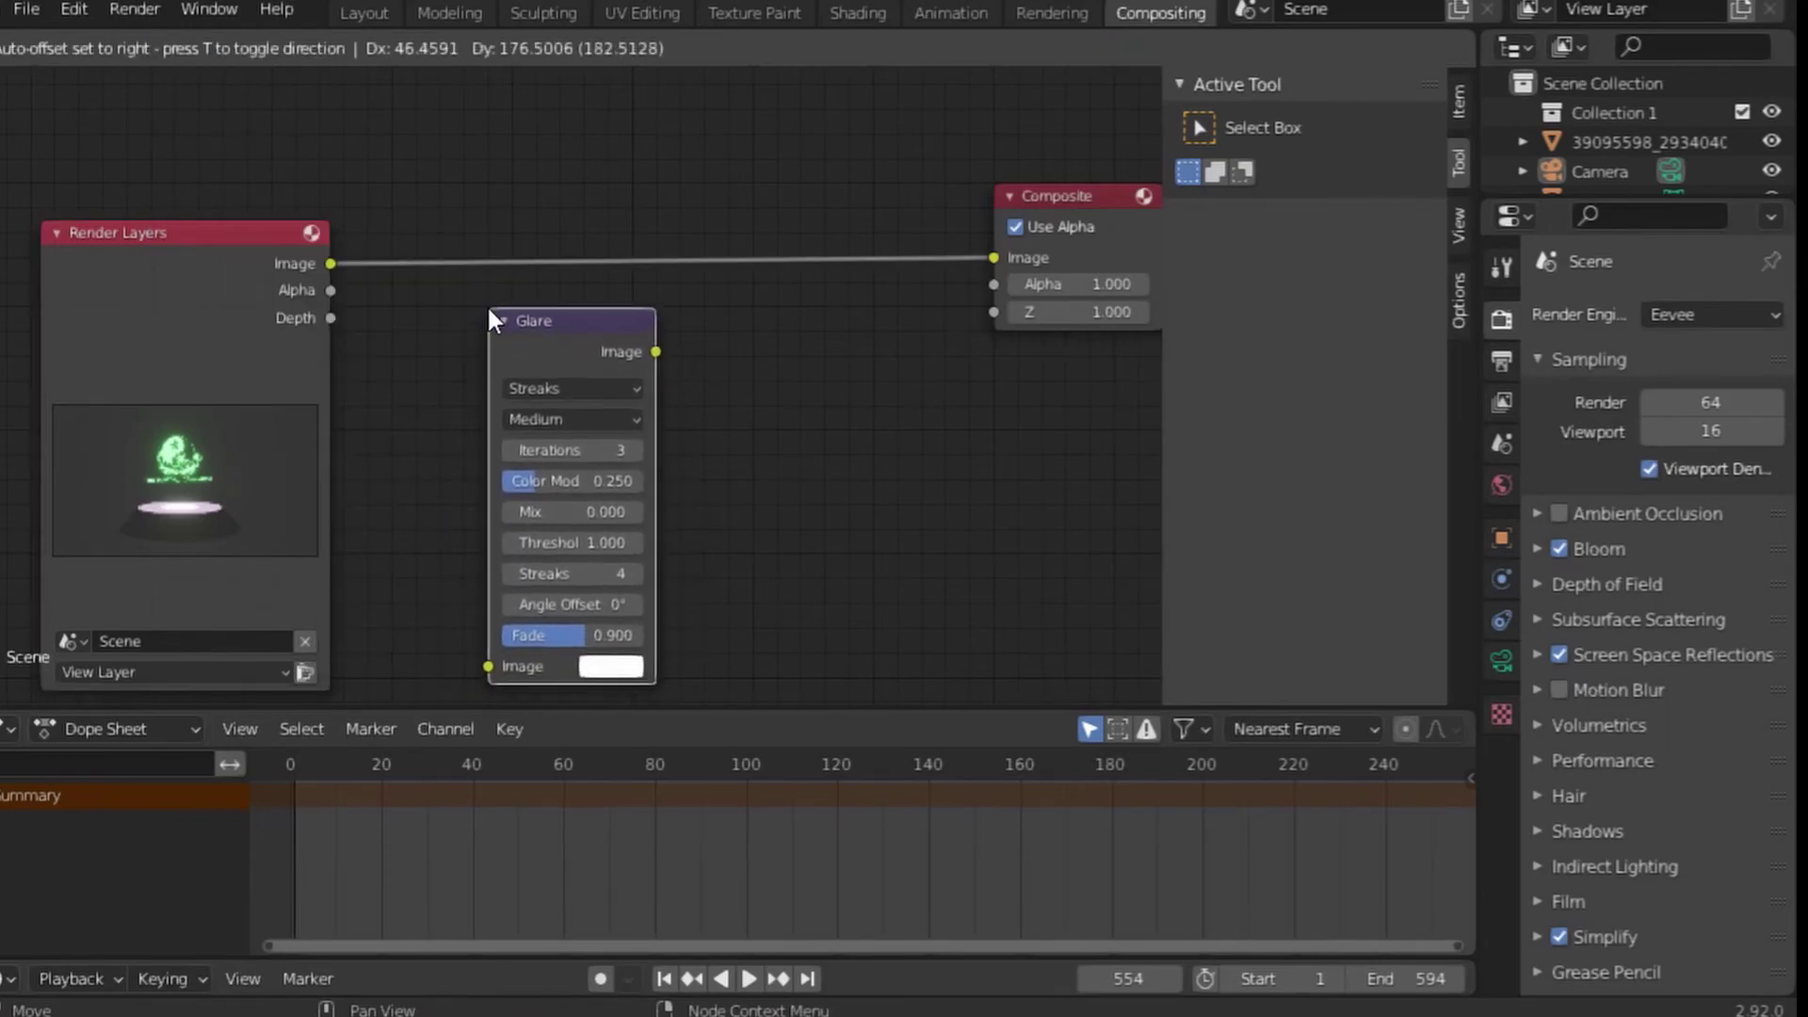
{"action": "left_click", "coordinate": [487, 303]}
{"action": "mouse_move", "coordinate": [331, 264]}
{"action": "left_mouse_down"}
{"action": "mouse_move", "coordinate": [571, 687]}
{"action": "mouse_move", "coordinate": [488, 666]}
{"action": "left_mouse_up"}
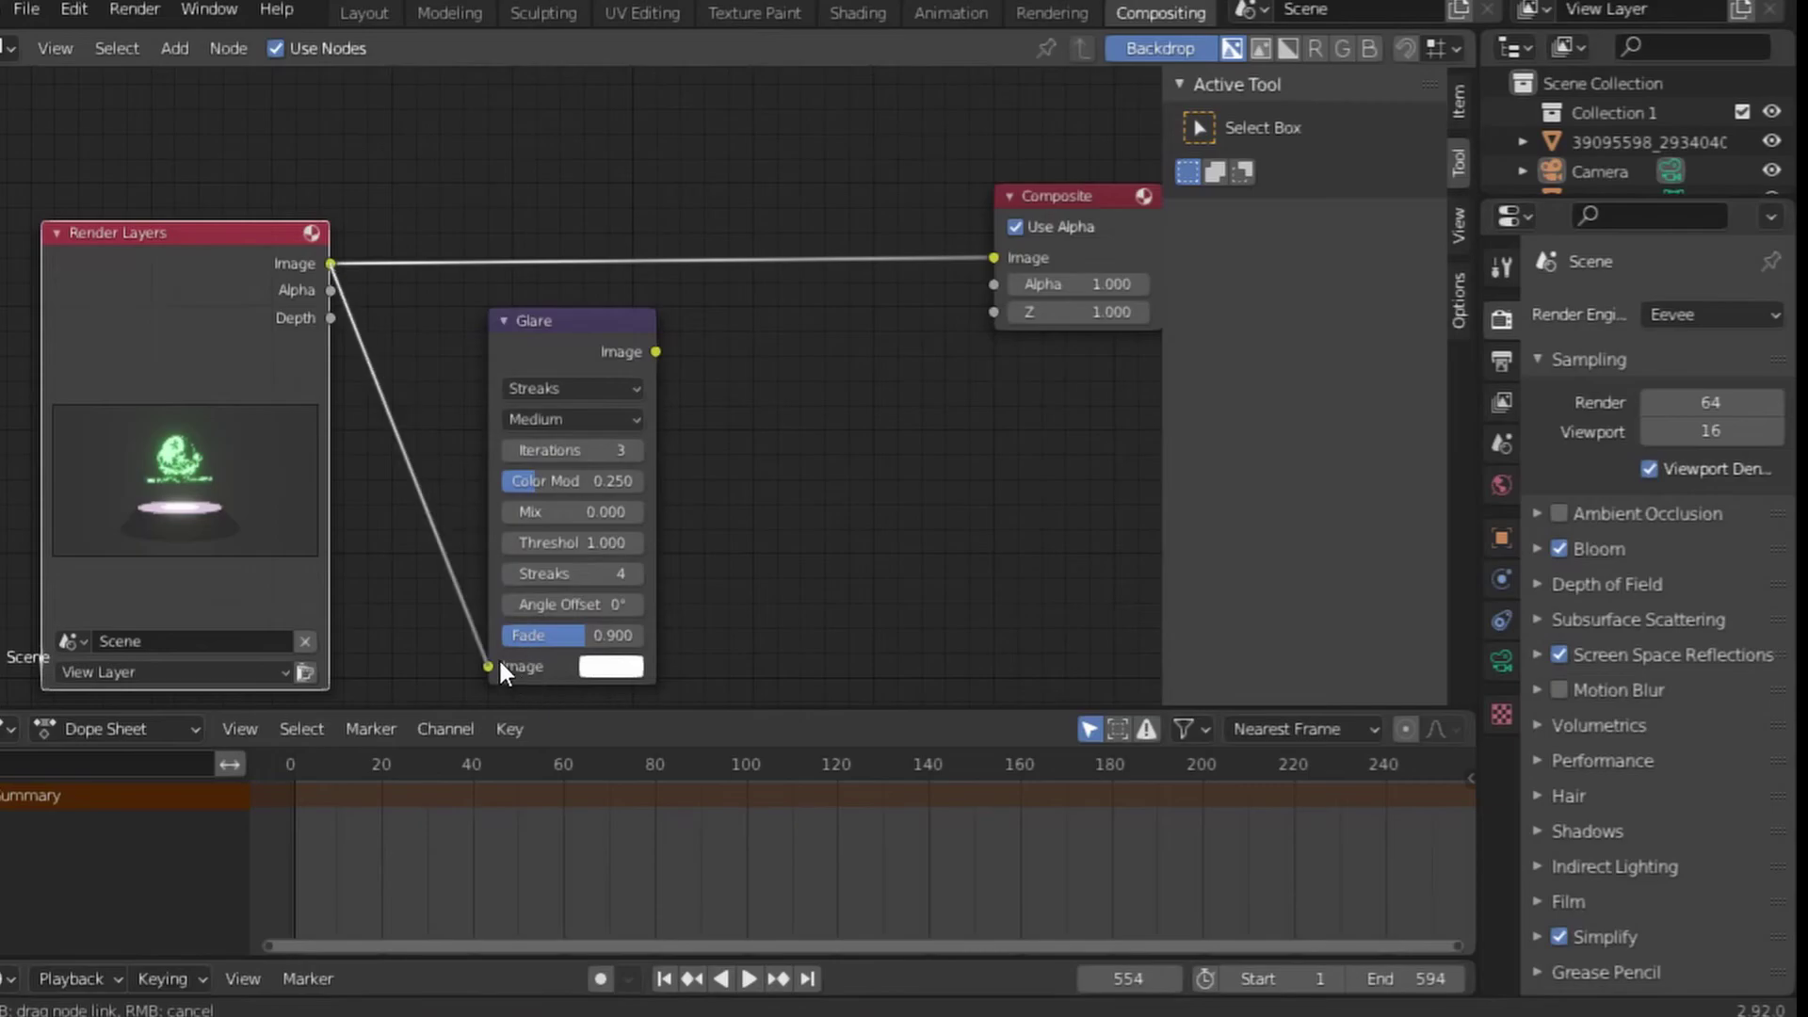
{"action": "left_click", "coordinate": [579, 390]}
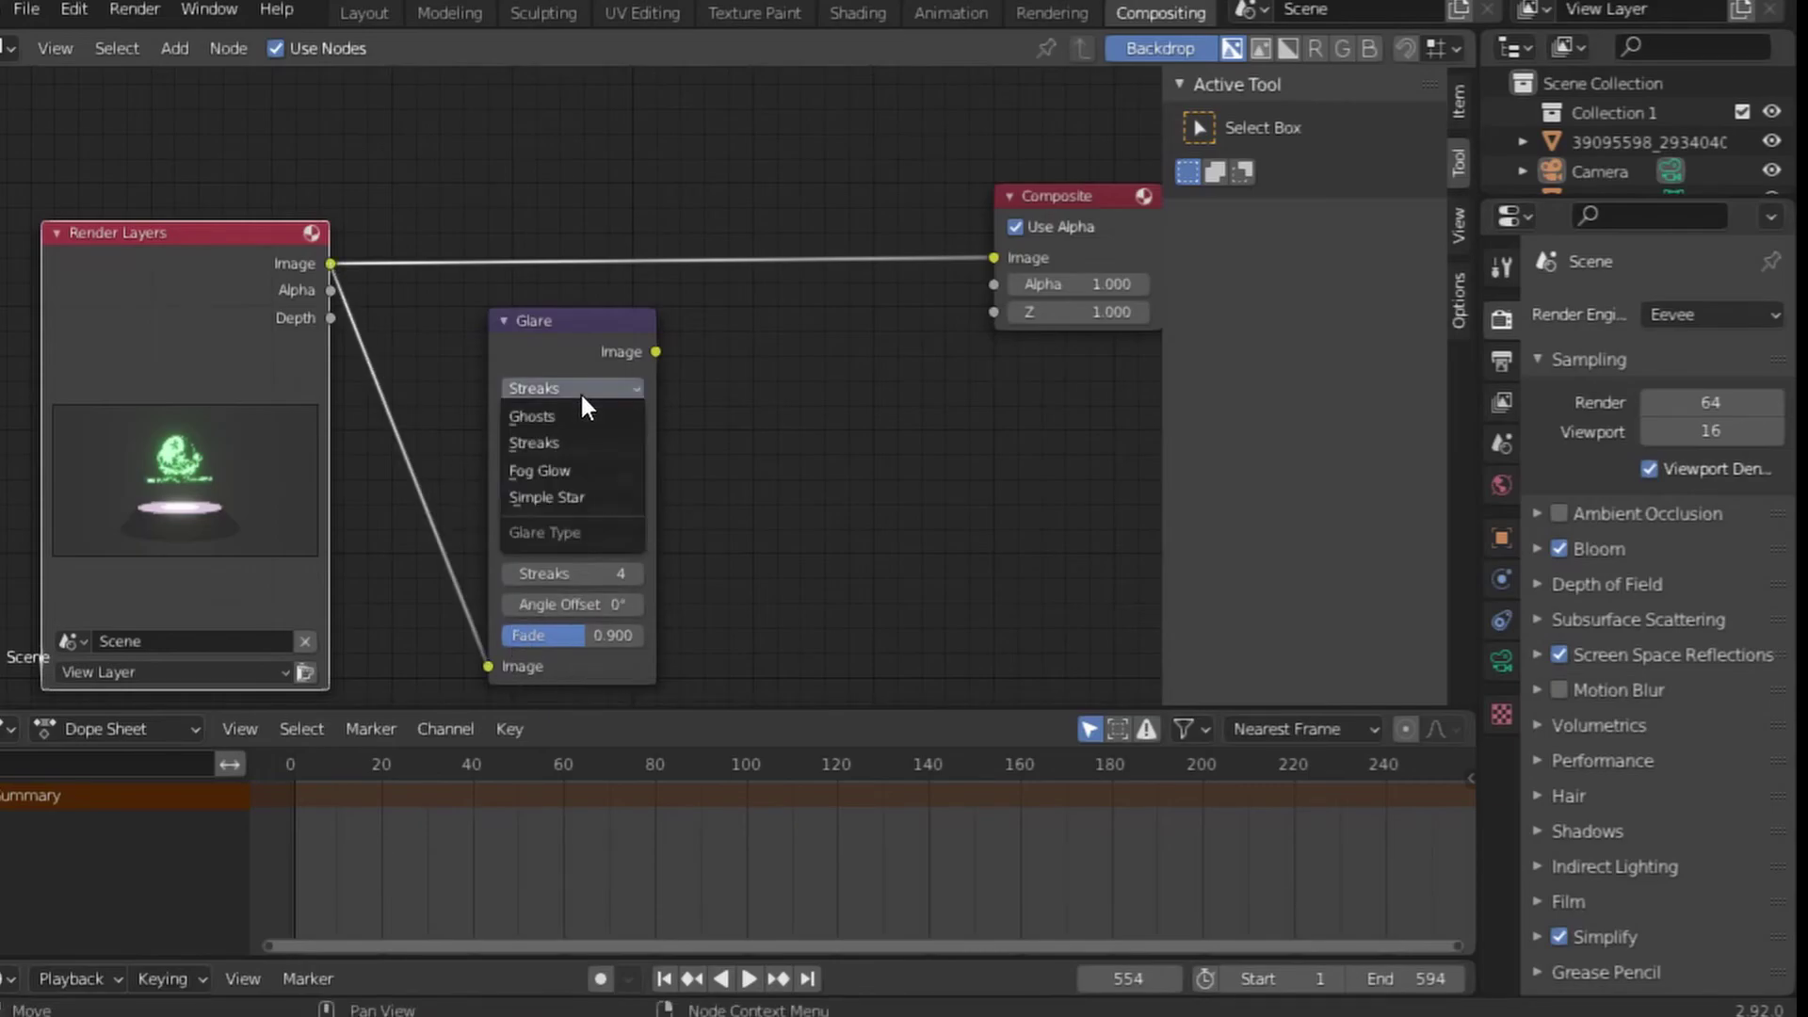
{"action": "left_click", "coordinate": [569, 471]}
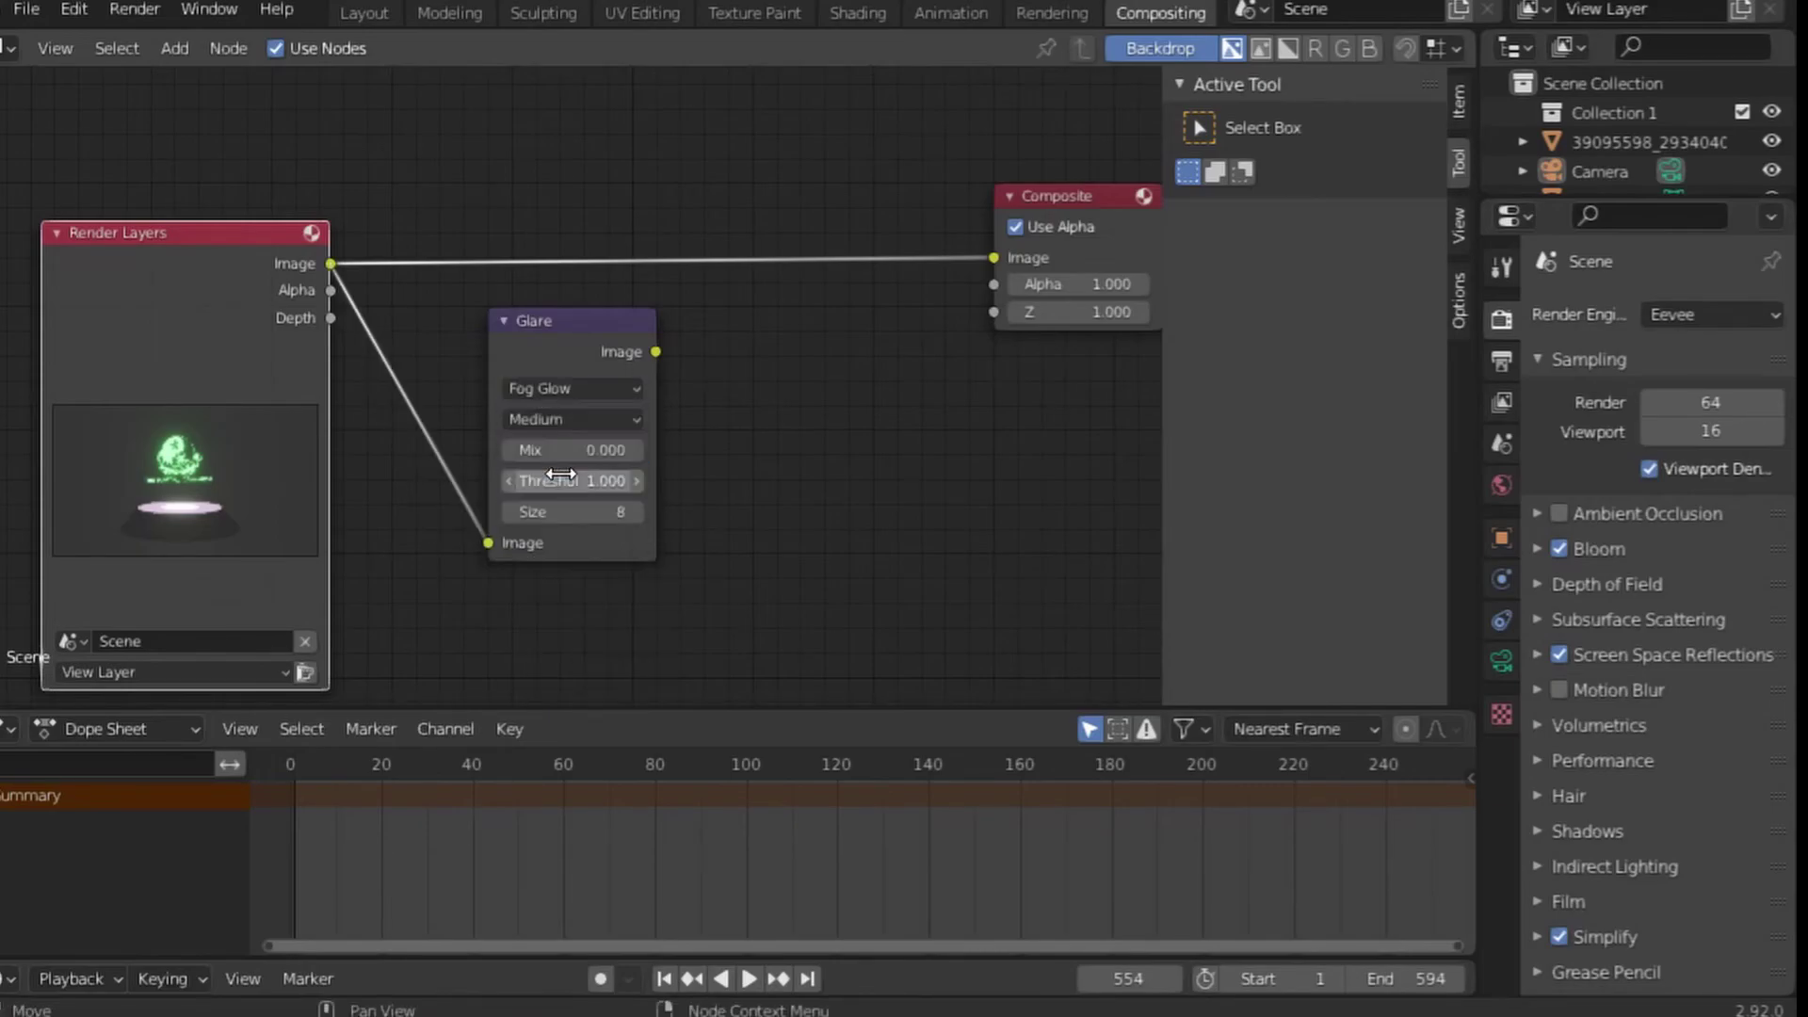
Add a Viewer node beside the Glare node and connect the Glare output to it
{"action": "left_click", "coordinate": [177, 47]}
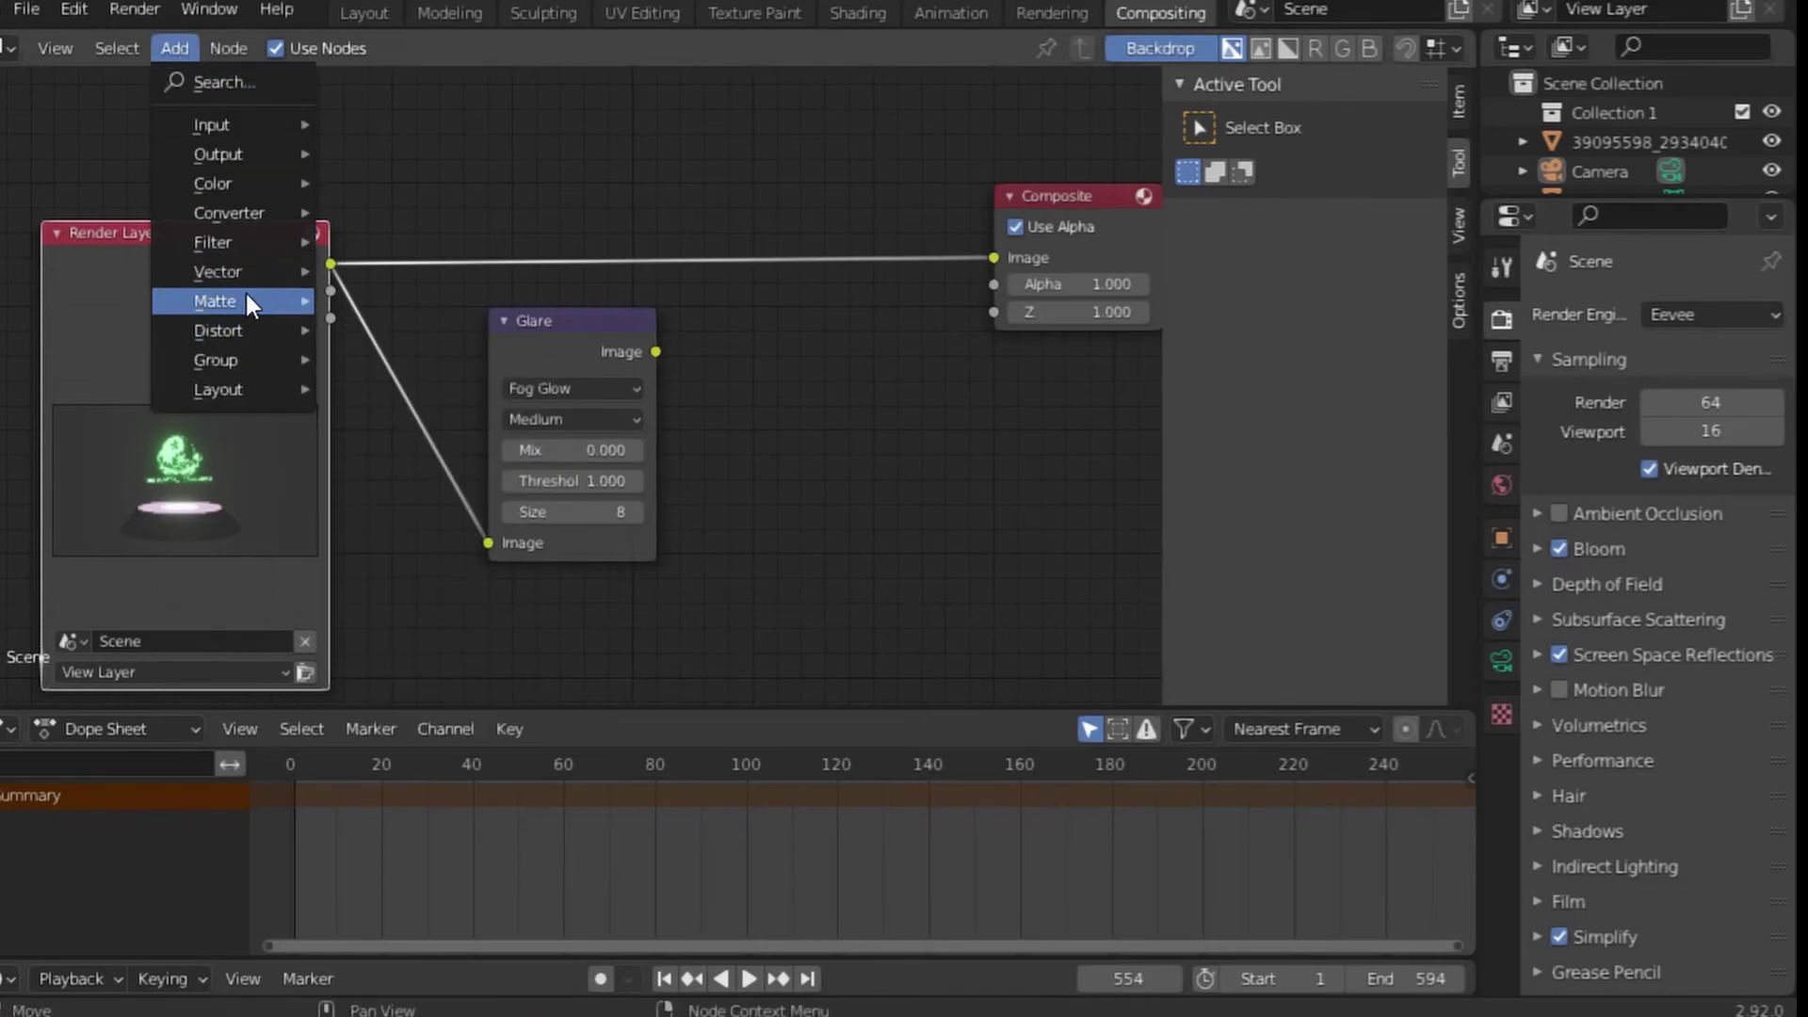
{"action": "mouse_move", "coordinate": [218, 155]}
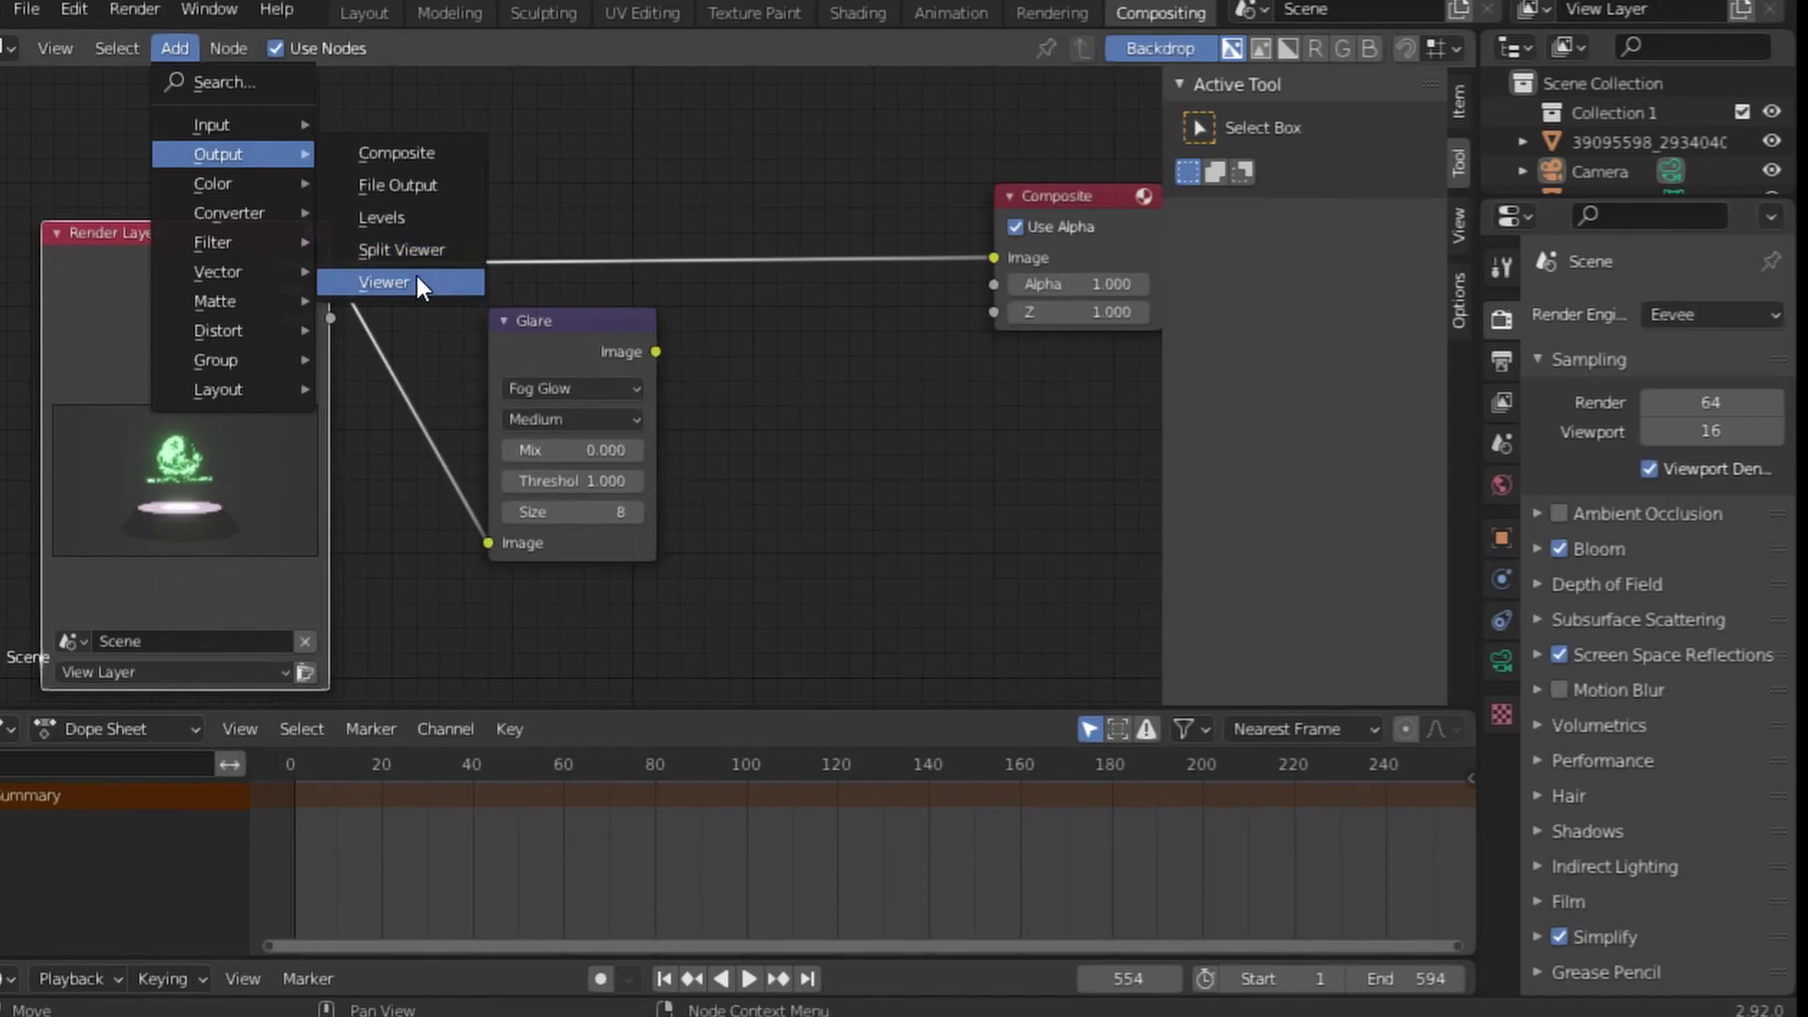
{"action": "left_click", "coordinate": [416, 282]}
{"action": "left_click", "coordinate": [979, 452]}
{"action": "left_click_drag", "start_coordinate": [656, 351], "coordinate": [897, 498]}
Reduce the backdrop zoom so the render preview fits the node editor
{"action": "scroll", "coordinate": [737, 405], "scroll_direction": "down", "scroll_amount": 2}
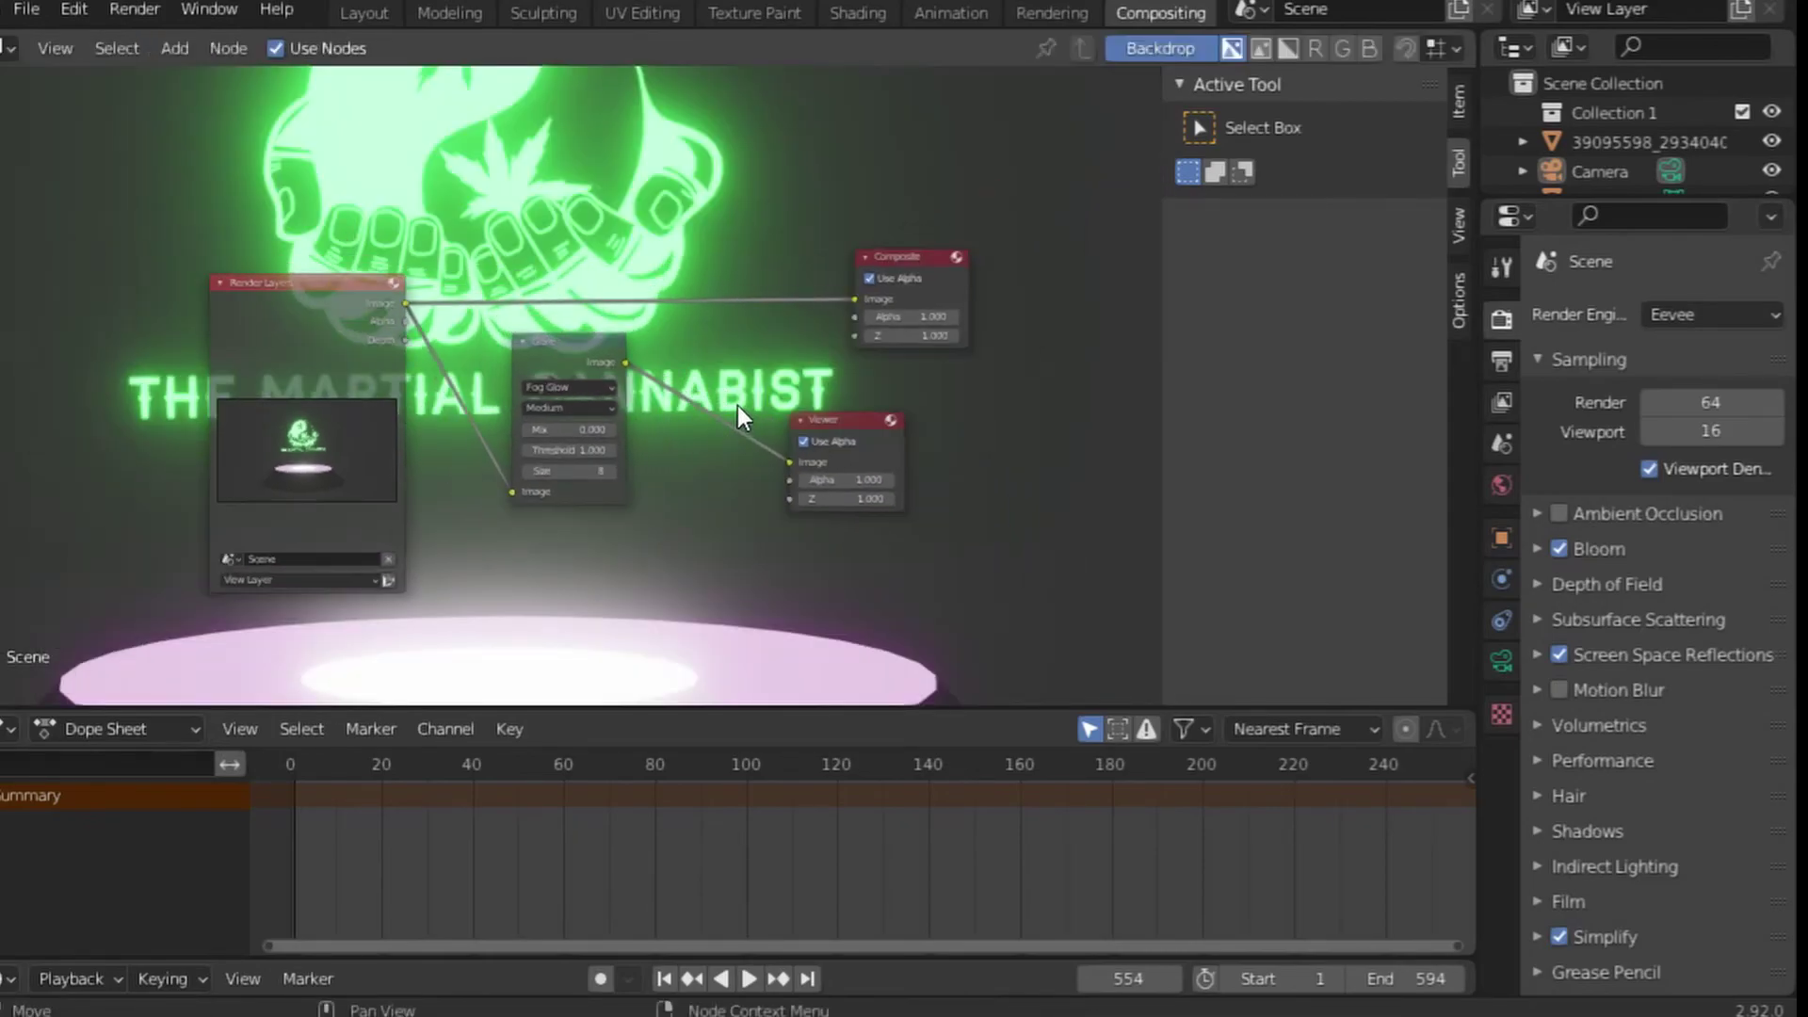
{"action": "left_click", "coordinate": [1460, 226]}
{"action": "left_click_drag", "start_coordinate": [1365, 160], "coordinate": [1309, 160]}
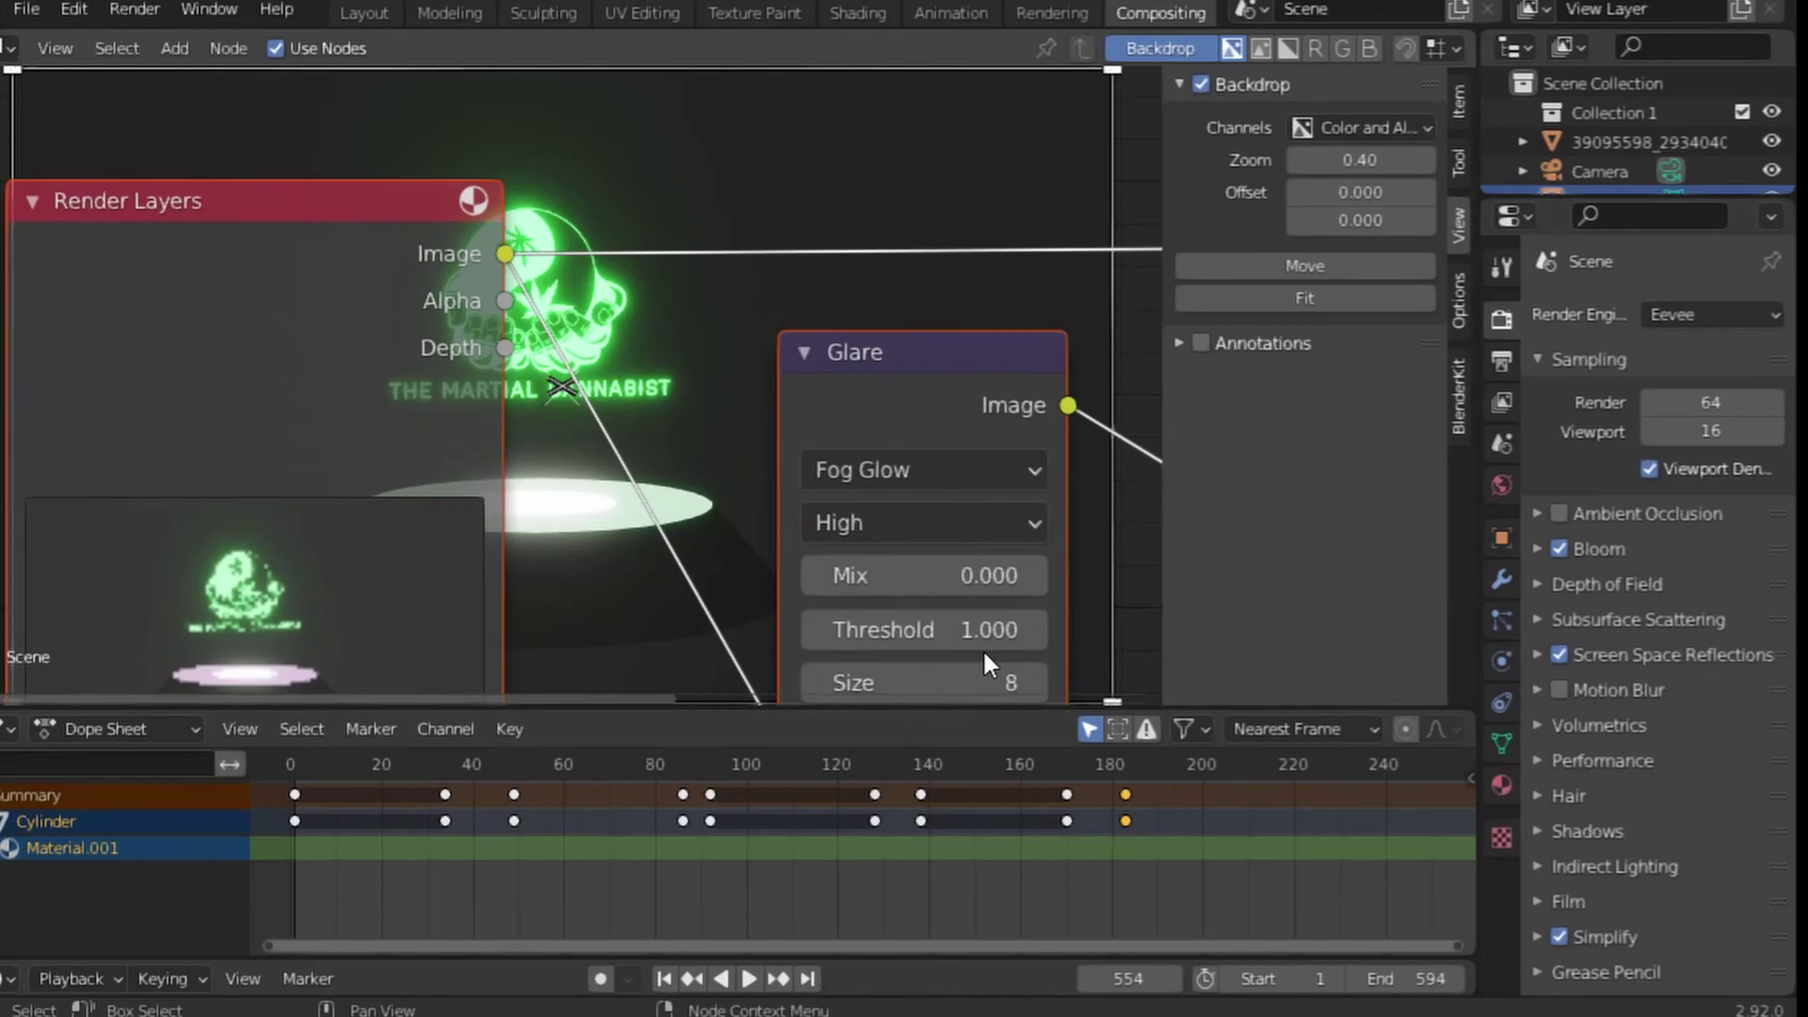
Set the Fog Glow glare Threshold to 1 and its Mix to 0.3
{"action": "left_click_drag", "start_coordinate": [974, 640], "coordinate": [932, 640]}
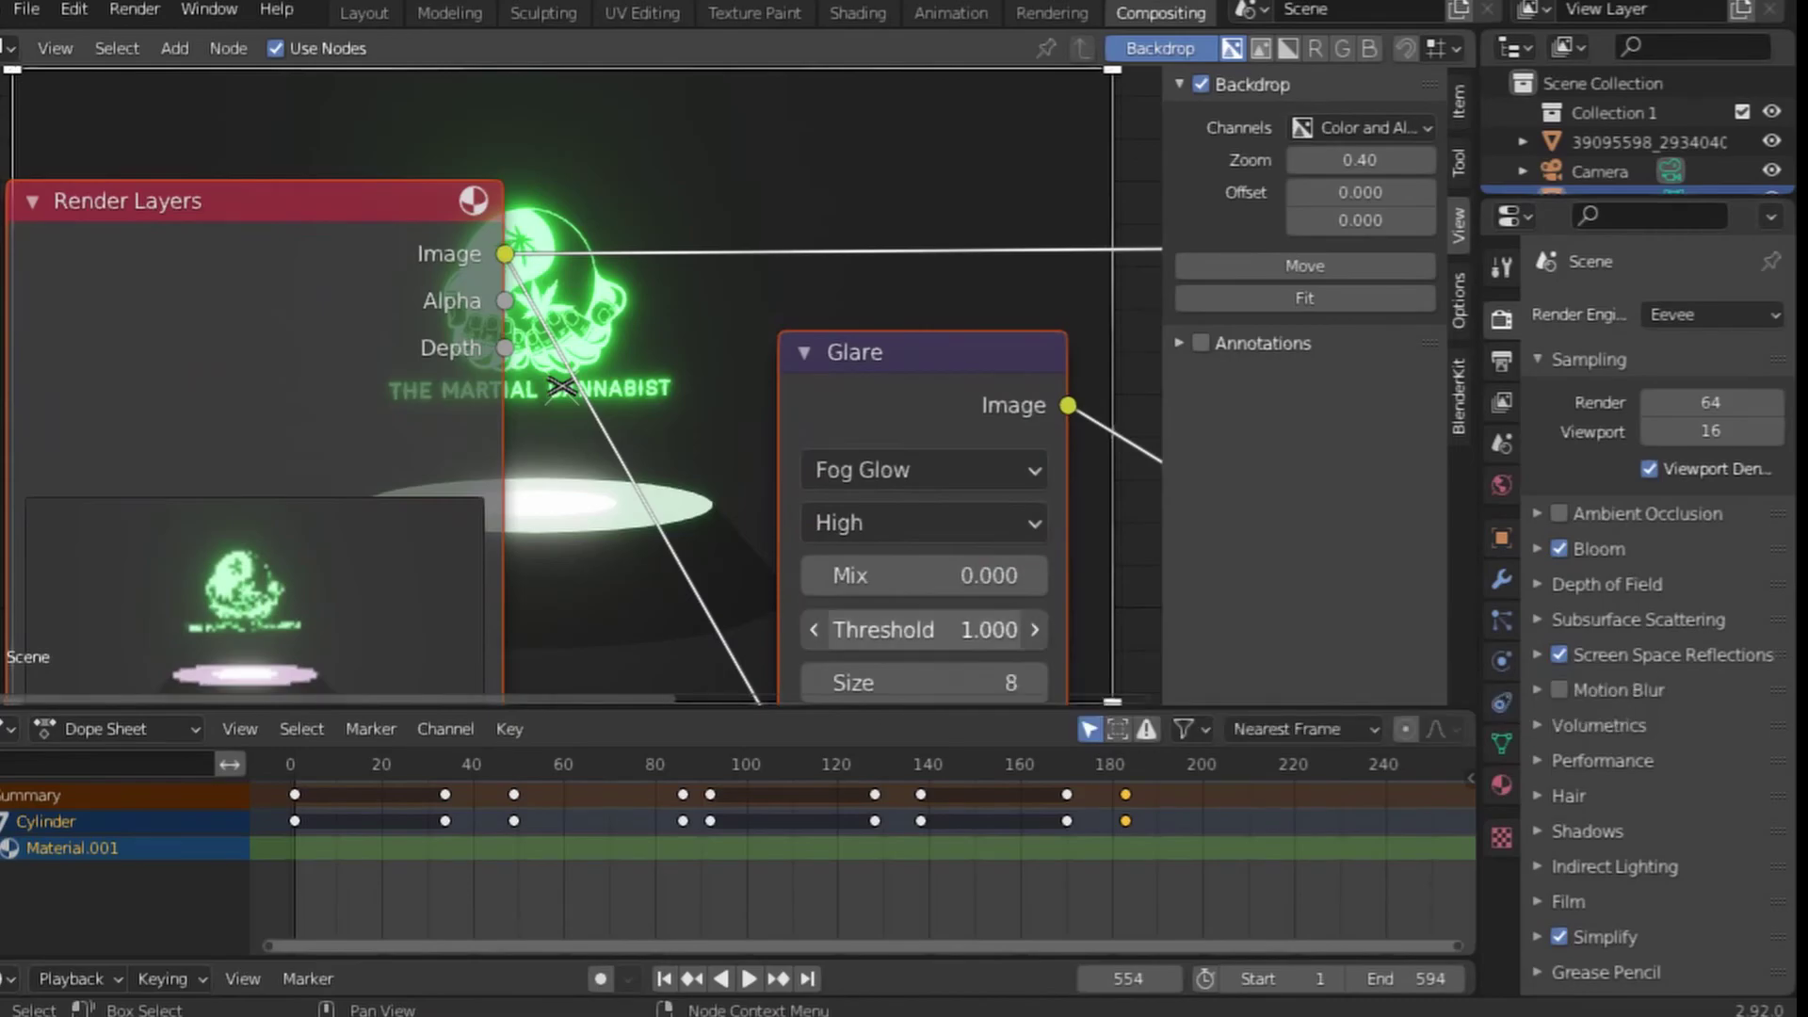
{"action": "mouse_move", "coordinate": [974, 641]}
{"action": "left_mouse_down"}
{"action": "mouse_move", "coordinate": [912, 640]}
{"action": "mouse_move", "coordinate": [975, 640]}
{"action": "left_mouse_up"}
{"action": "left_click", "coordinate": [977, 641]}
{"action": "type", "text": "1.8"}
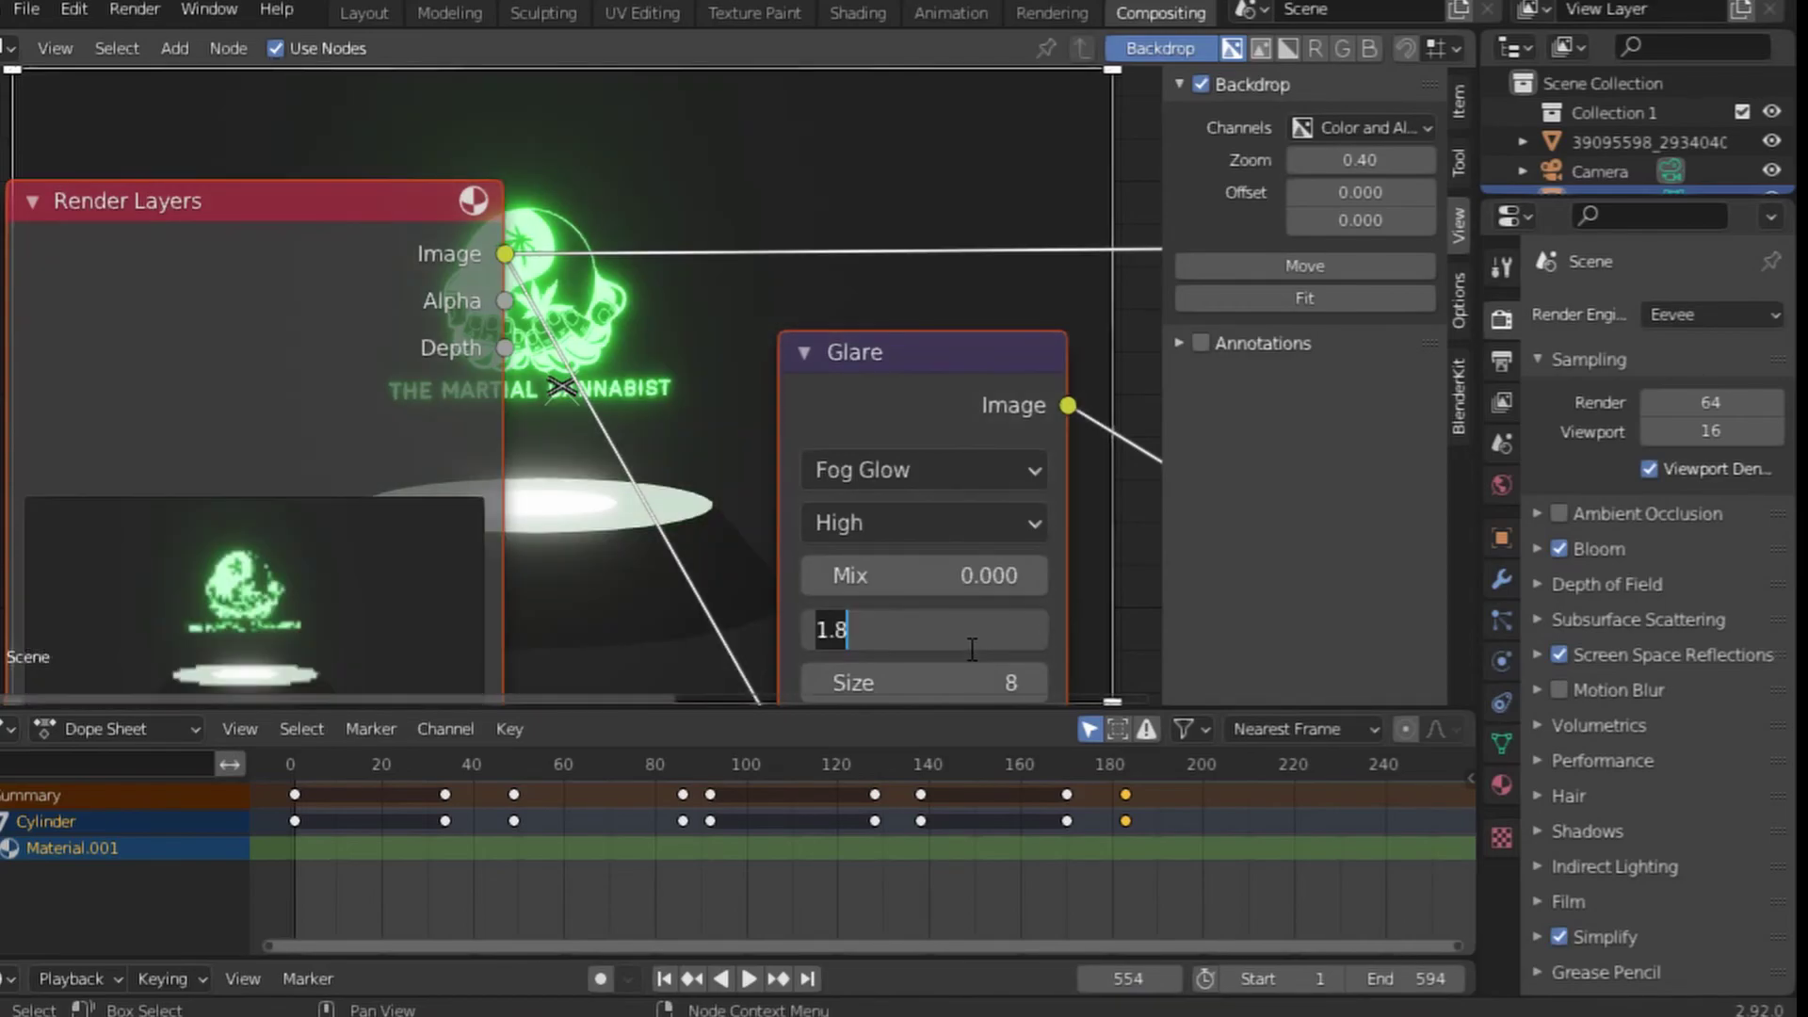
{"action": "key", "text": "BackSpace"}
{"action": "key", "text": "BackSpace"}
{"action": "key", "text": "Return"}
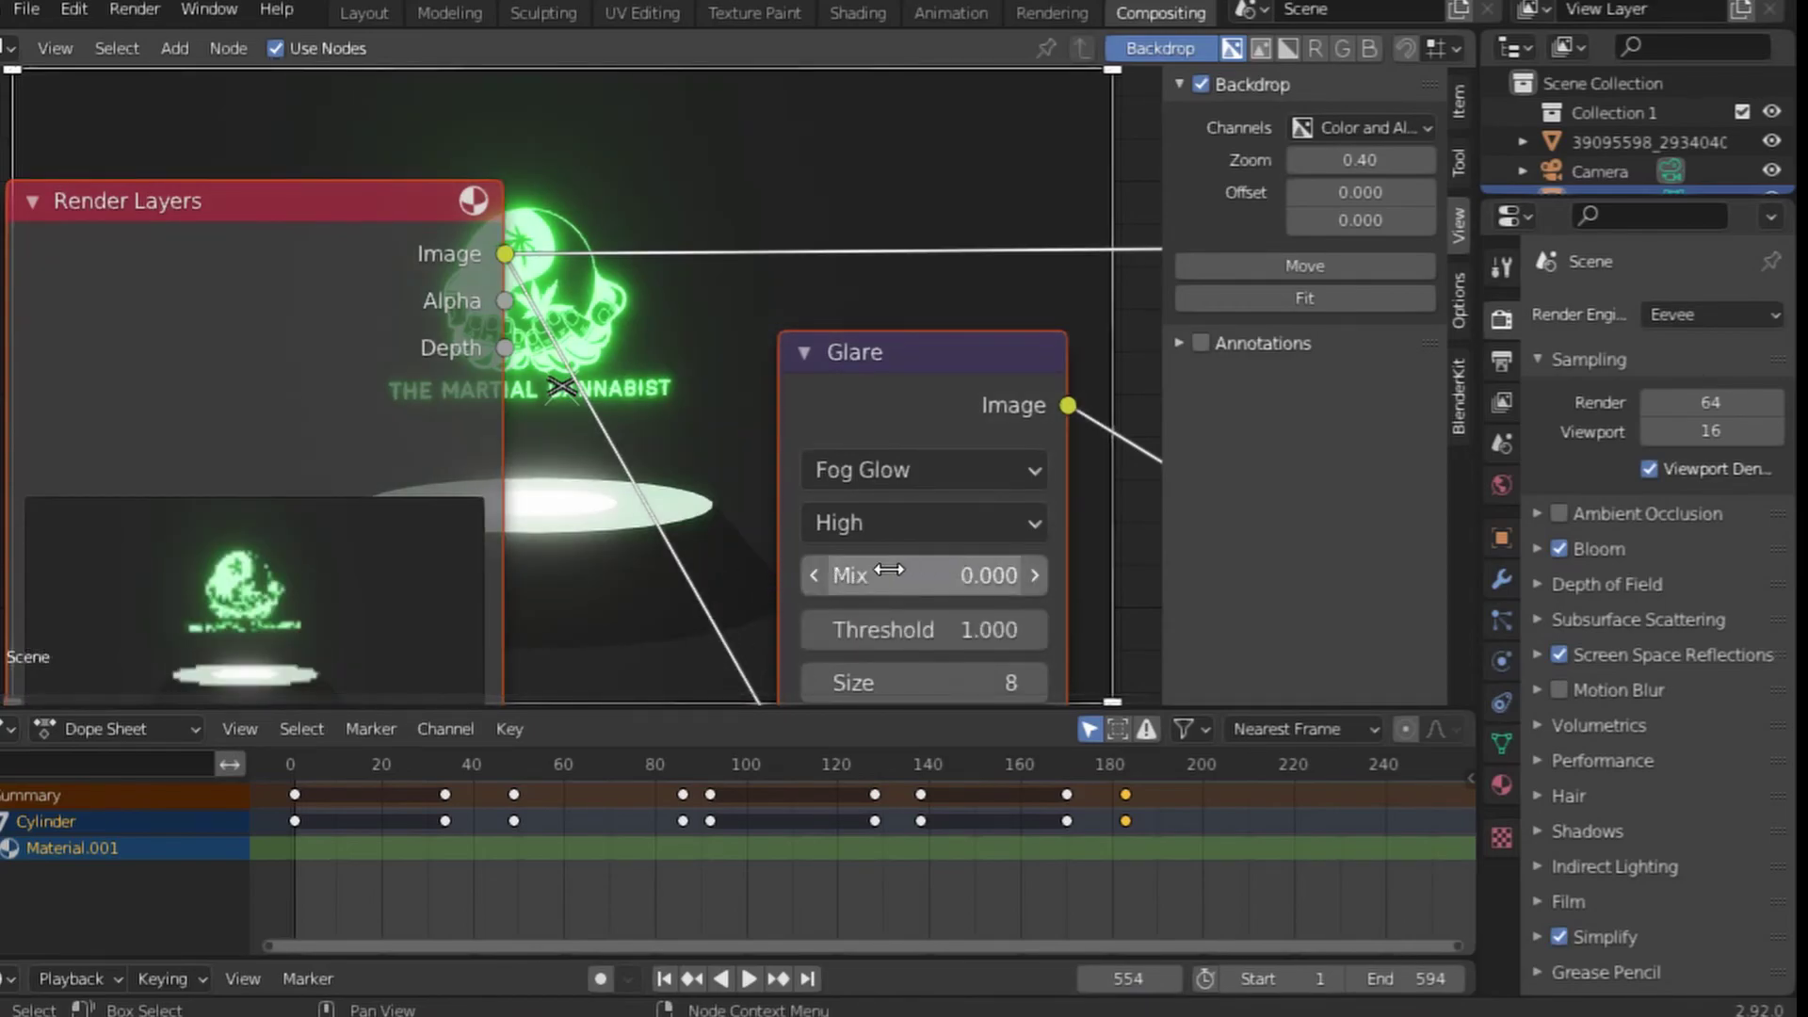
{"action": "left_click_drag", "start_coordinate": [906, 575], "coordinate": [922, 576]}
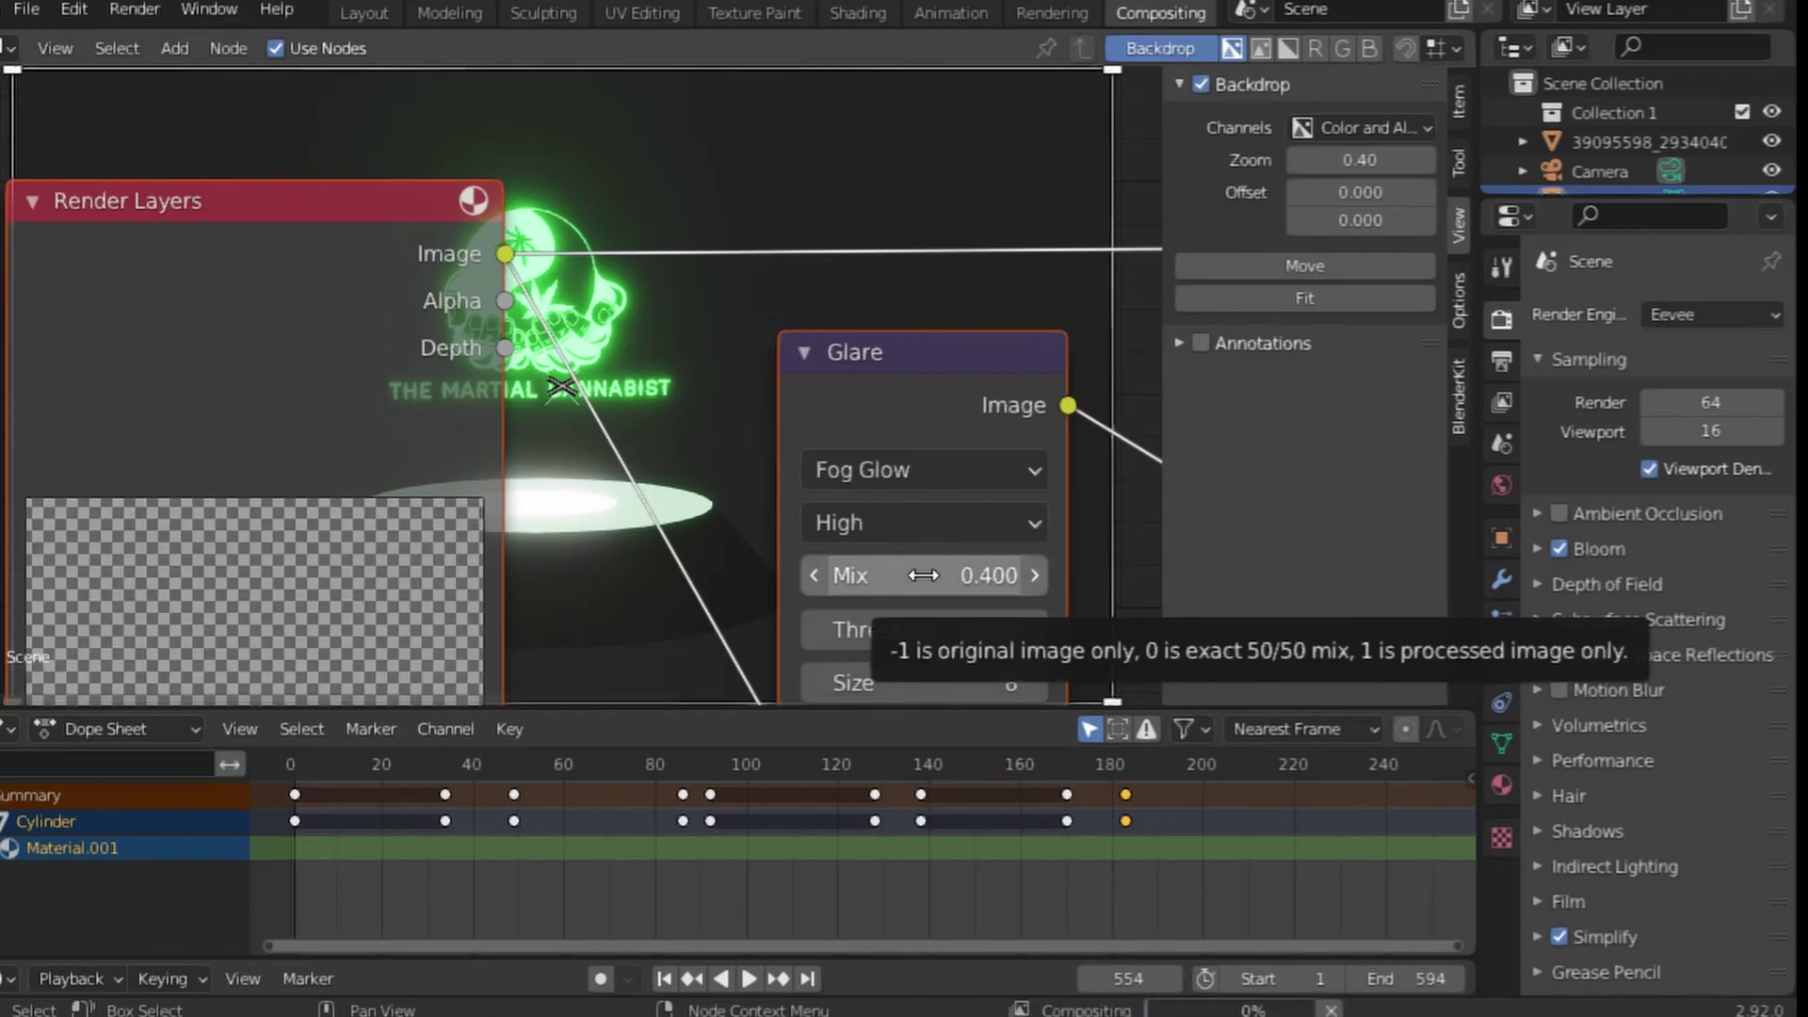
{"action": "left_click_drag", "start_coordinate": [923, 576], "coordinate": [911, 576]}
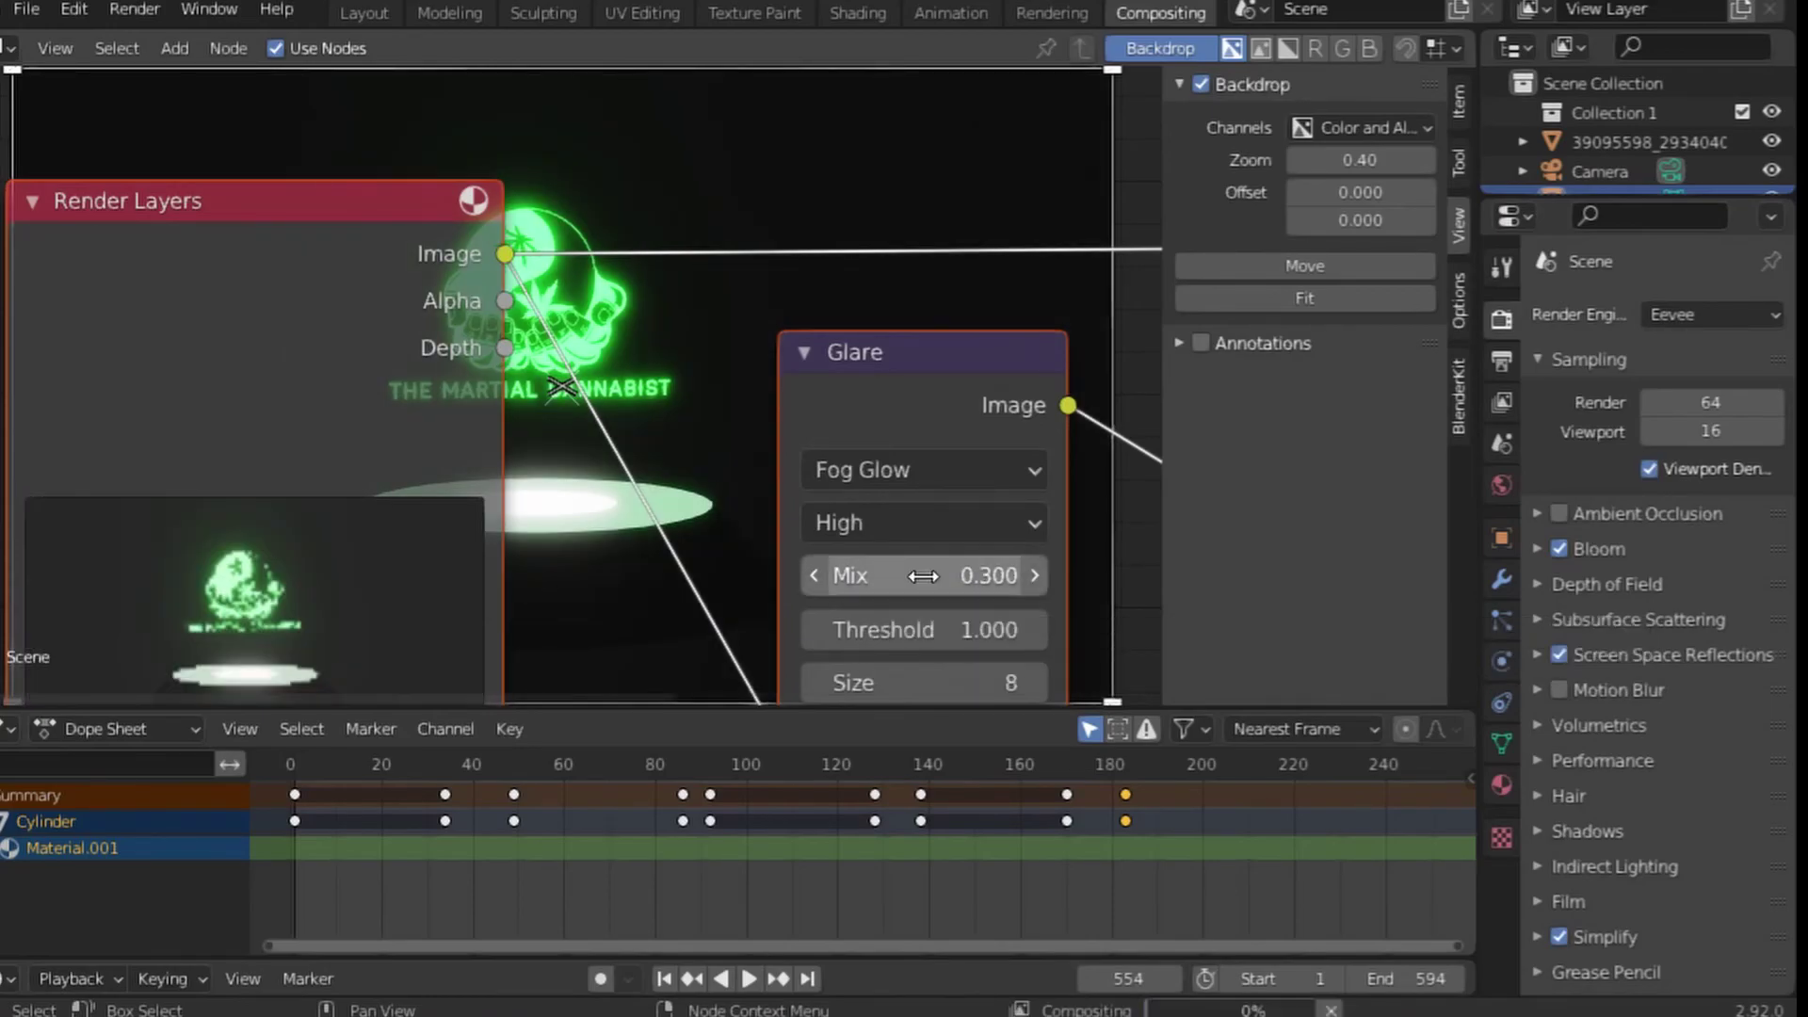
Connect the Glare Image output to the Composite node's Image input
{"action": "scroll", "coordinate": [918, 575], "scroll_direction": "down", "scroll_amount": 2}
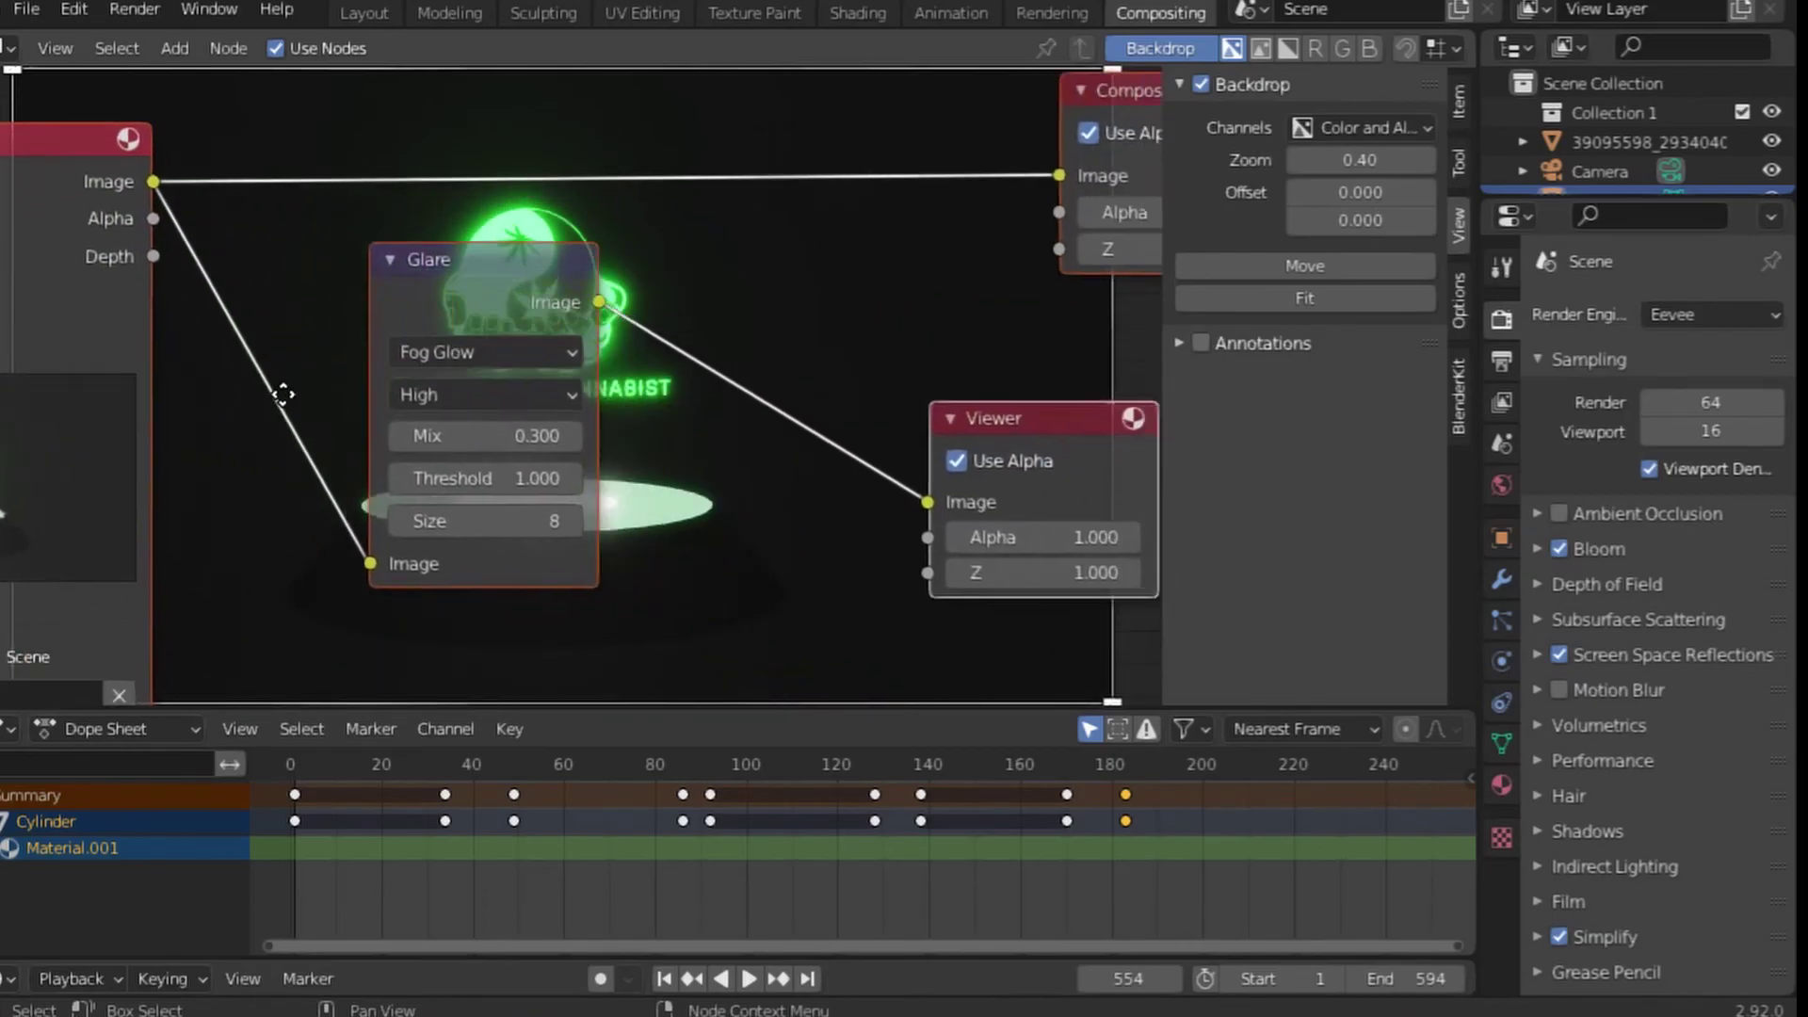
{"action": "mouse_move", "coordinate": [363, 290]}
{"action": "middle_mouse_down", "text": "shift"}
{"action": "mouse_move", "coordinate": [303, 270]}
{"action": "mouse_move", "coordinate": [236, 476]}
{"action": "middle_mouse_up", "text": "shift"}
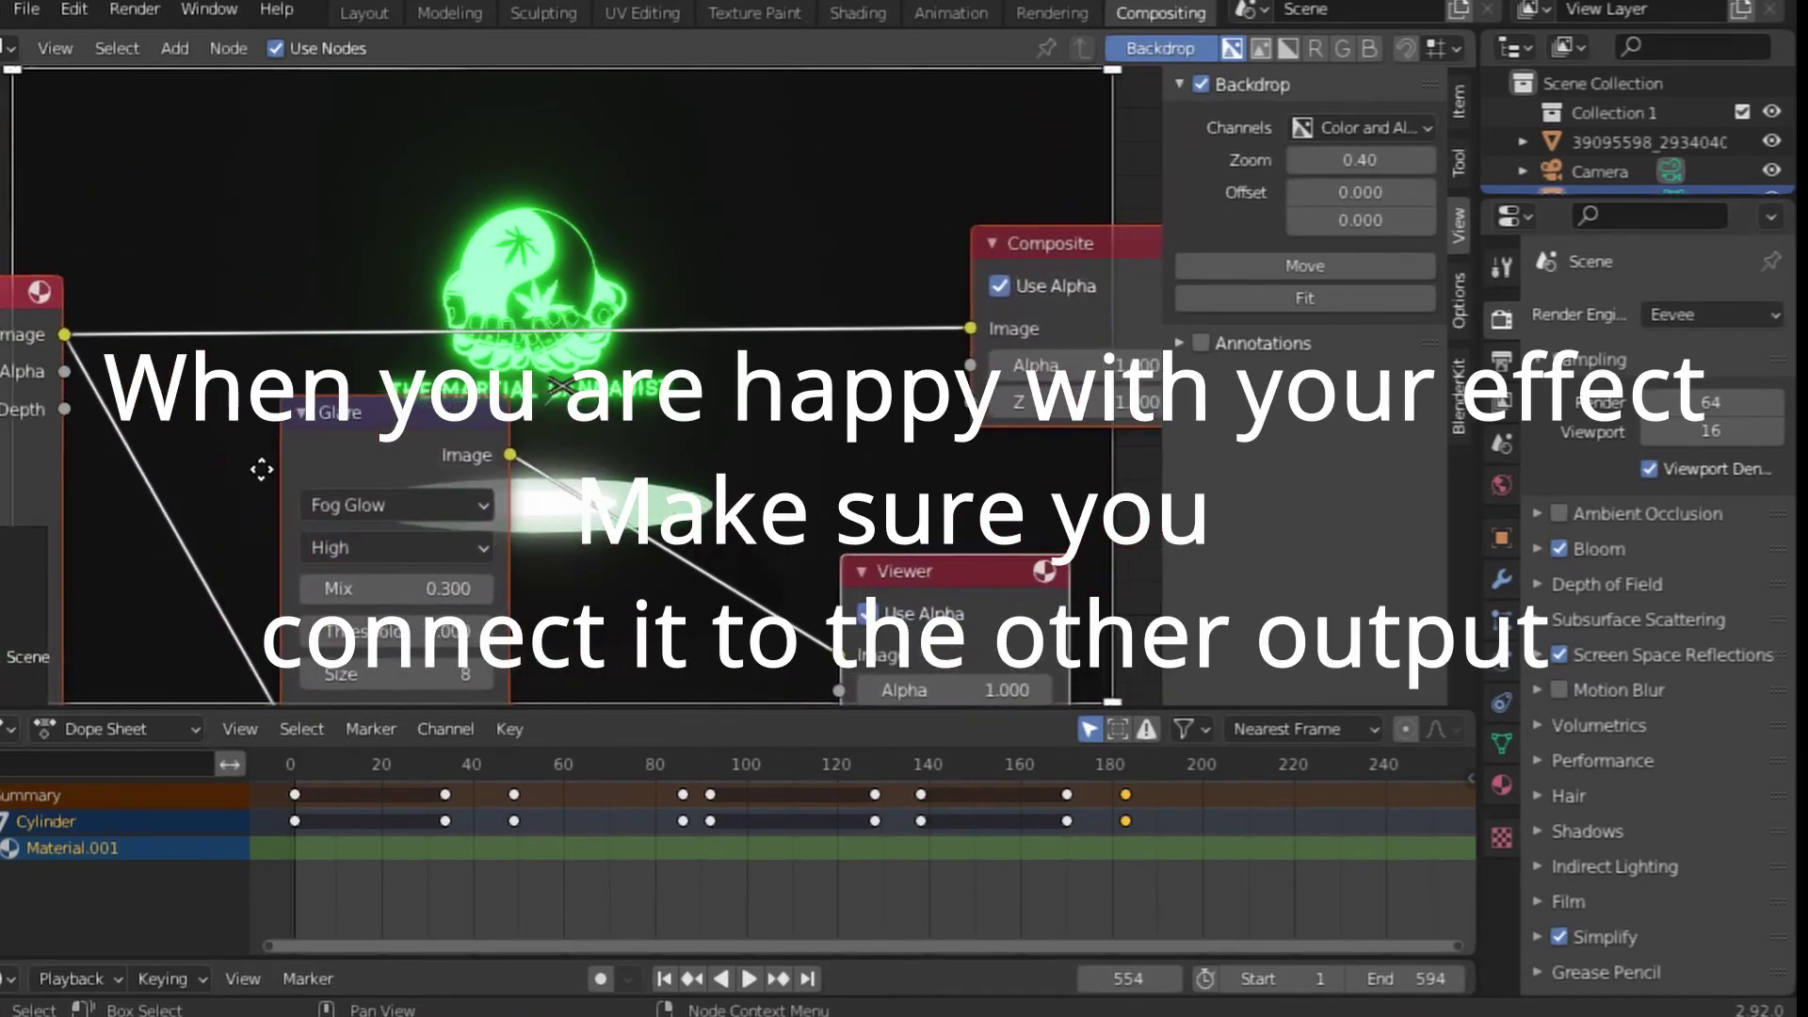
{"action": "scroll", "coordinate": [243, 454], "scroll_direction": "down", "scroll_amount": 1}
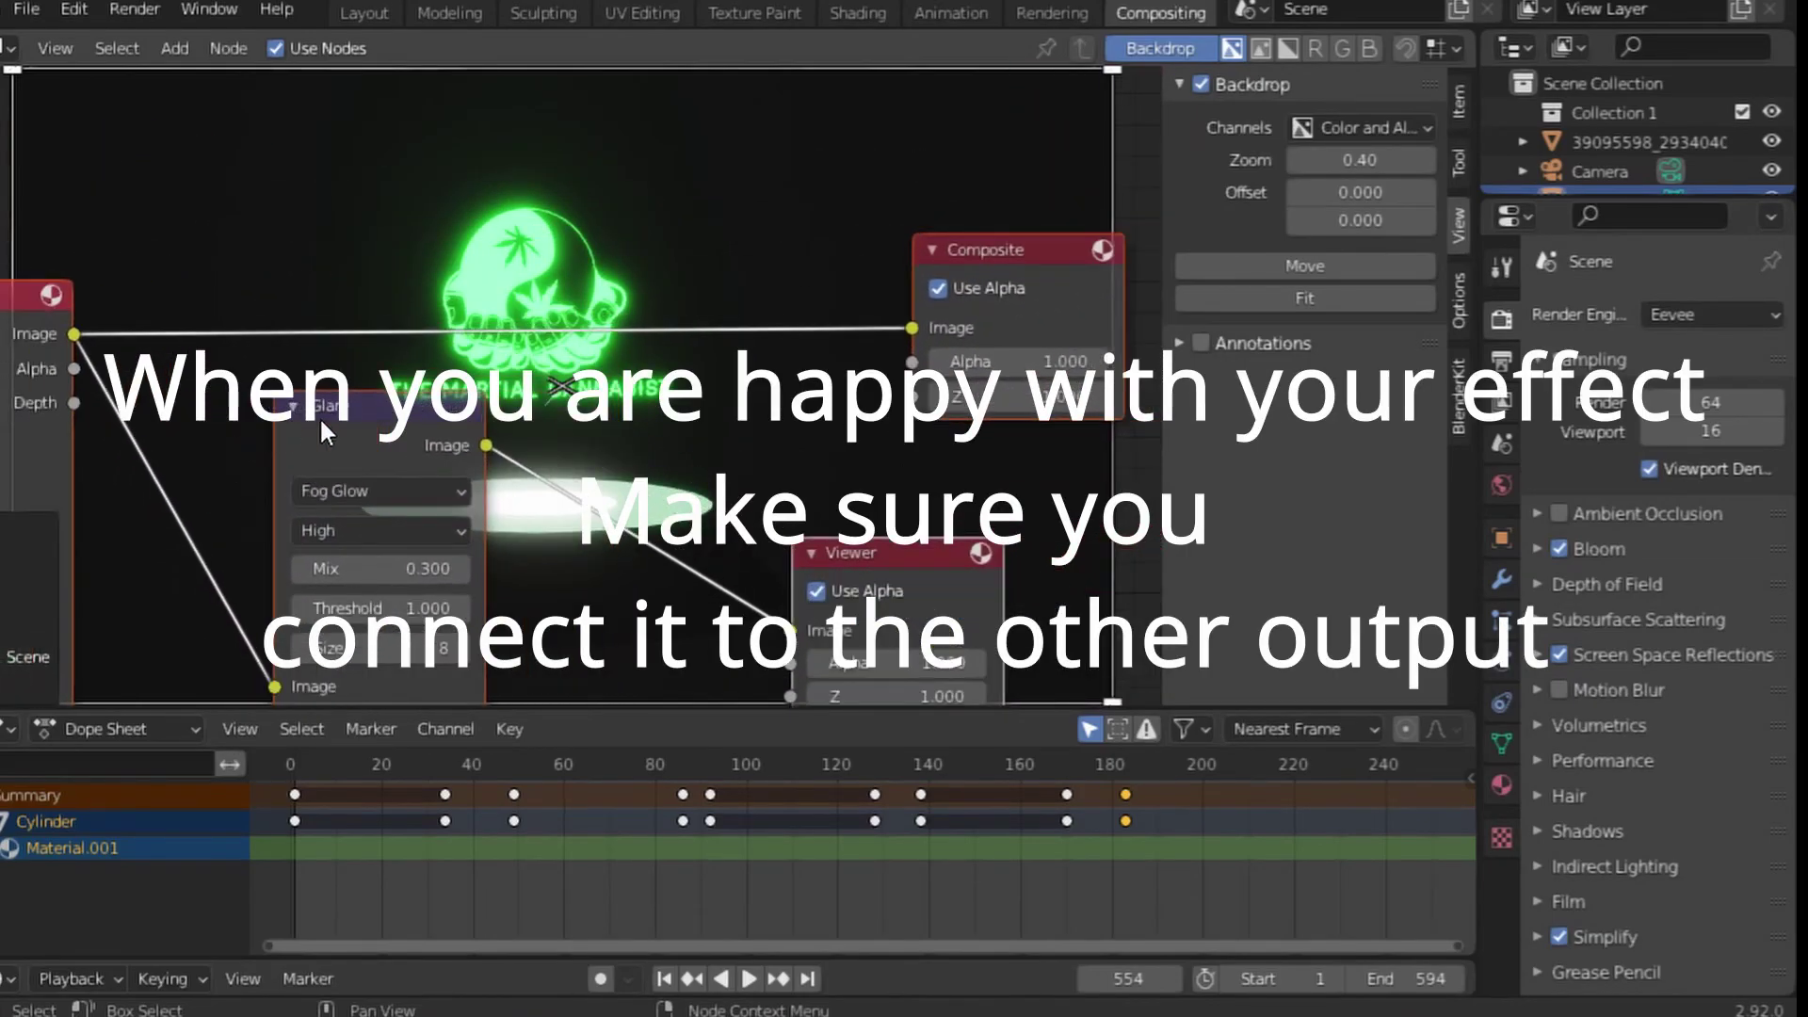
{"action": "scroll", "coordinate": [701, 449], "scroll_direction": "down", "scroll_amount": 1}
{"action": "middle_click_drag", "start_coordinate": [702, 449], "coordinate": [763, 426]}
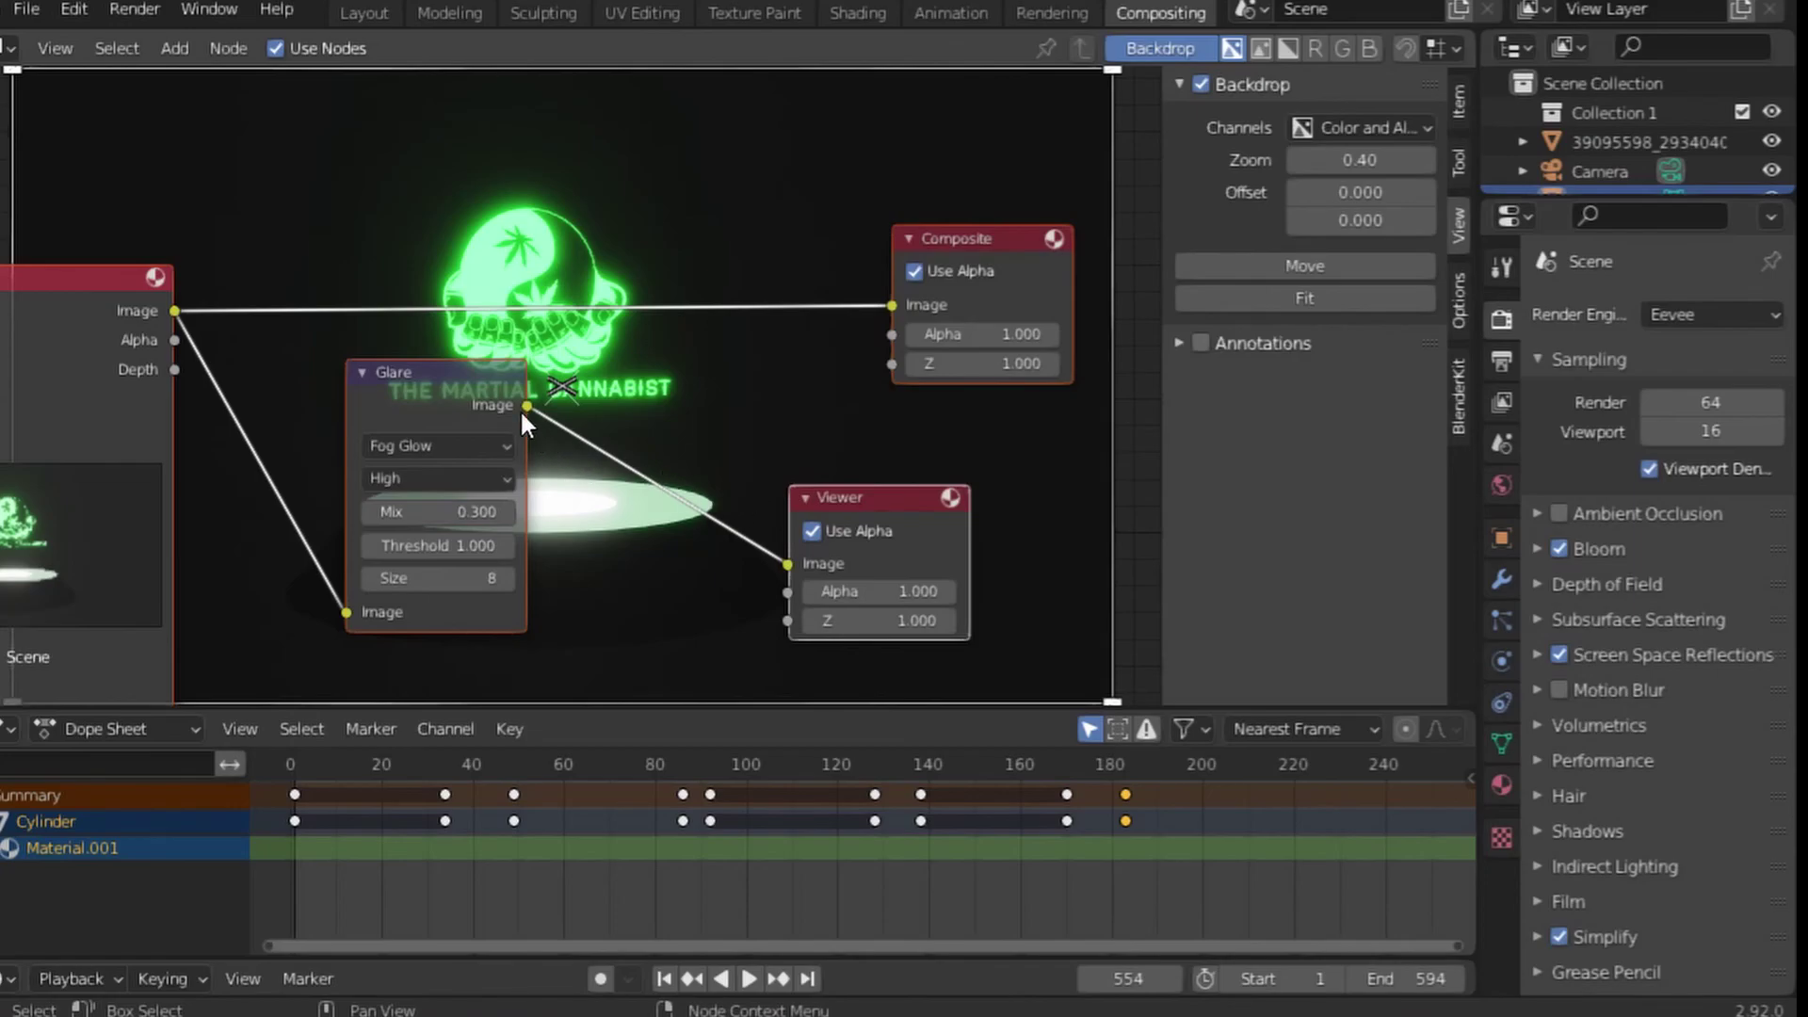
{"action": "left_click_drag", "start_coordinate": [522, 412], "coordinate": [671, 383]}
{"action": "left_click_drag", "start_coordinate": [879, 319], "coordinate": [918, 309]}
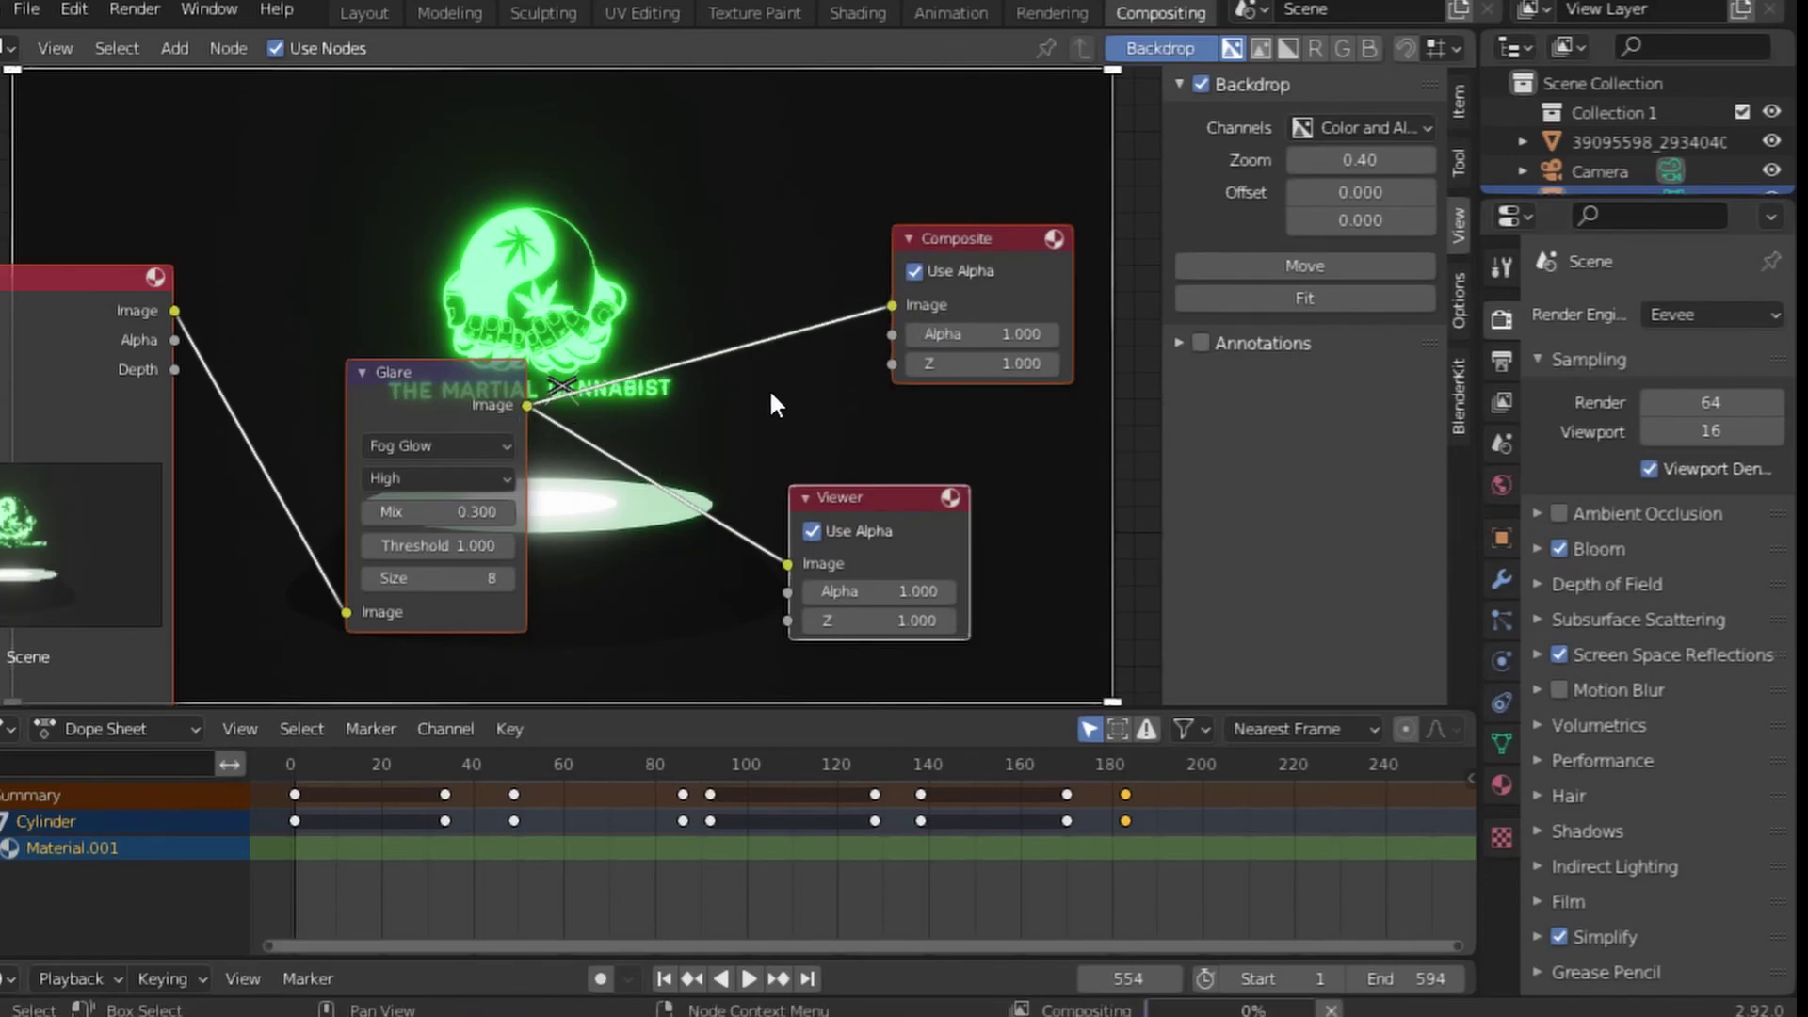